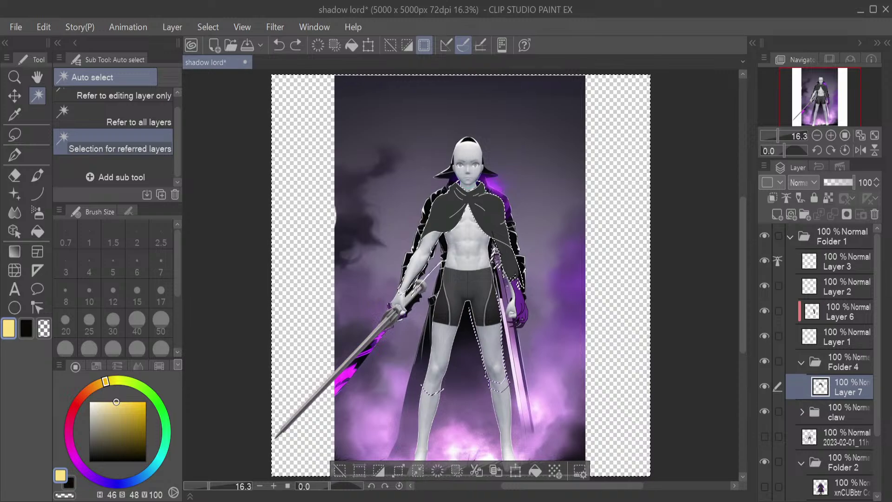
# Move the adventurer image layer above Folder 1 to preview the original artwork, and undo the move
pyautogui.hotkey('ctrl', 'd')
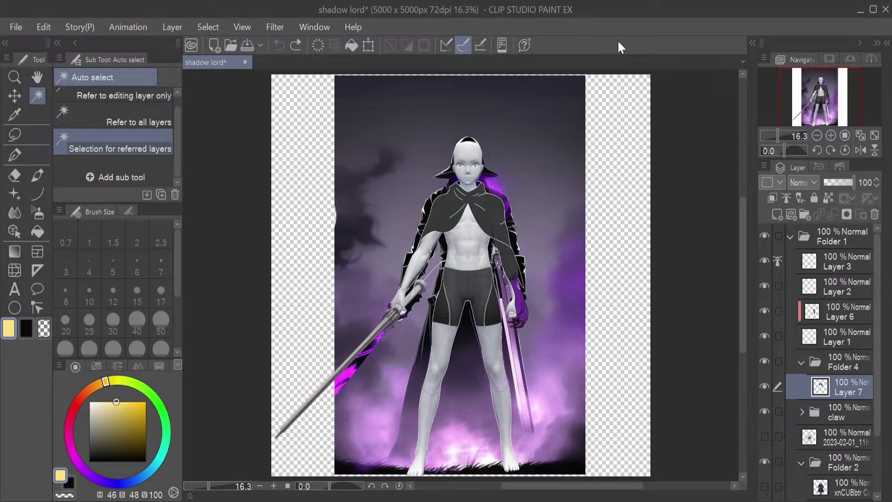
pyautogui.hotkey('ctrl', 'z')
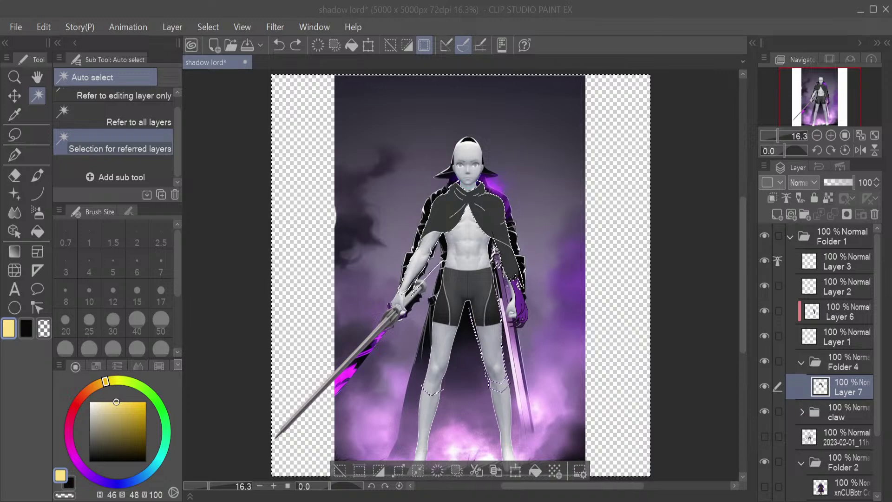
pyautogui.scroll(-3, 782, 462)
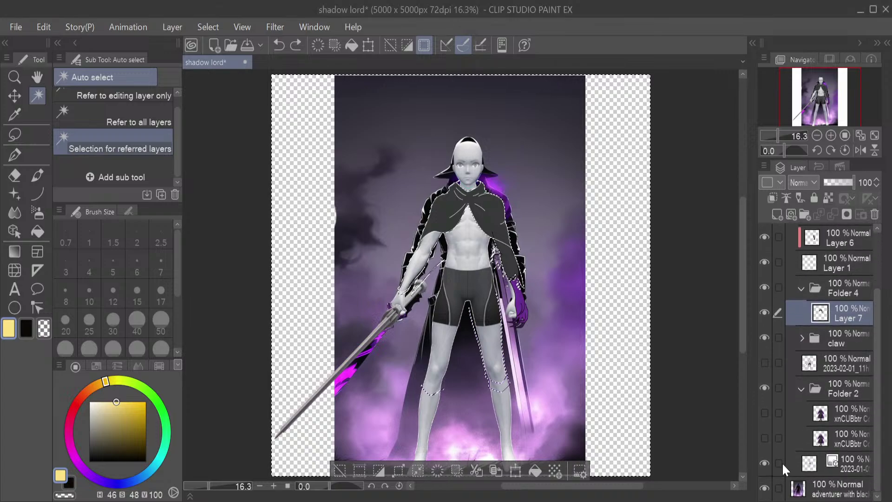
pyautogui.moveTo(790, 487); pyautogui.dragTo(817, 225)
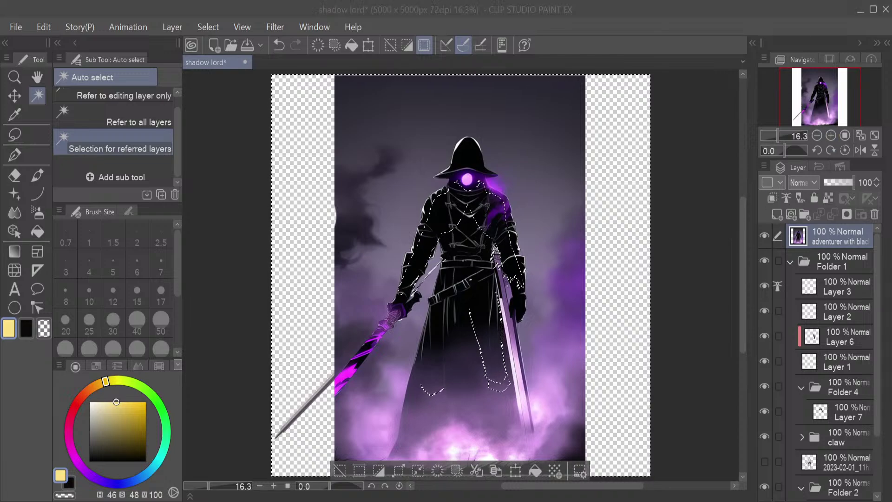
pyautogui.click(641, 35)
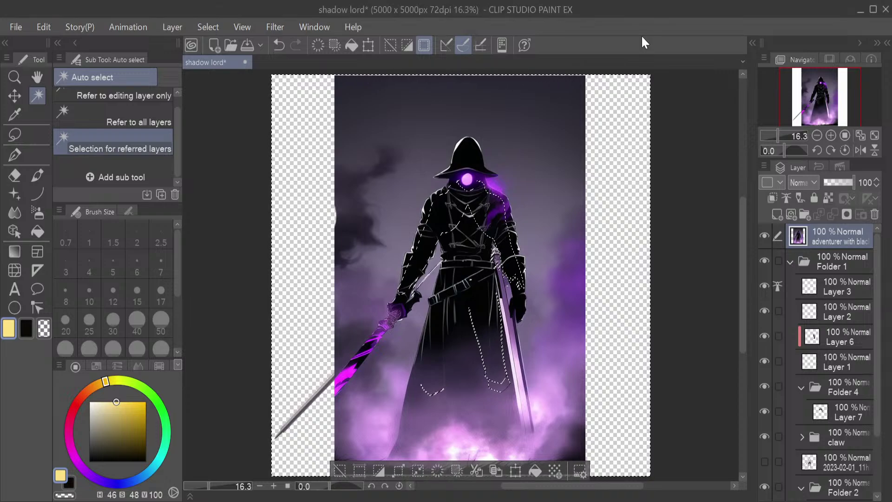
pyautogui.hotkey('ctrl', 'z')
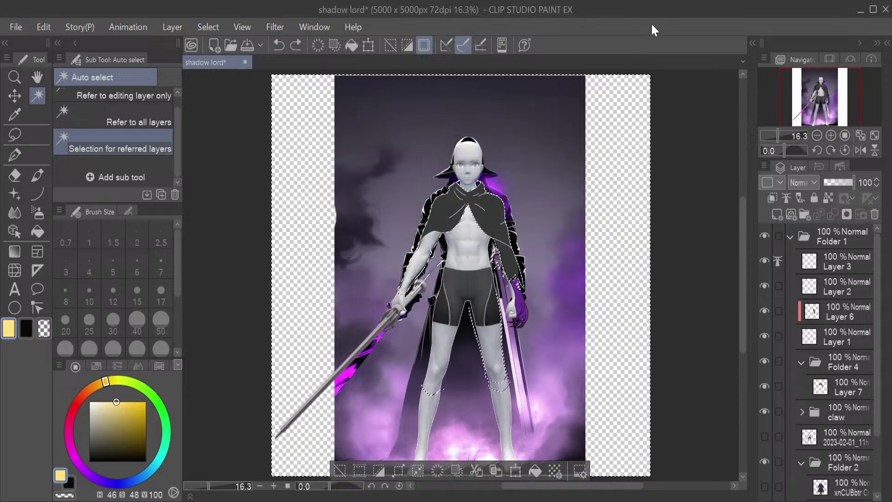
pyautogui.scroll(-1, 876, 296)
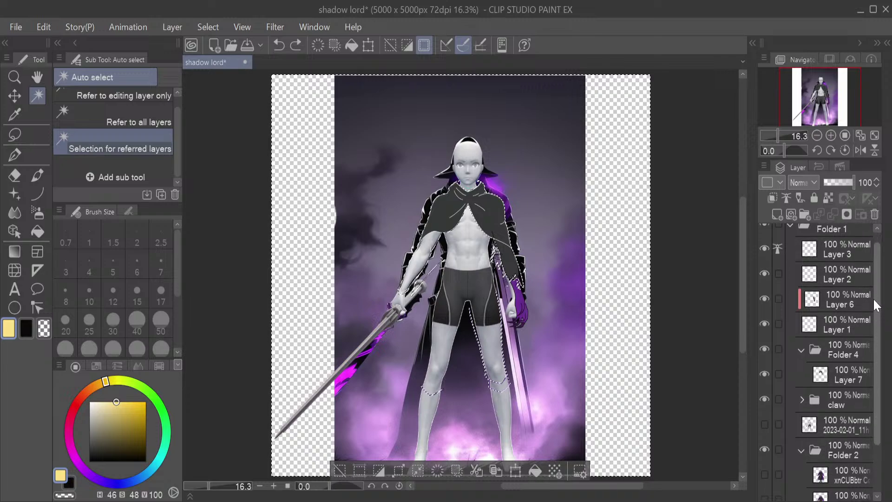
pyautogui.scroll(-3, 876, 301)
pyautogui.scroll(4, 876, 301)
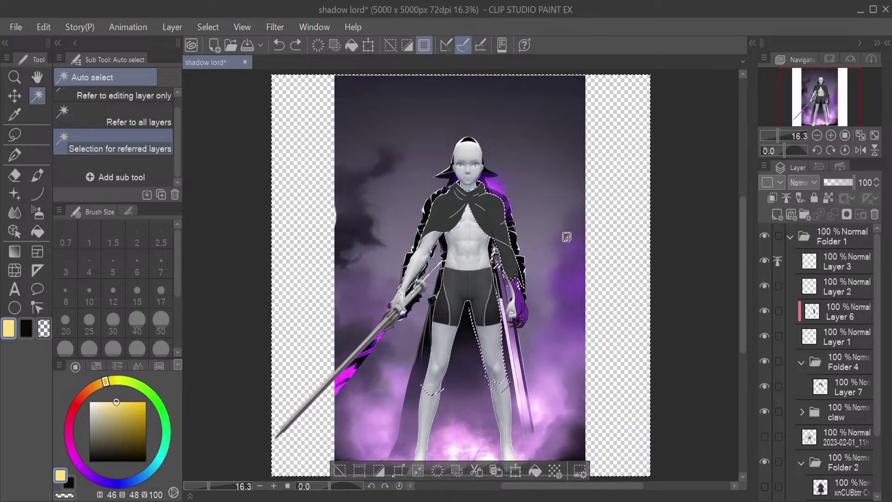
pyautogui.scroll(1, 373, 323)
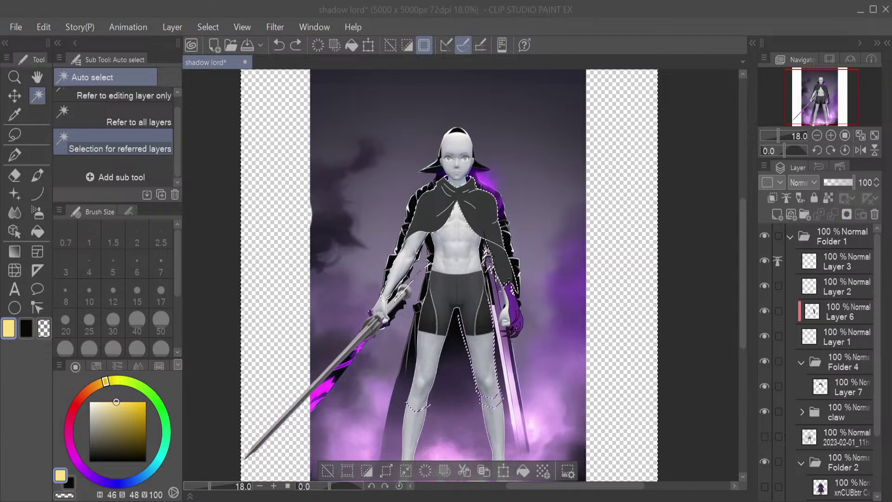
pyautogui.moveTo(779, 136); pyautogui.dragTo(785, 135)
pyautogui.scroll(1, 744, 255)
pyautogui.moveTo(743, 256); pyautogui.dragTo(749, 238)
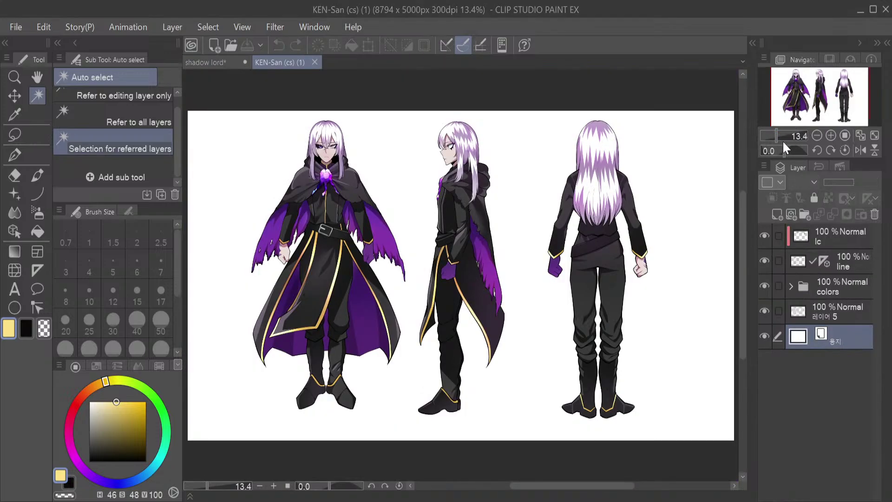
# Examine the front view of the KEN-San character sheet, from the face and cape down to the skirt
pyautogui.moveTo(783, 140); pyautogui.dragTo(790, 136)
pyautogui.moveTo(811, 95); pyautogui.dragTo(803, 81)
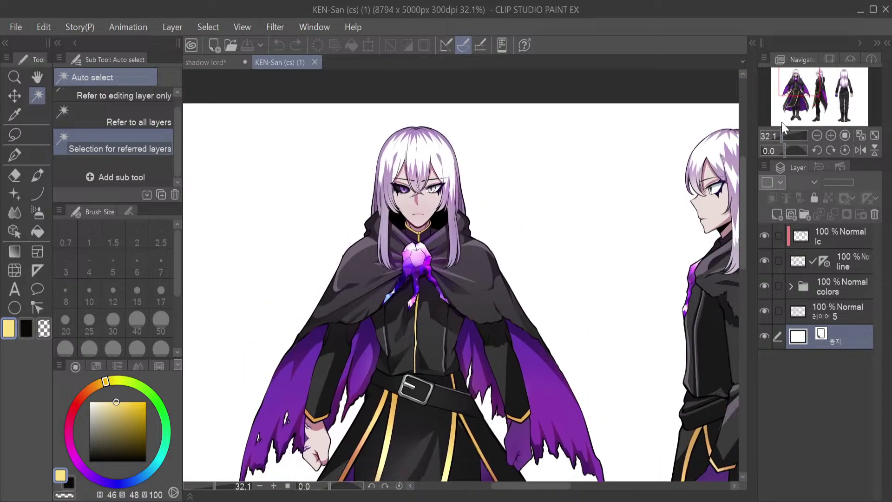
pyautogui.moveTo(784, 135); pyautogui.dragTo(782, 137)
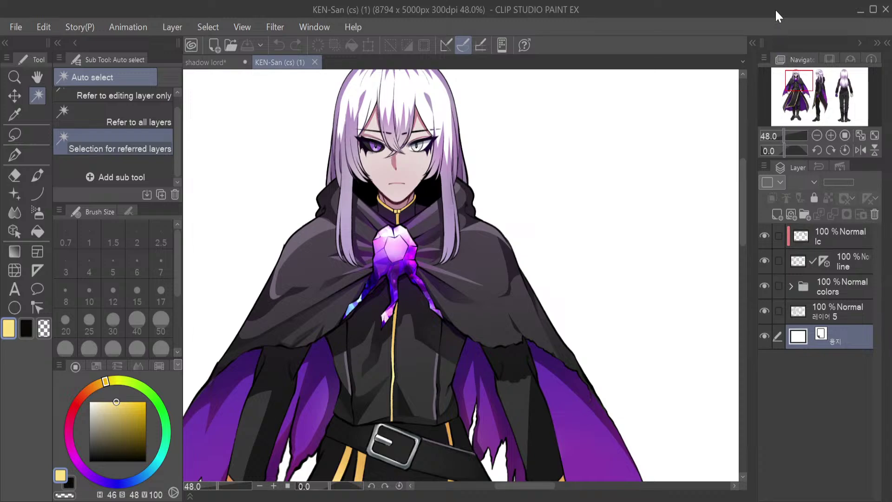
pyautogui.moveTo(742, 195); pyautogui.dragTo(749, 266)
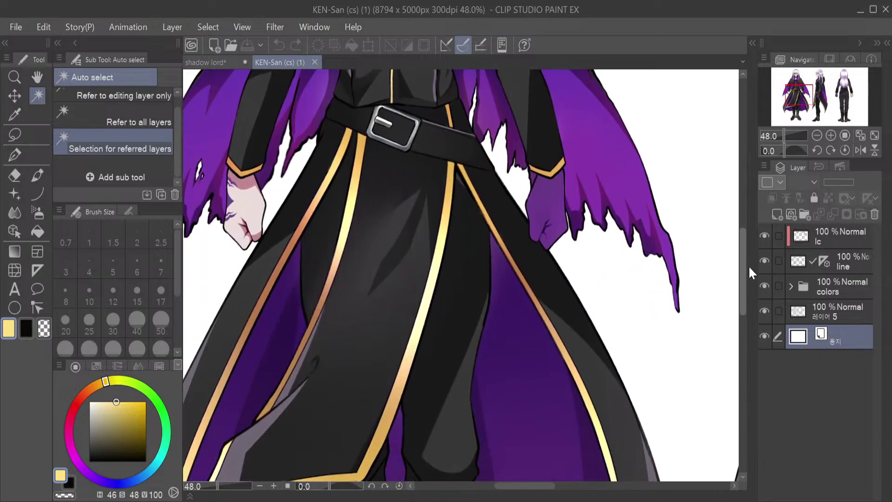
# Switch back to the shadow lord drawing and clear the active selection
pyautogui.click(212, 63)
pyautogui.moveTo(740, 223); pyautogui.dragTo(739, 257)
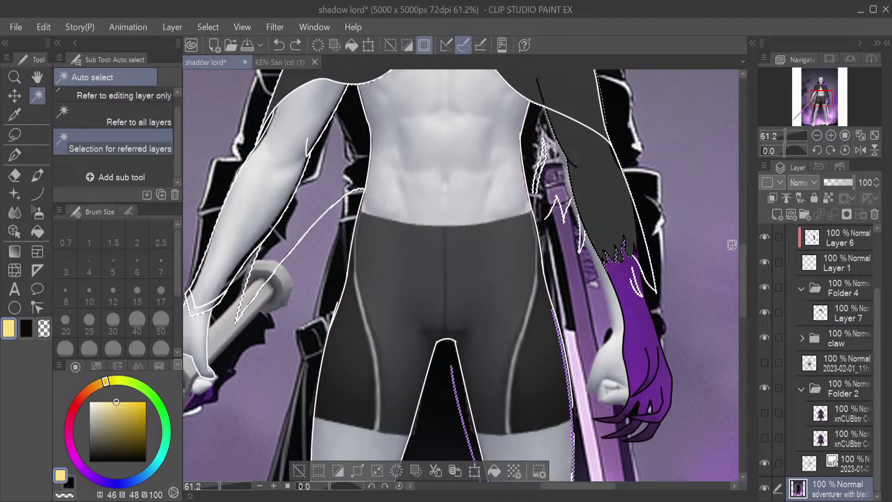
pyautogui.click(299, 471)
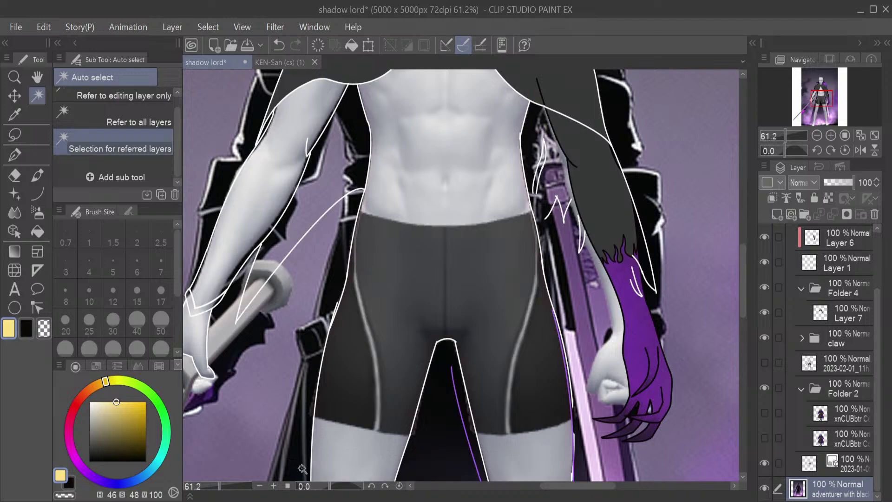
# Choose the G-pen, check what Layer 3 holds by toggling its visibility, and sample the cloak's dark grey as the drawing colour
pyautogui.click(15, 154)
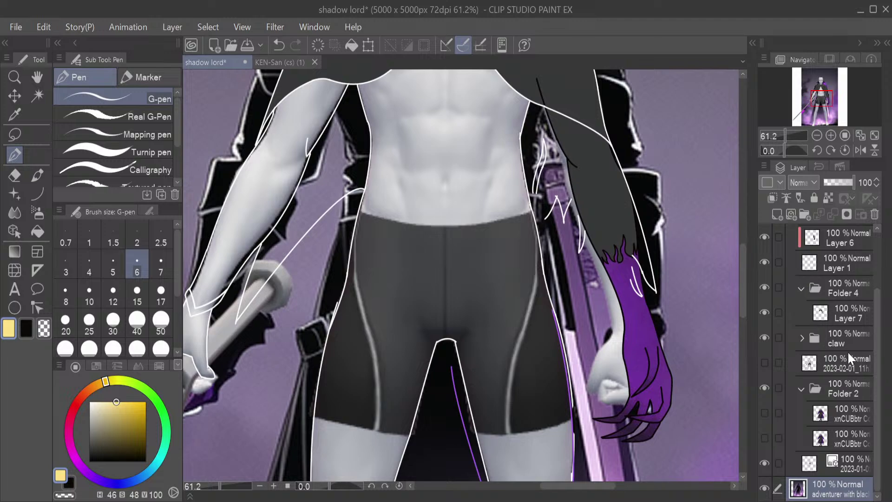
pyautogui.scroll(3, 852, 220)
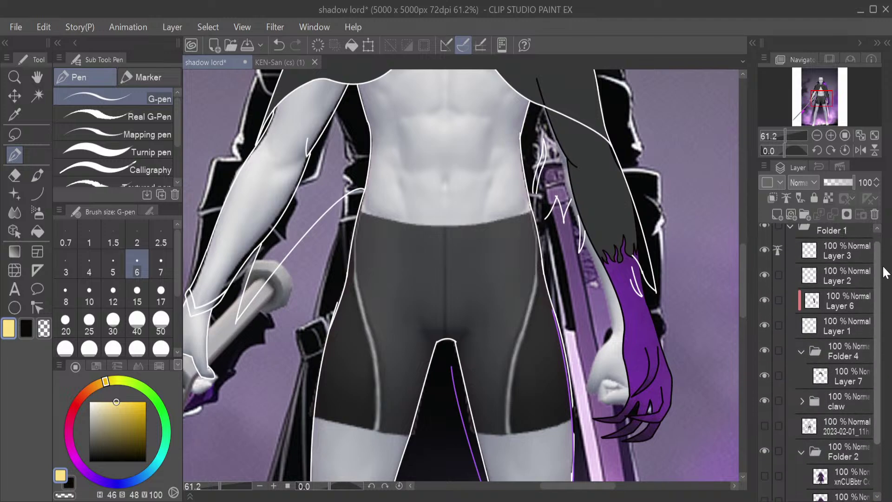
pyautogui.click(765, 262)
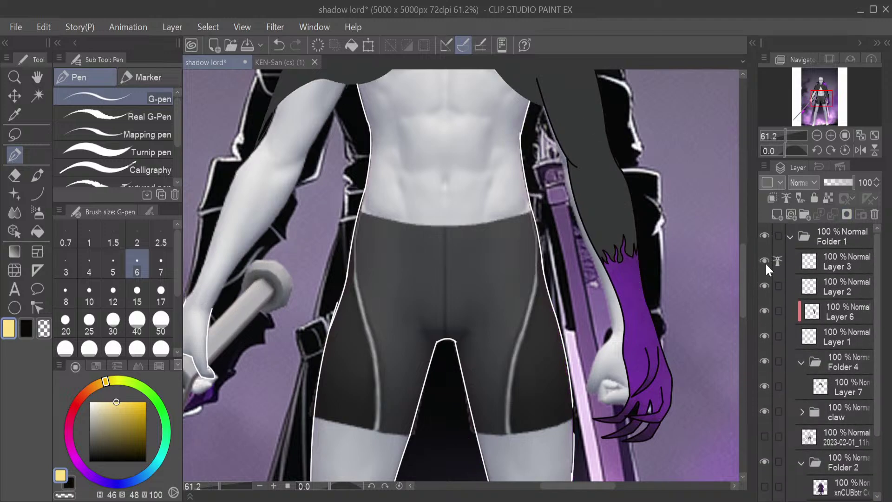
pyautogui.click(764, 262)
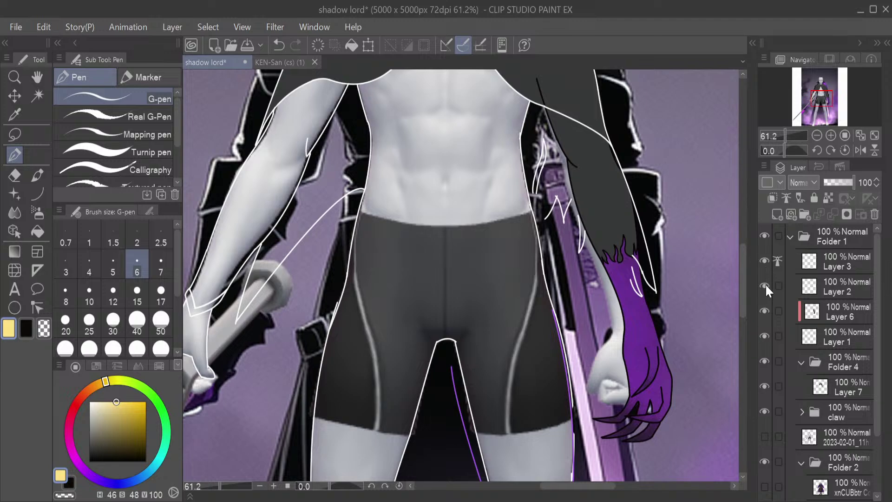
pyautogui.click(764, 261)
pyautogui.click(765, 261)
pyautogui.keyDown('alt'); pyautogui.click(597, 178); pyautogui.keyUp('alt')
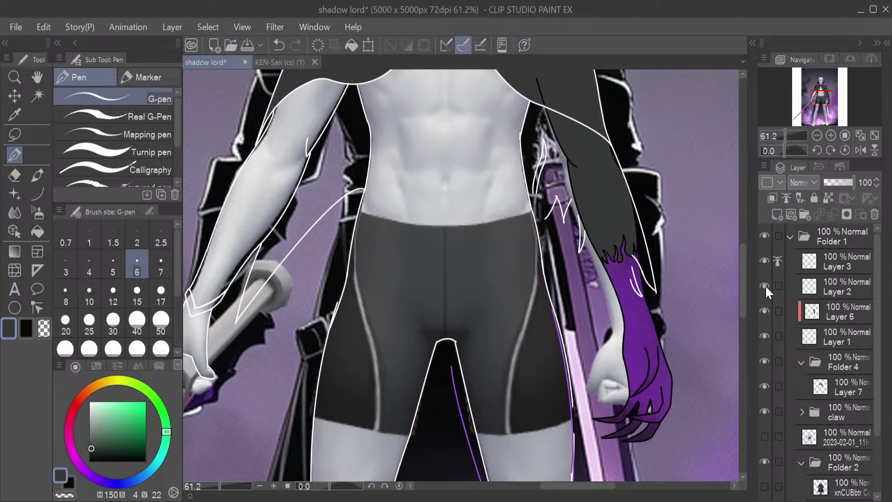
# Toggle the visibility of the layers in Folder 1, including Layer 6, Layer 1 and Folder 4, to check what each one holds
pyautogui.click(764, 265)
pyautogui.click(765, 265)
pyautogui.click(765, 265)
pyautogui.click(765, 265)
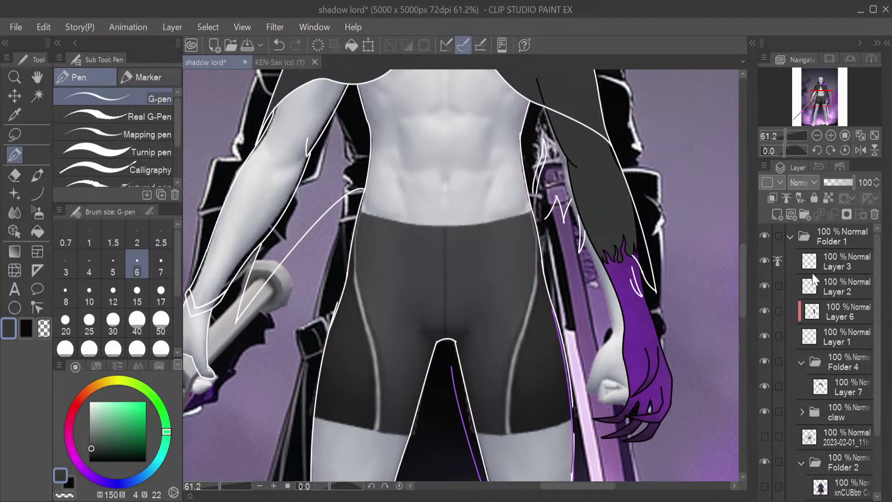
pyautogui.click(818, 311)
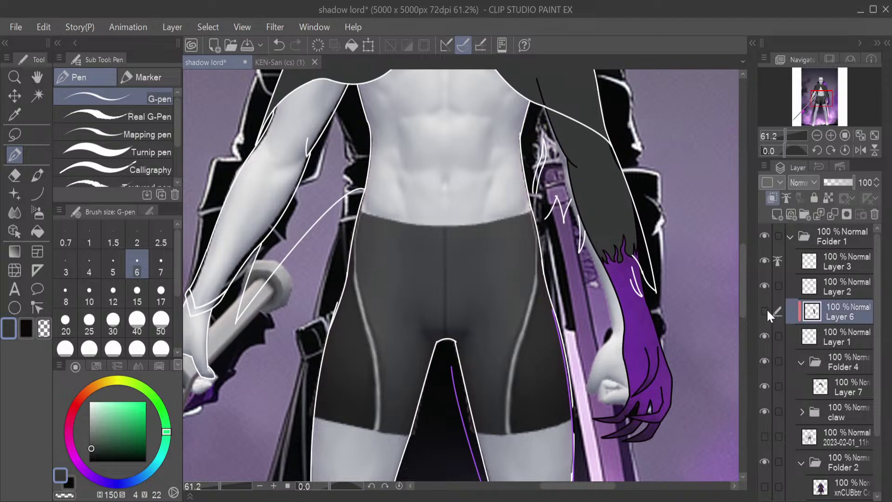
pyautogui.click(767, 308)
pyautogui.click(767, 310)
pyautogui.click(766, 313)
pyautogui.click(768, 313)
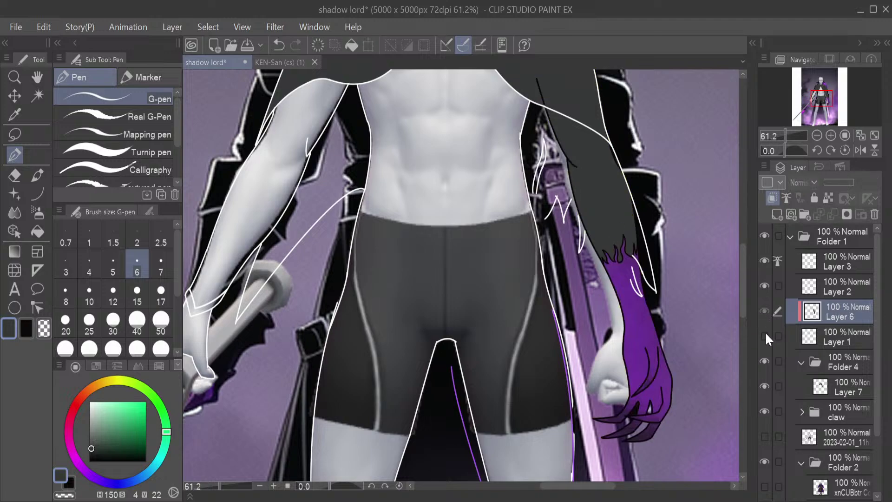
pyautogui.click(766, 332)
pyautogui.moveTo(766, 333); pyautogui.dragTo(774, 319)
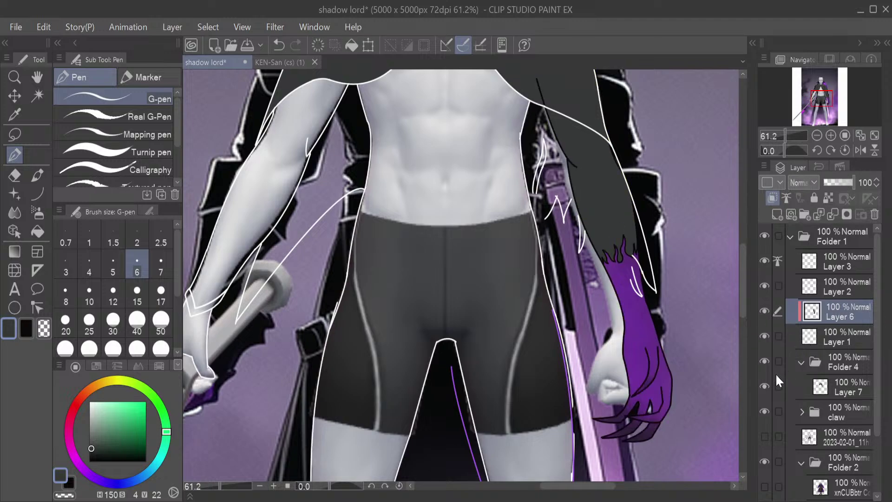
pyautogui.click(768, 361)
# Paint the sword arm dark grey from the cloak to the wrist on Layer 7, using the G-pen at size 120
pyautogui.click(829, 387)
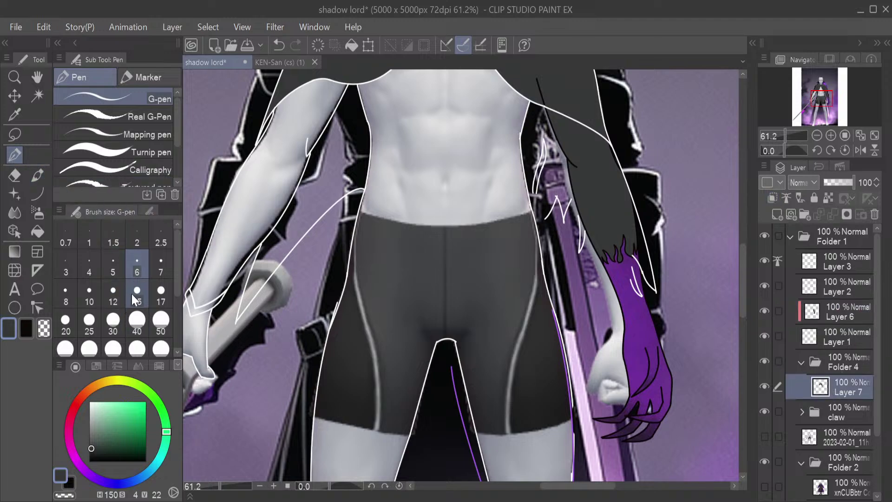
pyautogui.click(160, 304)
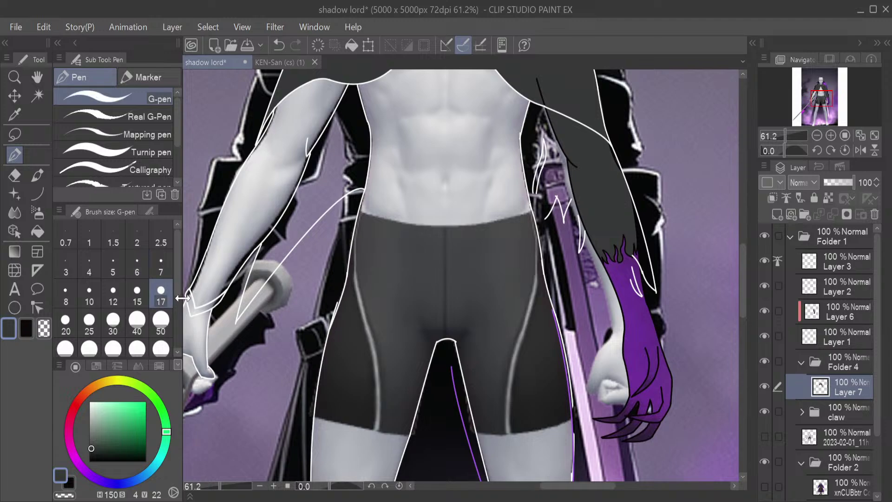
pyautogui.scroll(-3, 177, 307)
pyautogui.scroll(-1, 172, 309)
pyautogui.click(166, 317)
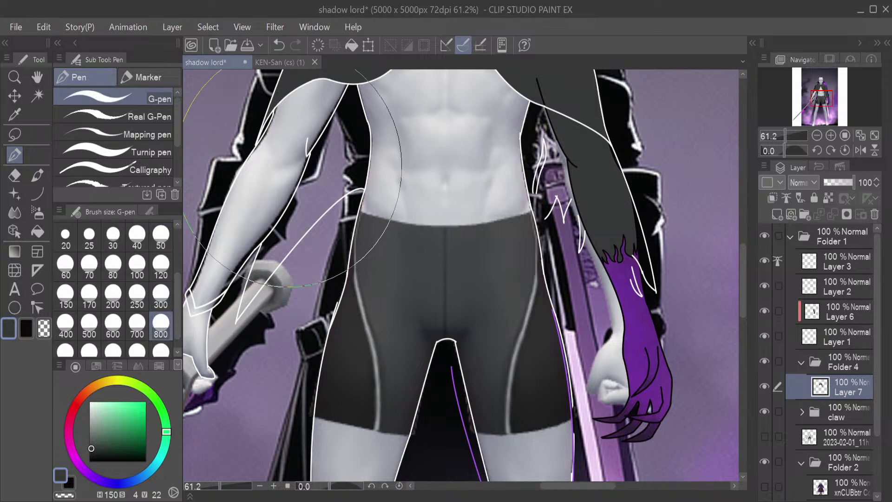
pyautogui.click(161, 267)
pyautogui.moveTo(298, 112)
pyautogui.mouseDown()
pyautogui.moveTo(295, 105)
pyautogui.moveTo(247, 175)
pyautogui.moveTo(199, 295)
pyautogui.moveTo(212, 292)
pyautogui.moveTo(288, 163)
pyautogui.moveTo(311, 100)
pyautogui.moveTo(332, 88)
pyautogui.moveTo(302, 137)
pyautogui.mouseUp()
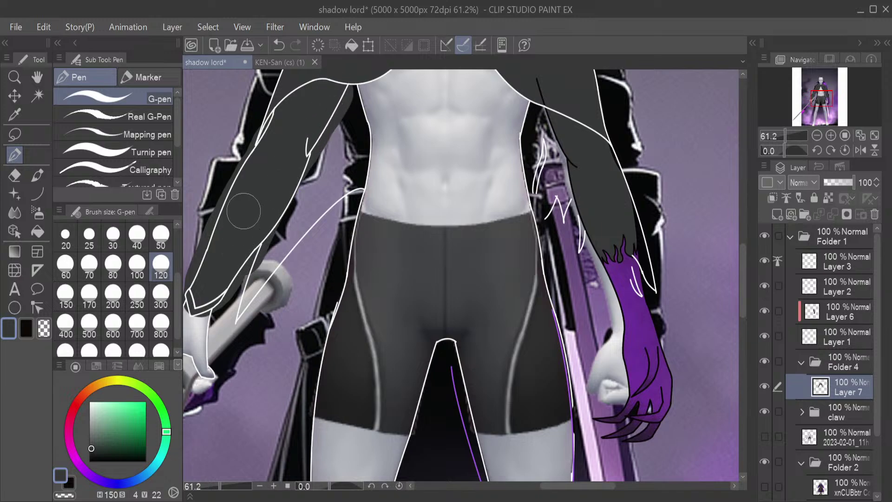
# Trim the grey paint outside the sword arm's line art with the Erase Along Edge eraser at size 30
pyautogui.press('e')
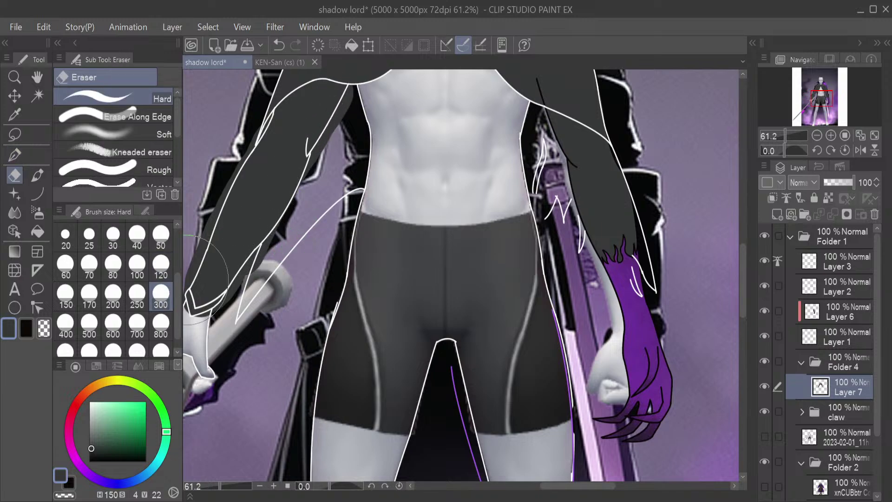
pyautogui.moveTo(292, 252); pyautogui.dragTo(232, 219)
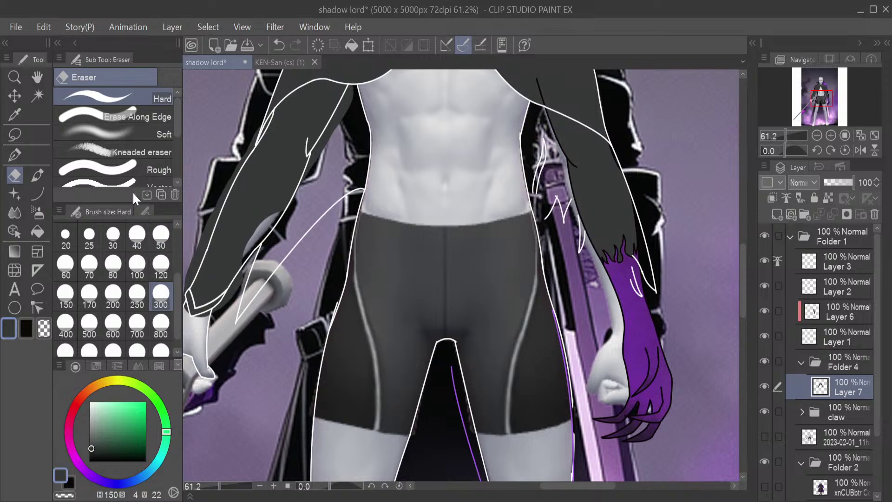
pyautogui.click(144, 115)
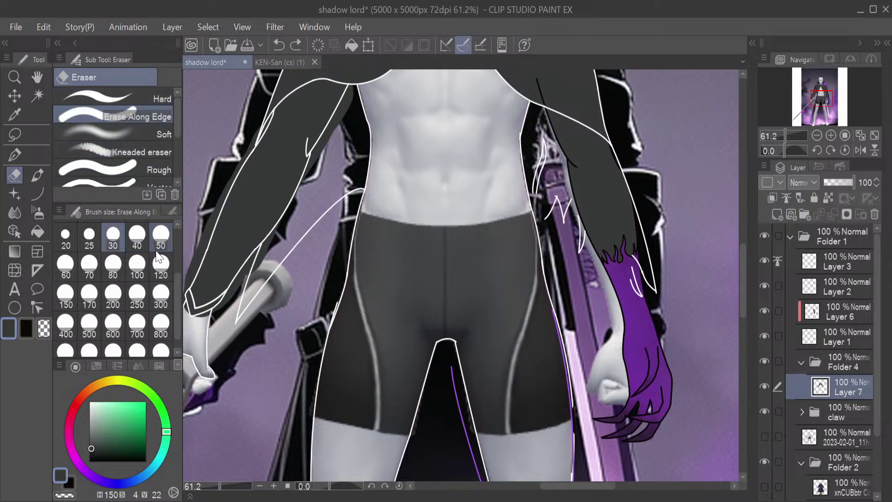
pyautogui.moveTo(284, 222)
pyautogui.mouseDown()
pyautogui.moveTo(239, 292)
pyautogui.moveTo(262, 249)
pyautogui.moveTo(203, 319)
pyautogui.mouseUp()
pyautogui.moveTo(563, 486); pyautogui.dragTo(546, 486)
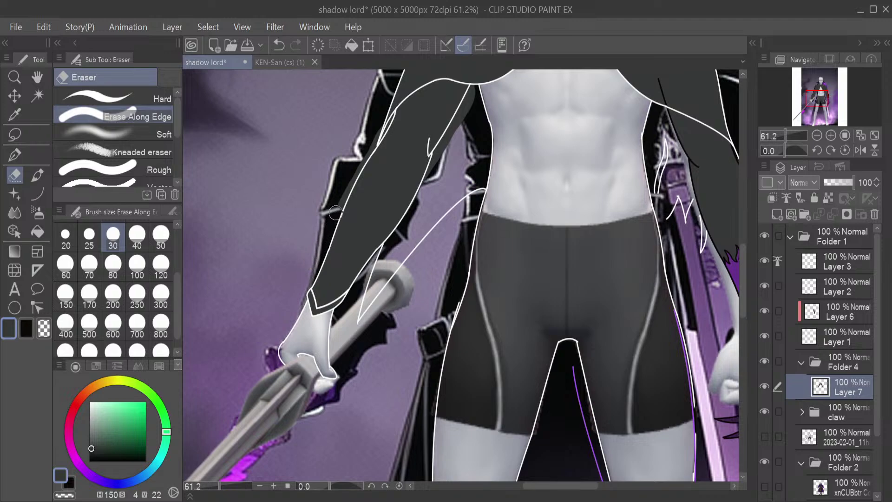
pyautogui.moveTo(346, 193)
pyautogui.mouseDown()
pyautogui.moveTo(374, 132)
pyautogui.moveTo(391, 119)
pyautogui.mouseUp()
# Erase the grey overspill along the inner edge of the upper sword arm with the eraser at size 250
pyautogui.moveTo(785, 133); pyautogui.dragTo(794, 127)
pyautogui.moveTo(821, 95); pyautogui.dragTo(820, 90)
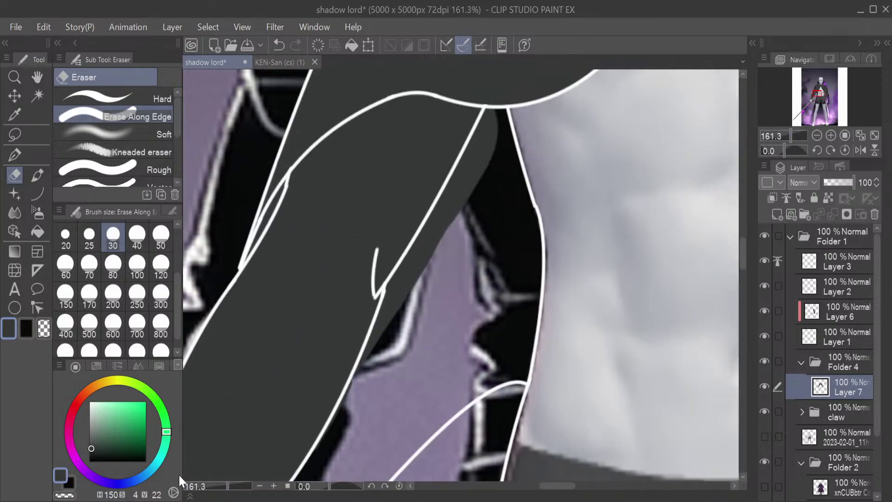
pyautogui.click(137, 294)
pyautogui.moveTo(370, 422)
pyautogui.mouseDown()
pyautogui.moveTo(338, 461)
pyautogui.moveTo(387, 385)
pyautogui.moveTo(424, 287)
pyautogui.moveTo(494, 183)
pyautogui.moveTo(499, 158)
pyautogui.mouseUp()
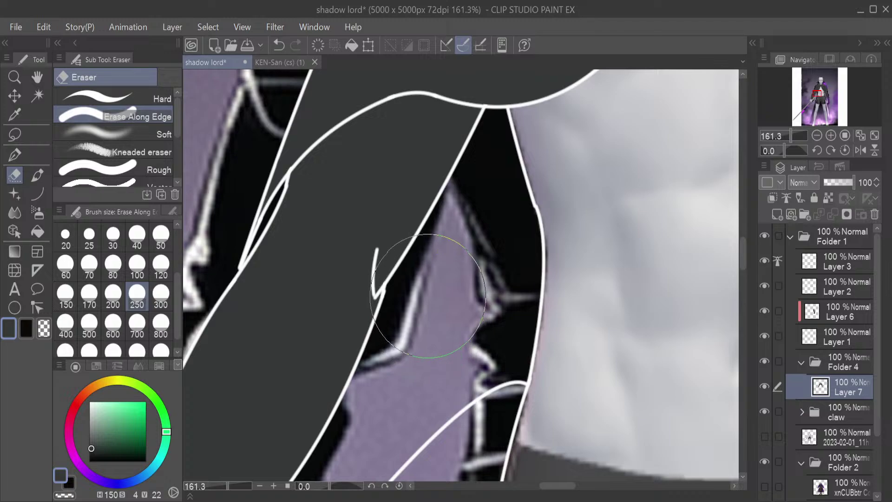
pyautogui.moveTo(796, 136); pyautogui.dragTo(784, 133)
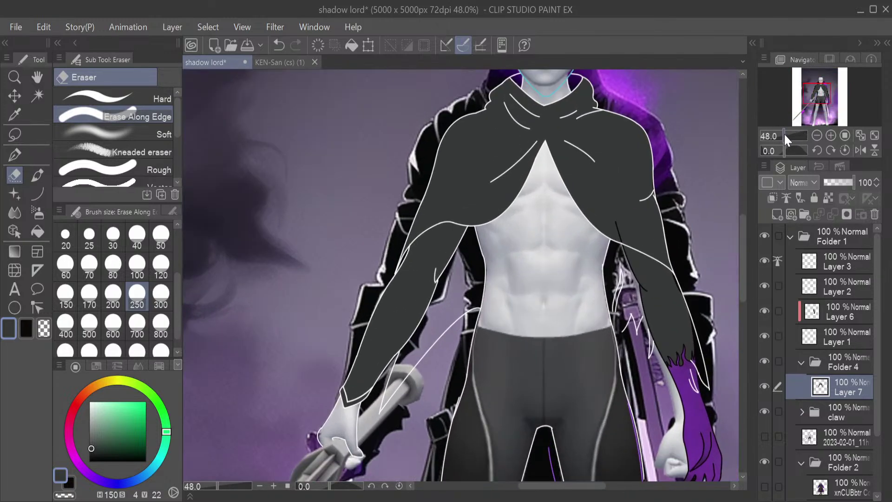
pyautogui.moveTo(746, 216); pyautogui.dragTo(744, 284)
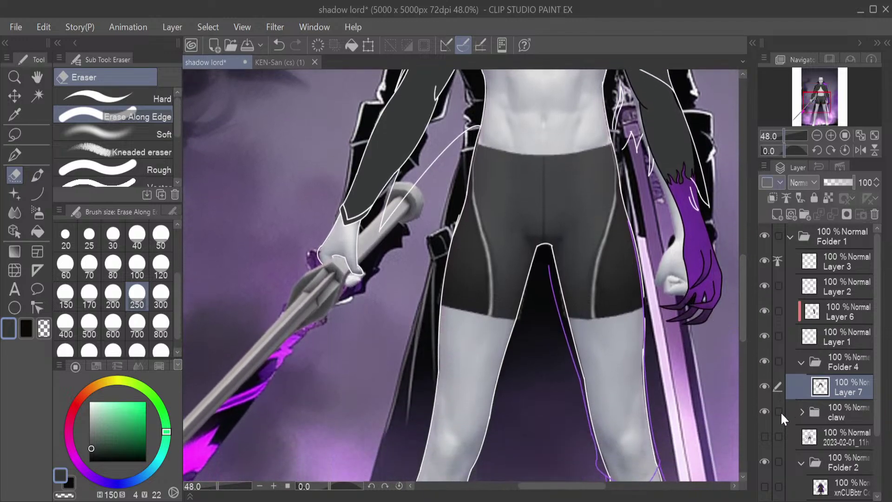
pyautogui.click(769, 337)
pyautogui.click(769, 336)
pyautogui.click(764, 258)
pyautogui.click(766, 259)
# Pick pale yellow as the main colour and gold as the sub colour from the KEN-San sheet's skirt trim, and return to the shadow lord canvas
pyautogui.click(264, 61)
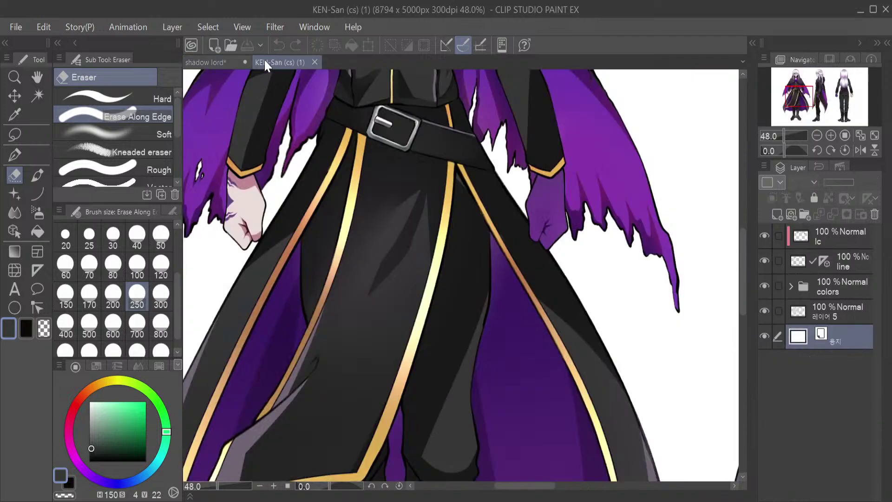
pyautogui.keyDown('alt'); pyautogui.click(350, 219); pyautogui.keyUp('alt')
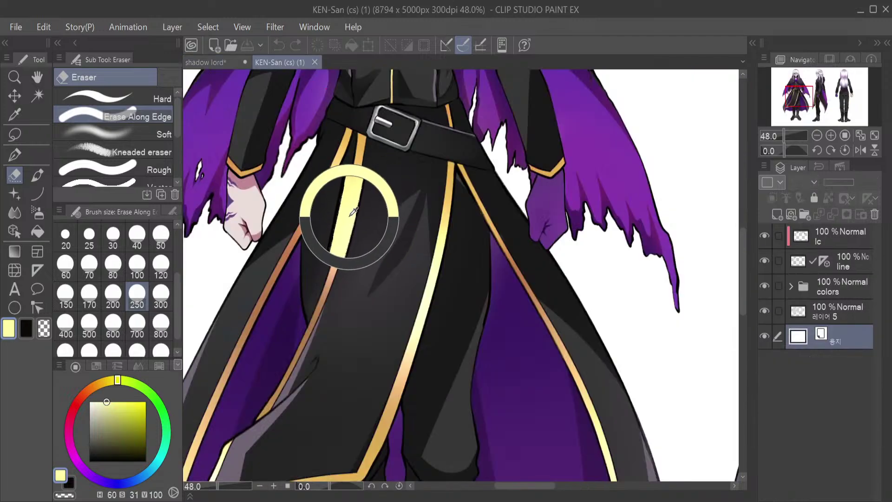
pyautogui.keyDown('alt'); pyautogui.click(367, 137); pyautogui.keyUp('alt')
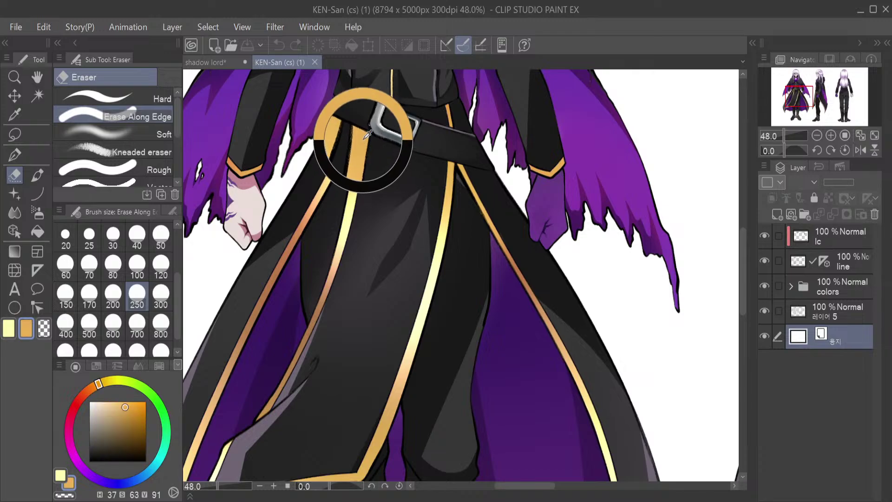
pyautogui.click(205, 62)
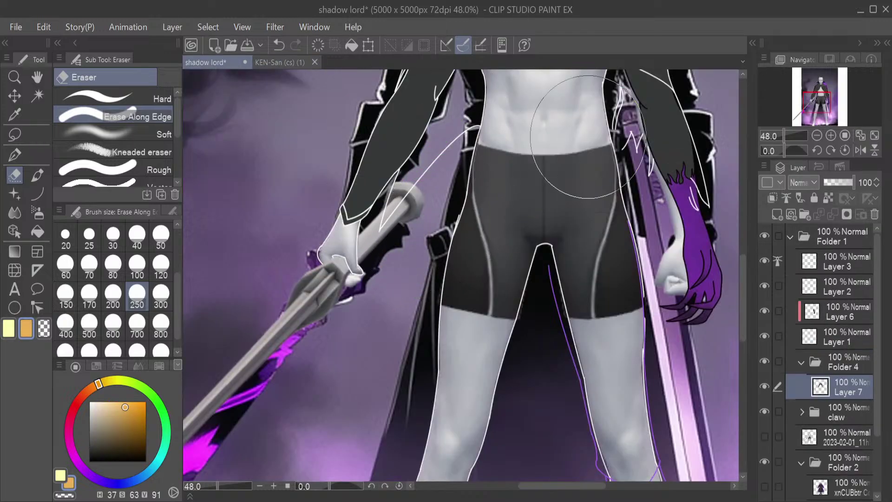
# On a new layer above Layer 7, paint the sword arm's cuff gold at both ends and pale yellow in the middle with the G-pen at size 120
pyautogui.click(789, 134)
pyautogui.moveTo(811, 97); pyautogui.dragTo(809, 105)
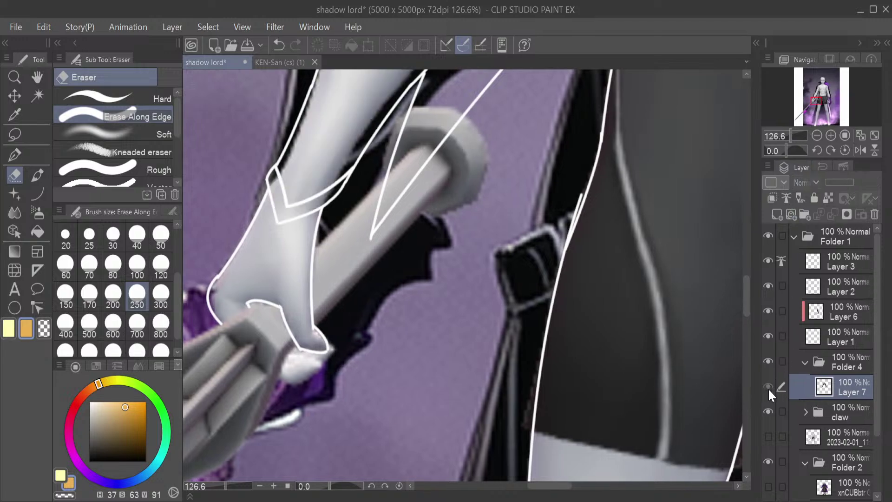
pyautogui.click(775, 213)
pyautogui.click(113, 235)
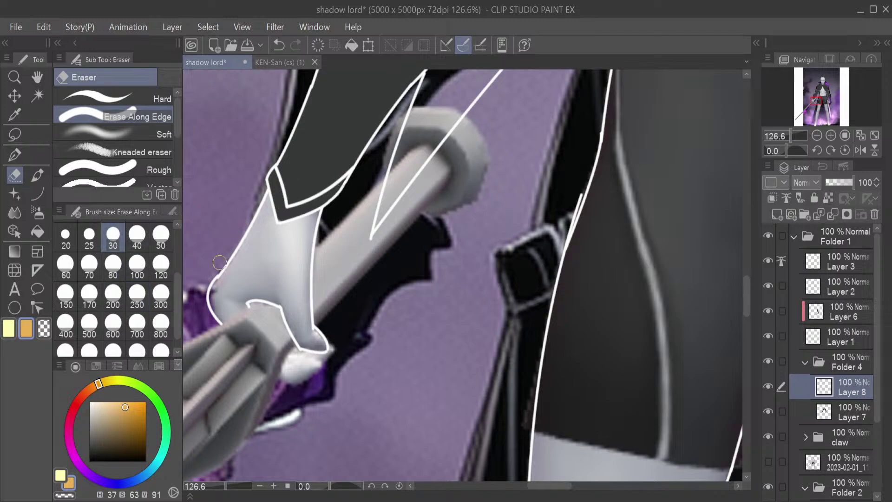
pyautogui.click(14, 155)
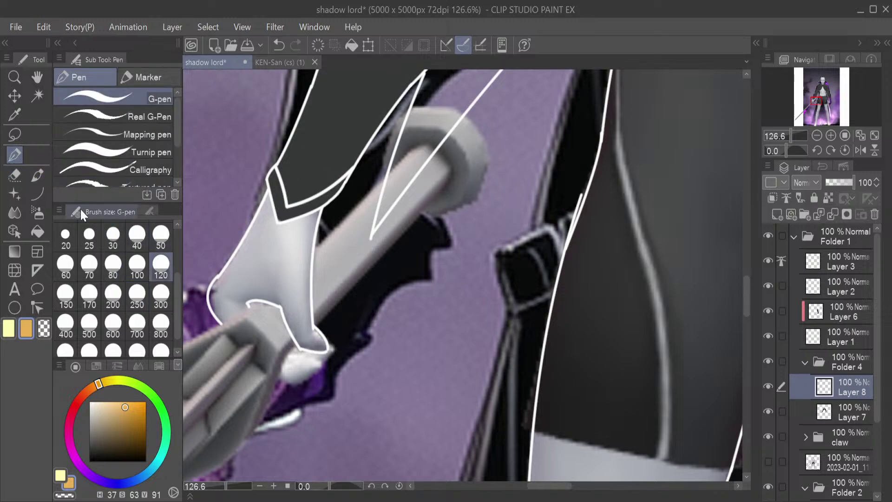
pyautogui.moveTo(361, 209); pyautogui.dragTo(344, 224)
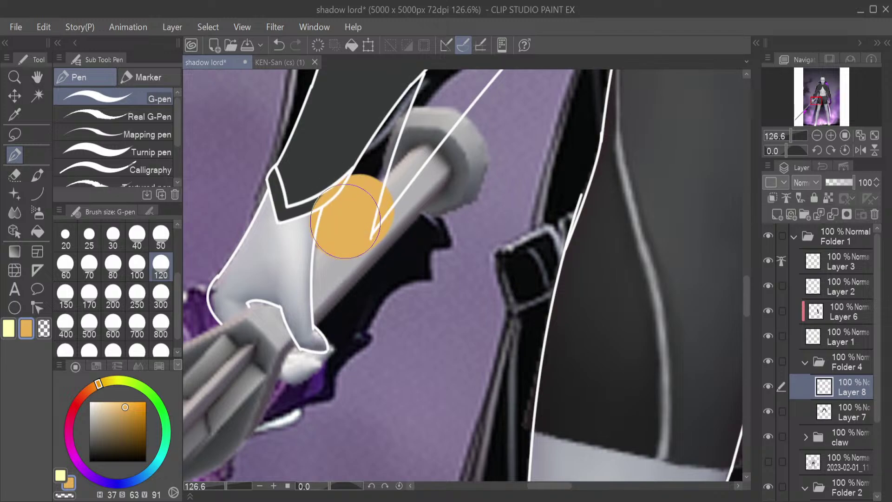
pyautogui.click(246, 186)
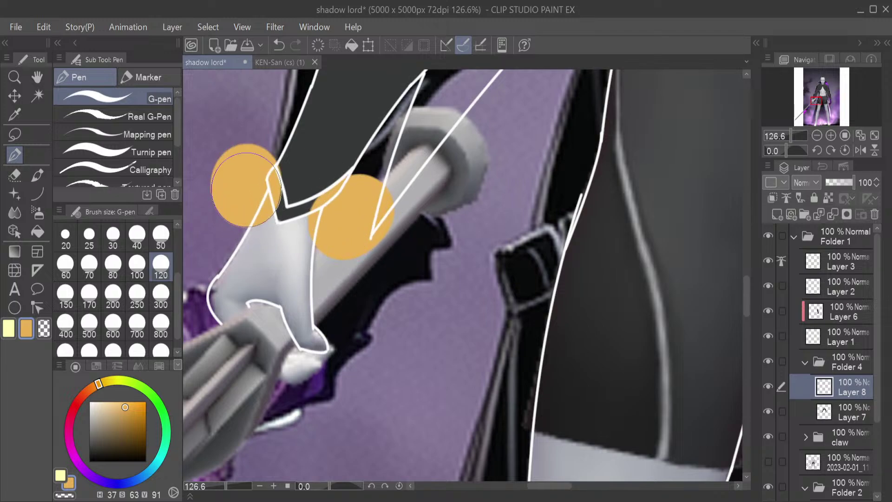
pyautogui.click(9, 329)
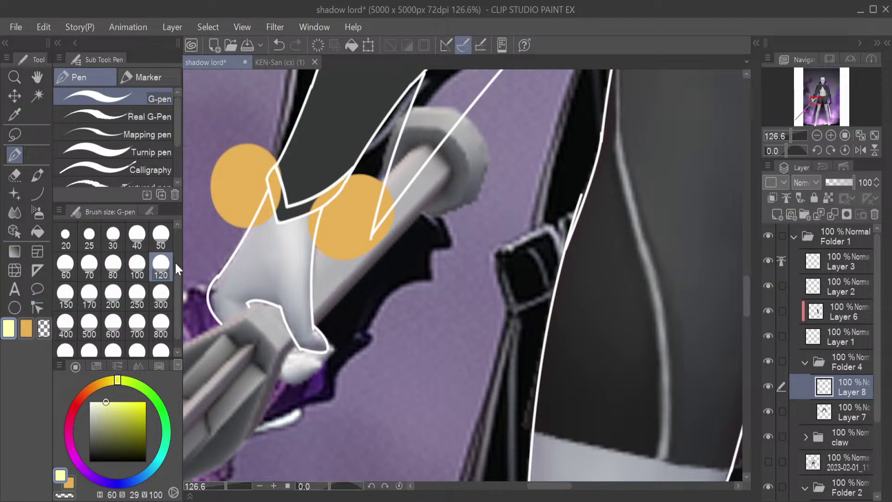
pyautogui.click(289, 221)
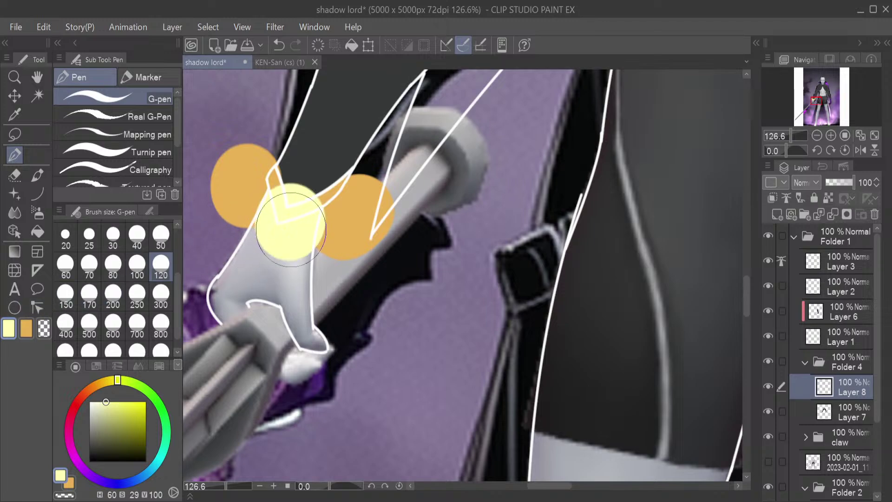
# Remove the gold and yellow paint outside the cuff's line art with the Erase Along Edge eraser, switching from size 30 to 250
pyautogui.press('e')
pyautogui.moveTo(360, 177); pyautogui.dragTo(350, 190)
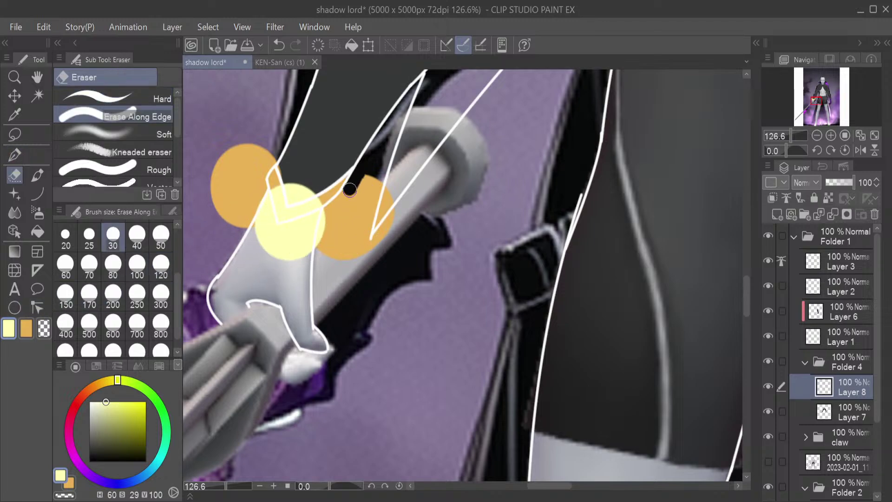
pyautogui.click(137, 298)
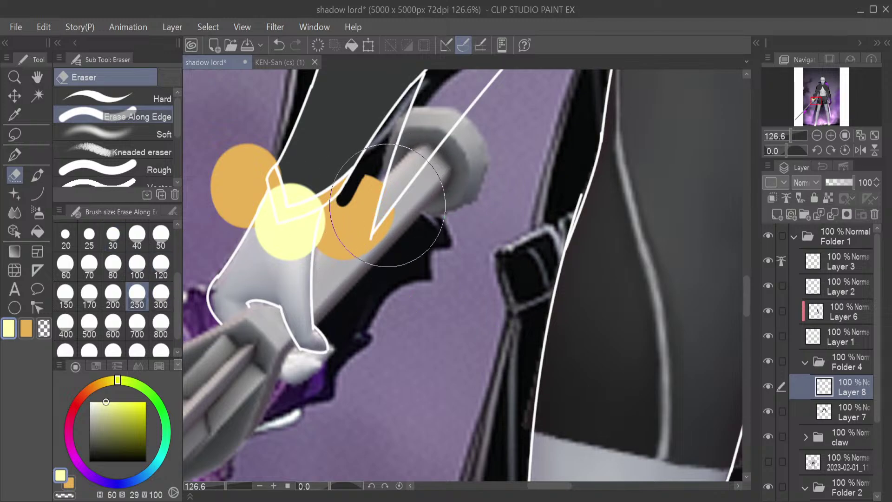
pyautogui.moveTo(383, 217)
pyautogui.mouseDown()
pyautogui.moveTo(370, 192)
pyautogui.moveTo(364, 225)
pyautogui.moveTo(346, 243)
pyautogui.moveTo(285, 247)
pyautogui.moveTo(249, 234)
pyautogui.moveTo(214, 204)
pyautogui.moveTo(240, 163)
pyautogui.moveTo(302, 161)
pyautogui.mouseUp()
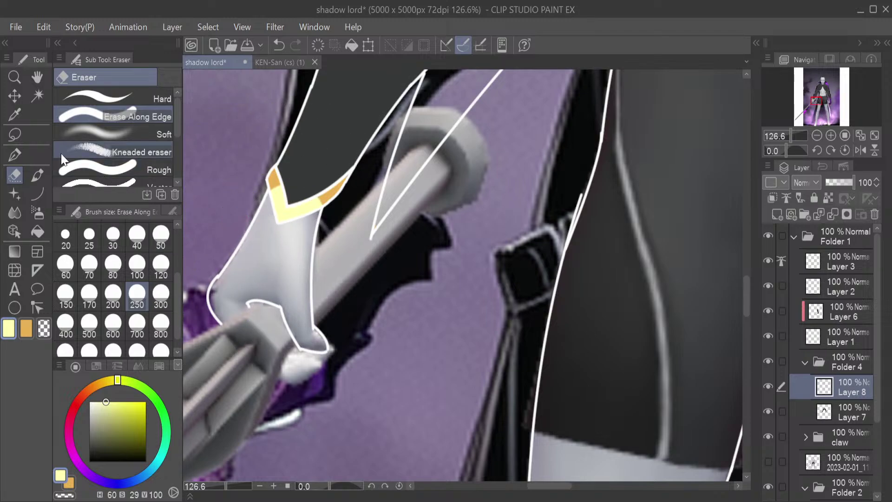
# Choose the Soft airbrush at size 80 with gold as the drawing colour for blending the cuff
pyautogui.click(37, 212)
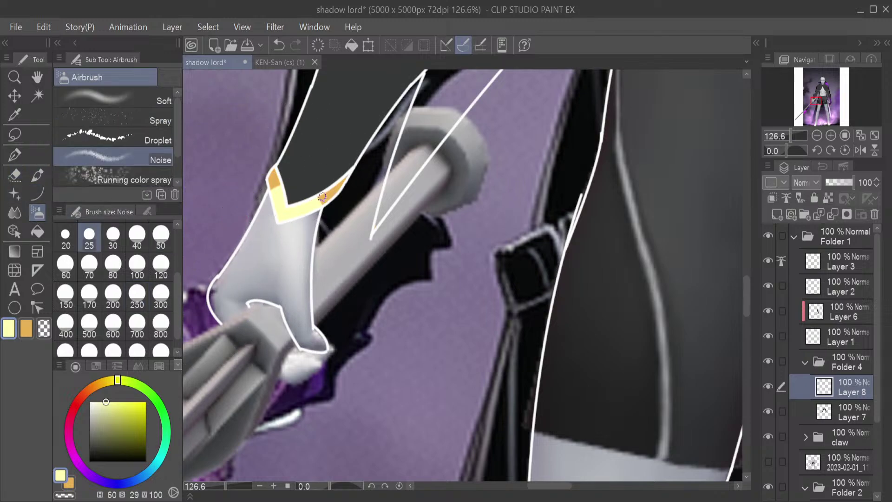
pyautogui.click(140, 102)
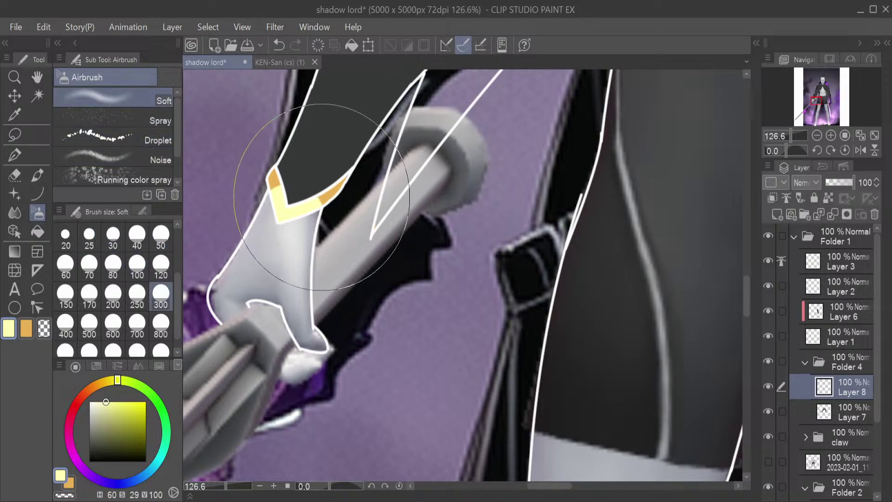
pyautogui.click(113, 263)
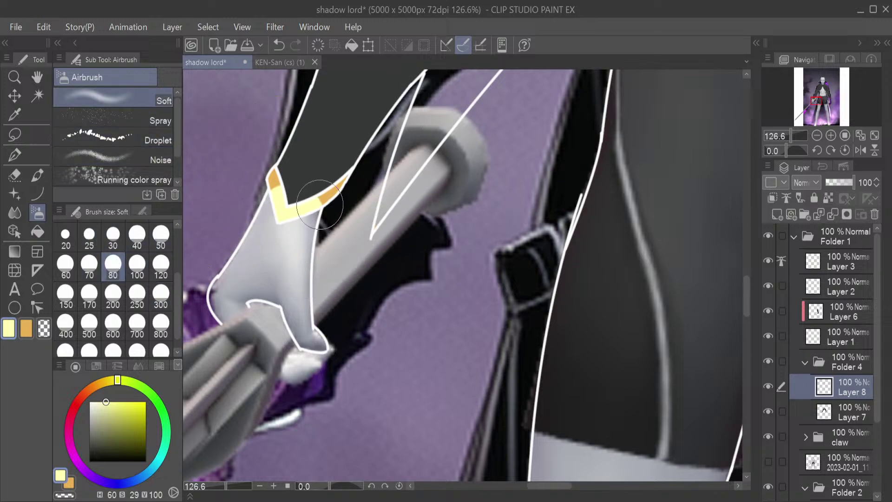
pyautogui.moveTo(328, 196); pyautogui.dragTo(325, 194)
pyautogui.hotkey('ctrl', 'z')
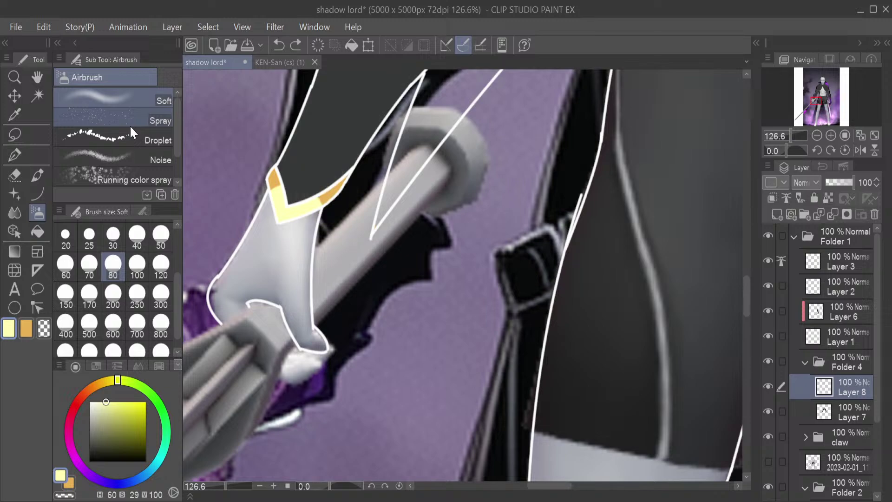
pyautogui.click(26, 328)
pyautogui.moveTo(321, 200); pyautogui.dragTo(325, 205)
pyautogui.moveTo(272, 170)
pyautogui.mouseDown()
pyautogui.moveTo(260, 192)
pyautogui.moveTo(290, 167)
pyautogui.mouseUp()
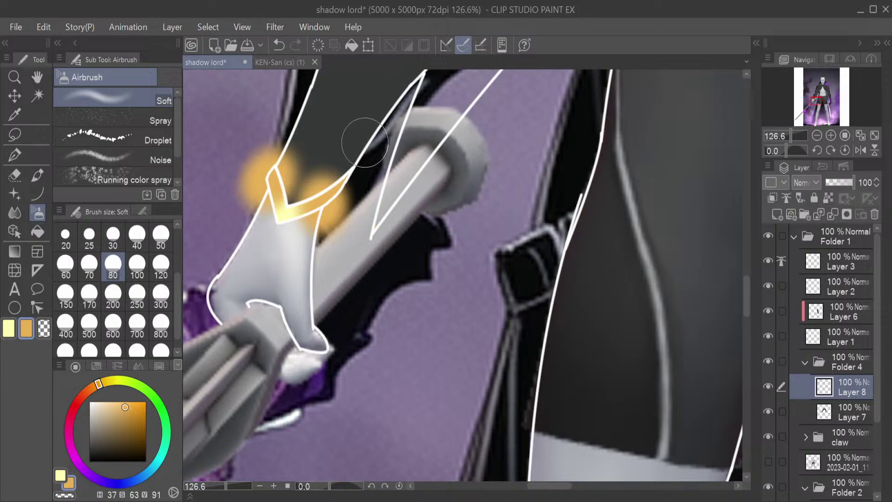
pyautogui.hotkey('ctrl', 'z')
pyautogui.hotkey('ctrl', 'z')
pyautogui.hotkey('ctrl', 'z')
pyautogui.hotkey('ctrl', 'z')
pyautogui.hotkey('ctrl', 'z')
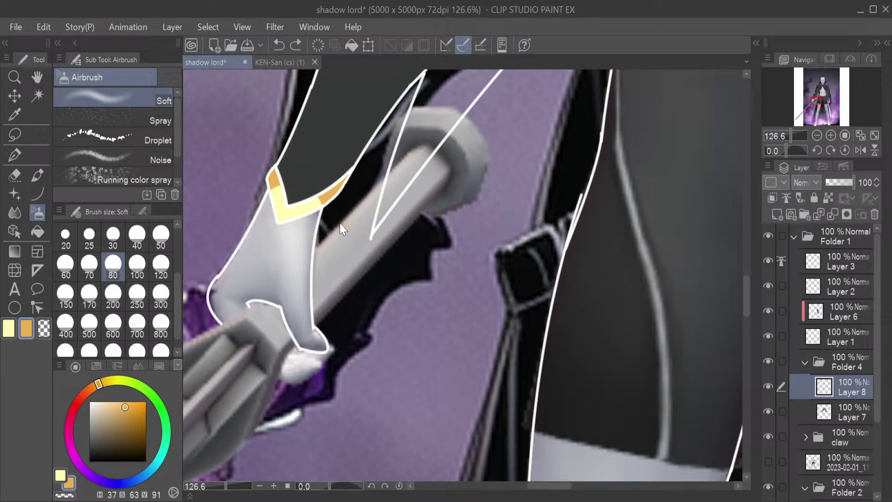
# Blend gold from both ends of the cuff into the pale yellow with the Soft airbrush, and erase the overspill outside the cuff
pyautogui.moveTo(342, 199); pyautogui.dragTo(340, 194)
pyautogui.moveTo(263, 173)
pyautogui.mouseDown()
pyautogui.moveTo(274, 159)
pyautogui.moveTo(278, 171)
pyautogui.moveTo(264, 182)
pyautogui.moveTo(315, 162)
pyautogui.moveTo(304, 167)
pyautogui.moveTo(295, 142)
pyautogui.moveTo(253, 131)
pyautogui.moveTo(232, 175)
pyautogui.moveTo(234, 205)
pyautogui.moveTo(348, 165)
pyautogui.moveTo(367, 207)
pyautogui.moveTo(330, 259)
pyautogui.moveTo(270, 256)
pyautogui.moveTo(291, 262)
pyautogui.moveTo(305, 251)
pyautogui.moveTo(283, 247)
pyautogui.moveTo(277, 236)
pyautogui.moveTo(286, 250)
pyautogui.moveTo(301, 245)
pyautogui.moveTo(277, 246)
pyautogui.moveTo(290, 189)
pyautogui.moveTo(309, 148)
pyautogui.mouseUp()
pyautogui.press('e')
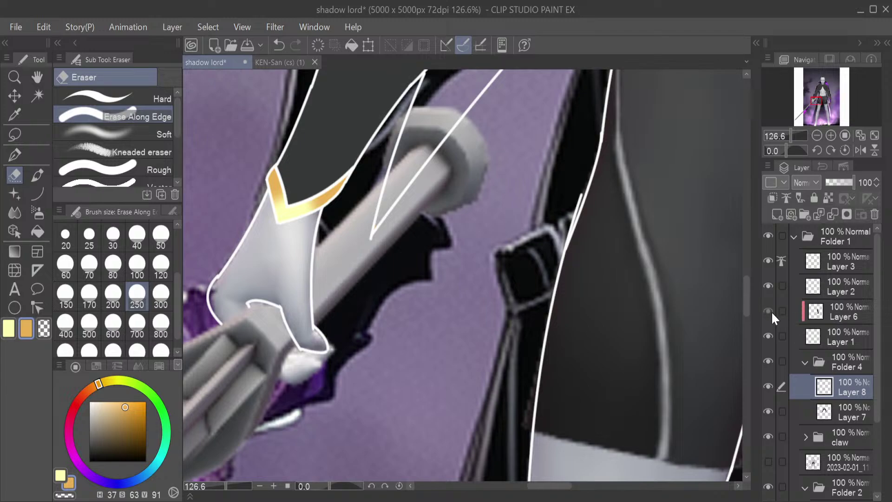
# Toggle the visibility of Layer 6, Layer 1, Folder 4, Layer 2 and Layer 3 to find which one holds the white clothing lines
pyautogui.click(782, 133)
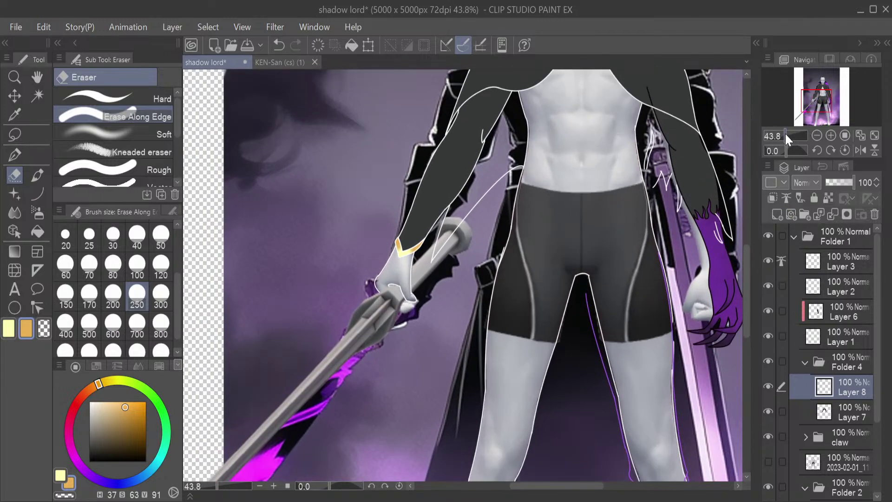
pyautogui.click(769, 311)
pyautogui.click(770, 311)
pyautogui.click(770, 311)
pyautogui.click(771, 311)
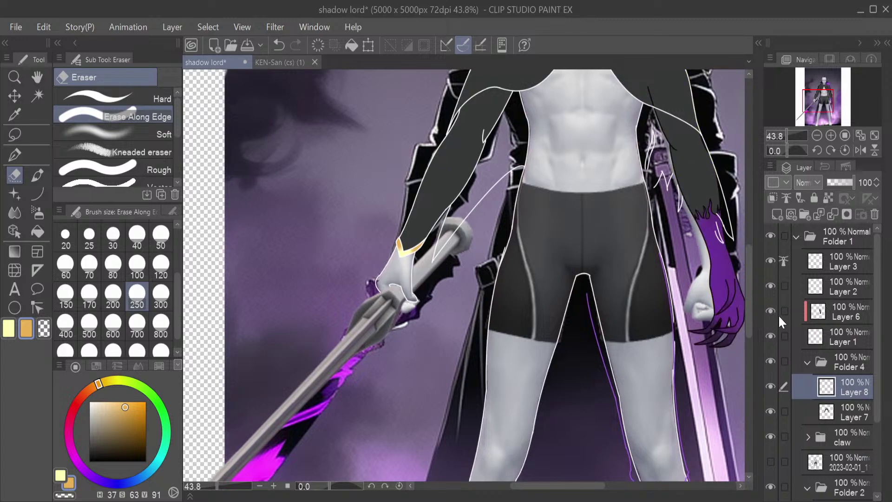
pyautogui.click(771, 334)
pyautogui.click(771, 334)
pyautogui.click(772, 361)
pyautogui.click(772, 358)
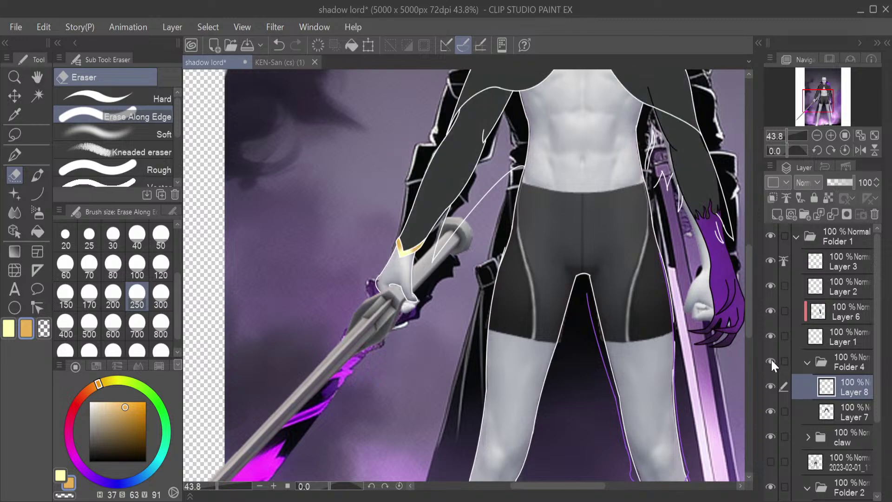
pyautogui.click(771, 286)
pyautogui.click(771, 308)
pyautogui.click(771, 308)
pyautogui.click(771, 262)
pyautogui.click(771, 262)
# Add a new layer clipped to Layer 3 and fill it with near-black picked from the artwork to recolour the clothing's white line art
pyautogui.click(807, 255)
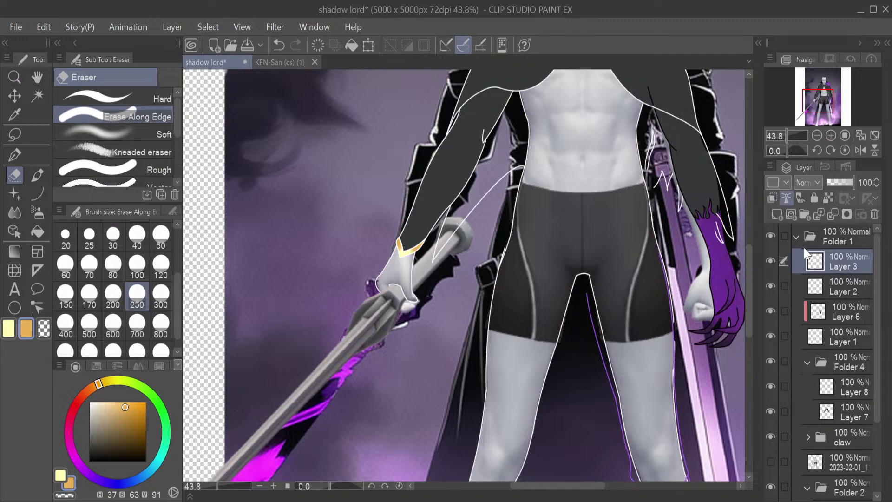
pyautogui.click(778, 212)
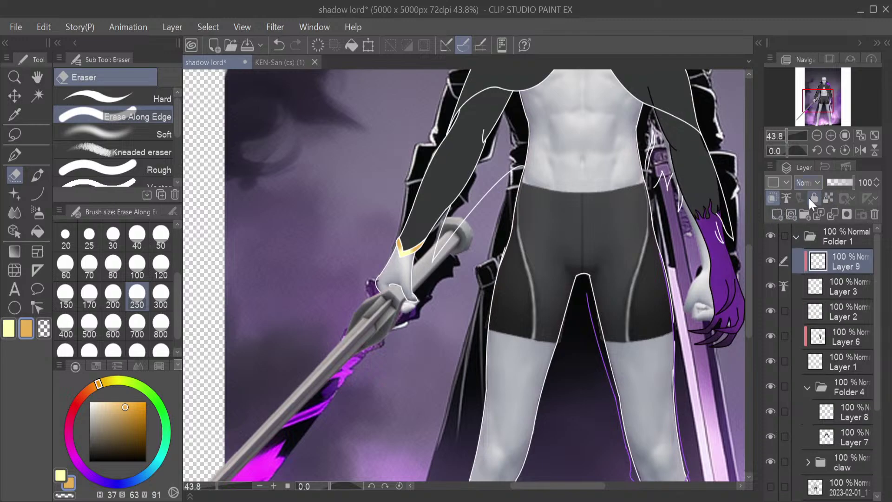
pyautogui.keyDown('alt'); pyautogui.click(671, 145); pyautogui.keyUp('alt')
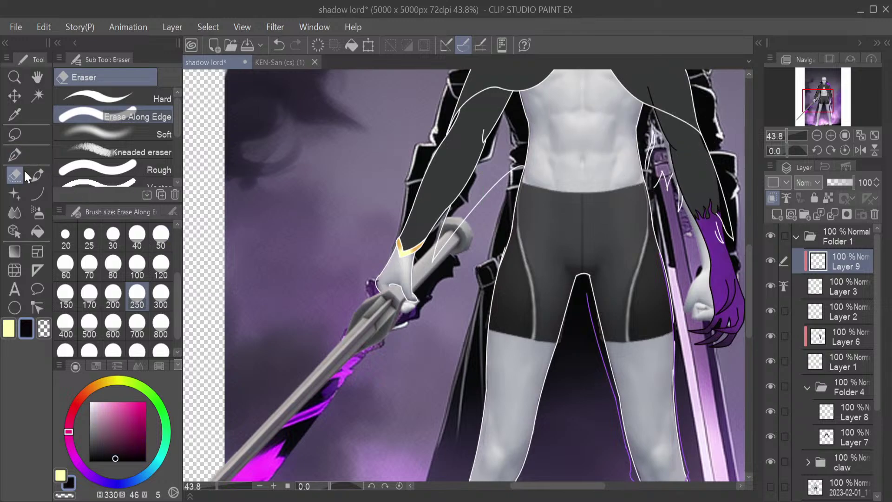
pyautogui.click(37, 231)
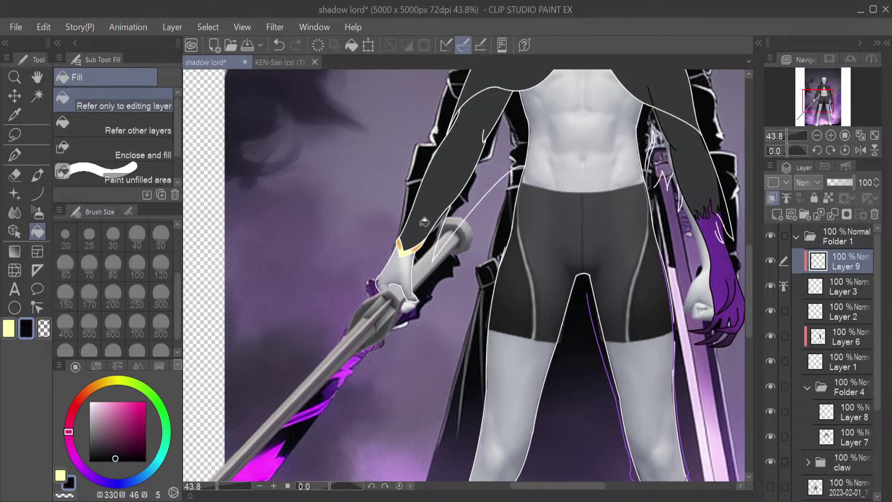
pyautogui.click(469, 223)
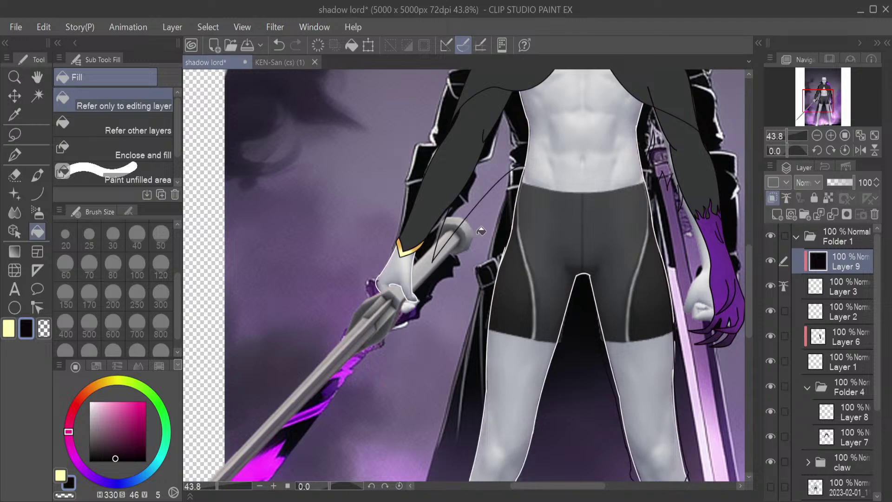
pyautogui.moveTo(822, 93); pyautogui.dragTo(826, 88)
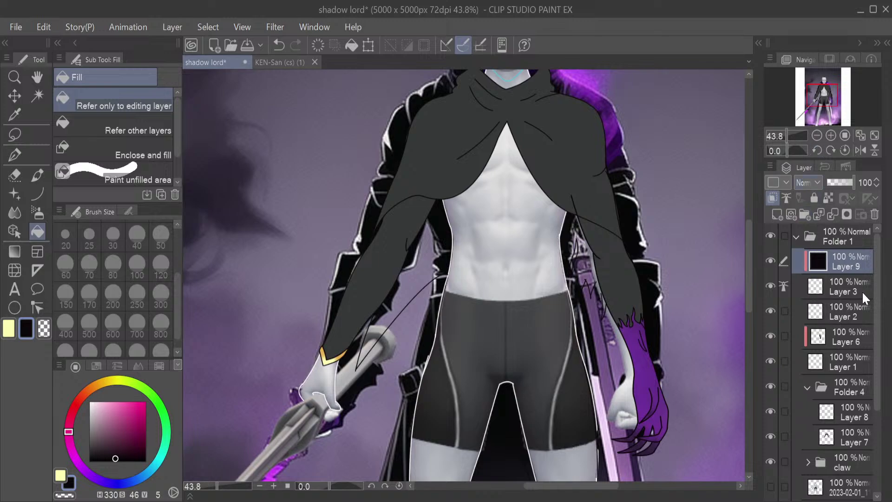
# Hide and show Layer 6 and Layer 1 repeatedly to compare what they contain
pyautogui.scroll(-3, 862, 291)
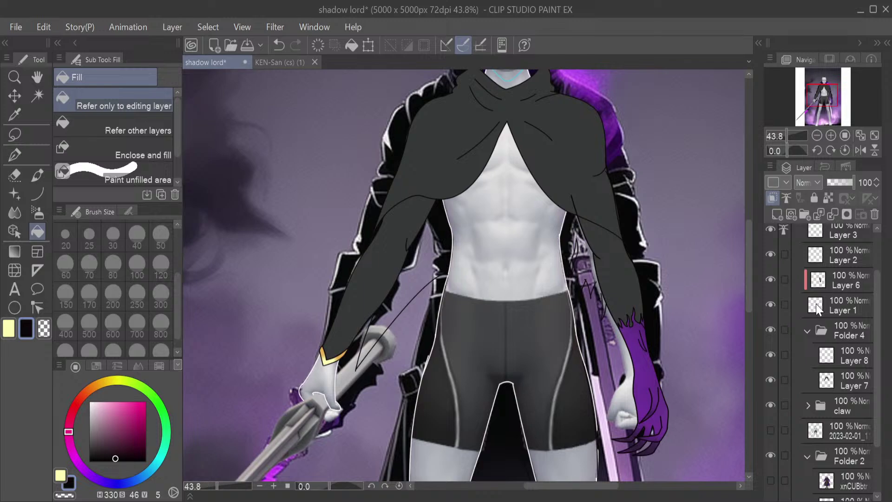
pyautogui.click(771, 279)
pyautogui.click(771, 278)
pyautogui.click(774, 279)
pyautogui.click(773, 281)
pyautogui.click(774, 304)
pyautogui.click(774, 305)
pyautogui.click(774, 304)
pyautogui.click(773, 304)
# Select Layer 1 and toggle its visibility to check what it contains
pyautogui.click(816, 309)
pyautogui.click(770, 303)
pyautogui.click(772, 303)
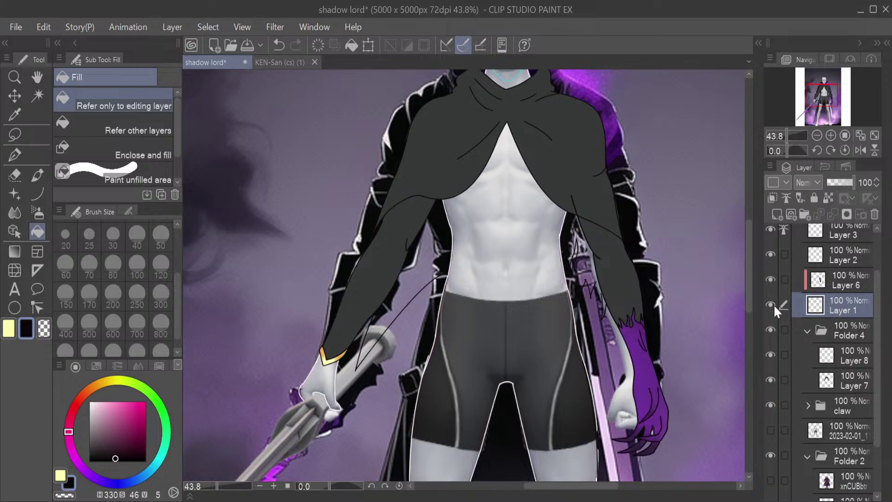
pyautogui.click(774, 305)
pyautogui.click(774, 305)
# Try a G-pen stroke at size 250 over the wrist on Layer 1, undo it and reselect Layer 6
pyautogui.click(19, 160)
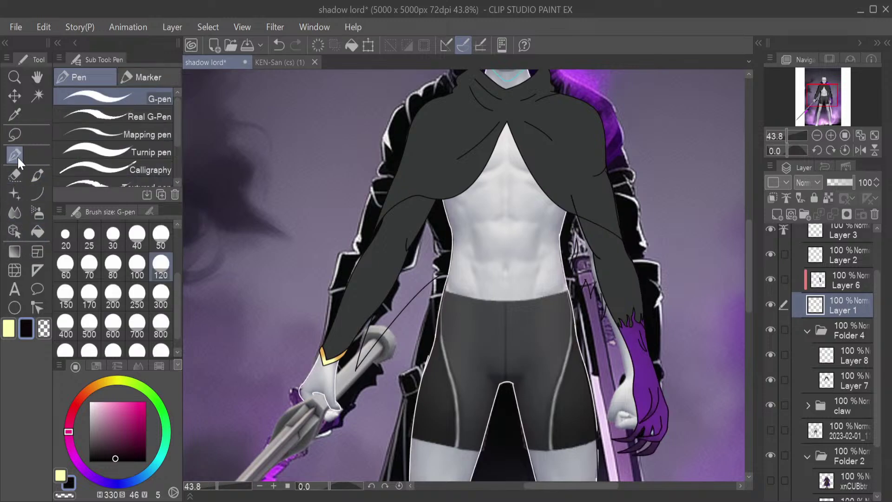
pyautogui.click(137, 297)
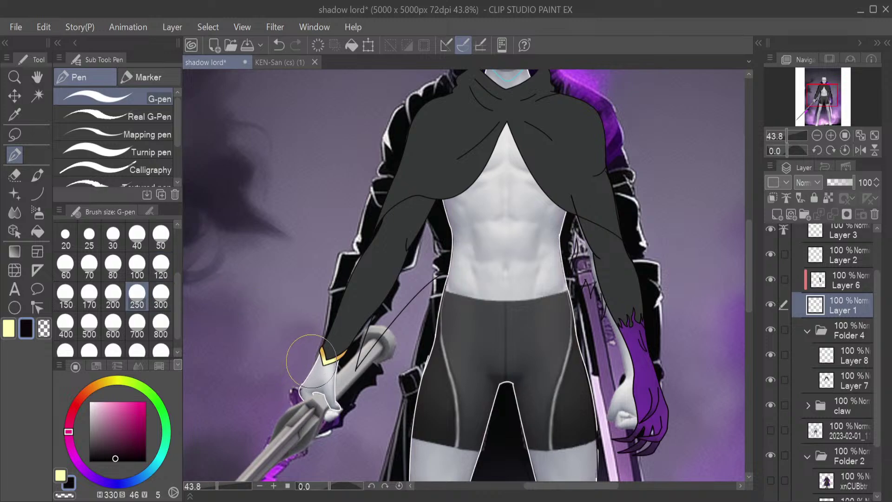
pyautogui.moveTo(311, 360)
pyautogui.mouseDown()
pyautogui.moveTo(310, 393)
pyautogui.moveTo(316, 381)
pyautogui.mouseUp()
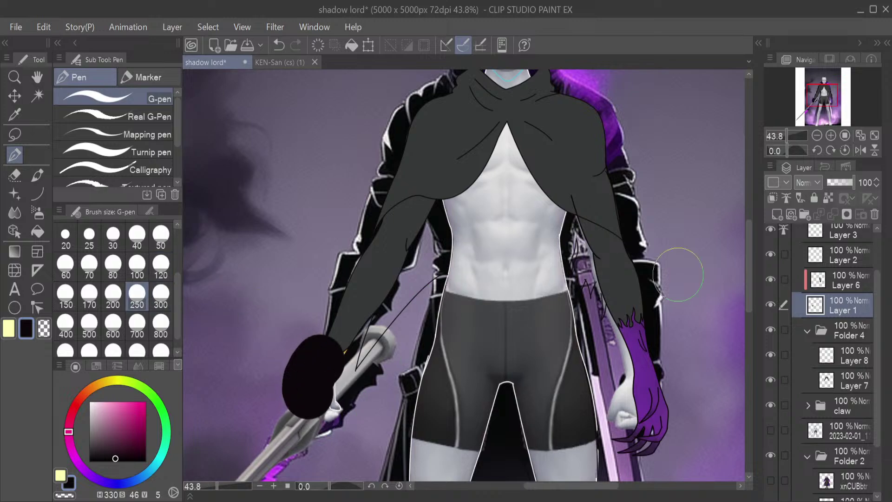
pyautogui.hotkey('ctrl', 'z')
pyautogui.click(838, 284)
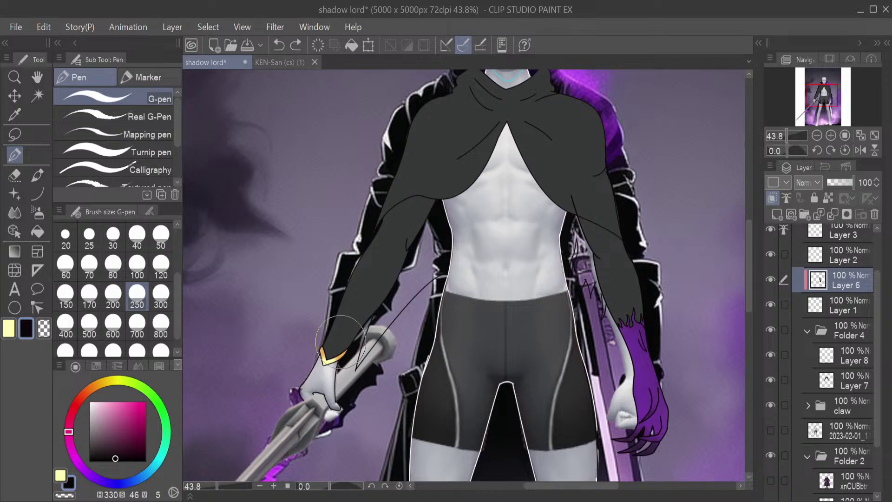
pyautogui.click(341, 342)
# Set the Curve tool to brush size 6 for line work on the sword guard
pyautogui.moveTo(750, 242); pyautogui.dragTo(749, 252)
pyautogui.moveTo(823, 95)
pyautogui.mouseDown()
pyautogui.moveTo(798, 109)
pyautogui.moveTo(790, 132)
pyautogui.mouseUp()
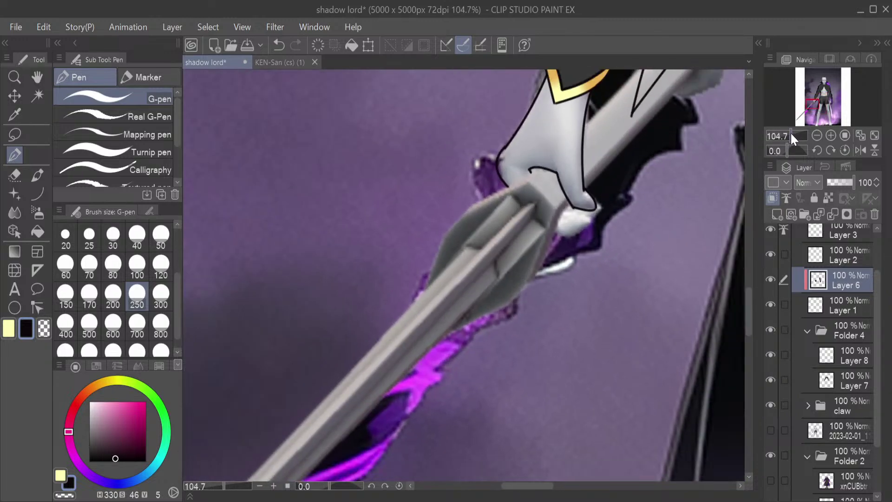
pyautogui.click(10, 328)
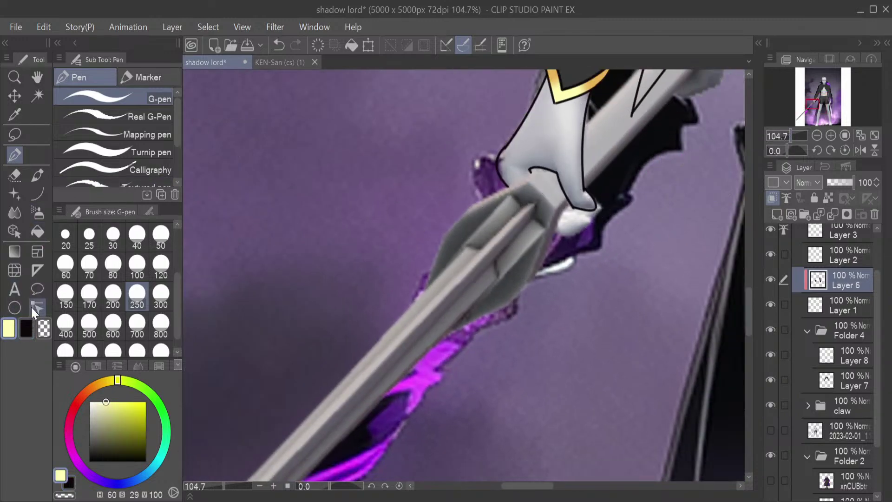
pyautogui.click(38, 194)
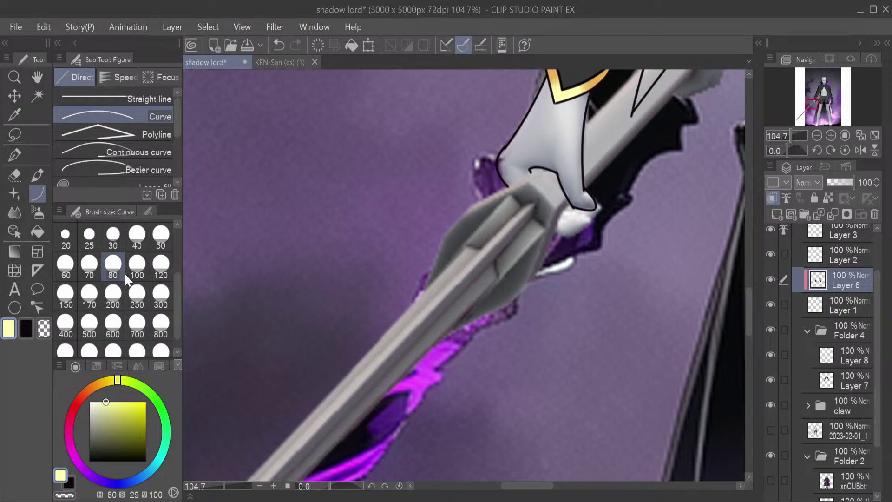
pyautogui.scroll(3, 143, 245)
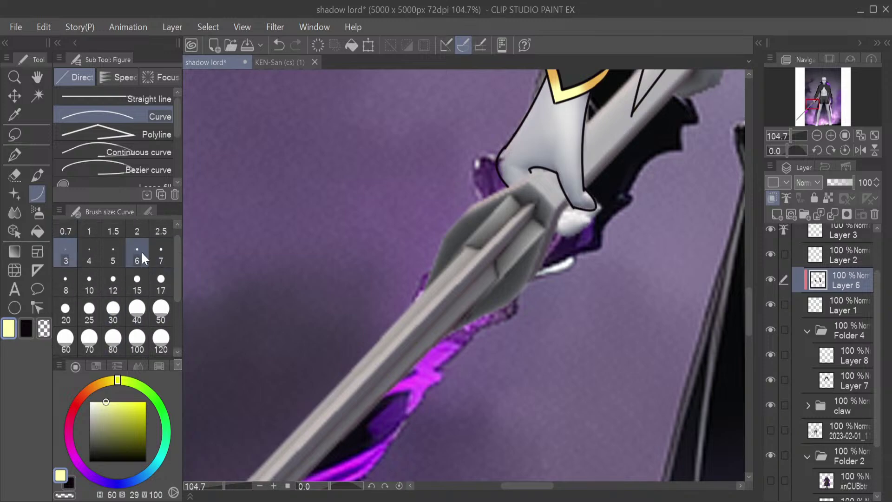
pyautogui.click(141, 247)
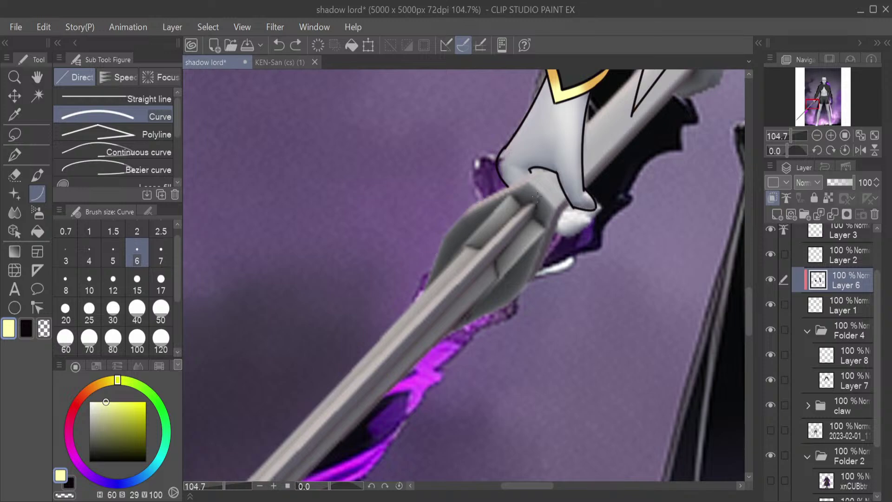
pyautogui.scroll(2, 860, 288)
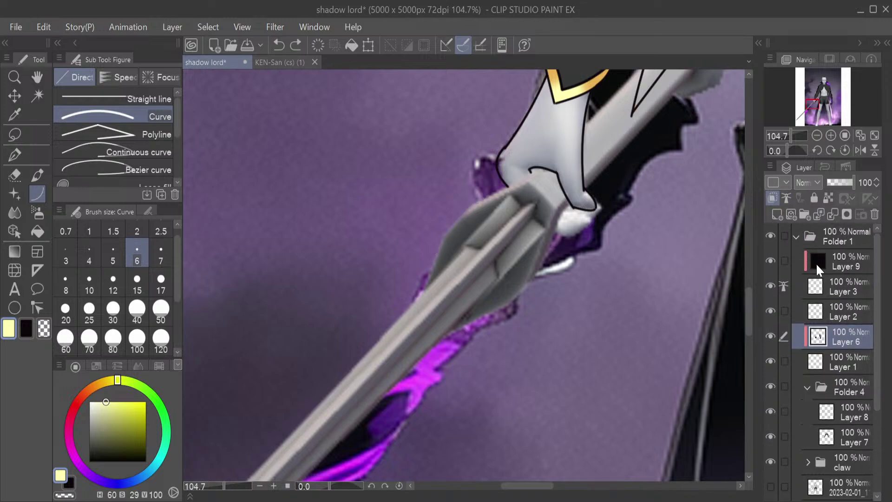
# Toggle the visibility of Folder 4 and Layer 1 to check their contents, and collapse Folder 4
pyautogui.click(797, 236)
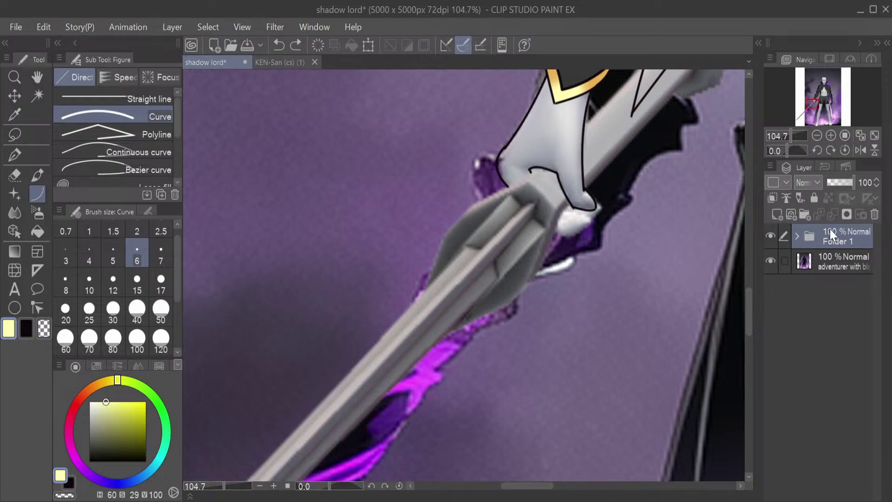
pyautogui.click(798, 236)
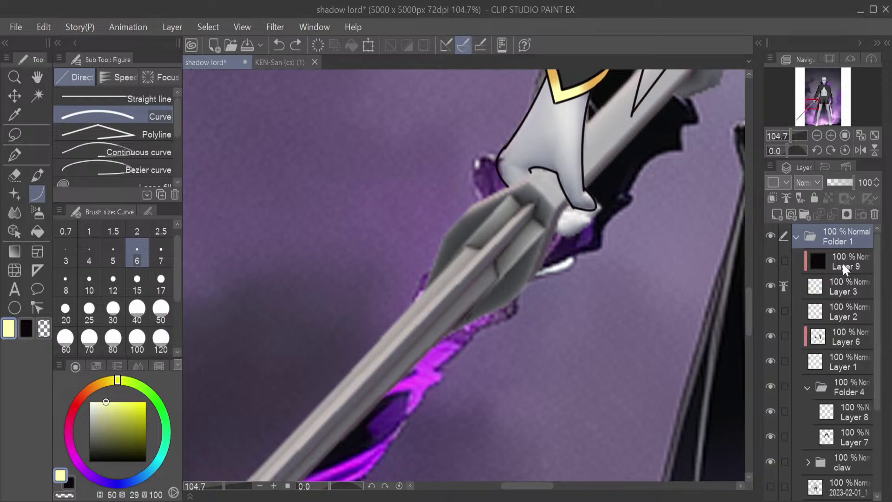
pyautogui.click(772, 386)
pyautogui.click(774, 384)
pyautogui.click(771, 388)
pyautogui.click(771, 390)
pyautogui.moveTo(878, 332); pyautogui.dragTo(869, 380)
pyautogui.click(807, 315)
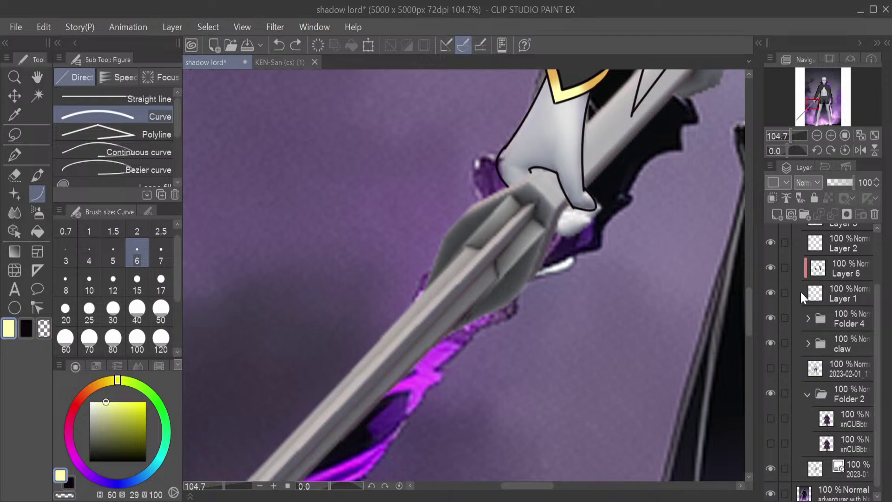
pyautogui.click(774, 289)
pyautogui.click(774, 289)
# Create a new folder directly above Folder 4 and add a new raster layer inside it
pyautogui.click(840, 314)
pyautogui.click(803, 213)
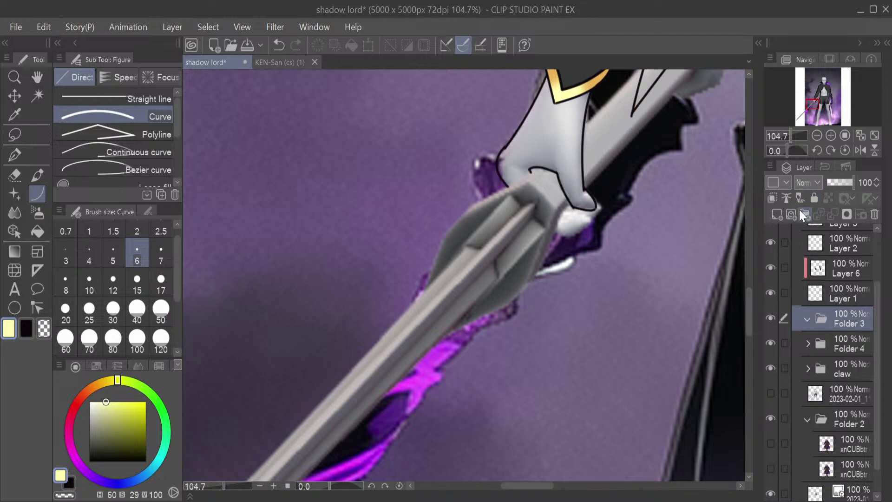
pyautogui.click(776, 215)
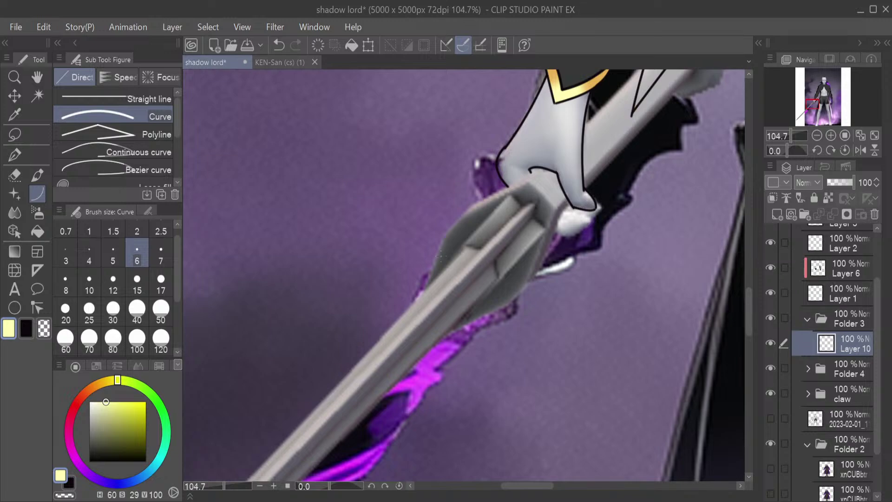
# Pick near-black from the artwork and outline the sword guard's upper edge below the hand, undoing the first attempted curve
pyautogui.keyDown('alt'); pyautogui.click(643, 159); pyautogui.keyUp('alt')
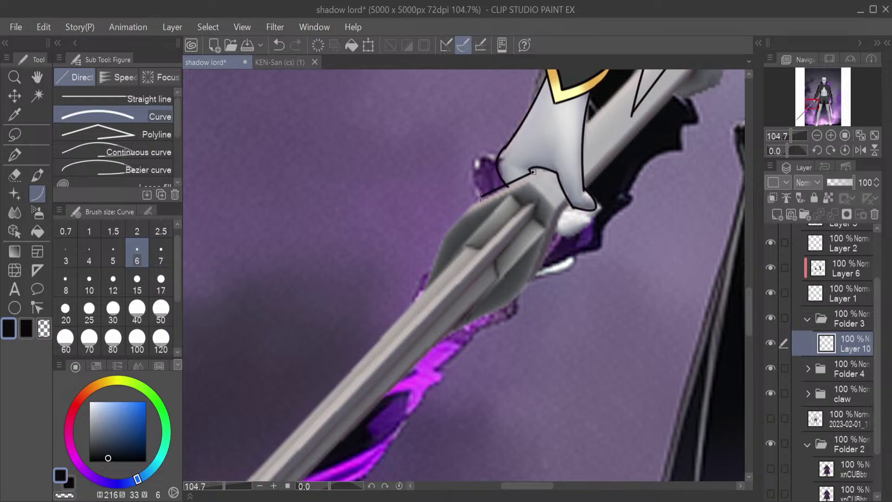
pyautogui.moveTo(810, 104); pyautogui.dragTo(813, 100)
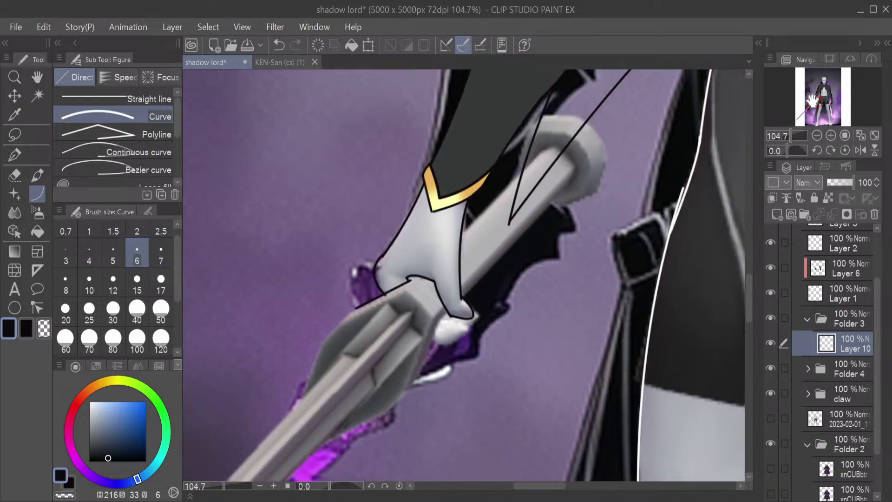
pyautogui.scroll(3, 797, 133)
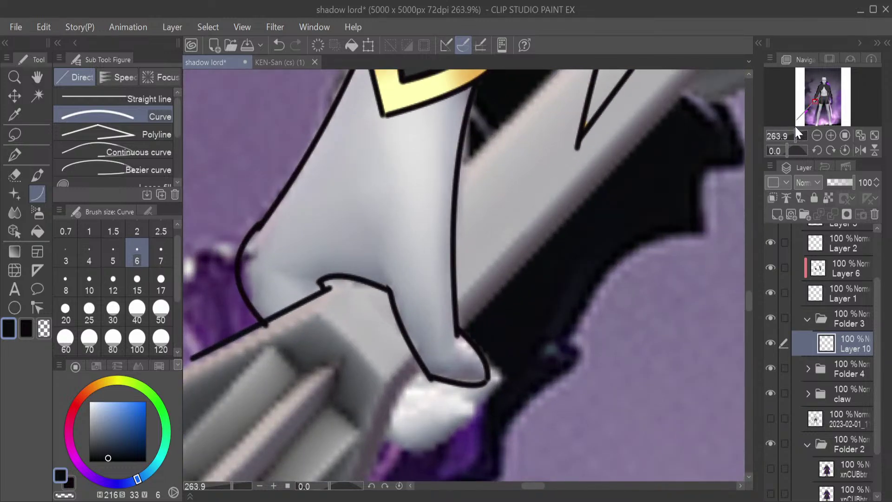
pyautogui.hotkey('ctrl', 'z')
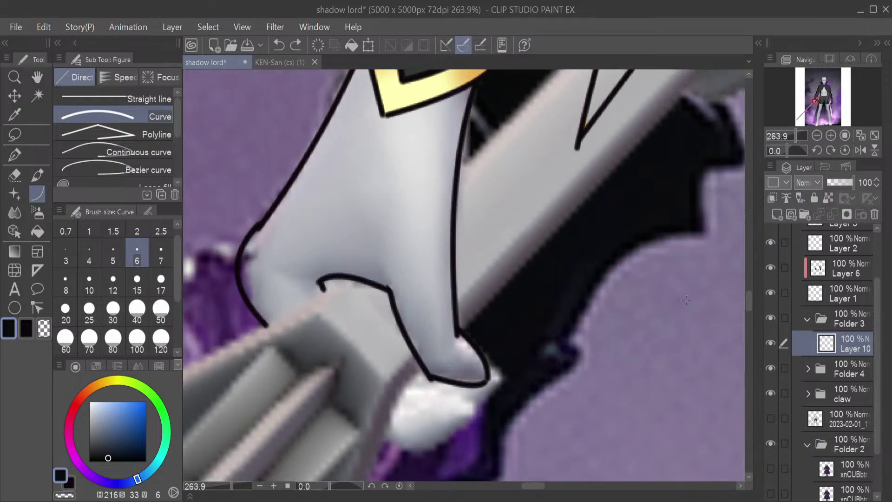
pyautogui.moveTo(817, 101); pyautogui.dragTo(814, 102)
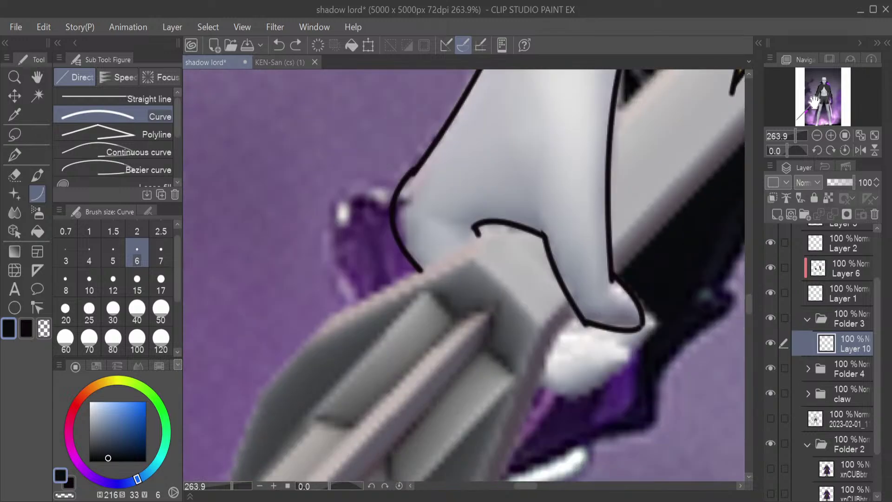
pyautogui.moveTo(472, 259)
pyautogui.mouseDown()
pyautogui.moveTo(317, 338)
pyautogui.moveTo(260, 395)
pyautogui.mouseUp()
pyautogui.click(316, 339)
pyautogui.click(259, 394)
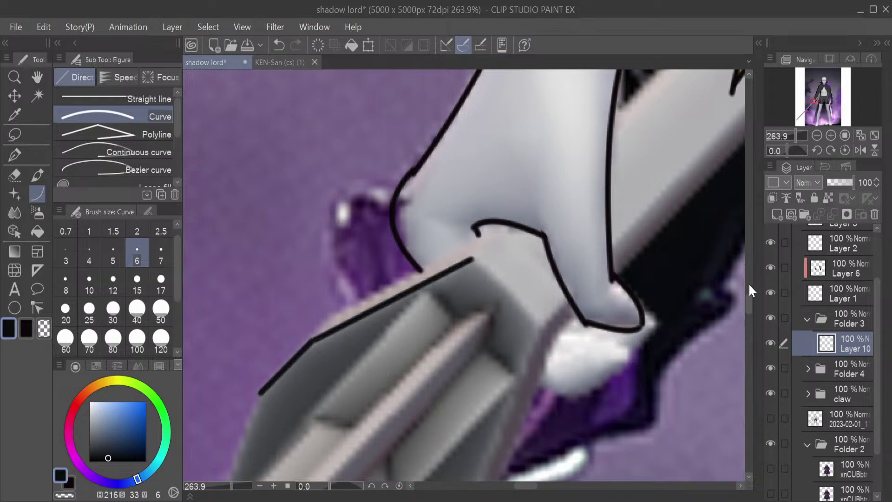
# Continue the guard outline down to its pointed end and back along the blade to the recess corner, undoing the extra line
pyautogui.moveTo(749, 304); pyautogui.dragTo(748, 311)
pyautogui.moveTo(790, 132); pyautogui.dragTo(793, 130)
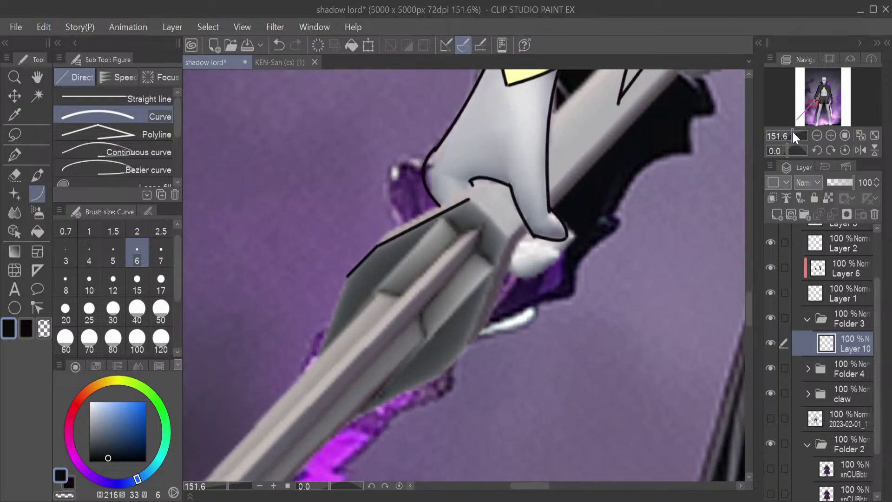
pyautogui.moveTo(348, 276)
pyautogui.mouseDown()
pyautogui.moveTo(313, 367)
pyautogui.moveTo(379, 292)
pyautogui.moveTo(400, 293)
pyautogui.moveTo(381, 294)
pyautogui.mouseUp()
pyautogui.click(313, 367)
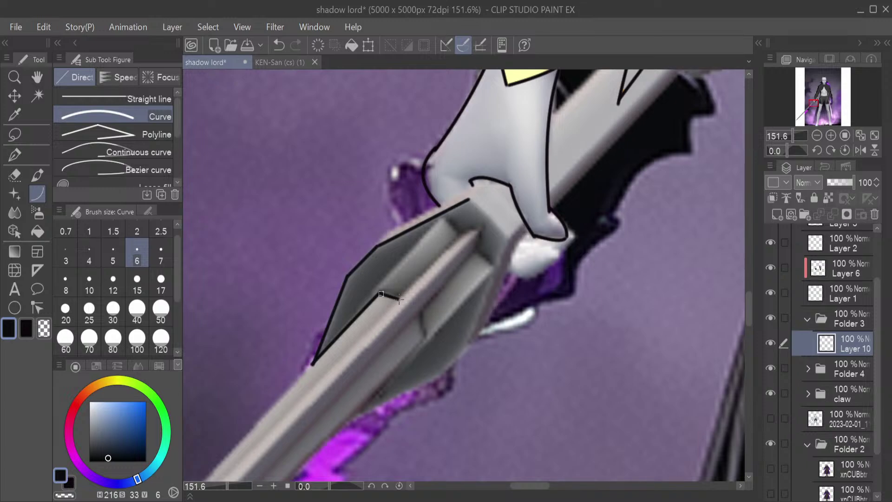
pyautogui.click(415, 280)
pyautogui.hotkey('ctrl', 'z')
# Draw a line from the recess corner to the central ridge, and try curved lines around the ridge tip before undoing them
pyautogui.scroll(3, 796, 129)
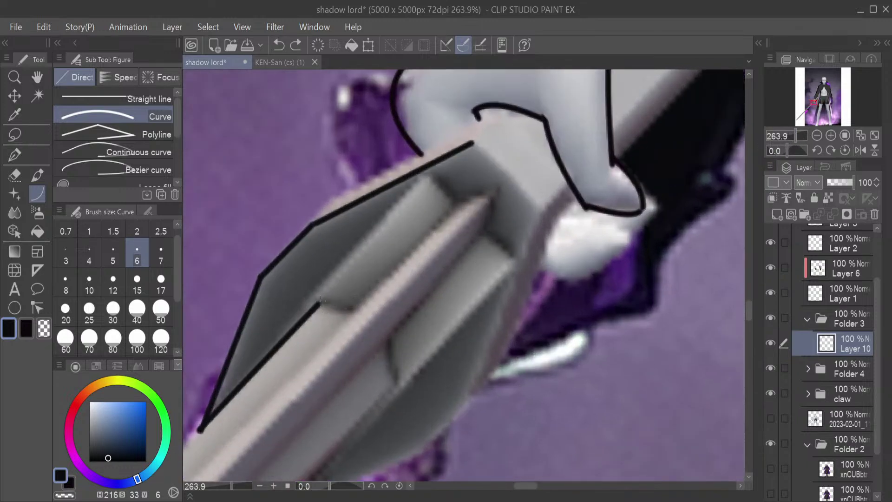
pyautogui.moveTo(317, 304)
pyautogui.mouseDown()
pyautogui.moveTo(420, 255)
pyautogui.moveTo(400, 255)
pyautogui.moveTo(496, 189)
pyautogui.mouseUp()
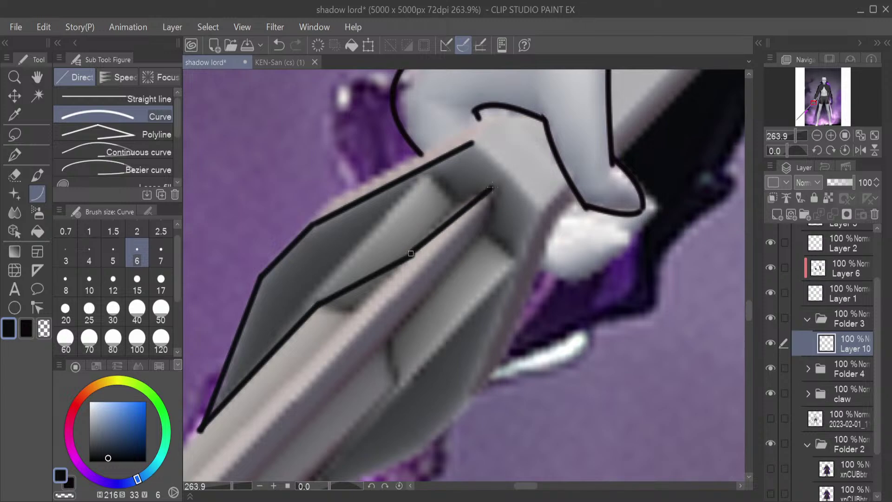
pyautogui.click(465, 198)
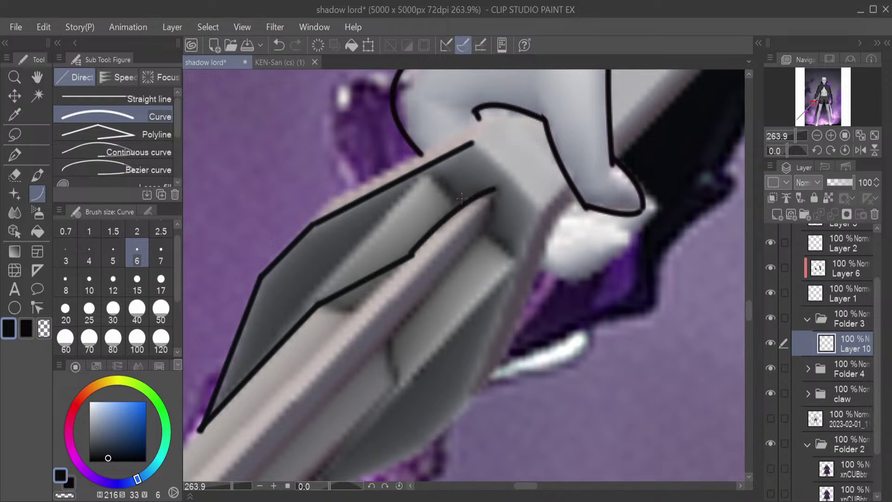
pyautogui.moveTo(494, 189); pyautogui.dragTo(432, 290)
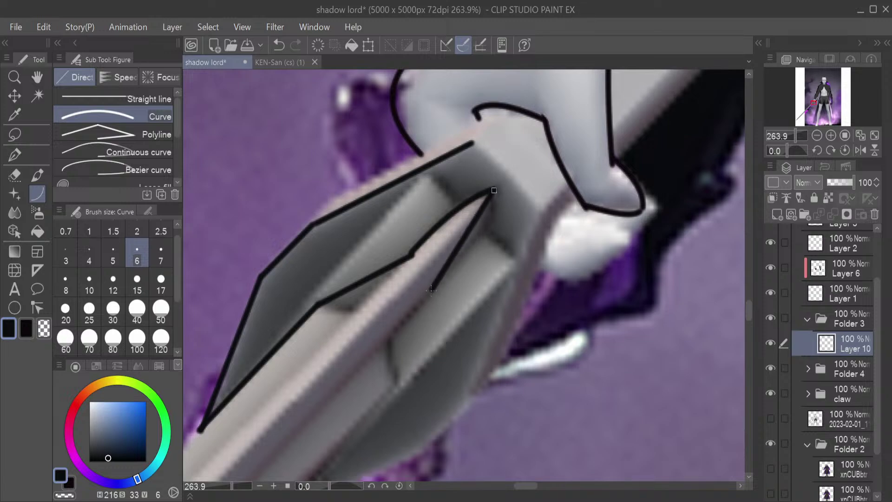
pyautogui.click(498, 215)
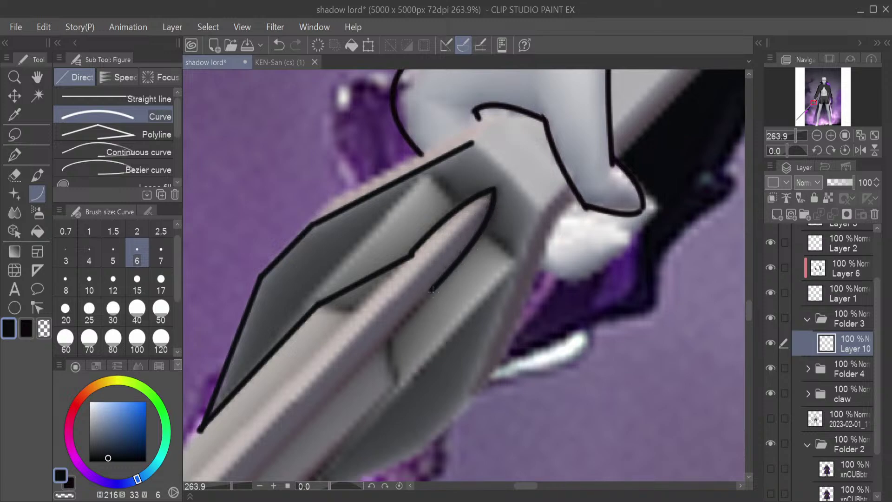
pyautogui.hotkey('ctrl', 'z')
pyautogui.hotkey('ctrl', 'z')
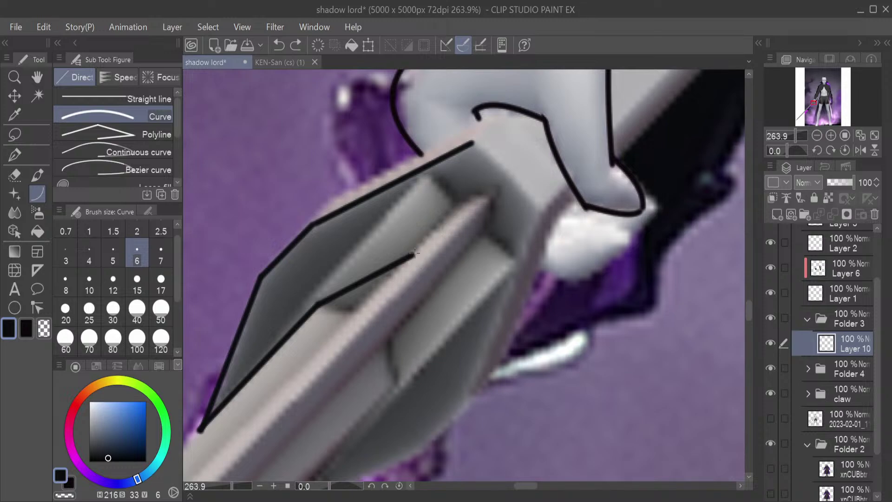
# Redraw the tip of the guard's central ridge with two straight lines meeting at a sharp point
pyautogui.moveTo(412, 255); pyautogui.dragTo(498, 189)
pyautogui.click(495, 193)
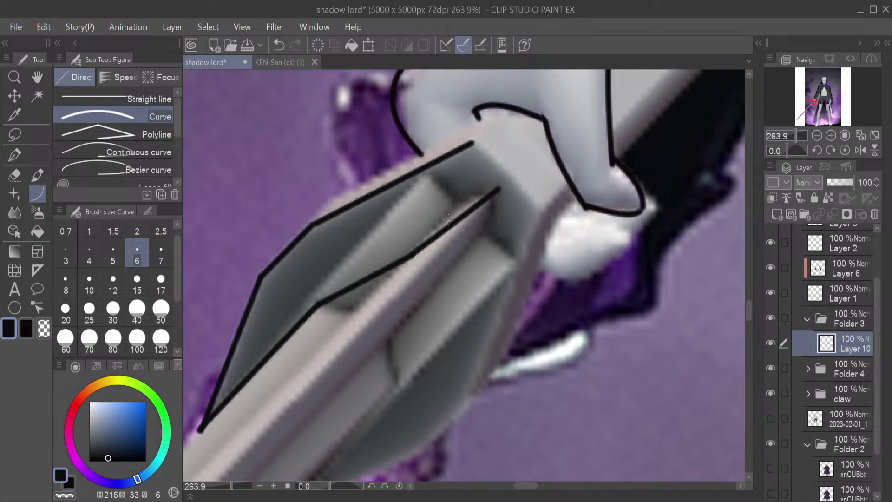
pyautogui.moveTo(497, 190); pyautogui.dragTo(441, 276)
pyautogui.click(442, 275)
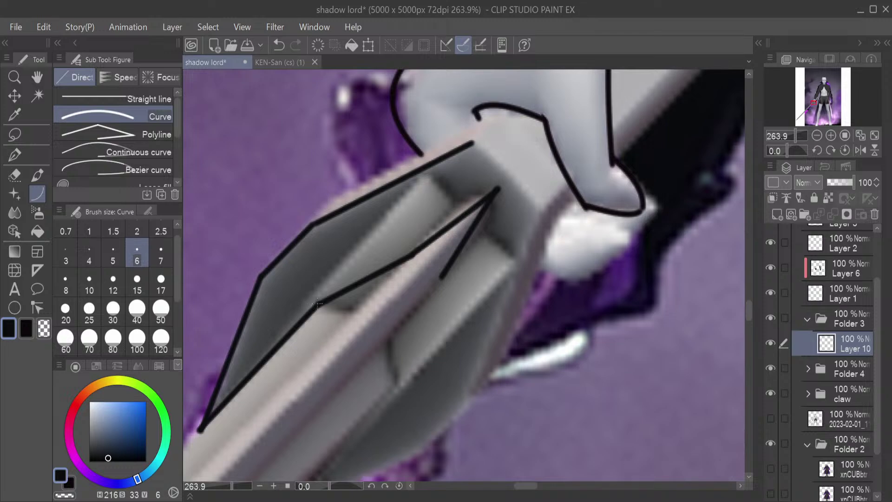
# Outline the upper recess's long edge and short end, and add the matching short end edge on the ridge's lower side
pyautogui.moveTo(318, 305); pyautogui.dragTo(438, 185)
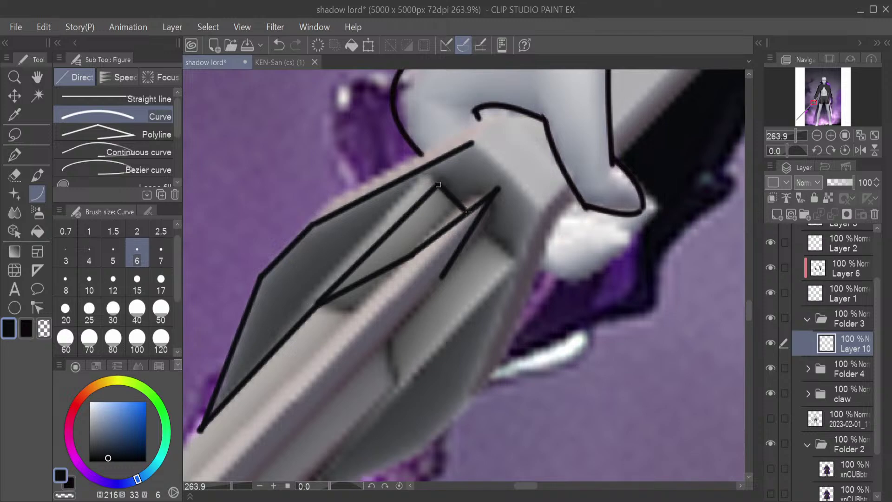
pyautogui.click(467, 213)
pyautogui.click(467, 213)
pyautogui.moveTo(477, 220); pyautogui.dragTo(504, 249)
pyautogui.click(504, 248)
# Outline the guard's lower recess with its short end, long edge and a line from the ridge side to the pointed corner
pyautogui.moveTo(503, 247); pyautogui.dragTo(267, 486)
pyautogui.scroll(-5, 326, 418)
pyautogui.scroll(5, 498, 271)
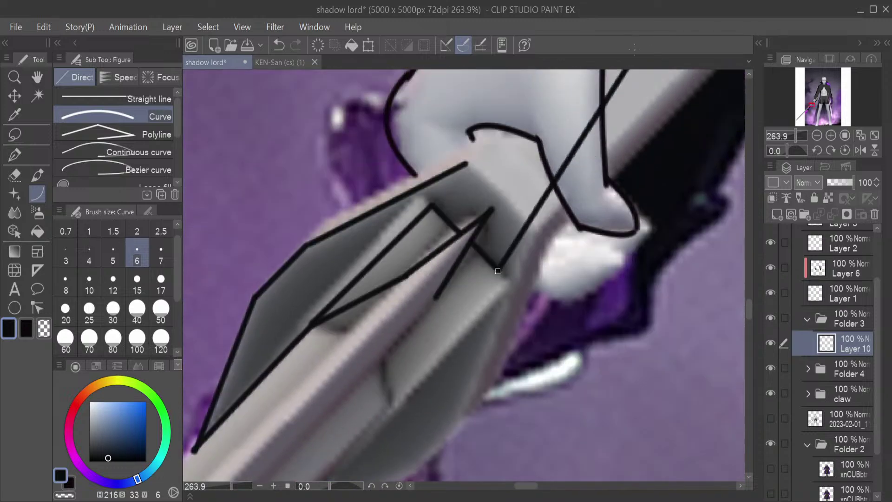
pyautogui.moveTo(497, 271); pyautogui.dragTo(386, 295)
pyautogui.scroll(-3, 321, 474)
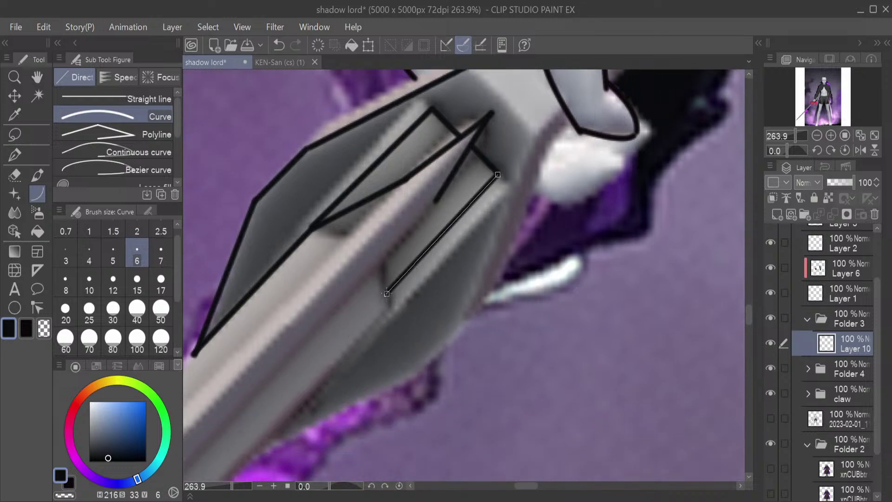
pyautogui.click(384, 295)
pyautogui.moveTo(436, 201); pyautogui.dragTo(389, 302)
pyautogui.click(388, 302)
# Erase the overshooting line end at the lower recess's pointed corner using the Hard eraser at size 7, and reselect the Curve tool
pyautogui.press('e')
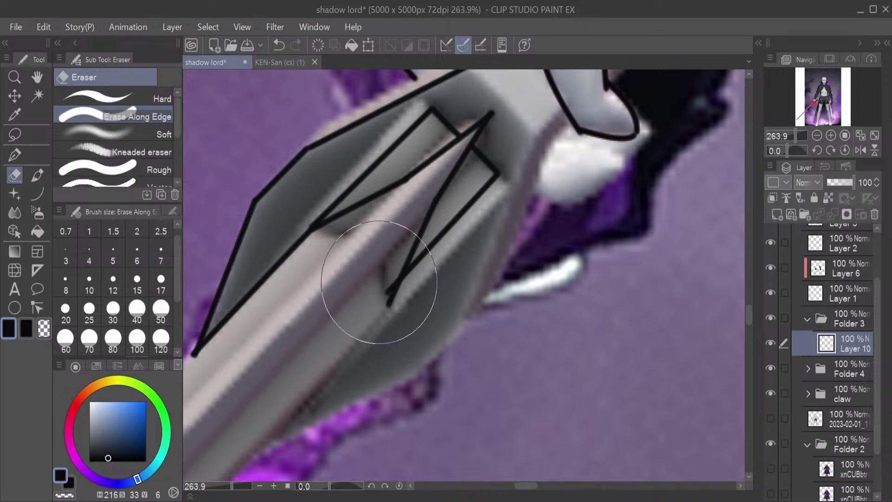
pyautogui.click(147, 278)
pyautogui.click(137, 253)
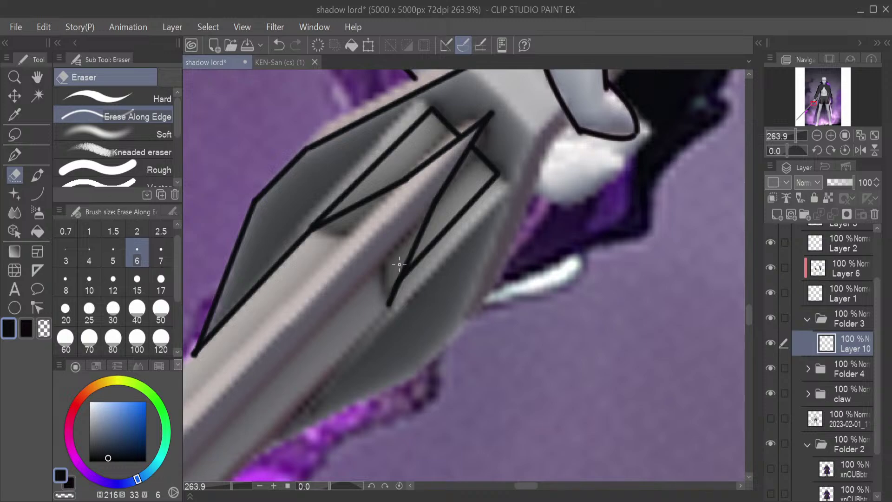
pyautogui.hotkey('ctrl', 'z')
pyautogui.scroll(5, 797, 128)
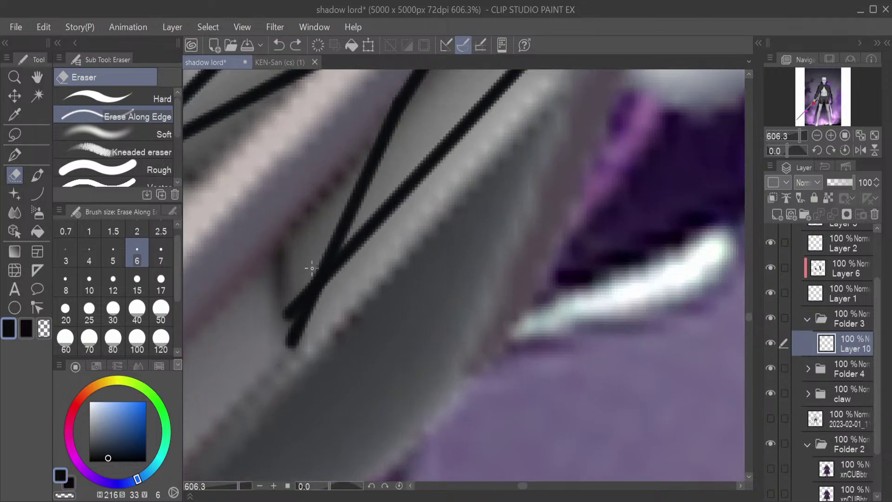
pyautogui.moveTo(312, 268); pyautogui.dragTo(286, 328)
pyautogui.moveTo(304, 291); pyautogui.dragTo(278, 328)
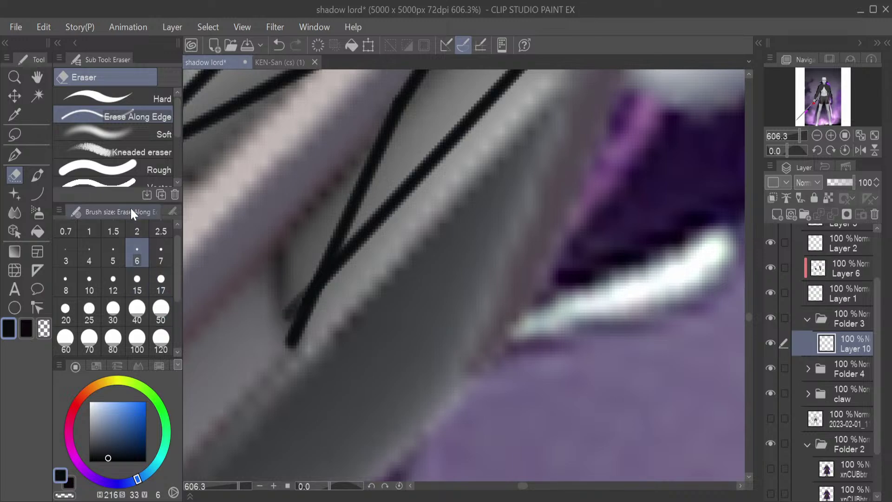
pyautogui.click(118, 93)
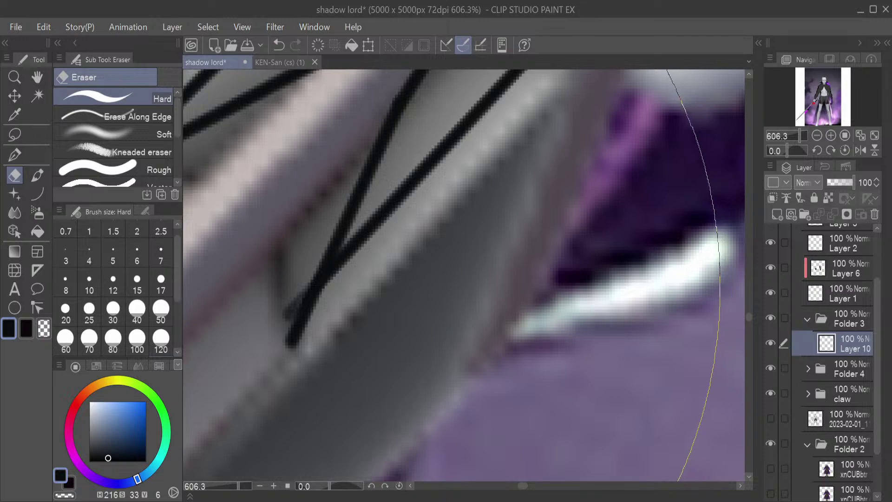
pyautogui.click(161, 253)
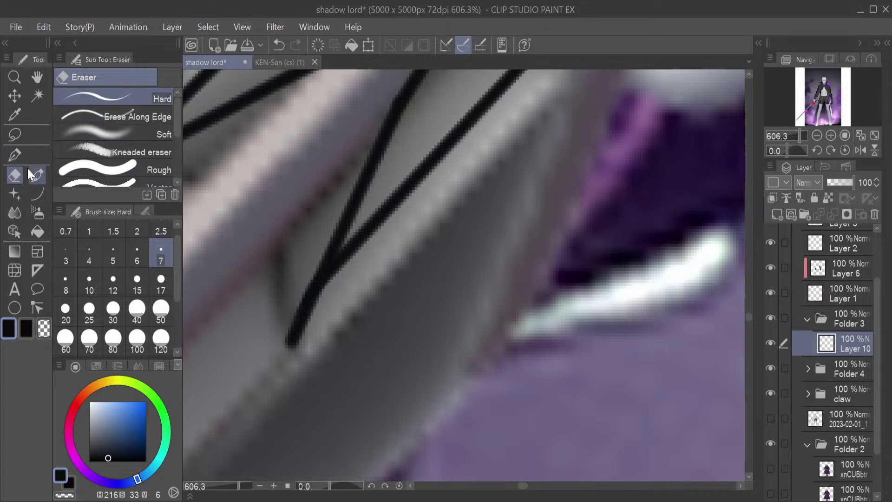
pyautogui.click(37, 193)
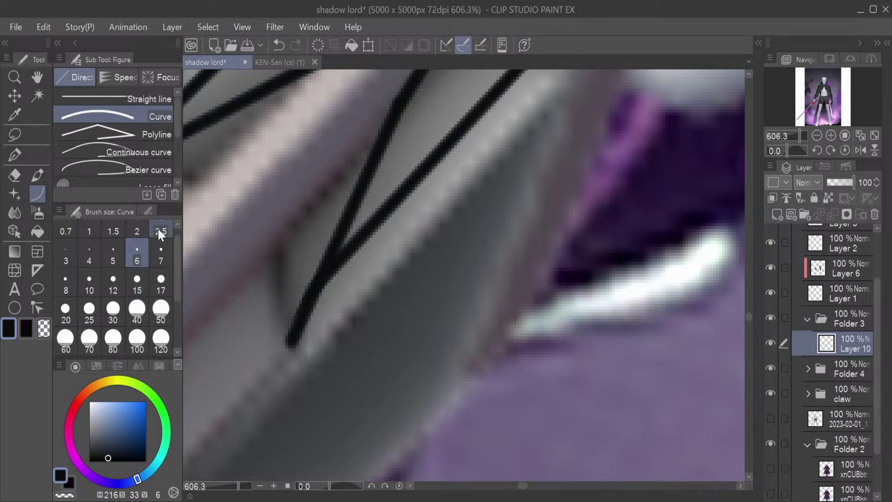
pyautogui.moveTo(235, 282); pyautogui.dragTo(256, 214)
pyautogui.hotkey('ctrl', 'z')
pyautogui.hotkey('ctrl', 'y')
pyautogui.hotkey('ctrl', 'z')
# Draw the guard's straight edge nearest the hand and outline the pale bevel strip along its upper side
pyautogui.moveTo(794, 138); pyautogui.dragTo(797, 132)
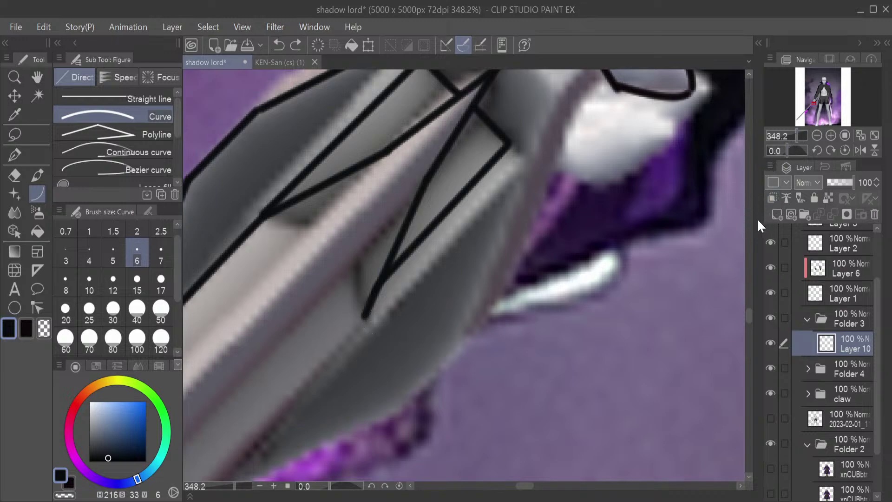
pyautogui.scroll(3, 754, 310)
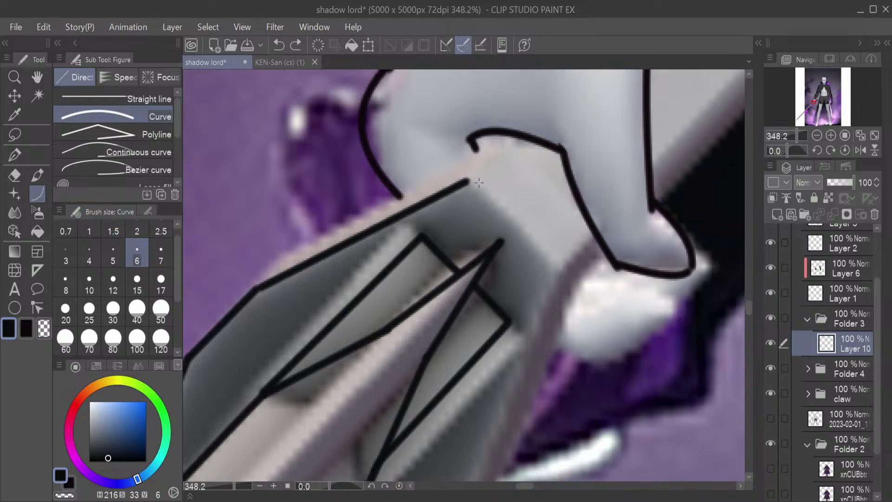
pyautogui.moveTo(466, 181); pyautogui.dragTo(558, 275)
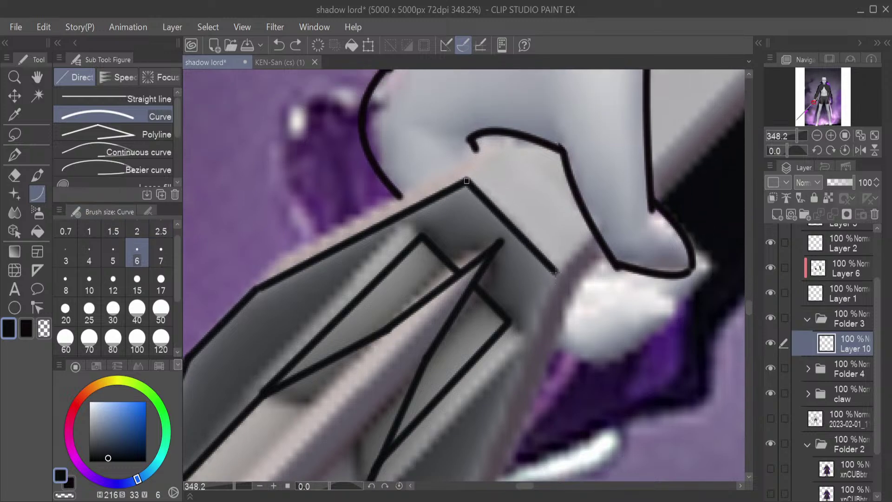
pyautogui.click(558, 270)
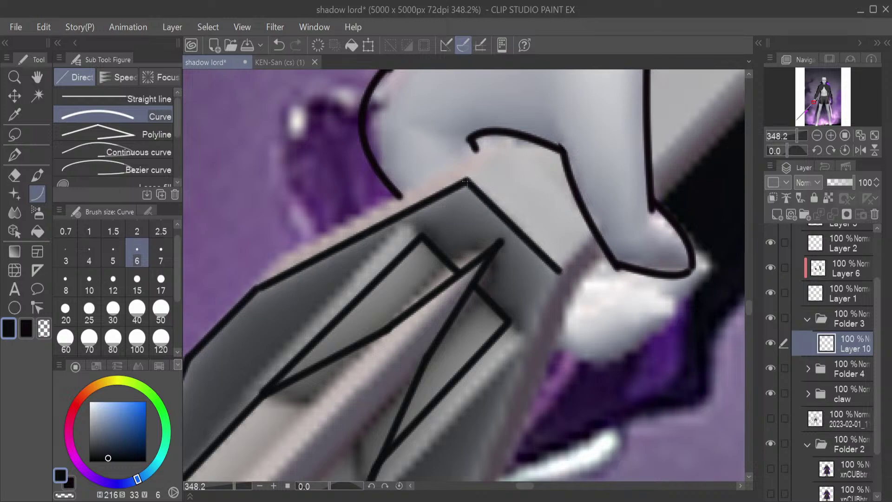
pyautogui.moveTo(467, 177)
pyautogui.mouseDown()
pyautogui.moveTo(522, 135)
pyautogui.moveTo(279, 258)
pyautogui.mouseUp()
pyautogui.click(279, 258)
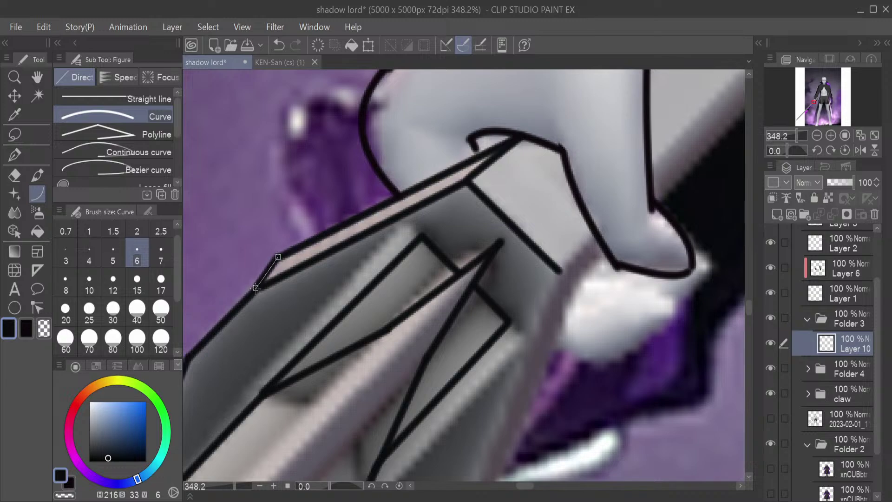
# Outline the narrow bevel strip along the guard's lower side, joining it to the corner near the fingers
pyautogui.moveTo(561, 273)
pyautogui.mouseDown()
pyautogui.moveTo(526, 351)
pyautogui.moveTo(518, 464)
pyautogui.moveTo(508, 483)
pyautogui.moveTo(460, 312)
pyautogui.mouseUp()
pyautogui.scroll(-5, 511, 474)
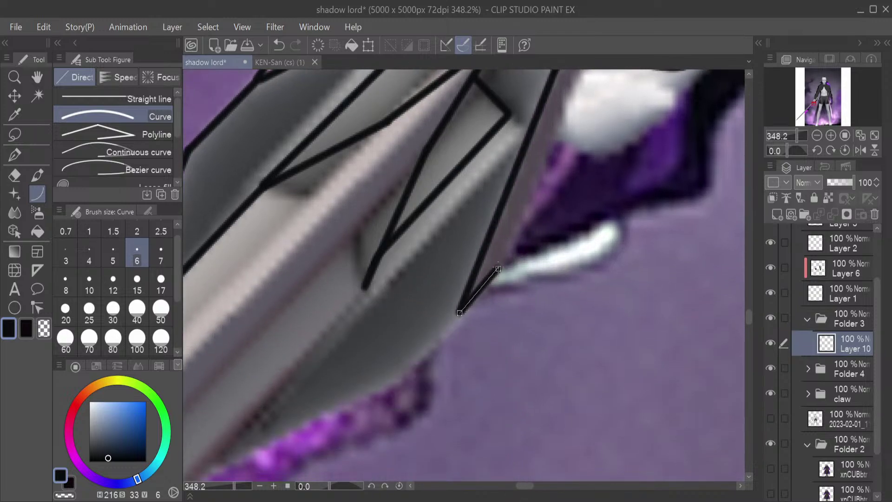
pyautogui.click(494, 278)
pyautogui.scroll(1, 497, 301)
pyautogui.scroll(2, 496, 300)
pyautogui.moveTo(497, 371); pyautogui.dragTo(600, 135)
pyautogui.click(600, 135)
pyautogui.moveTo(558, 165); pyautogui.dragTo(597, 131)
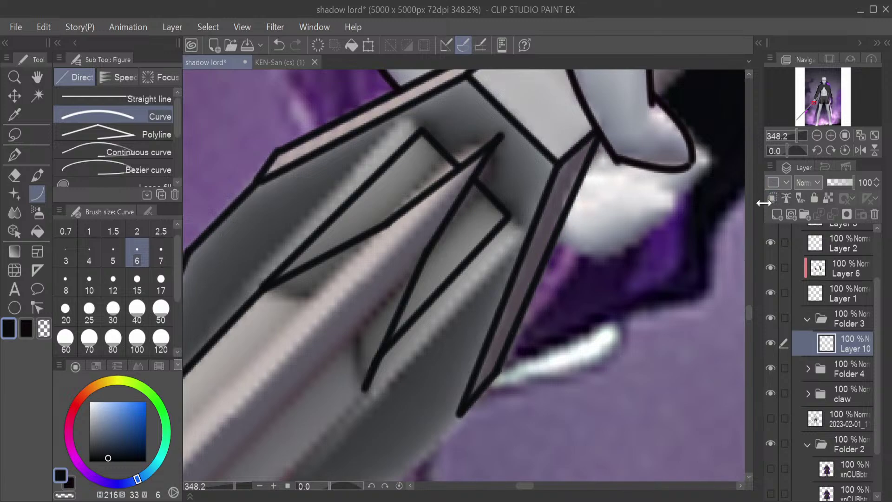
# Continue the guard's lower wing outline down to its pointed end and back along the blade to the lower recess corner
pyautogui.moveTo(747, 308)
pyautogui.mouseDown()
pyautogui.moveTo(749, 298)
pyautogui.moveTo(749, 310)
pyautogui.mouseUp()
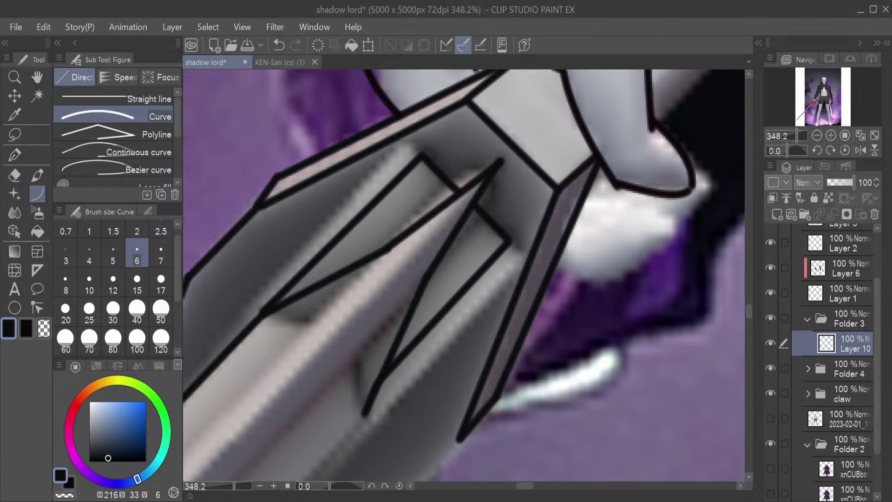
pyautogui.scroll(-5, 750, 314)
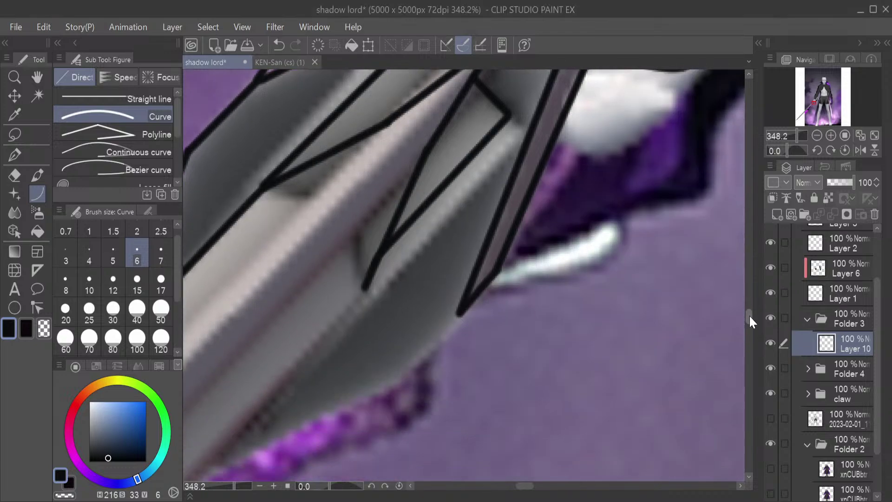
pyautogui.moveTo(459, 242)
pyautogui.mouseDown()
pyautogui.moveTo(398, 310)
pyautogui.moveTo(190, 407)
pyautogui.moveTo(234, 416)
pyautogui.moveTo(281, 402)
pyautogui.moveTo(420, 246)
pyautogui.moveTo(601, 85)
pyautogui.moveTo(595, 122)
pyautogui.moveTo(599, 107)
pyautogui.moveTo(616, 105)
pyautogui.moveTo(607, 205)
pyautogui.moveTo(595, 230)
pyautogui.moveTo(365, 479)
pyautogui.moveTo(321, 442)
pyautogui.moveTo(445, 184)
pyautogui.mouseUp()
pyautogui.click(399, 308)
pyautogui.click(282, 402)
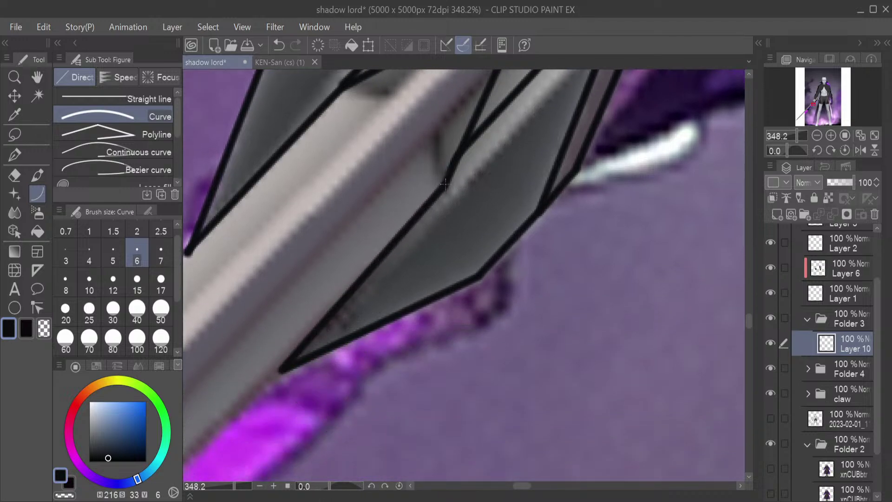
# Try a centre line from the guard's ridge tip along the whole blade to the sword's tip, and undo it
pyautogui.moveTo(777, 138); pyautogui.dragTo(796, 129)
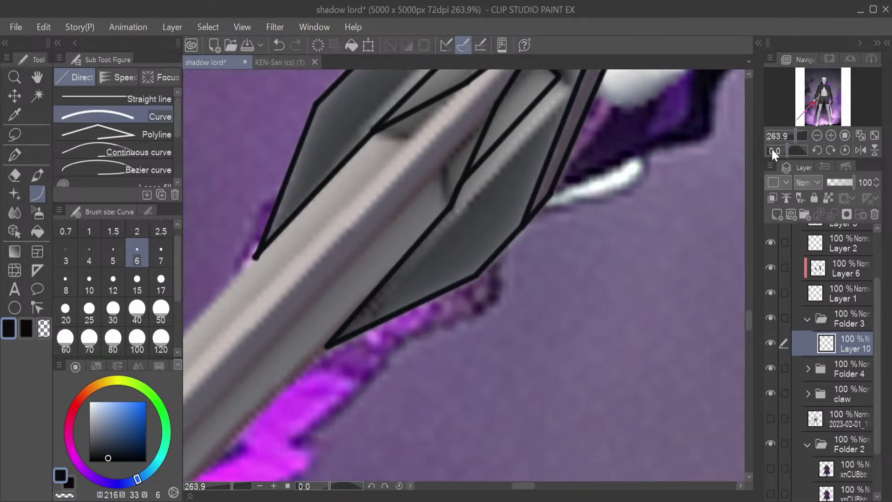
pyautogui.moveTo(749, 317); pyautogui.dragTo(750, 306)
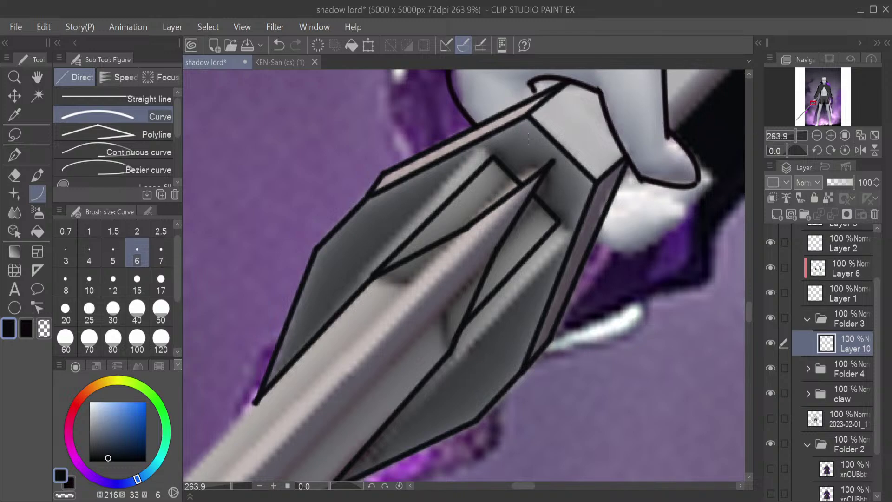
pyautogui.scroll(-8, 529, 138)
pyautogui.scroll(-2, 467, 275)
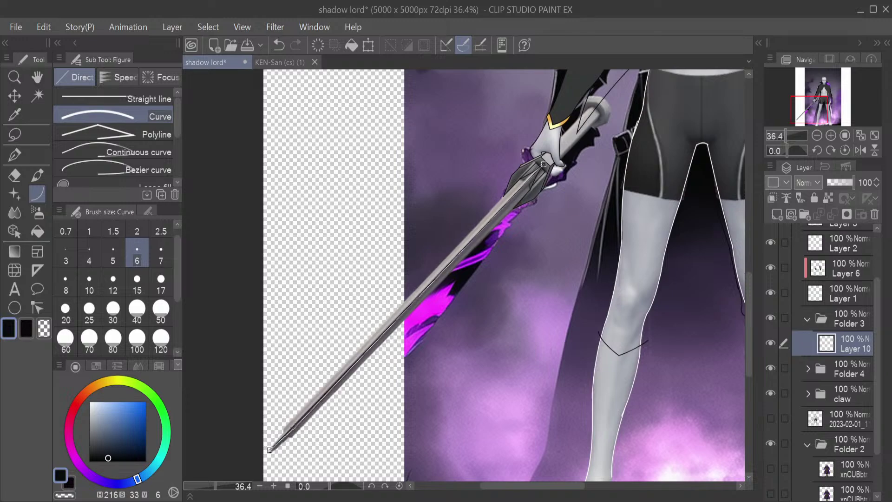
pyautogui.scroll(4, 270, 449)
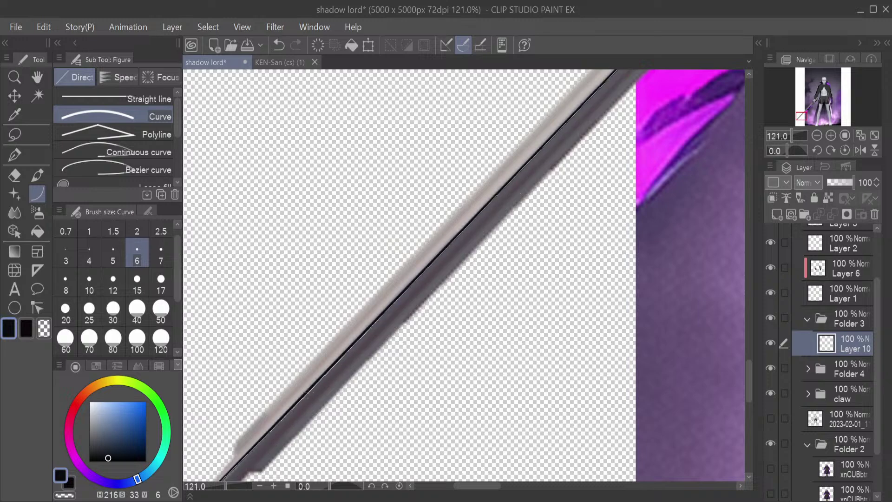
pyautogui.click(306, 393)
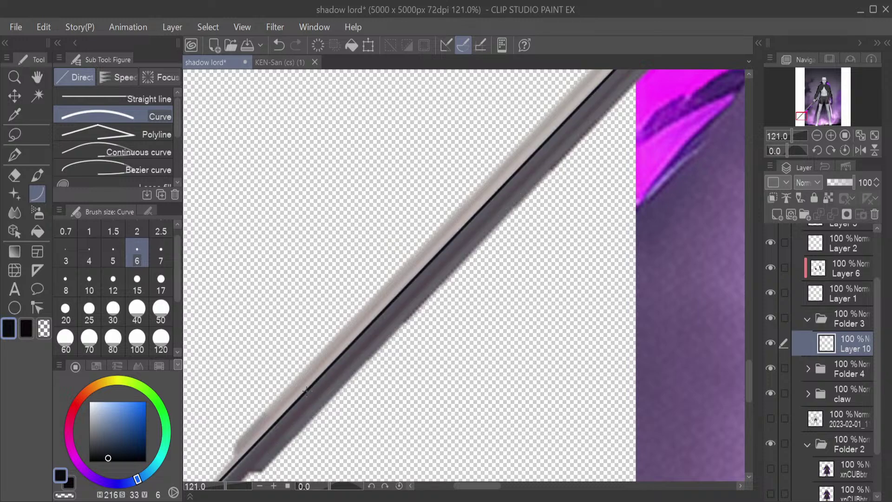
pyautogui.scroll(-4, 552, 382)
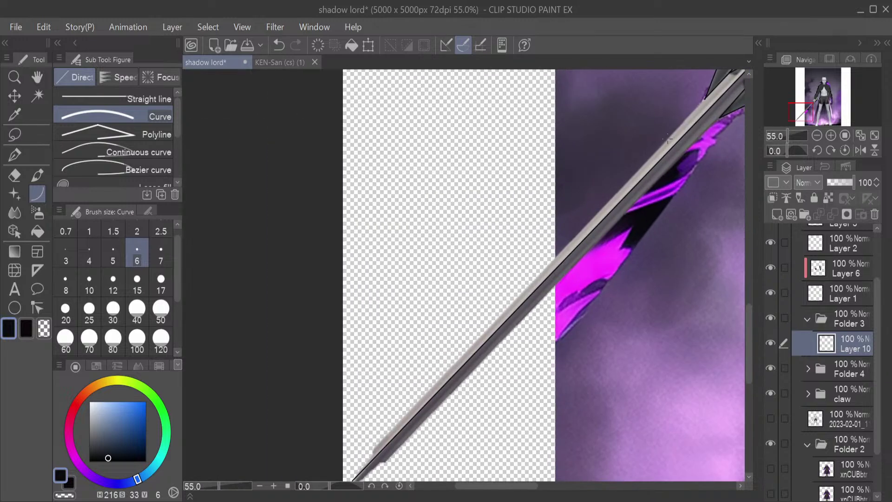
pyautogui.scroll(4, 678, 138)
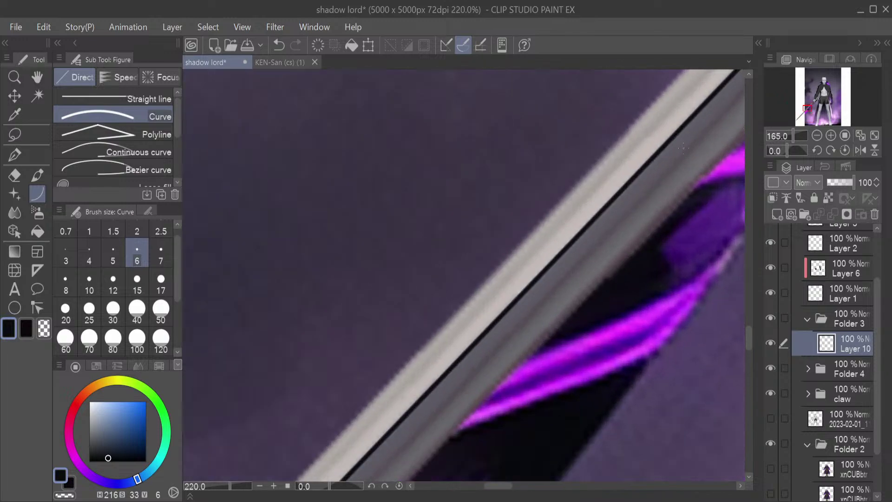
pyautogui.scroll(-4, 704, 149)
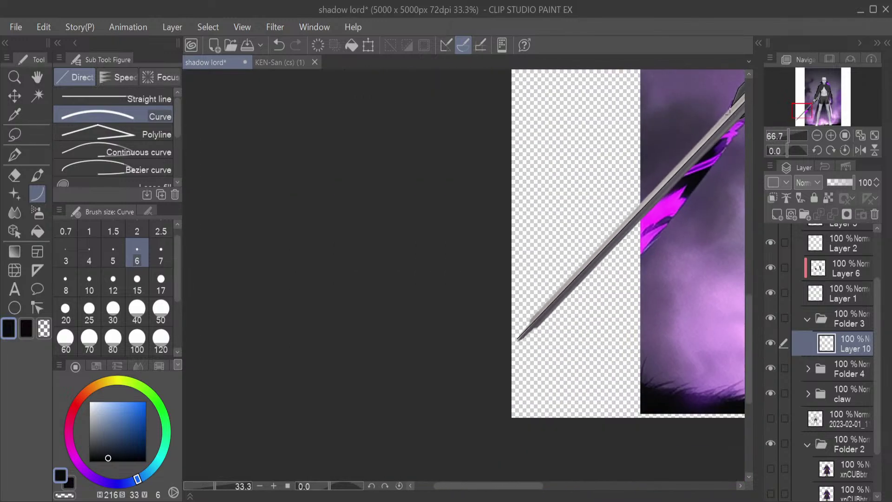
pyautogui.scroll(3, 786, 139)
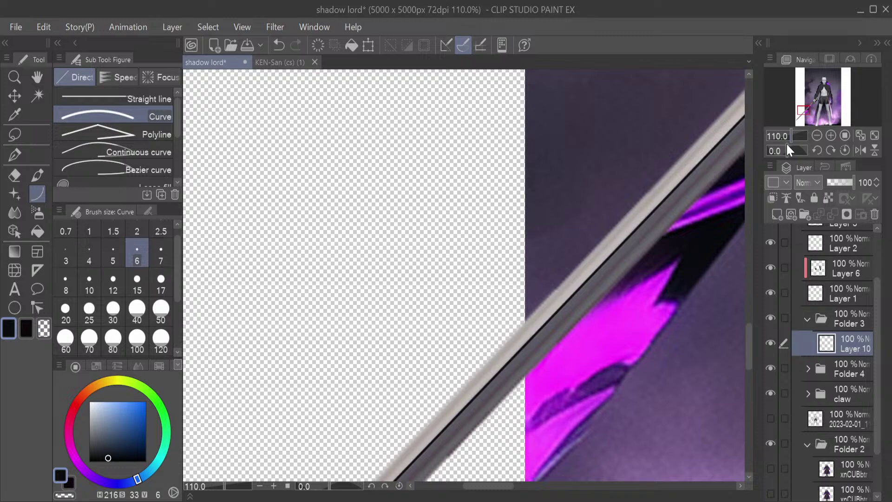
pyautogui.scroll(5, 545, 289)
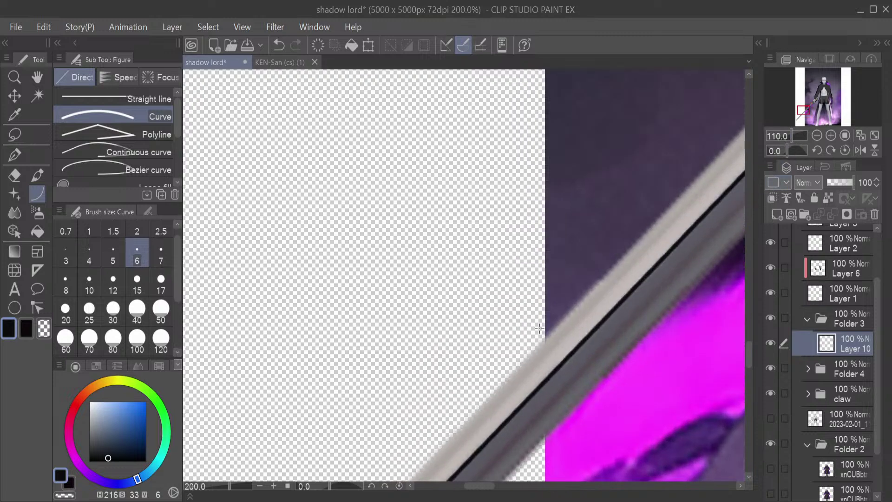
pyautogui.moveTo(806, 112)
pyautogui.mouseDown()
pyautogui.moveTo(798, 121)
pyautogui.moveTo(811, 106)
pyautogui.mouseUp()
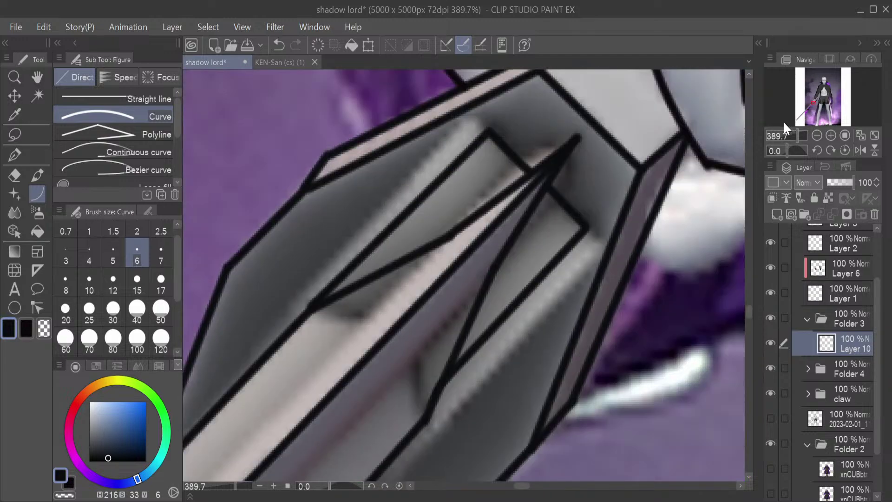
pyautogui.hotkey('ctrl', 'z')
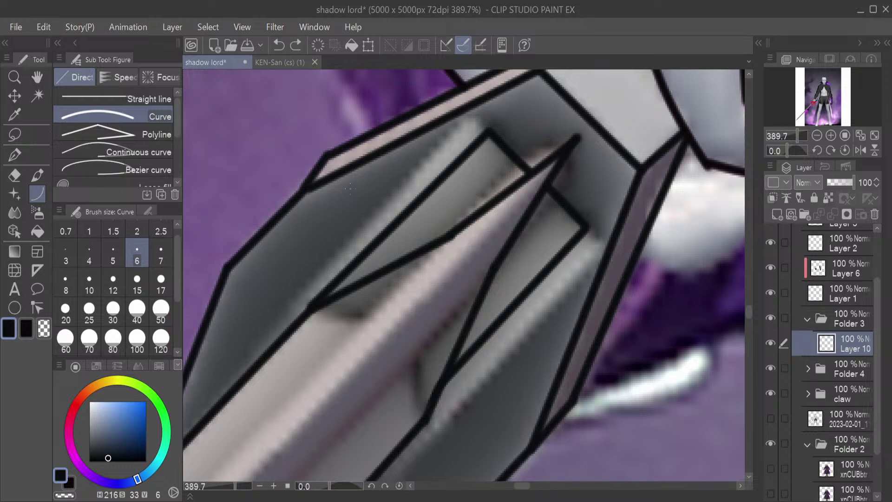
# Draw a straight centre line from the guard's ridge tip along the whole blade to the sword's tip using the G-pen at size 6
pyautogui.click(129, 105)
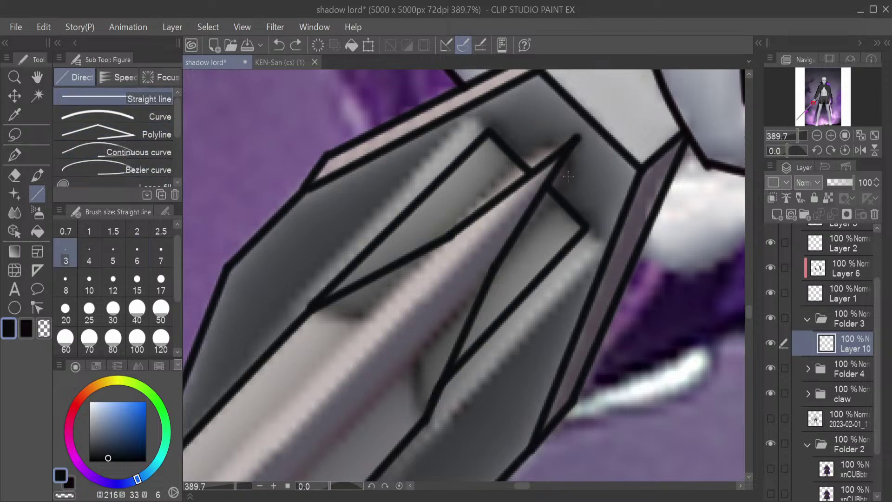
pyautogui.scroll(-2, 568, 175)
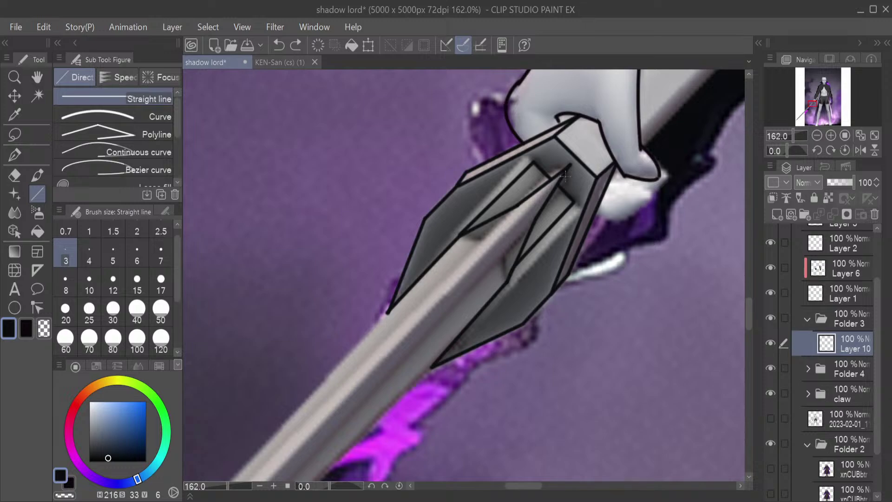
pyautogui.click(16, 158)
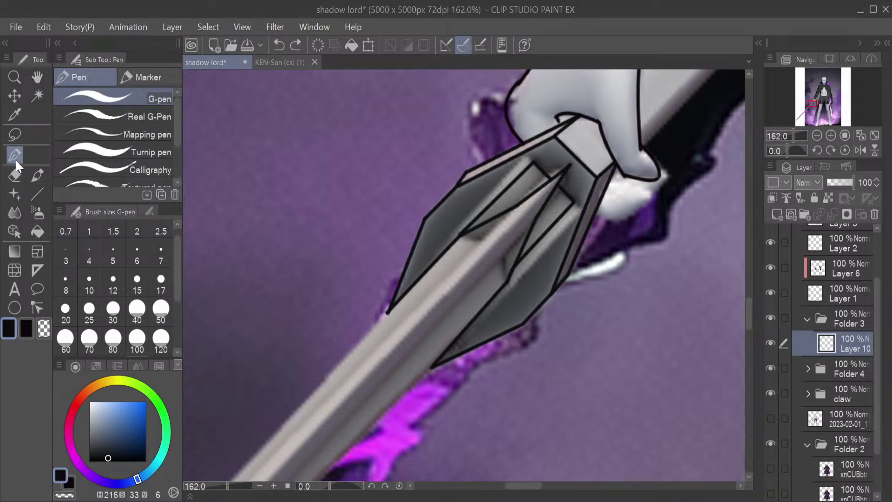
pyautogui.click(137, 258)
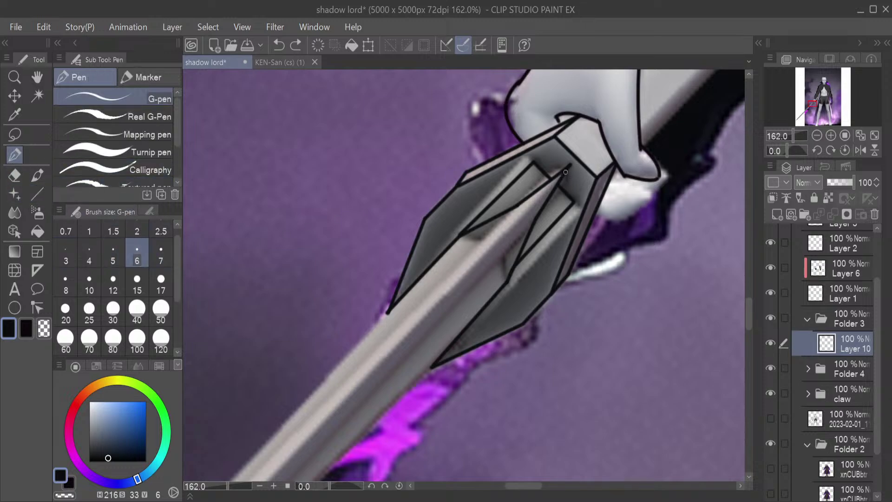
pyautogui.scroll(3, 592, 142)
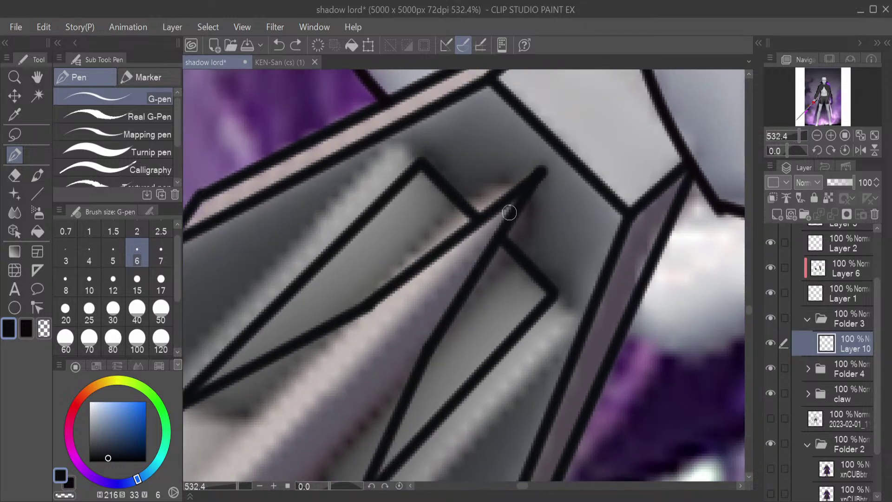
pyautogui.click(522, 194)
pyautogui.scroll(-5, 519, 200)
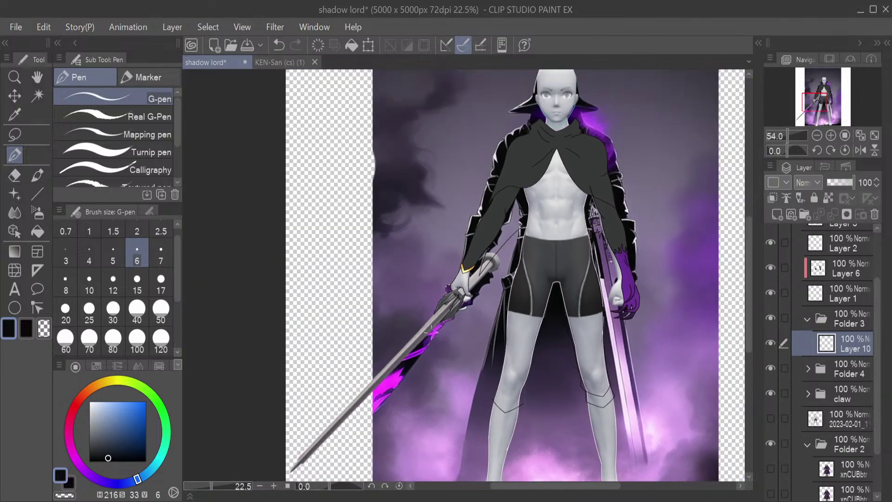
pyautogui.scroll(1, 519, 200)
pyautogui.click(288, 486)
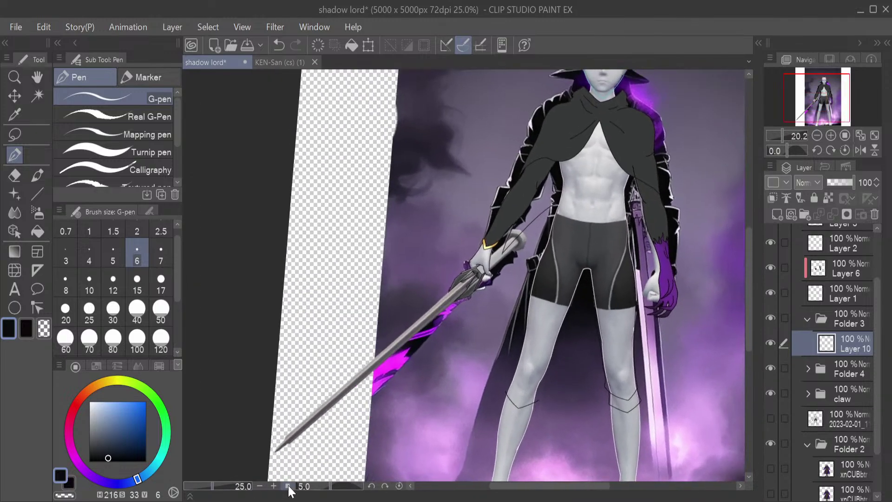
pyautogui.scroll(10, 284, 454)
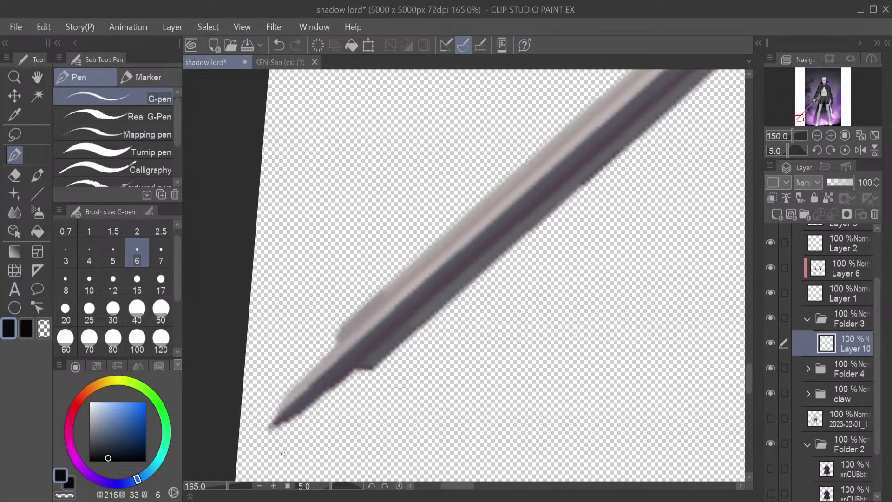
pyautogui.scroll(5, 283, 453)
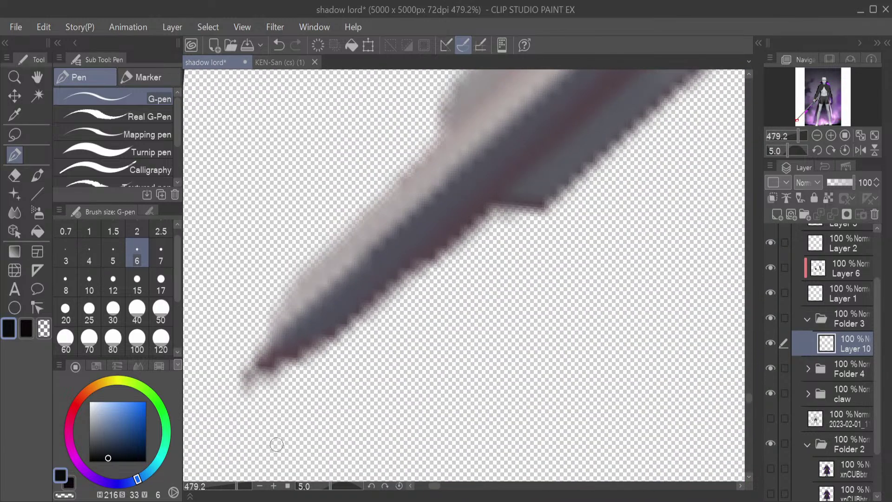
pyautogui.keyDown('shift'); pyautogui.click(238, 373); pyautogui.keyUp('shift')
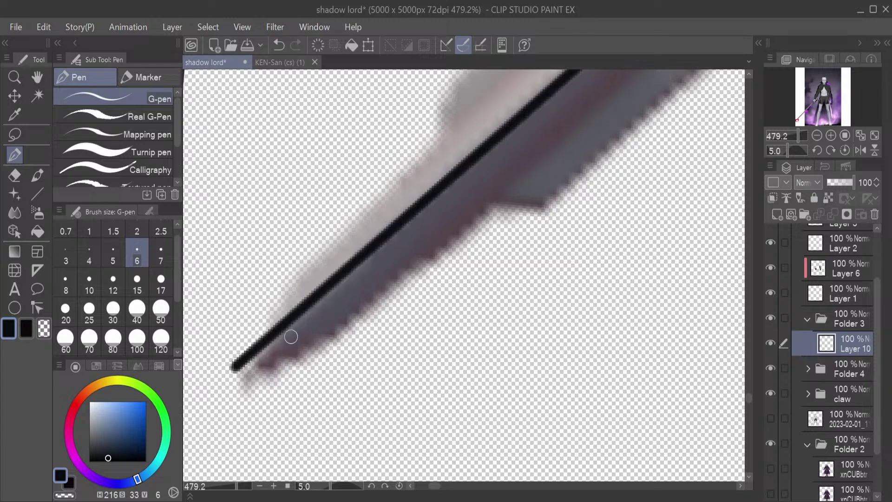
# Draw the two short edges of the blade's pointed tip and extend the upper one as a straight ridge line up to the guard
pyautogui.keyDown('shift'); pyautogui.click(493, 199); pyautogui.keyUp('shift')
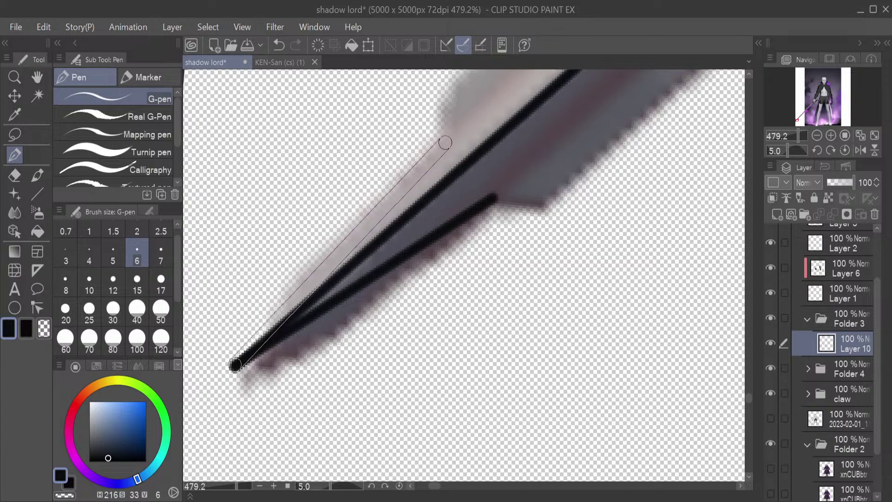
pyautogui.keyDown('shift'); pyautogui.click(445, 143); pyautogui.keyUp('shift')
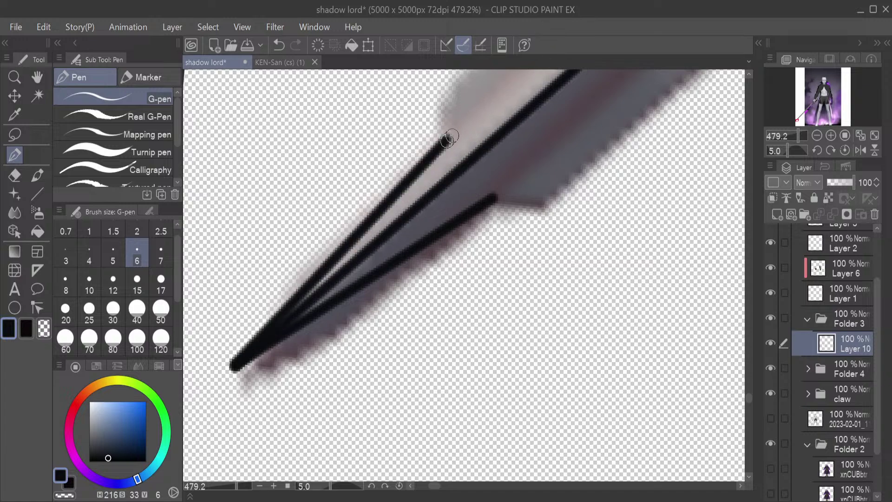
pyautogui.moveTo(812, 100); pyautogui.dragTo(804, 110)
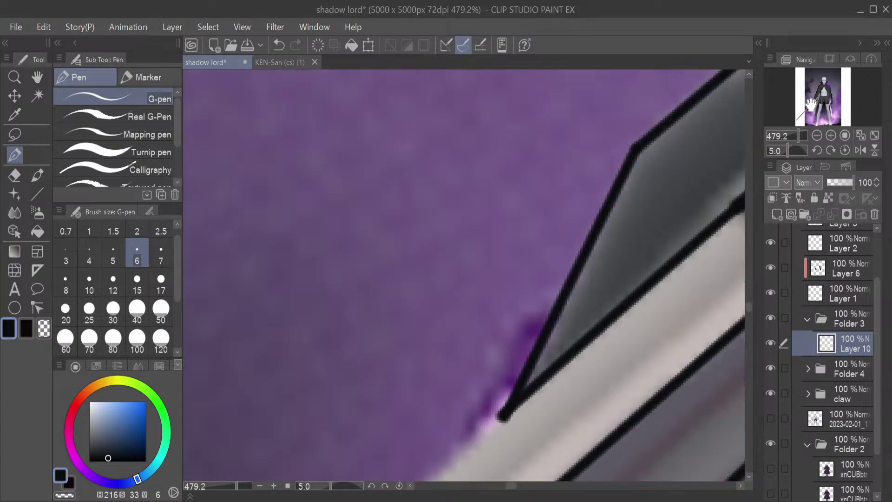
pyautogui.moveTo(746, 306); pyautogui.dragTo(748, 310)
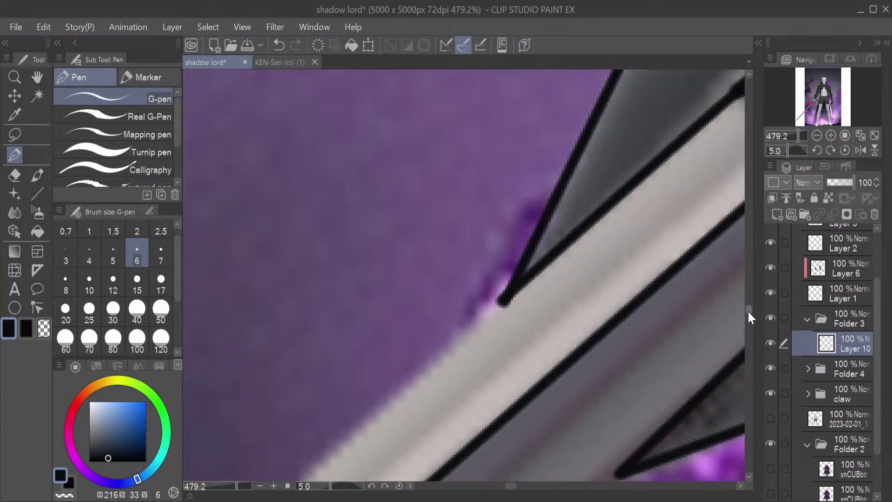
pyautogui.moveTo(798, 128)
pyautogui.mouseDown()
pyautogui.moveTo(782, 129)
pyautogui.moveTo(798, 125)
pyautogui.mouseUp()
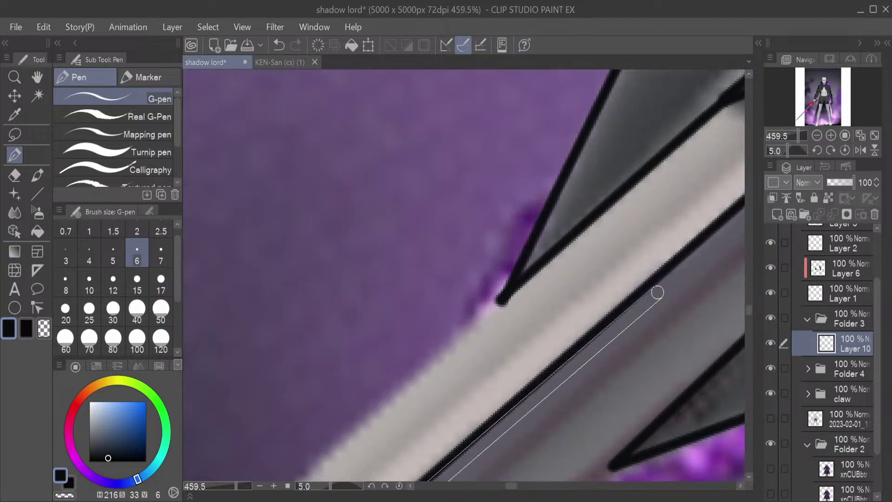
pyautogui.moveTo(810, 105); pyautogui.dragTo(811, 106)
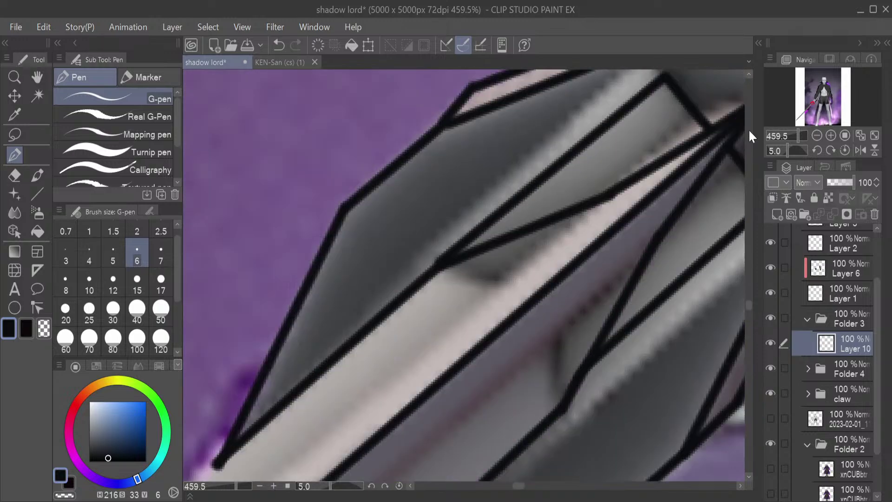
pyautogui.moveTo(517, 278); pyautogui.dragTo(609, 200)
# Draw a straight line beneath the centre line, from the guard's lower recess to the lower corner of the blade's tip
pyautogui.moveTo(800, 135)
pyautogui.mouseDown()
pyautogui.moveTo(788, 136)
pyautogui.moveTo(797, 138)
pyautogui.mouseUp()
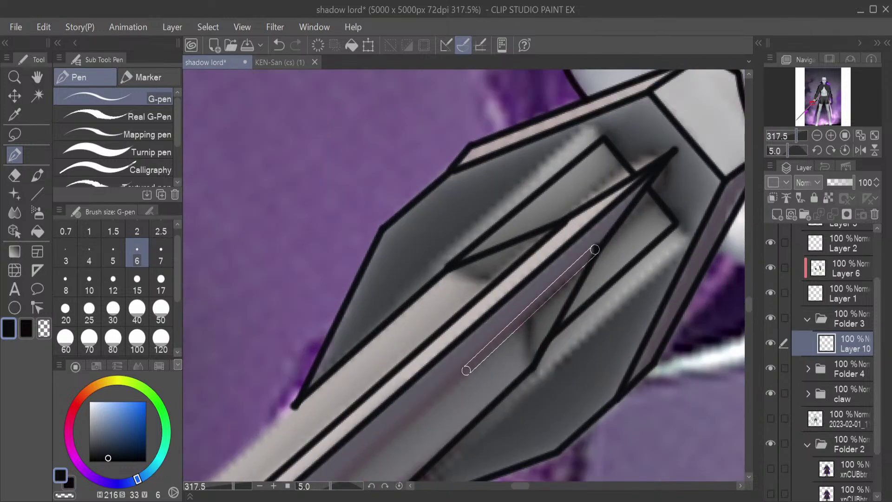
pyautogui.moveTo(813, 112); pyautogui.dragTo(798, 119)
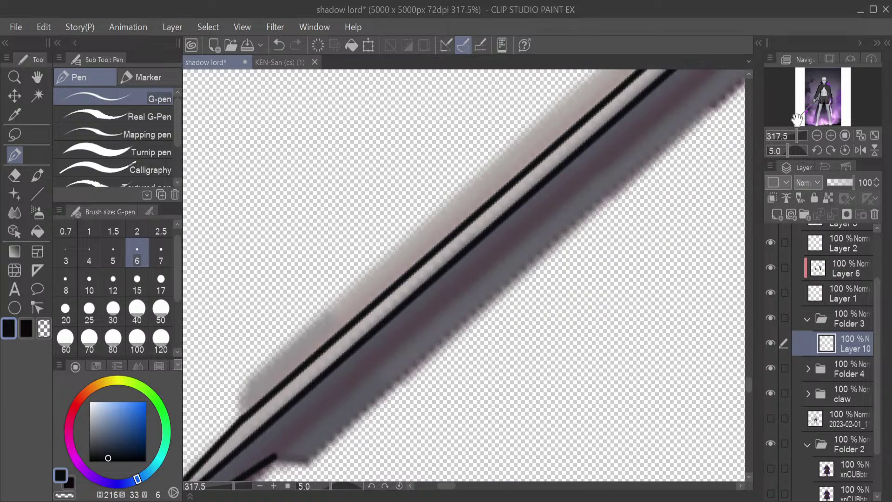
pyautogui.keyDown('shift'); pyautogui.click(272, 457); pyautogui.keyUp('shift')
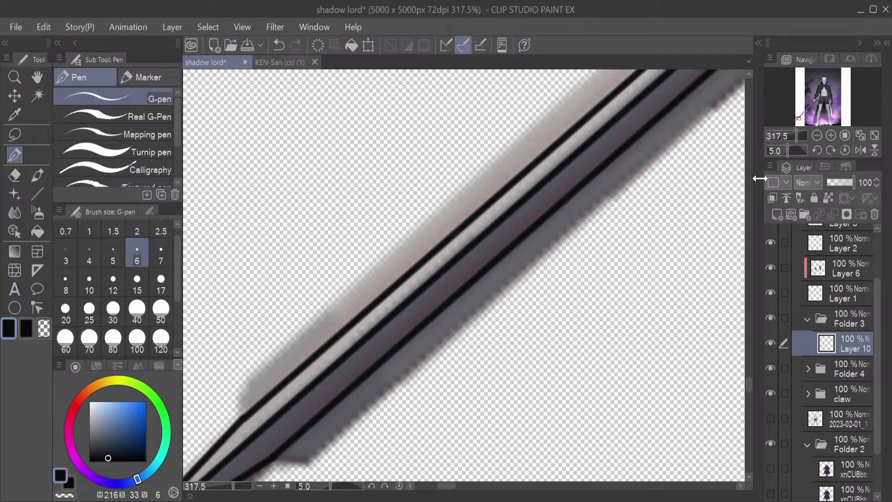
# Draw the short step edge on the tip's lower side and the blade's lower outer edge up to the guard
pyautogui.scroll(-5, 750, 328)
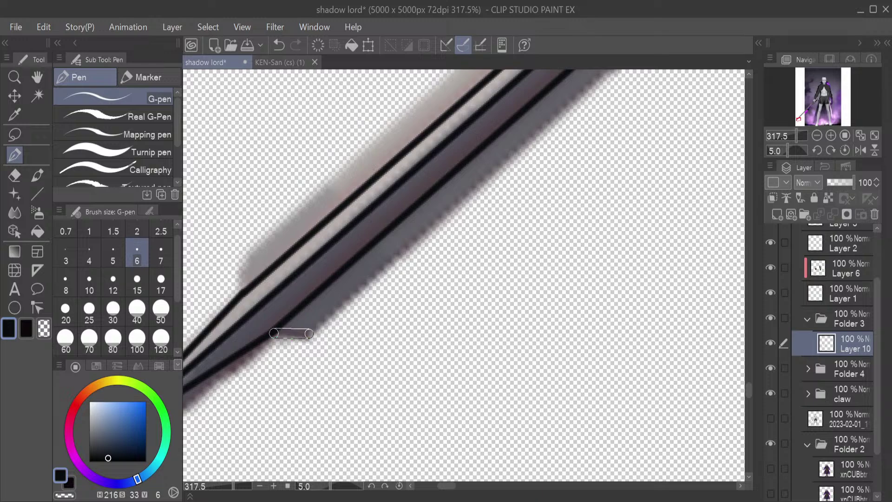
pyautogui.keyDown('shift'); pyautogui.click(308, 334); pyautogui.keyUp('shift')
pyautogui.moveTo(797, 130); pyautogui.dragTo(810, 104)
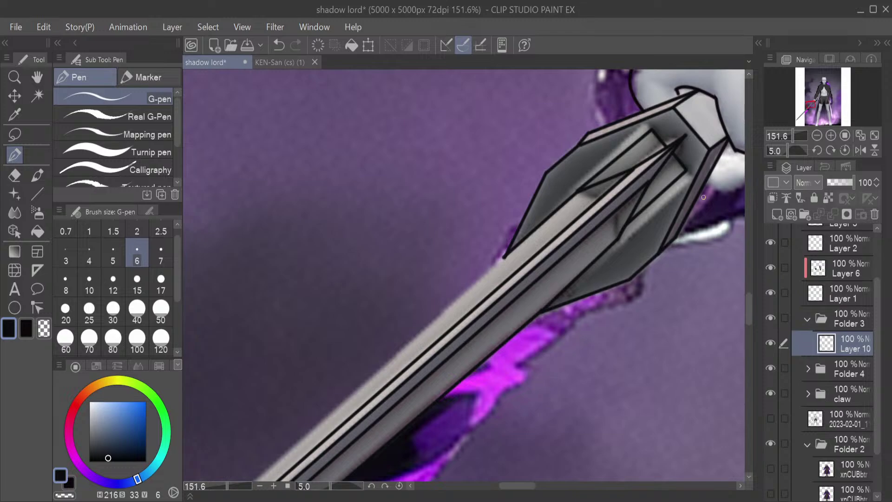
# Draw the blade's upper outer edge from the guard's upper wing point towards the tip and close it with a short step edge
pyautogui.moveTo(792, 134); pyautogui.dragTo(796, 133)
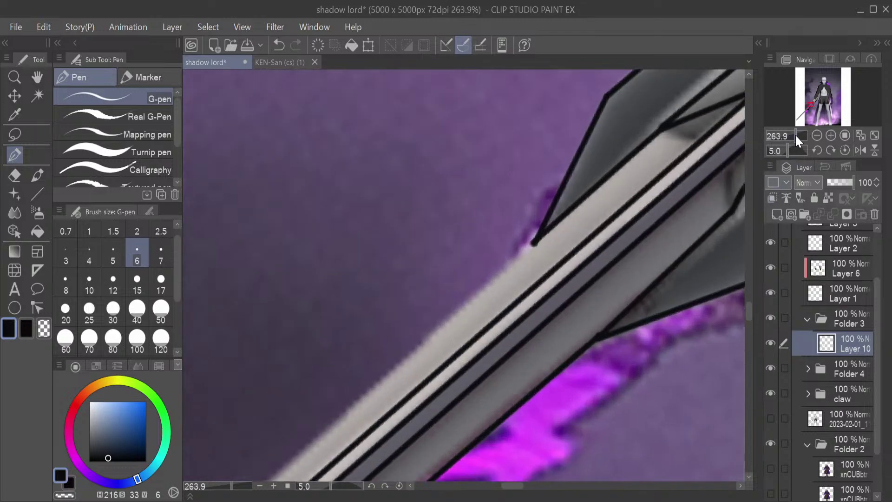
pyautogui.press('e')
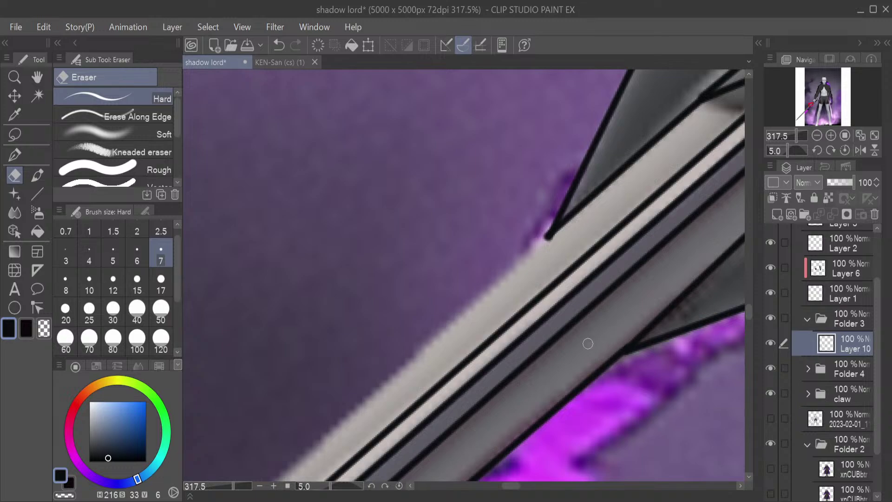
pyautogui.click(38, 194)
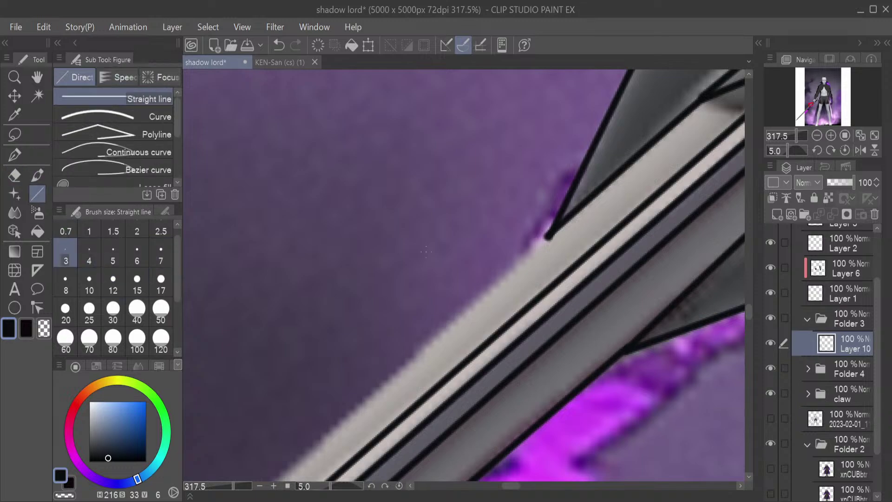
pyautogui.press('p')
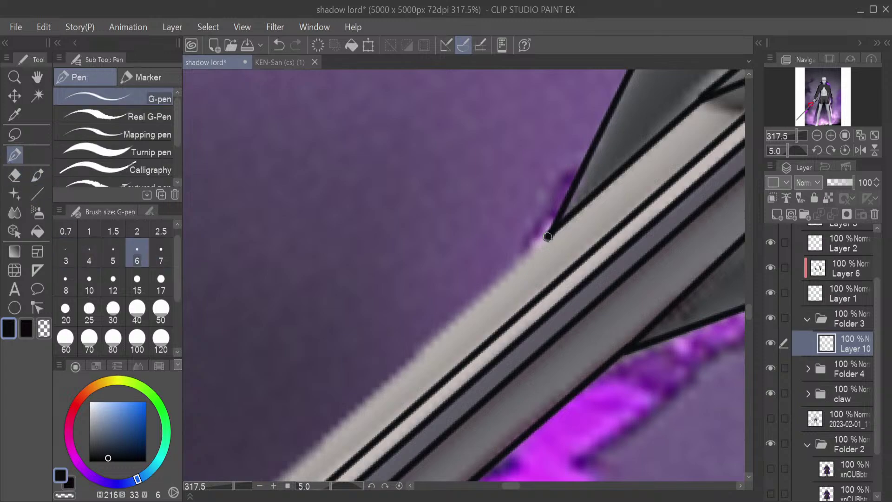
pyautogui.scroll(-10, 584, 258)
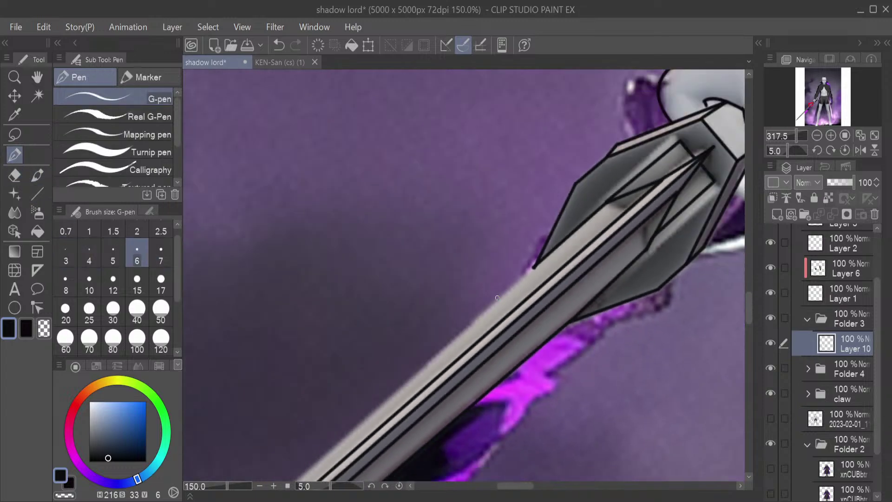
pyautogui.scroll(6, 437, 411)
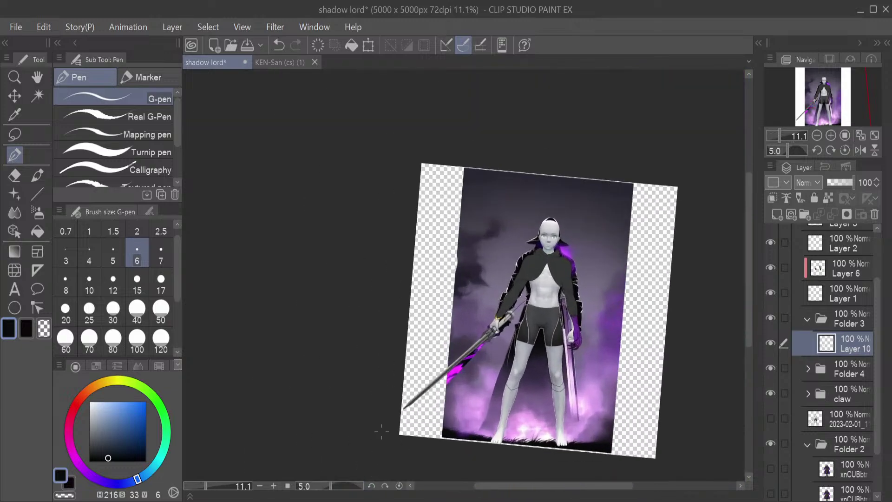
pyautogui.scroll(4, 432, 384)
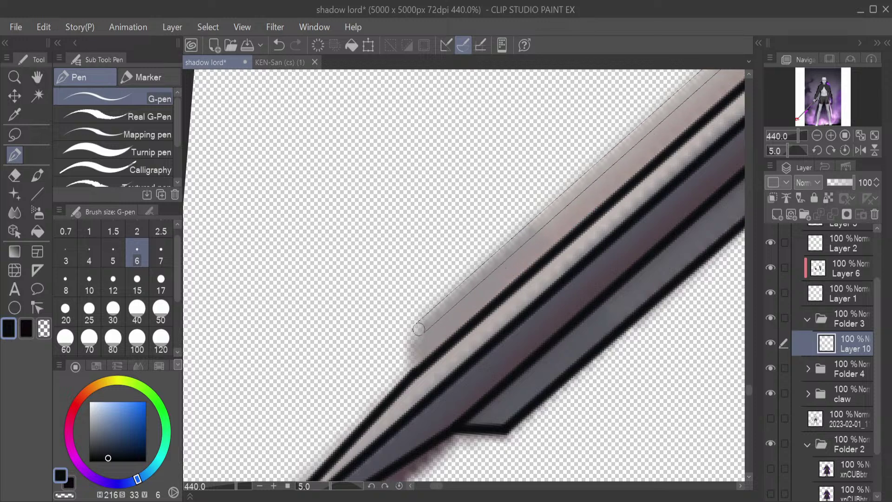
pyautogui.keyDown('shift'); pyautogui.click(422, 325); pyautogui.keyUp('shift')
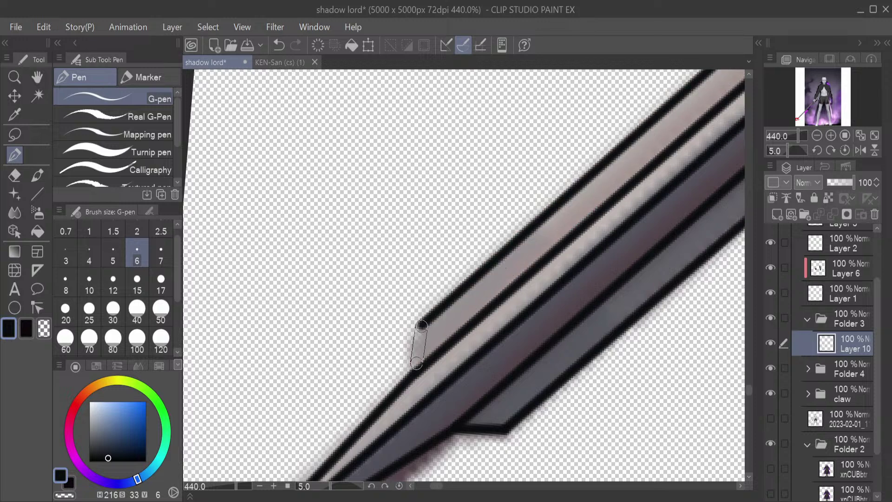
pyautogui.keyDown('shift'); pyautogui.click(413, 372); pyautogui.keyUp('shift')
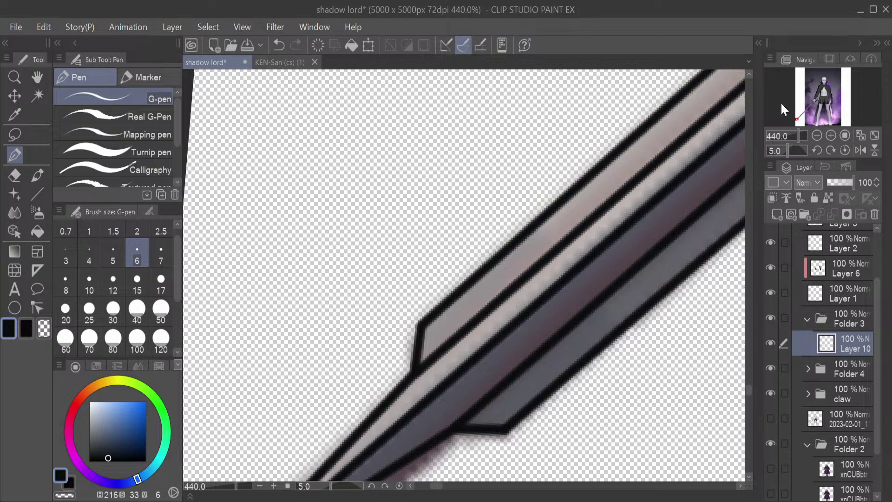
# Draw the sword handle's two outer edges and its inner bevel line as straight strokes between the hand and the pommel
pyautogui.moveTo(781, 130); pyautogui.dragTo(812, 102)
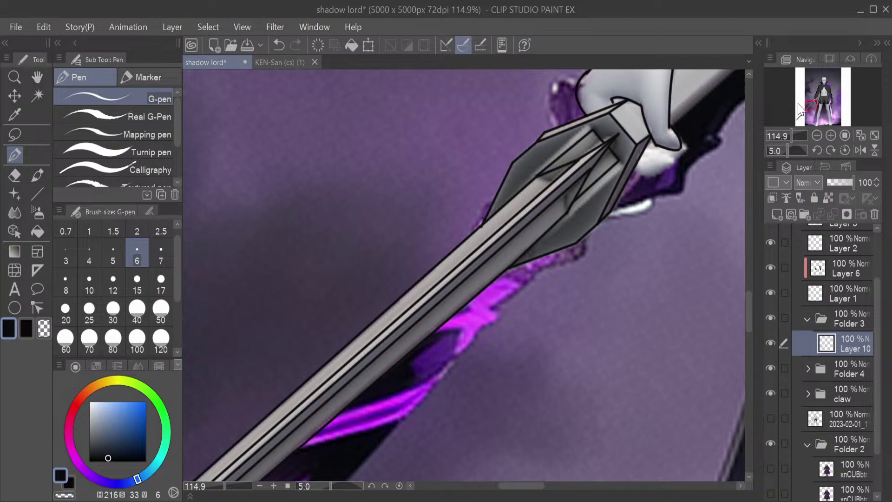
pyautogui.moveTo(811, 110); pyautogui.dragTo(794, 133)
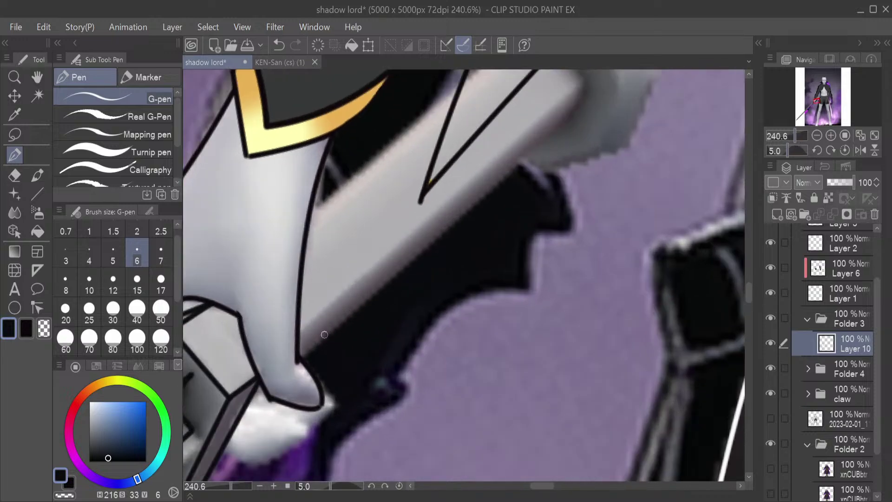
pyautogui.moveTo(299, 331)
pyautogui.mouseDown()
pyautogui.moveTo(606, 70)
pyautogui.moveTo(584, 80)
pyautogui.mouseUp()
pyautogui.scroll(3, 751, 283)
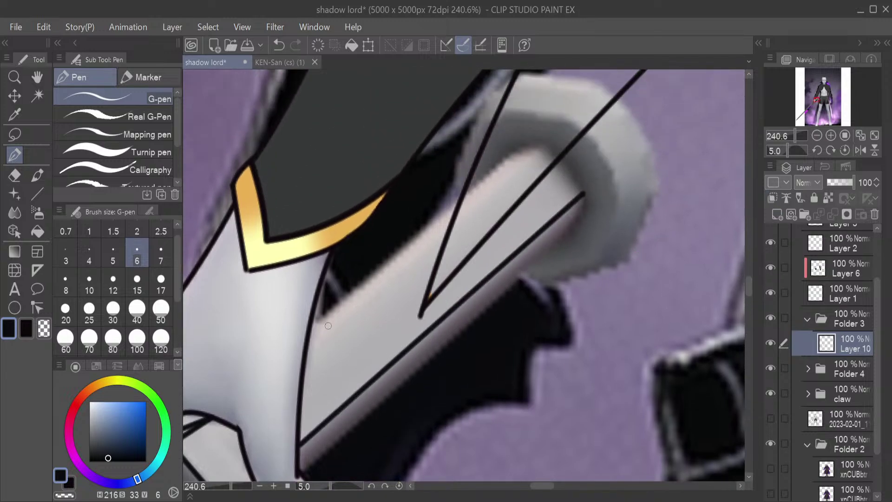
pyautogui.moveTo(310, 329)
pyautogui.mouseDown()
pyautogui.moveTo(525, 163)
pyautogui.moveTo(518, 149)
pyautogui.mouseUp()
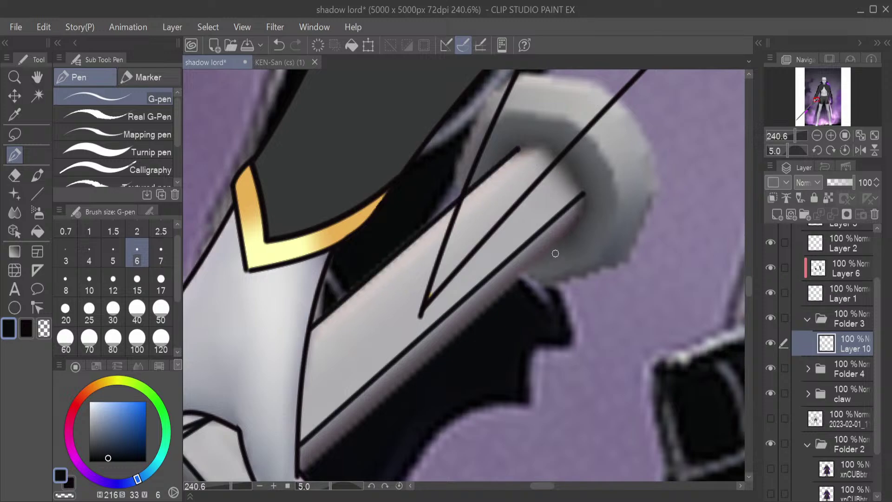
pyautogui.moveTo(517, 275); pyautogui.dragTo(302, 469)
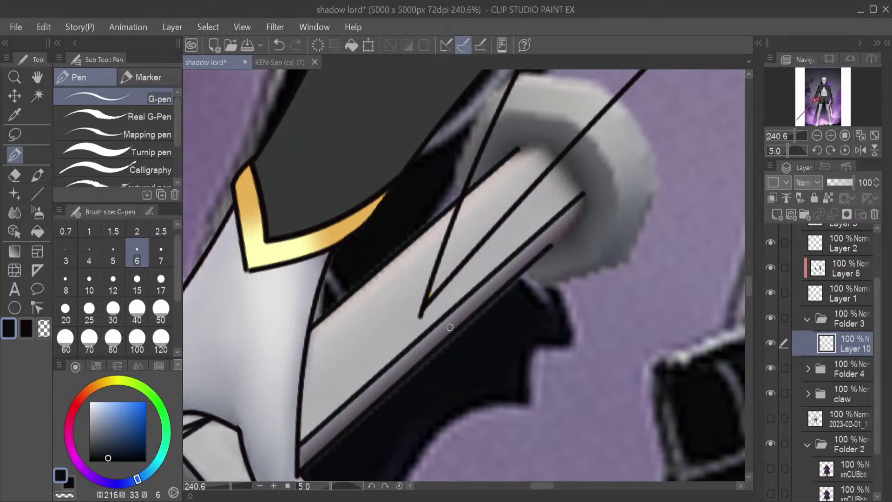
# Round off the sword handle's end inside the pommel with two joined curves at brush size 6, linking the outer edges and bevel line
pyautogui.click(35, 196)
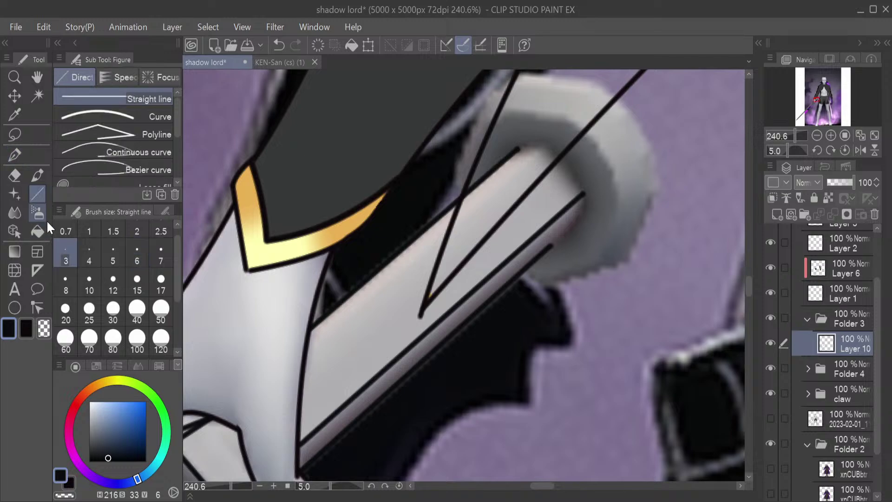
pyautogui.click(118, 116)
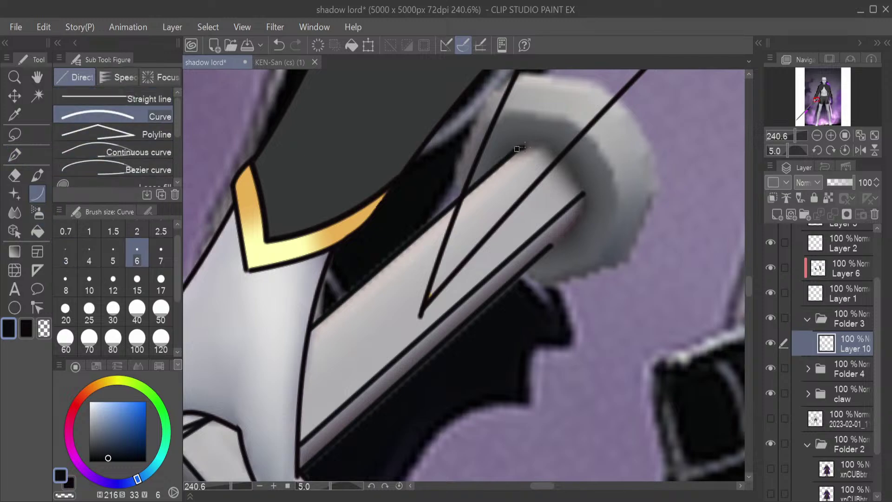
pyautogui.moveTo(517, 149)
pyautogui.mouseDown()
pyautogui.moveTo(600, 168)
pyautogui.moveTo(582, 190)
pyautogui.mouseUp()
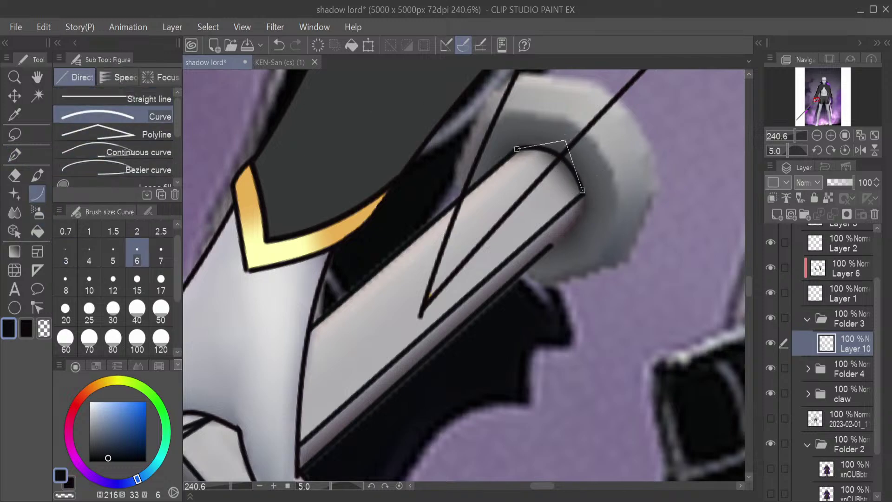
pyautogui.click(563, 136)
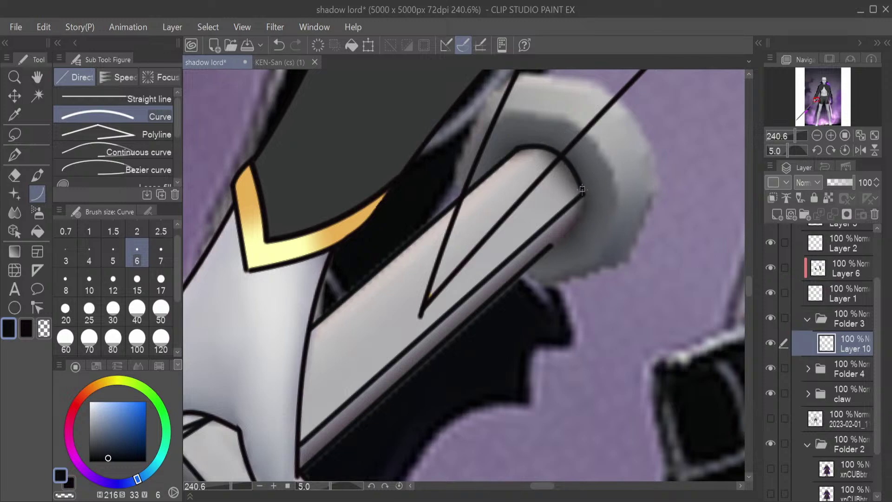
pyautogui.moveTo(583, 189); pyautogui.dragTo(549, 247)
pyautogui.click(588, 226)
pyautogui.press('e')
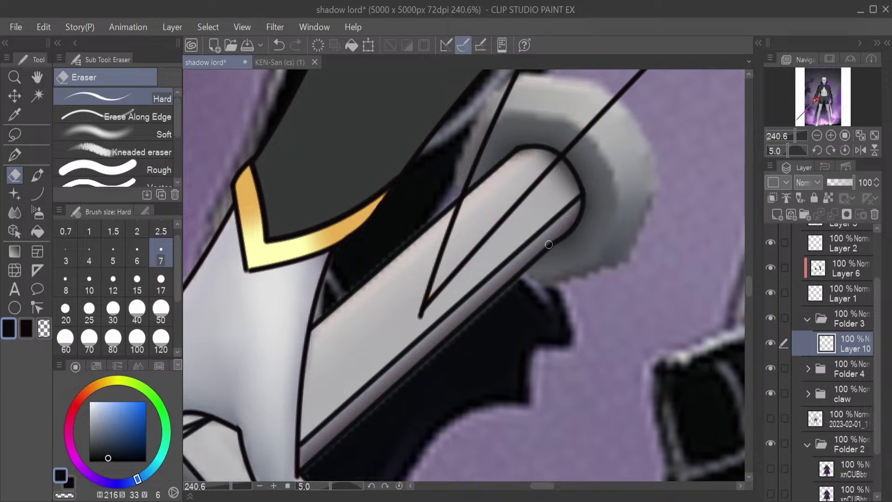
# Draw a curve along the upper edge of the pommel's dark inner ring, starting from the handle's upper edge
pyautogui.moveTo(801, 135); pyautogui.dragTo(812, 115)
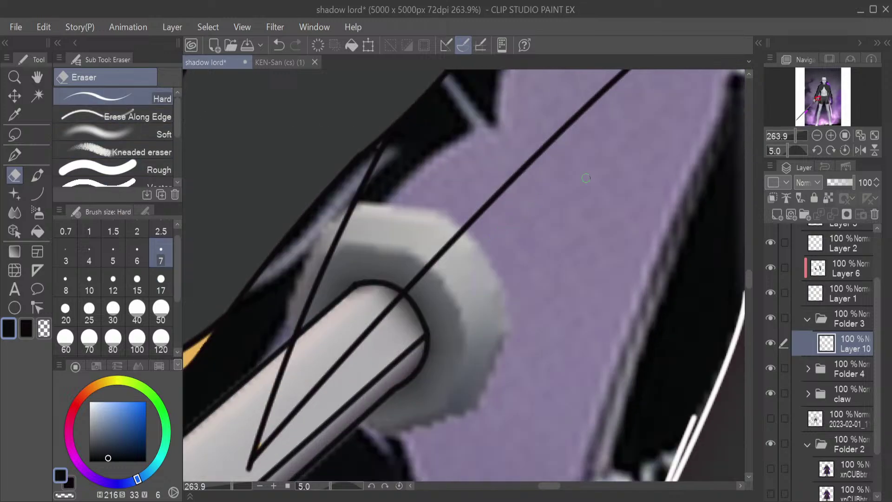
pyautogui.moveTo(794, 142)
pyautogui.mouseDown()
pyautogui.moveTo(777, 138)
pyautogui.moveTo(794, 131)
pyautogui.mouseUp()
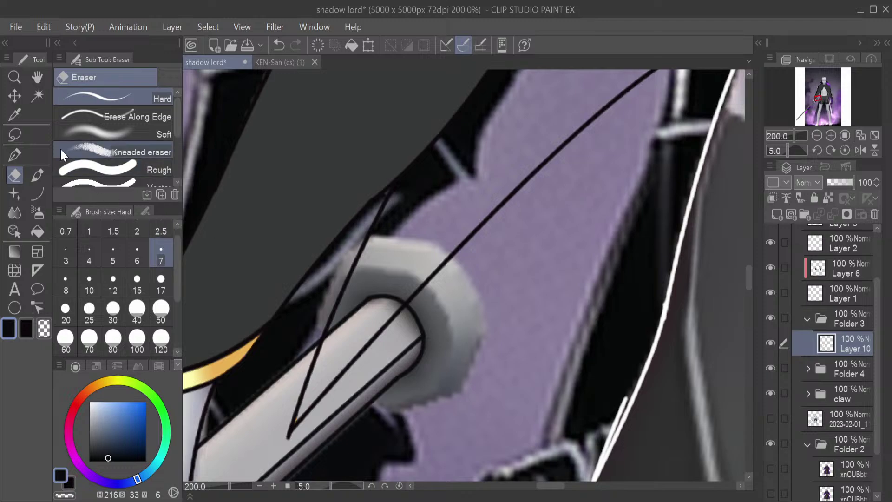
pyautogui.click(37, 194)
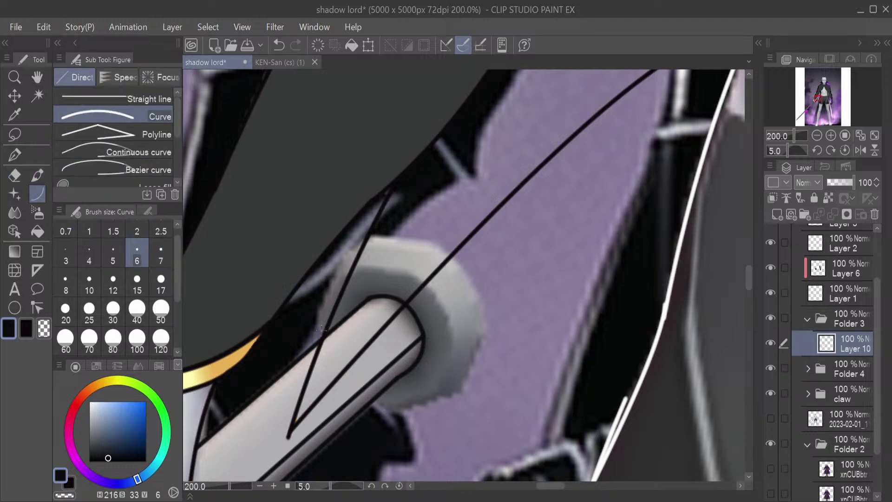
pyautogui.moveTo(325, 336); pyautogui.dragTo(374, 265)
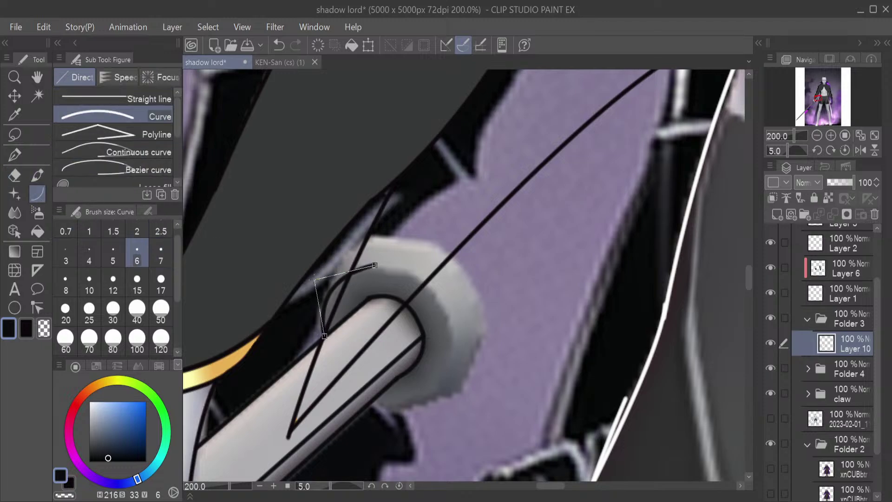
pyautogui.click(337, 260)
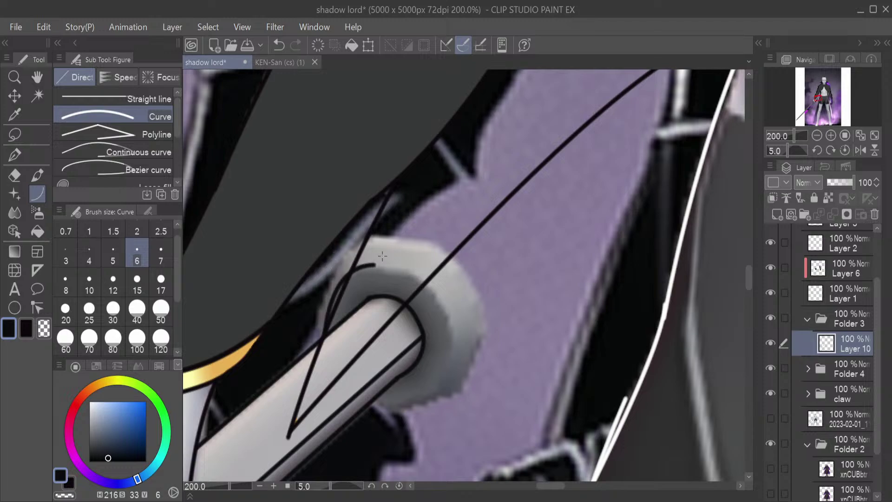
pyautogui.hotkey('ctrl', 'z')
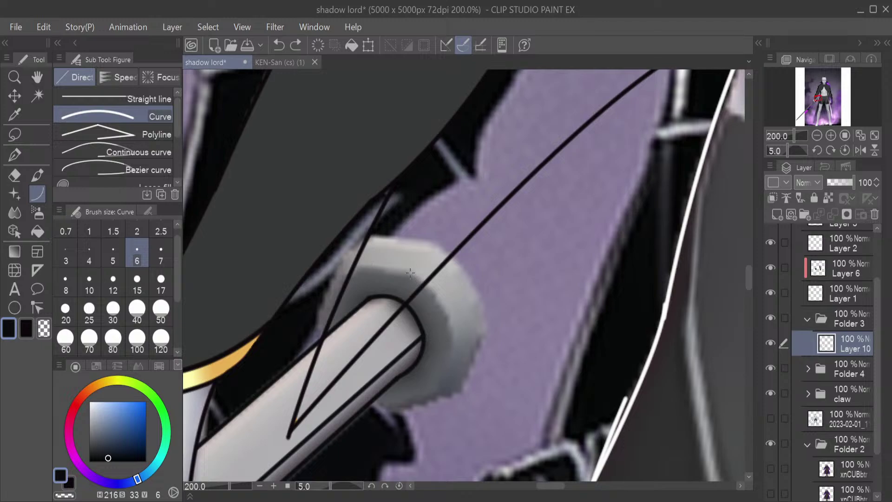
pyautogui.moveTo(409, 274); pyautogui.dragTo(322, 337)
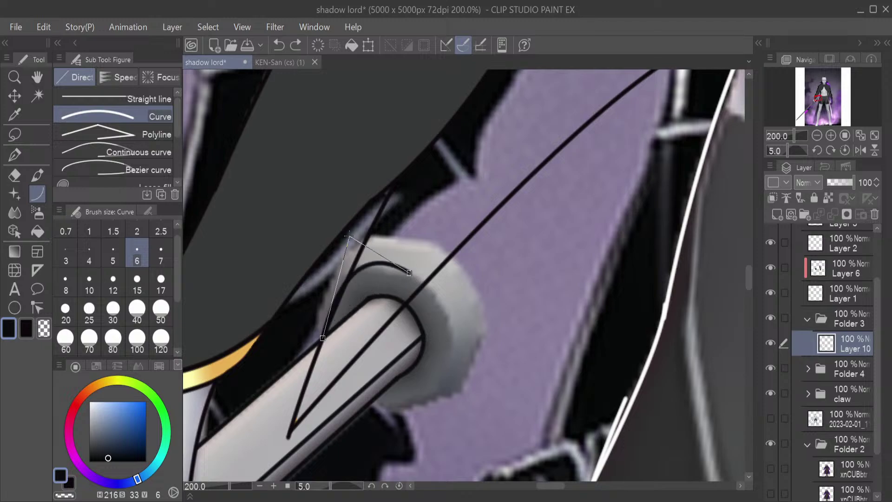
pyautogui.click(330, 241)
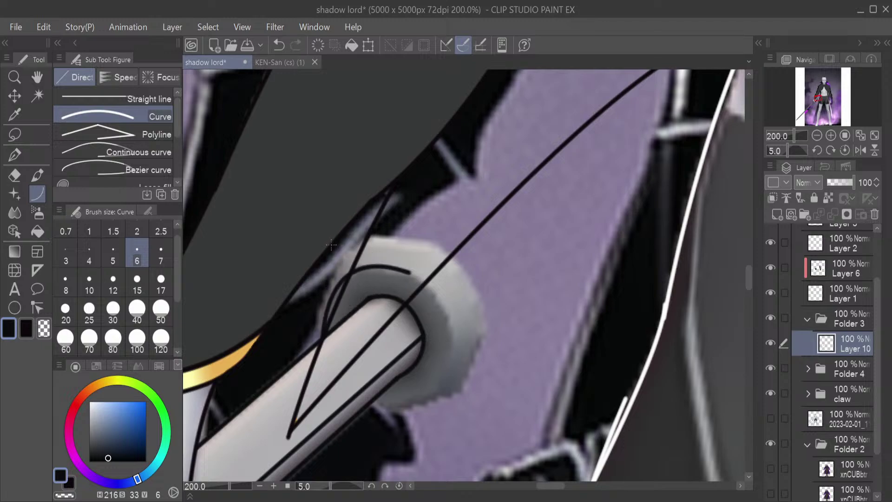
# Continue the inner ring's outline with a curve down the pommel's outer side
pyautogui.moveTo(409, 273); pyautogui.dragTo(451, 361)
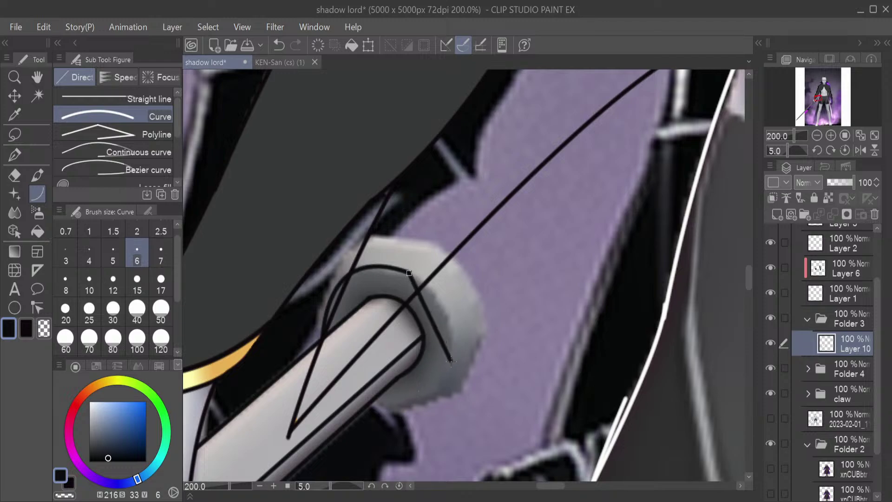
pyautogui.click(461, 307)
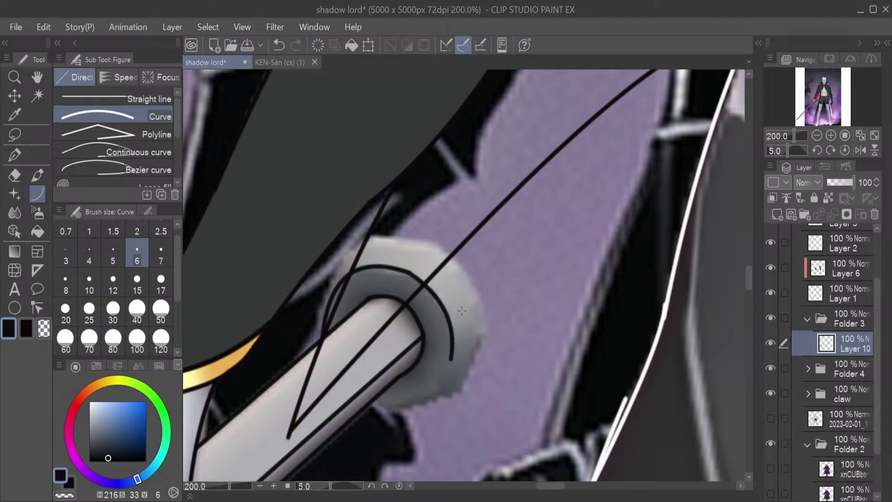
pyautogui.hotkey('ctrl', 'z')
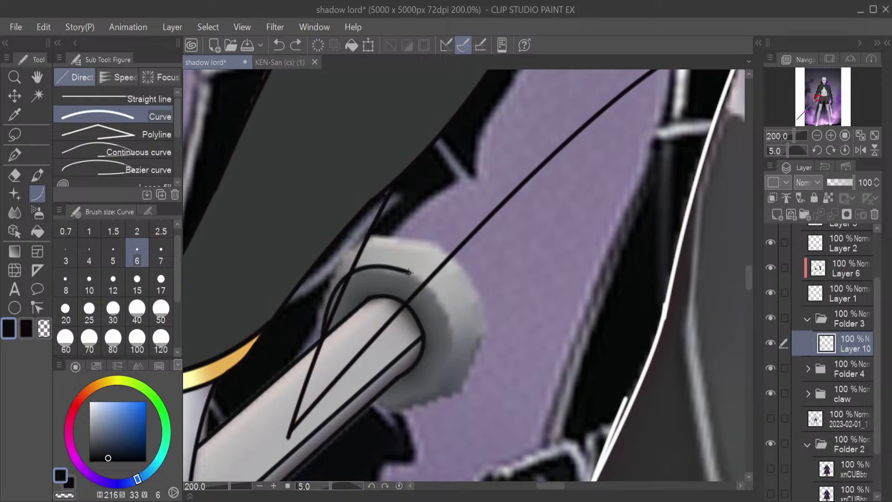
pyautogui.moveTo(409, 273); pyautogui.dragTo(451, 351)
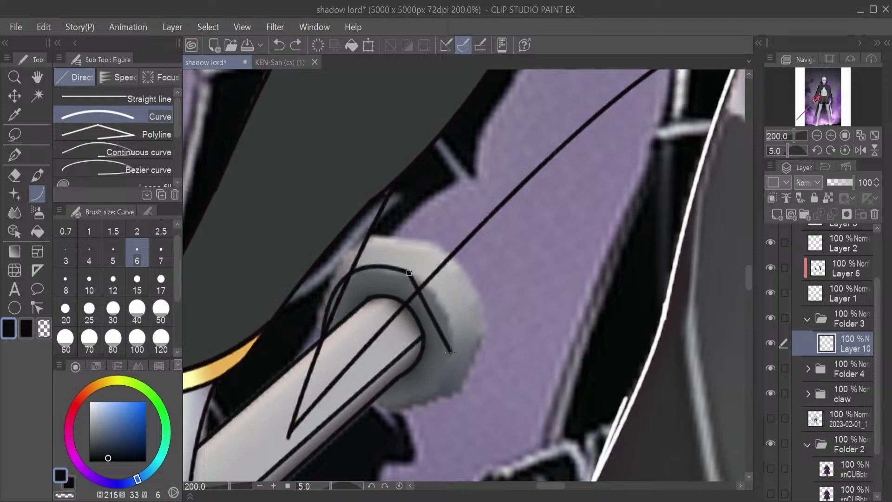
pyautogui.click(455, 300)
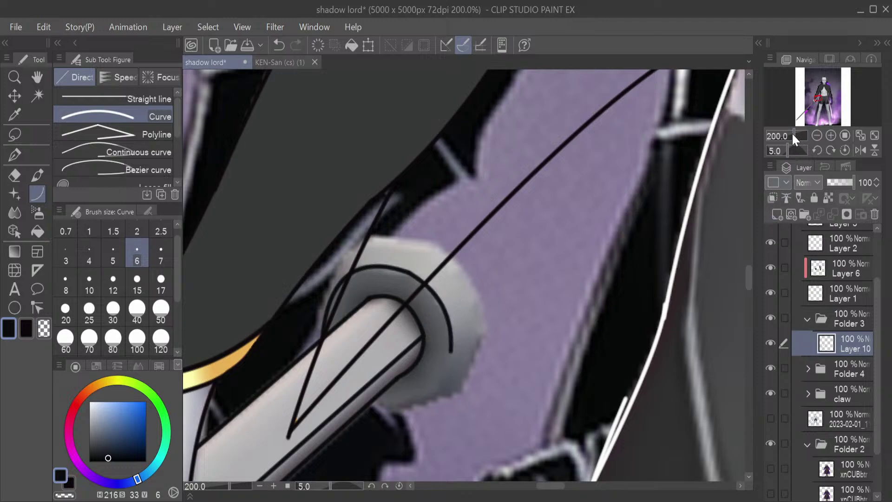
# Close the inner ring's outline with a curve around its lower side to the handle's underside
pyautogui.moveTo(793, 135); pyautogui.dragTo(797, 132)
pyautogui.scroll(-1, 748, 278)
pyautogui.moveTo(749, 277); pyautogui.dragTo(749, 286)
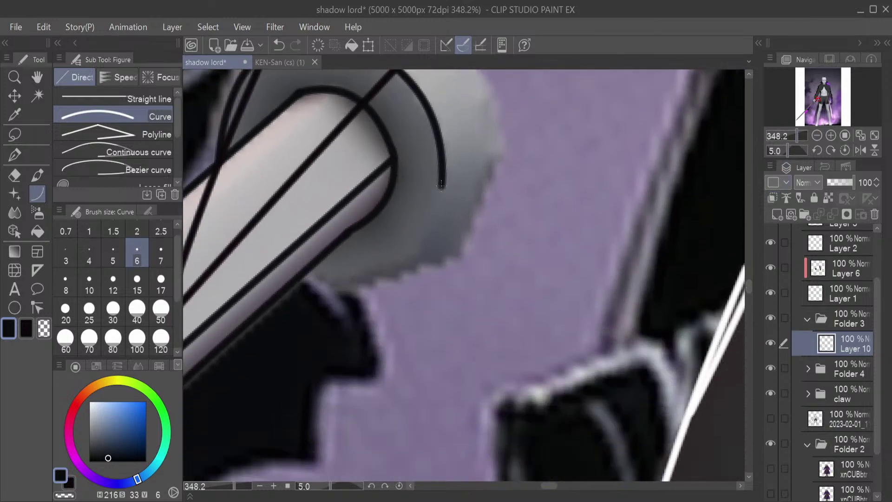
pyautogui.moveTo(442, 185); pyautogui.dragTo(313, 267)
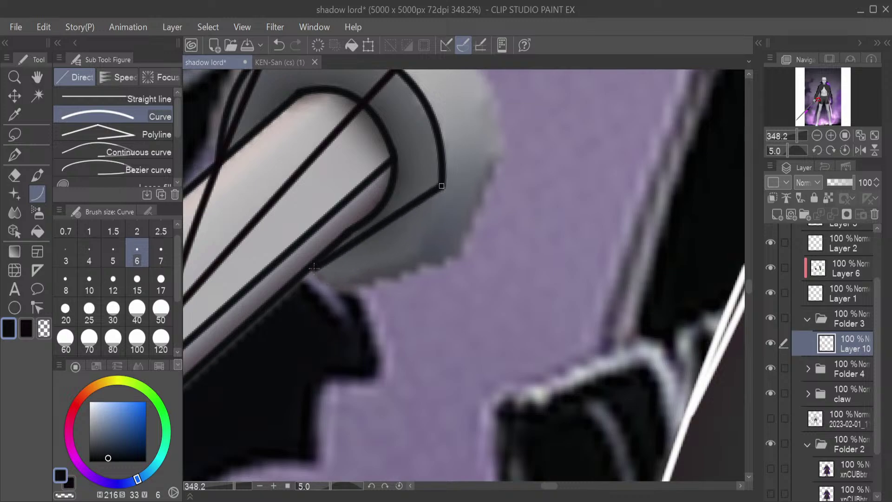
pyautogui.click(400, 284)
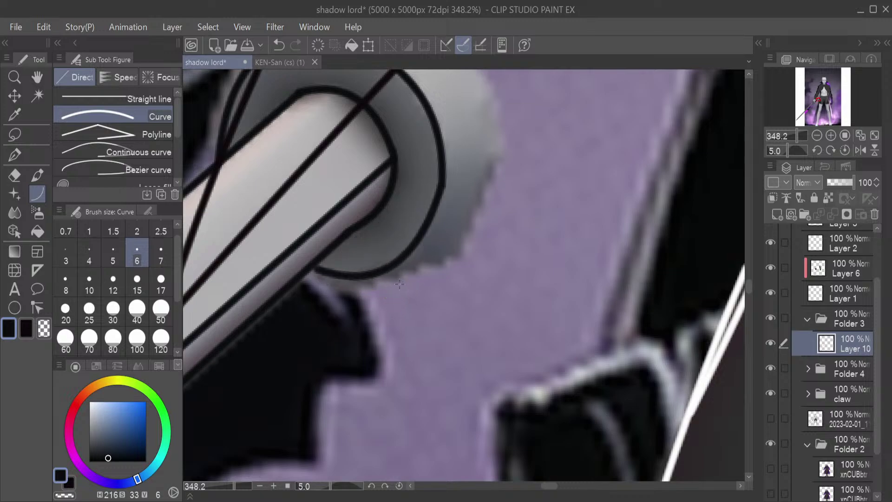
# Outline the pommel's outer rim with curves from the inner ring's lower edge around and up its far side
pyautogui.moveTo(374, 275)
pyautogui.mouseDown()
pyautogui.moveTo(467, 239)
pyautogui.moveTo(486, 54)
pyautogui.mouseUp()
pyautogui.click(460, 241)
pyautogui.scroll(1, 484, 74)
pyautogui.scroll(2, 465, 232)
pyautogui.hotkey('ctrl', 'z')
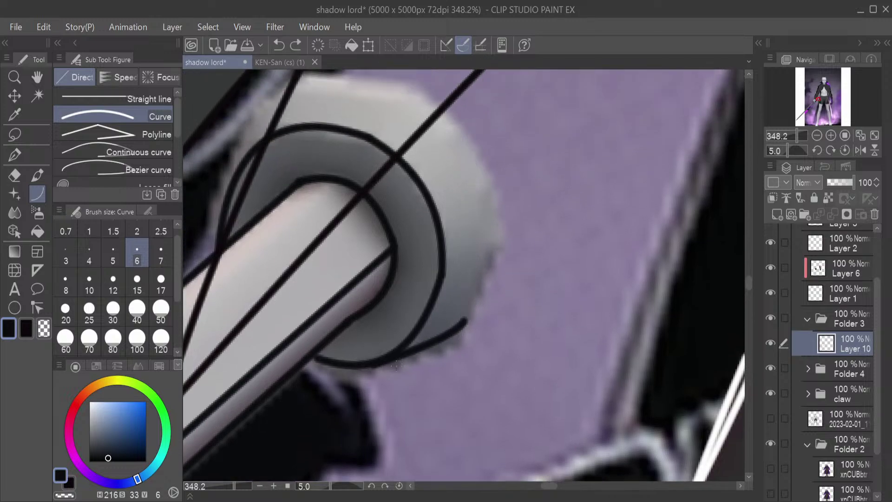
pyautogui.hotkey('ctrl', 'z')
pyautogui.moveTo(365, 365)
pyautogui.mouseDown()
pyautogui.moveTo(430, 356)
pyautogui.moveTo(465, 320)
pyautogui.moveTo(484, 167)
pyautogui.moveTo(463, 133)
pyautogui.mouseUp()
pyautogui.click(450, 351)
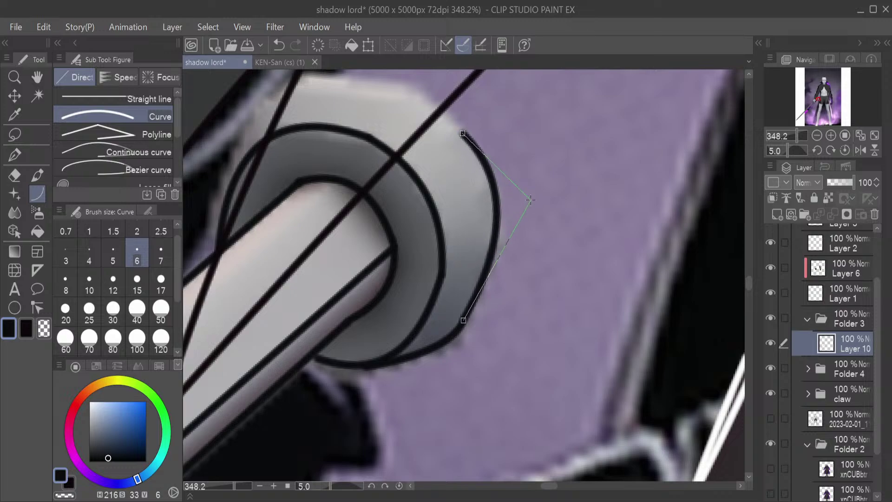
pyautogui.click(517, 200)
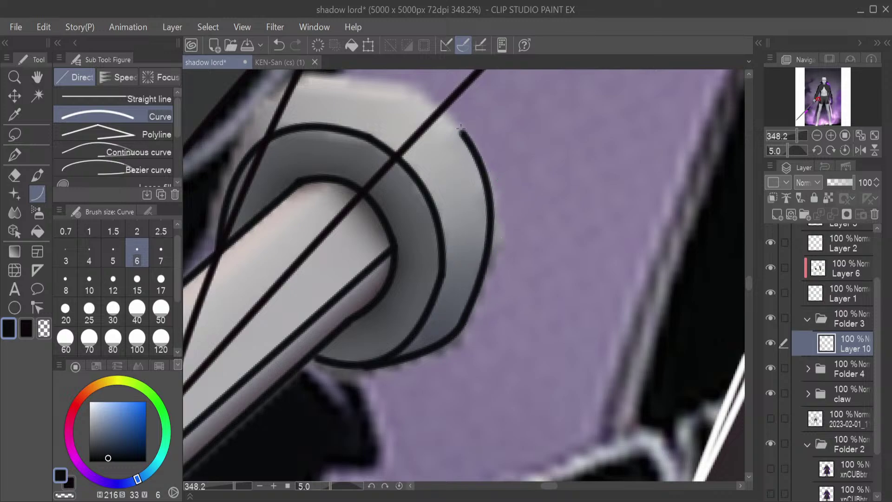
# Draw the curve over the top of the pommel's outer rim and erase its overshooting end
pyautogui.scroll(3, 462, 133)
pyautogui.moveTo(462, 216)
pyautogui.mouseDown()
pyautogui.moveTo(321, 151)
pyautogui.moveTo(263, 230)
pyautogui.moveTo(239, 237)
pyautogui.moveTo(273, 181)
pyautogui.mouseUp()
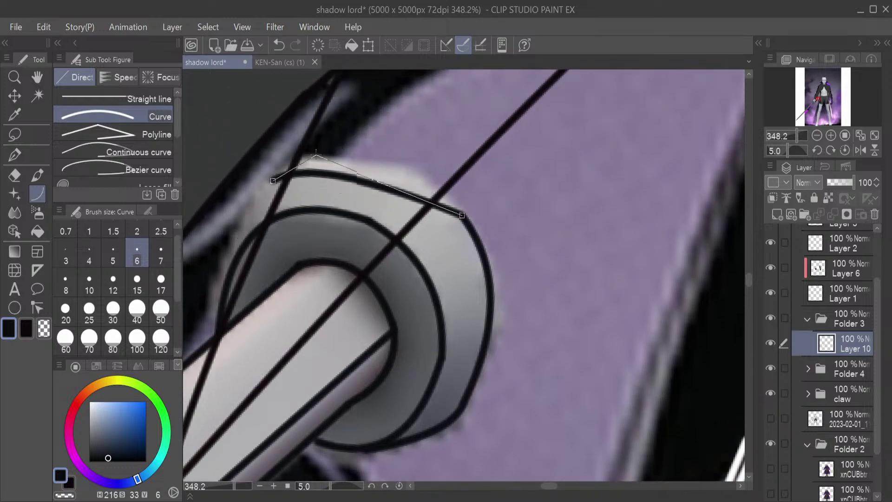
pyautogui.click(385, 127)
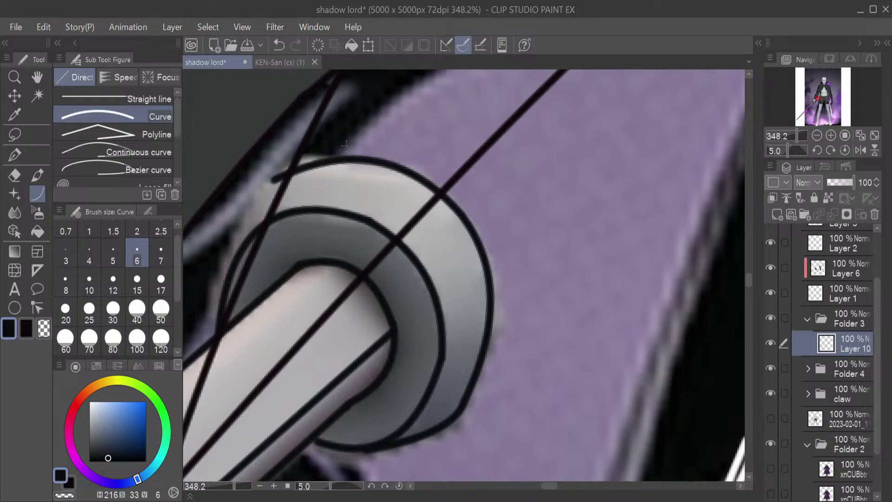
pyautogui.press('e')
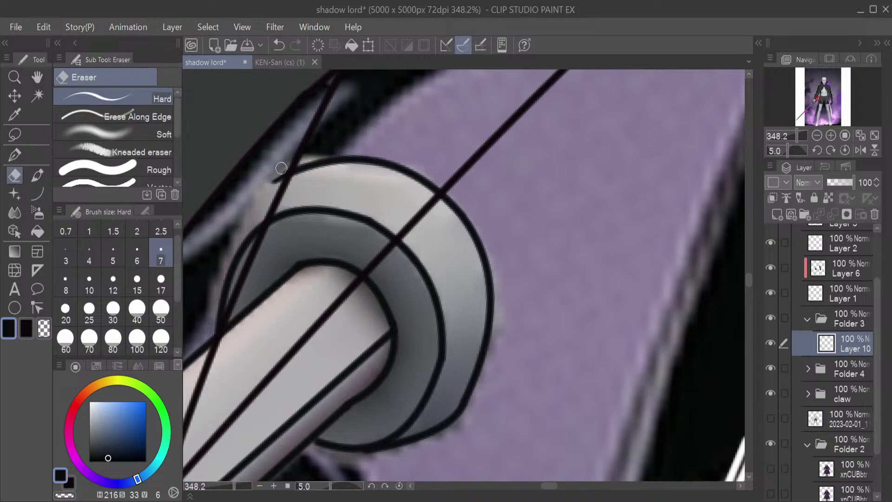
# Close the pommel's outer rim with a curve from its upper edge down to where the inner ring meets the handle
pyautogui.click(36, 192)
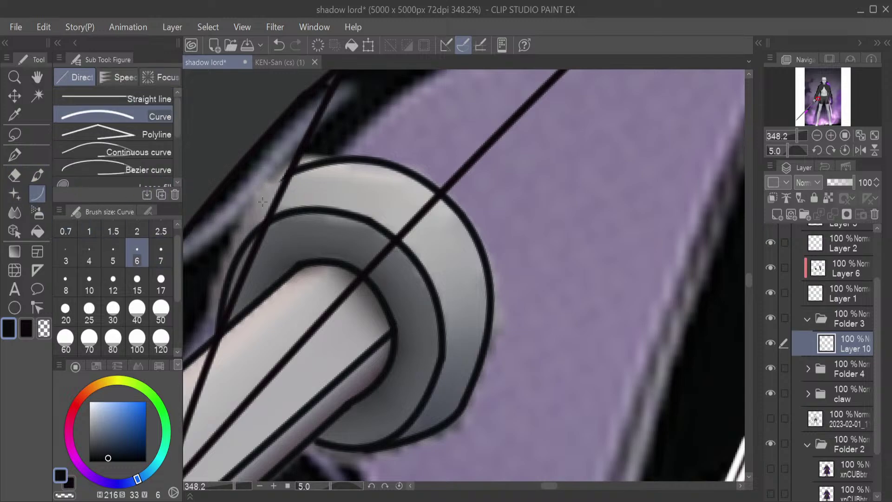
pyautogui.moveTo(289, 172); pyautogui.dragTo(221, 306)
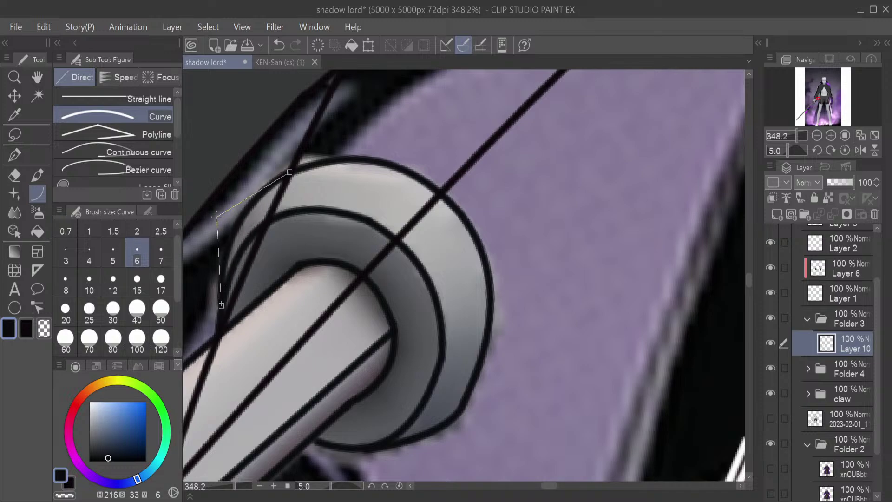
pyautogui.click(215, 208)
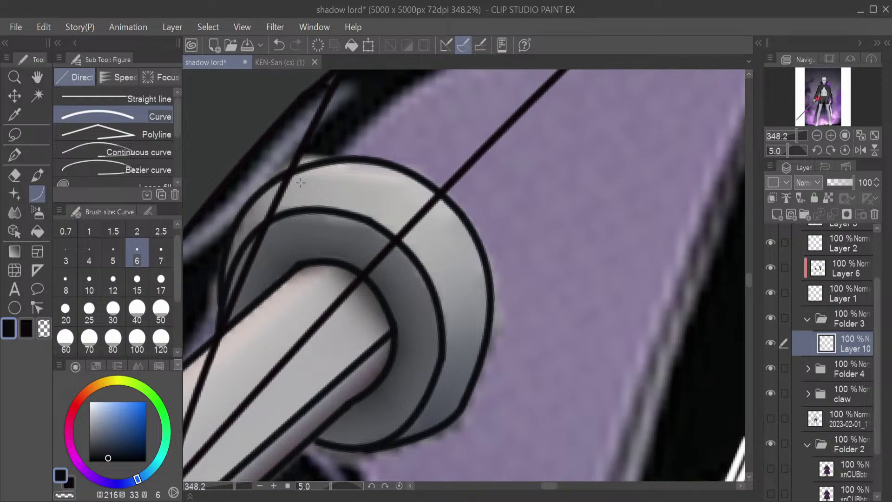
pyautogui.hotkey('ctrl', 'z')
pyautogui.hotkey('ctrl', 'y')
# Review the finished sword outline against the whole figure, and reset the canvas to 100% zoom and 0 rotation
pyautogui.moveTo(793, 132); pyautogui.dragTo(796, 133)
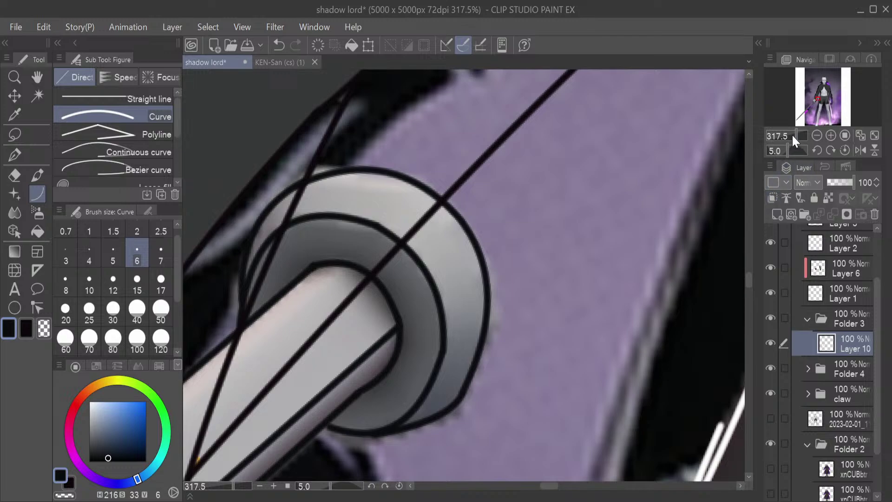
pyautogui.moveTo(792, 134); pyautogui.dragTo(790, 138)
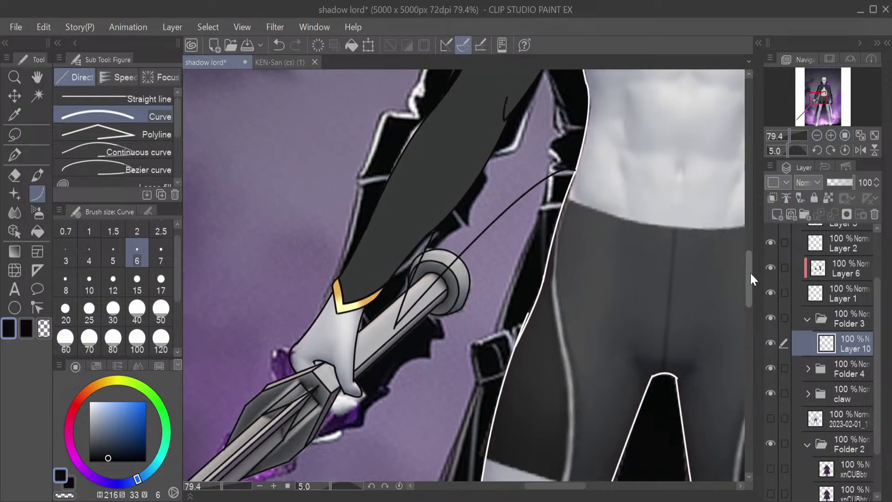
pyautogui.moveTo(750, 274); pyautogui.dragTo(747, 304)
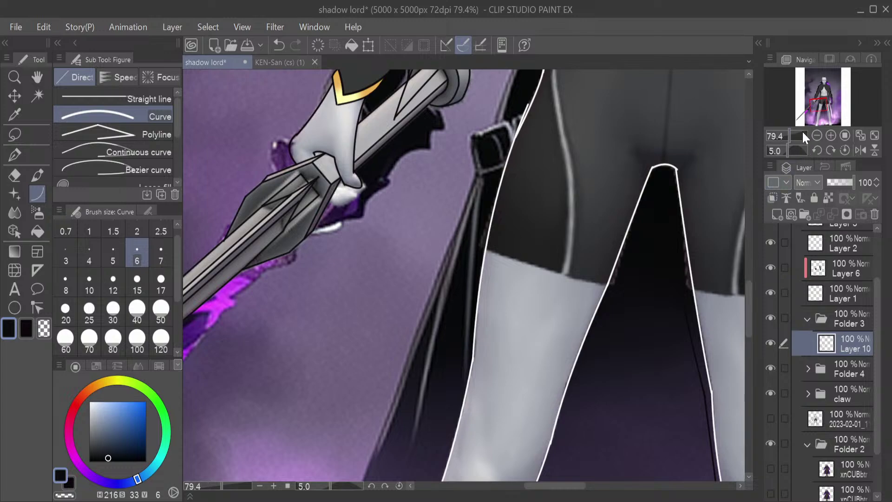
pyautogui.moveTo(804, 135); pyautogui.dragTo(785, 135)
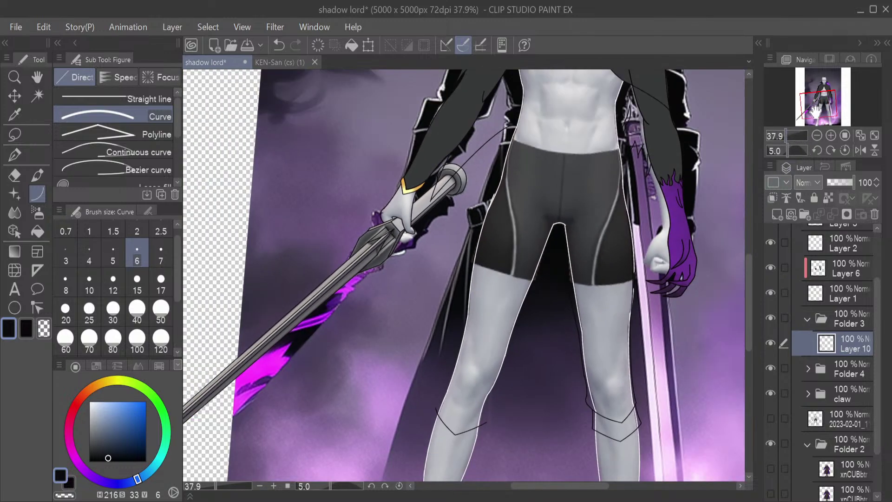
pyautogui.click(846, 135)
pyautogui.click(845, 147)
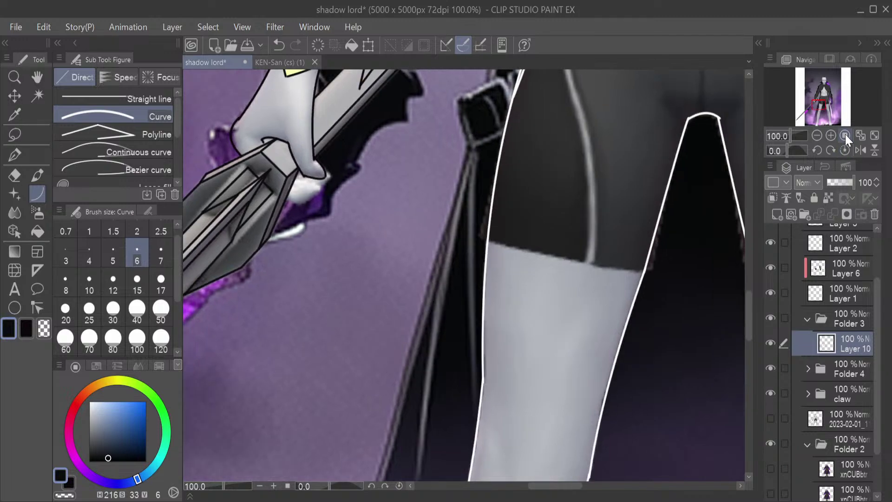
# Examine the sword on the figure and the full layer stack, comparing the artwork with Folder 1 hidden and shown
pyautogui.moveTo(794, 130); pyautogui.dragTo(785, 135)
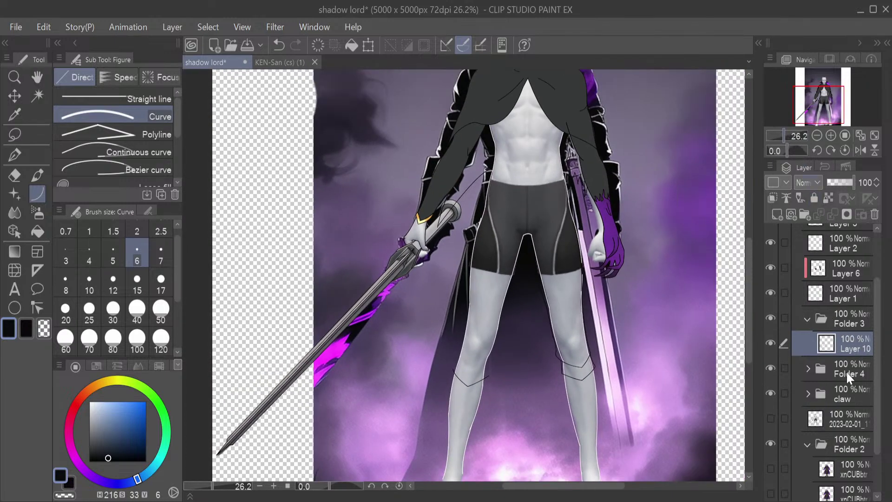
pyautogui.scroll(-2, 877, 405)
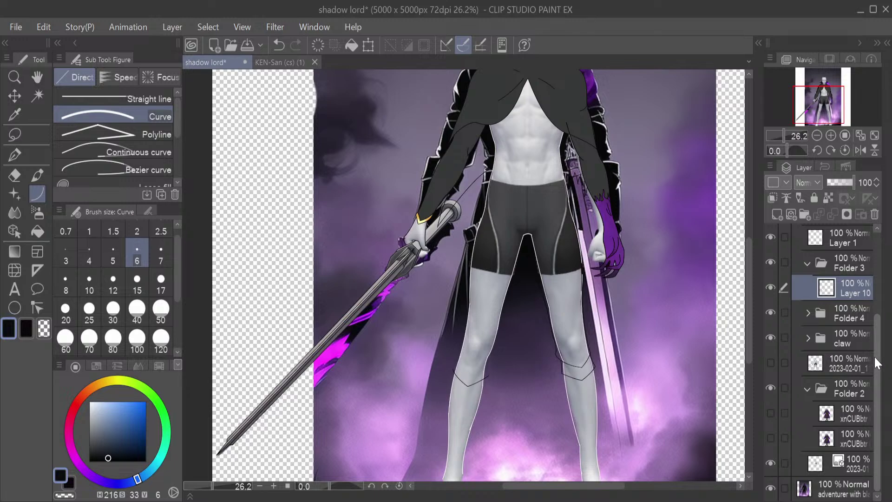
pyautogui.moveTo(876, 356); pyautogui.dragTo(875, 261)
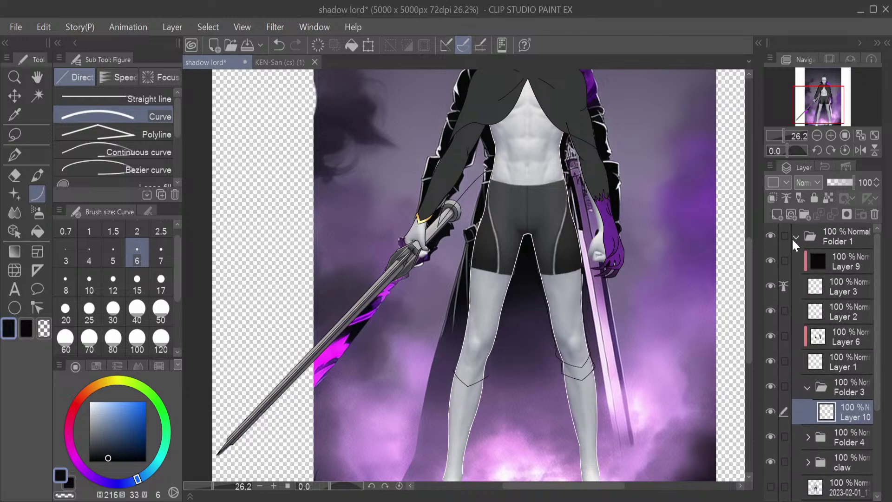
pyautogui.click(771, 233)
pyautogui.click(773, 233)
pyautogui.click(773, 231)
pyautogui.click(774, 233)
pyautogui.moveTo(879, 336); pyautogui.dragTo(864, 383)
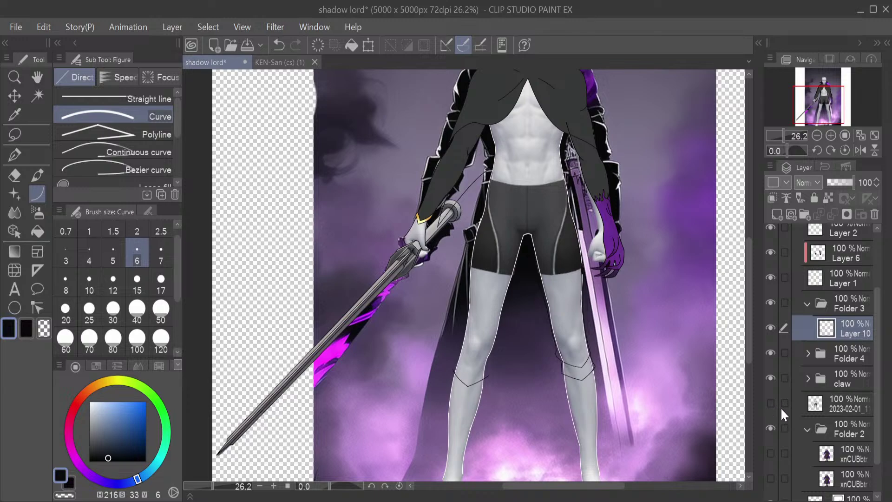
pyautogui.scroll(-2, 873, 406)
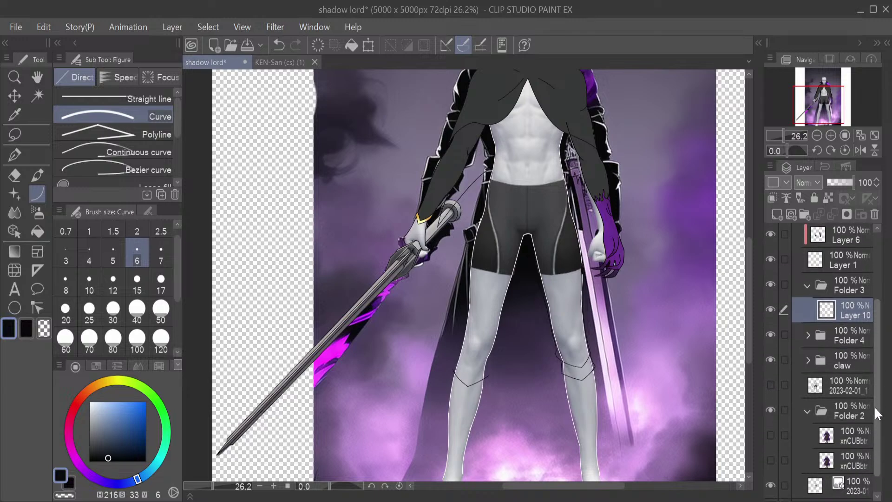
pyautogui.moveTo(875, 399); pyautogui.dragTo(879, 311)
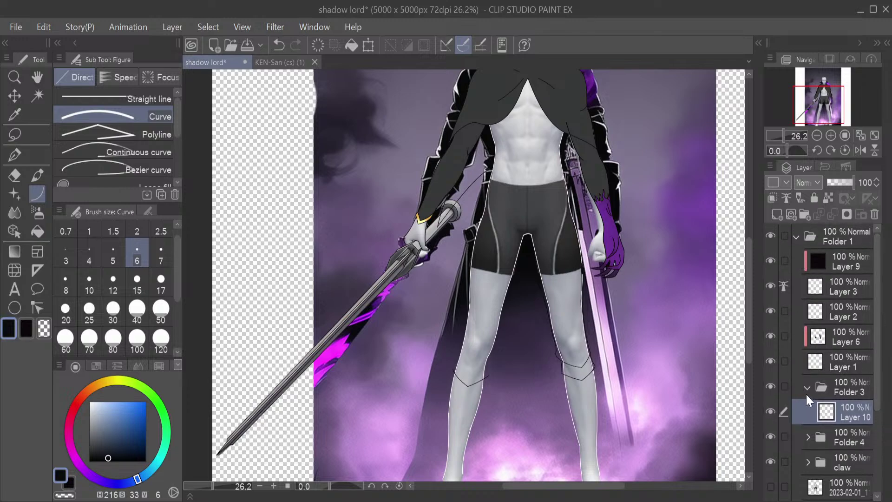
# Look inside Folder 4 and the claw folder, and collapse both along with Folder 2 and Folder 3
pyautogui.click(808, 436)
pyautogui.scroll(-2, 869, 373)
pyautogui.scroll(-2, 869, 403)
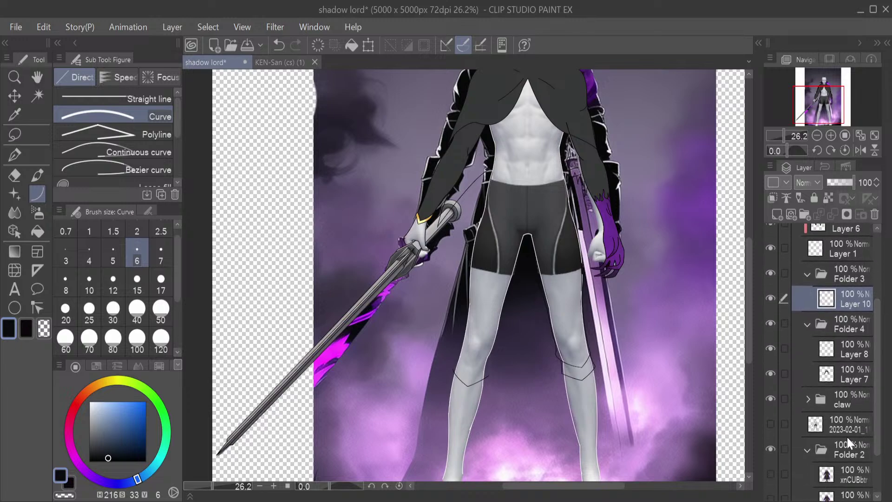
pyautogui.click(809, 398)
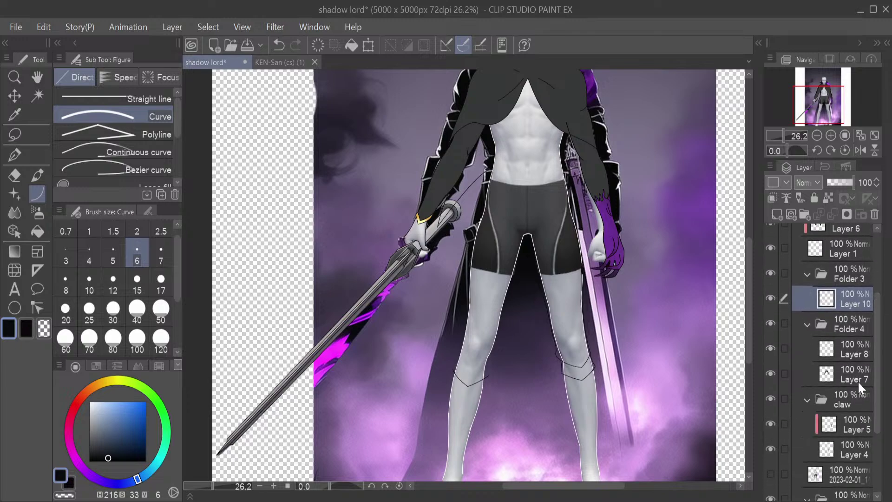
pyautogui.scroll(-3, 865, 405)
pyautogui.scroll(-1, 867, 420)
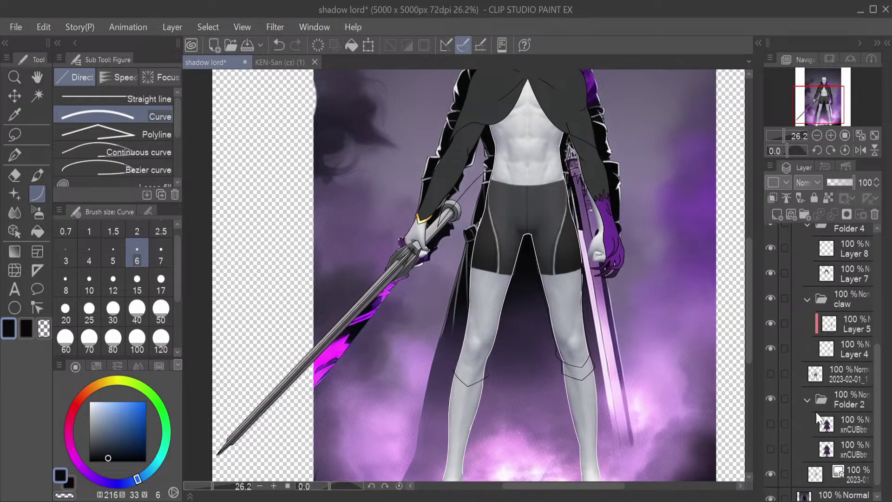
pyautogui.click(807, 399)
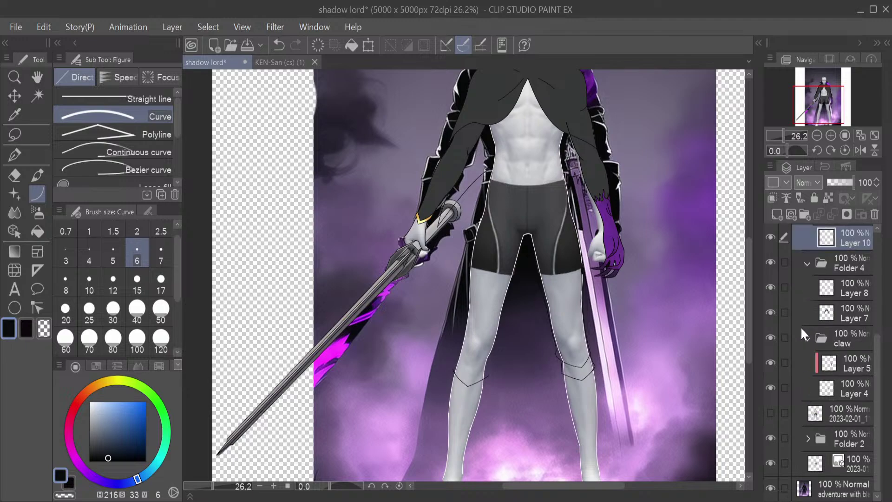
pyautogui.click(803, 345)
pyautogui.click(807, 339)
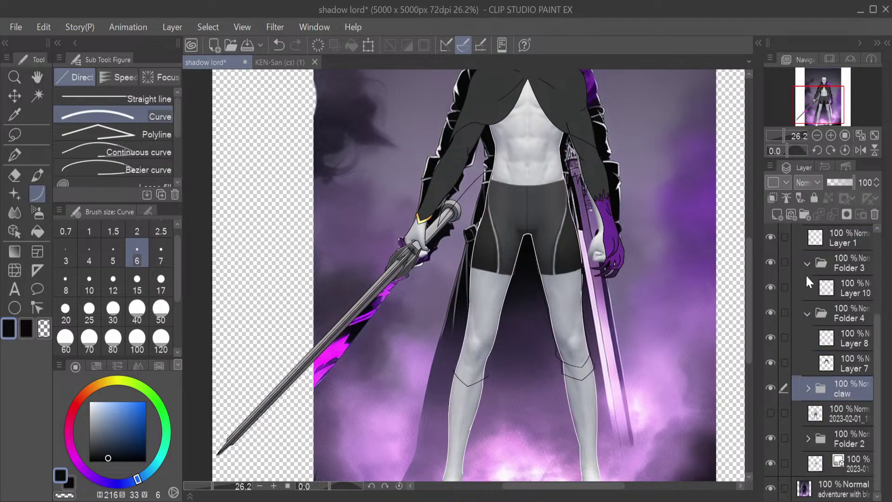
pyautogui.click(806, 314)
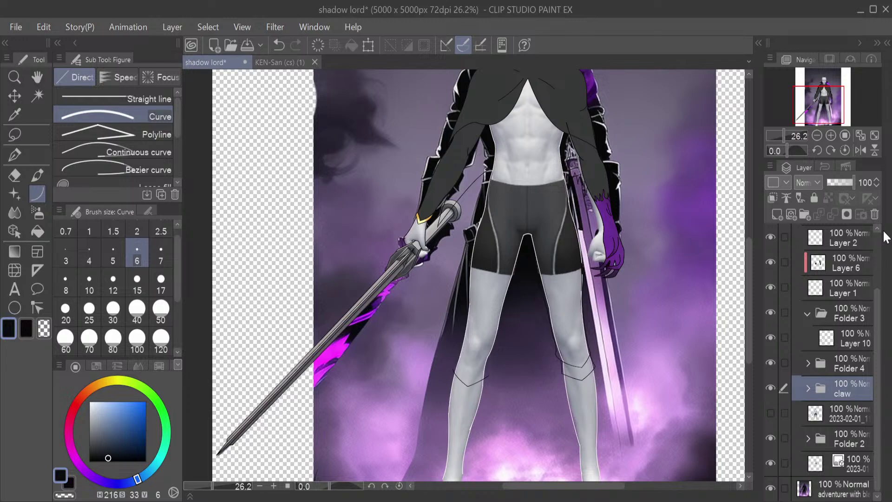
pyautogui.click(807, 314)
pyautogui.click(864, 316)
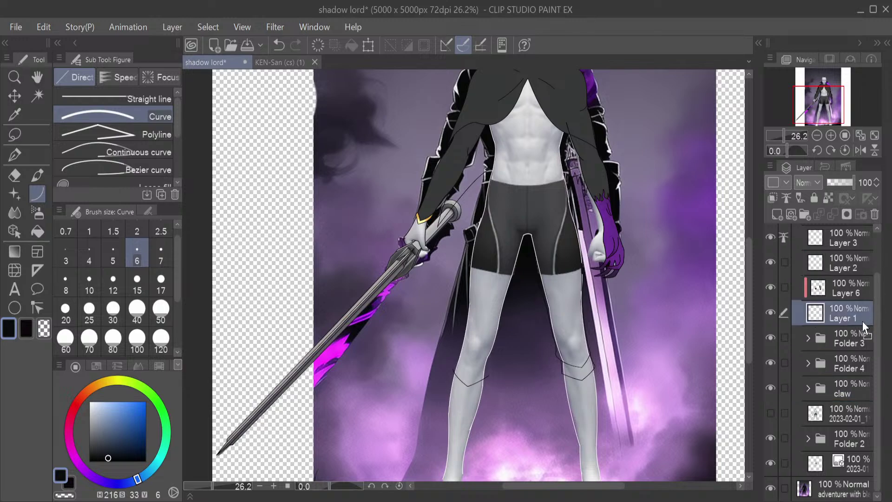
pyautogui.scroll(2, 875, 270)
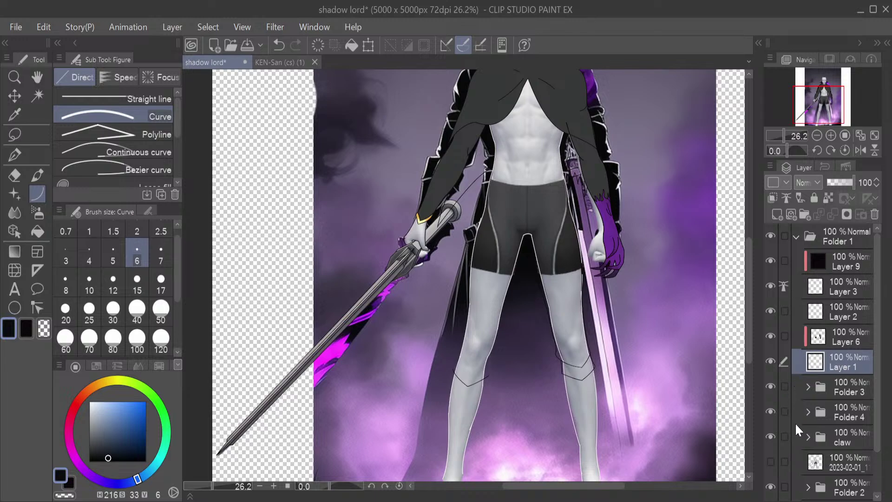
# Expand Folder 3, Folder 4, the claw folder and Folder 2 to show the layers they contain
pyautogui.click(808, 387)
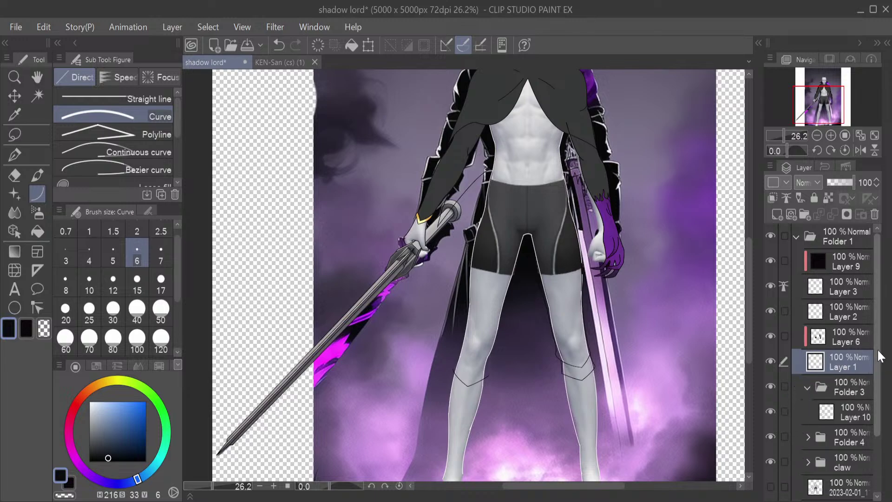
pyautogui.scroll(-3, 860, 400)
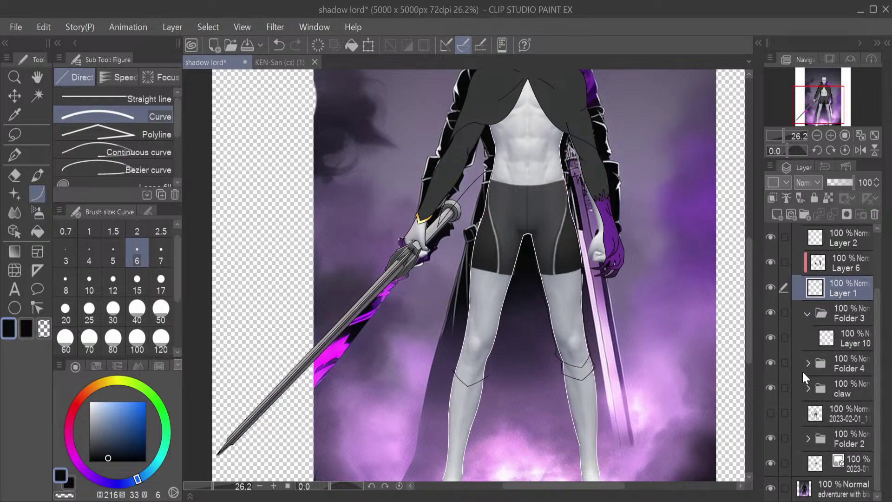
pyautogui.click(822, 375)
pyautogui.click(808, 363)
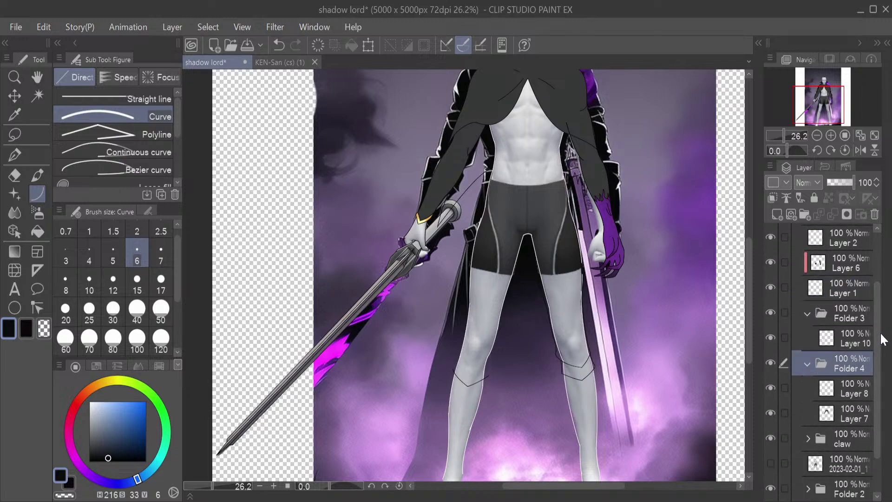
pyautogui.scroll(-2, 877, 372)
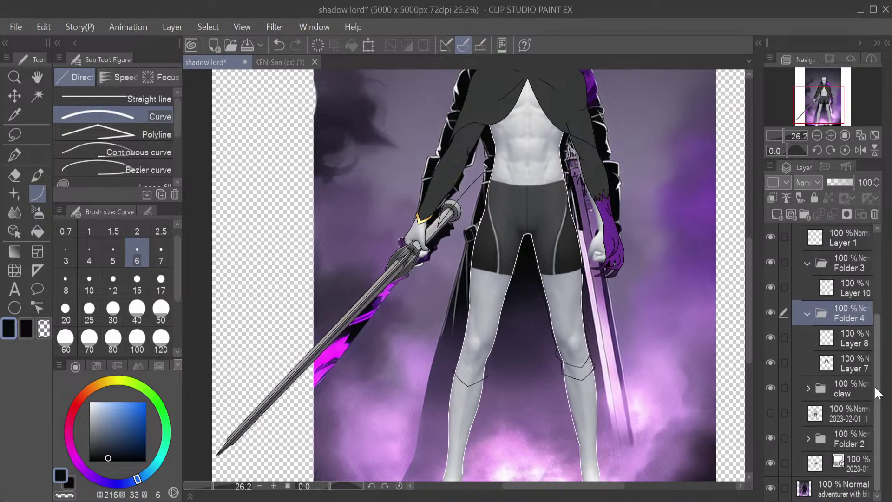
pyautogui.click(810, 386)
pyautogui.scroll(-2, 878, 360)
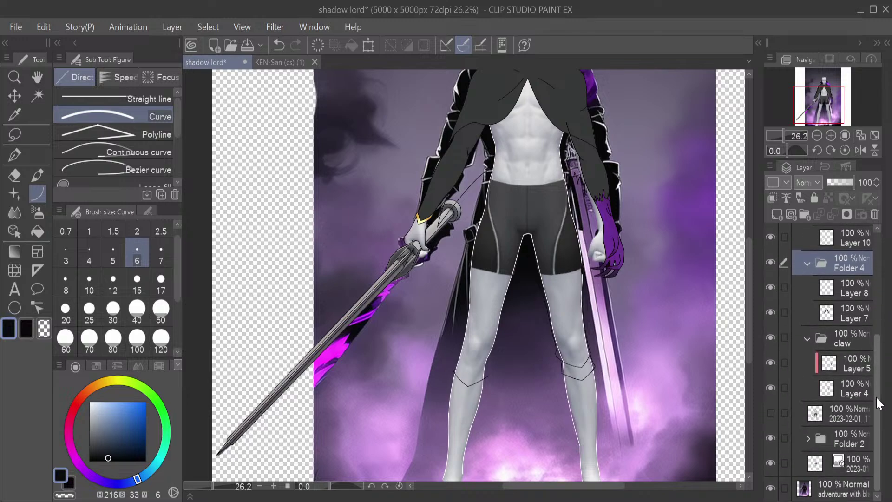
pyautogui.click(807, 438)
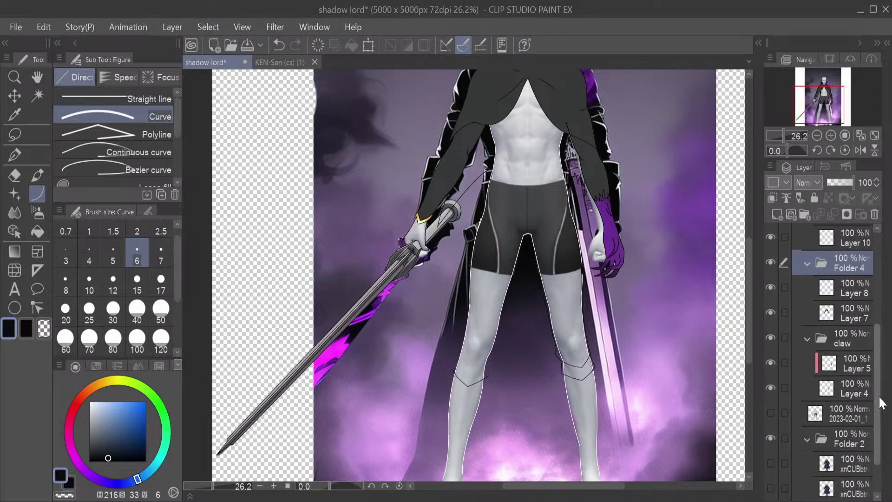
pyautogui.scroll(-2, 877, 414)
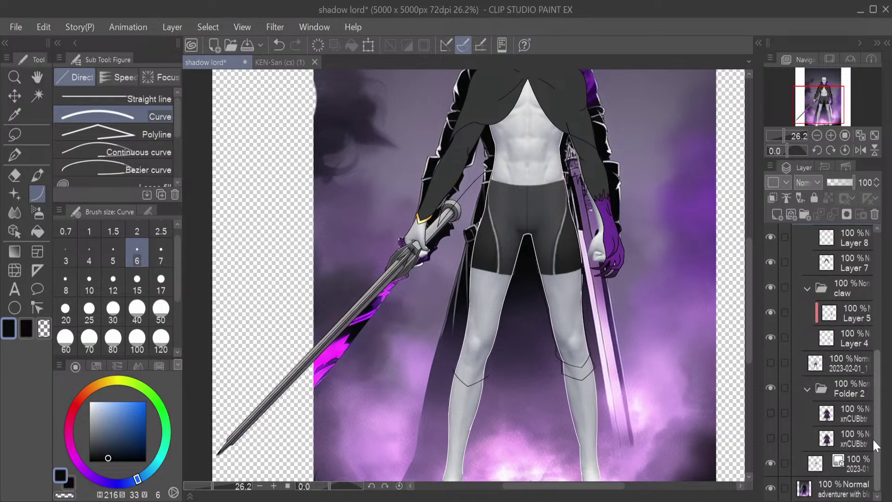
# Turn on the upper clothing reference layer inside Folder 2 and hide the whole of Folder 2
pyautogui.click(771, 412)
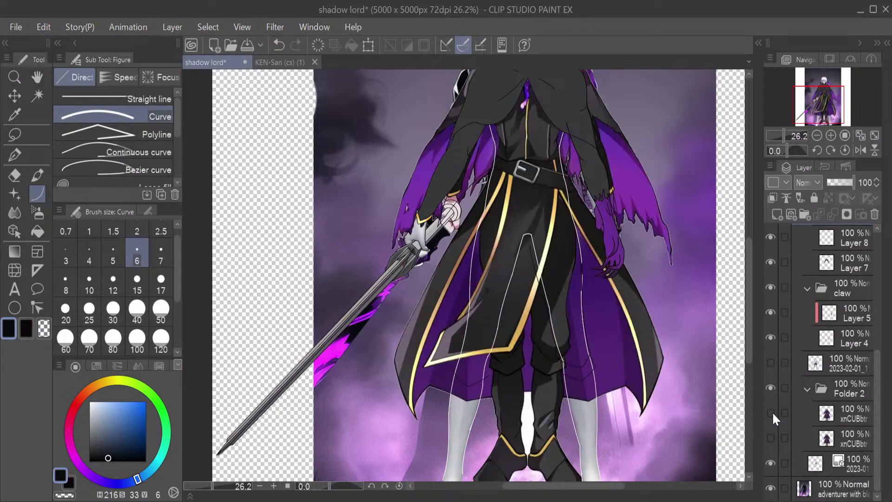
pyautogui.click(772, 413)
pyautogui.click(772, 413)
pyautogui.click(771, 388)
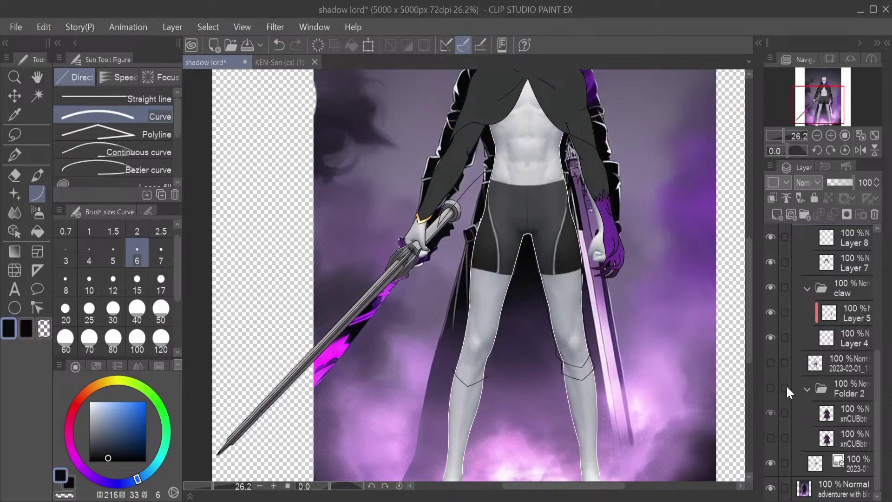
# Check what the claw folder, Folder 4 and Folder 3 contribute by toggling their visibility, and collapse the claw folder
pyautogui.click(771, 284)
pyautogui.click(772, 286)
pyautogui.click(808, 285)
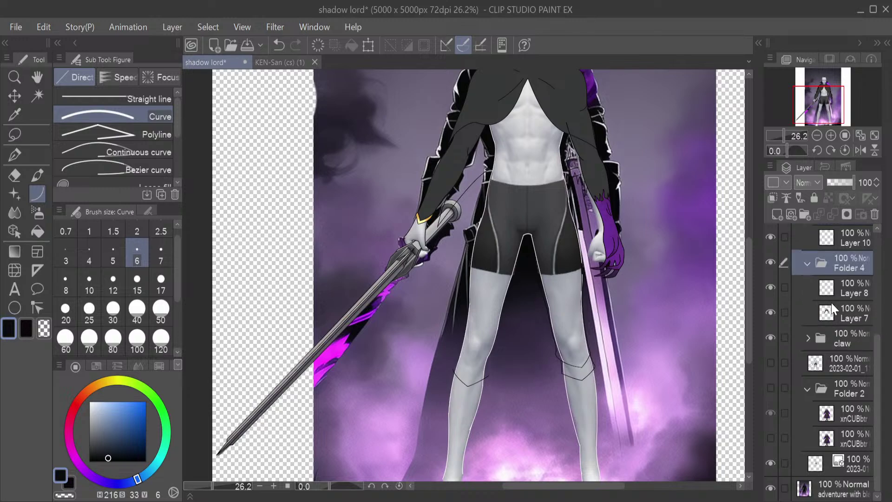
pyautogui.click(773, 261)
pyautogui.scroll(1, 878, 352)
pyautogui.scroll(2, 879, 352)
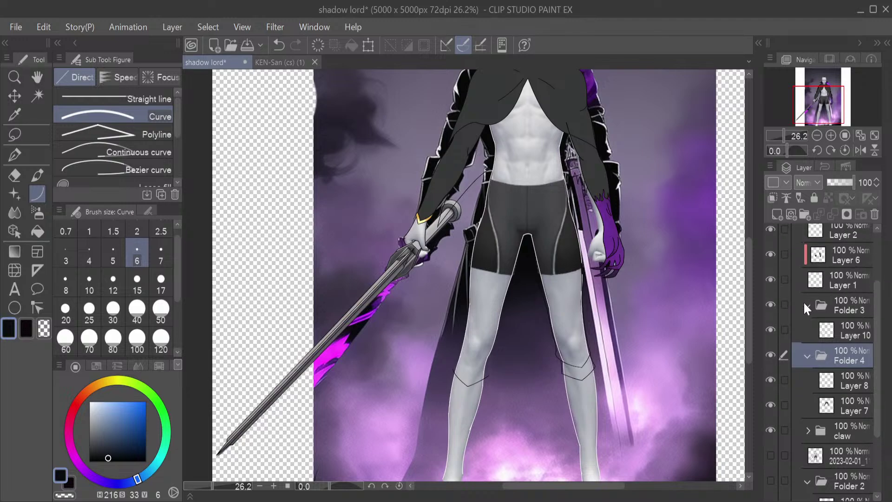
pyautogui.click(771, 305)
pyautogui.click(771, 302)
pyautogui.click(771, 302)
# Add a new layer beneath Layer 10 in Folder 3, rename Layer 10 as the sword outline and check its visibility
pyautogui.click(833, 332)
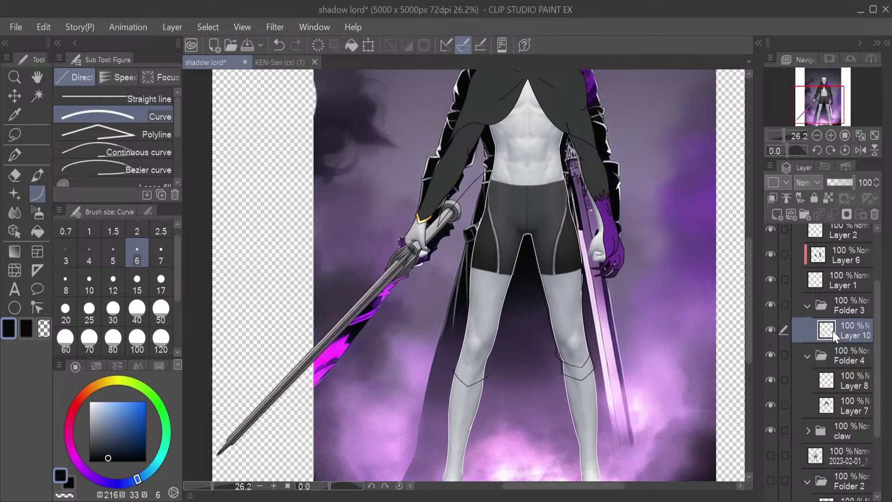
pyautogui.click(779, 213)
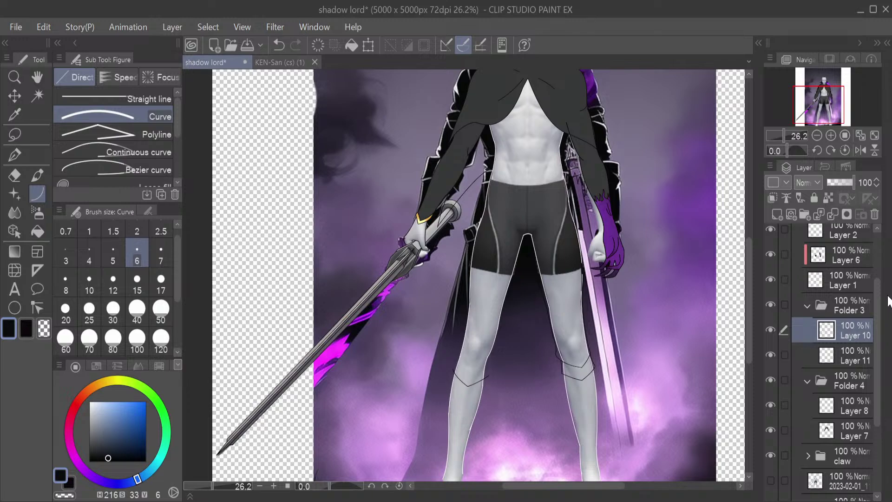
pyautogui.press('Return')
pyautogui.click(771, 330)
pyautogui.click(771, 330)
# Sample the sword reference's bright magenta as the main colour and its purple as the sub colour
pyautogui.scroll(10, 477, 243)
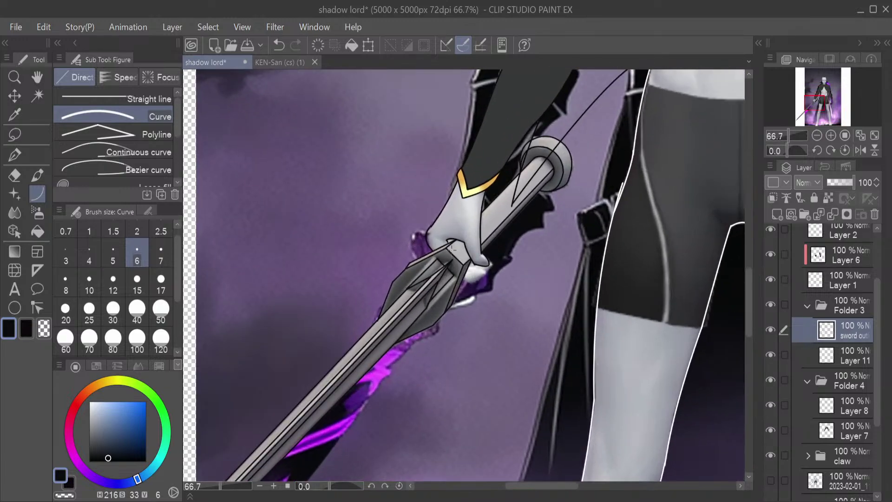
pyautogui.scroll(2, 477, 243)
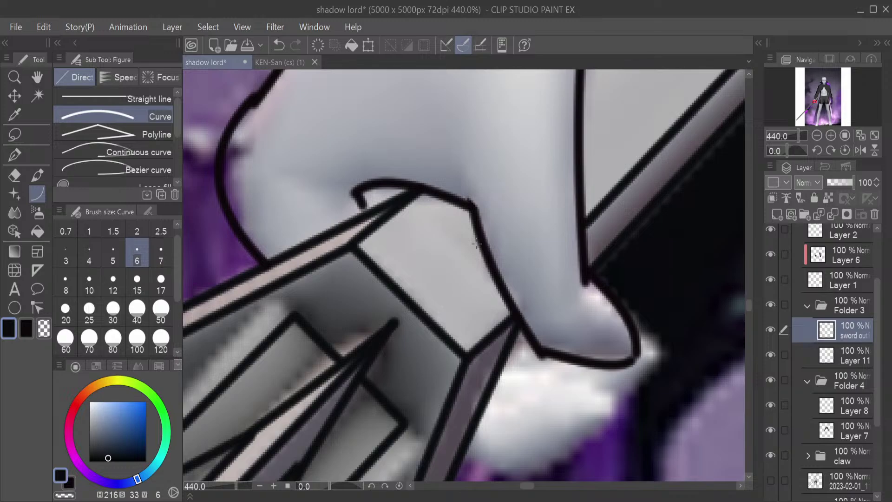
pyautogui.scroll(-12, 477, 243)
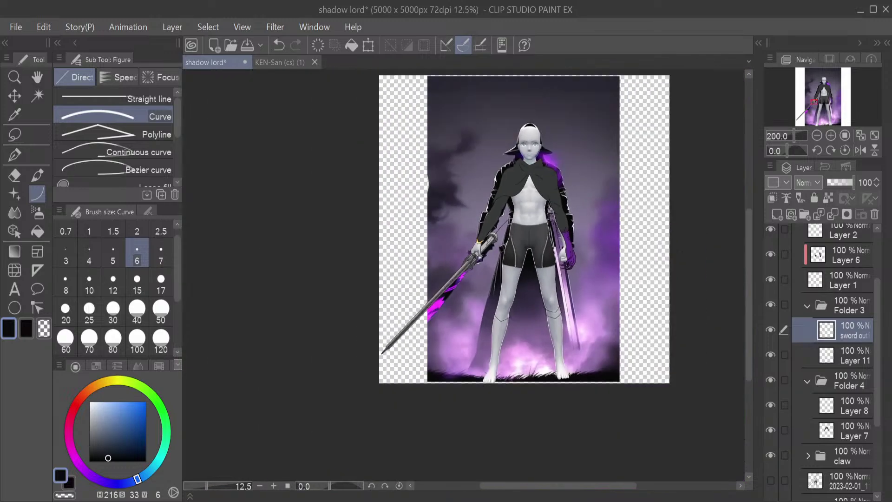
pyautogui.keyDown('alt'); pyautogui.click(465, 264); pyautogui.keyUp('alt')
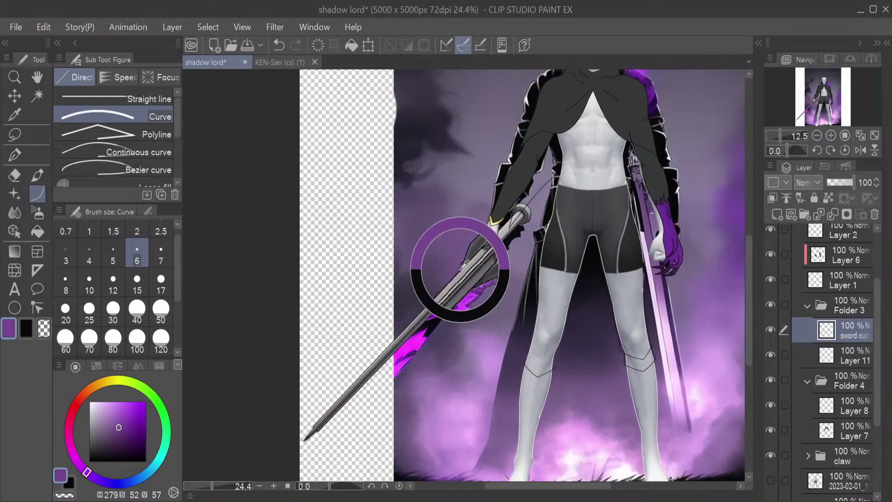
pyautogui.scroll(2, 442, 283)
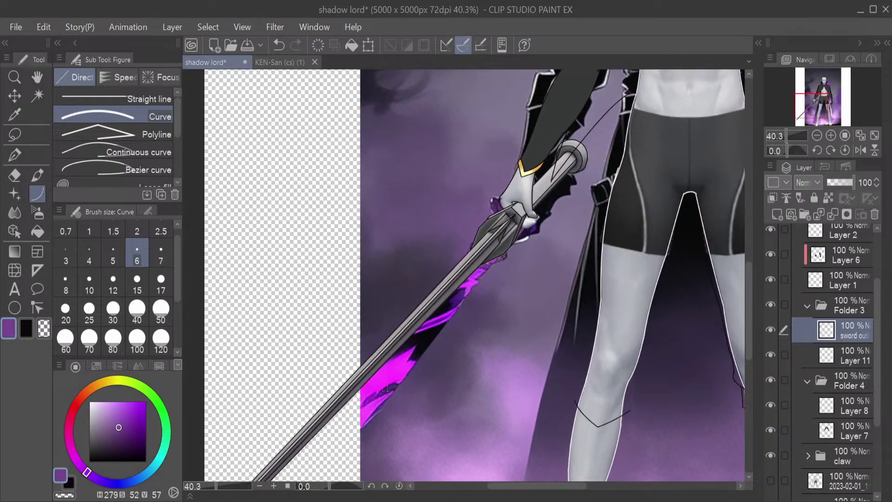
pyautogui.keyDown('alt'); pyautogui.click(387, 391); pyautogui.keyUp('alt')
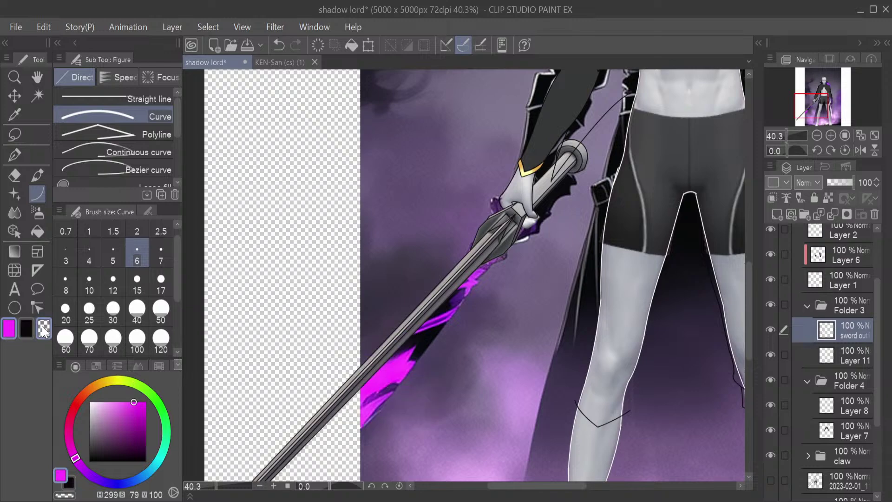
pyautogui.click(26, 328)
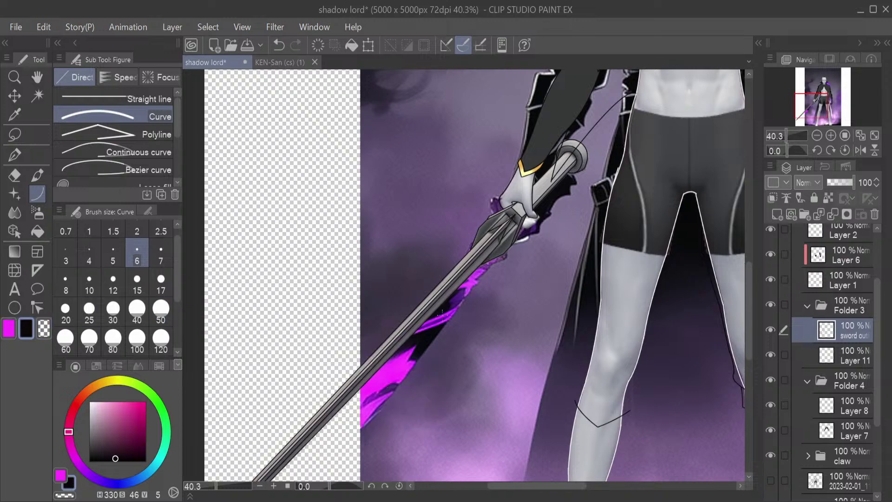
pyautogui.keyDown('alt'); pyautogui.click(442, 311); pyautogui.keyUp('alt')
pyautogui.scroll(2, 471, 320)
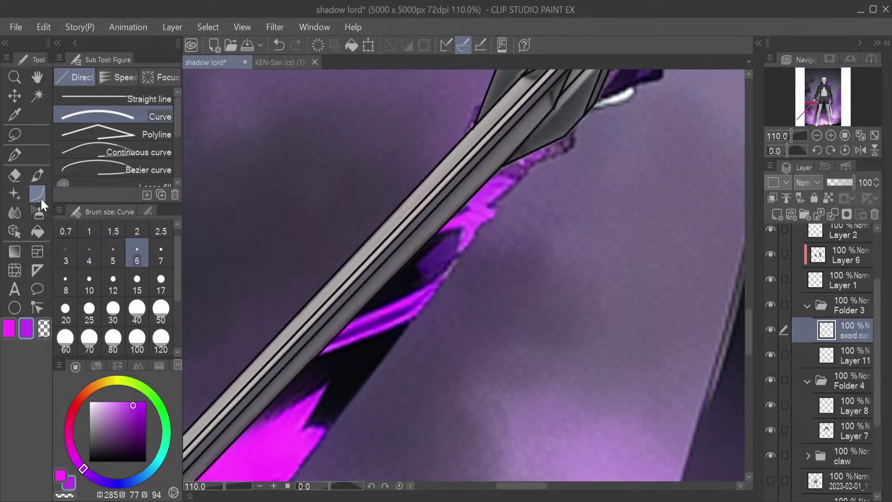
# Choose the G-pen at size 17, check the sword outline's visibility and make Layer 11 beneath it active
pyautogui.click(21, 153)
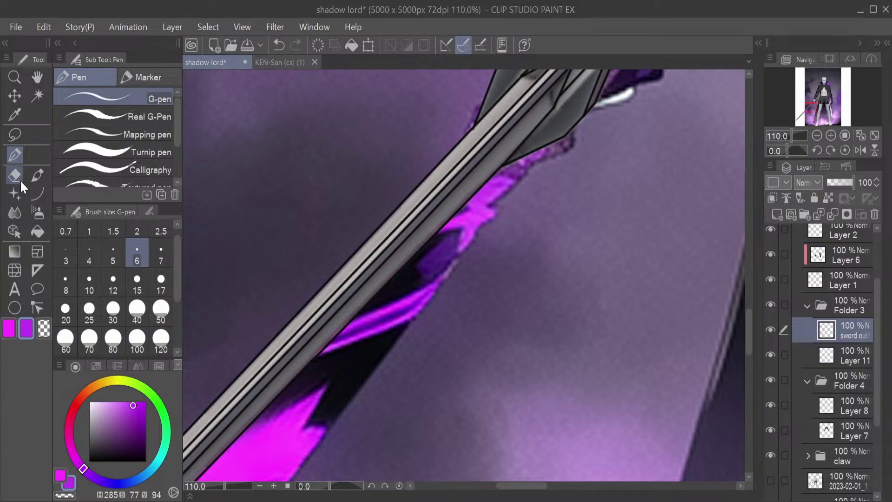
pyautogui.click(164, 284)
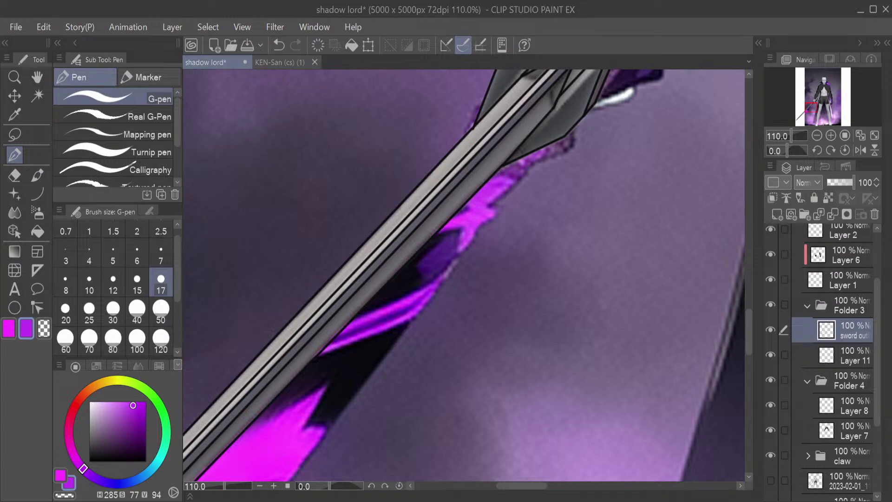
pyautogui.hotkey('ctrl', 'z')
pyautogui.click(770, 329)
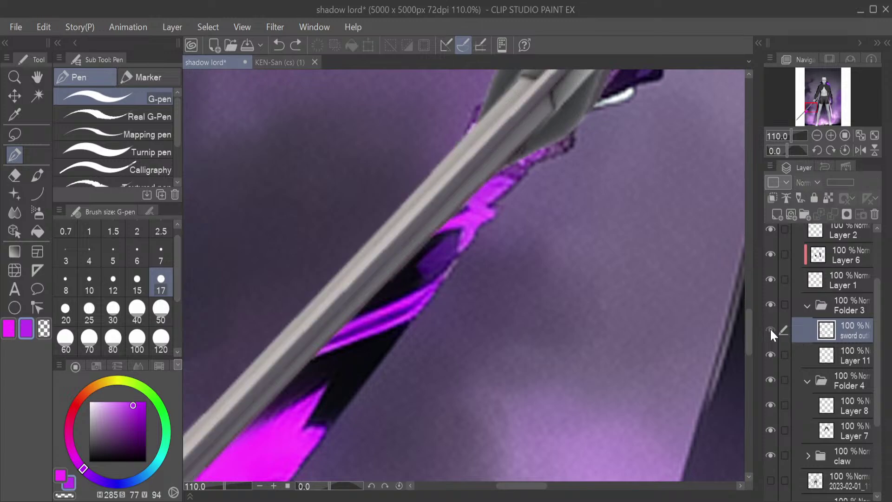
pyautogui.click(770, 328)
pyautogui.click(801, 353)
pyautogui.click(770, 354)
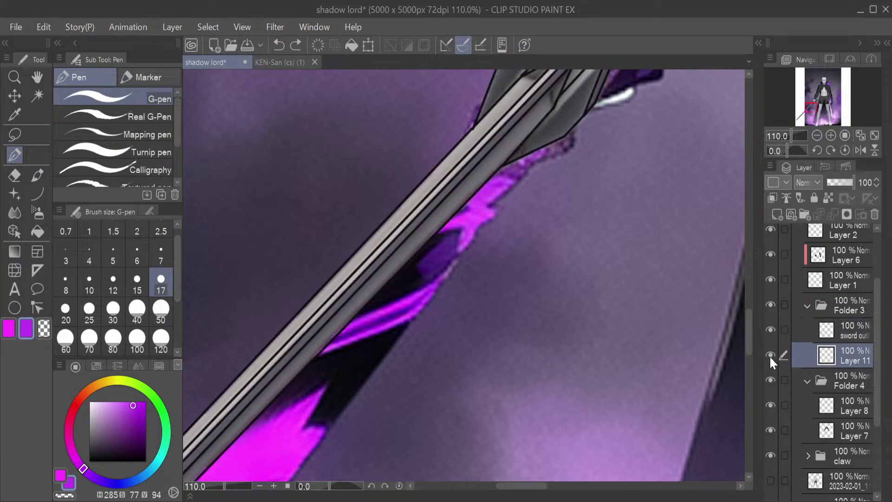
pyautogui.moveTo(461, 168); pyautogui.dragTo(383, 246)
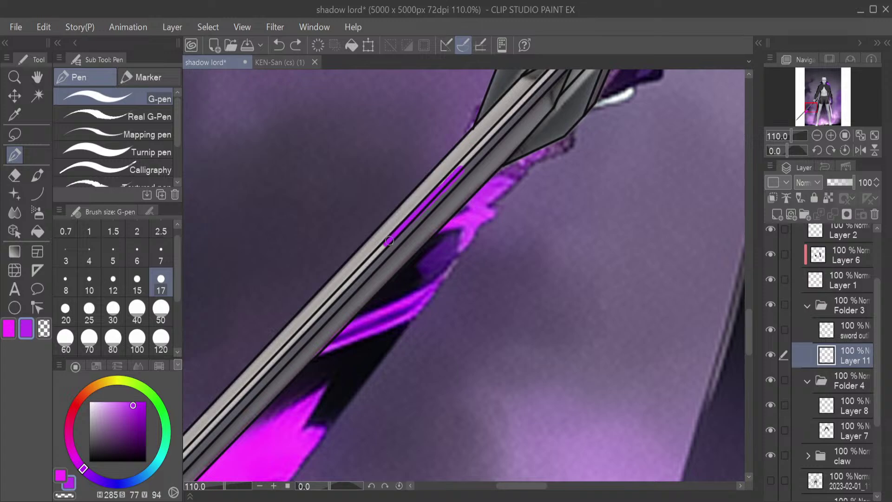
pyautogui.moveTo(474, 156); pyautogui.dragTo(435, 191)
pyautogui.hotkey('ctrl', 'z')
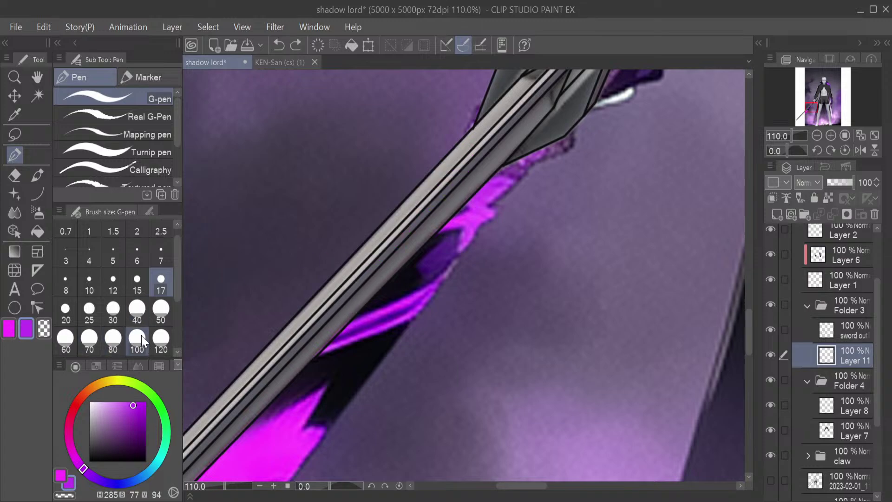
# Paint purple over the sword's upper blade, guard, handle and pommel on Layer 11 with the G-pen at size 120
pyautogui.click(161, 339)
pyautogui.moveTo(462, 171); pyautogui.dragTo(258, 397)
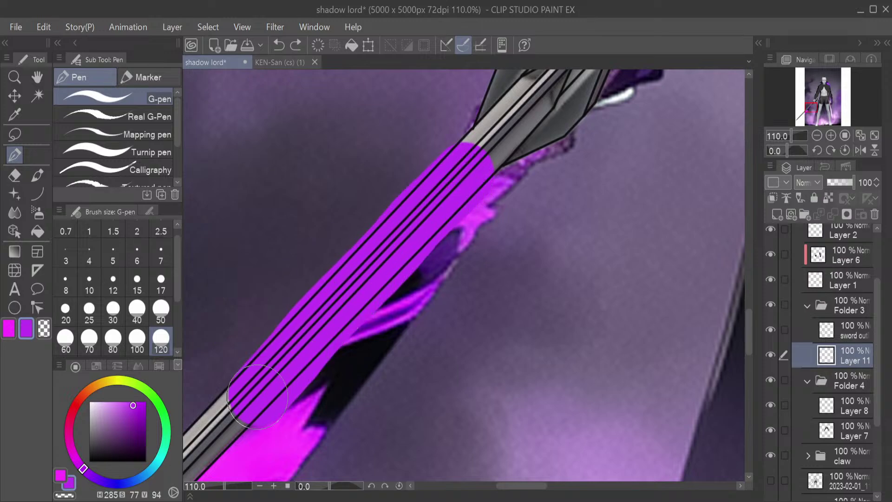
pyautogui.moveTo(746, 311); pyautogui.dragTo(746, 335)
pyautogui.scroll(5, 748, 308)
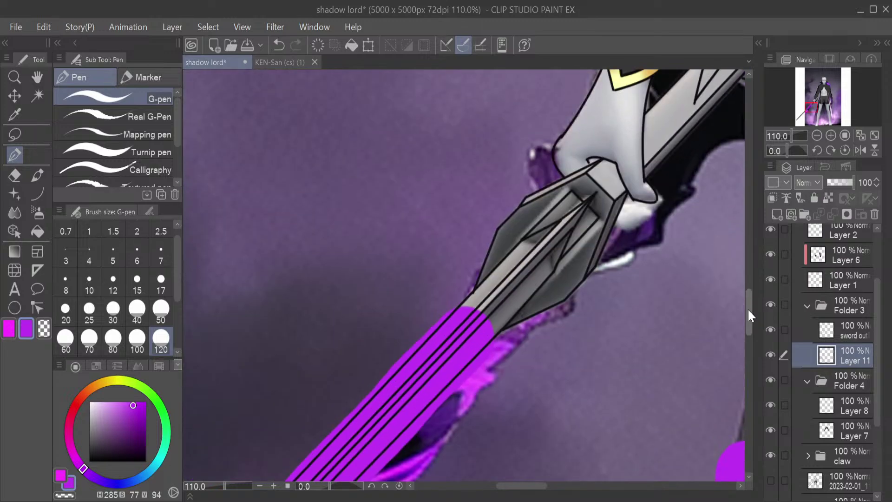
pyautogui.hotkey('ctrl', 'z')
pyautogui.moveTo(488, 276)
pyautogui.mouseDown()
pyautogui.moveTo(514, 223)
pyautogui.moveTo(581, 172)
pyautogui.moveTo(609, 166)
pyautogui.moveTo(530, 279)
pyautogui.mouseUp()
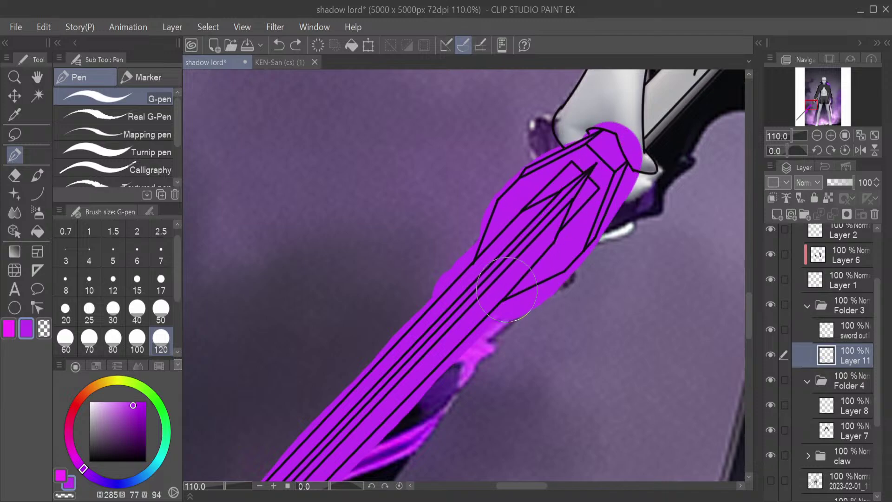
pyautogui.moveTo(811, 105); pyautogui.dragTo(817, 101)
pyautogui.moveTo(362, 292)
pyautogui.mouseDown()
pyautogui.moveTo(458, 183)
pyautogui.moveTo(452, 172)
pyautogui.moveTo(464, 152)
pyautogui.moveTo(488, 173)
pyautogui.mouseUp()
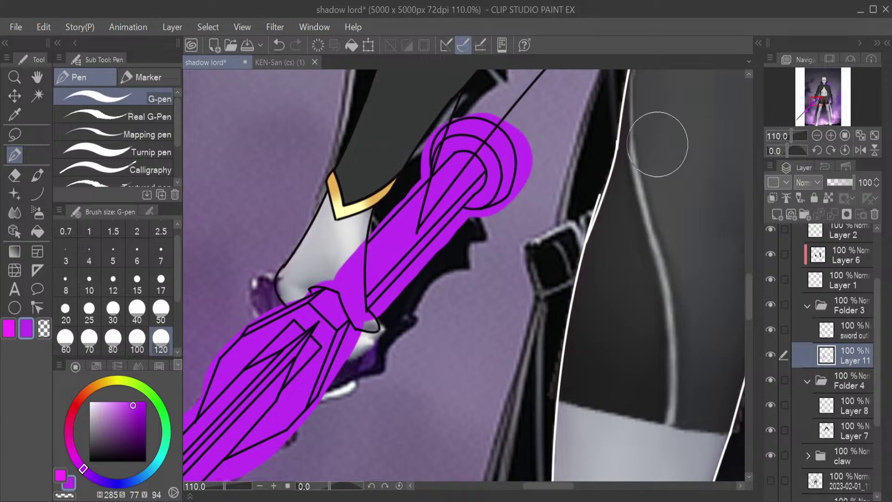
# Continue the purple base coat down the lower blade to the sword's tip
pyautogui.moveTo(817, 101); pyautogui.dragTo(804, 111)
pyautogui.moveTo(556, 212)
pyautogui.mouseDown()
pyautogui.moveTo(553, 204)
pyautogui.moveTo(493, 293)
pyautogui.moveTo(411, 339)
pyautogui.moveTo(328, 445)
pyautogui.mouseUp()
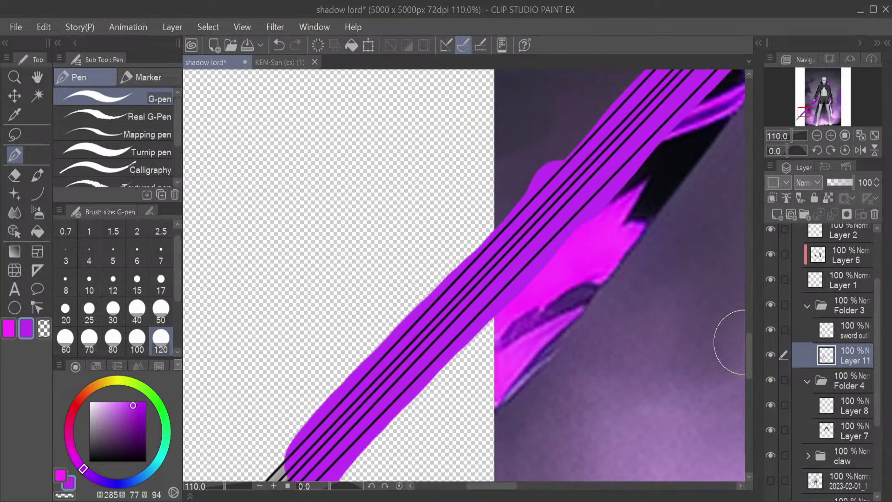
pyautogui.moveTo(748, 337); pyautogui.dragTo(748, 367)
pyautogui.moveTo(493, 486); pyautogui.dragTo(473, 486)
pyautogui.moveTo(513, 238)
pyautogui.mouseDown()
pyautogui.moveTo(400, 373)
pyautogui.moveTo(291, 467)
pyautogui.mouseUp()
# Try short magenta strokes inside the blade near the tip with the G-pen at sizes 15 and 30
pyautogui.click(8, 329)
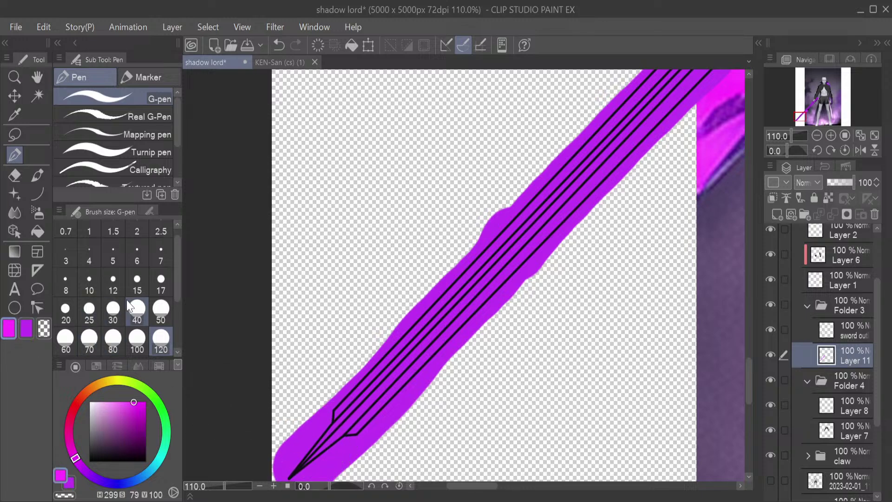
pyautogui.click(137, 281)
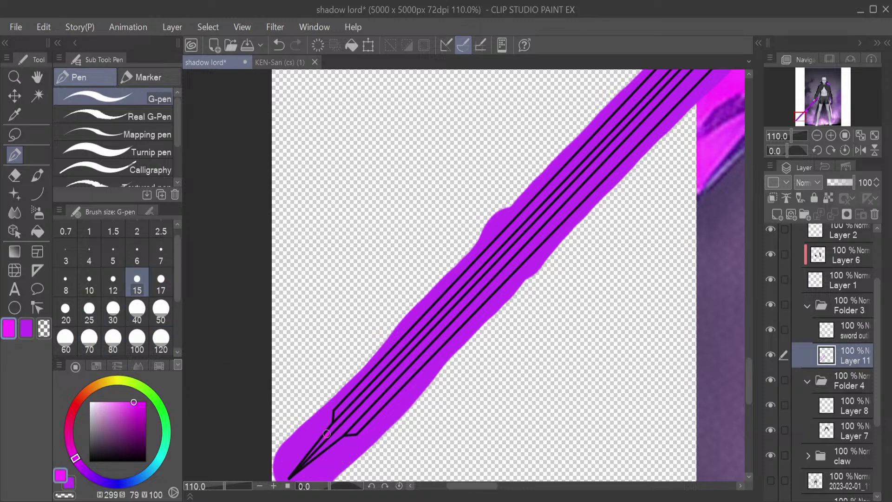
pyautogui.moveTo(328, 427); pyautogui.dragTo(348, 407)
pyautogui.hotkey('ctrl', 'z')
pyautogui.click(160, 285)
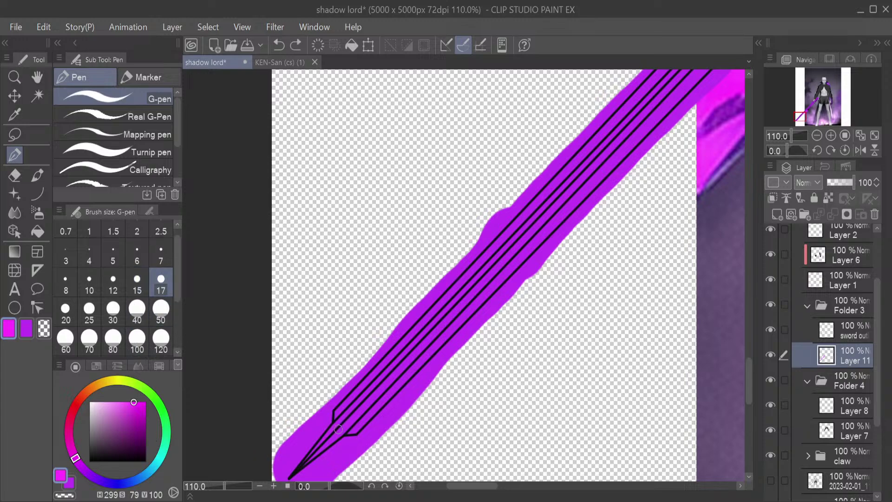
pyautogui.click(113, 284)
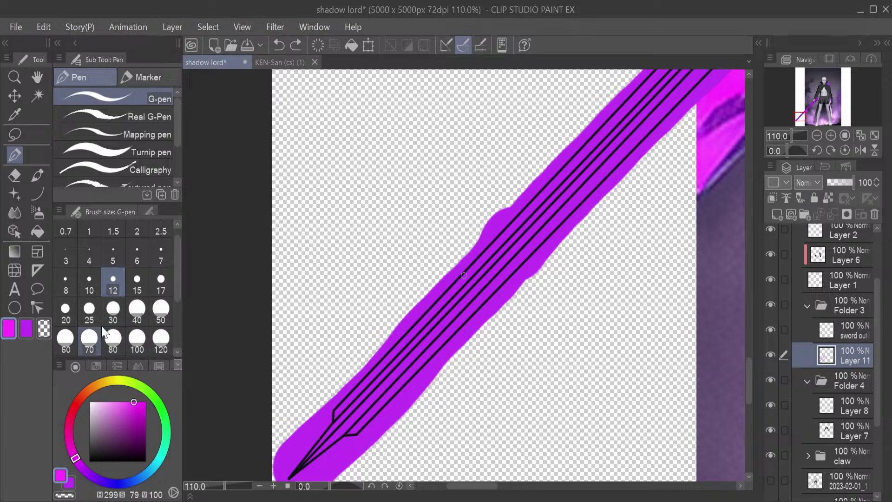
pyautogui.click(113, 311)
pyautogui.moveTo(345, 423); pyautogui.dragTo(338, 432)
pyautogui.hotkey('ctrl', 'z')
# Try magenta dabs between the blade's centre lines near the tip with the G-pen at size 40
pyautogui.click(136, 311)
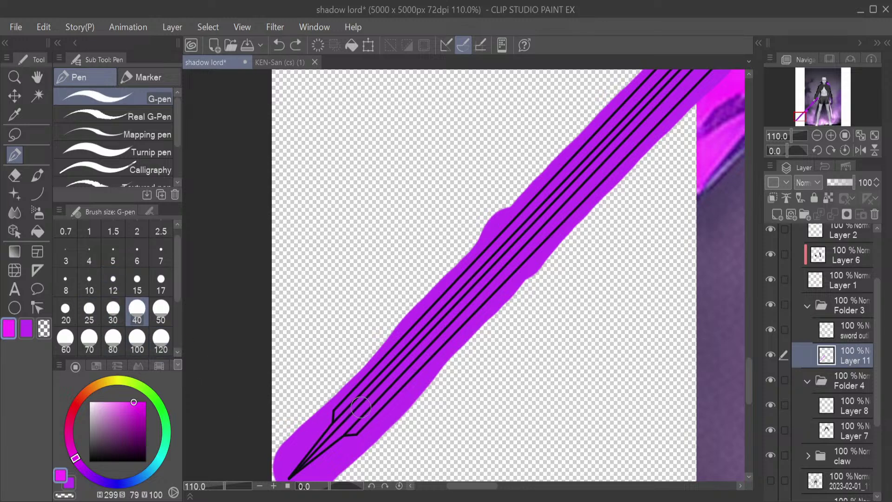
pyautogui.click(353, 417)
pyautogui.hotkey('ctrl', 'z')
pyautogui.click(349, 420)
pyautogui.hotkey('ctrl', 'z')
# Try a straight magenta line along the blade's centre from the tip to the guard with the G-pen at size 30
pyautogui.click(113, 319)
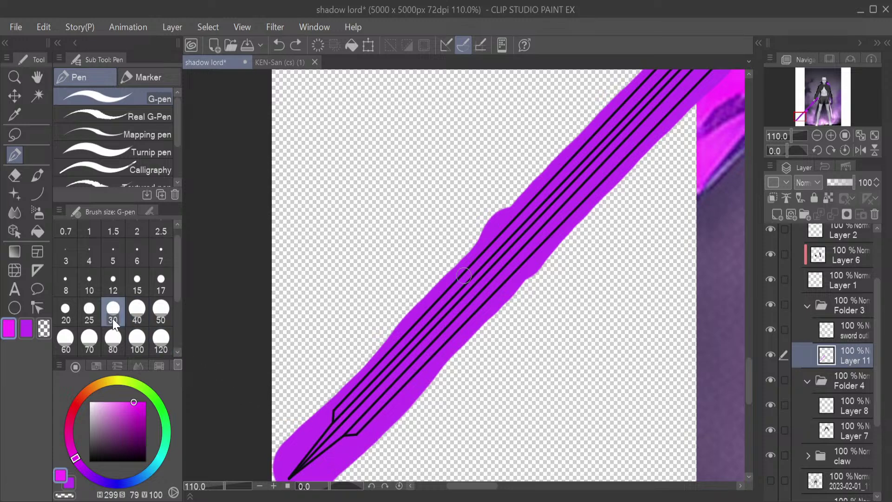
pyautogui.click(340, 424)
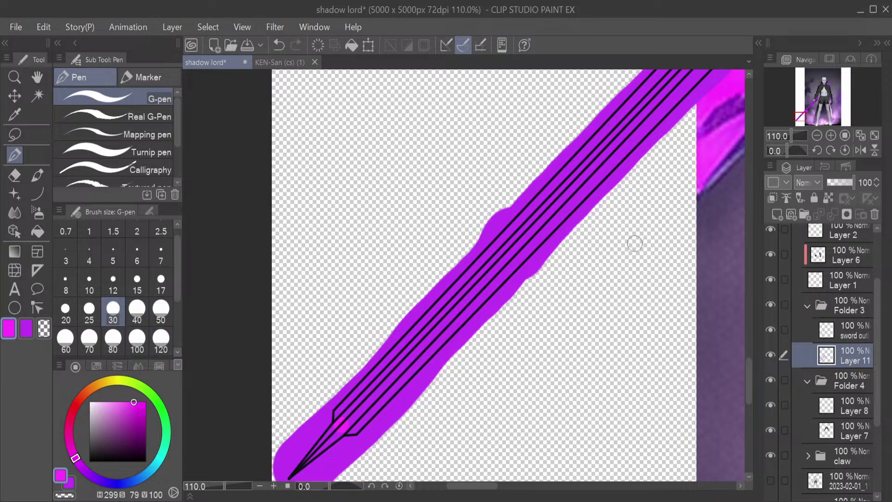
pyautogui.moveTo(800, 118); pyautogui.dragTo(811, 103)
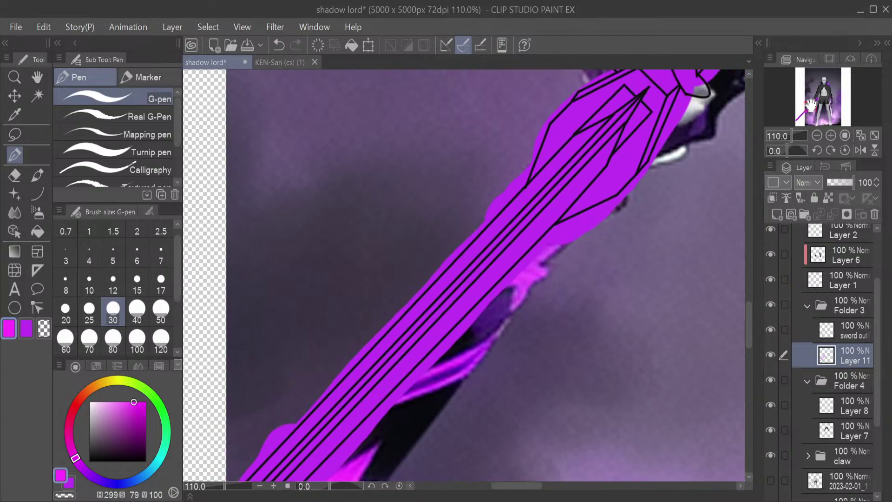
pyautogui.keyDown('shift'); pyautogui.click(596, 143); pyautogui.keyUp('shift')
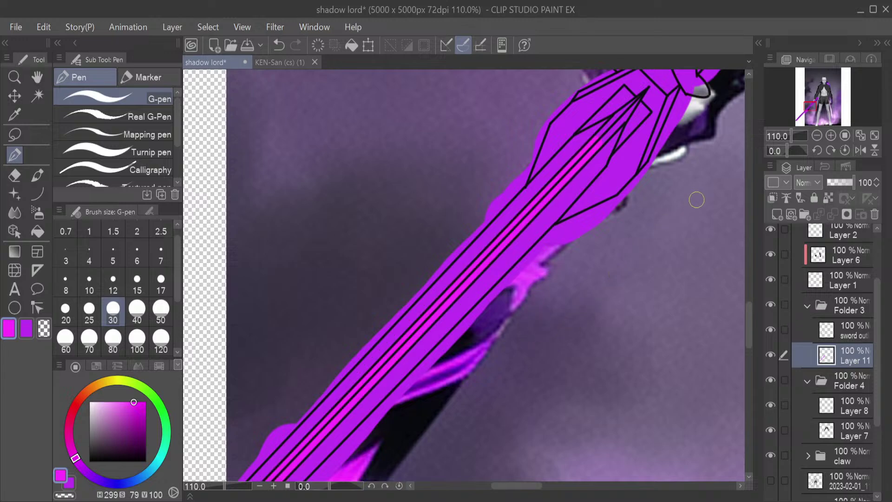
pyautogui.hotkey('ctrl', 'z')
# Set the sword outline as the reference layer and try the Hard eraser at size 120 beside the blade tip on Layer 11
pyautogui.moveTo(808, 106); pyautogui.dragTo(799, 120)
pyautogui.press('e')
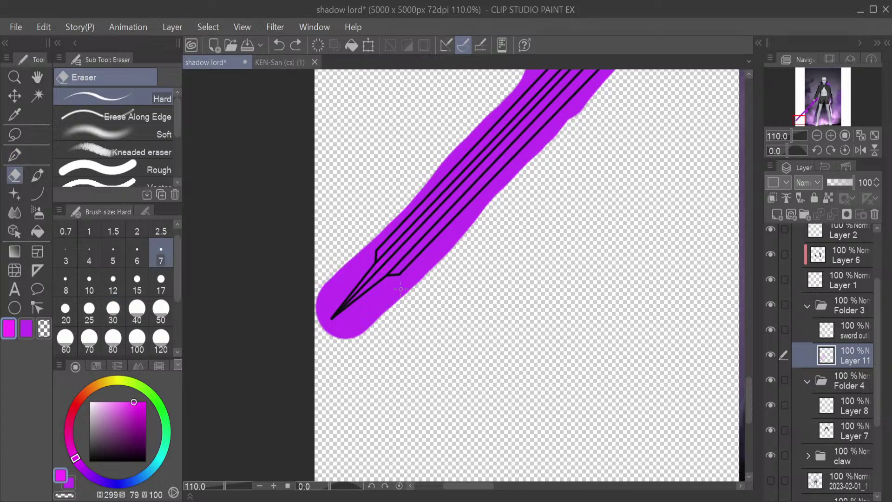
pyautogui.click(161, 338)
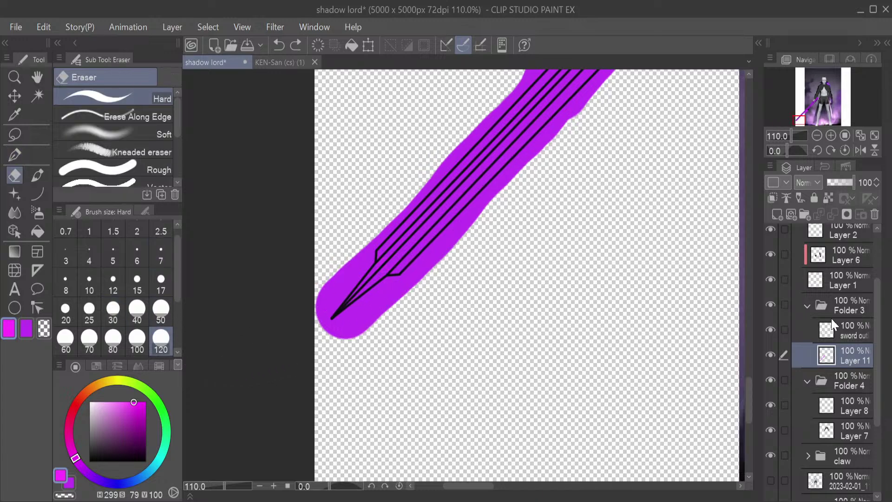
pyautogui.click(825, 335)
pyautogui.click(788, 200)
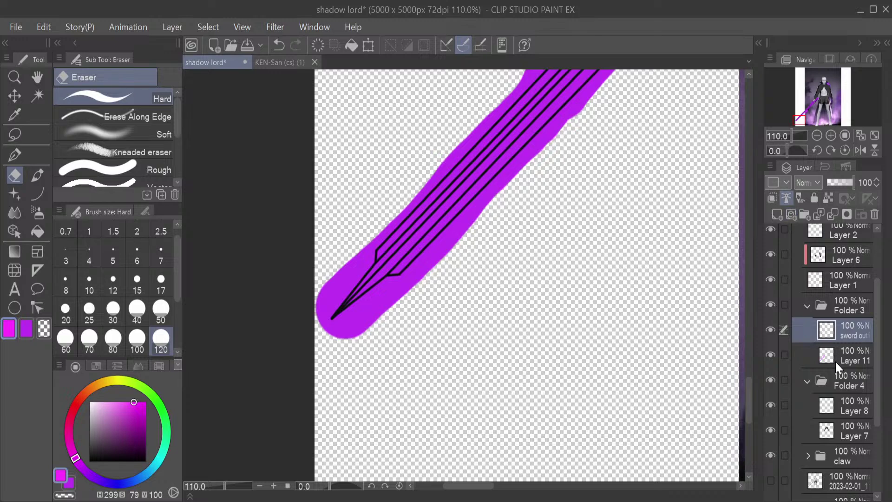
pyautogui.click(835, 360)
pyautogui.moveTo(439, 279); pyautogui.dragTo(359, 328)
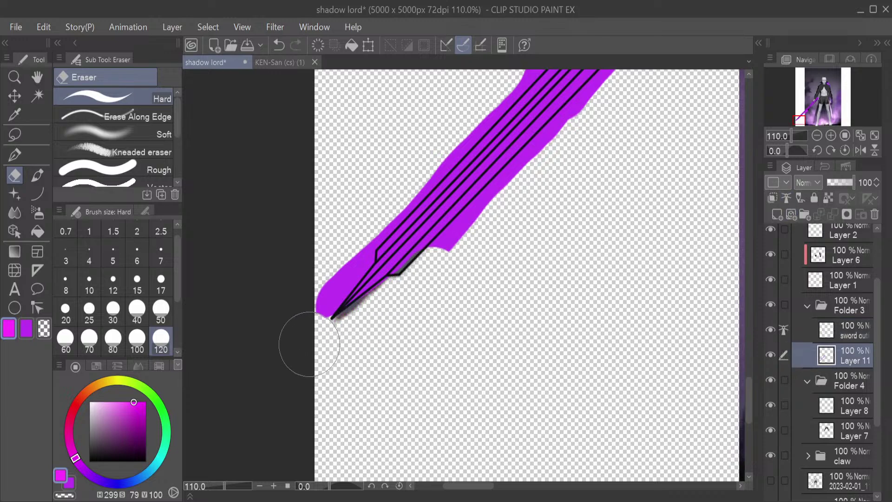
pyautogui.hotkey('ctrl', 'z')
# Trim the excess purple around the sword's tip and lower blade using Erase Along Edge at size 120
pyautogui.click(141, 117)
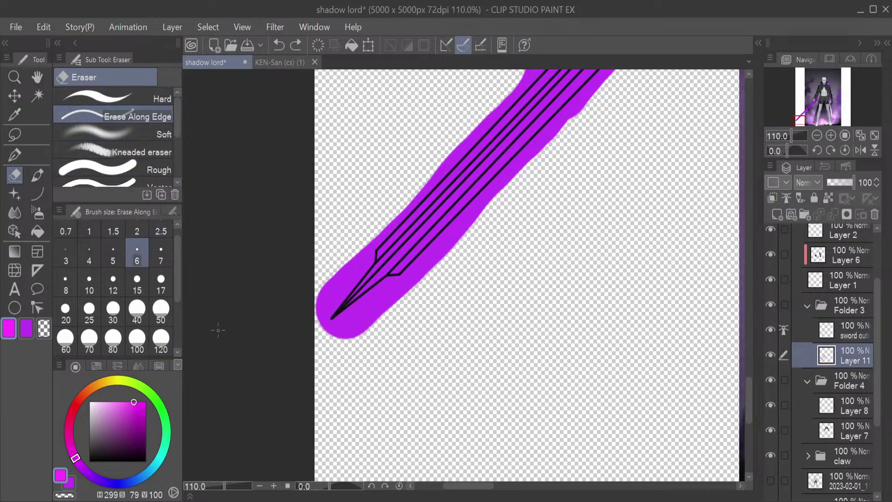
pyautogui.click(162, 313)
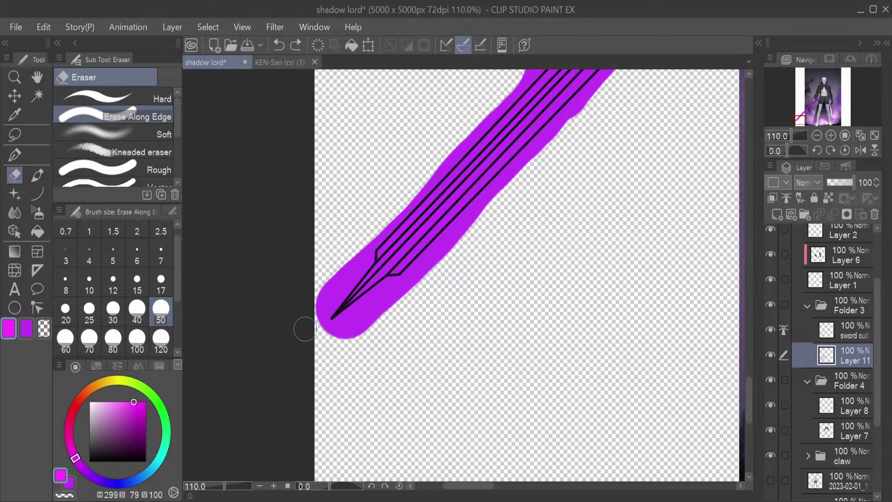
pyautogui.click(160, 344)
pyautogui.moveTo(420, 299)
pyautogui.mouseDown()
pyautogui.moveTo(330, 342)
pyautogui.moveTo(327, 293)
pyautogui.moveTo(484, 90)
pyautogui.moveTo(534, 70)
pyautogui.mouseUp()
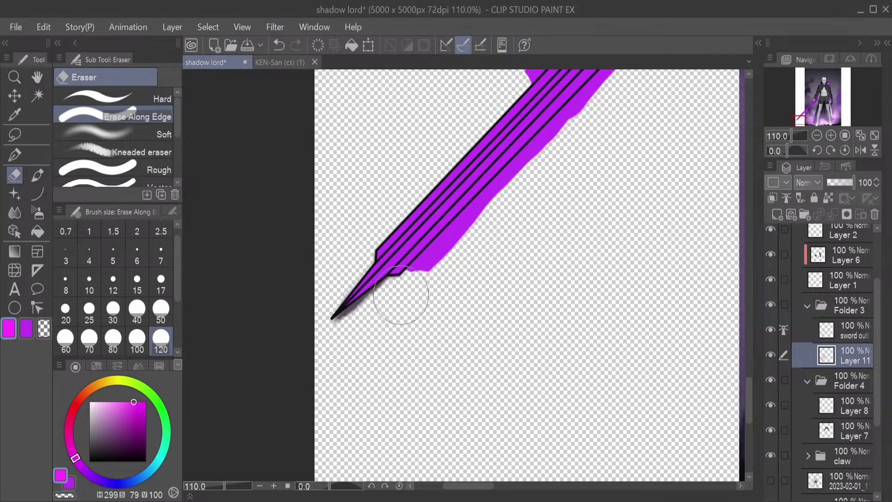
pyautogui.moveTo(401, 296)
pyautogui.mouseDown()
pyautogui.moveTo(449, 205)
pyautogui.moveTo(534, 160)
pyautogui.moveTo(607, 90)
pyautogui.mouseUp()
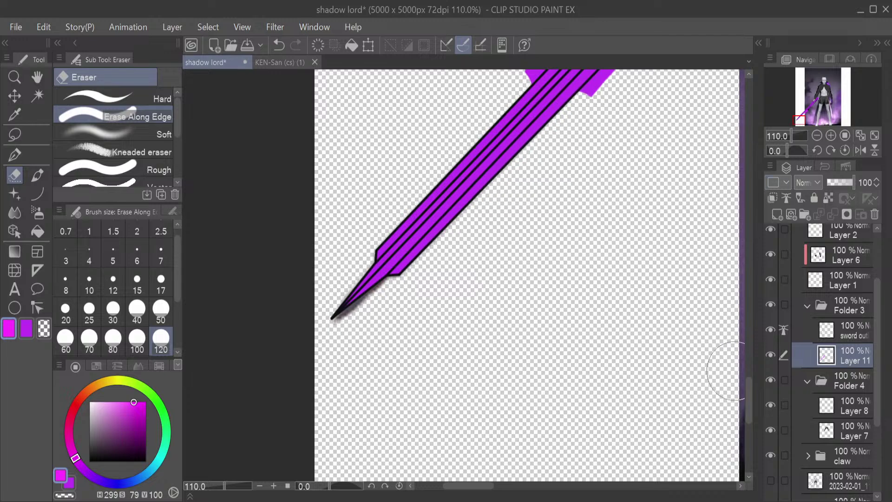
# Erase the purple overspill from both sides of the blade's middle section, following the outline
pyautogui.scroll(5, 725, 370)
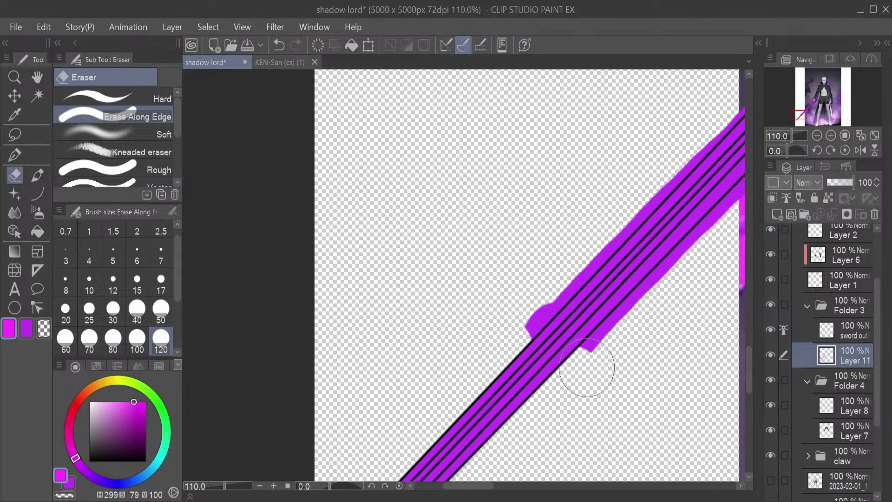
pyautogui.moveTo(587, 368); pyautogui.dragTo(730, 211)
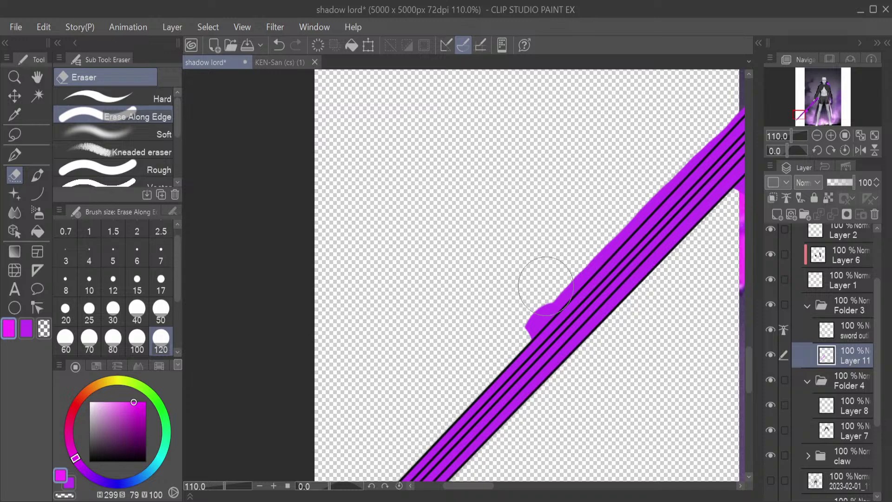
pyautogui.moveTo(546, 285)
pyautogui.mouseDown()
pyautogui.moveTo(524, 323)
pyautogui.moveTo(718, 122)
pyautogui.mouseUp()
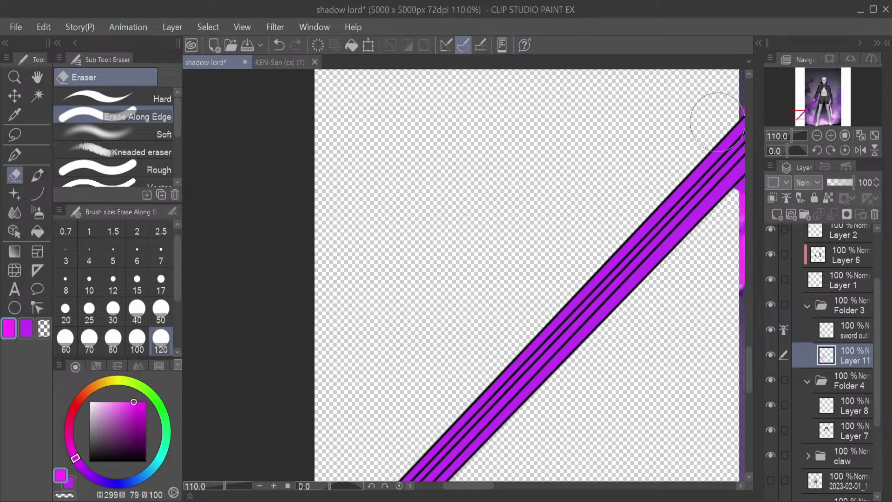
pyautogui.moveTo(484, 486); pyautogui.dragTo(501, 485)
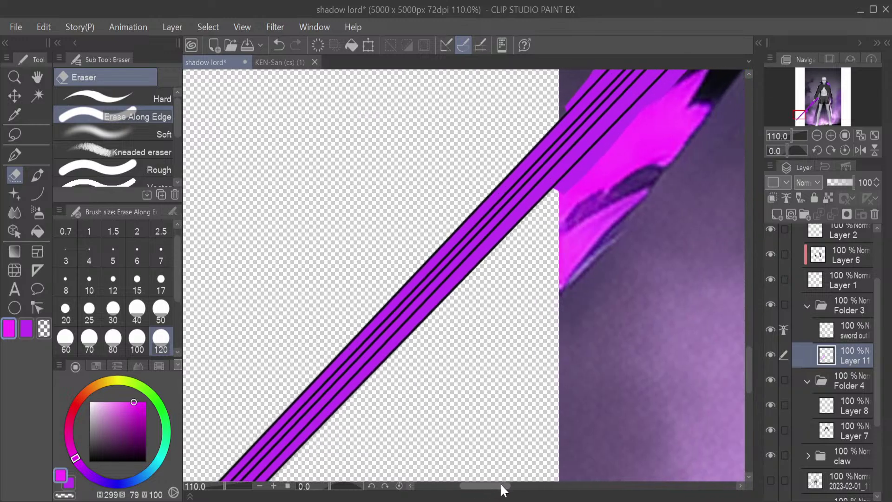
pyautogui.moveTo(748, 350); pyautogui.dragTo(746, 336)
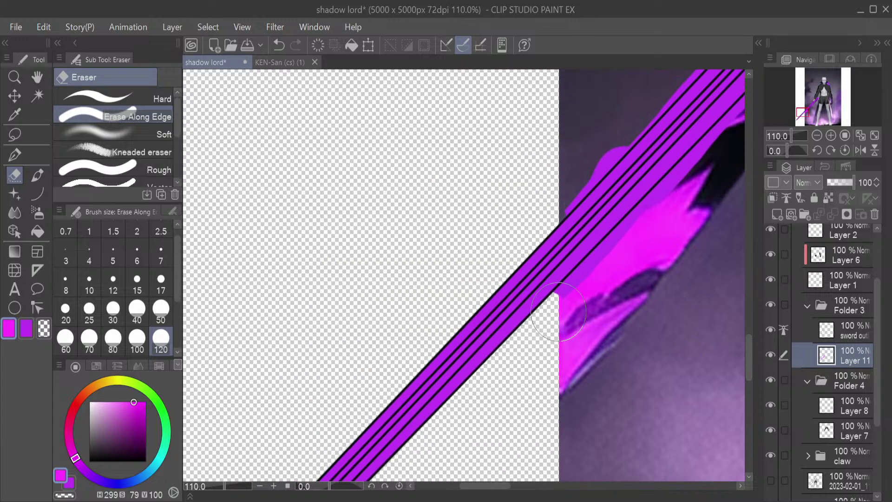
pyautogui.moveTo(557, 312)
pyautogui.mouseDown()
pyautogui.moveTo(578, 267)
pyautogui.moveTo(711, 151)
pyautogui.mouseUp()
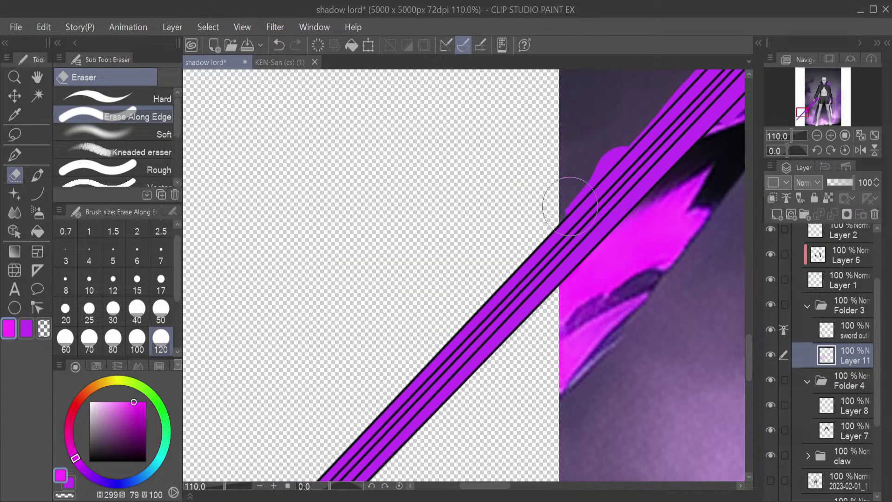
pyautogui.moveTo(570, 206)
pyautogui.mouseDown()
pyautogui.moveTo(583, 161)
pyautogui.moveTo(657, 98)
pyautogui.moveTo(673, 93)
pyautogui.moveTo(687, 104)
pyautogui.mouseUp()
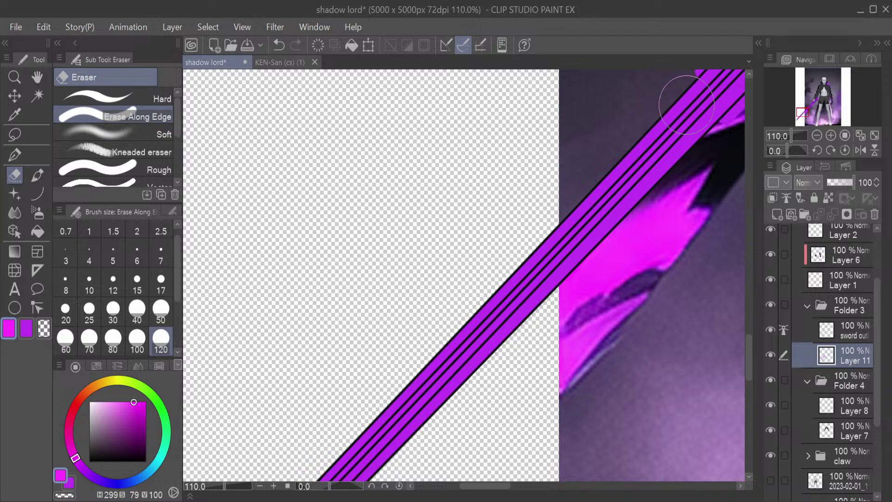
# Erase the purple overspill along both sides of the upper blade and the guard's lower edge
pyautogui.moveTo(802, 110); pyautogui.dragTo(810, 105)
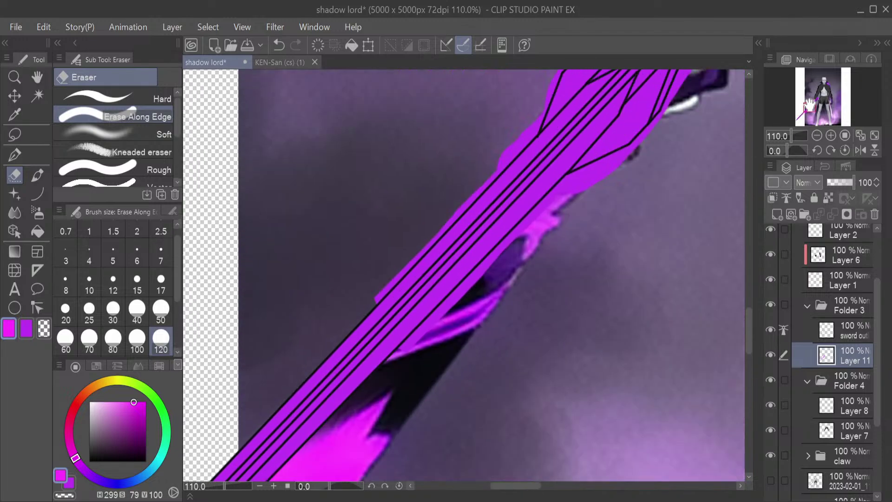
pyautogui.moveTo(429, 348)
pyautogui.mouseDown()
pyautogui.moveTo(410, 351)
pyautogui.moveTo(570, 196)
pyautogui.moveTo(677, 124)
pyautogui.mouseUp()
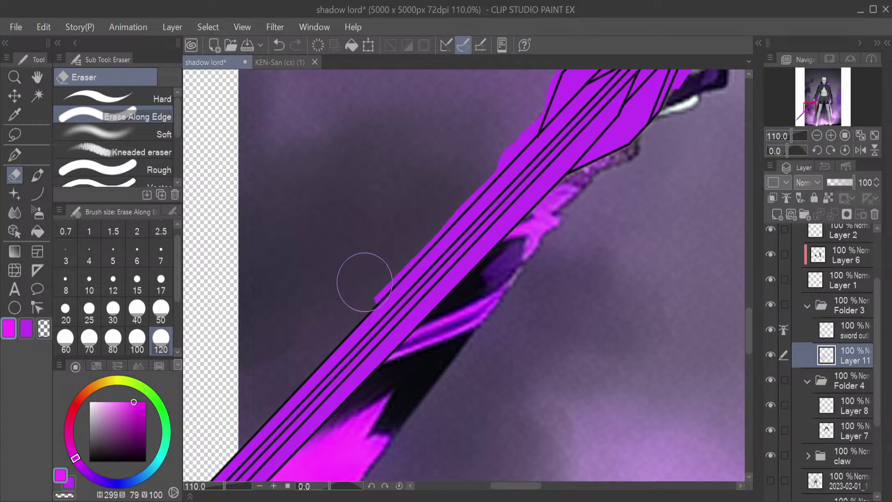
pyautogui.moveTo(365, 282); pyautogui.dragTo(524, 125)
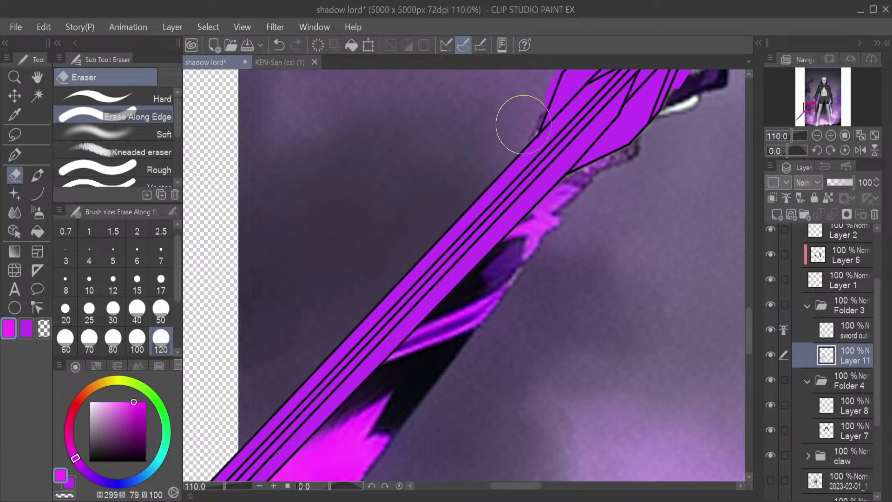
# Erase the purple fill that spills outside the outline of the sword's guard below the hand
pyautogui.scroll(2, 748, 309)
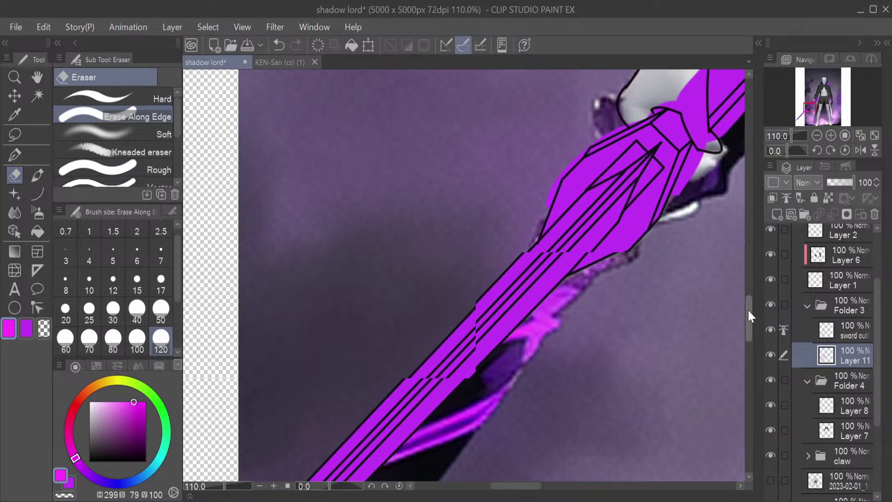
pyautogui.scroll(3, 748, 308)
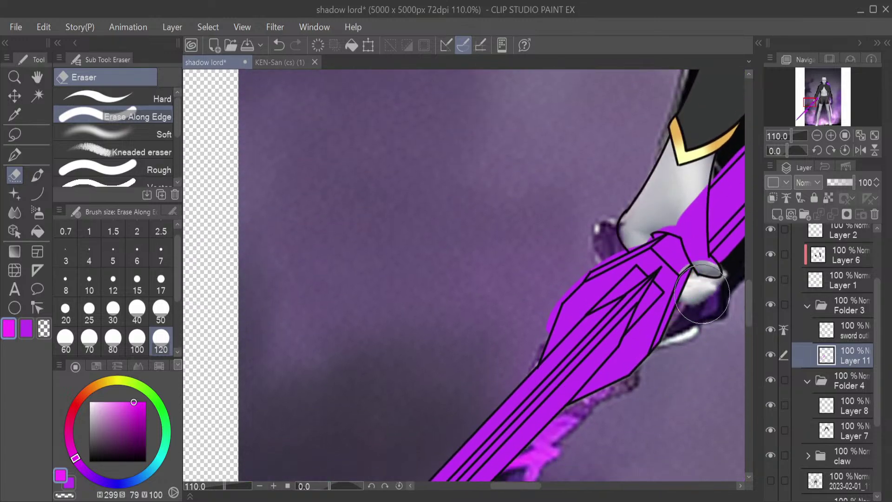
pyautogui.moveTo(522, 319)
pyautogui.mouseDown()
pyautogui.moveTo(579, 256)
pyautogui.moveTo(656, 216)
pyautogui.moveTo(675, 213)
pyautogui.moveTo(708, 275)
pyautogui.mouseUp()
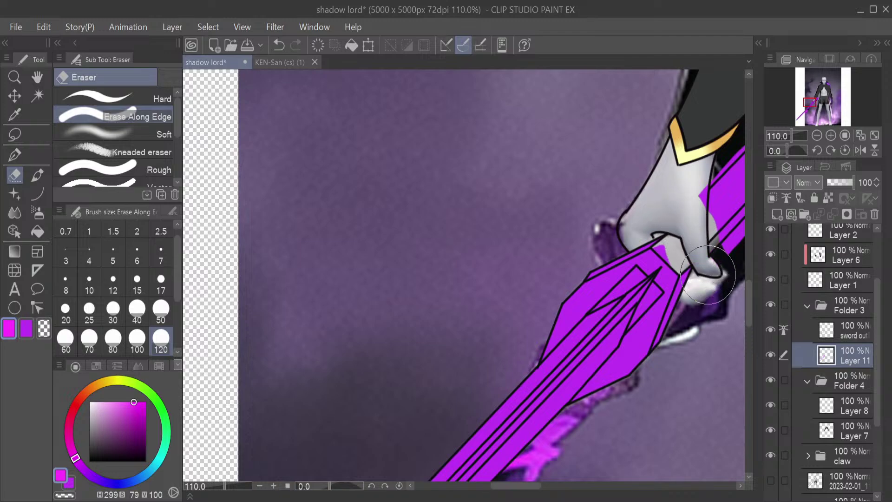
pyautogui.hotkey('ctrl', 'z')
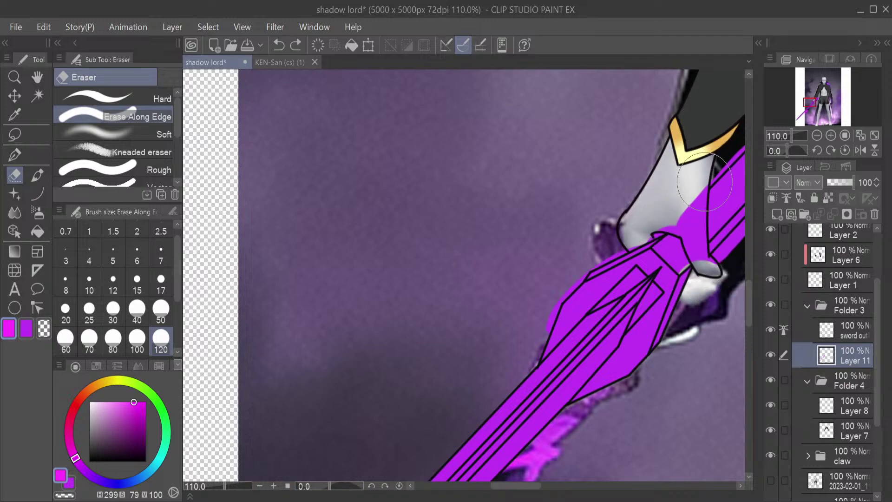
pyautogui.moveTo(528, 299)
pyautogui.mouseDown()
pyautogui.moveTo(588, 250)
pyautogui.moveTo(646, 216)
pyautogui.mouseUp()
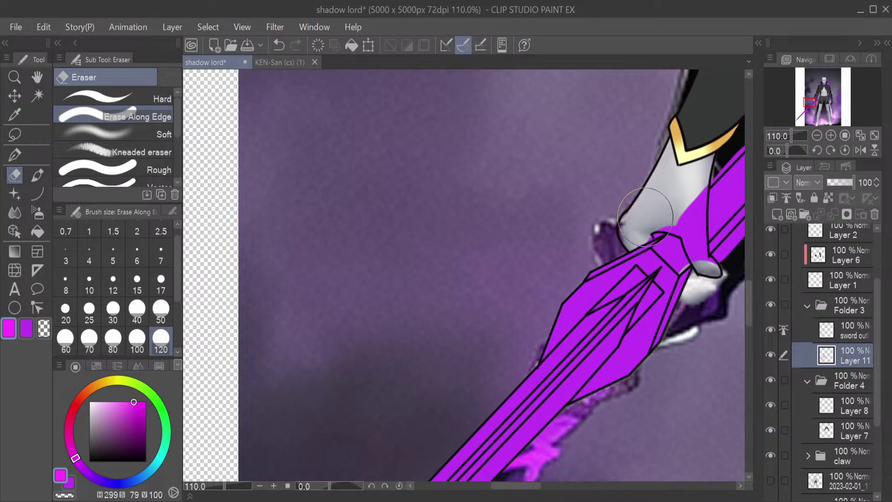
# Erase the excess purple outside the outline of the sword's rounded pommel and upper grip
pyautogui.moveTo(809, 103); pyautogui.dragTo(815, 98)
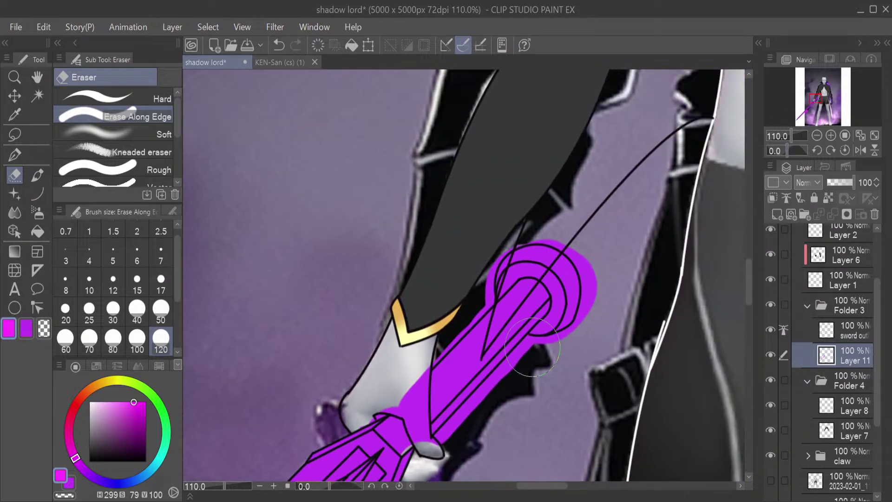
pyautogui.moveTo(533, 346)
pyautogui.mouseDown()
pyautogui.moveTo(465, 434)
pyautogui.moveTo(485, 425)
pyautogui.moveTo(588, 307)
pyautogui.moveTo(590, 269)
pyautogui.moveTo(574, 246)
pyautogui.moveTo(515, 219)
pyautogui.moveTo(486, 244)
pyautogui.moveTo(476, 283)
pyautogui.moveTo(446, 321)
pyautogui.moveTo(434, 358)
pyautogui.moveTo(504, 278)
pyautogui.moveTo(474, 286)
pyautogui.moveTo(484, 256)
pyautogui.moveTo(460, 319)
pyautogui.moveTo(439, 340)
pyautogui.moveTo(458, 325)
pyautogui.moveTo(441, 337)
pyautogui.mouseUp()
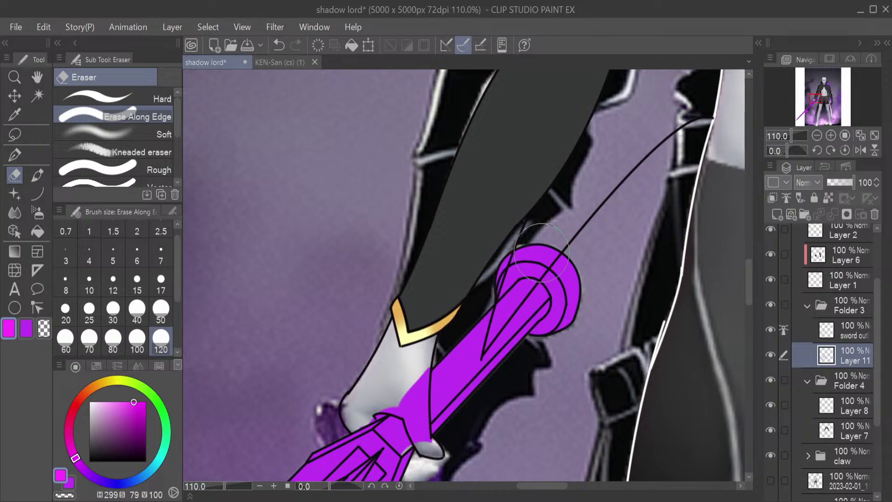
# Erase the purple fill covering the hand and fingers where they hold the grip
pyautogui.moveTo(749, 267); pyautogui.dragTo(749, 283)
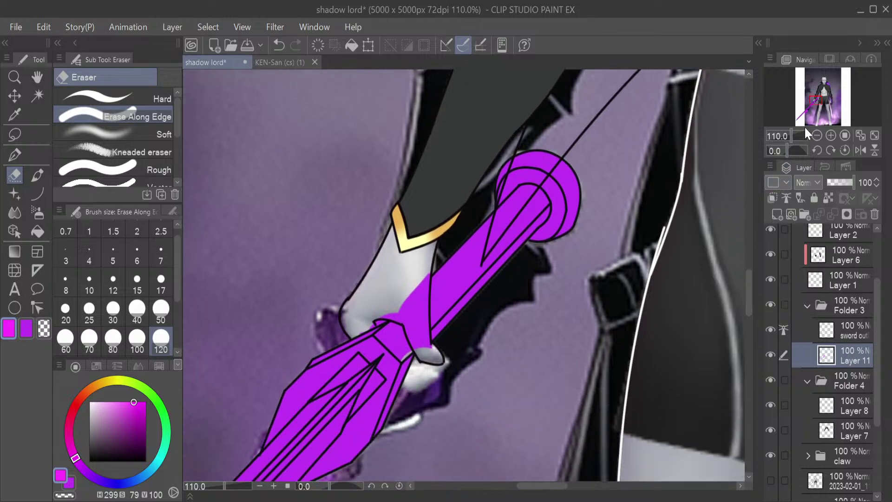
pyautogui.moveTo(806, 129)
pyautogui.mouseDown()
pyautogui.moveTo(801, 113)
pyautogui.moveTo(796, 133)
pyautogui.mouseUp()
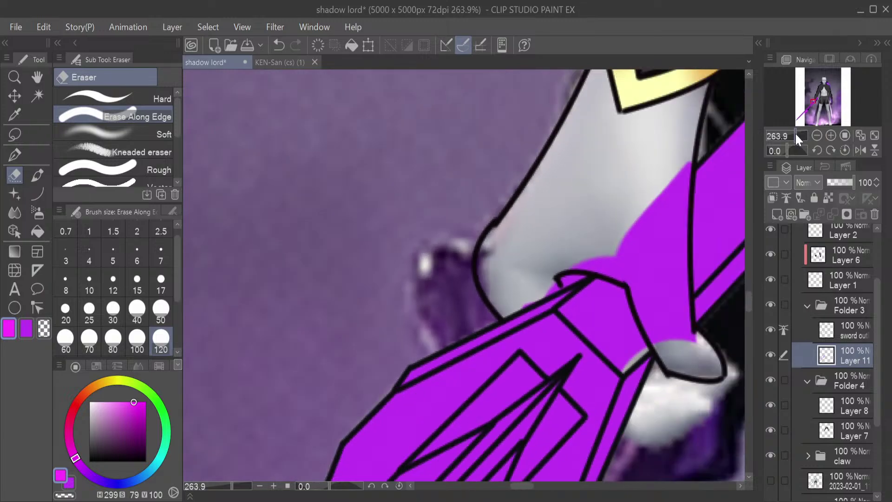
pyautogui.moveTo(514, 269)
pyautogui.mouseDown()
pyautogui.moveTo(592, 234)
pyautogui.moveTo(586, 249)
pyautogui.moveTo(630, 270)
pyautogui.mouseUp()
pyautogui.hotkey('ctrl', 'z')
pyautogui.moveTo(654, 316)
pyautogui.mouseDown()
pyautogui.moveTo(625, 240)
pyautogui.moveTo(634, 242)
pyautogui.moveTo(647, 166)
pyautogui.moveTo(643, 282)
pyautogui.moveTo(642, 233)
pyautogui.moveTo(643, 270)
pyautogui.moveTo(632, 230)
pyautogui.mouseUp()
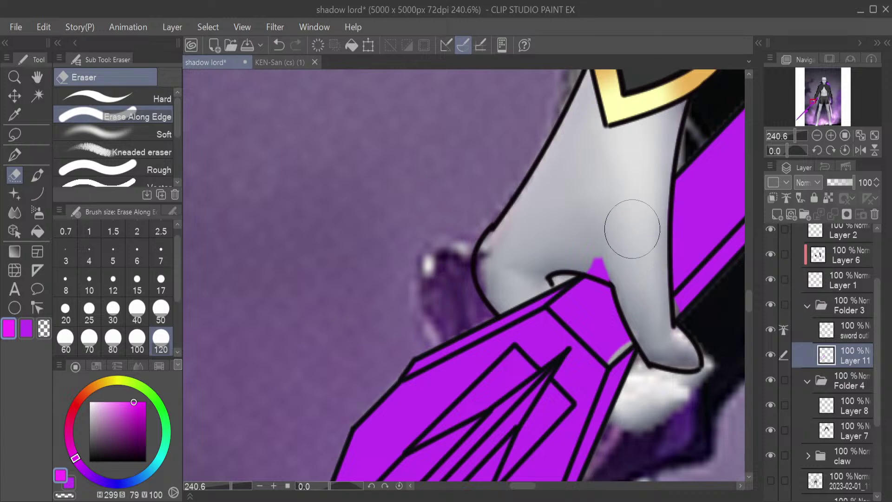
# Erase the leftover purple patch between the fingers above the guard with the eraser at sizes 7 and 17
pyautogui.click(153, 263)
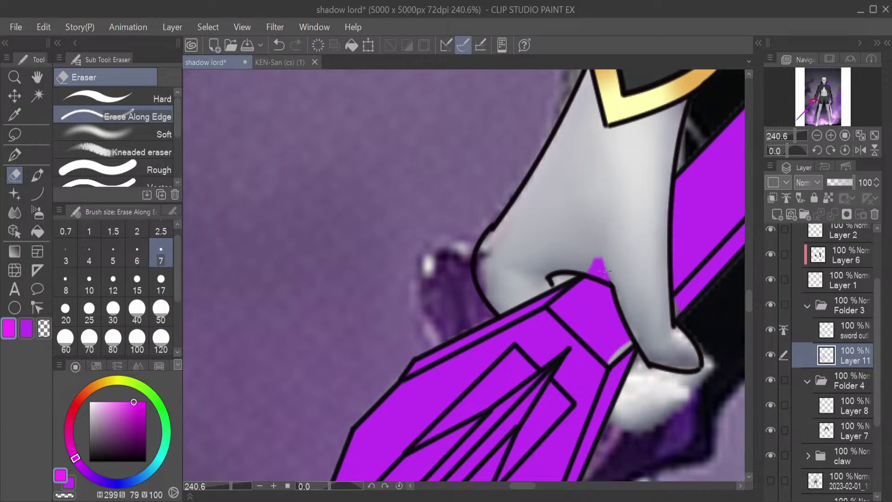
pyautogui.moveTo(605, 271)
pyautogui.mouseDown()
pyautogui.moveTo(587, 260)
pyautogui.moveTo(601, 255)
pyautogui.moveTo(575, 248)
pyautogui.moveTo(588, 248)
pyautogui.moveTo(581, 241)
pyautogui.moveTo(609, 279)
pyautogui.moveTo(582, 270)
pyautogui.moveTo(605, 271)
pyautogui.mouseUp()
pyautogui.click(161, 283)
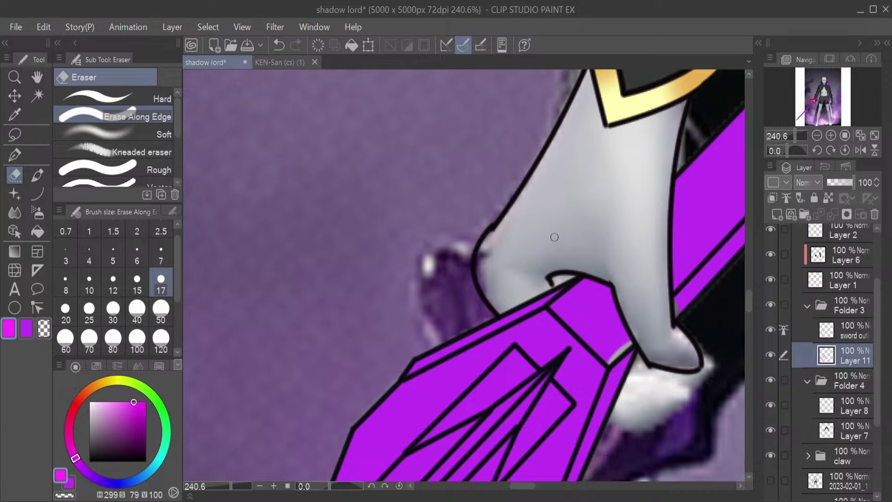
# Fill the small gap in the guard beside the fingertip with the sword's purple using the G-pen at size 15
pyautogui.hscroll(1, 531, 487)
pyautogui.moveTo(531, 485); pyautogui.dragTo(537, 485)
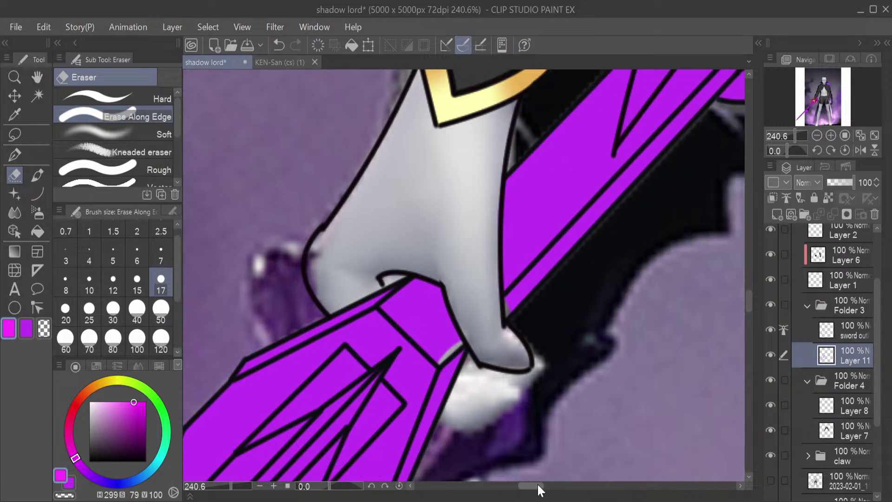
pyautogui.click(15, 155)
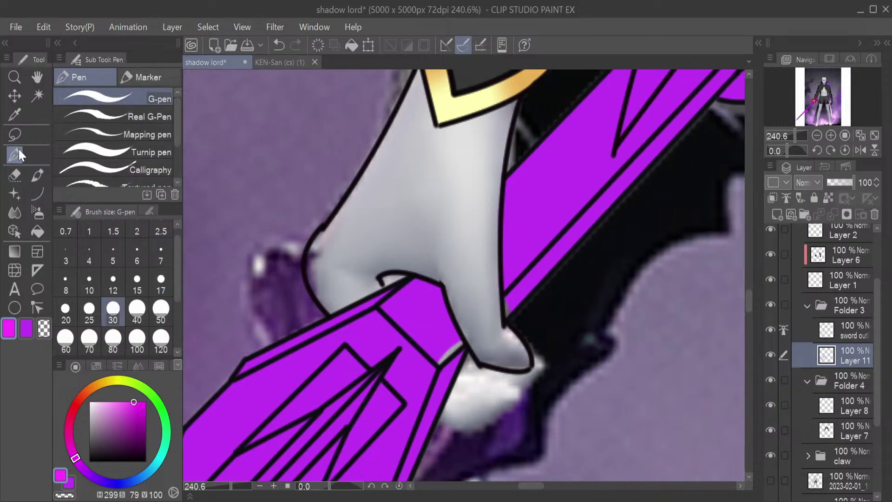
pyautogui.click(113, 256)
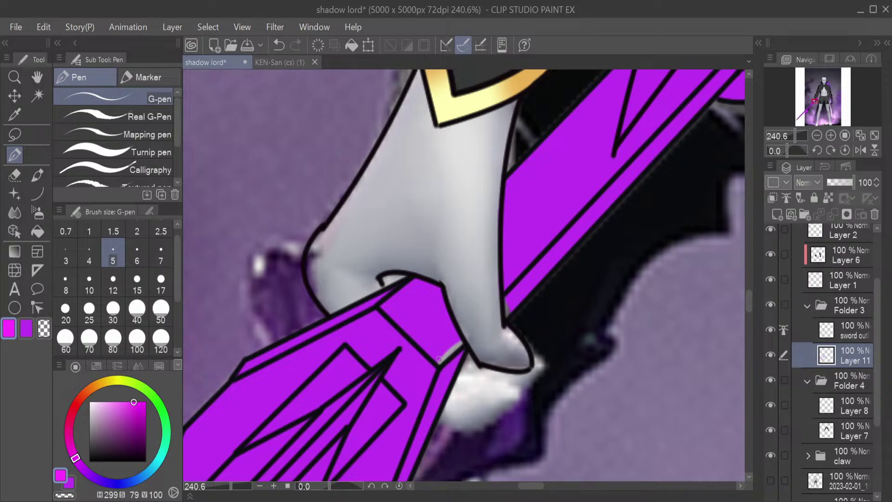
pyautogui.moveTo(440, 352); pyautogui.dragTo(439, 369)
pyautogui.hotkey('ctrl', 'z')
pyautogui.keyDown('alt'); pyautogui.click(426, 338); pyautogui.keyUp('alt')
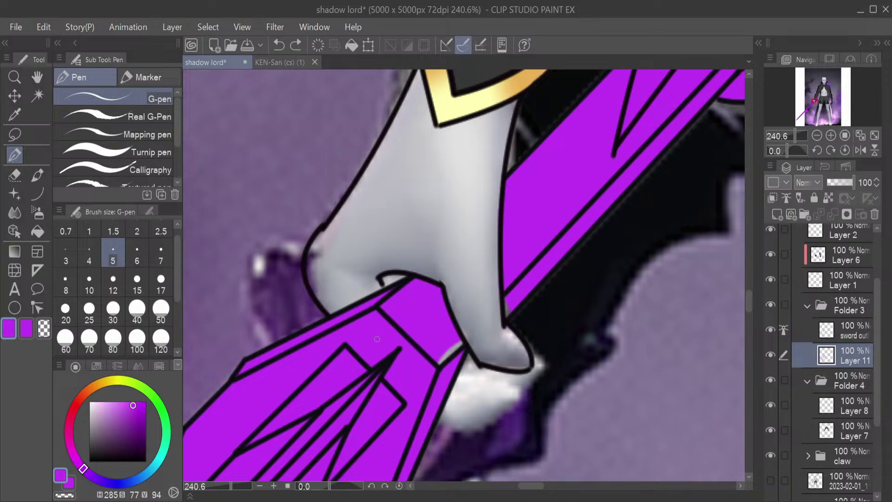
pyautogui.click(137, 278)
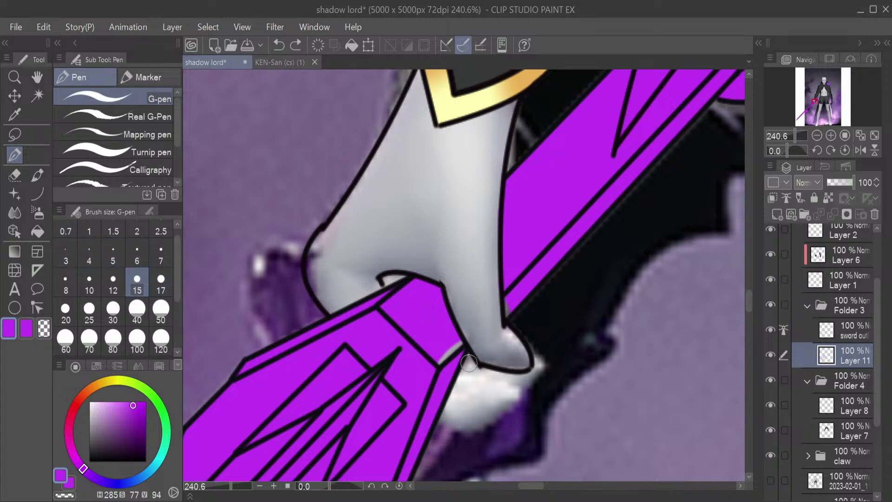
pyautogui.moveTo(455, 345); pyautogui.dragTo(464, 338)
pyautogui.click(161, 256)
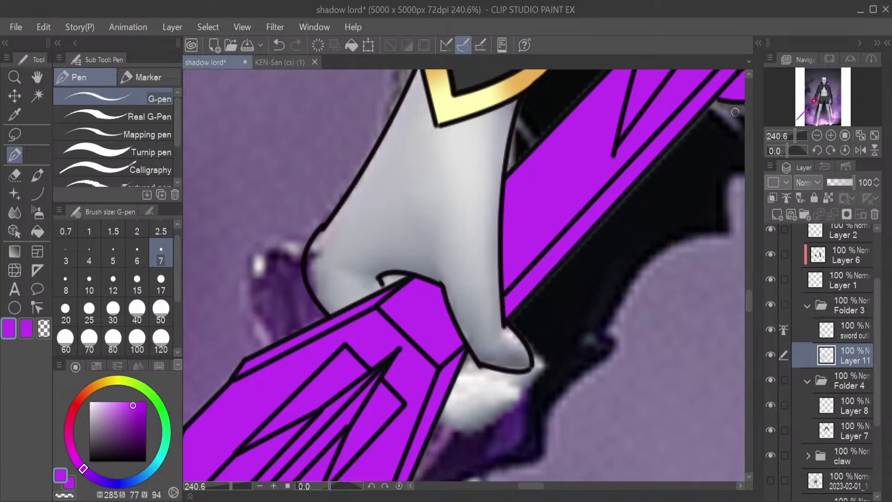
# Sample the bright magenta from the artwork and add a new layer above Layer 11, clipped to it
pyautogui.moveTo(816, 99); pyautogui.dragTo(818, 103)
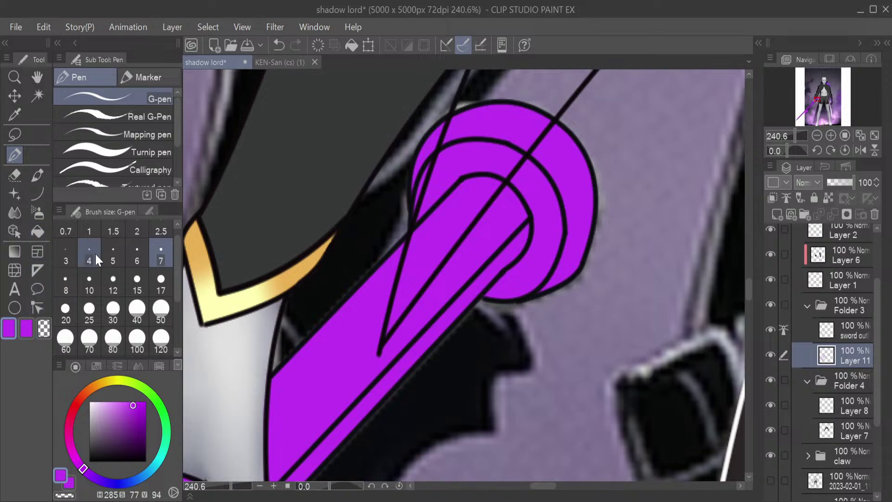
pyautogui.moveTo(819, 98); pyautogui.dragTo(813, 103)
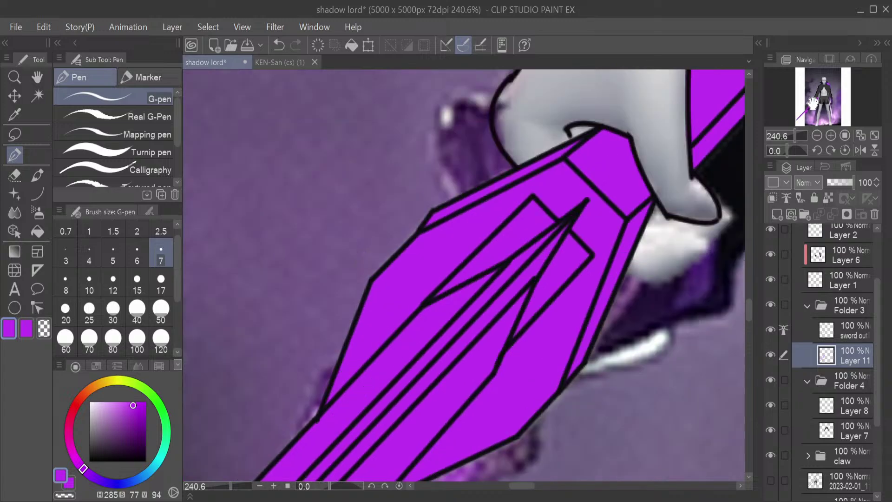
pyautogui.moveTo(801, 134); pyautogui.dragTo(787, 136)
pyautogui.keyDown('alt'); pyautogui.click(334, 446); pyautogui.keyUp('alt')
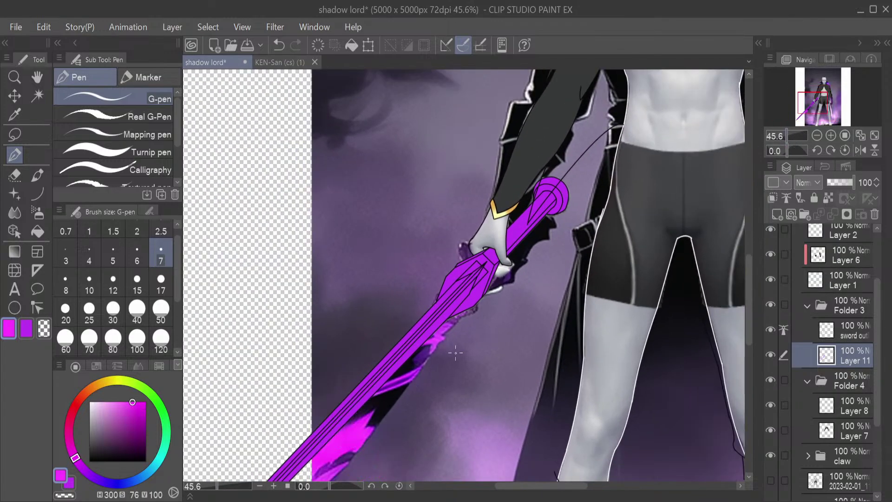
pyautogui.moveTo(785, 141); pyautogui.dragTo(793, 147)
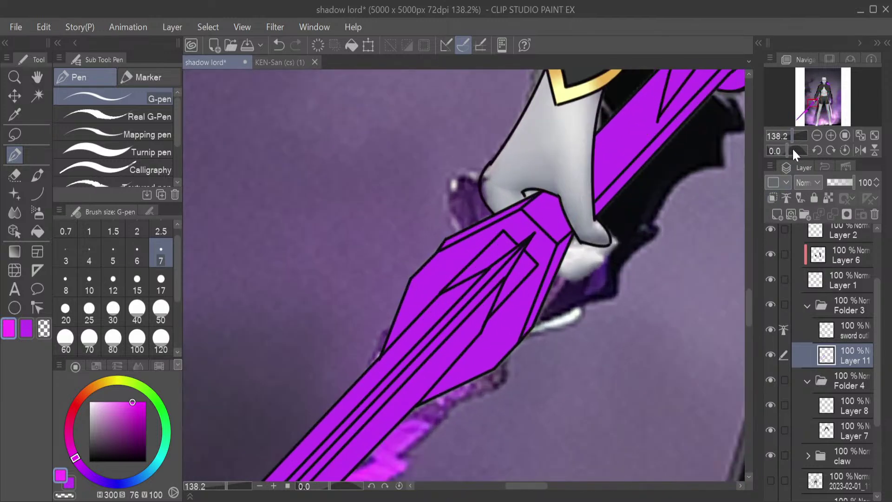
pyautogui.click(777, 215)
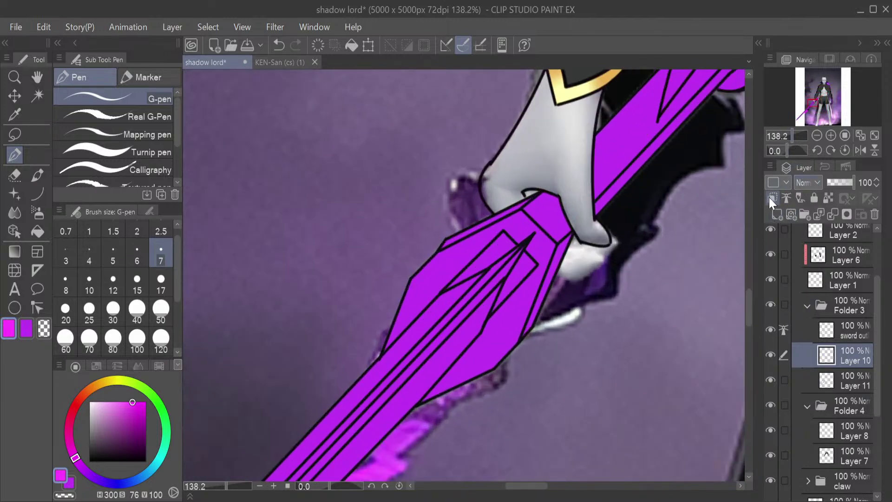
# Paint the central stripes of the sword's guard magenta with the G-pen, using size 7 for the tip and 30 below
pyautogui.moveTo(795, 135); pyautogui.dragTo(798, 134)
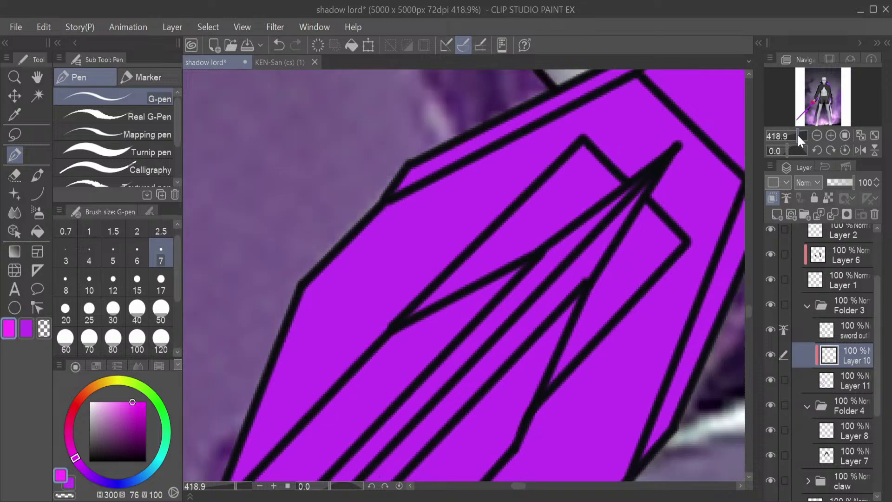
pyautogui.moveTo(547, 260)
pyautogui.mouseDown()
pyautogui.moveTo(618, 195)
pyautogui.moveTo(563, 275)
pyautogui.moveTo(580, 248)
pyautogui.moveTo(570, 270)
pyautogui.moveTo(509, 328)
pyautogui.moveTo(559, 270)
pyautogui.moveTo(499, 326)
pyautogui.moveTo(554, 260)
pyautogui.moveTo(496, 316)
pyautogui.moveTo(531, 262)
pyautogui.mouseUp()
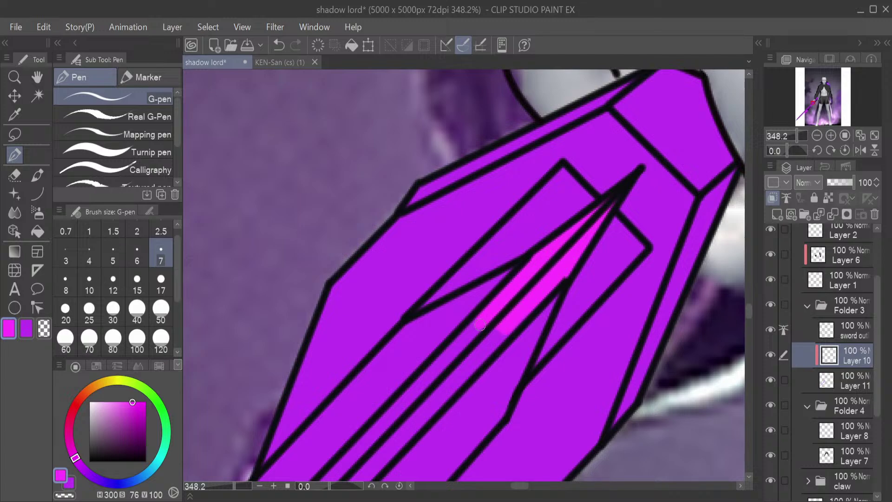
pyautogui.click(113, 309)
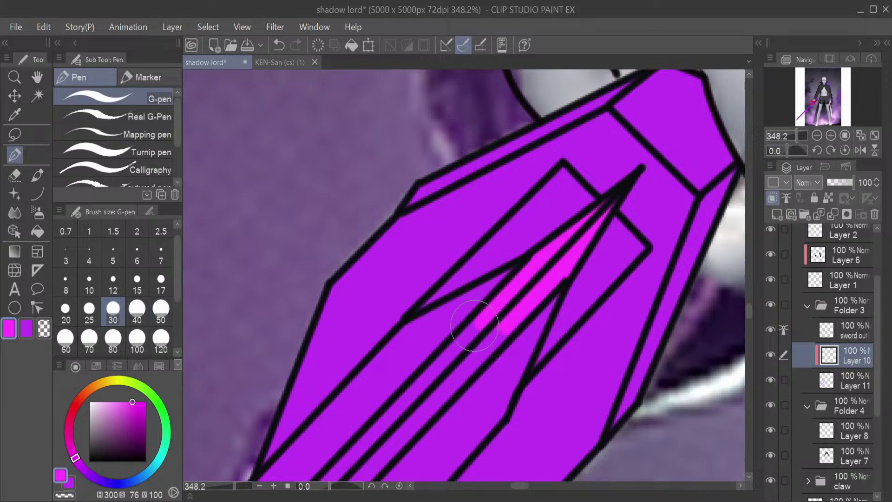
pyautogui.moveTo(494, 321); pyautogui.dragTo(421, 400)
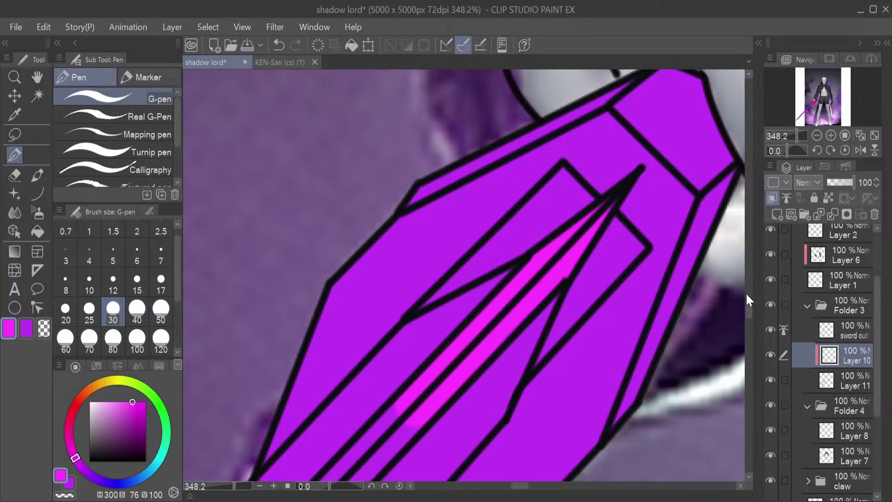
# Extend the magenta central stripes from the guard down the upper blade with straight G-pen strokes at size 30, past the background image's edge
pyautogui.scroll(-5, 746, 307)
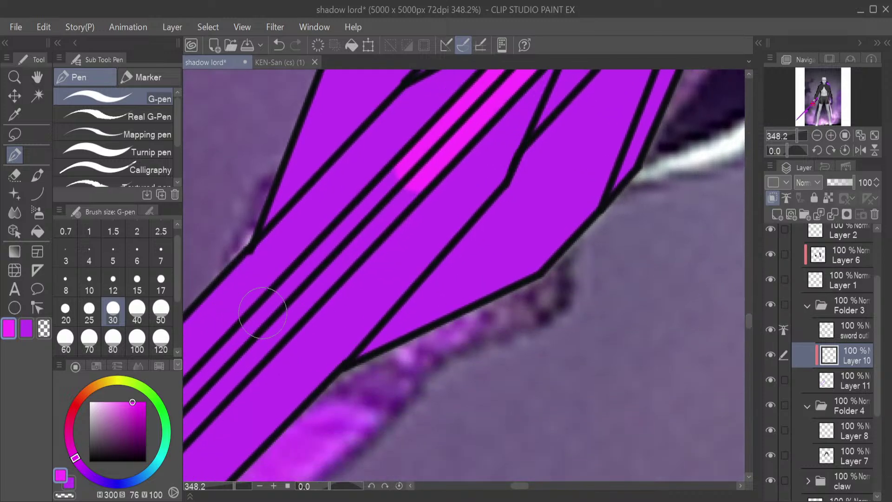
pyautogui.keyDown('shift'); pyautogui.click(290, 302); pyautogui.keyUp('shift')
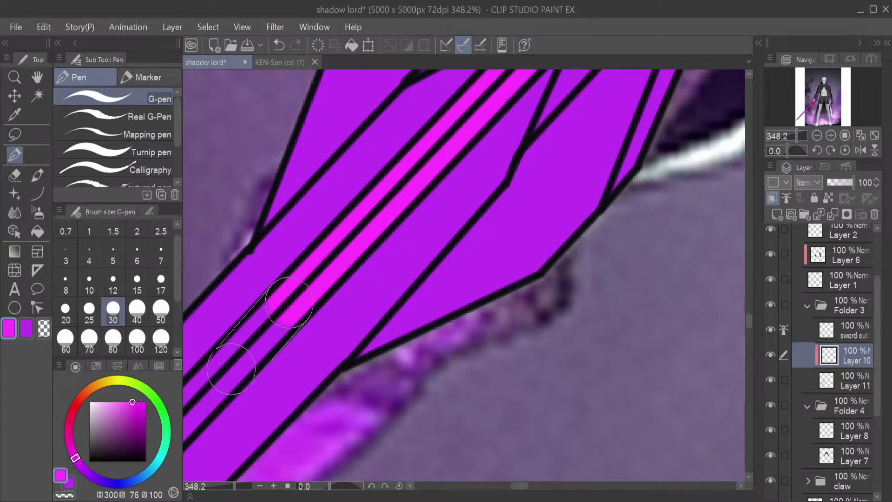
pyautogui.keyDown('shift'); pyautogui.click(198, 393); pyautogui.keyUp('shift')
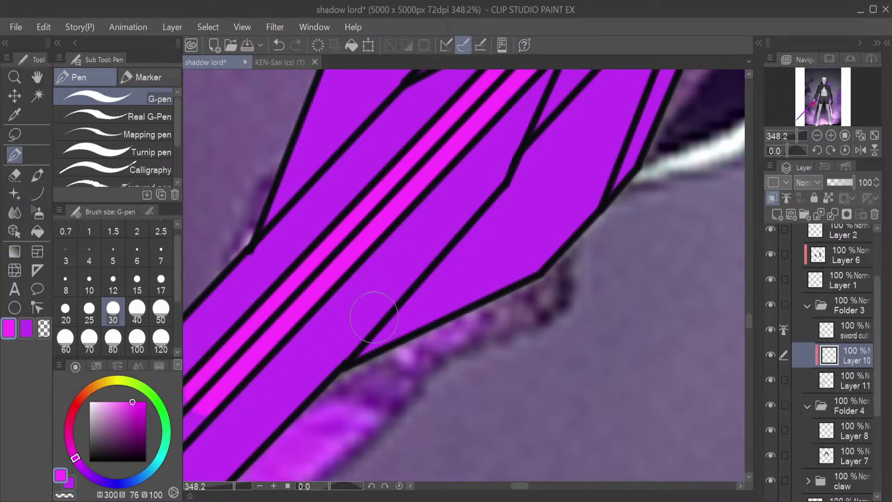
pyautogui.moveTo(814, 104); pyautogui.dragTo(796, 119)
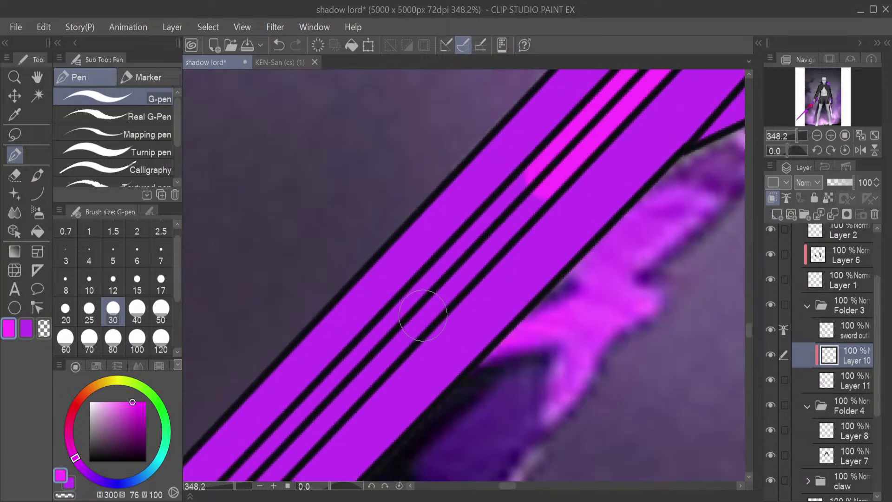
pyautogui.keyDown('shift'); pyautogui.click(323, 405); pyautogui.keyUp('shift')
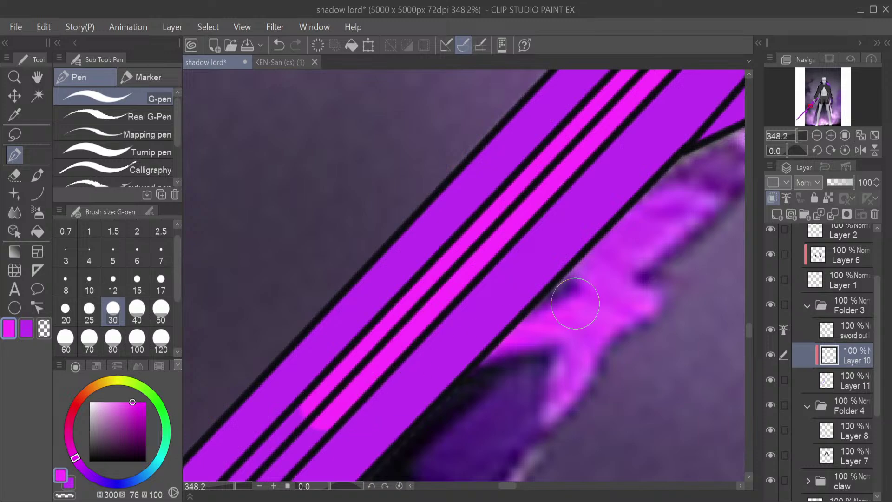
pyautogui.scroll(-5, 751, 328)
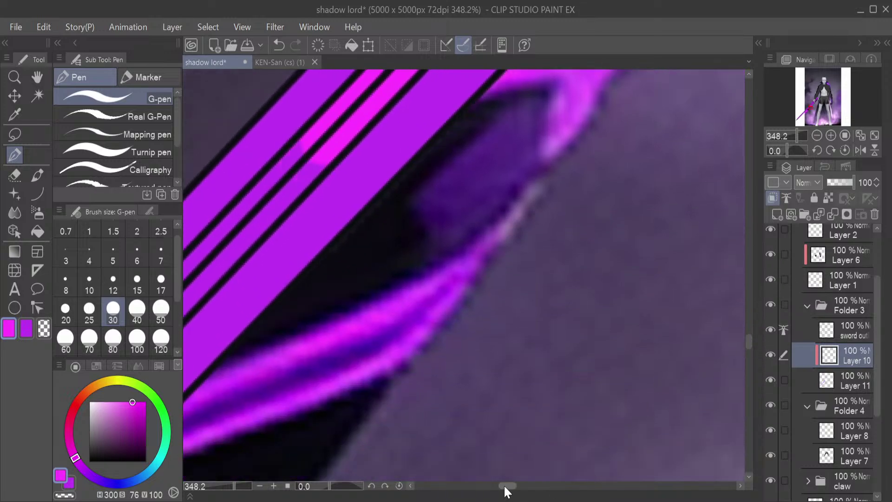
pyautogui.moveTo(504, 487); pyautogui.dragTo(491, 483)
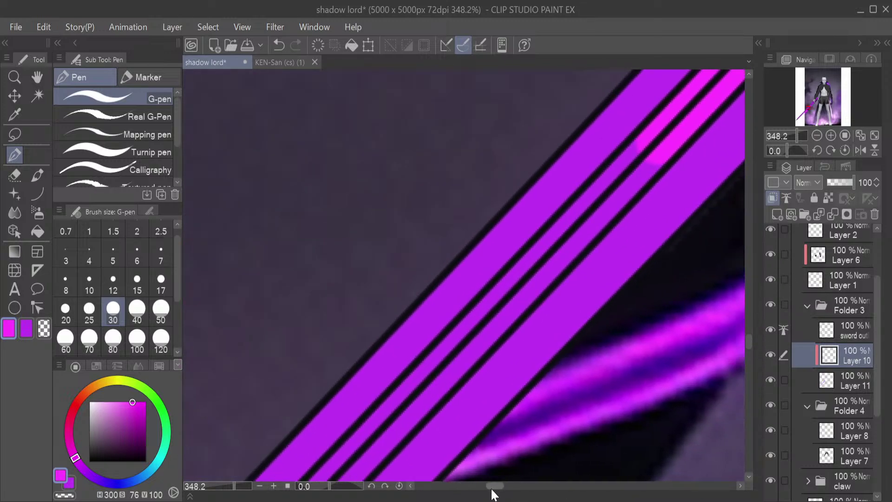
pyautogui.keyDown('shift'); pyautogui.click(387, 425); pyautogui.keyUp('shift')
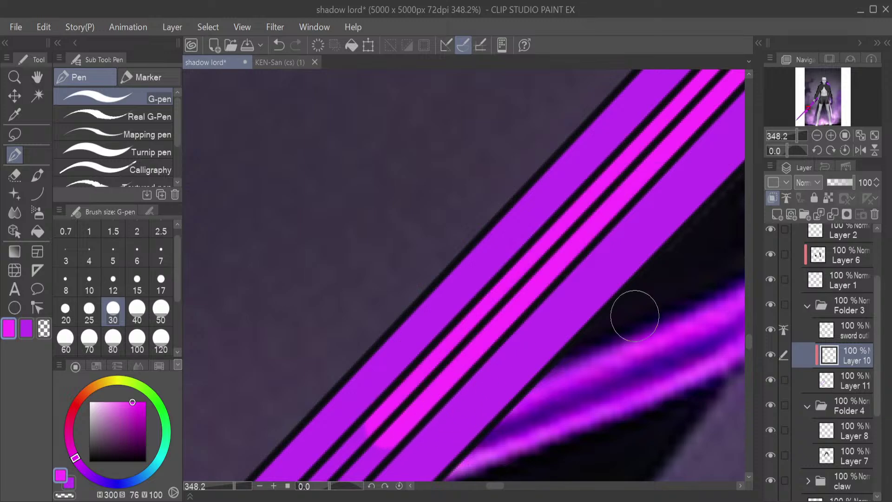
pyautogui.scroll(-5, 751, 339)
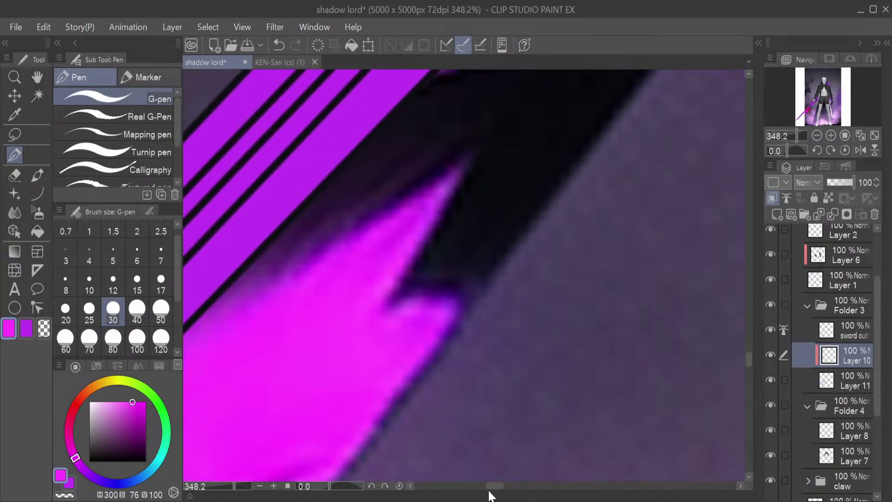
pyautogui.moveTo(495, 486)
pyautogui.mouseDown()
pyautogui.moveTo(488, 493)
pyautogui.moveTo(480, 486)
pyautogui.mouseUp()
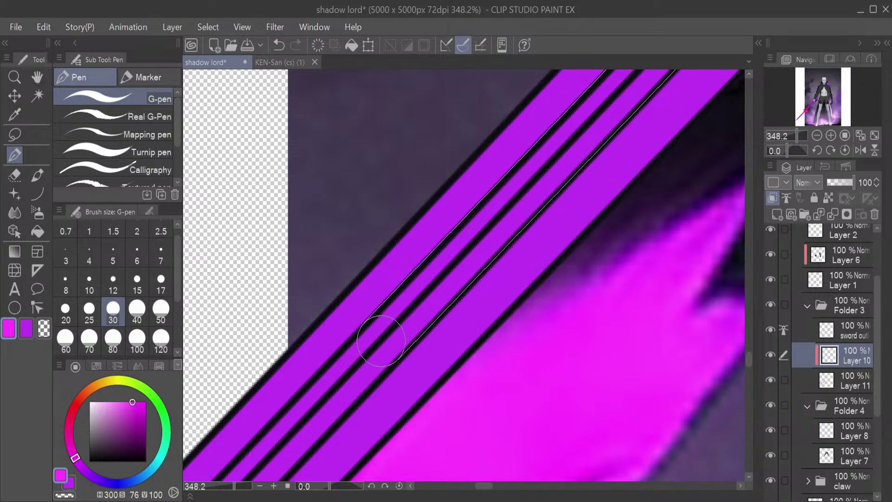
pyautogui.keyDown('shift'); pyautogui.click(382, 341); pyautogui.keyUp('shift')
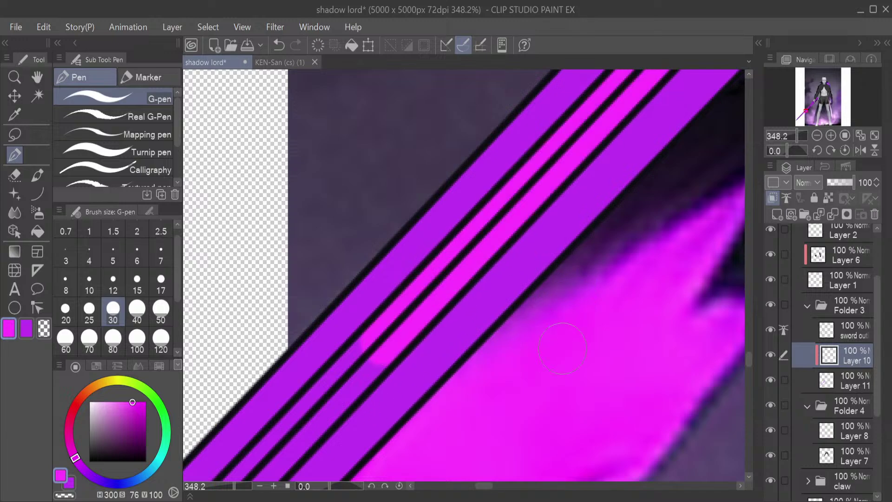
pyautogui.scroll(-3, 747, 356)
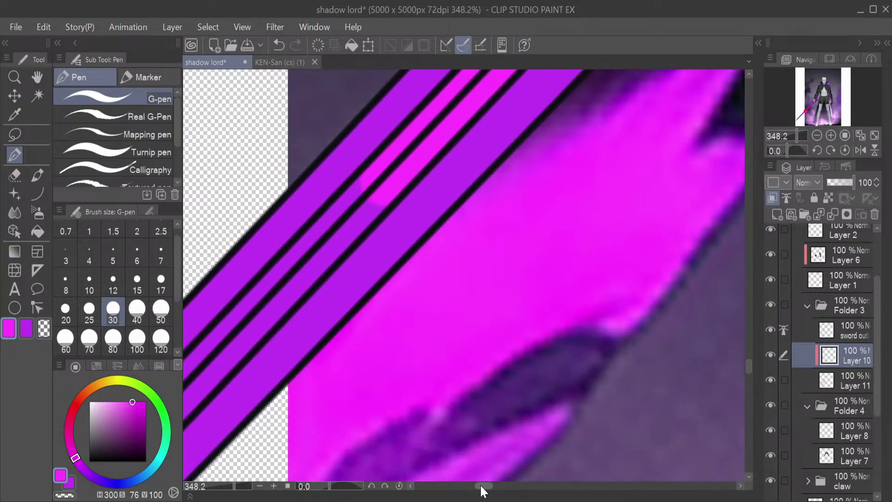
pyautogui.moveTo(484, 487); pyautogui.dragTo(478, 487)
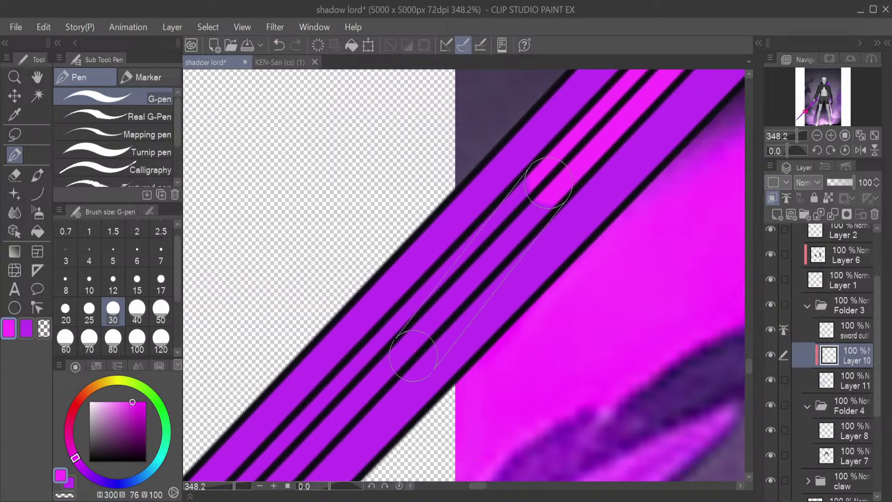
pyautogui.keyDown('shift'); pyautogui.click(358, 378); pyautogui.keyUp('shift')
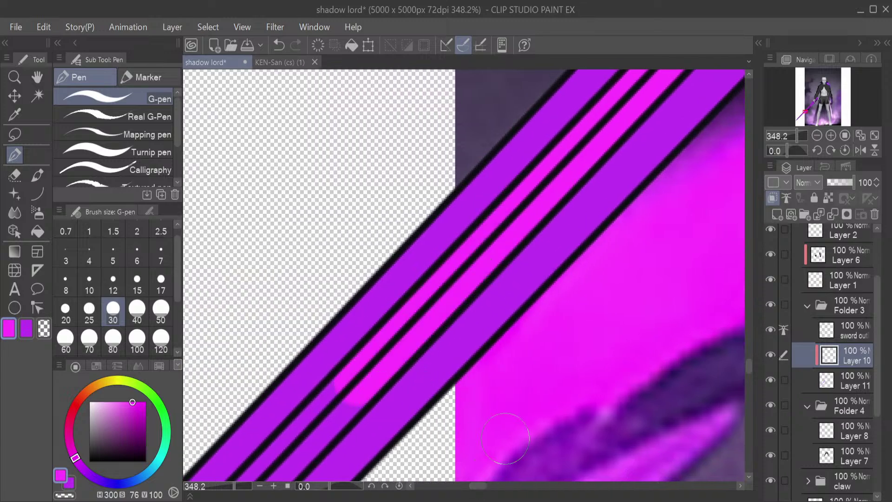
# Continue the magenta central stripes along the lower blade outside the background image with straight G-pen strokes at size 30
pyautogui.moveTo(479, 487); pyautogui.dragTo(466, 491)
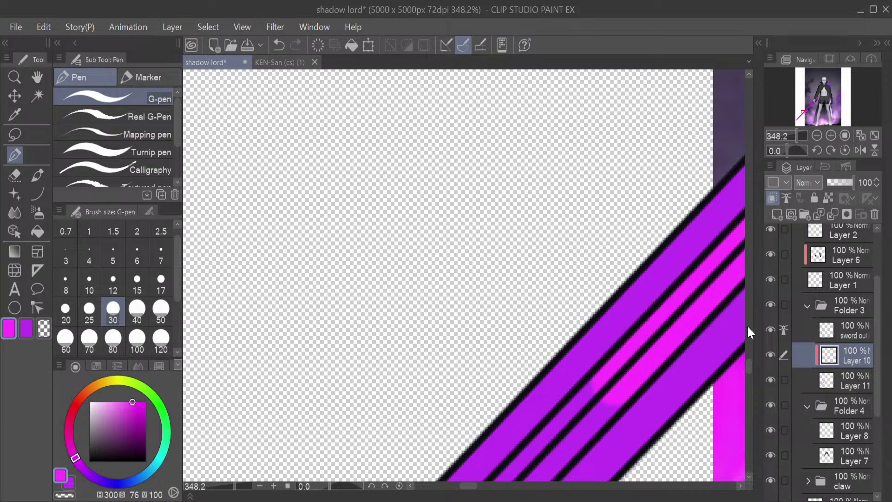
pyautogui.scroll(-1, 746, 366)
pyautogui.moveTo(746, 366); pyautogui.dragTo(747, 377)
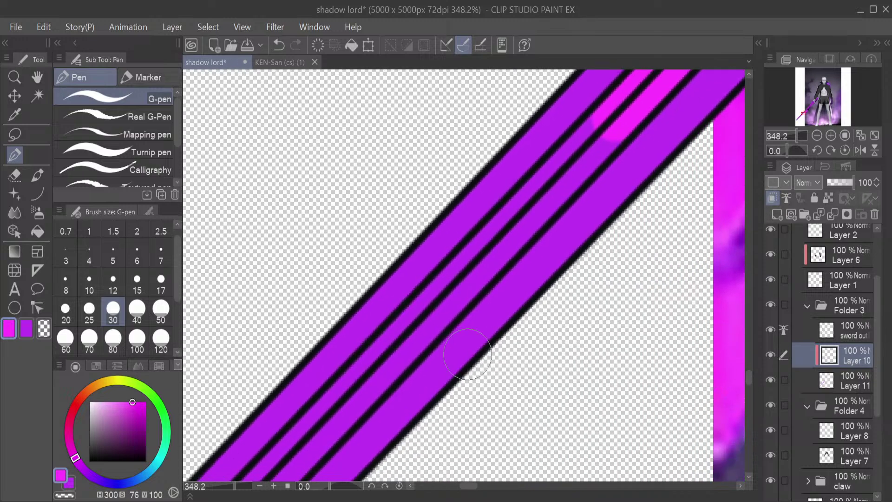
pyautogui.keyDown('shift'); pyautogui.click(364, 380); pyautogui.keyUp('shift')
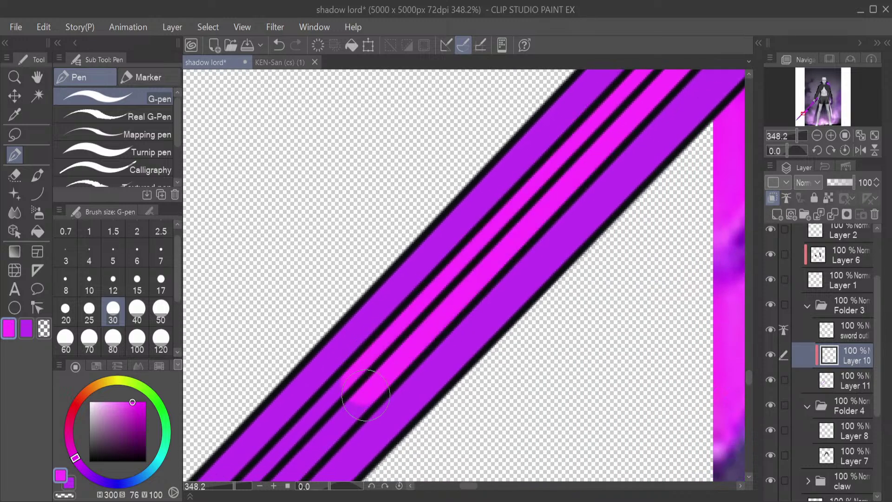
pyautogui.moveTo(749, 377); pyautogui.dragTo(747, 385)
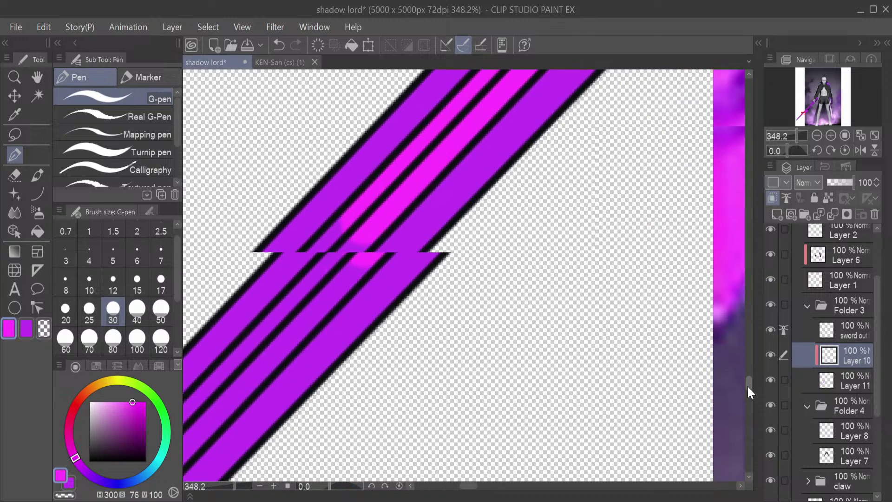
pyautogui.click(345, 240)
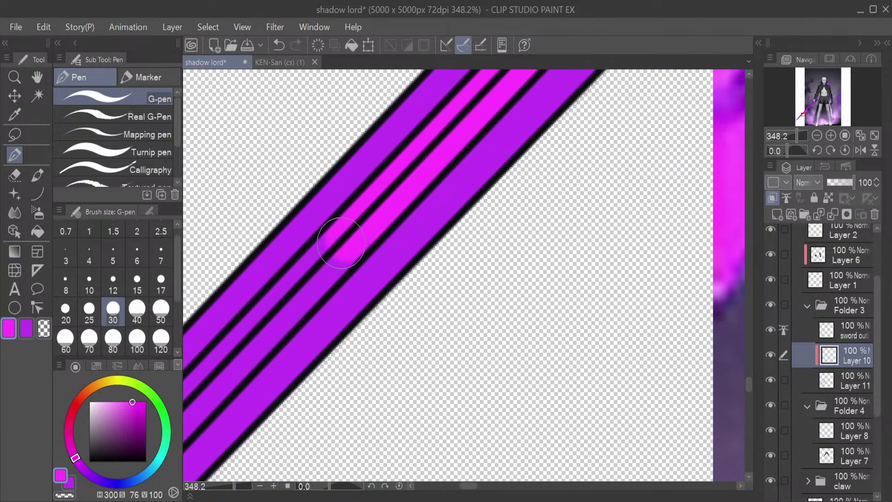
pyautogui.keyDown('shift'); pyautogui.click(221, 376); pyautogui.keyUp('shift')
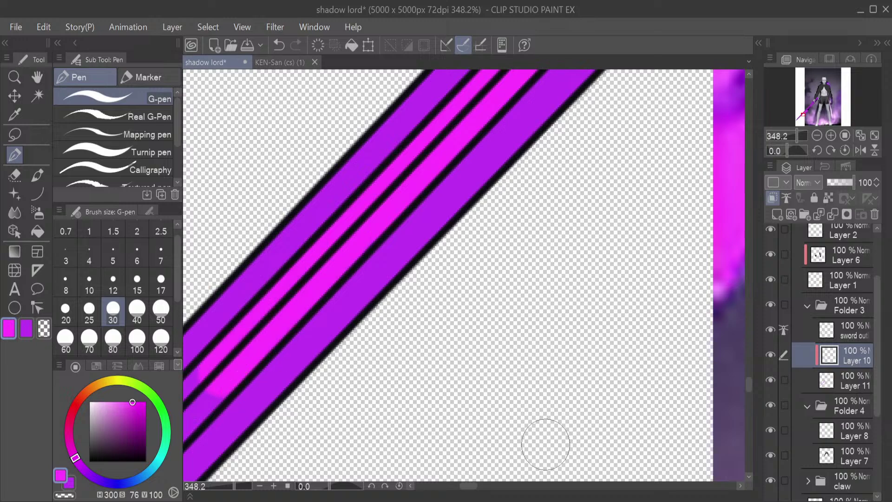
pyautogui.moveTo(467, 487); pyautogui.dragTo(456, 487)
pyautogui.moveTo(753, 335); pyautogui.dragTo(749, 388)
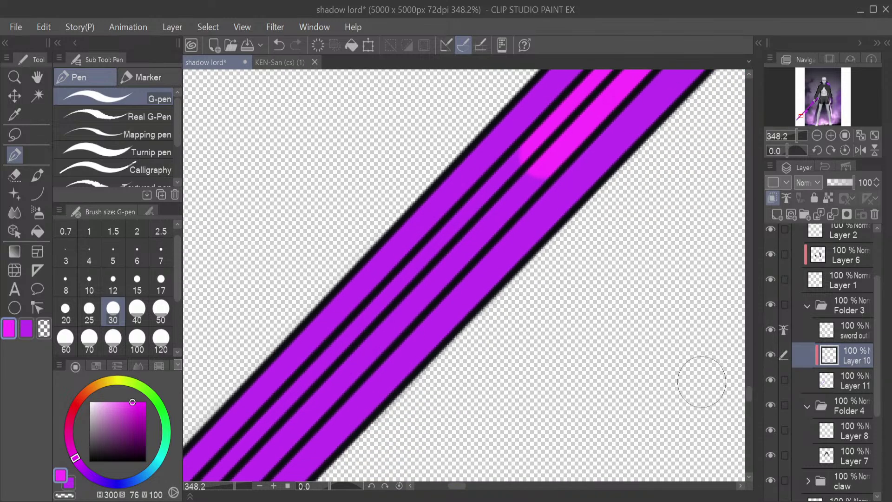
pyautogui.keyDown('shift'); pyautogui.click(259, 448); pyautogui.keyUp('shift')
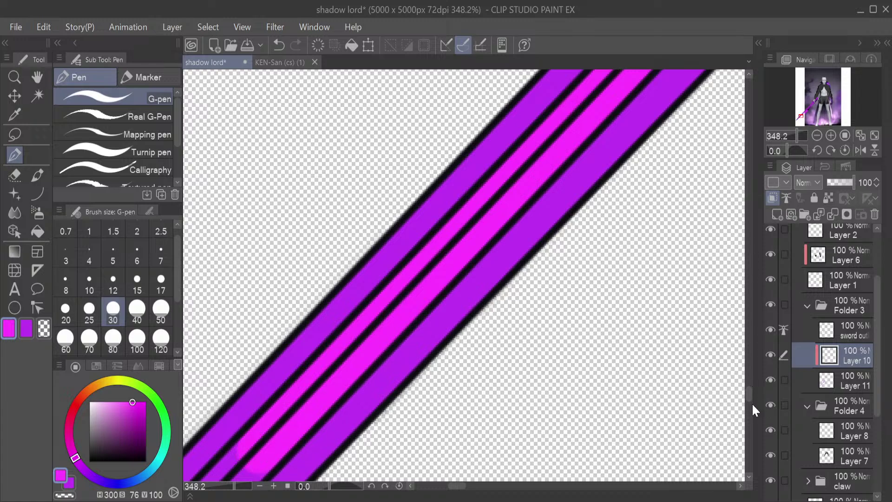
pyautogui.moveTo(749, 394); pyautogui.dragTo(749, 402)
pyautogui.moveTo(457, 487); pyautogui.dragTo(447, 497)
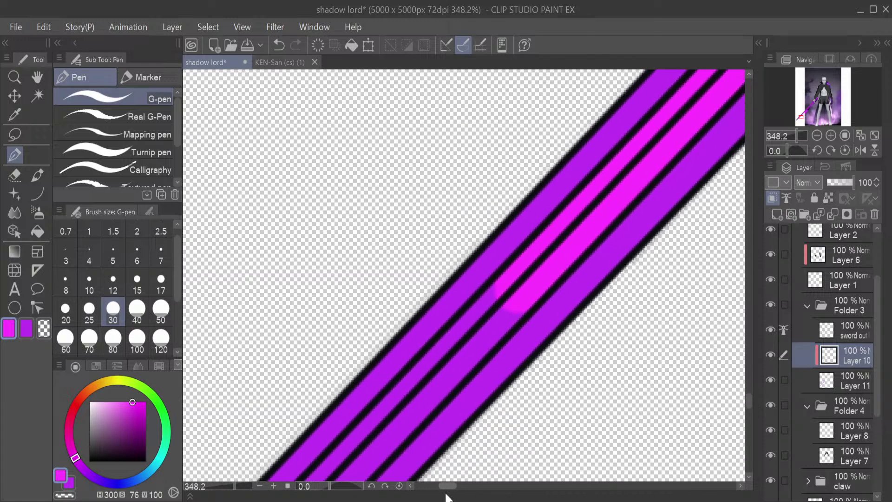
pyautogui.moveTo(751, 390); pyautogui.dragTo(748, 413)
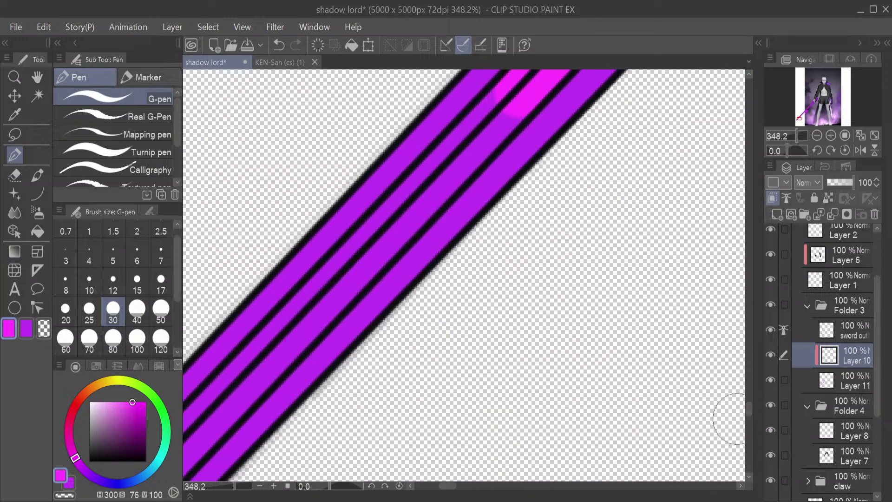
pyautogui.moveTo(516, 95)
pyautogui.mouseDown()
pyautogui.moveTo(278, 325)
pyautogui.moveTo(210, 410)
pyautogui.mouseUp()
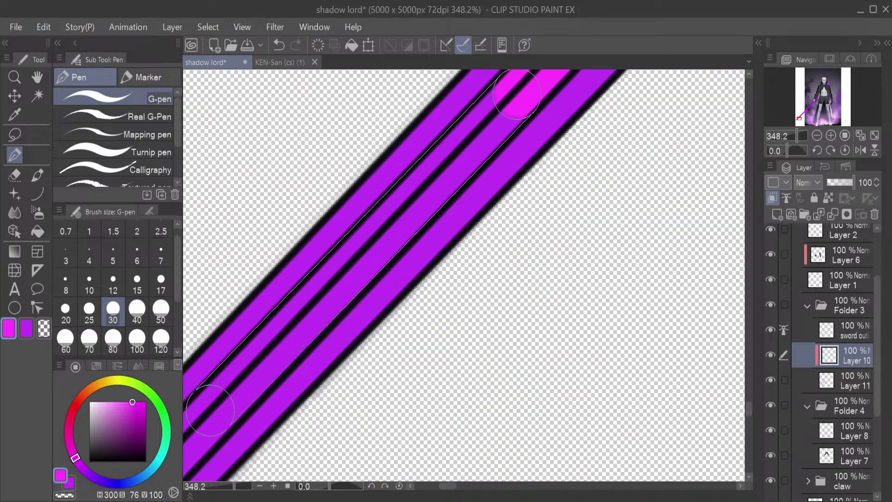
pyautogui.keyDown('shift'); pyautogui.click(210, 410); pyautogui.keyUp('shift')
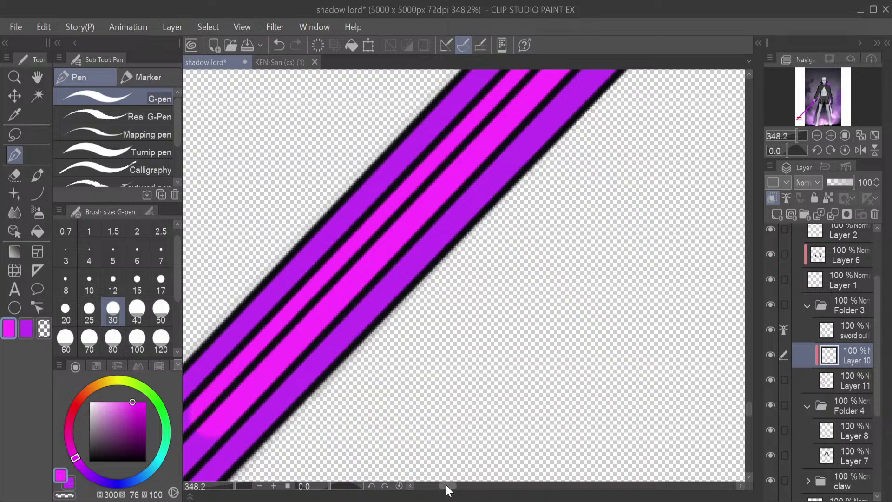
# Paint the stripes at the blade's pointed tip magenta with the G-pen, using size 30 for the wide part and 5 for the point
pyautogui.moveTo(446, 489); pyautogui.dragTo(391, 488)
pyautogui.moveTo(749, 408); pyautogui.dragTo(748, 421)
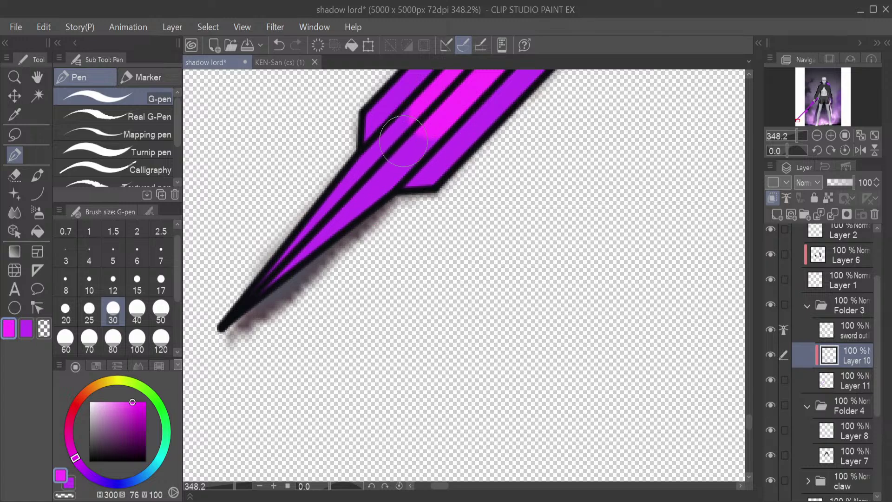
pyautogui.keyDown('shift'); pyautogui.click(377, 176); pyautogui.keyUp('shift')
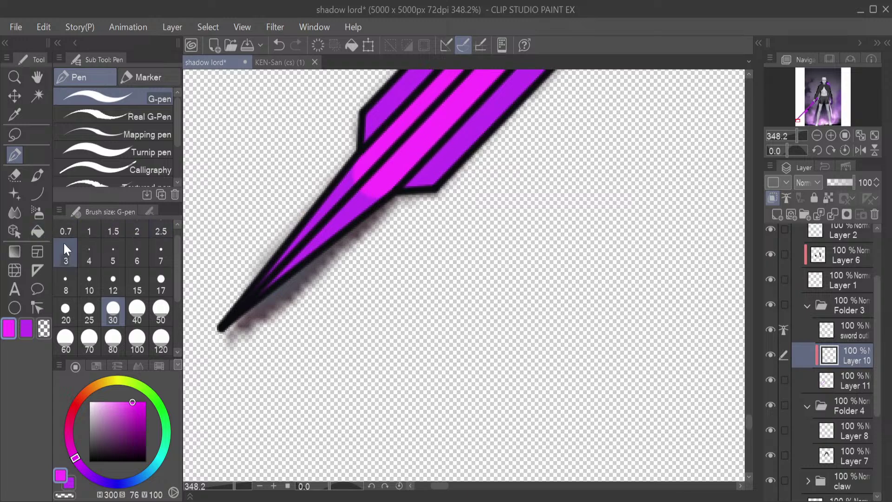
pyautogui.click(112, 263)
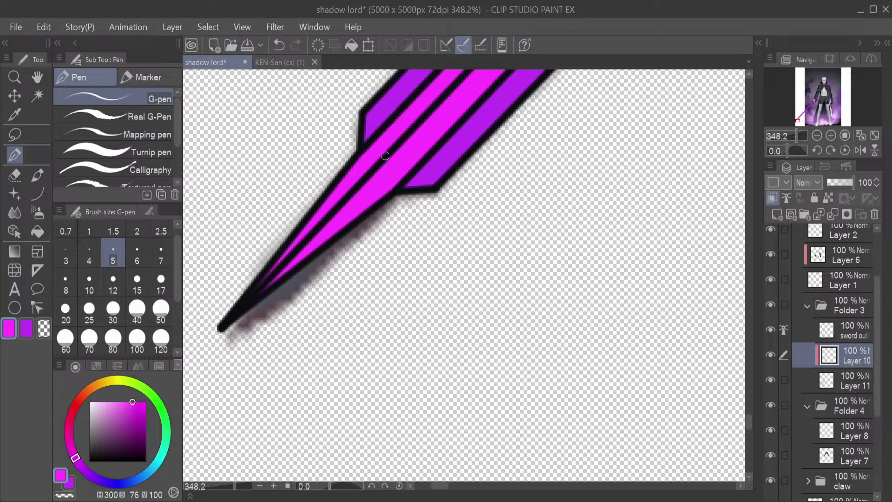
# Sample the dark purple from the artwork beside the blade and try shading the blade's lower edge with the Soft airbrush at size 80
pyautogui.click(790, 135)
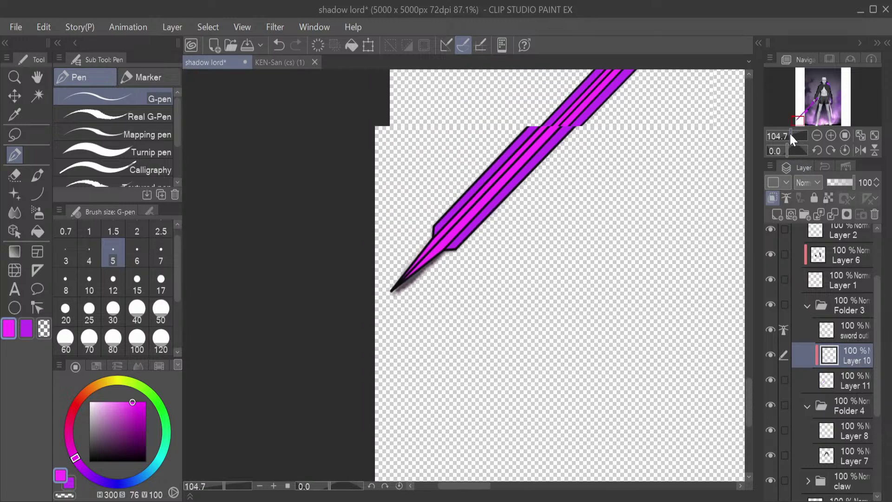
pyautogui.moveTo(798, 120); pyautogui.dragTo(806, 100)
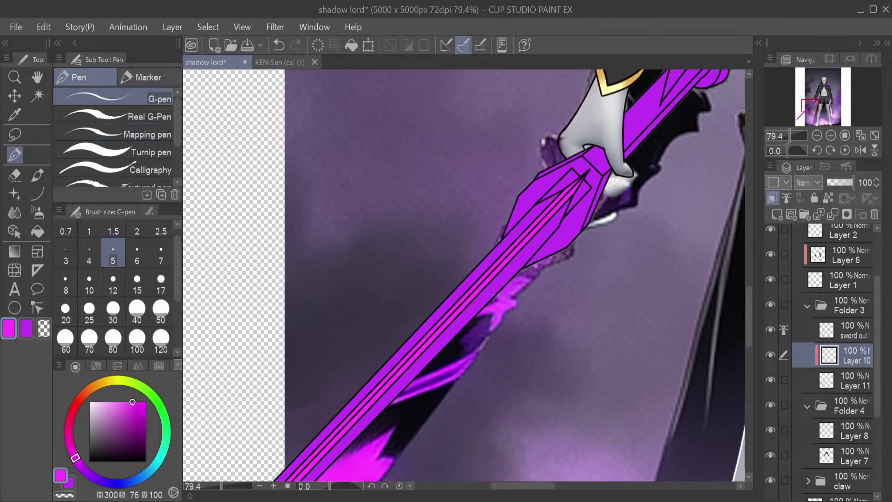
pyautogui.keyDown('alt'); pyautogui.click(459, 318); pyautogui.keyUp('alt')
pyautogui.keyDown('alt'); pyautogui.click(448, 364); pyautogui.keyUp('alt')
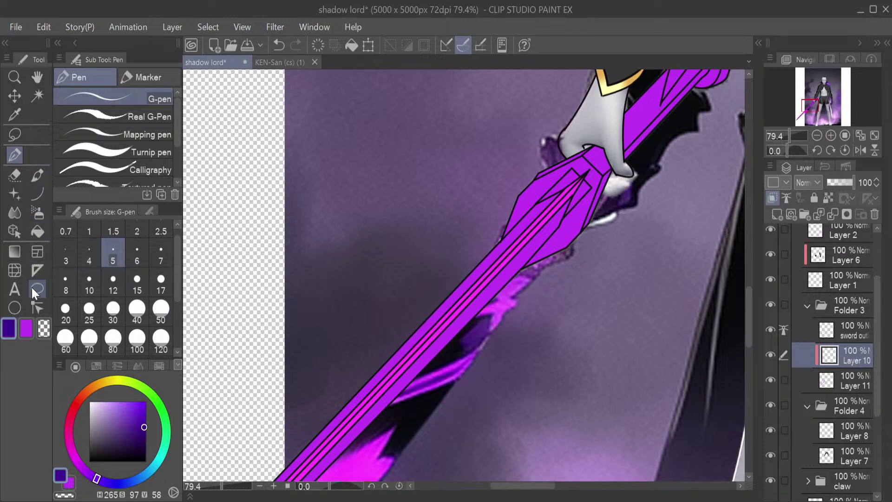
pyautogui.click(37, 214)
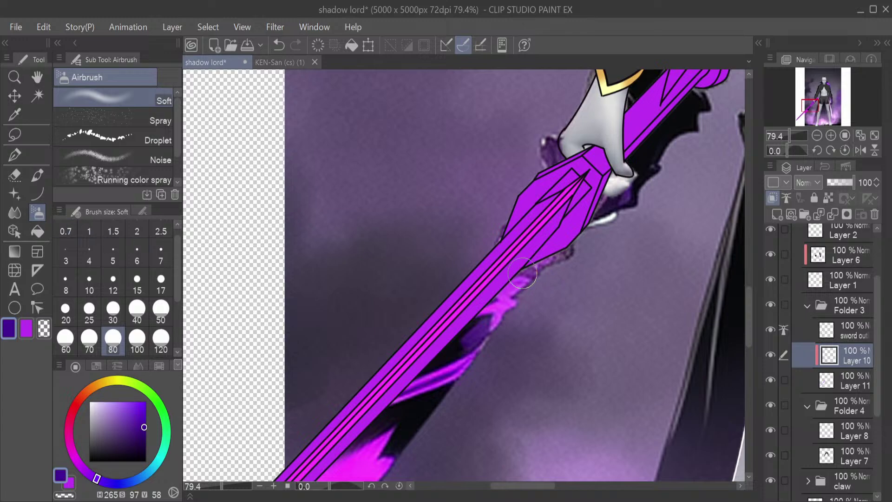
pyautogui.moveTo(457, 343); pyautogui.dragTo(372, 429)
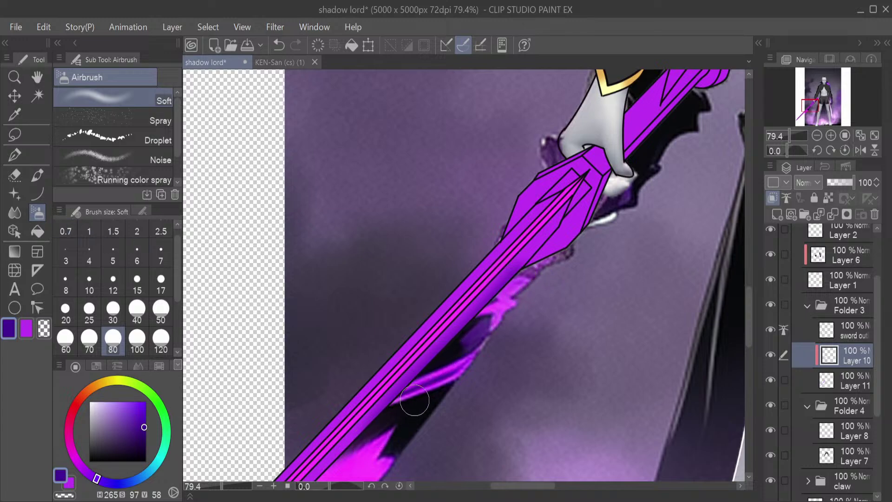
pyautogui.hotkey('ctrl', 'z')
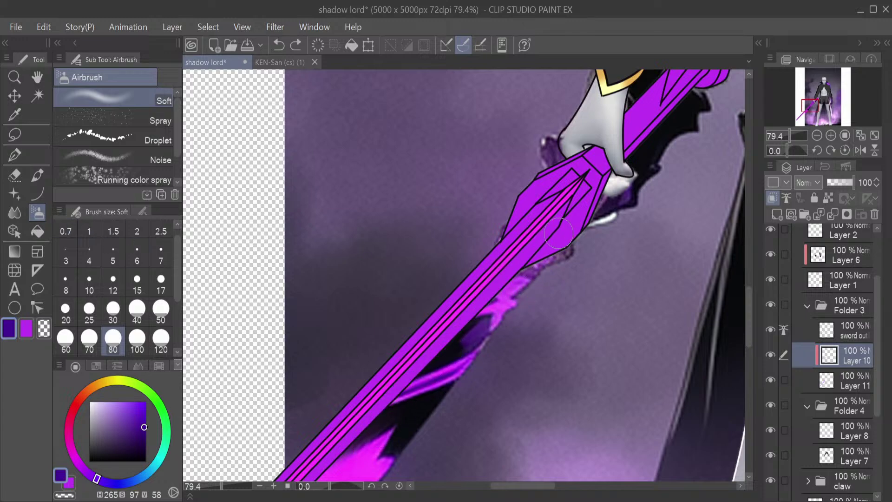
# Shade the guard's lower facet and the blade's lower edge down to the tip with dark purple, using the Soft airbrush at size 80
pyautogui.click(559, 232)
pyautogui.scroll(-1, 746, 321)
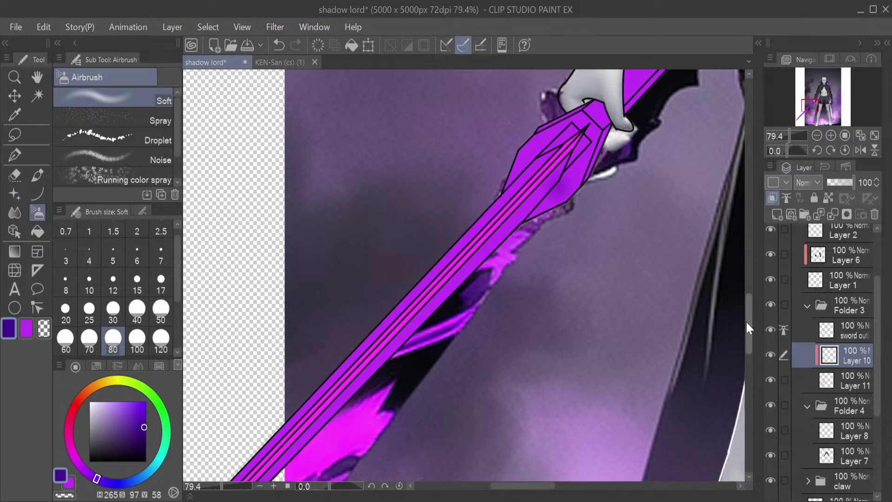
pyautogui.scroll(-2, 746, 320)
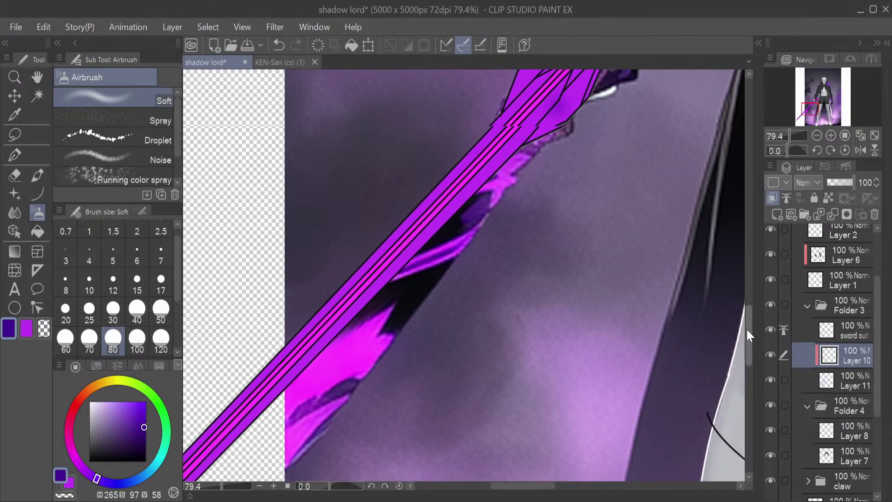
pyautogui.scroll(-3, 746, 328)
pyautogui.moveTo(522, 487); pyautogui.dragTo(487, 488)
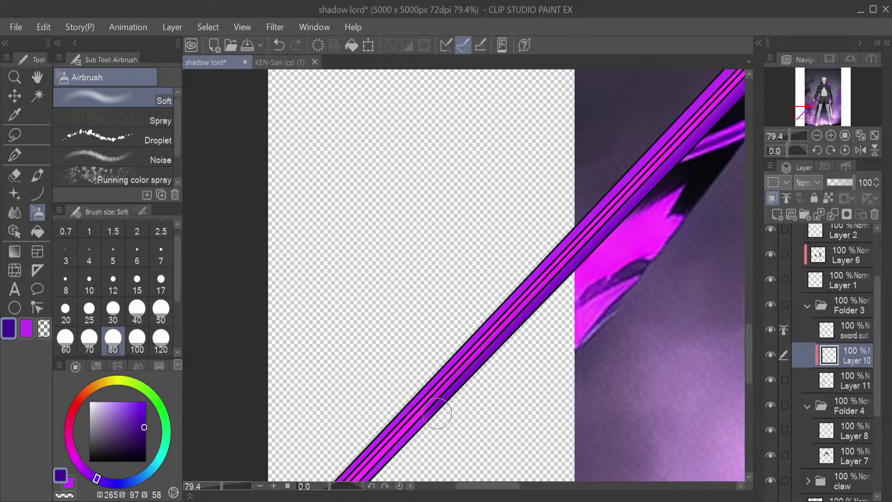
pyautogui.scroll(1, 748, 348)
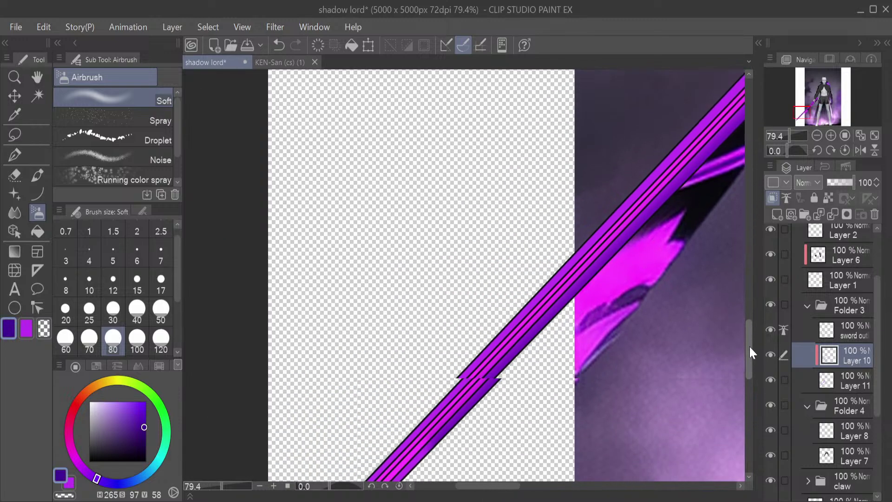
pyautogui.moveTo(750, 347); pyautogui.dragTo(745, 369)
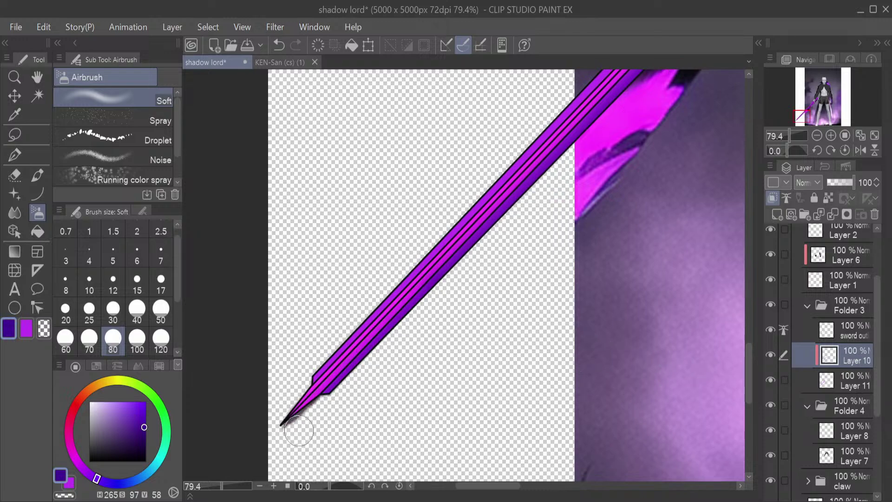
# Erase the dark shading from the guard with Erase Along Edge at size 120 and pick the darker purple H 285, S 78, V 83
pyautogui.press('e')
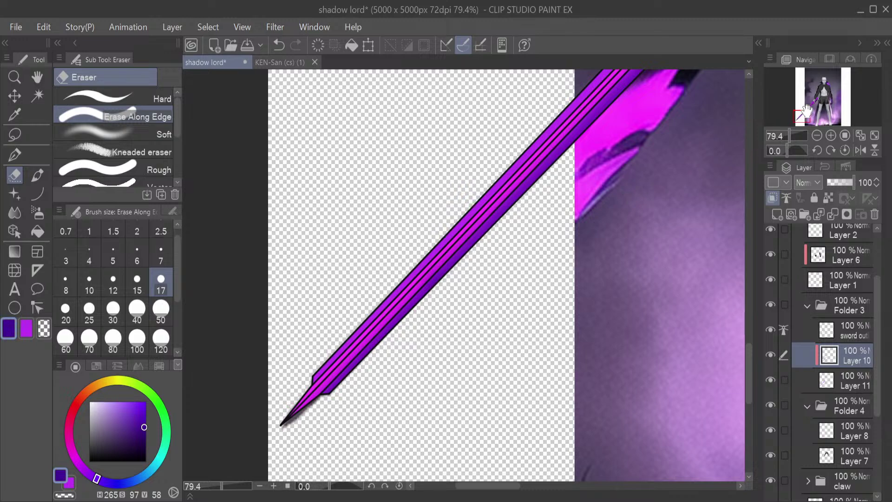
pyautogui.moveTo(807, 110); pyautogui.dragTo(816, 100)
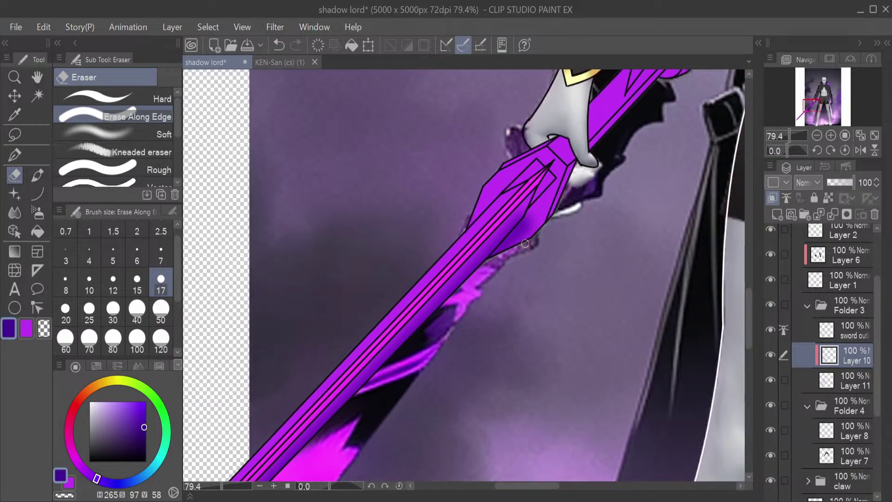
pyautogui.click(160, 341)
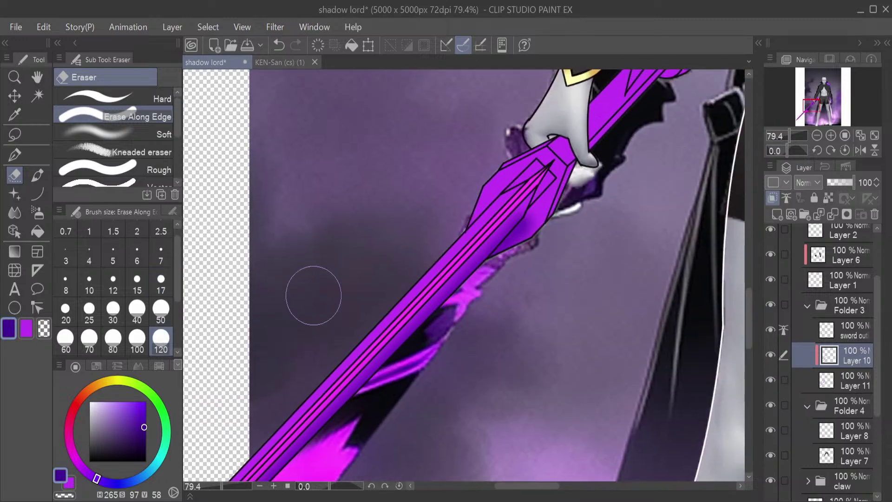
pyautogui.moveTo(540, 236)
pyautogui.mouseDown()
pyautogui.moveTo(503, 247)
pyautogui.moveTo(534, 223)
pyautogui.mouseUp()
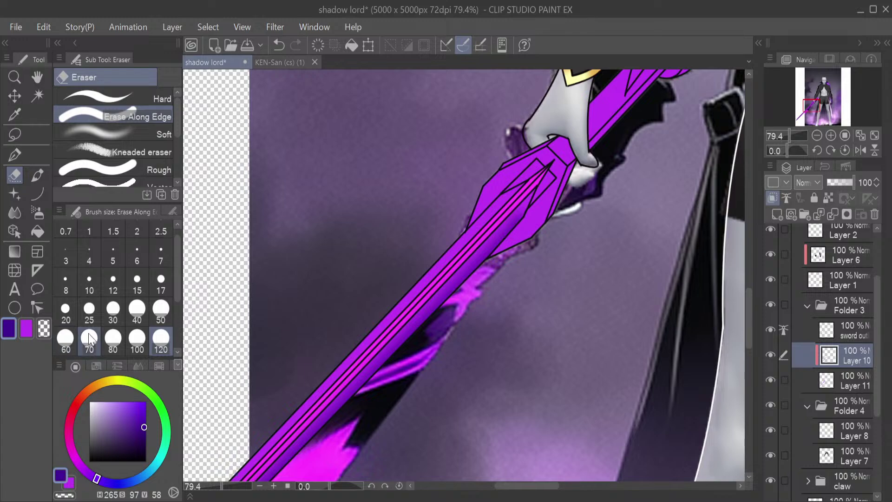
pyautogui.keyDown('alt'); pyautogui.click(539, 216); pyautogui.keyUp('alt')
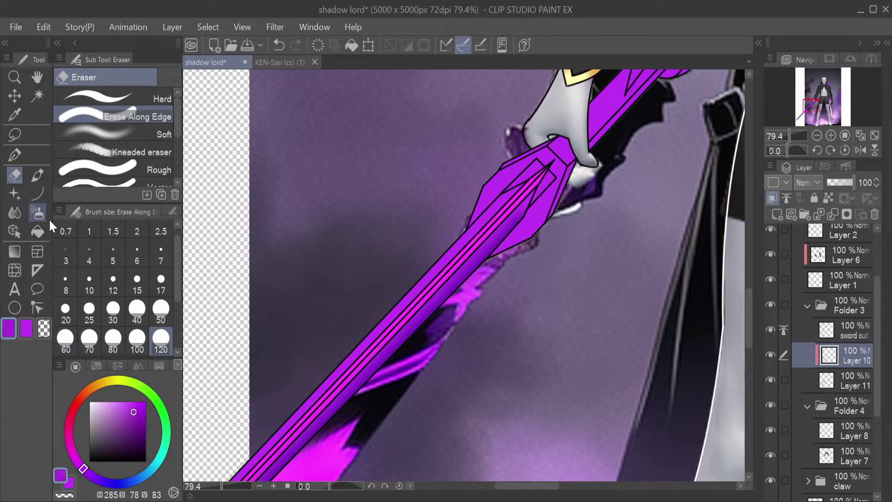
pyautogui.click(37, 232)
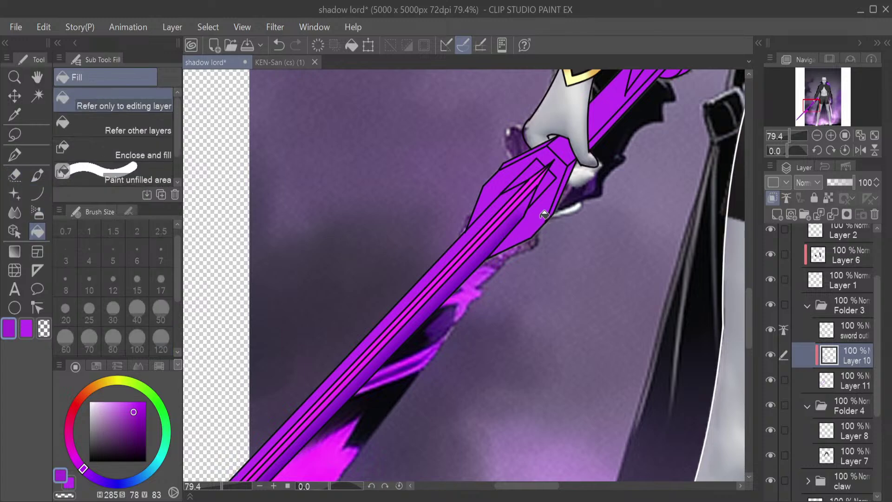
pyautogui.click(473, 376)
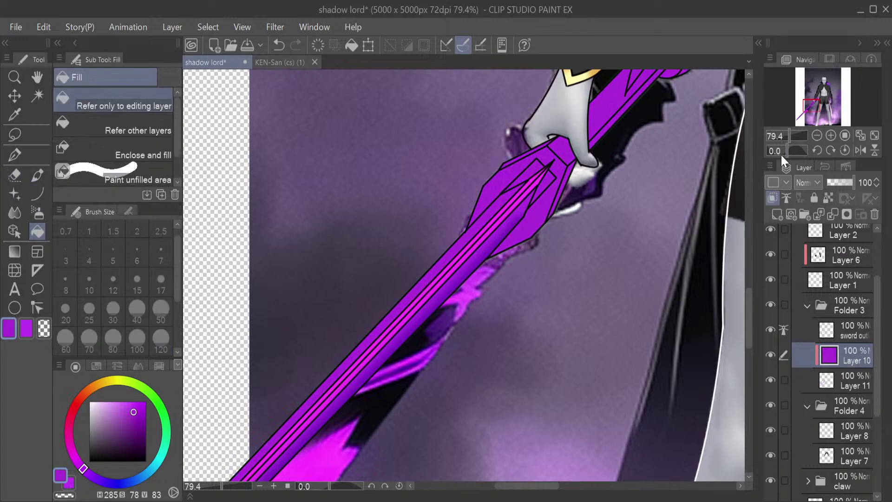
pyautogui.hotkey('ctrl', 'z')
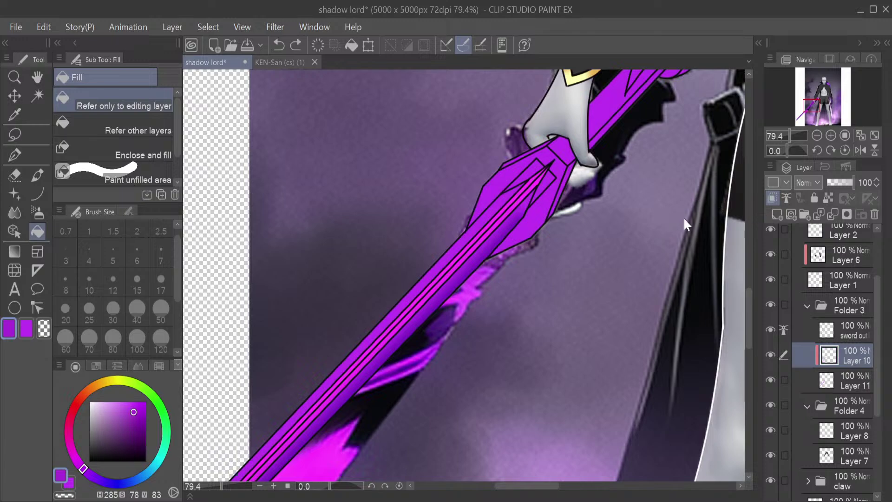
# Paint the guard's lower facet beside the blade in the darker purple with the G-pen at size 50
pyautogui.scroll(5, 794, 133)
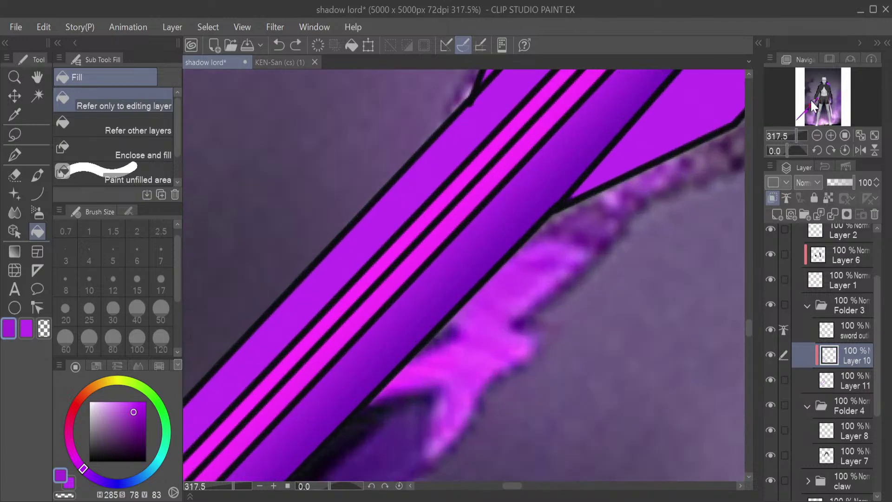
pyautogui.moveTo(810, 101); pyautogui.dragTo(813, 105)
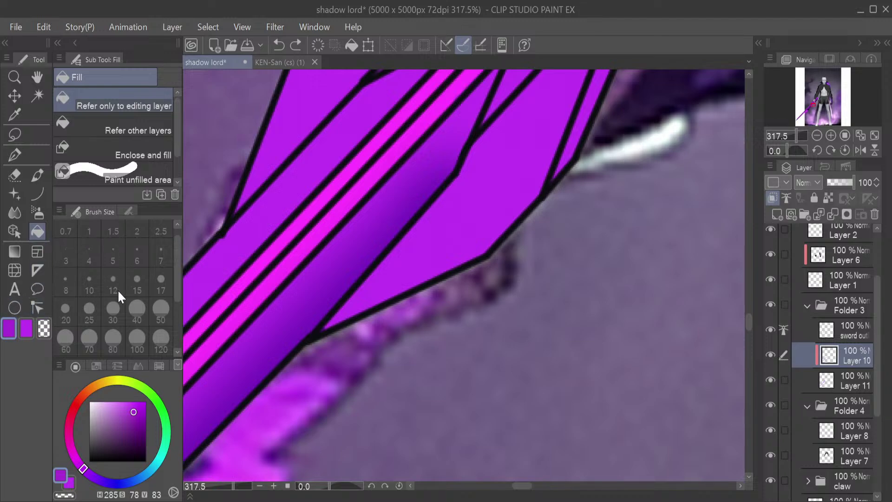
pyautogui.click(15, 155)
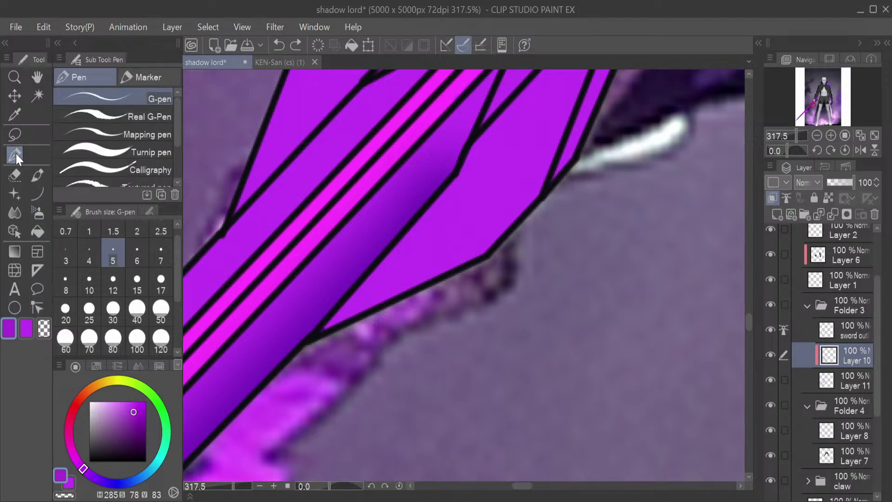
pyautogui.click(160, 309)
pyautogui.click(477, 198)
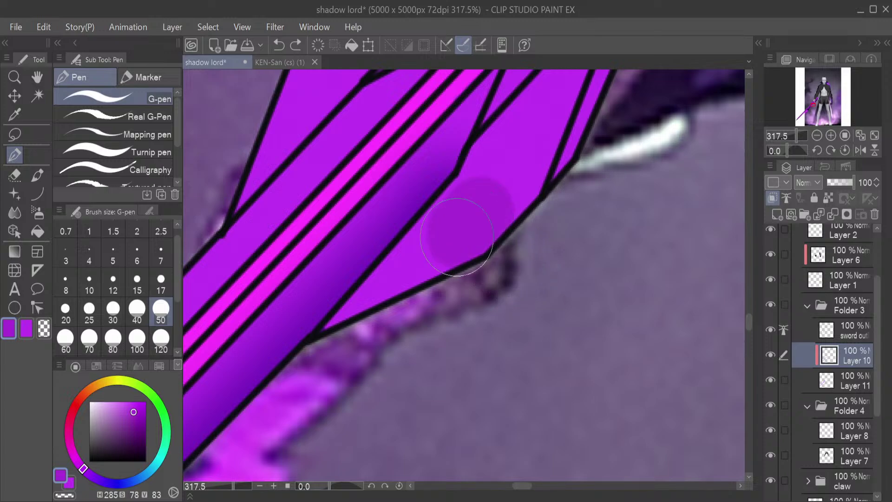
pyautogui.moveTo(463, 221)
pyautogui.mouseDown()
pyautogui.moveTo(530, 128)
pyautogui.moveTo(508, 189)
pyautogui.moveTo(521, 209)
pyautogui.mouseUp()
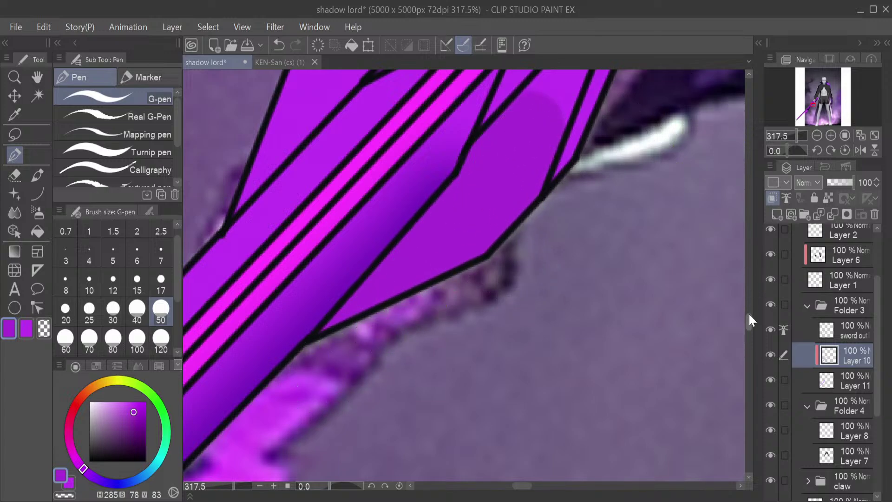
# Extend the darker purple up the guard's shadow side and over the collar below the hand with the size 50 G-pen
pyautogui.moveTo(749, 313); pyautogui.dragTo(748, 309)
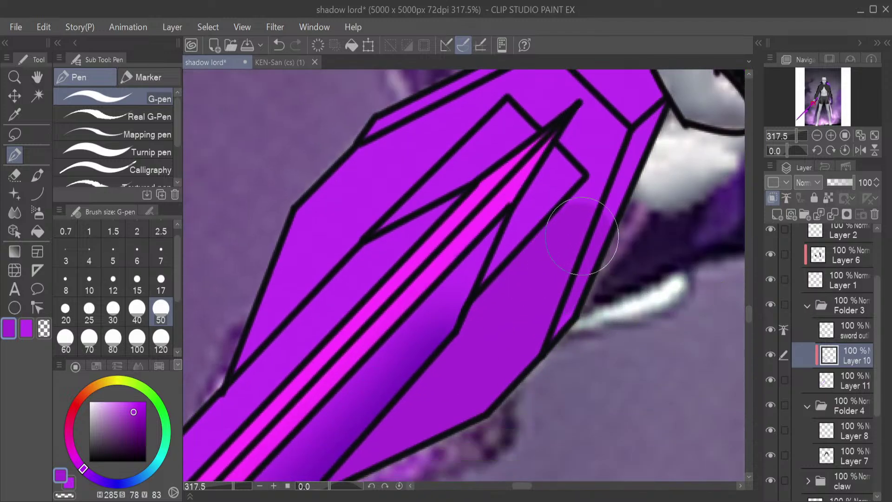
pyautogui.moveTo(597, 183); pyautogui.dragTo(639, 112)
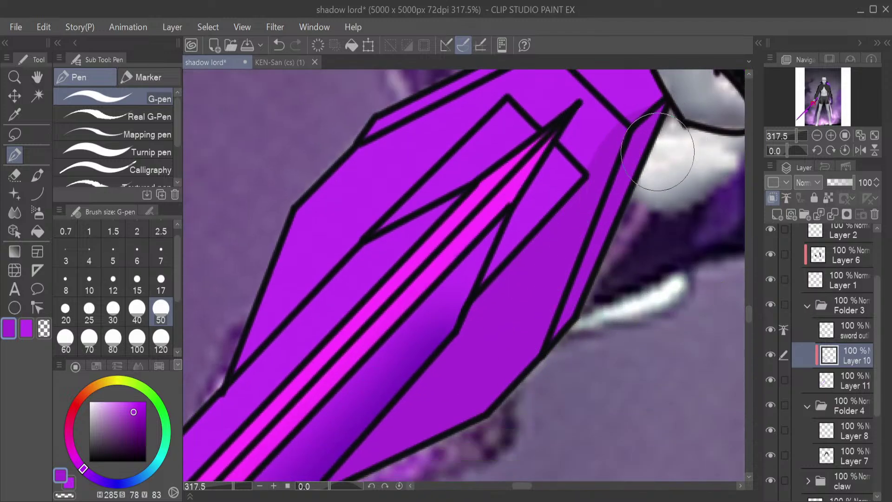
pyautogui.hotkey('ctrl', 'z')
pyautogui.moveTo(751, 323); pyautogui.dragTo(748, 304)
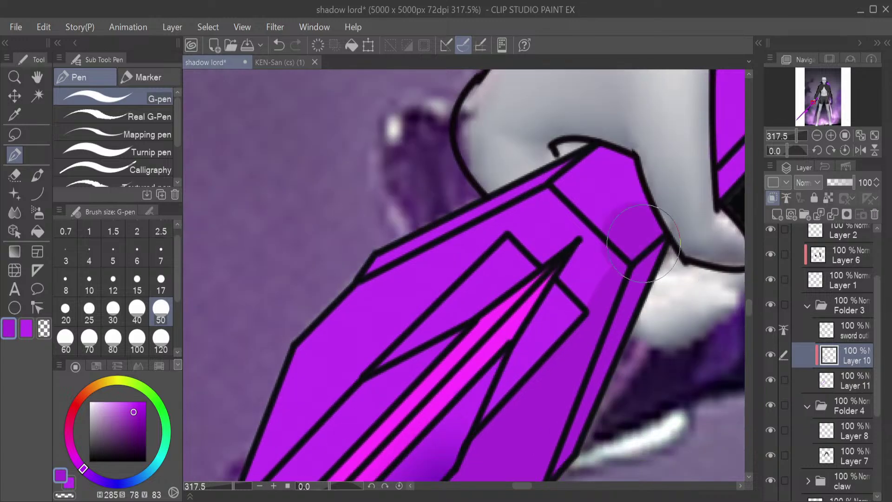
pyautogui.moveTo(624, 258); pyautogui.dragTo(539, 234)
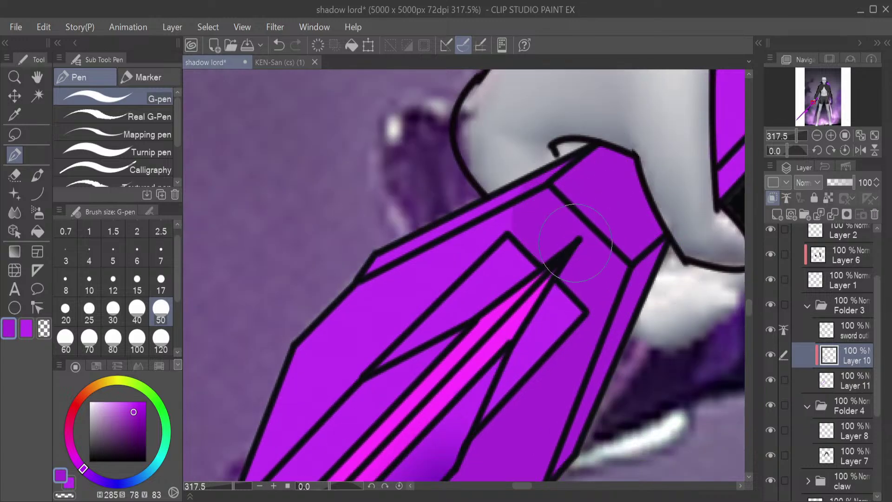
# Sample the guard's base purple and soften the shadow on the collar and upper guard with the Soft airbrush at size 80
pyautogui.press('e')
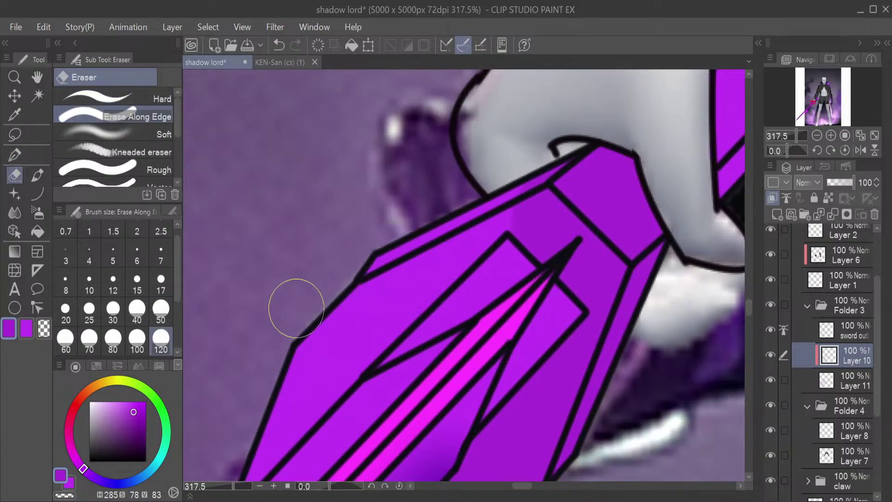
pyautogui.keyDown('alt'); pyautogui.click(430, 258); pyautogui.keyUp('alt')
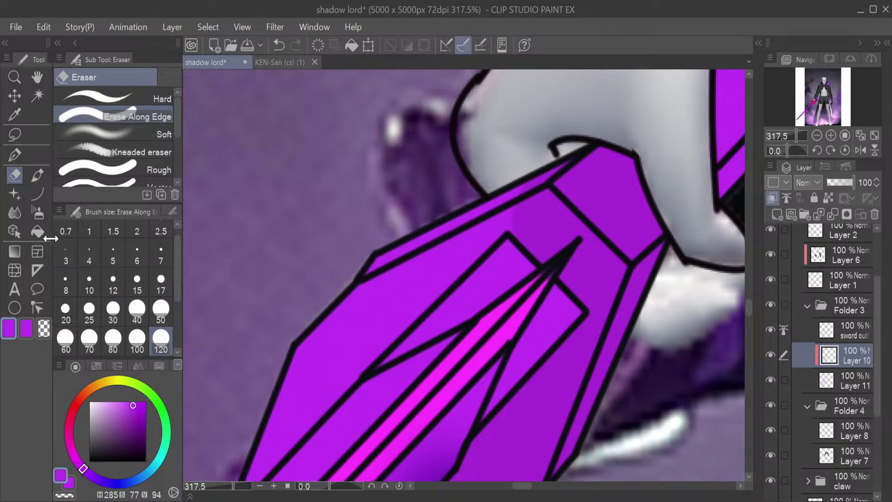
pyautogui.click(38, 212)
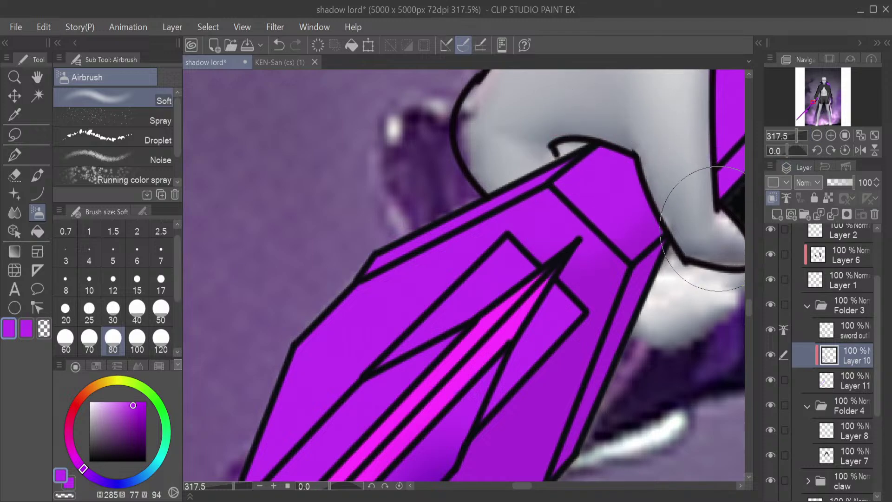
pyautogui.keyDown('alt'); pyautogui.click(513, 330); pyautogui.keyUp('alt')
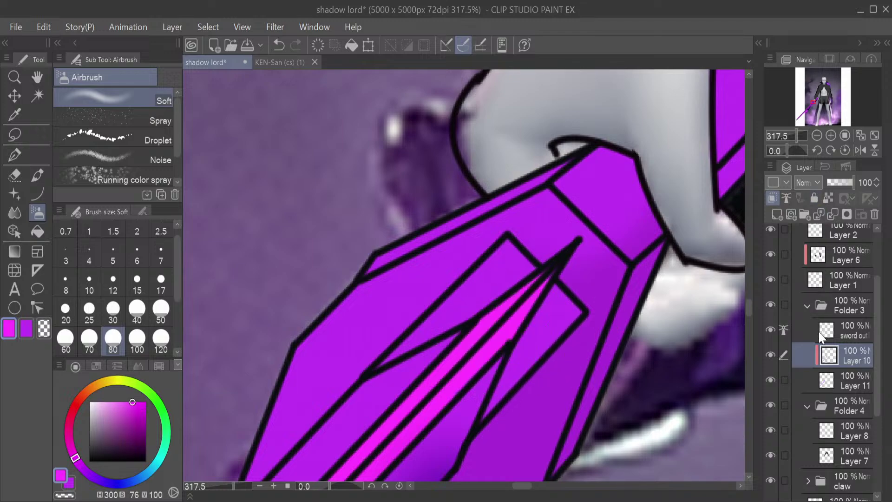
pyautogui.click(827, 384)
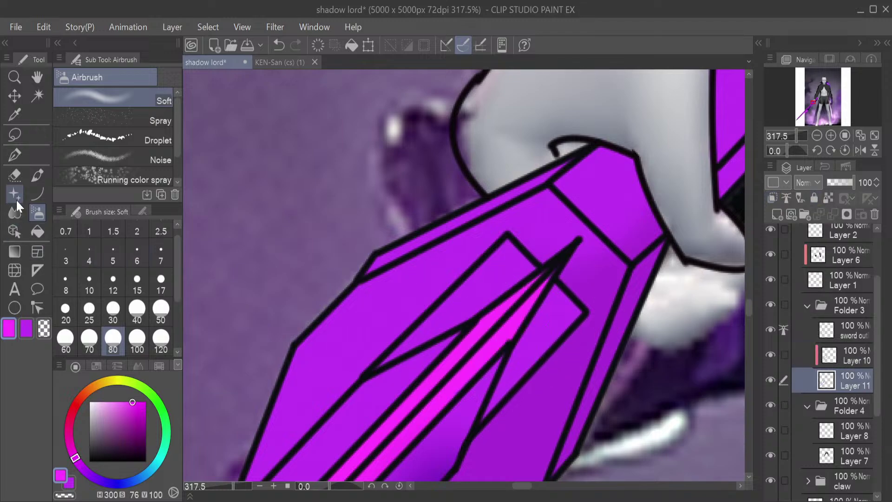
pyautogui.click(16, 158)
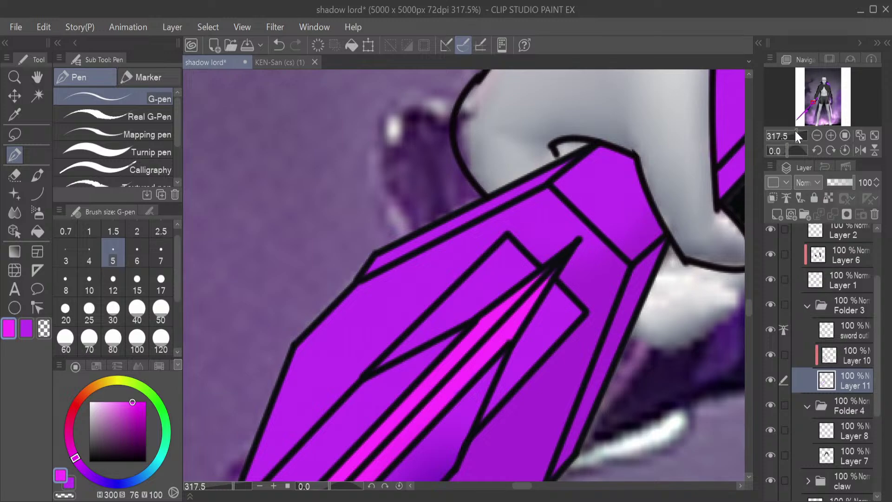
pyautogui.moveTo(812, 103)
pyautogui.mouseDown()
pyautogui.moveTo(814, 87)
pyautogui.moveTo(817, 102)
pyautogui.mouseUp()
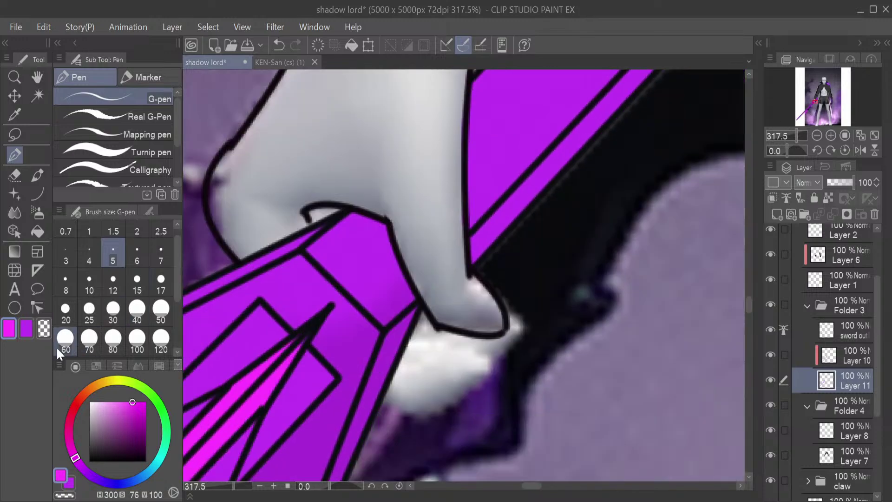
pyautogui.click(26, 328)
pyautogui.click(37, 213)
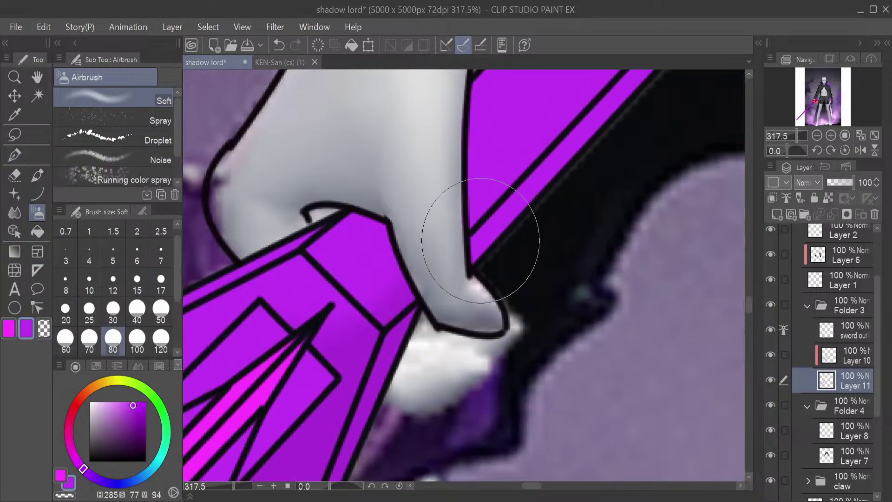
pyautogui.moveTo(494, 271); pyautogui.dragTo(502, 218)
pyautogui.hotkey('ctrl', 'z')
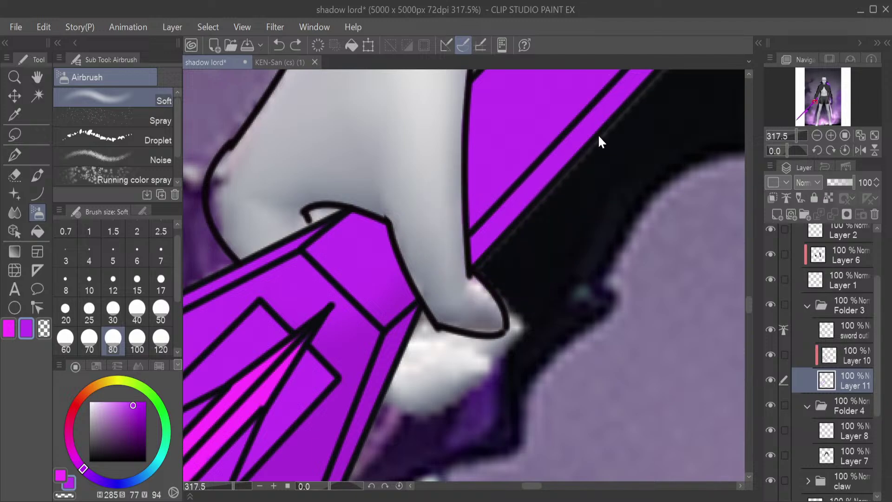
# On Layer 10, sample the guard's darker purple and shade the handle's lower edge with straight Soft airbrush strokes at size 80
pyautogui.click(837, 360)
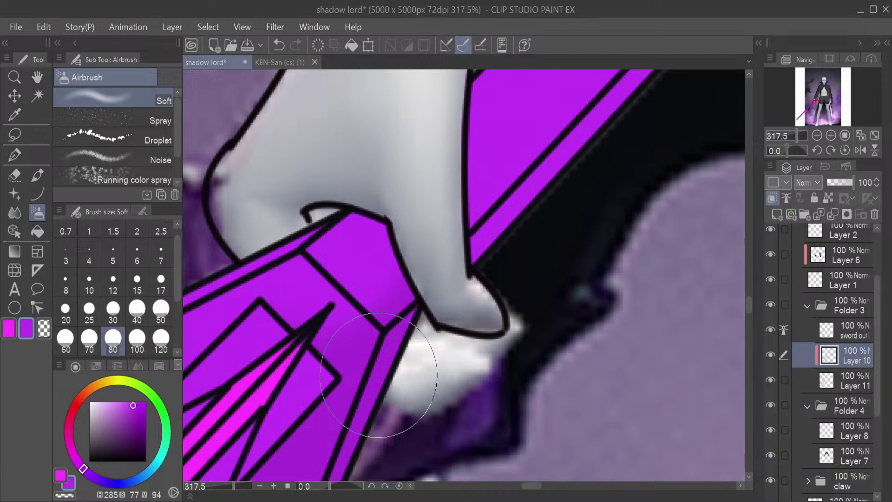
pyautogui.keyDown('alt'); pyautogui.click(379, 372); pyautogui.keyUp('alt')
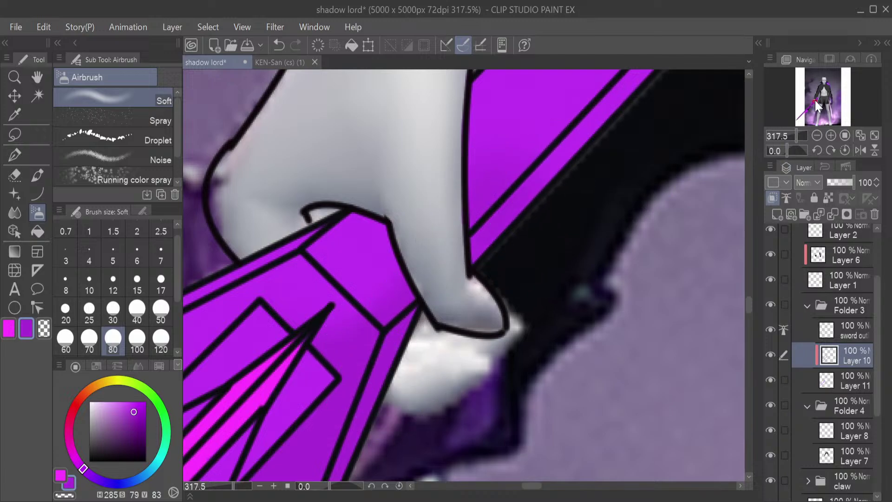
pyautogui.moveTo(815, 101); pyautogui.dragTo(817, 99)
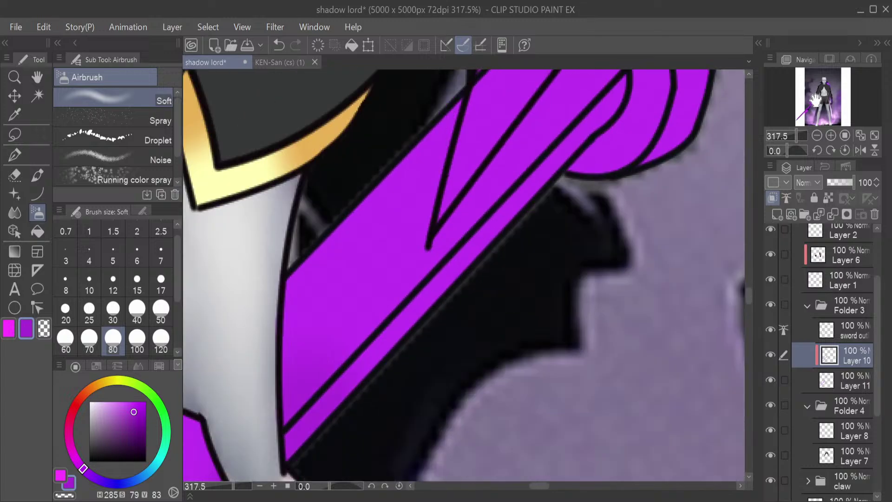
pyautogui.keyDown('shift'); pyautogui.click(603, 103); pyautogui.keyUp('shift')
pyautogui.keyDown('shift'); pyautogui.click(326, 394); pyautogui.keyUp('shift')
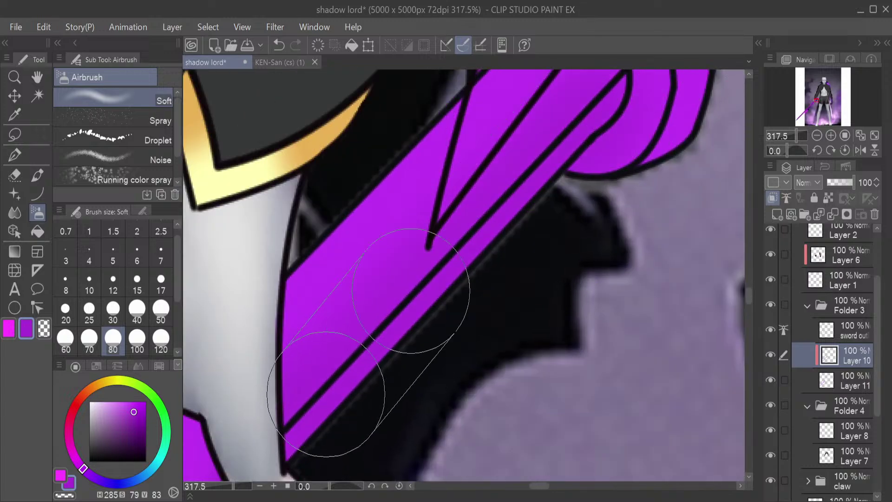
# Finish the straight airbrush shading between the hand and the pommel along the handle's lower edge, and sample the guard's base purple
pyautogui.keyDown('shift'); pyautogui.click(599, 132); pyautogui.keyUp('shift')
pyautogui.keyDown('shift'); pyautogui.click(292, 436); pyautogui.keyUp('shift')
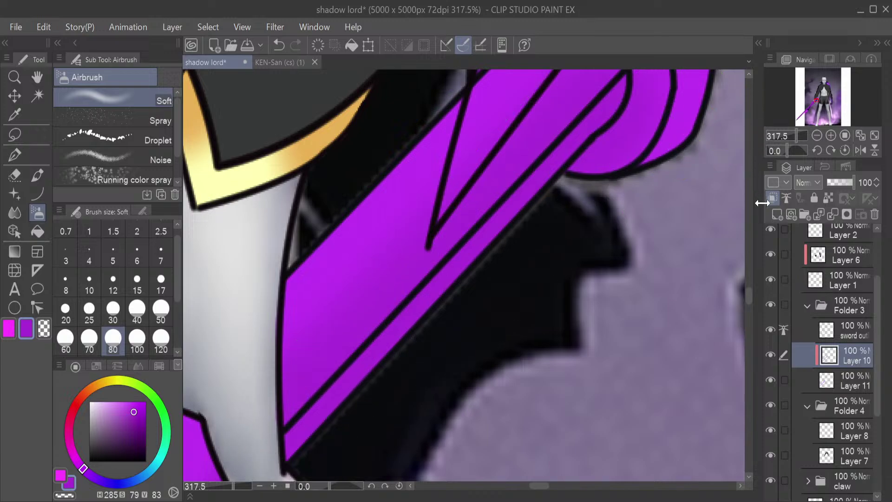
pyautogui.moveTo(750, 291); pyautogui.dragTo(750, 286)
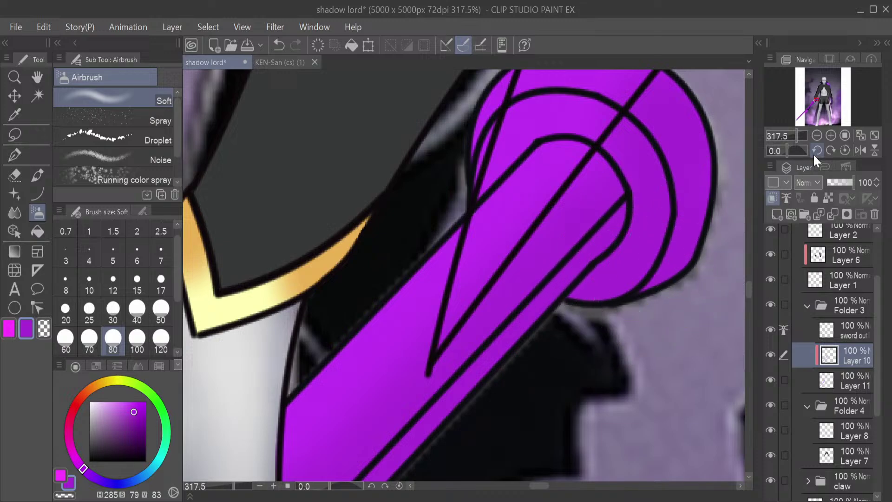
pyautogui.scroll(-5, 789, 130)
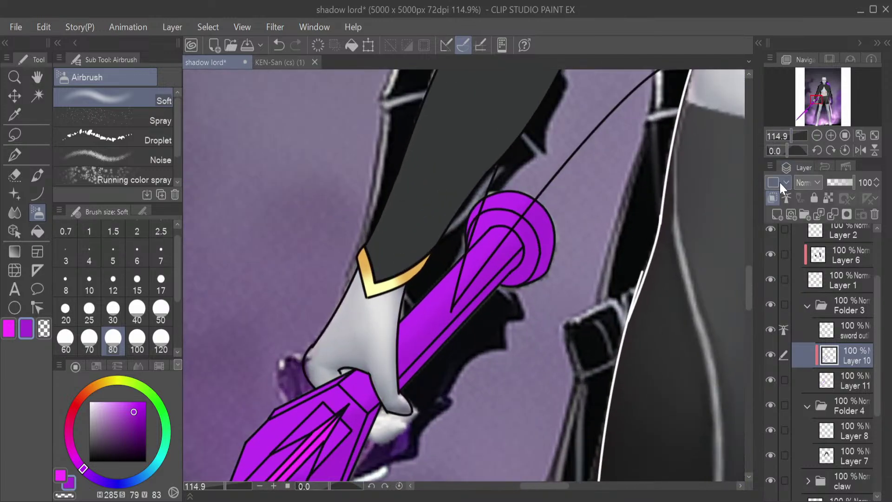
pyautogui.moveTo(749, 275); pyautogui.dragTo(749, 294)
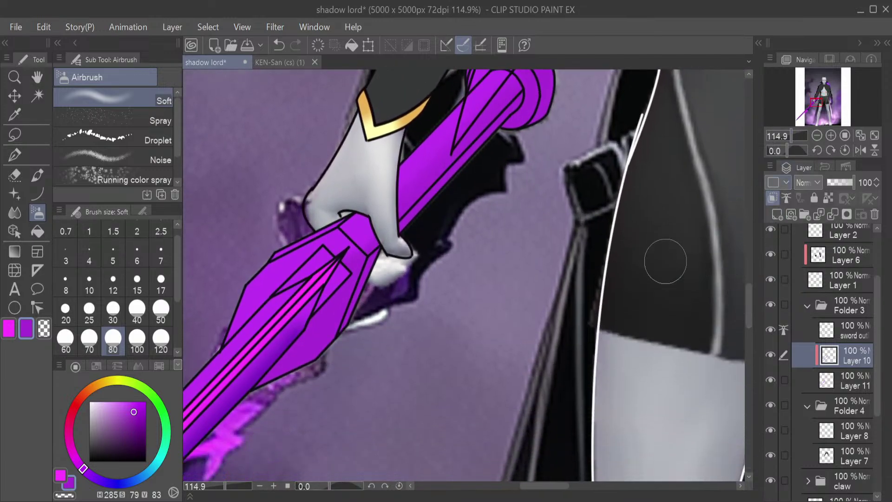
pyautogui.keyDown('alt'); pyautogui.click(259, 257); pyautogui.keyUp('alt')
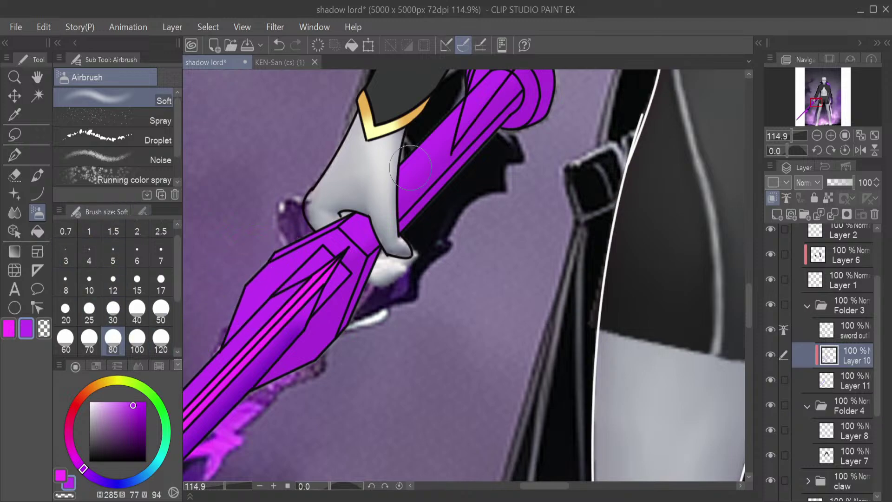
pyautogui.moveTo(799, 135)
pyautogui.mouseDown()
pyautogui.moveTo(780, 139)
pyautogui.moveTo(790, 135)
pyautogui.mouseUp()
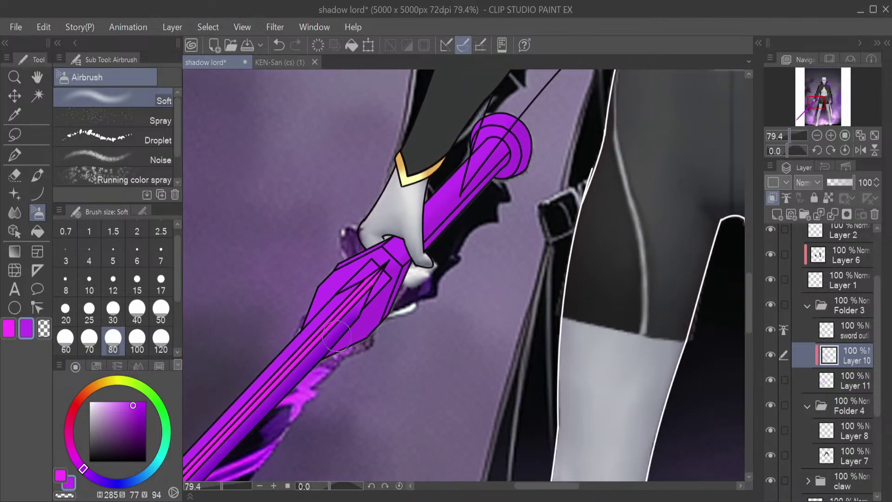
# Add a new layer directly above Layer 11 and sample the near-black beside the handle as the drawing color
pyautogui.click(827, 380)
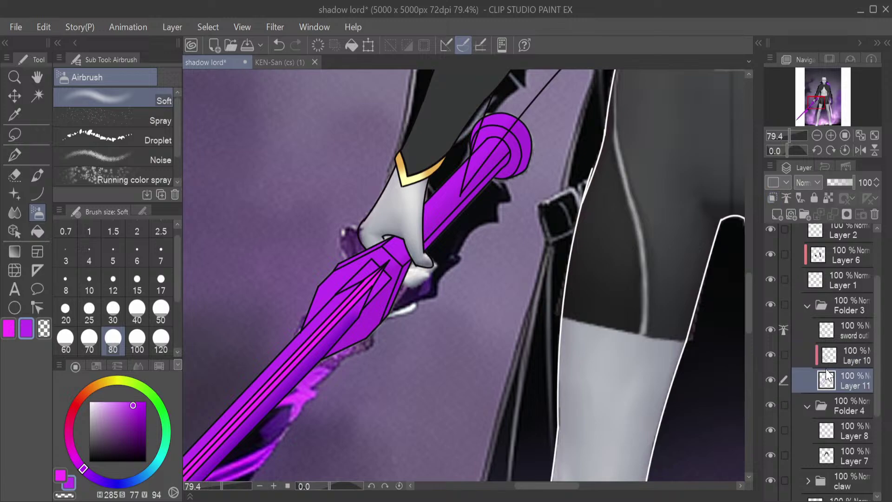
pyautogui.click(777, 215)
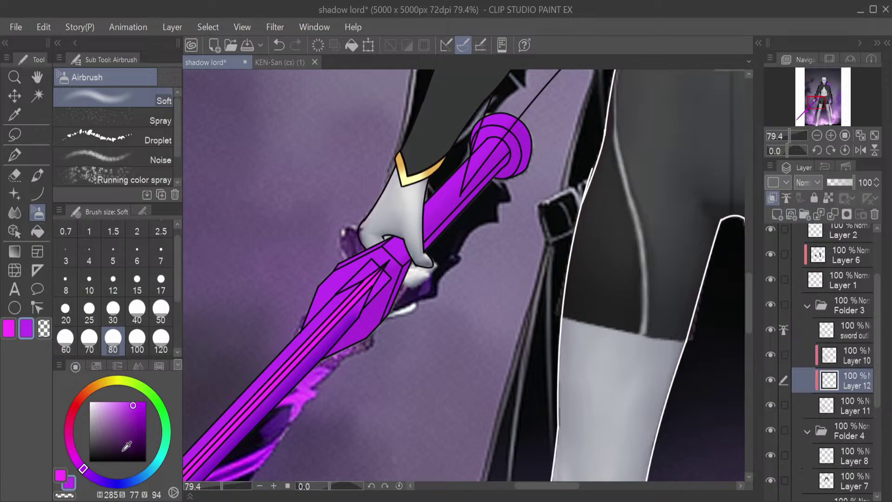
pyautogui.moveTo(132, 452)
pyautogui.mouseDown()
pyautogui.moveTo(141, 457)
pyautogui.moveTo(136, 447)
pyautogui.mouseUp()
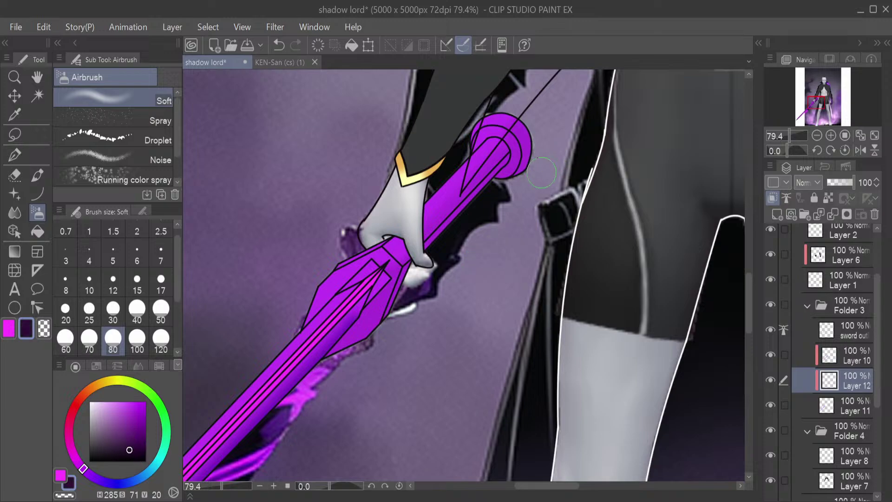
pyautogui.keyDown('alt'); pyautogui.click(479, 209); pyautogui.keyUp('alt')
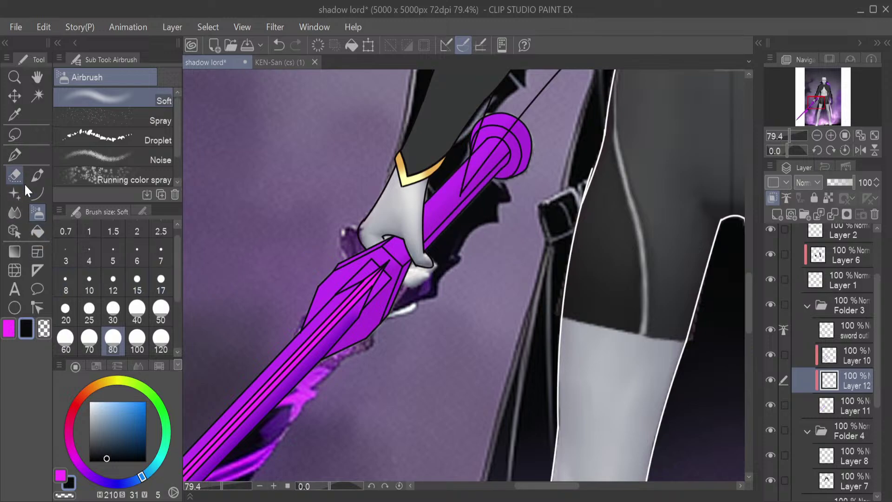
# Try covering the handle, pommel and collar in near-black with the size 40 G-pen, checking it with Layer 10 hidden
pyautogui.click(15, 156)
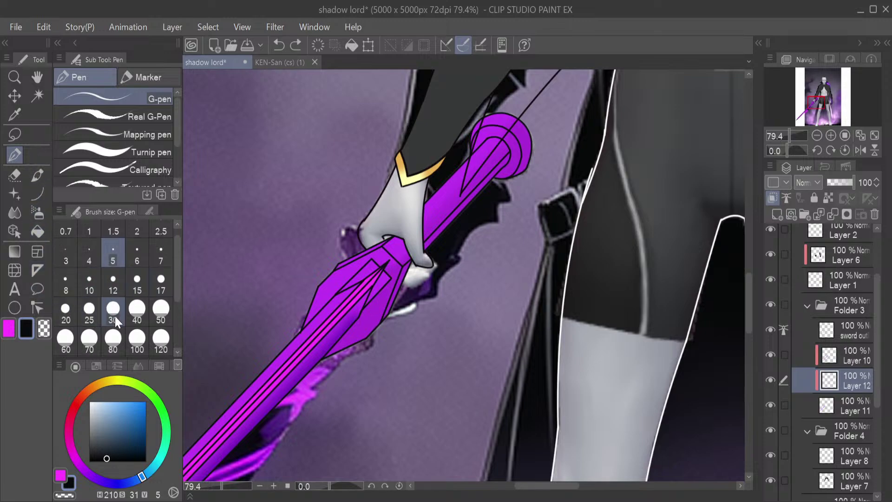
pyautogui.click(137, 311)
pyautogui.moveTo(425, 226)
pyautogui.mouseDown()
pyautogui.moveTo(474, 181)
pyautogui.moveTo(502, 140)
pyautogui.moveTo(450, 167)
pyautogui.moveTo(458, 150)
pyautogui.mouseUp()
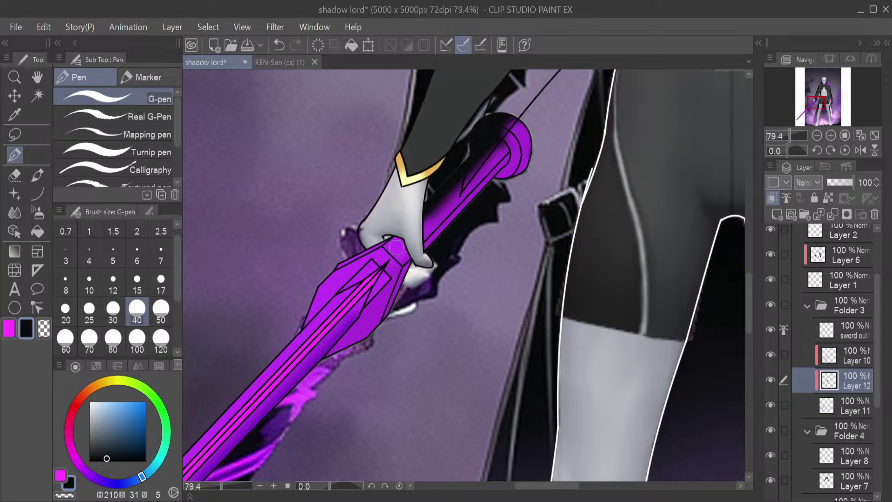
pyautogui.moveTo(766, 355); pyautogui.dragTo(768, 355)
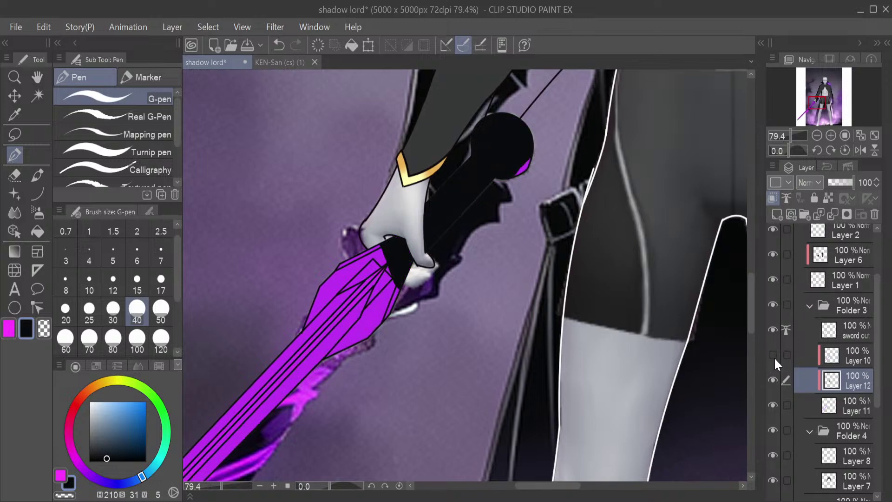
pyautogui.click(773, 355)
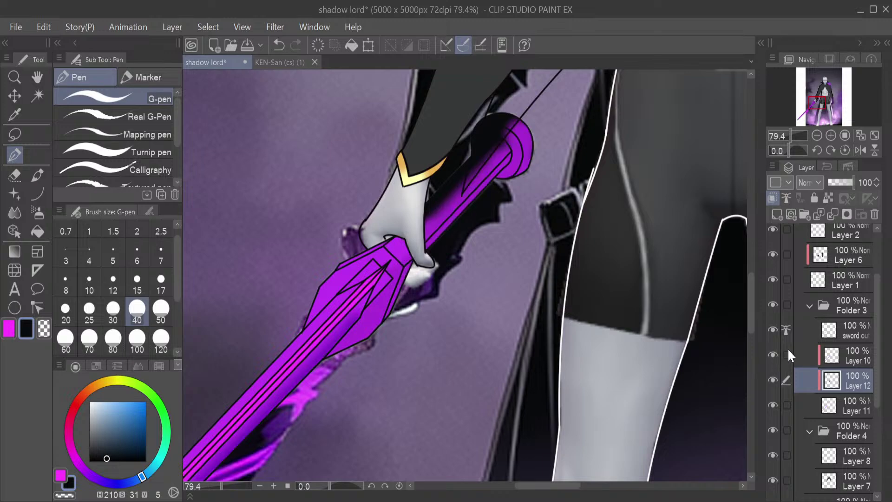
pyautogui.hotkey('ctrl', 'z')
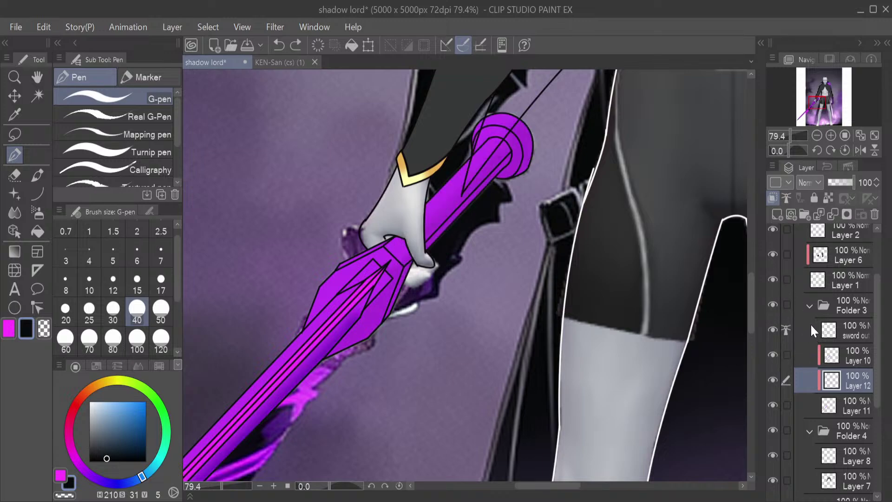
# Erase the purple shading on Layer 10 and the base purple on Layer 11 from the handle, pommel and guard with Erase Along Edge at size 120
pyautogui.press('e')
pyautogui.click(857, 356)
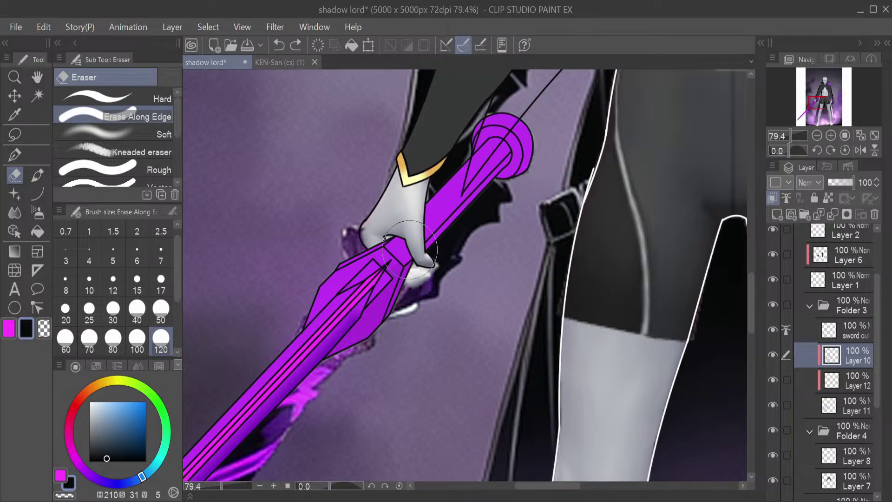
pyautogui.moveTo(409, 251)
pyautogui.mouseDown()
pyautogui.moveTo(385, 250)
pyautogui.moveTo(334, 281)
pyautogui.mouseUp()
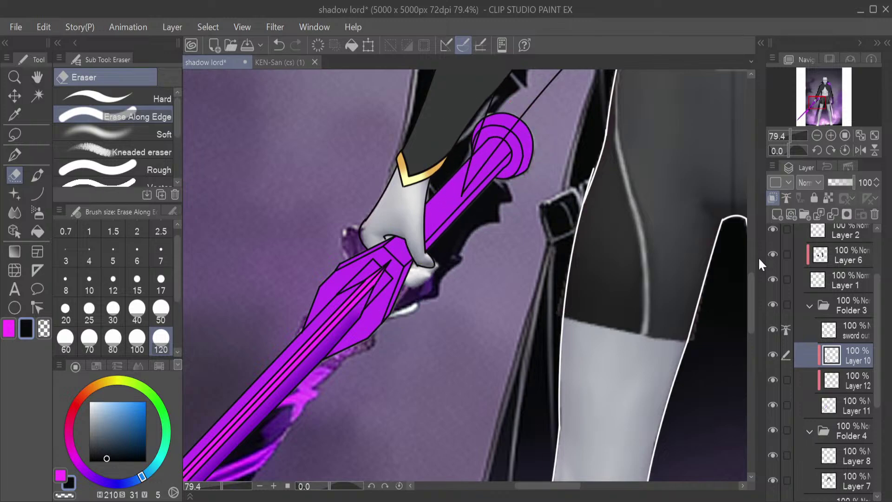
pyautogui.click(846, 405)
pyautogui.moveTo(523, 193)
pyautogui.mouseDown()
pyautogui.moveTo(520, 140)
pyautogui.moveTo(482, 207)
pyautogui.moveTo(469, 135)
pyautogui.moveTo(474, 152)
pyautogui.moveTo(486, 129)
pyautogui.moveTo(478, 127)
pyautogui.moveTo(492, 118)
pyautogui.moveTo(477, 126)
pyautogui.moveTo(468, 184)
pyautogui.moveTo(453, 193)
pyautogui.moveTo(443, 225)
pyautogui.moveTo(430, 216)
pyautogui.moveTo(412, 236)
pyautogui.moveTo(399, 291)
pyautogui.moveTo(344, 356)
pyautogui.moveTo(394, 268)
pyautogui.moveTo(376, 256)
pyautogui.moveTo(361, 261)
pyautogui.moveTo(312, 315)
pyautogui.moveTo(360, 252)
pyautogui.moveTo(343, 265)
pyautogui.moveTo(407, 230)
pyautogui.moveTo(332, 351)
pyautogui.mouseUp()
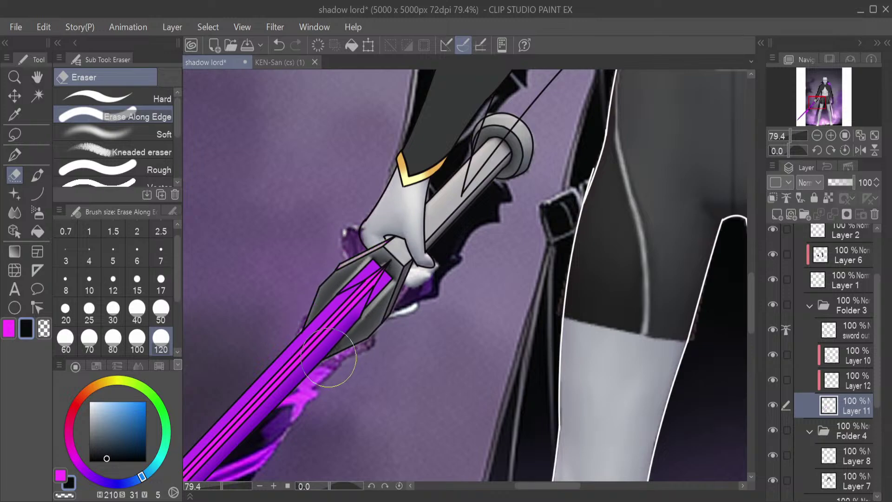
pyautogui.click(44, 99)
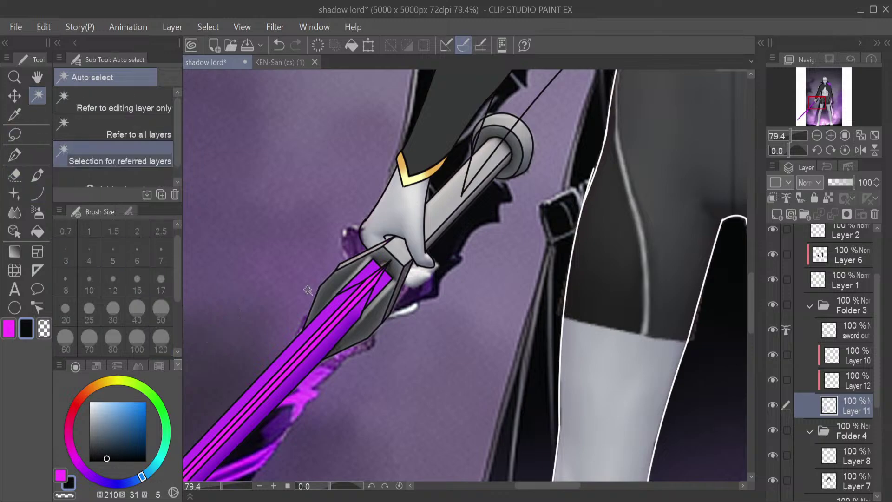
pyautogui.click(329, 289)
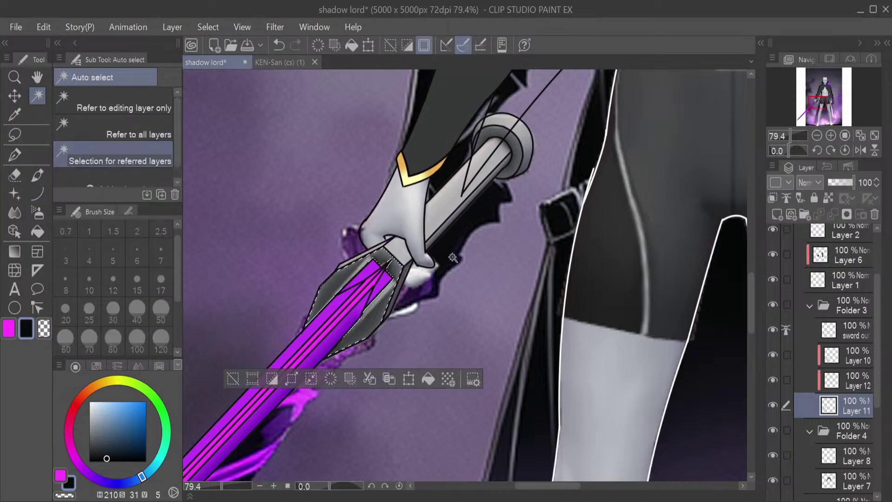
pyautogui.keyDown('shift'); pyautogui.click(402, 278); pyautogui.keyUp('shift')
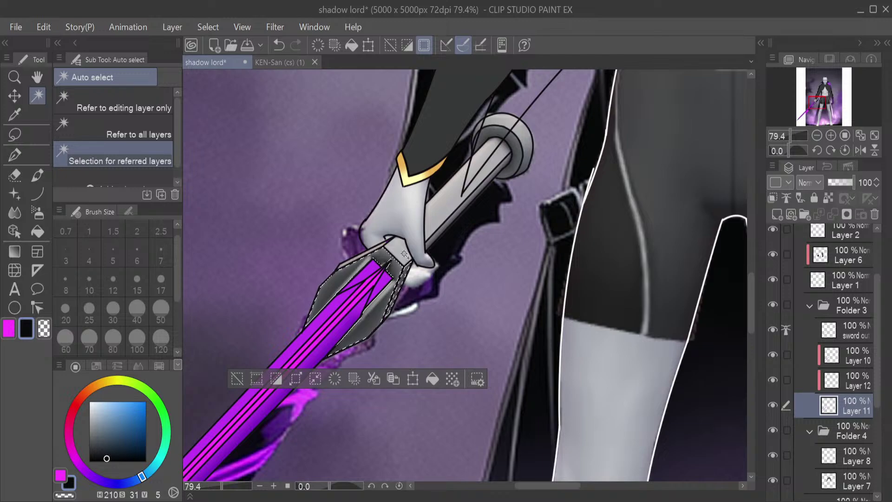
pyautogui.keyDown('shift'); pyautogui.click(465, 186); pyautogui.keyUp('shift')
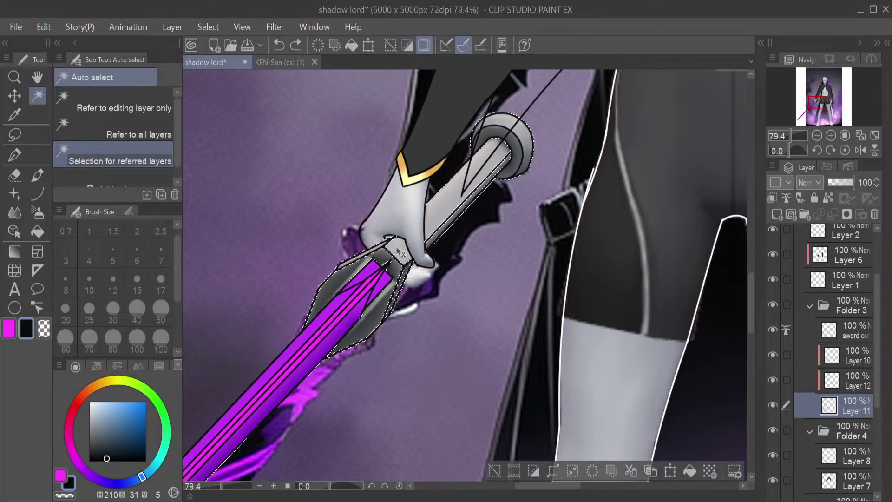
pyautogui.scroll(5, 793, 132)
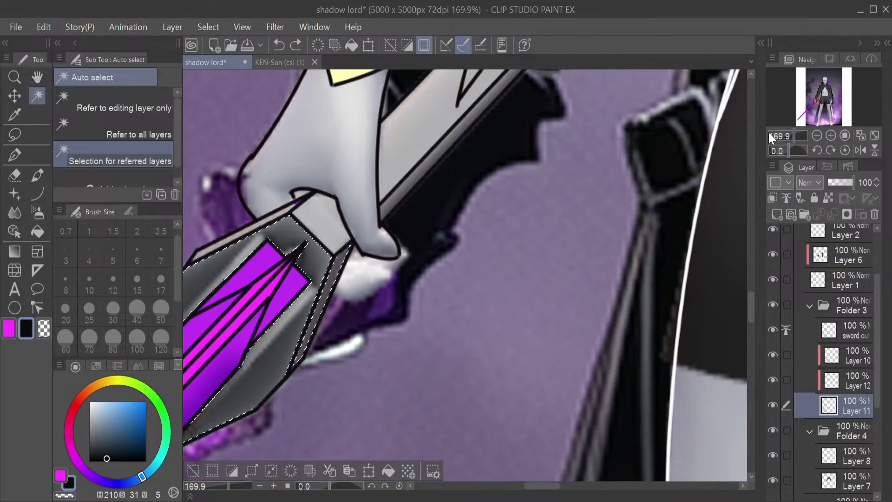
pyautogui.keyDown('shift'); pyautogui.click(285, 217); pyautogui.keyUp('shift')
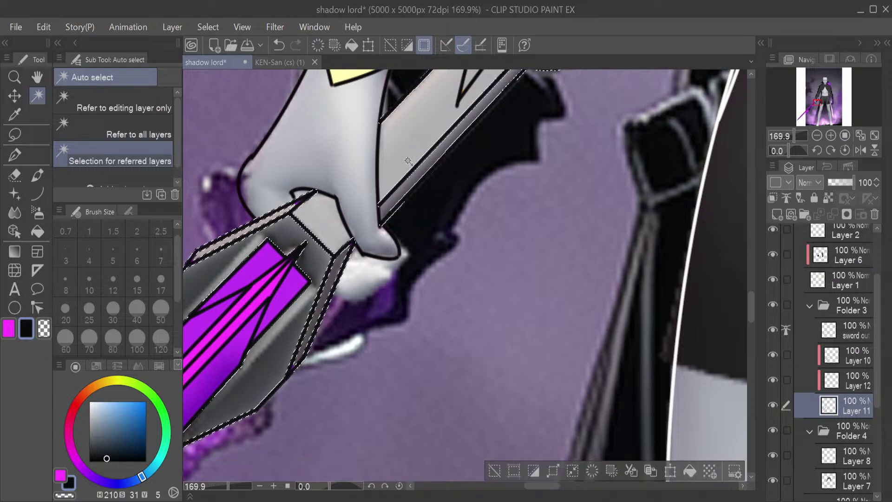
pyautogui.hotkey('ctrl', 'z')
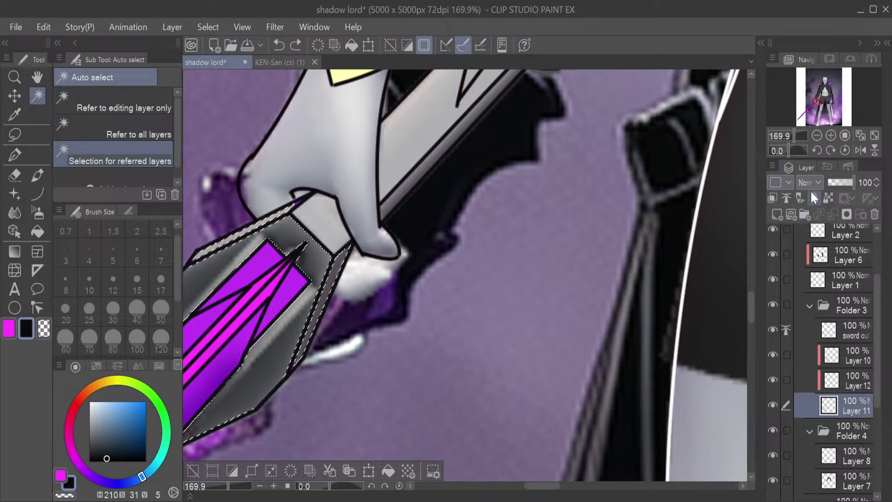
pyautogui.moveTo(814, 106); pyautogui.dragTo(817, 99)
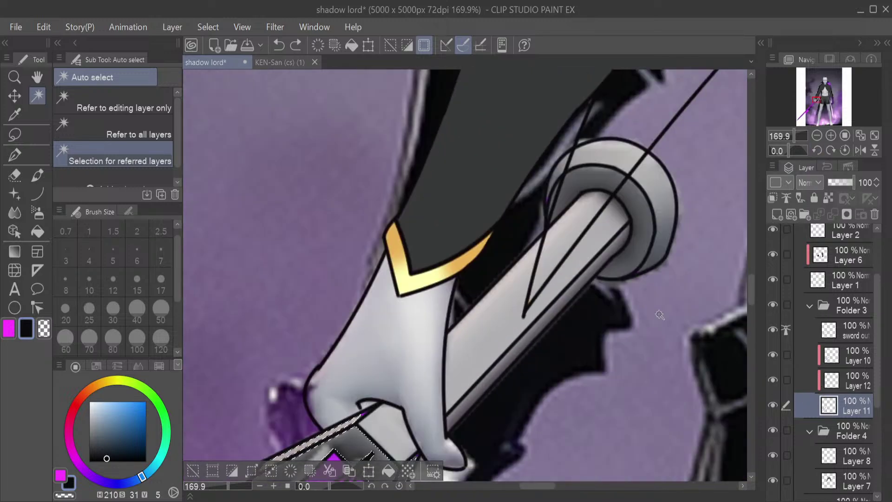
pyautogui.press('e')
pyautogui.click(193, 471)
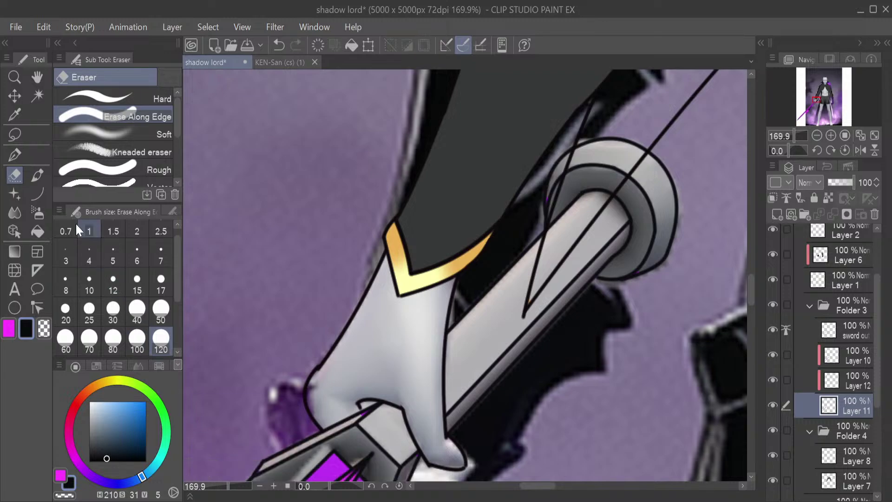
# Choose the Hard eraser at size 120 for the sword's base color layer, Layer 11
pyautogui.click(113, 99)
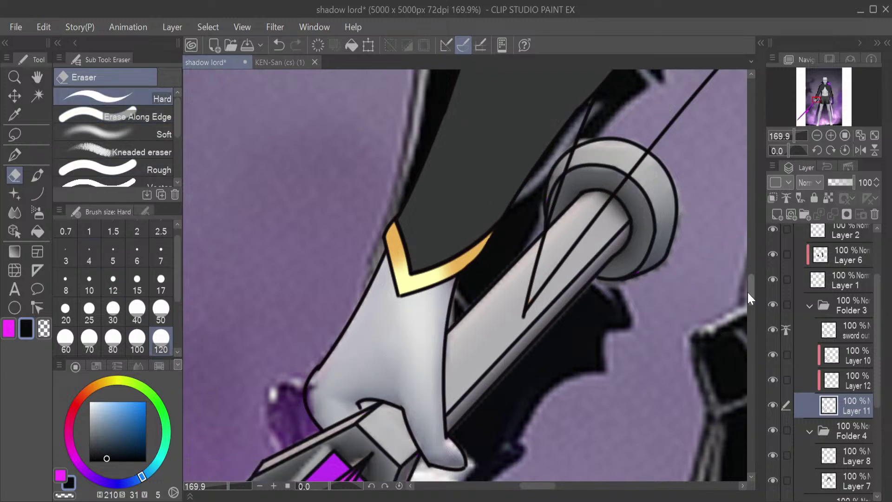
pyautogui.moveTo(747, 291); pyautogui.dragTo(753, 311)
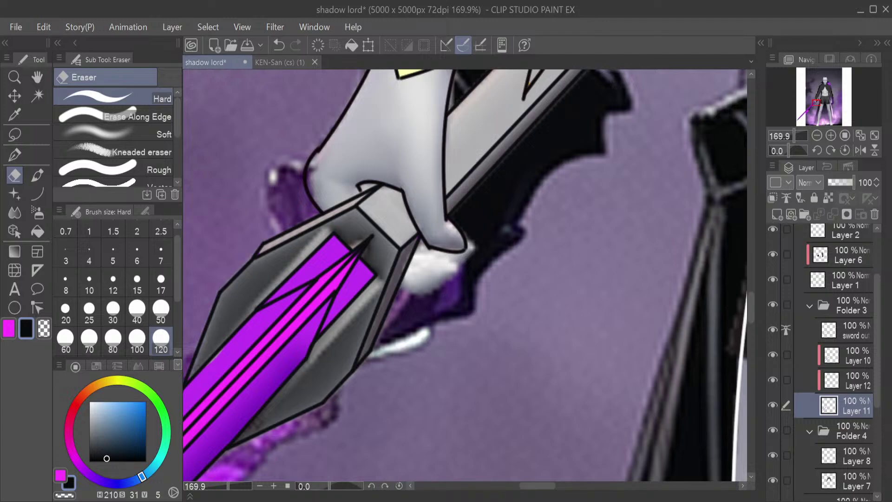
pyautogui.moveTo(538, 486); pyautogui.dragTo(522, 485)
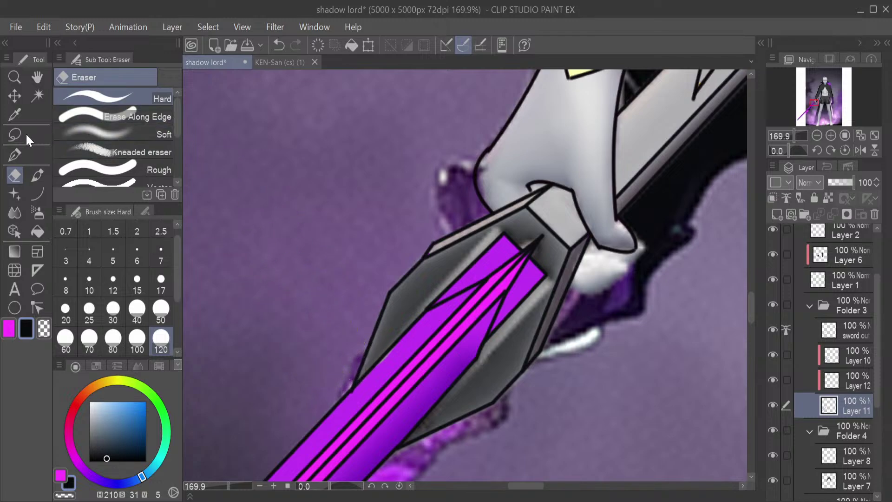
pyautogui.click(38, 96)
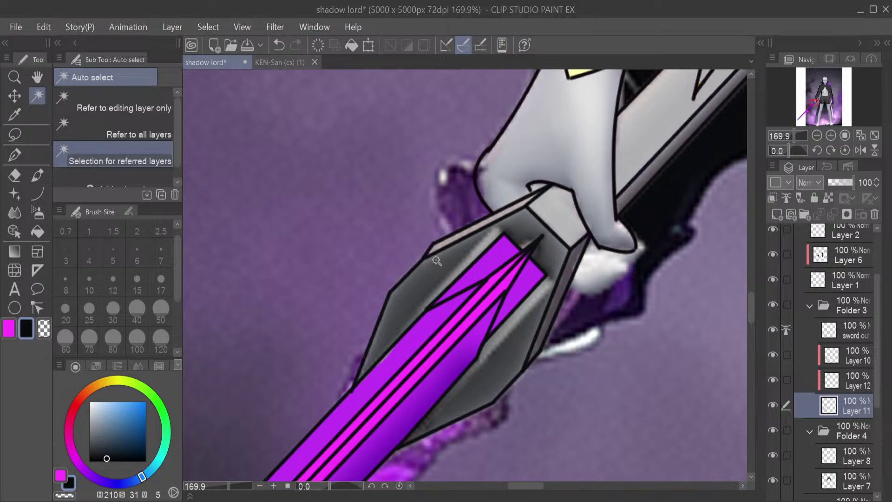
pyautogui.press('e')
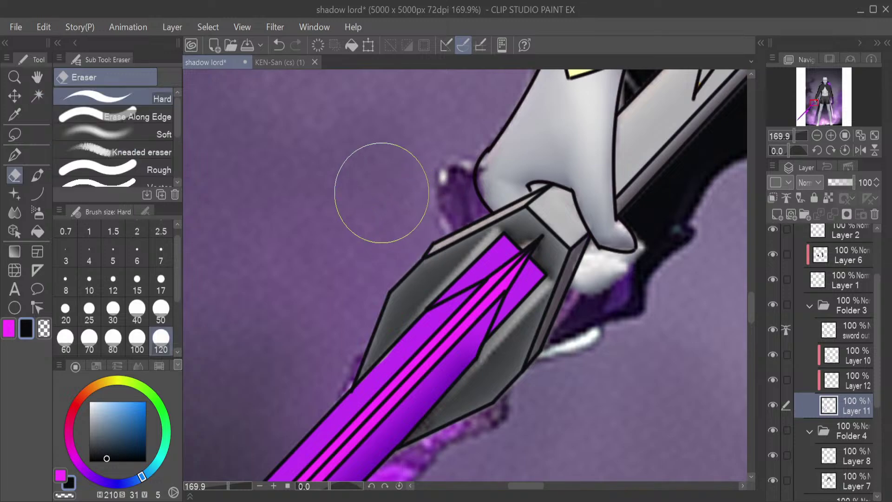
pyautogui.click(38, 95)
pyautogui.click(432, 271)
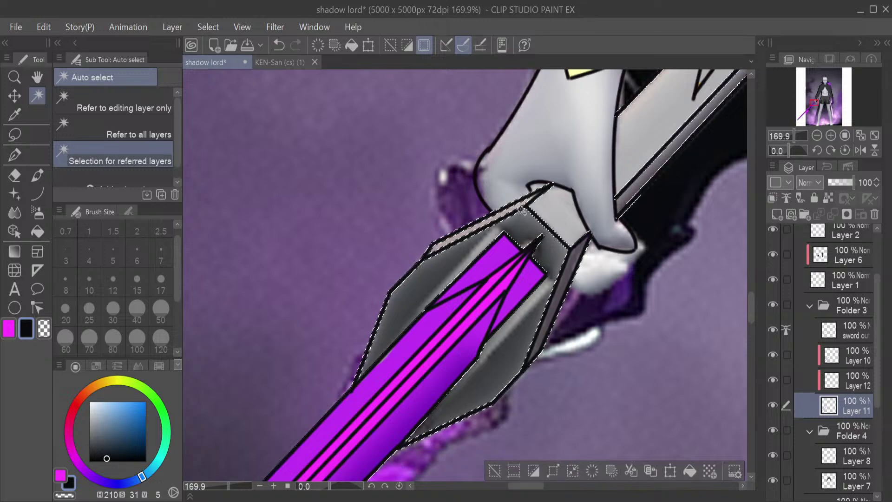
pyautogui.hotkey('ctrl', 'z')
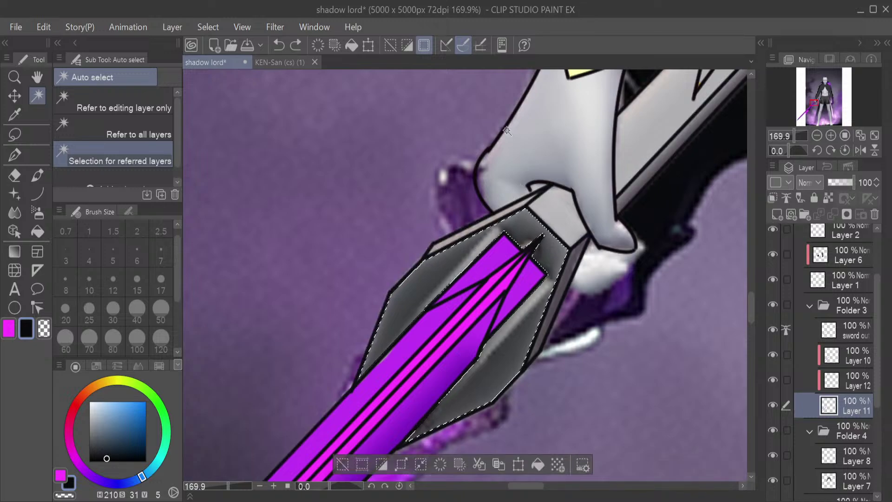
pyautogui.hotkey('ctrl', 'd')
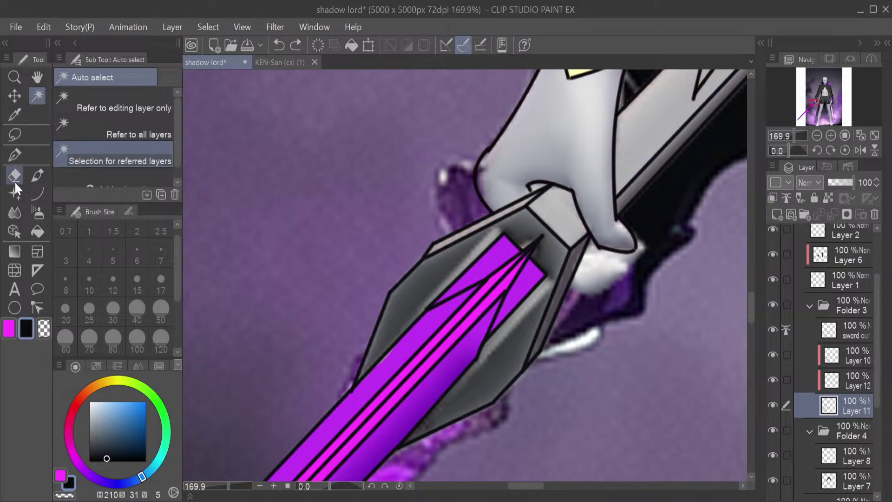
pyautogui.click(16, 154)
pyautogui.moveTo(411, 280)
pyautogui.mouseDown()
pyautogui.moveTo(394, 298)
pyautogui.moveTo(447, 247)
pyautogui.moveTo(414, 286)
pyautogui.mouseUp()
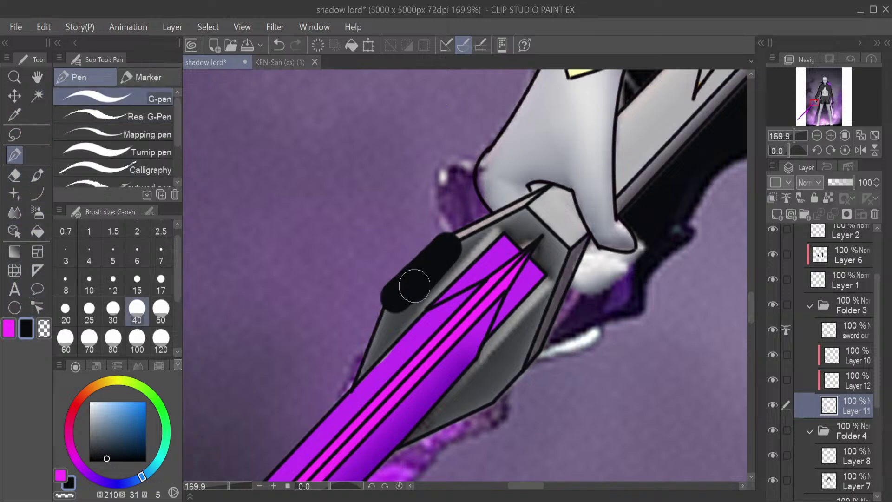
pyautogui.hotkey('ctrl', 'z')
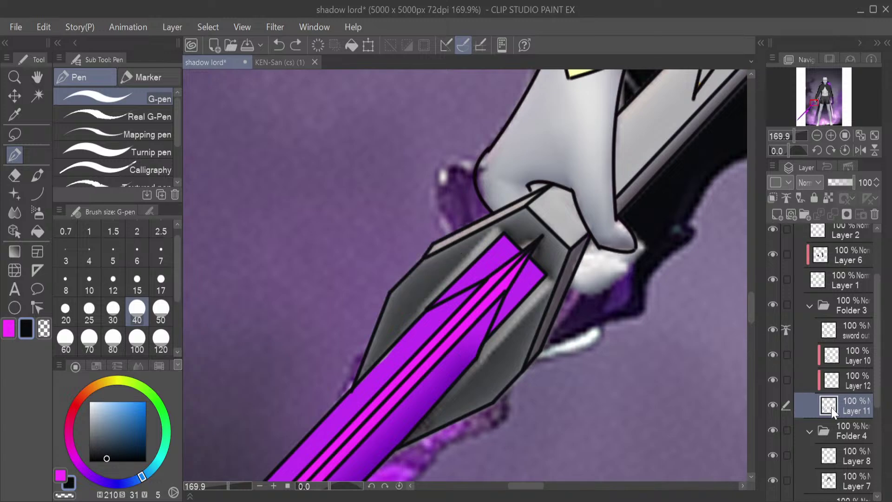
# Delete the clipped Layer 12 and add a new empty layer directly below Layer 11 in Folder 3
pyautogui.click(832, 383)
pyautogui.click(773, 380)
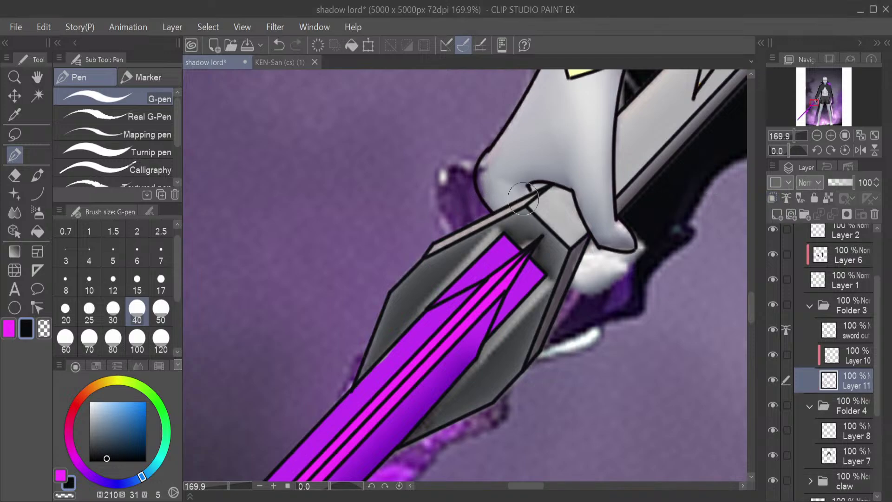
pyautogui.click(844, 353)
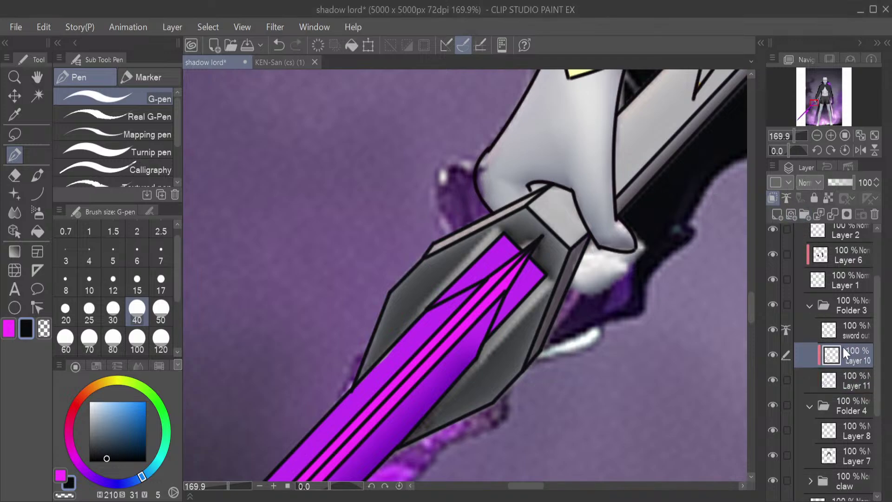
pyautogui.click(837, 399)
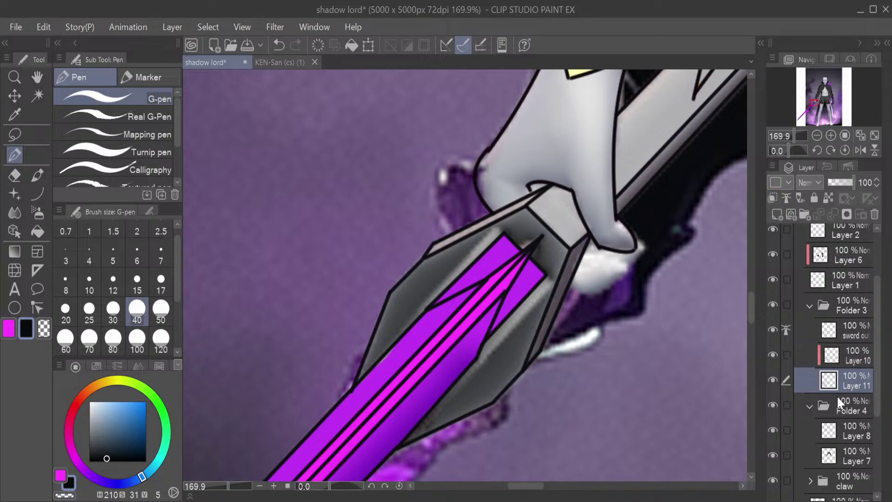
pyautogui.click(777, 215)
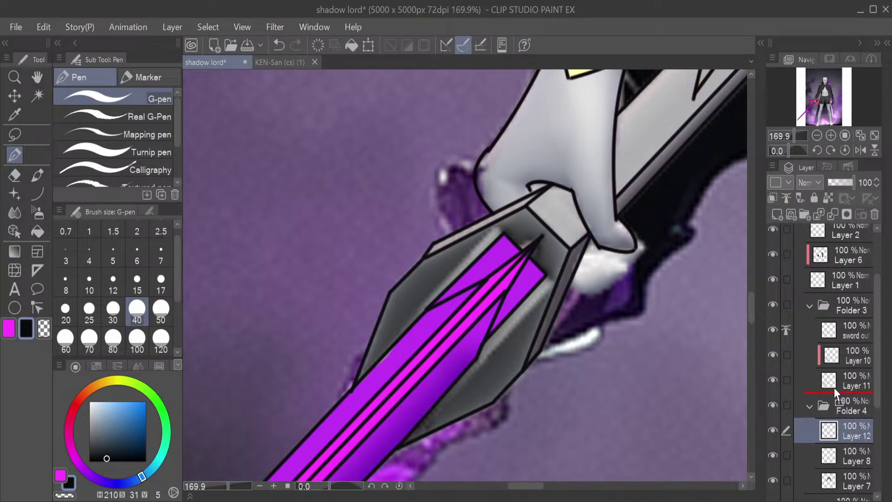
pyautogui.moveTo(835, 389); pyautogui.dragTo(837, 390)
# Set the color to dark grey (H 210, S 4, V 24) and cover the guard, handle and pommel on Layer 12 with the size 40 G-pen
pyautogui.moveTo(528, 345)
pyautogui.mouseDown()
pyautogui.moveTo(510, 359)
pyautogui.moveTo(515, 343)
pyautogui.moveTo(476, 375)
pyautogui.moveTo(570, 278)
pyautogui.moveTo(512, 341)
pyautogui.moveTo(561, 297)
pyautogui.moveTo(515, 378)
pyautogui.mouseUp()
pyautogui.hotkey('ctrl', 'z')
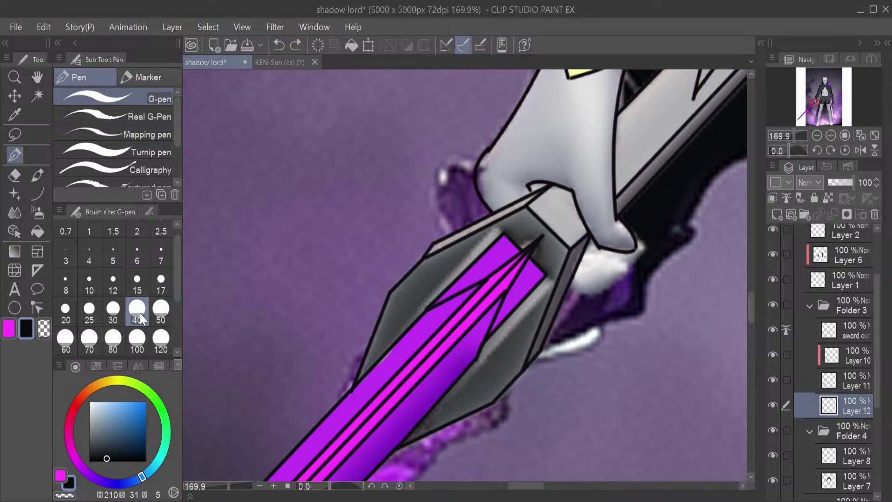
pyautogui.moveTo(106, 454); pyautogui.dragTo(96, 445)
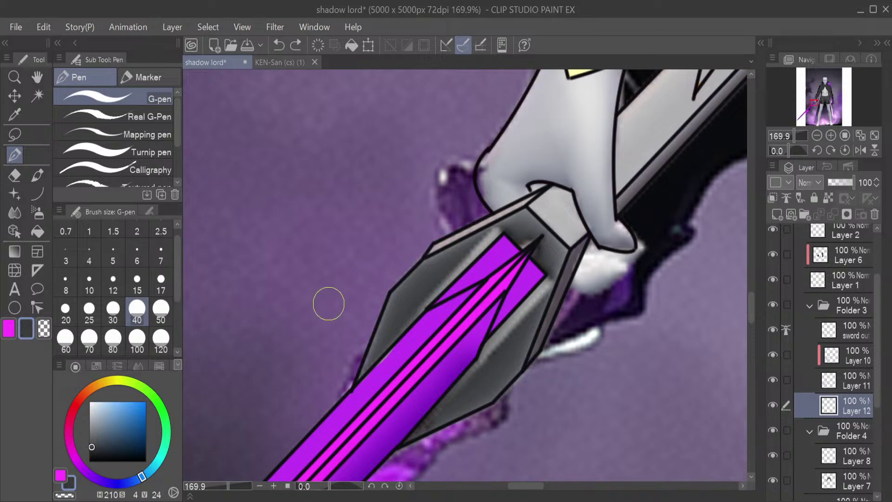
pyautogui.moveTo(562, 309)
pyautogui.mouseDown()
pyautogui.moveTo(520, 347)
pyautogui.moveTo(578, 243)
pyautogui.moveTo(547, 267)
pyautogui.moveTo(528, 260)
pyautogui.moveTo(546, 192)
pyautogui.moveTo(461, 244)
pyautogui.moveTo(417, 286)
pyautogui.moveTo(349, 381)
pyautogui.moveTo(511, 295)
pyautogui.moveTo(512, 320)
pyautogui.moveTo(409, 438)
pyautogui.moveTo(492, 372)
pyautogui.moveTo(502, 381)
pyautogui.moveTo(478, 410)
pyautogui.moveTo(531, 353)
pyautogui.moveTo(464, 412)
pyautogui.mouseUp()
pyautogui.moveTo(580, 295)
pyautogui.mouseDown()
pyautogui.moveTo(608, 250)
pyautogui.moveTo(574, 264)
pyautogui.moveTo(596, 234)
pyautogui.mouseUp()
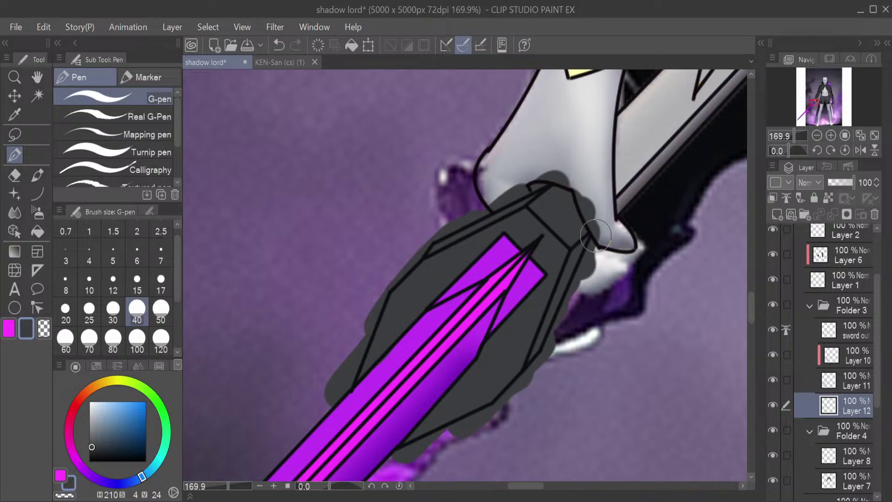
pyautogui.moveTo(610, 205)
pyautogui.mouseDown()
pyautogui.moveTo(639, 166)
pyautogui.moveTo(589, 225)
pyautogui.moveTo(580, 216)
pyautogui.moveTo(640, 123)
pyautogui.moveTo(617, 122)
pyautogui.moveTo(676, 96)
pyautogui.mouseUp()
pyautogui.scroll(5, 751, 277)
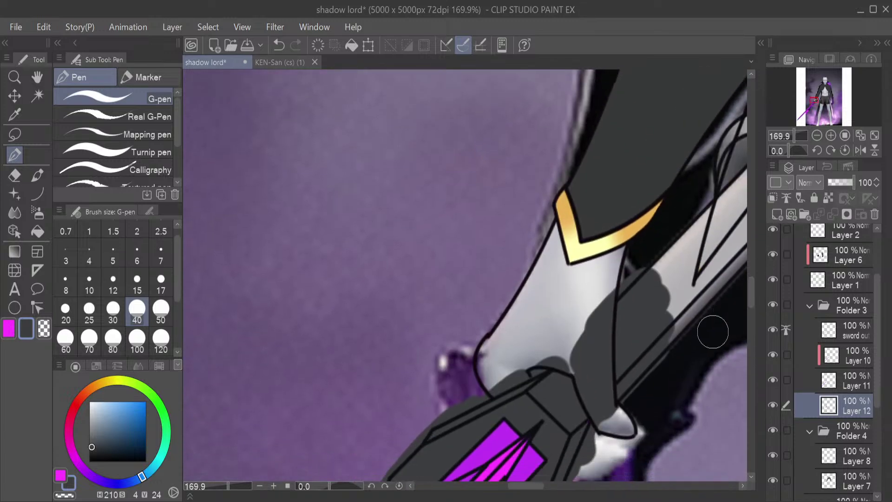
pyautogui.hscroll(7, 543, 498)
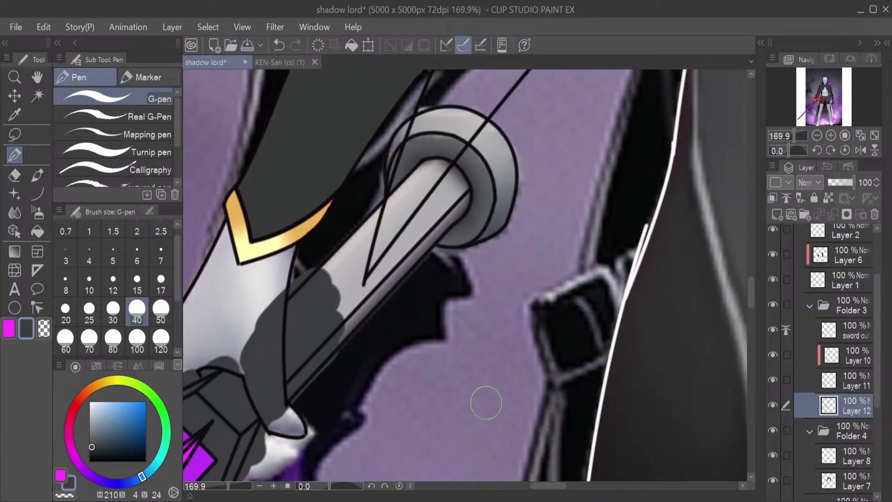
pyautogui.moveTo(353, 335)
pyautogui.mouseDown()
pyautogui.moveTo(355, 311)
pyautogui.moveTo(398, 289)
pyautogui.moveTo(411, 260)
pyautogui.moveTo(426, 252)
pyautogui.moveTo(432, 118)
pyautogui.moveTo(465, 99)
pyautogui.moveTo(463, 208)
pyautogui.moveTo(460, 131)
pyautogui.moveTo(473, 102)
pyautogui.moveTo(483, 134)
pyautogui.mouseUp()
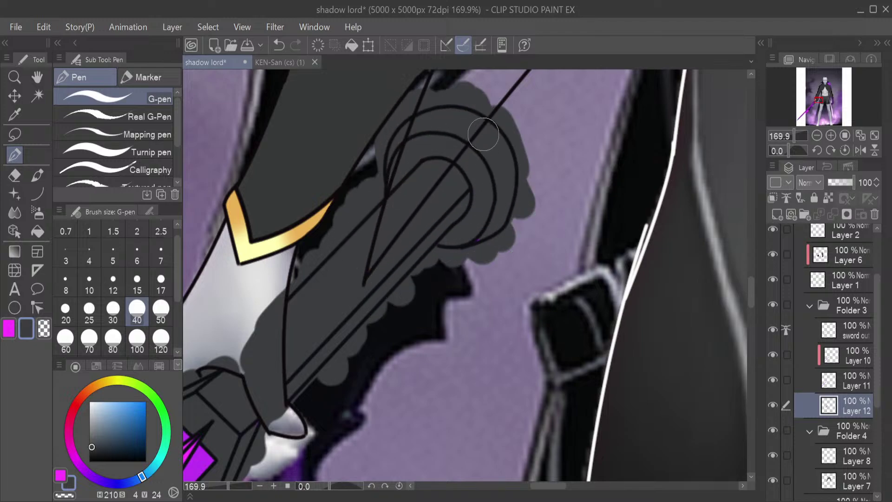
# Erase the grey spilling outside the pommel, handle and guard outlines with Erase Along Edge at size 120
pyautogui.press('e')
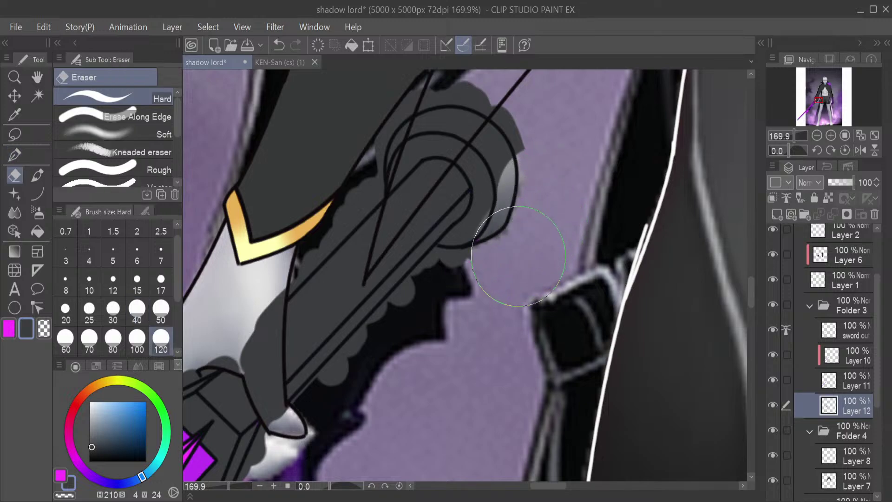
pyautogui.click(134, 117)
pyautogui.moveTo(527, 227)
pyautogui.mouseDown()
pyautogui.moveTo(493, 255)
pyautogui.moveTo(438, 269)
pyautogui.moveTo(341, 395)
pyautogui.moveTo(360, 345)
pyautogui.moveTo(312, 403)
pyautogui.moveTo(402, 291)
pyautogui.moveTo(315, 395)
pyautogui.moveTo(436, 266)
pyautogui.moveTo(496, 249)
pyautogui.moveTo(528, 216)
pyautogui.moveTo(544, 170)
pyautogui.moveTo(519, 119)
pyautogui.moveTo(469, 93)
pyautogui.moveTo(419, 95)
pyautogui.moveTo(377, 123)
pyautogui.moveTo(363, 190)
pyautogui.moveTo(258, 295)
pyautogui.moveTo(248, 363)
pyautogui.moveTo(241, 346)
pyautogui.mouseUp()
pyautogui.hotkey('ctrl', 'z')
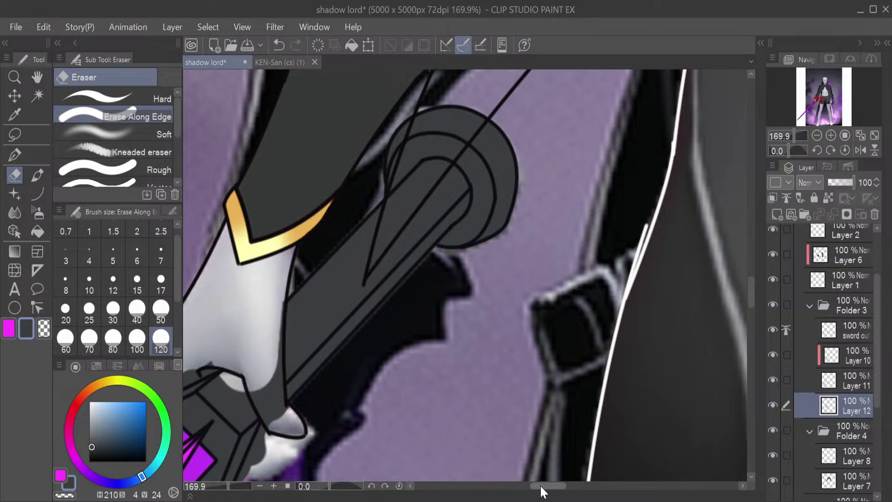
pyautogui.moveTo(540, 486); pyautogui.dragTo(529, 484)
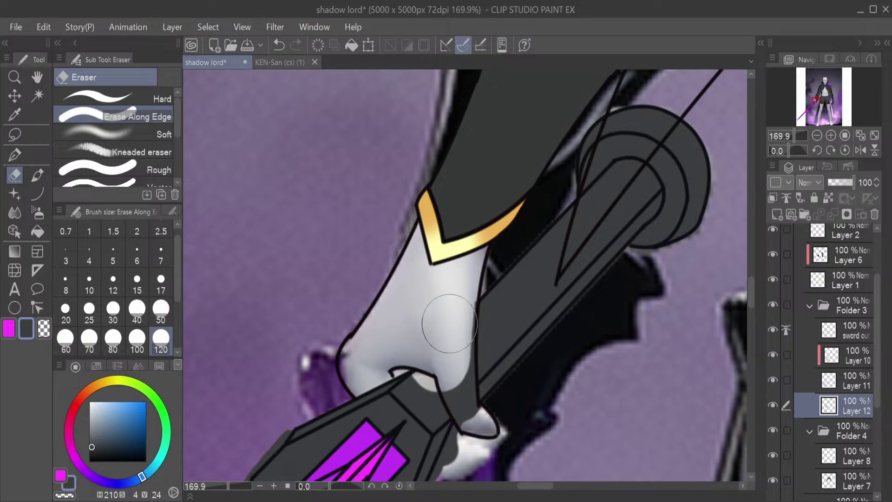
pyautogui.moveTo(750, 291); pyautogui.dragTo(749, 309)
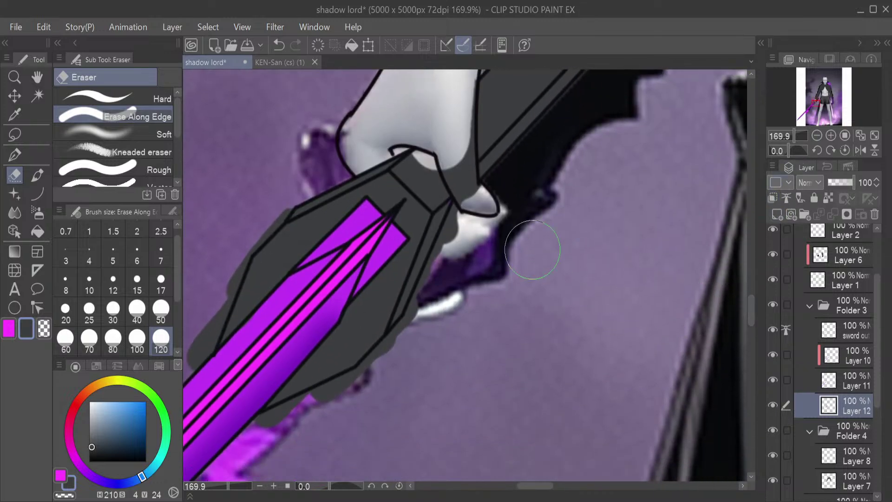
pyautogui.moveTo(465, 221)
pyautogui.mouseDown()
pyautogui.moveTo(413, 329)
pyautogui.moveTo(381, 362)
pyautogui.moveTo(316, 420)
pyautogui.moveTo(266, 435)
pyautogui.moveTo(221, 334)
pyautogui.moveTo(202, 346)
pyautogui.moveTo(233, 265)
pyautogui.moveTo(273, 196)
pyautogui.mouseUp()
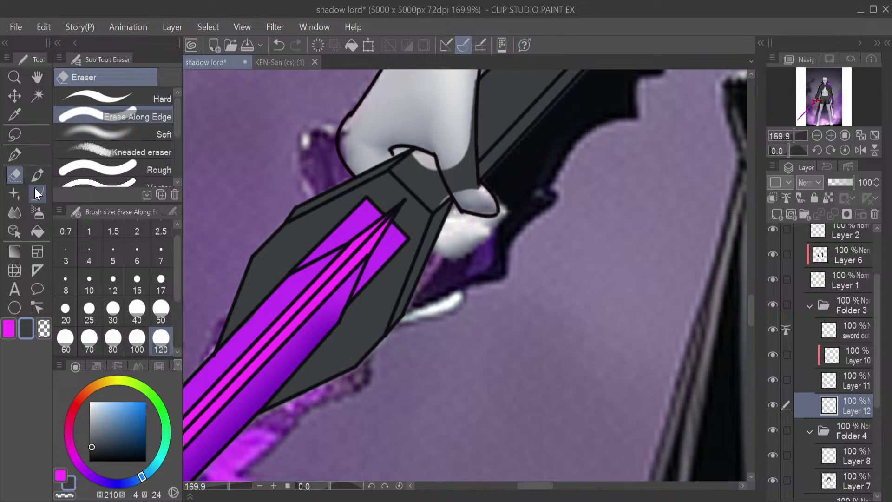
# Fill the gap in the collar under the hand with the G-pen and erase the grey overlapping the finger with Erase Along Edge at size 40
pyautogui.click(15, 155)
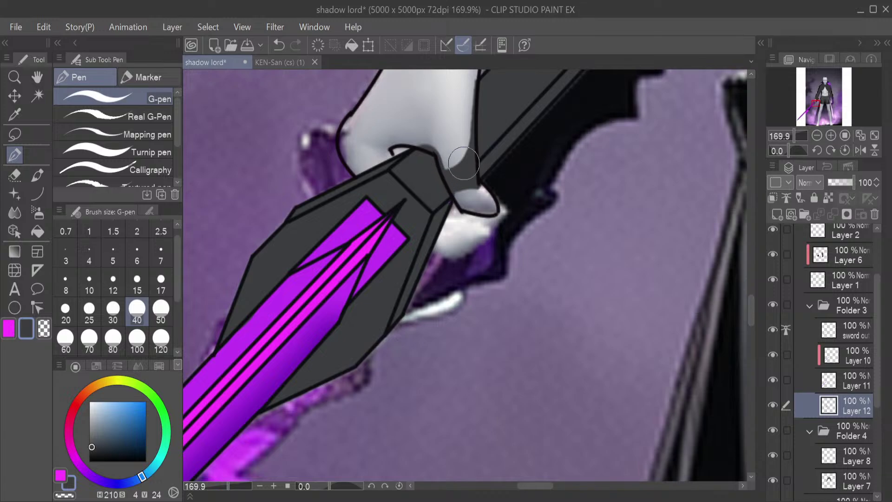
pyautogui.press('e')
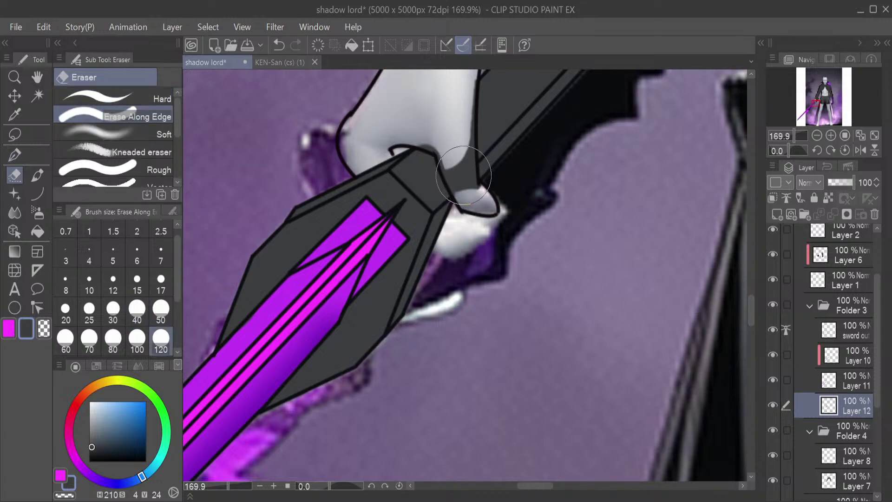
pyautogui.click(144, 302)
pyautogui.moveTo(460, 185); pyautogui.dragTo(459, 187)
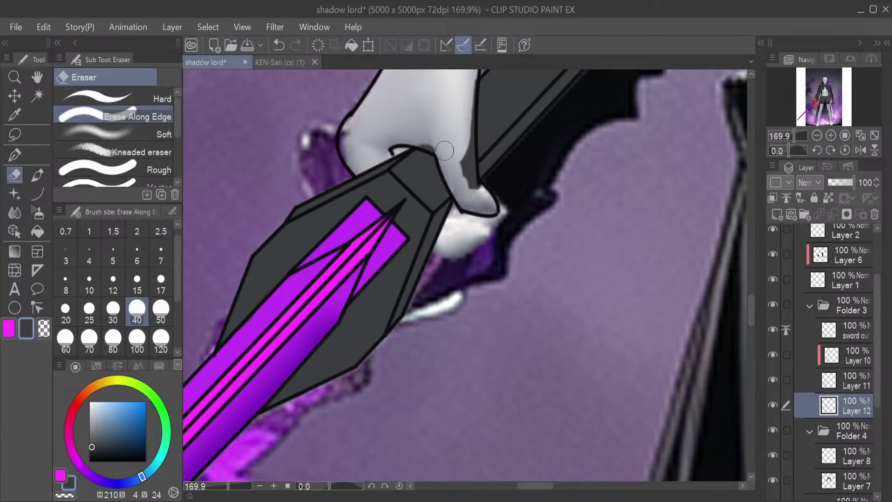
pyautogui.moveTo(462, 134)
pyautogui.mouseDown()
pyautogui.moveTo(467, 188)
pyautogui.moveTo(469, 101)
pyautogui.moveTo(471, 193)
pyautogui.mouseUp()
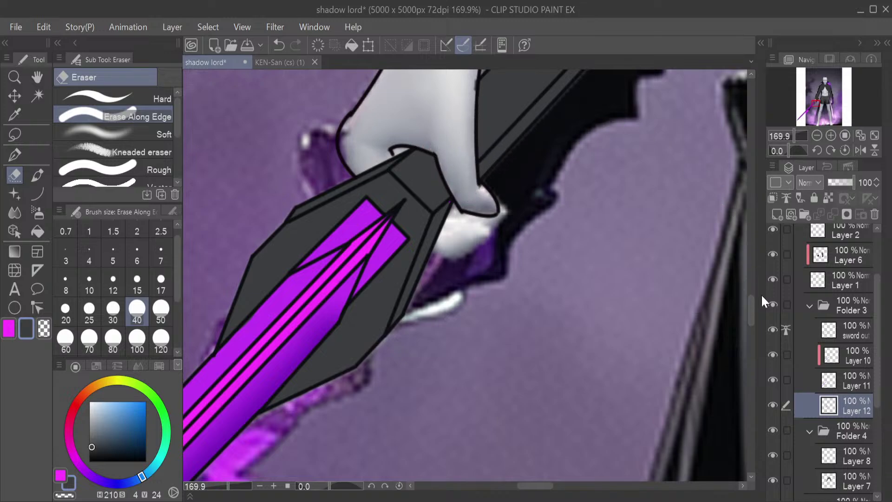
# Sample the guard's grey, darken it to H 200, S 1, V 16, and choose the Soft airbrush at size 80
pyautogui.scroll(4, 753, 299)
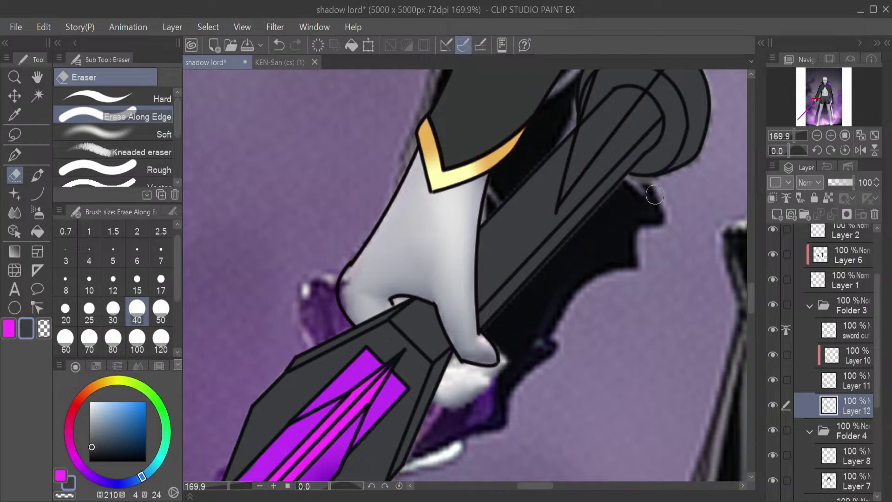
pyautogui.scroll(2, 752, 292)
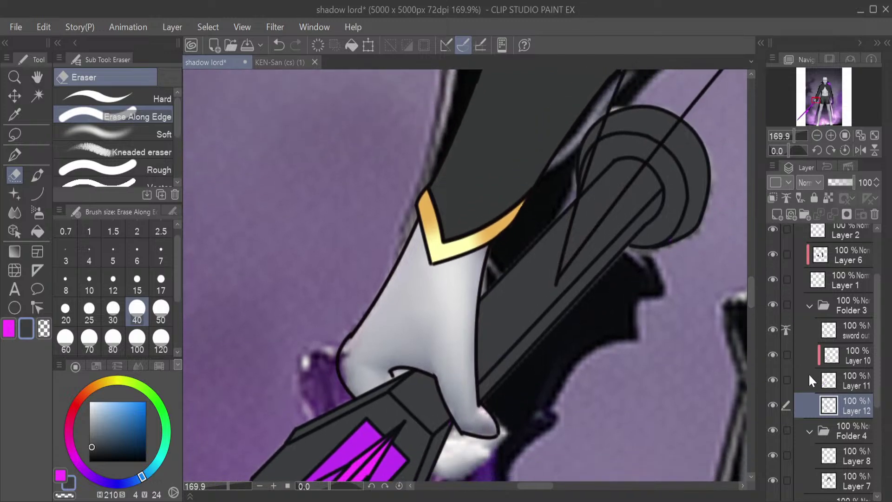
pyautogui.click(823, 381)
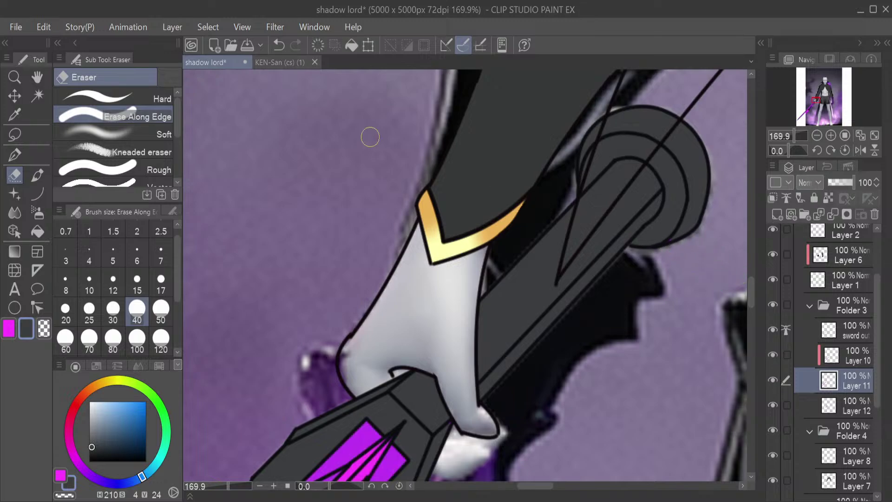
pyautogui.press(',')
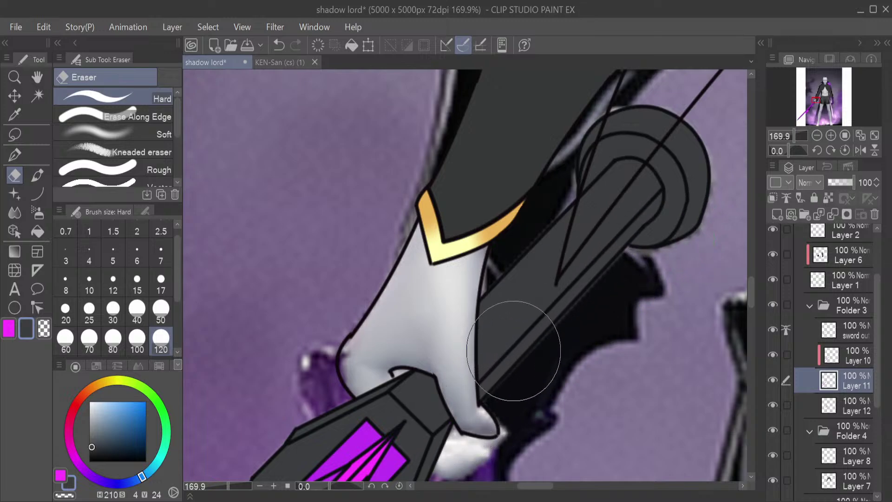
pyautogui.moveTo(748, 292); pyautogui.dragTo(751, 320)
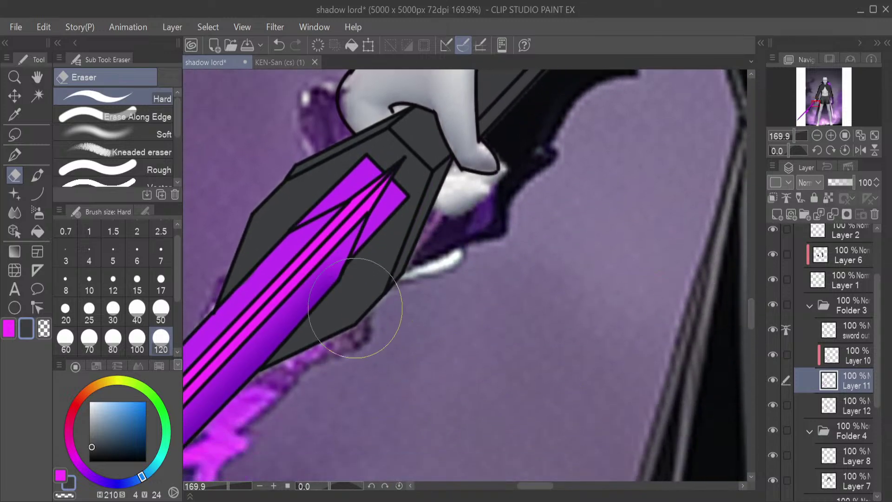
pyautogui.keyDown('alt'); pyautogui.click(339, 299); pyautogui.keyUp('alt')
pyautogui.click(93, 449)
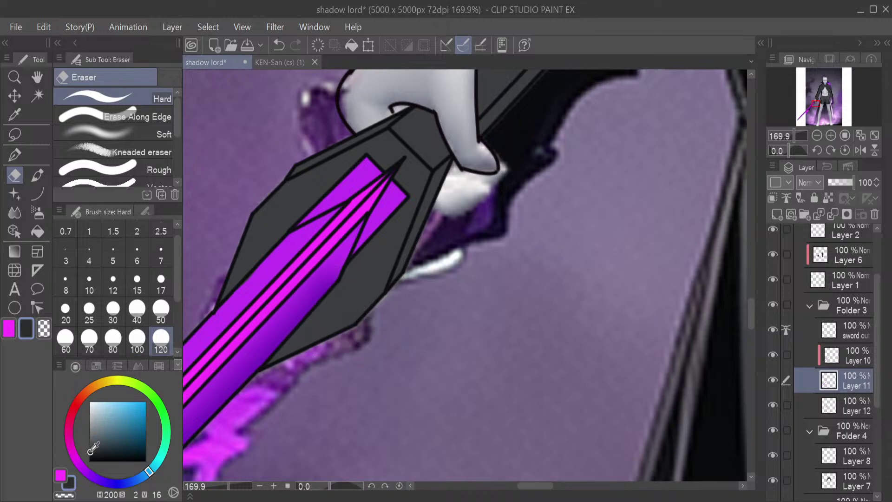
pyautogui.click(37, 213)
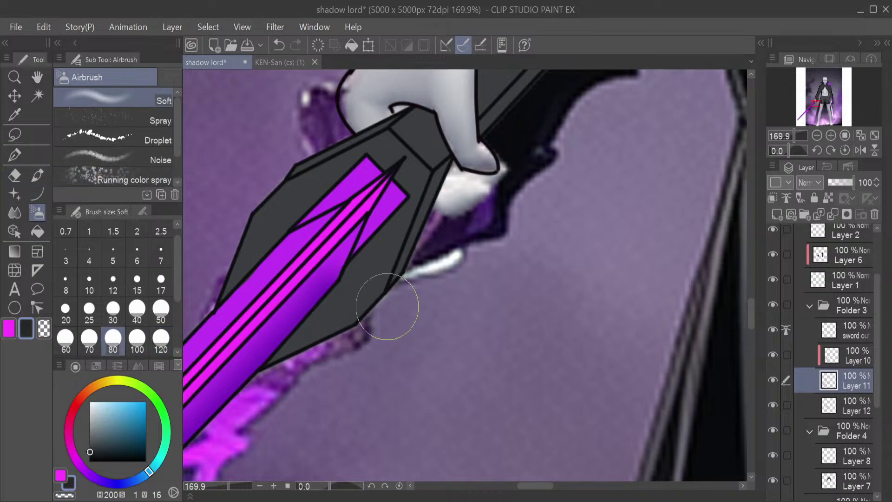
# Add a new layer clipped to Layer 12 and airbrush the darker grey along the guard's lower side and collar
pyautogui.moveTo(344, 324)
pyautogui.mouseDown()
pyautogui.moveTo(312, 363)
pyautogui.moveTo(342, 313)
pyautogui.mouseUp()
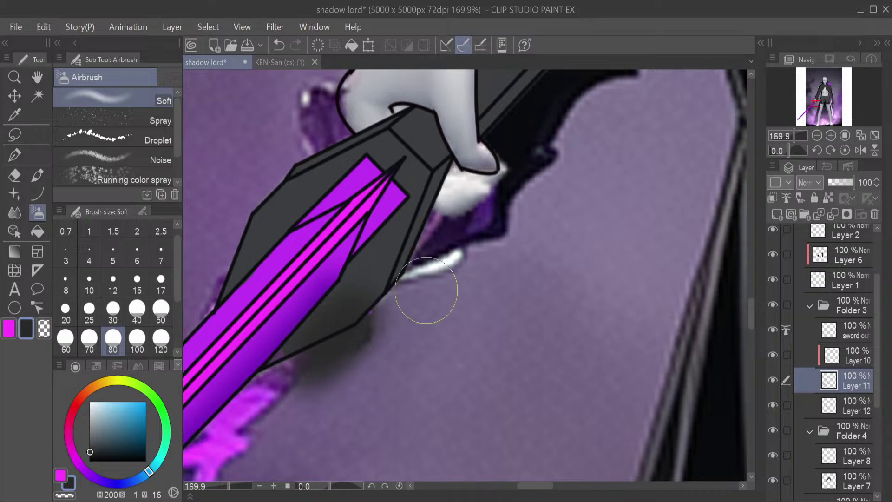
pyautogui.hotkey('ctrl', 'z')
pyautogui.click(838, 358)
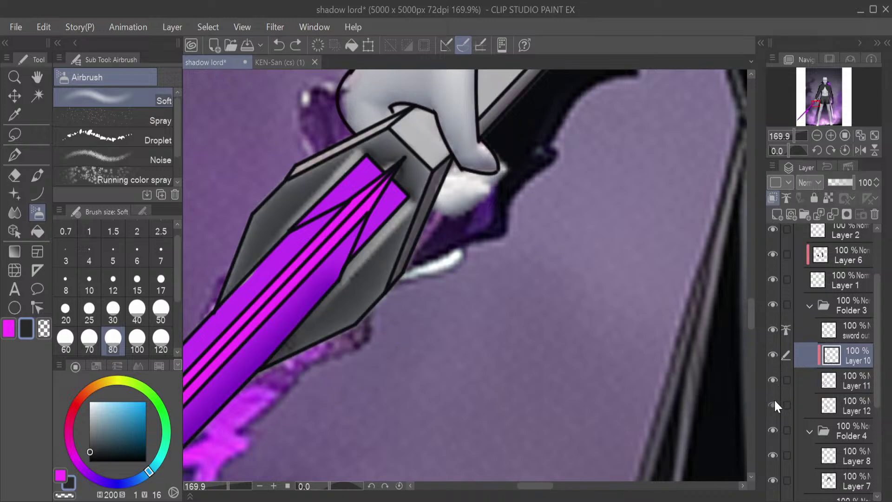
pyautogui.click(826, 404)
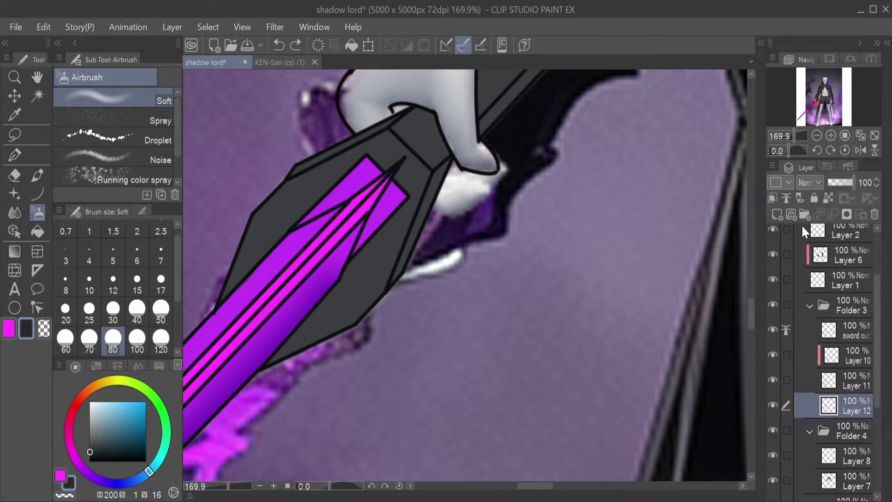
pyautogui.click(778, 215)
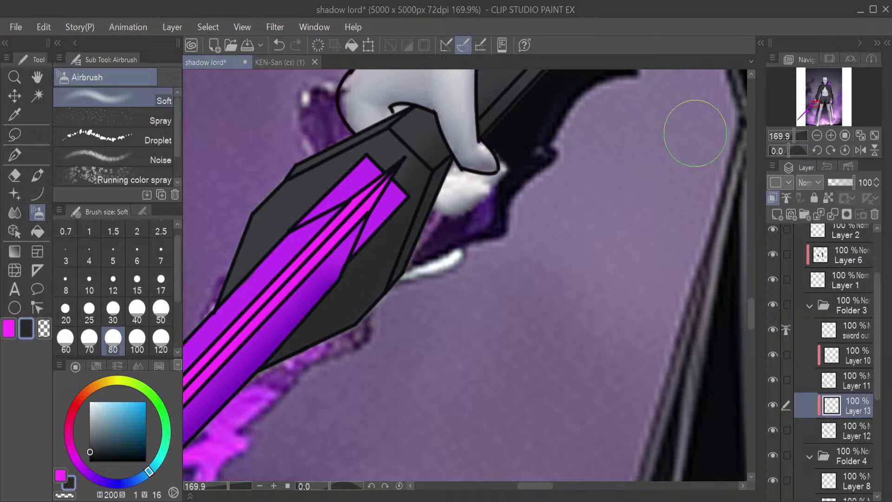
# Shade the lower edge of the handle and pommel on the clipped layer with straight Soft airbrush strokes at size 80
pyautogui.moveTo(752, 308); pyautogui.dragTo(753, 286)
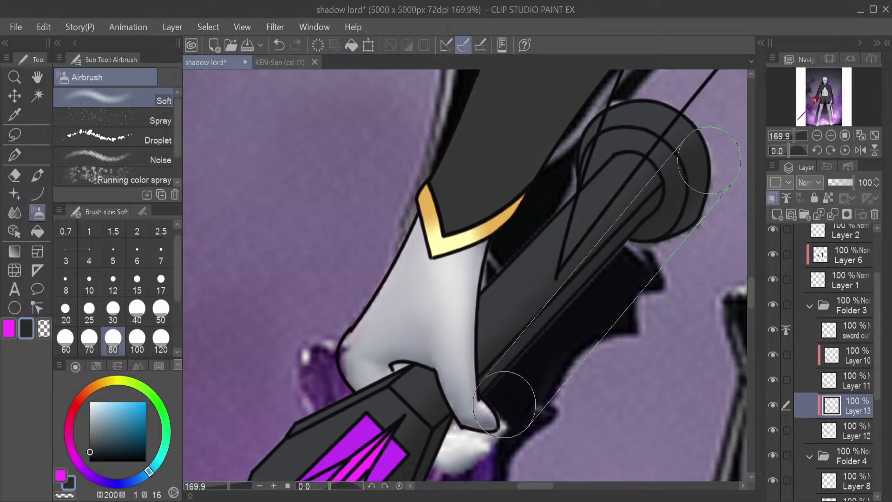
pyautogui.keyDown('shift'); pyautogui.click(496, 424); pyautogui.keyUp('shift')
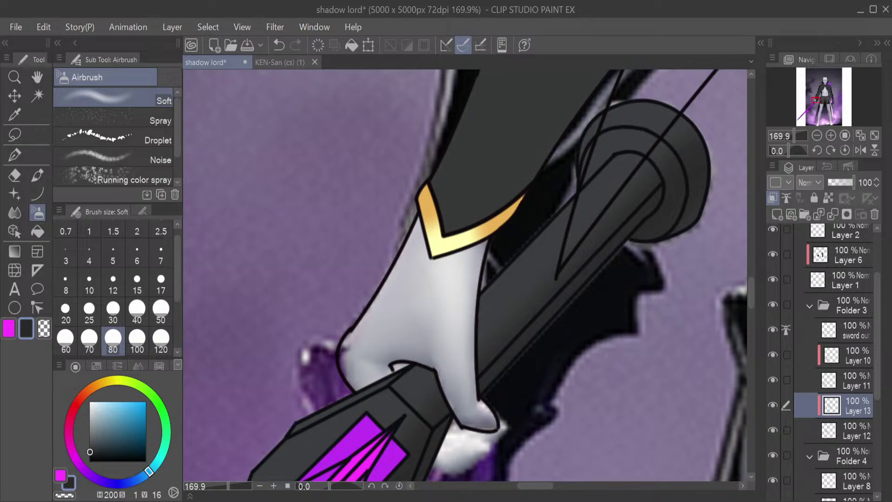
pyautogui.moveTo(750, 289)
pyautogui.mouseDown()
pyautogui.moveTo(750, 315)
pyautogui.moveTo(748, 285)
pyautogui.mouseUp()
pyautogui.press('e')
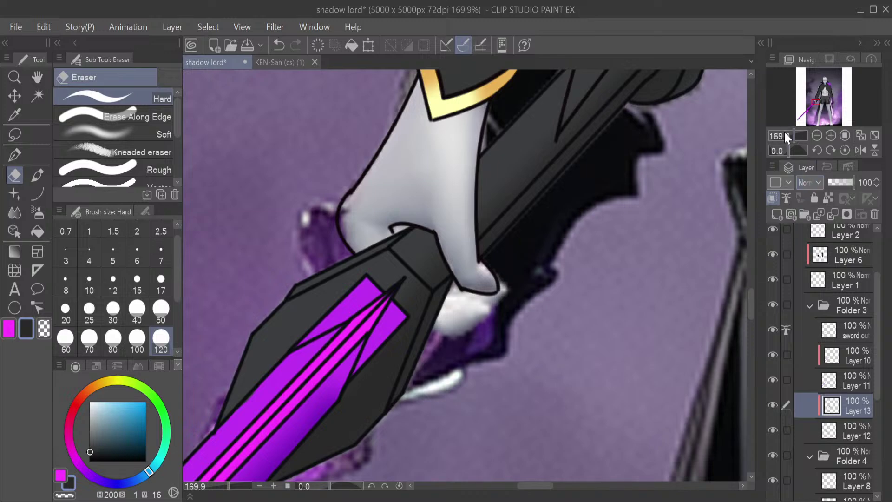
# Collapse the folder holding the sword layers, compare the canvas with it hidden and shown, and rename the folder as sword
pyautogui.moveTo(785, 133)
pyautogui.mouseDown()
pyautogui.moveTo(786, 142)
pyautogui.moveTo(791, 135)
pyautogui.mouseUp()
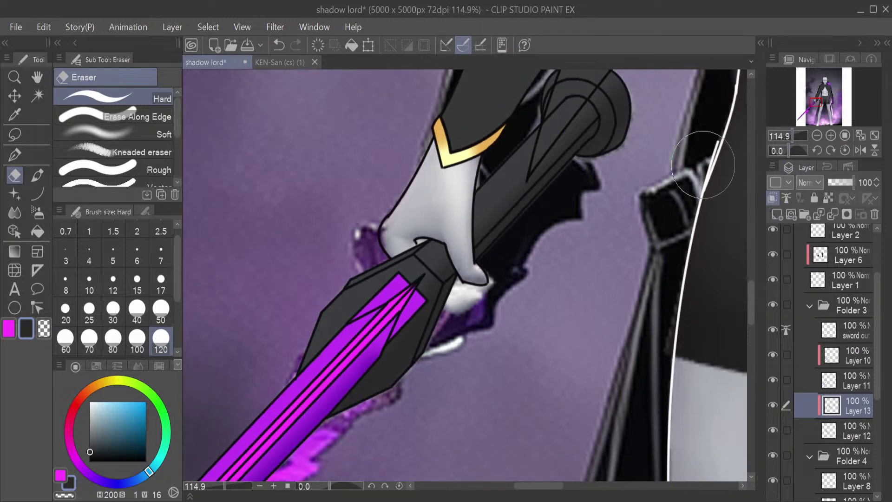
pyautogui.click(38, 213)
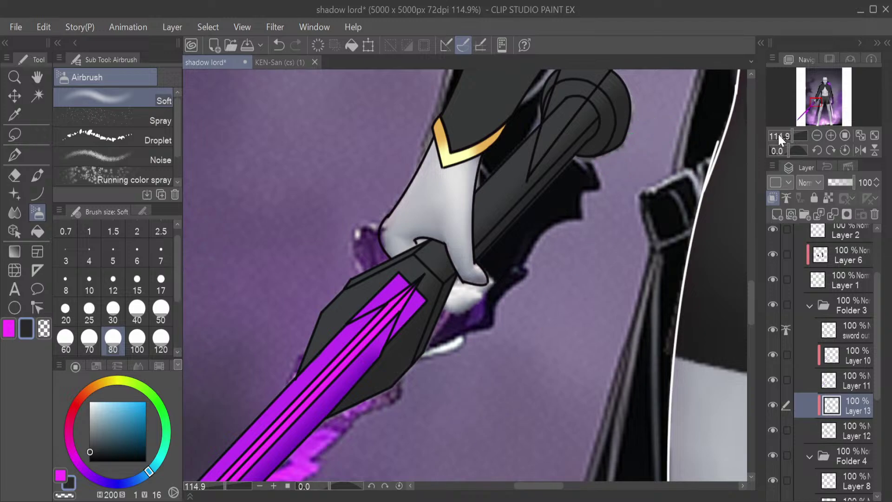
pyautogui.moveTo(813, 102); pyautogui.dragTo(818, 99)
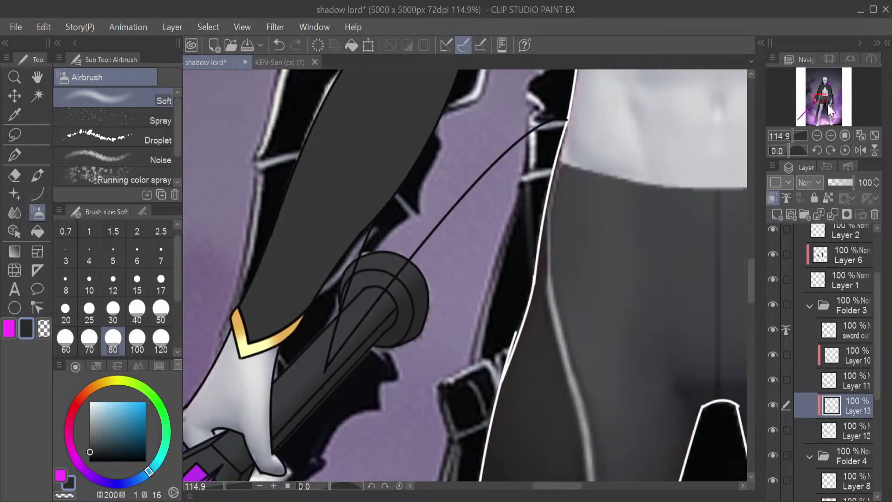
pyautogui.click(811, 307)
pyautogui.click(774, 305)
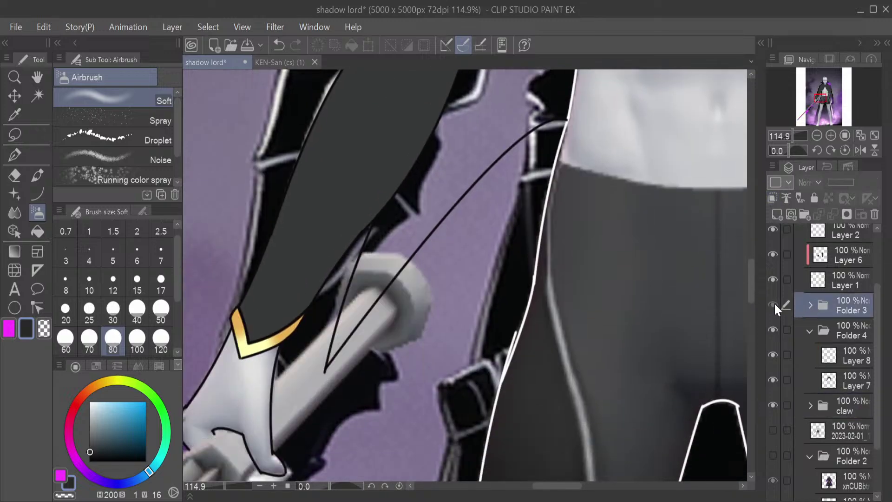
pyautogui.click(774, 303)
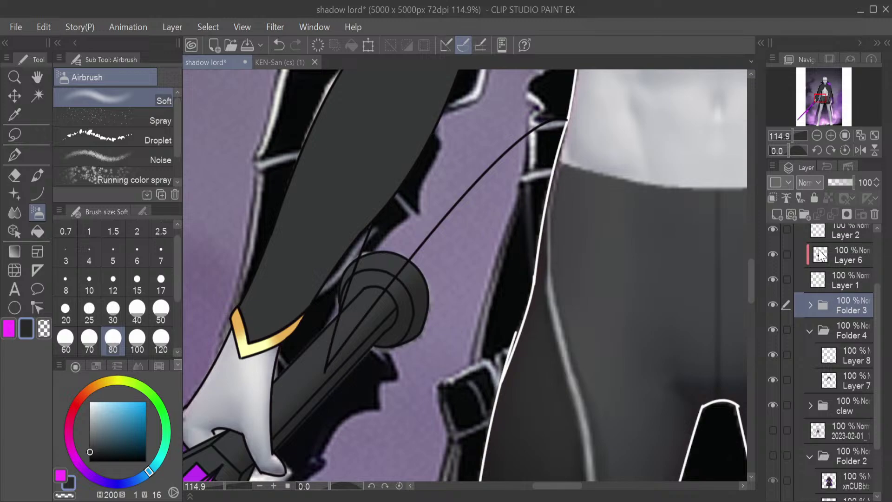
pyautogui.moveTo(796, 136); pyautogui.dragTo(784, 138)
pyautogui.click(774, 305)
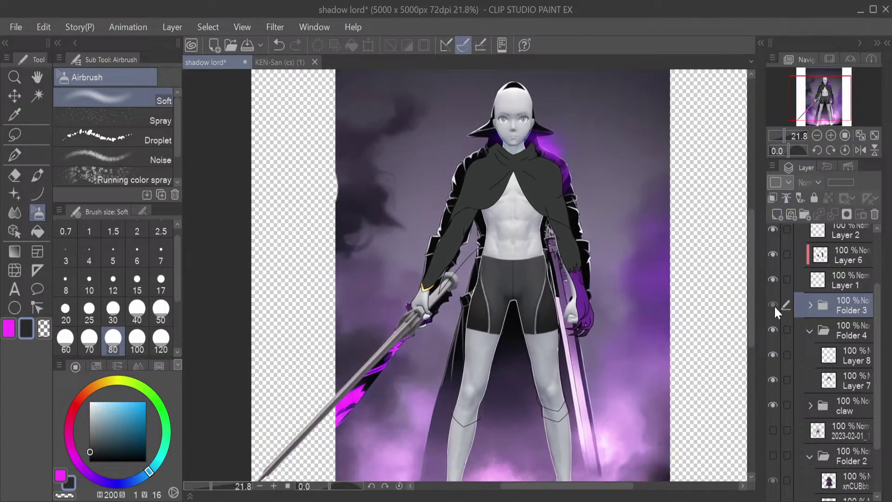
pyautogui.click(774, 305)
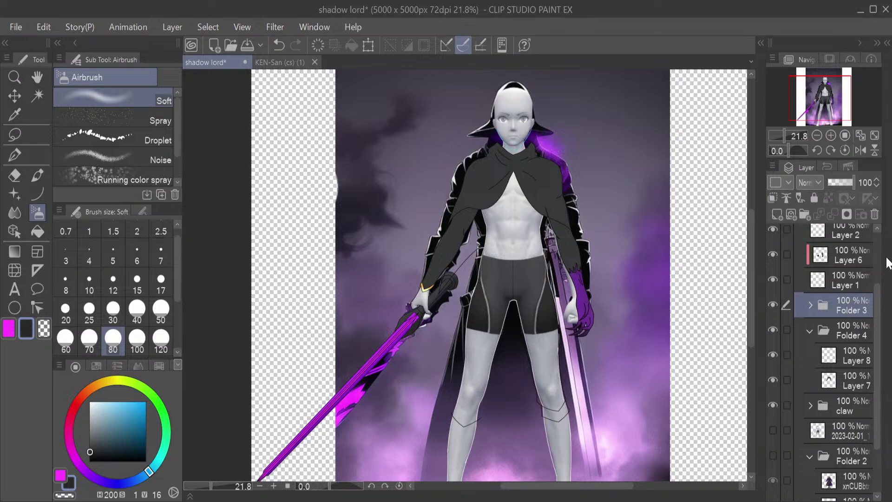
pyautogui.write('sword')
pyautogui.press('Return')
# Examine what Folder 4 and its Layer 8 and Layer 7 contain by hiding and showing each of them
pyautogui.click(775, 332)
pyautogui.click(776, 331)
pyautogui.click(776, 333)
pyautogui.click(778, 332)
pyautogui.click(776, 327)
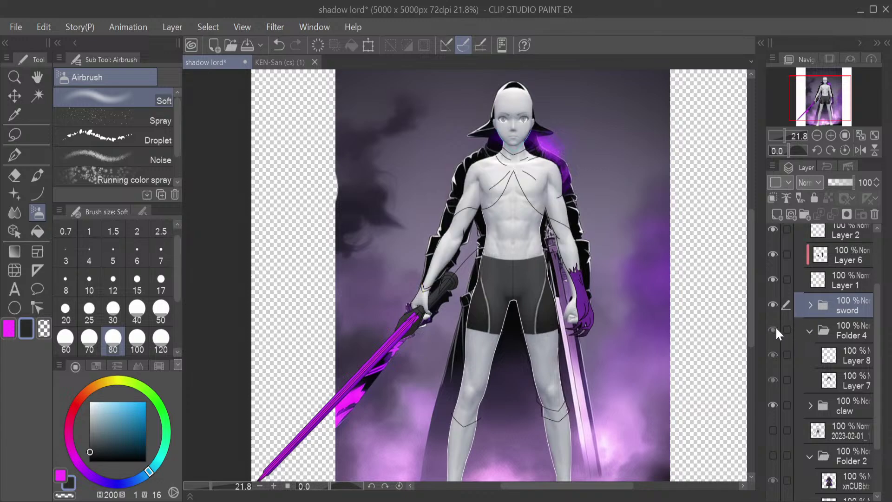
pyautogui.click(777, 326)
pyautogui.click(777, 328)
pyautogui.click(778, 329)
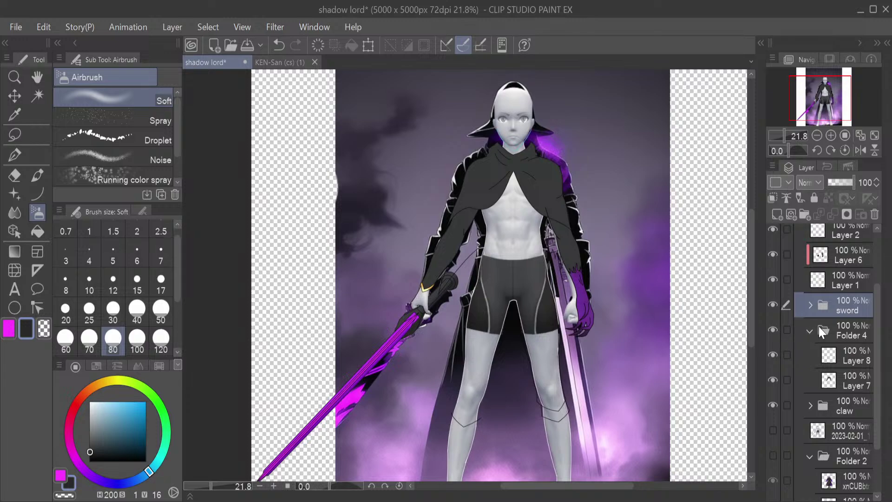
pyautogui.click(841, 330)
pyautogui.click(774, 354)
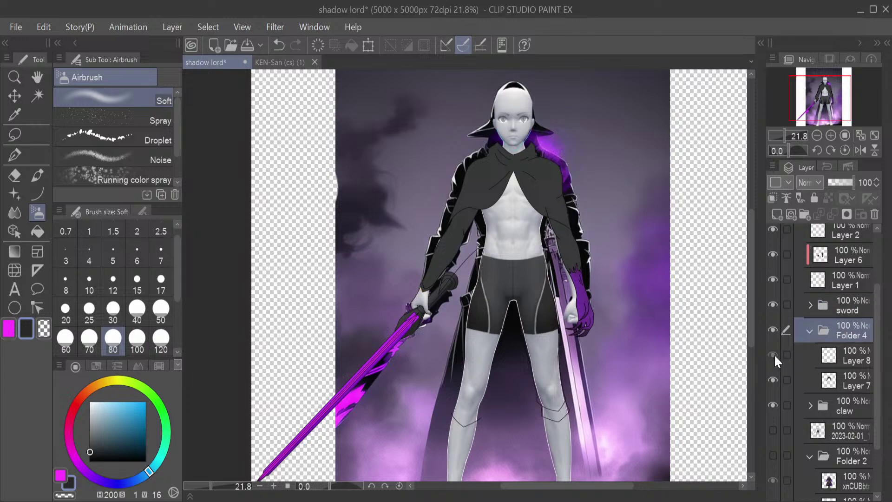
pyautogui.click(775, 354)
pyautogui.click(806, 356)
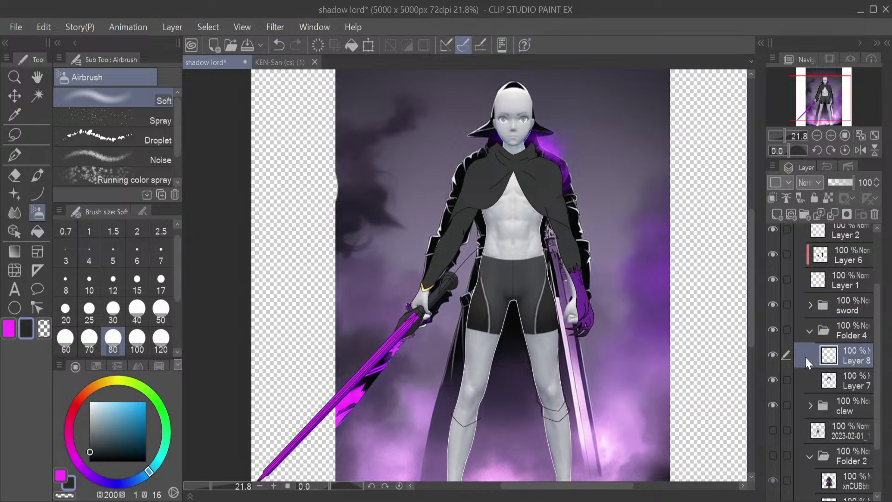
pyautogui.click(772, 378)
pyautogui.click(772, 379)
pyautogui.click(776, 328)
# Make Folder 2 with the robe and belt outfit visible on the character and collapse Folder 4
pyautogui.moveTo(782, 130); pyautogui.dragTo(792, 129)
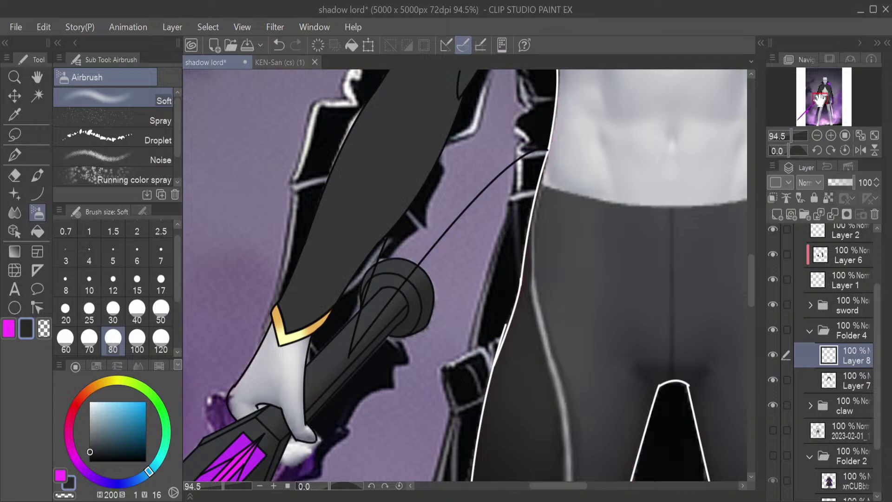
pyautogui.moveTo(813, 100); pyautogui.dragTo(824, 97)
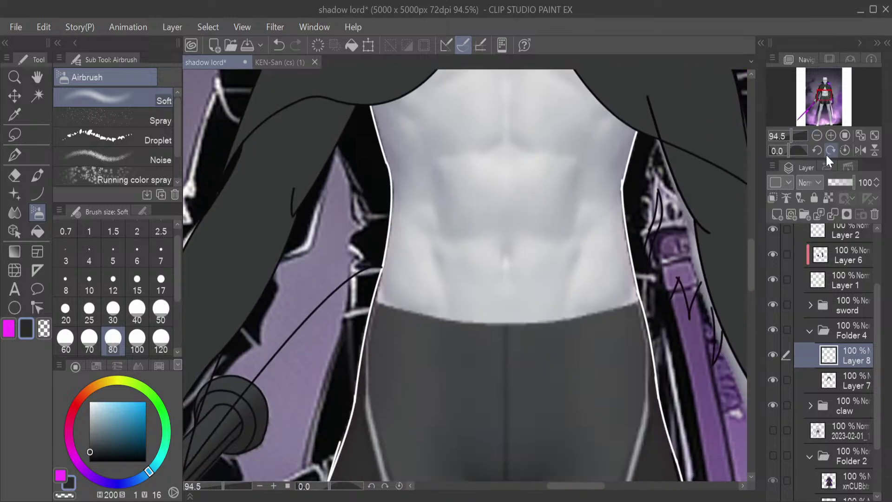
pyautogui.moveTo(792, 133); pyautogui.dragTo(788, 133)
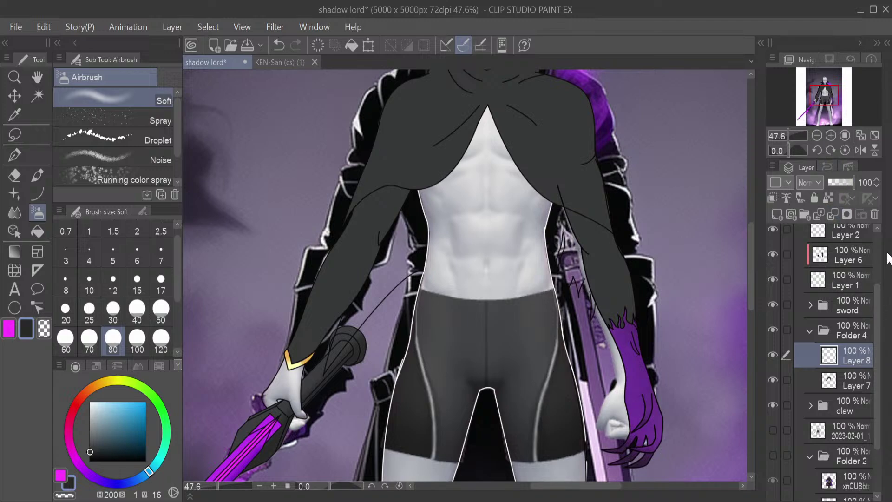
pyautogui.moveTo(879, 289); pyautogui.dragTo(885, 246)
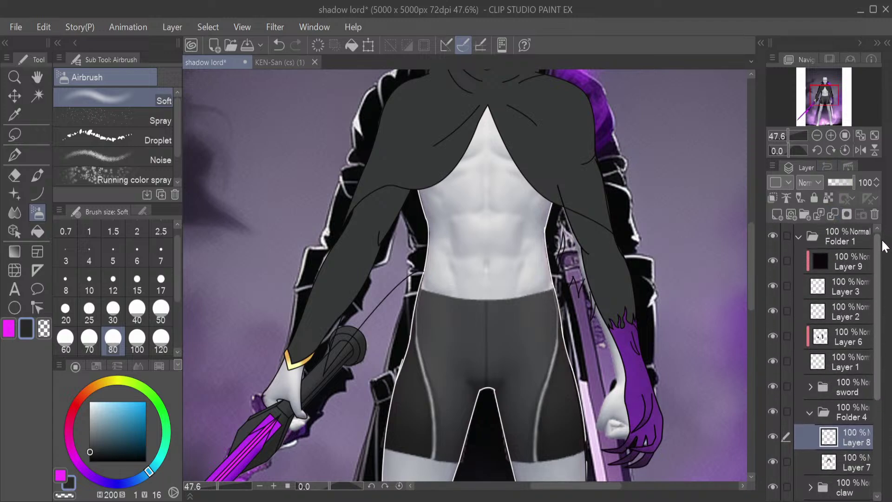
pyautogui.click(774, 235)
pyautogui.click(774, 235)
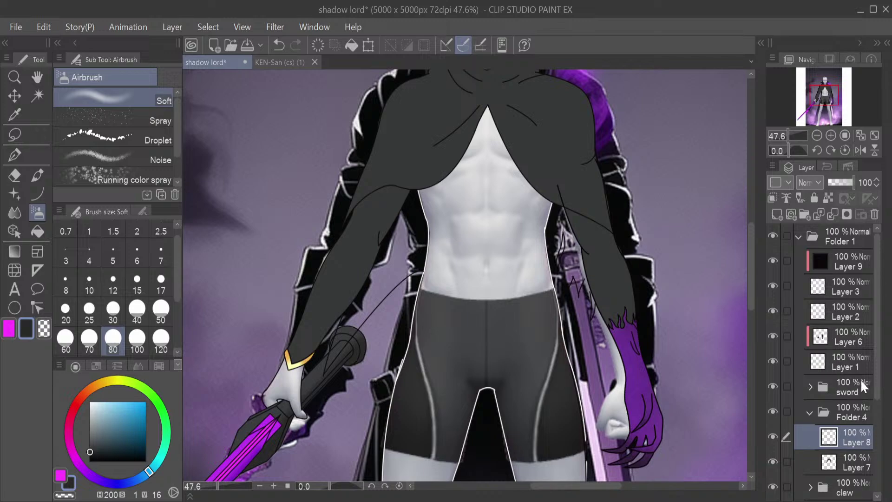
pyautogui.scroll(-5, 861, 379)
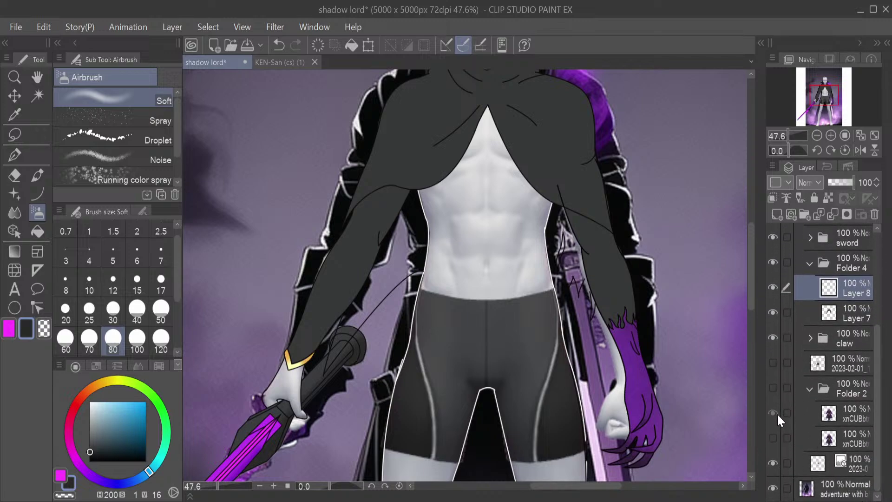
pyautogui.click(773, 388)
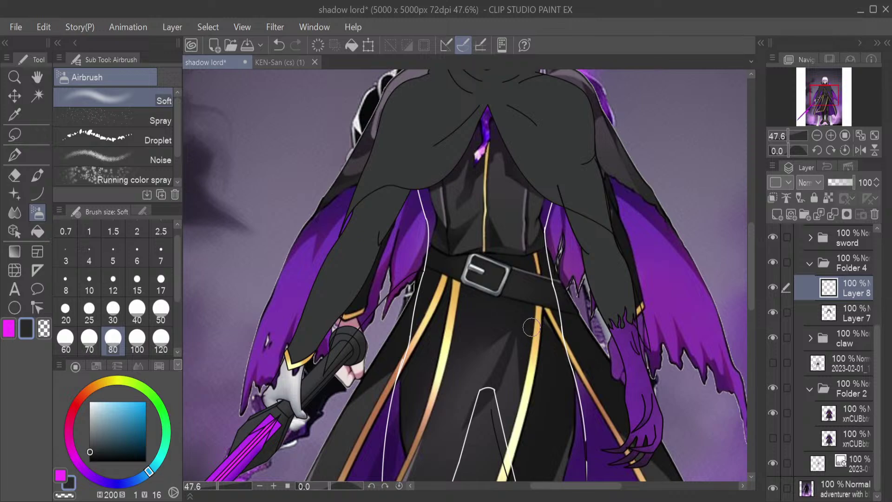
pyautogui.click(90, 284)
pyautogui.click(823, 268)
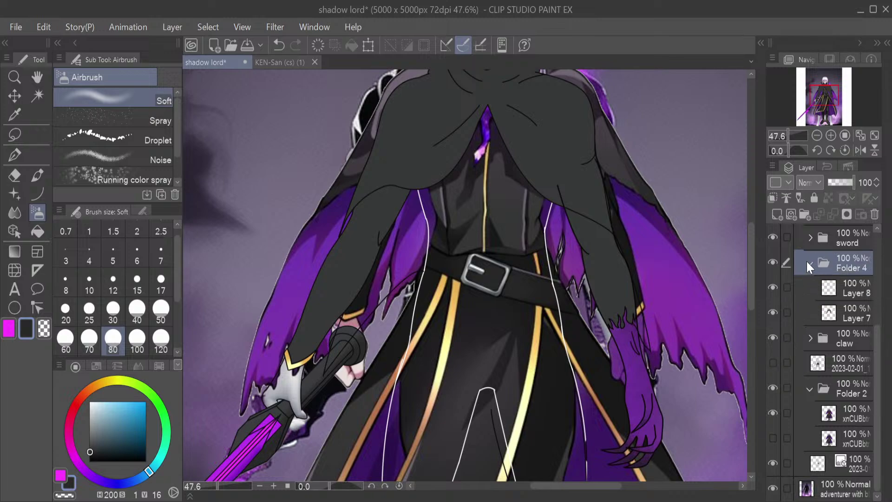
pyautogui.click(808, 263)
# Create a folder at the top of Folder 1, move Layers 9, 3, 2, 6 and 1 into it, and collapse it
pyautogui.scroll(3, 882, 360)
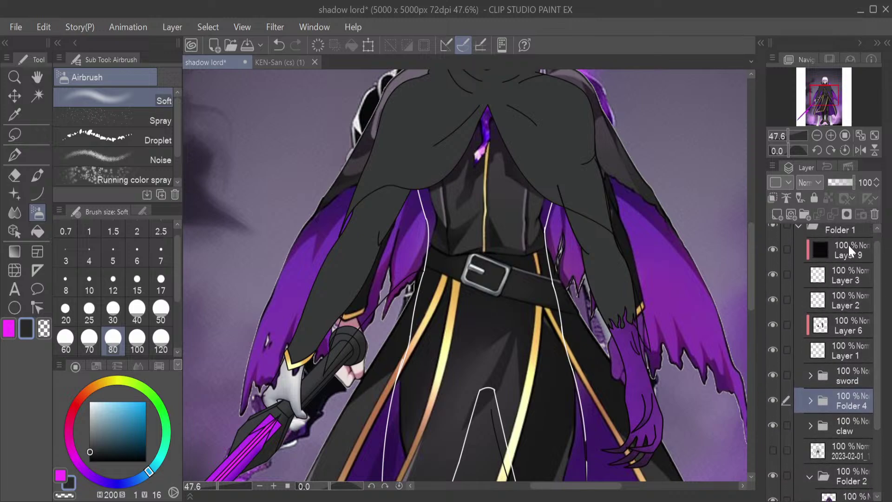
pyautogui.scroll(1, 879, 279)
pyautogui.click(838, 253)
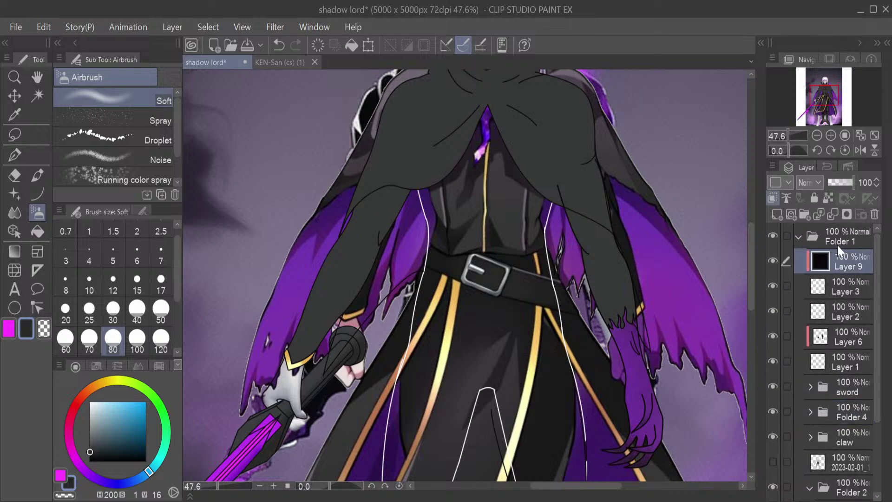
pyautogui.click(805, 214)
pyautogui.moveTo(787, 286); pyautogui.dragTo(785, 384)
pyautogui.click(823, 281)
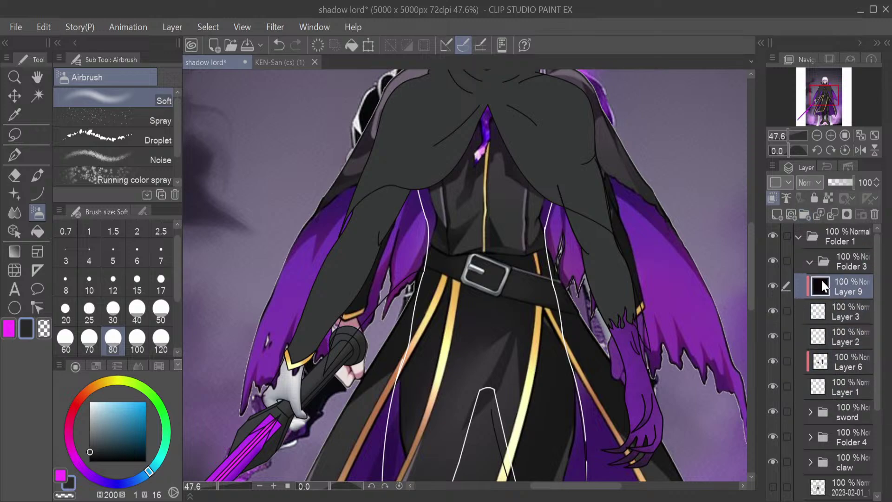
pyautogui.moveTo(788, 302); pyautogui.dragTo(785, 378)
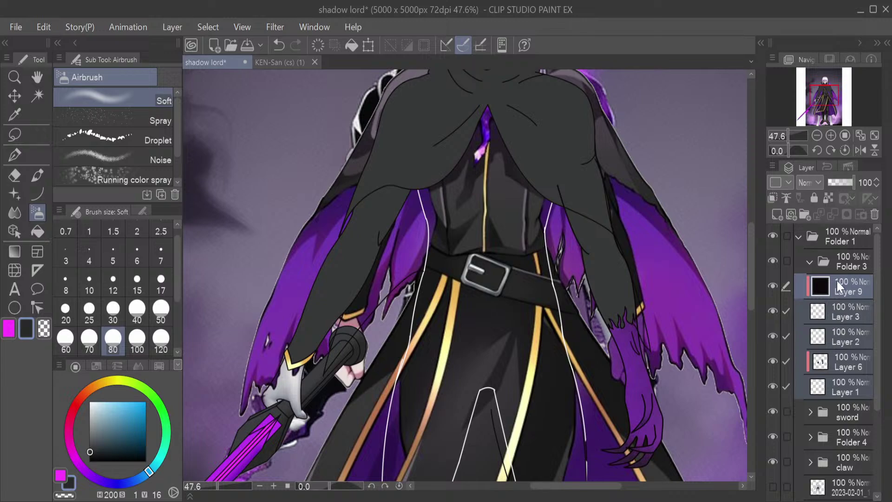
pyautogui.click(839, 265)
pyautogui.click(810, 262)
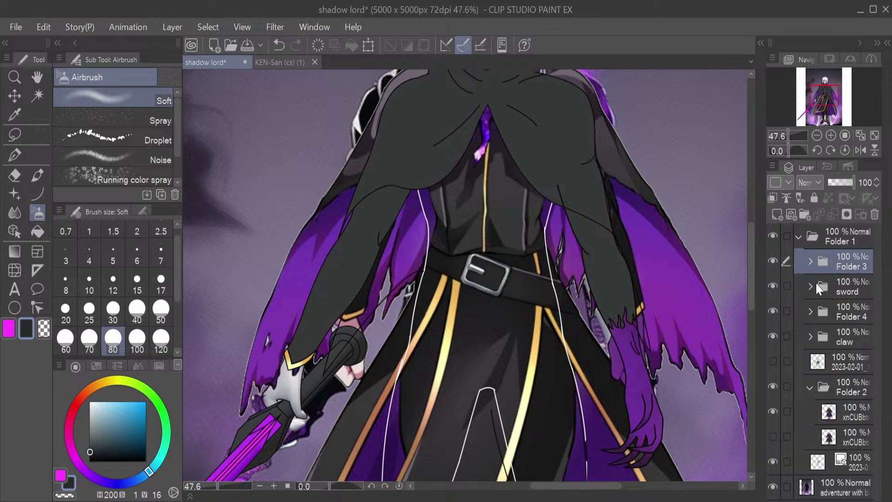
# Check which outlines the new Folder 3 holds by hiding and showing it
pyautogui.click(773, 262)
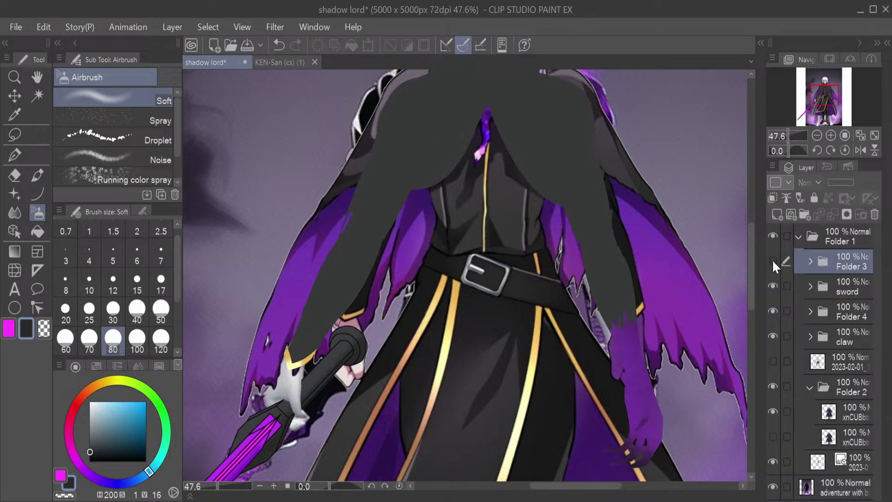
pyautogui.click(773, 262)
pyautogui.click(774, 262)
pyautogui.click(774, 263)
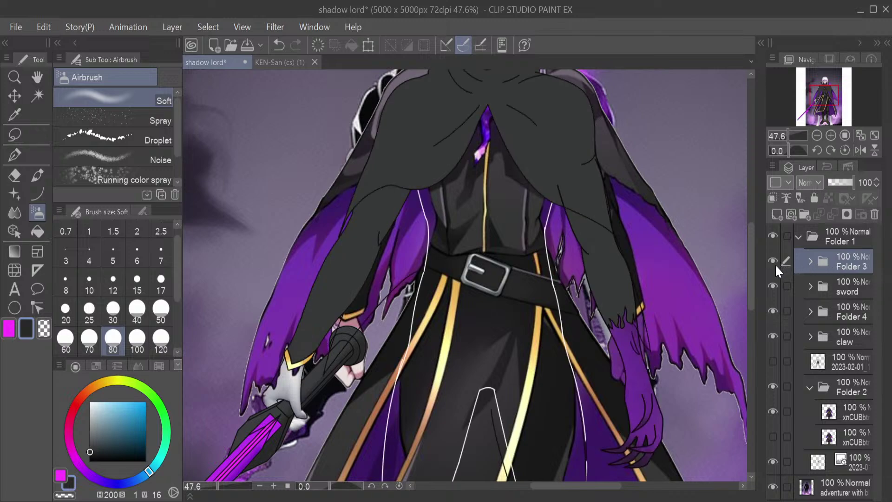
pyautogui.moveTo(752, 304); pyautogui.dragTo(752, 307)
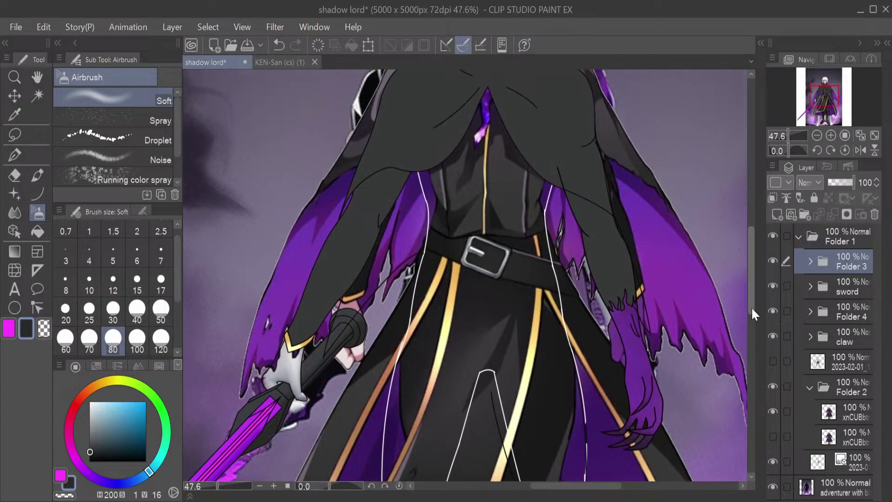
# Choose the Curve tool at size 6 and make Layer 3 inside Folder 3 the active layer
pyautogui.click(34, 195)
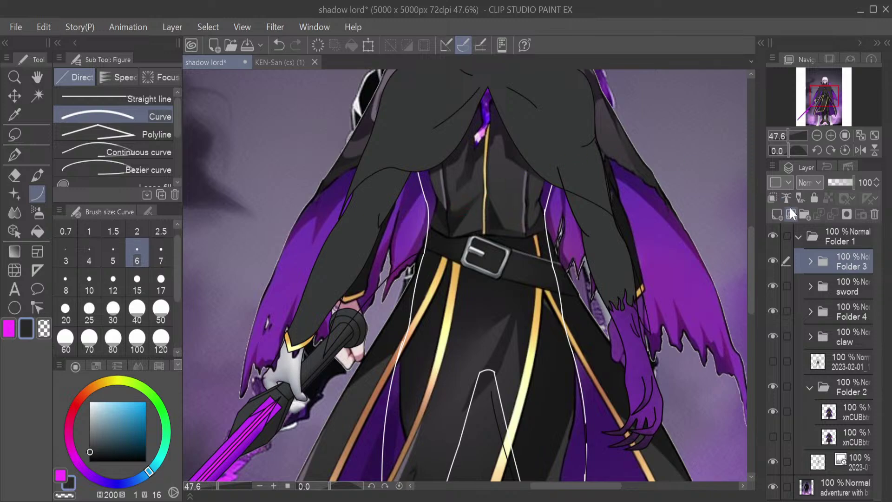
pyautogui.click(775, 260)
pyautogui.click(775, 258)
pyautogui.click(774, 259)
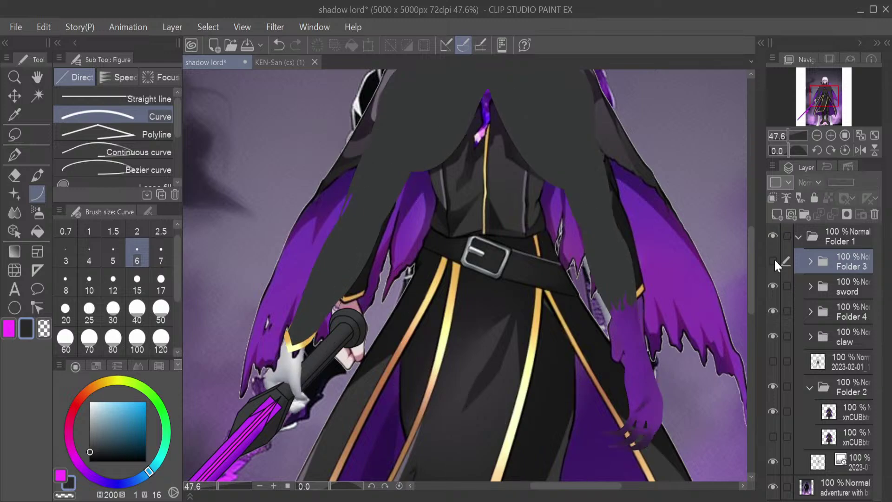
pyautogui.click(775, 259)
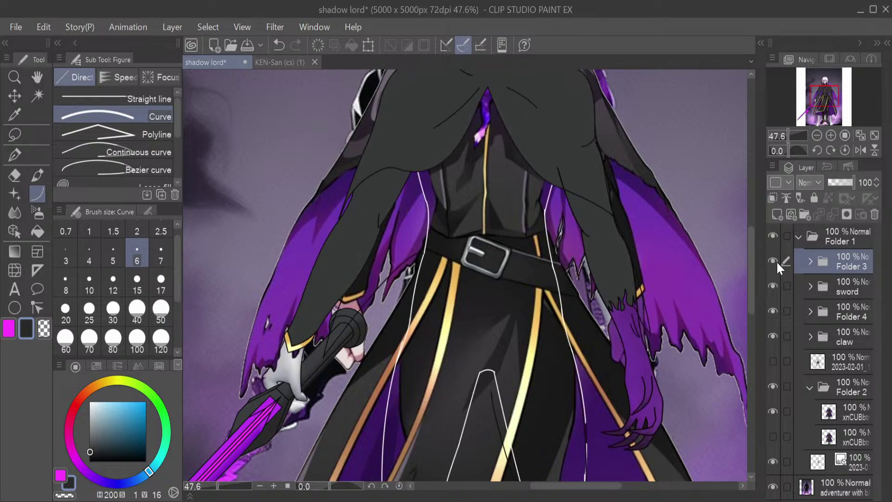
pyautogui.click(809, 260)
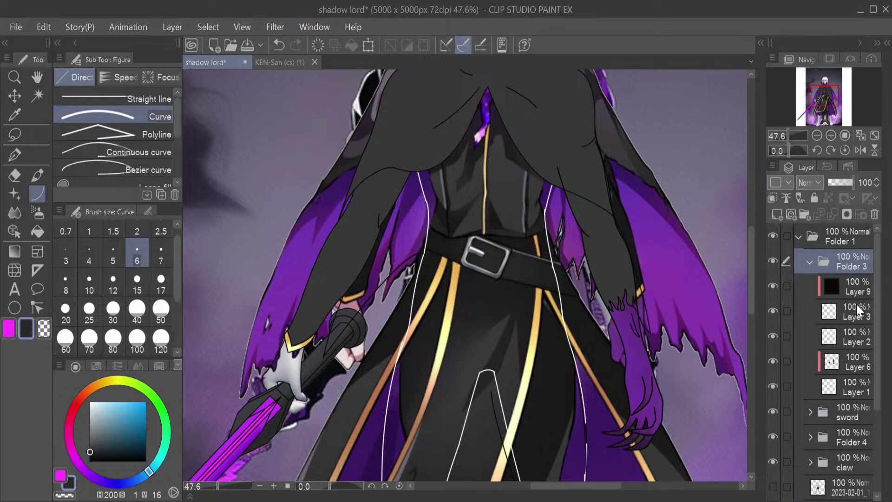
pyautogui.click(774, 310)
pyautogui.click(840, 302)
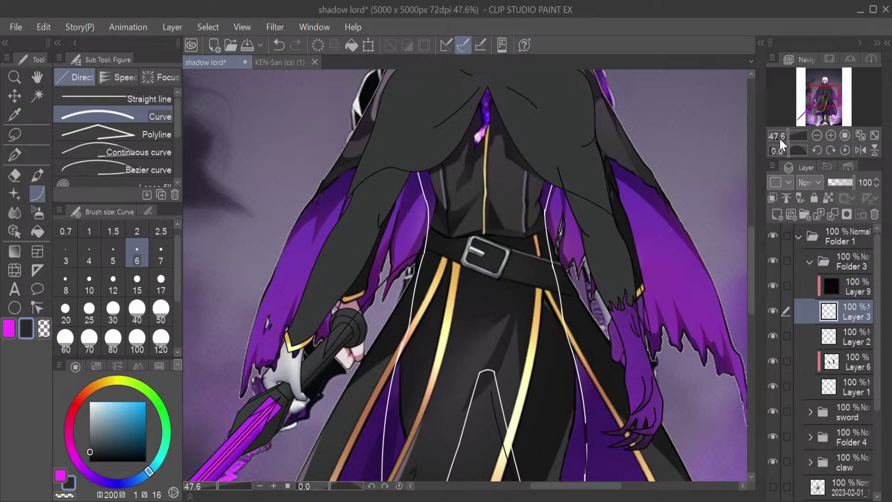
# Try outlining the belt with dark size 6 curves on Layer 3, following the reference belt's edges and both ends
pyautogui.moveTo(790, 136); pyautogui.dragTo(794, 135)
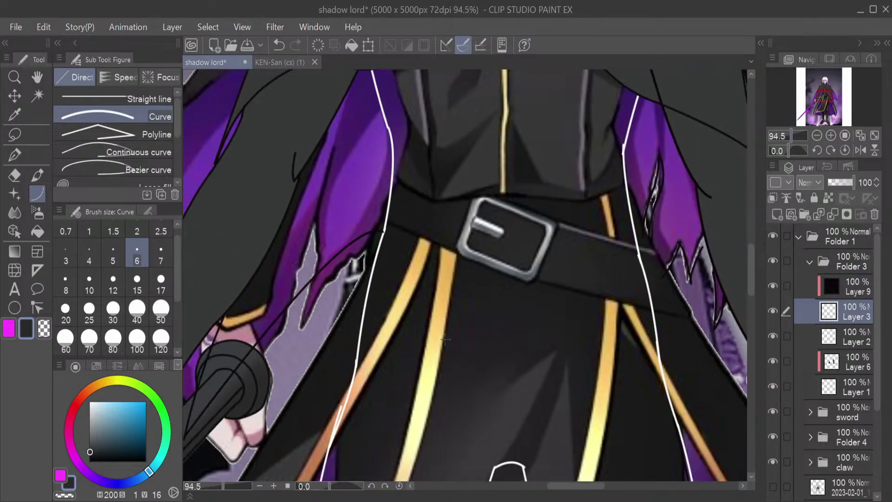
pyautogui.moveTo(379, 245); pyautogui.dragTo(391, 180)
pyautogui.click(385, 212)
pyautogui.moveTo(394, 187); pyautogui.dragTo(641, 242)
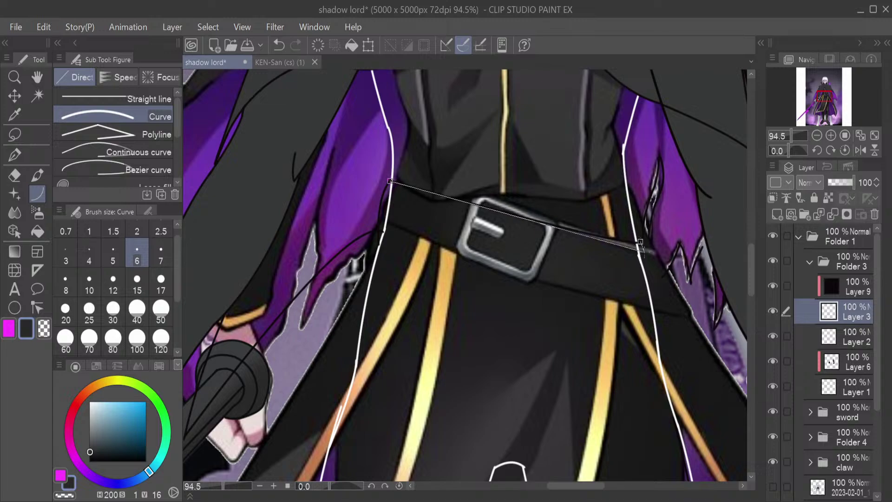
pyautogui.click(583, 250)
pyautogui.moveTo(379, 242); pyautogui.dragTo(653, 303)
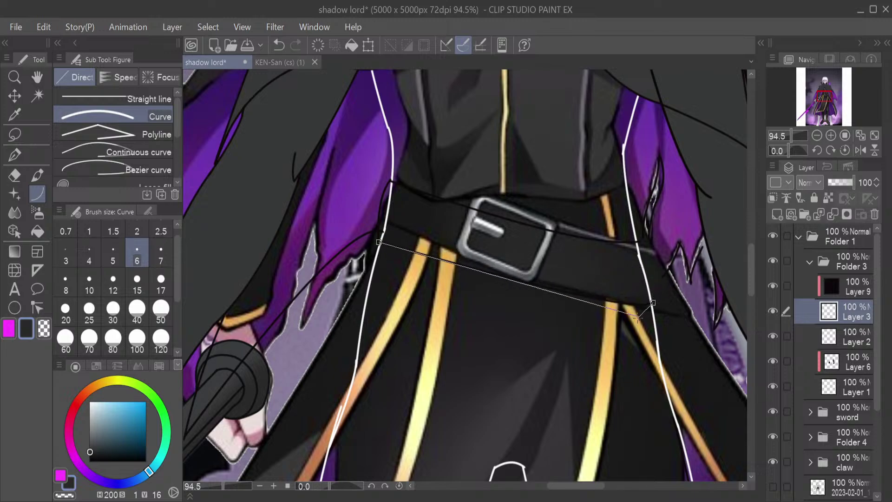
pyautogui.click(558, 306)
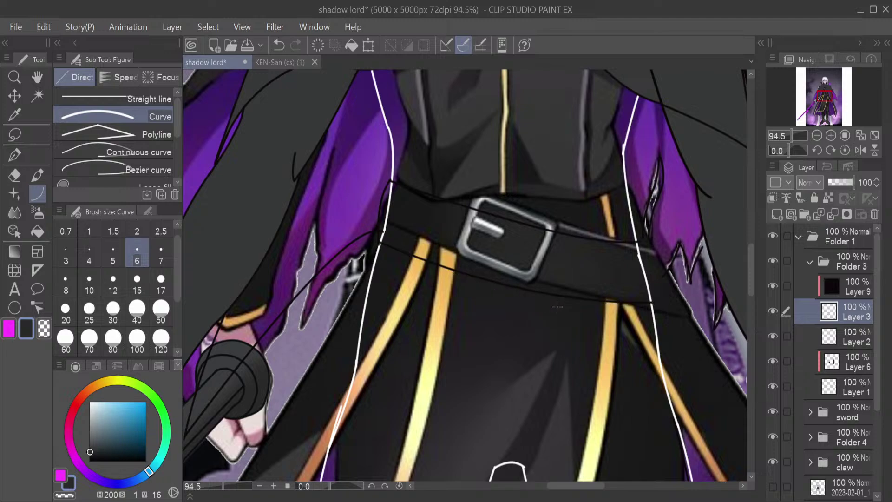
pyautogui.moveTo(638, 242); pyautogui.dragTo(652, 303)
pyautogui.click(660, 273)
pyautogui.moveTo(799, 132); pyautogui.dragTo(796, 132)
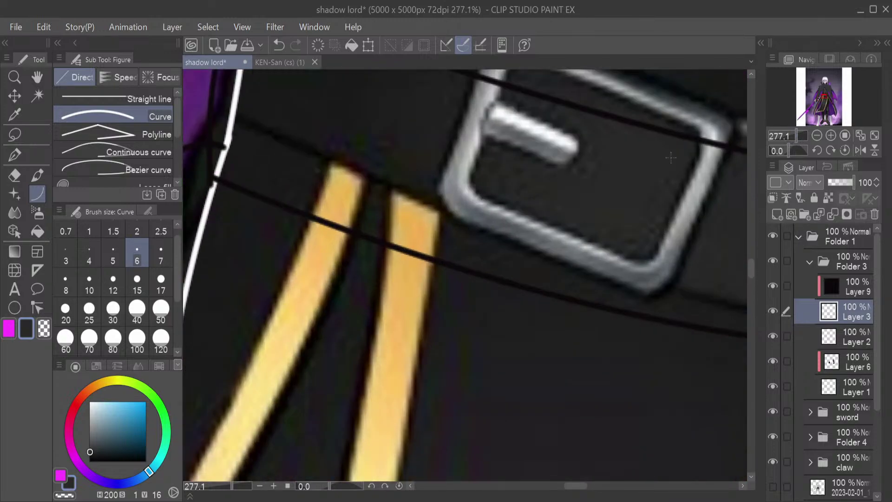
# Undo the dark belt curves, set the curve size to 8, and add a new layer above Layer 9 in Folder 3
pyautogui.click(66, 284)
pyautogui.hotkey('ctrl', 'z')
pyautogui.hotkey('ctrl', 'z')
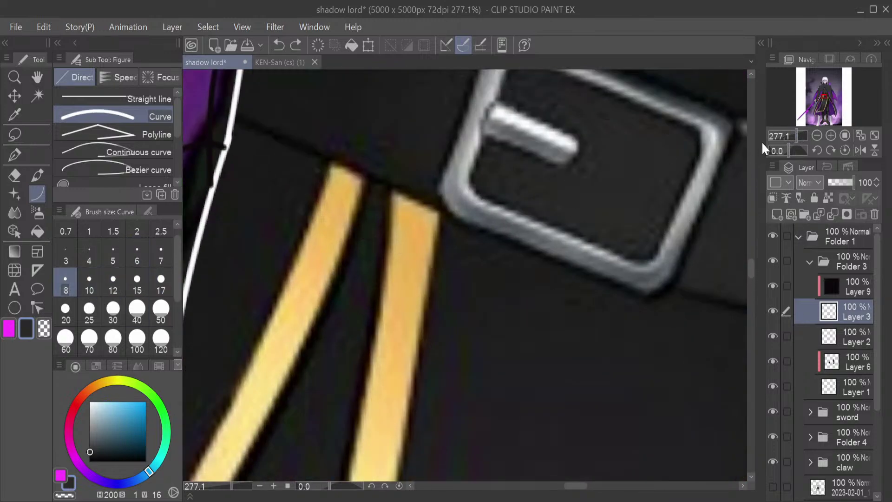
pyautogui.moveTo(791, 134); pyautogui.dragTo(794, 132)
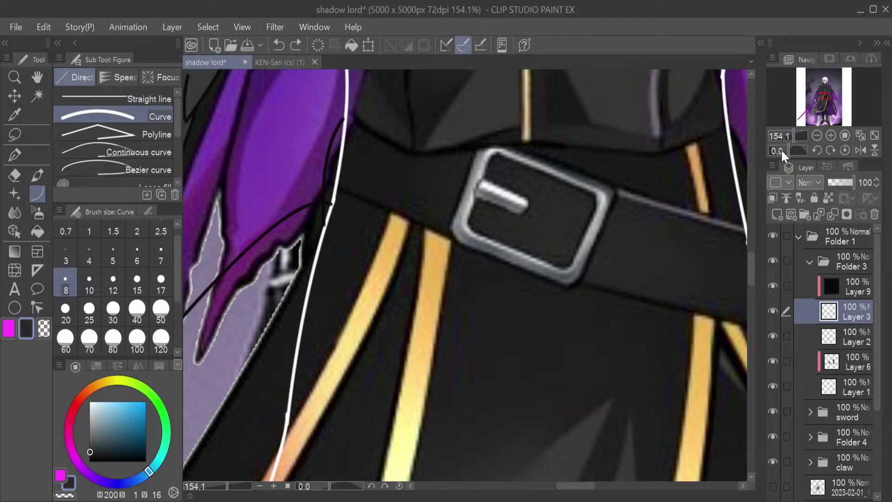
pyautogui.click(832, 286)
pyautogui.click(777, 216)
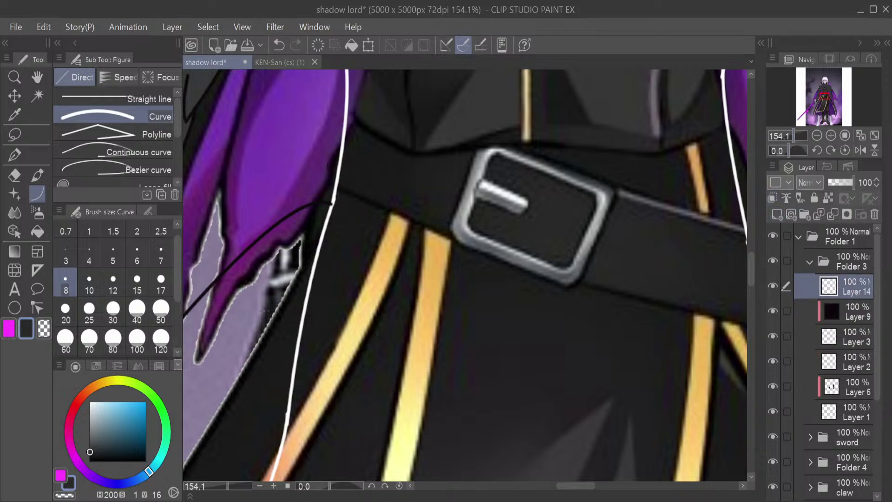
# Outline the belt on Layer 14 with four bright blue curves for its upper edge, lower edge and two ends
pyautogui.click(143, 403)
pyautogui.moveTo(332, 203)
pyautogui.mouseDown()
pyautogui.moveTo(345, 114)
pyautogui.moveTo(484, 179)
pyautogui.moveTo(732, 244)
pyautogui.moveTo(746, 225)
pyautogui.moveTo(724, 240)
pyautogui.mouseUp()
pyautogui.click(327, 156)
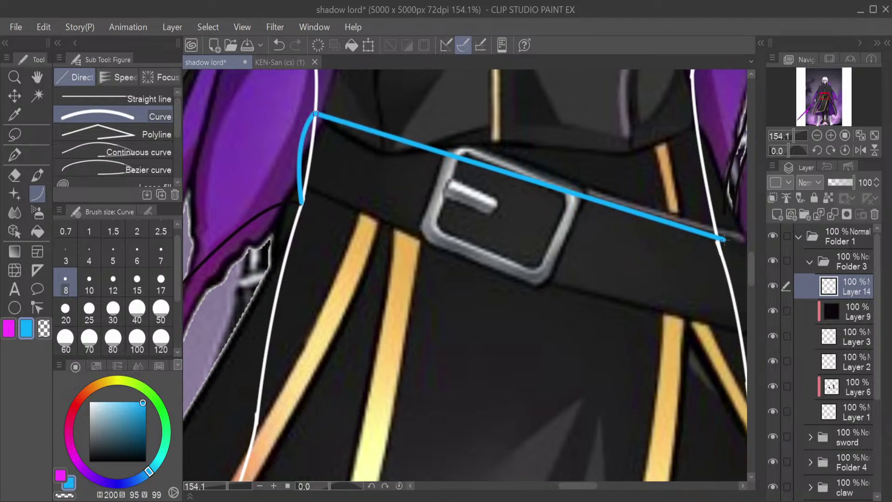
pyautogui.click(504, 183)
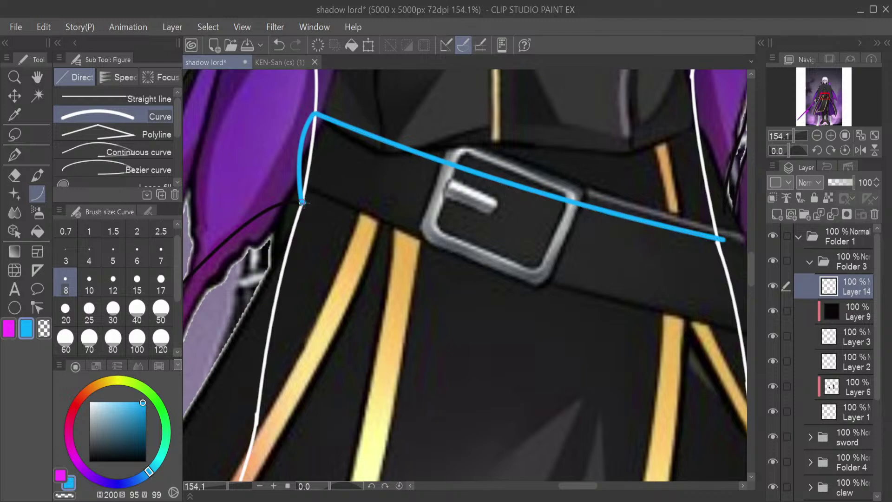
pyautogui.moveTo(302, 202); pyautogui.dragTo(734, 305)
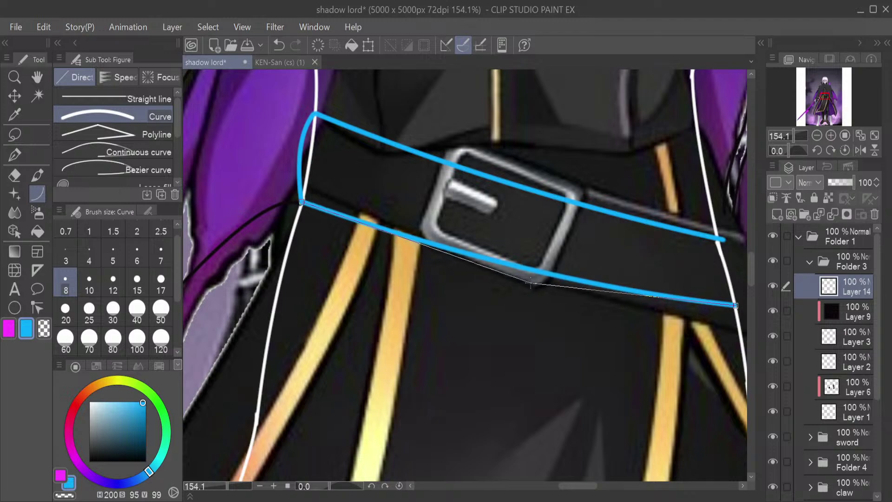
pyautogui.click(532, 285)
pyautogui.moveTo(721, 239); pyautogui.dragTo(737, 305)
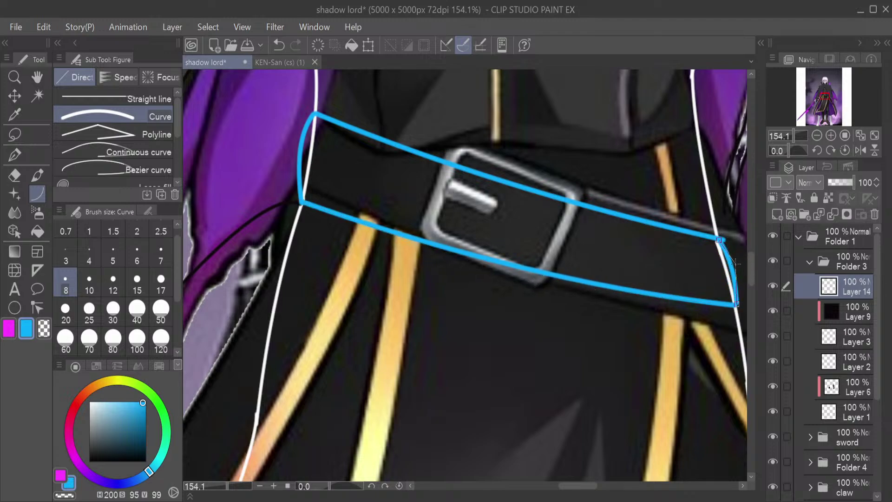
pyautogui.click(742, 257)
# Trim the overshooting line end at the belt outline's upper-right corner with the Hard eraser at size 7
pyautogui.press('e')
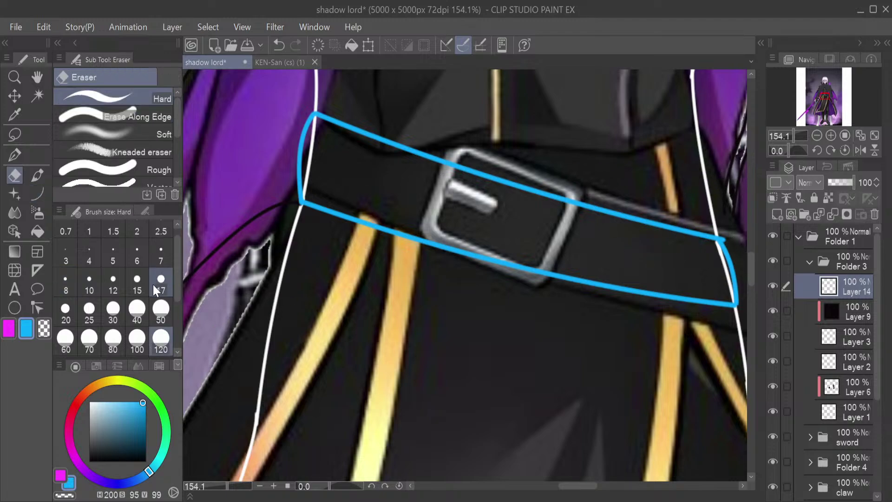
pyautogui.click(159, 251)
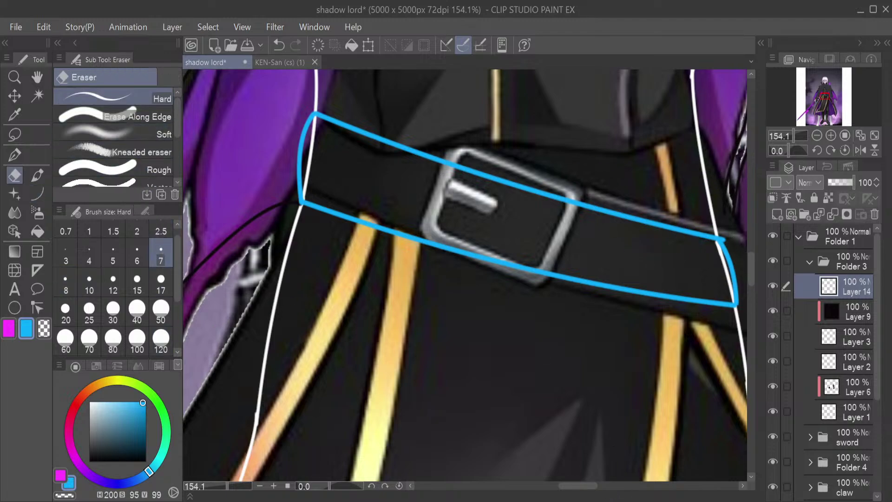
pyautogui.moveTo(705, 223); pyautogui.dragTo(505, 224)
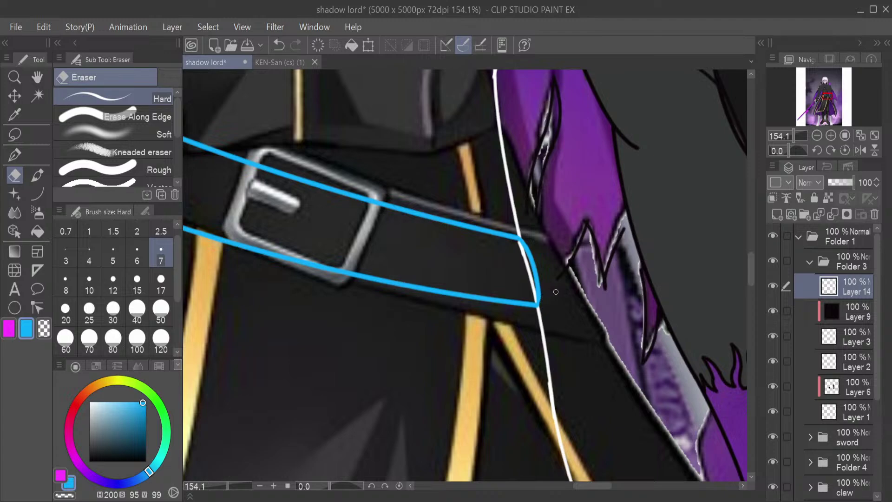
pyautogui.hotkey('ctrl', 'z')
pyautogui.hotkey('ctrl', 'y')
# Examine the blue belt outline against the whole figure at several zoom levels
pyautogui.moveTo(787, 138); pyautogui.dragTo(791, 134)
pyautogui.click(789, 135)
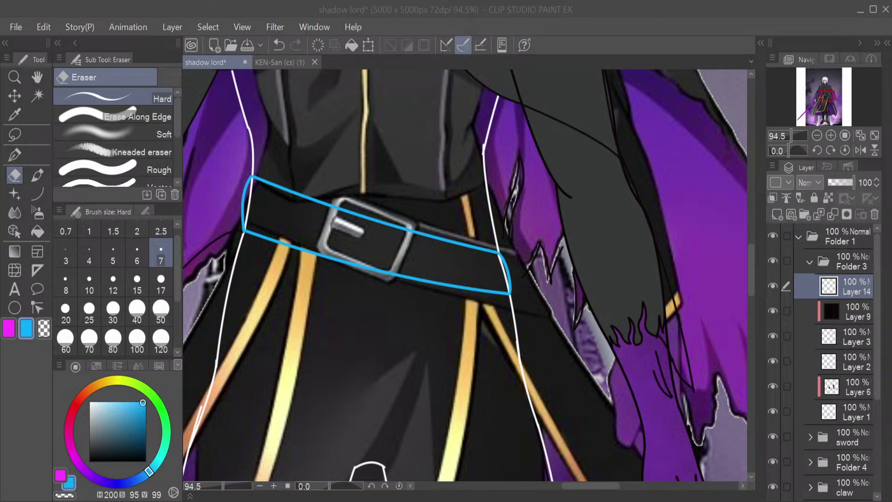
pyautogui.click(786, 134)
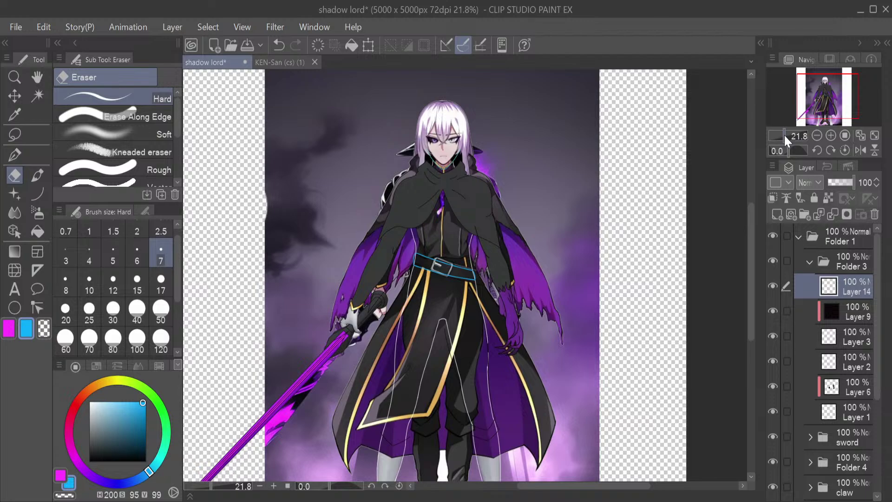
pyautogui.moveTo(785, 134); pyautogui.dragTo(800, 128)
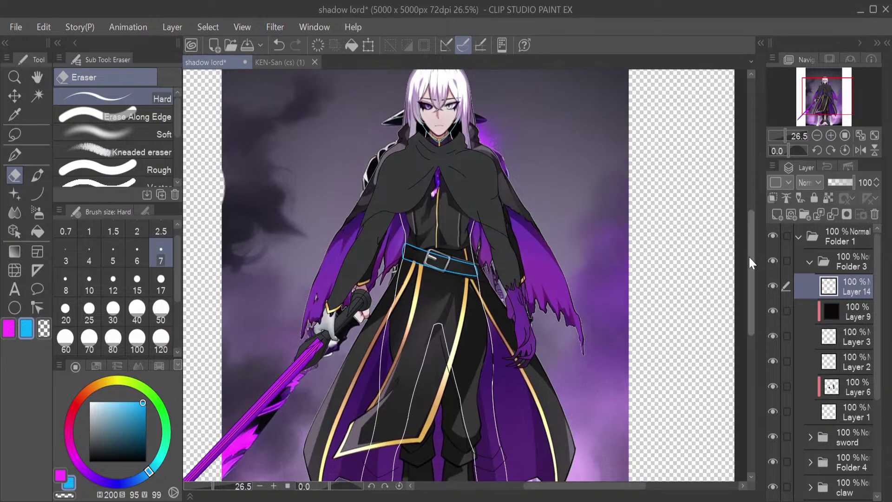
pyautogui.moveTo(748, 255)
pyautogui.mouseDown()
pyautogui.moveTo(726, 330)
pyautogui.moveTo(754, 185)
pyautogui.moveTo(739, 266)
pyautogui.mouseUp()
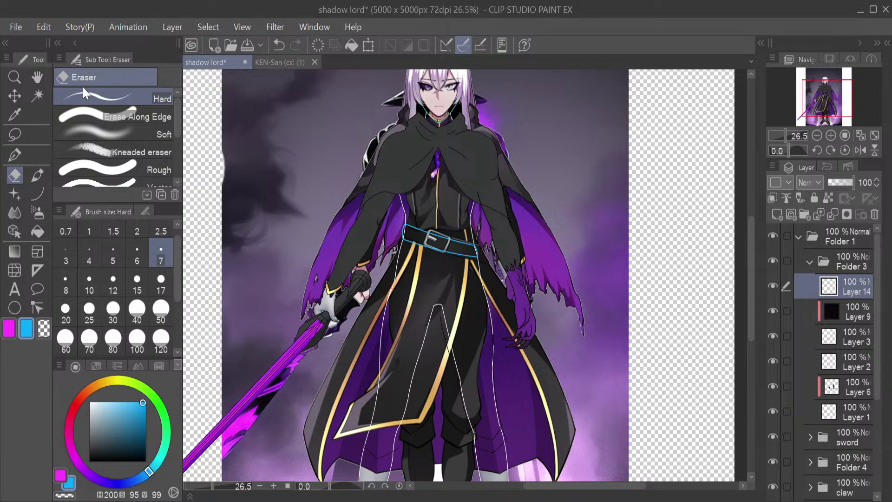
pyautogui.moveTo(785, 130)
pyautogui.mouseDown()
pyautogui.moveTo(778, 134)
pyautogui.moveTo(784, 122)
pyautogui.mouseUp()
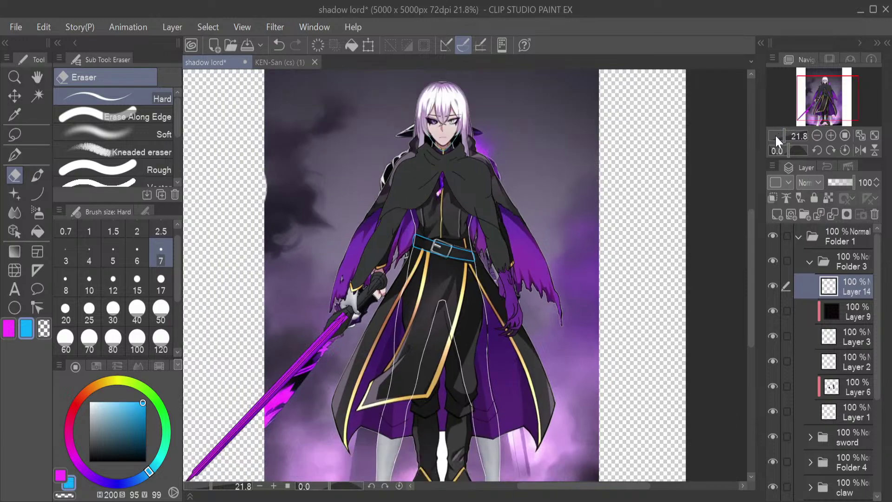
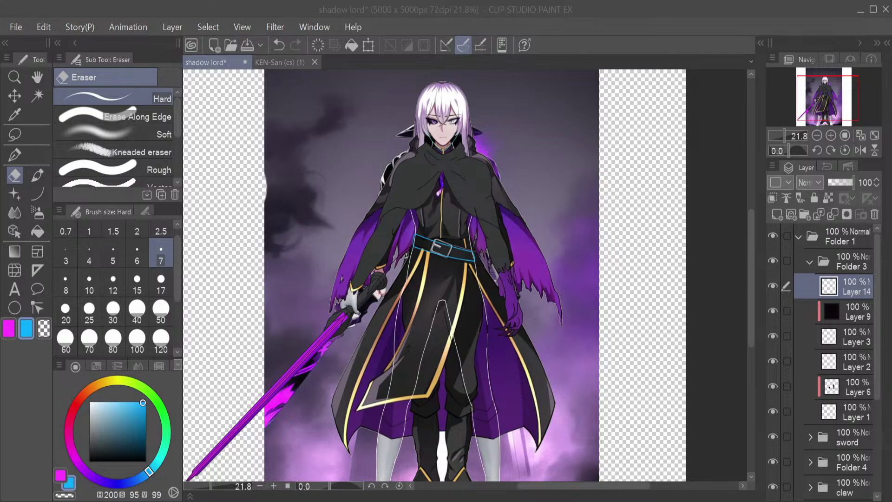
# Draw blue size 8 curves down both sides of the torso from the cloak's hem to the belt
pyautogui.scroll(6, 791, 129)
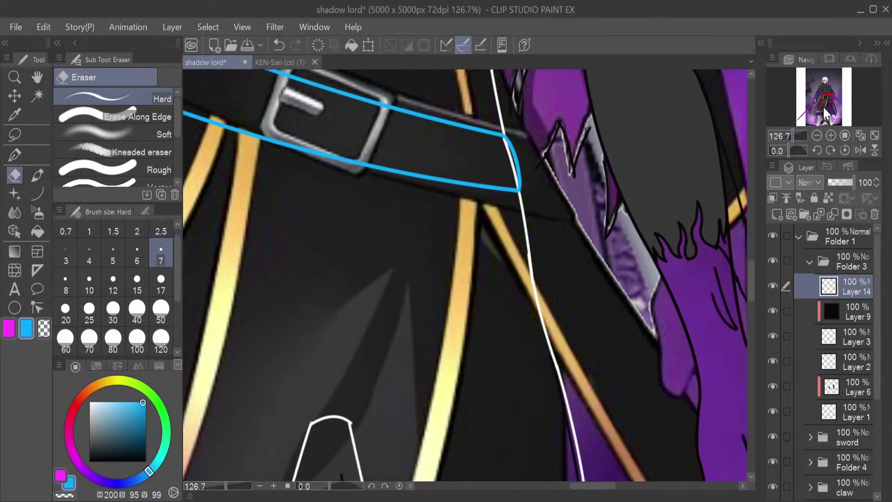
pyautogui.moveTo(824, 107); pyautogui.dragTo(825, 92)
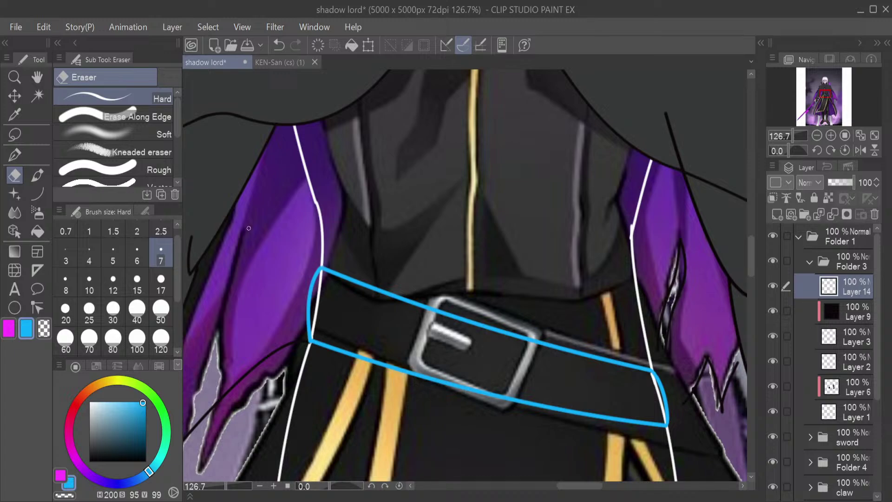
pyautogui.click(38, 194)
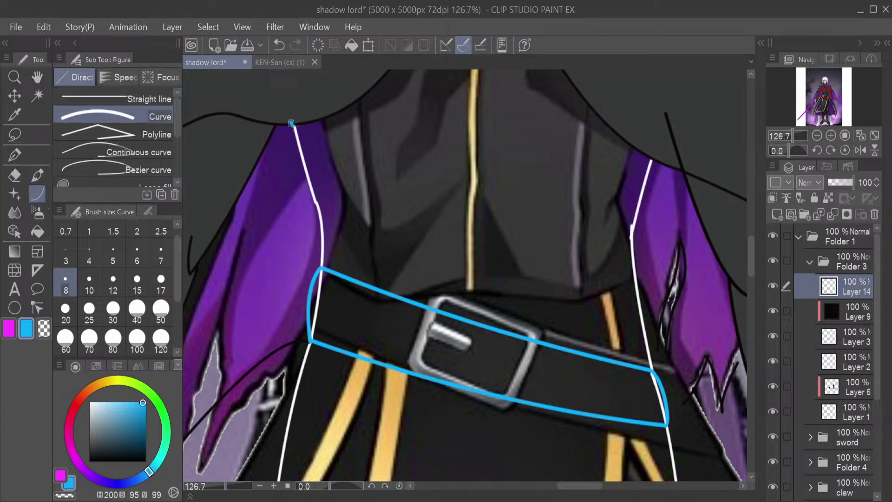
pyautogui.moveTo(291, 123); pyautogui.dragTo(316, 206)
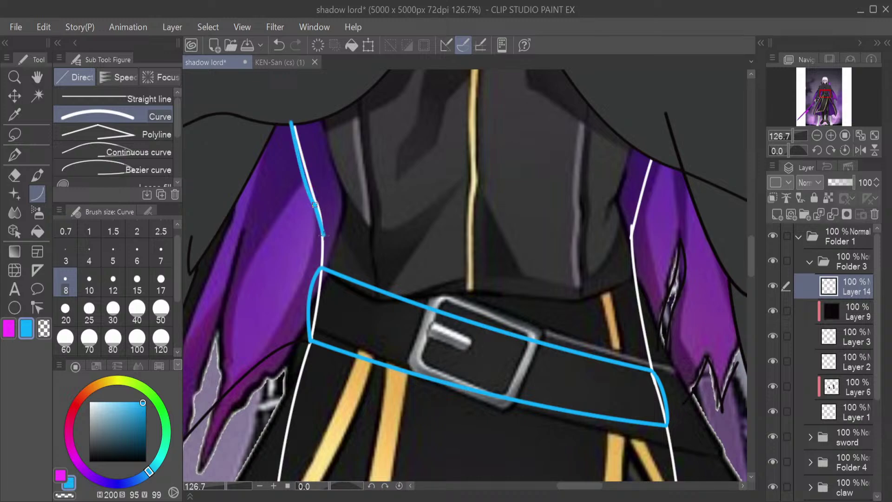
pyautogui.click(323, 268)
pyautogui.moveTo(648, 369); pyautogui.dragTo(654, 161)
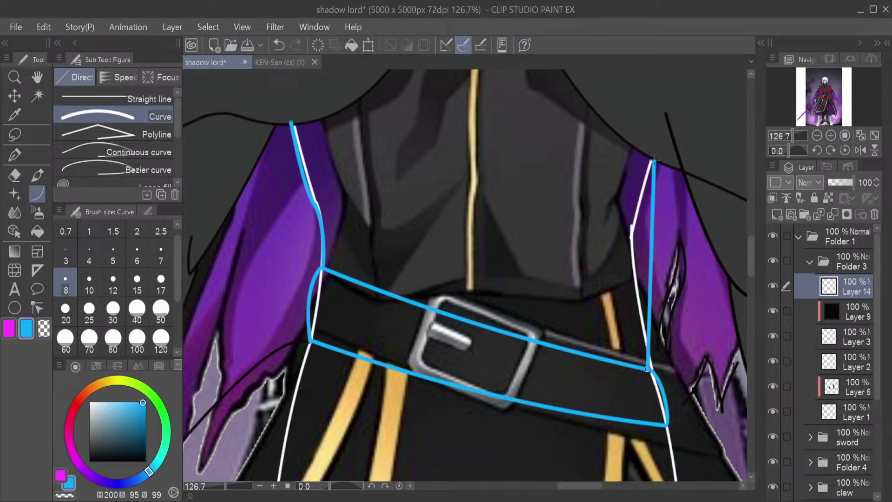
pyautogui.click(625, 241)
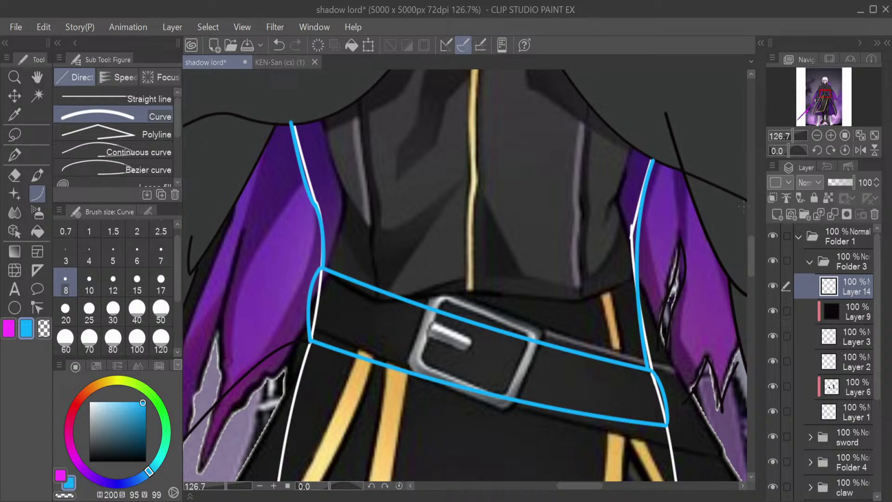
# Draw the left skirt panel's outer edge down from the belt's lower-left corner and the lower part of its inner edge with blue curves
pyautogui.moveTo(753, 250); pyautogui.dragTo(748, 271)
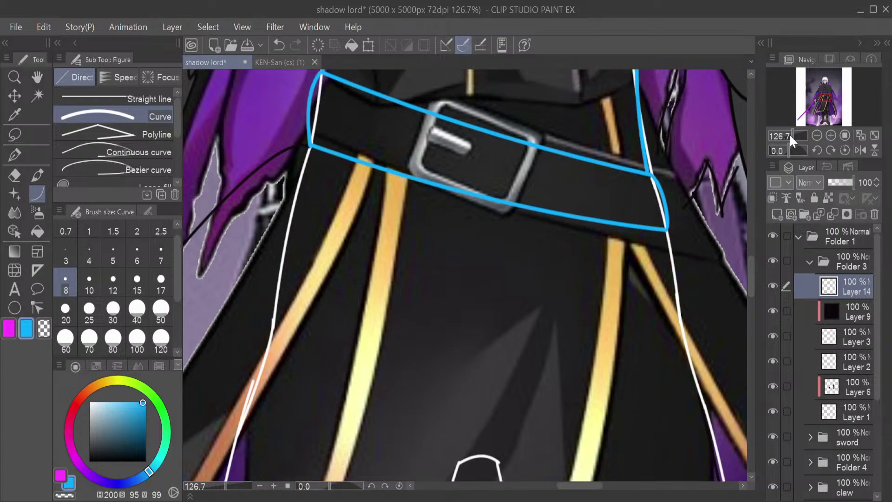
pyautogui.moveTo(790, 134)
pyautogui.mouseDown()
pyautogui.moveTo(780, 141)
pyautogui.moveTo(791, 141)
pyautogui.mouseUp()
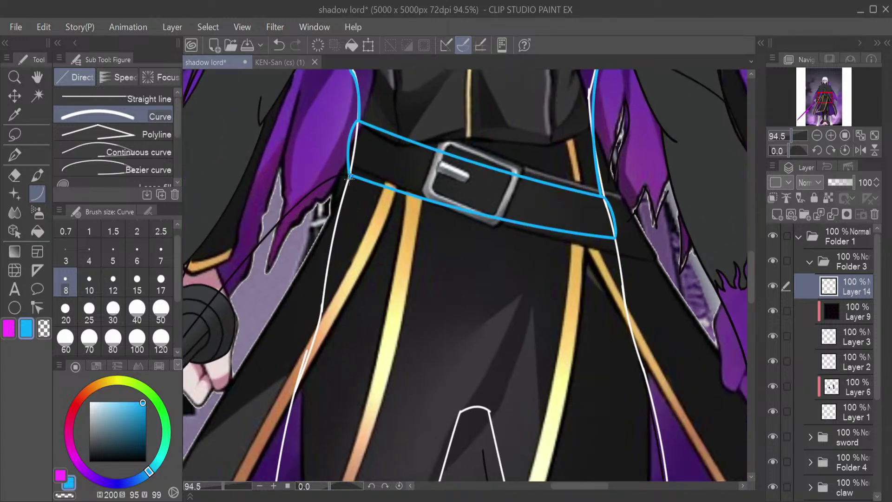
pyautogui.moveTo(350, 177); pyautogui.dragTo(346, 400)
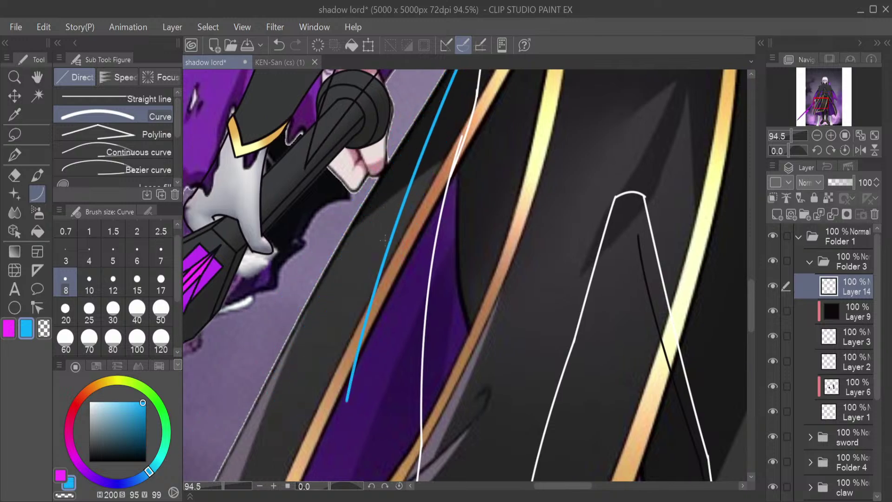
pyautogui.moveTo(752, 294); pyautogui.dragTo(751, 324)
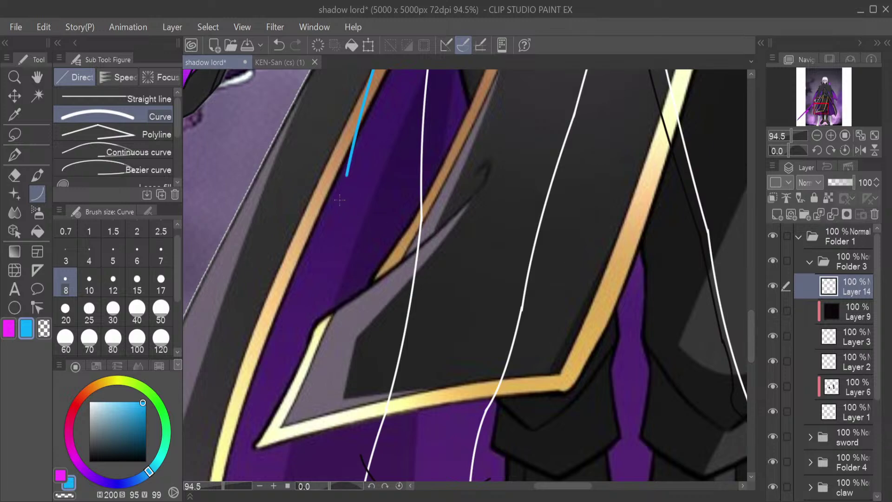
pyautogui.moveTo(346, 176); pyautogui.dragTo(501, 128)
pyautogui.scroll(-3, 314, 417)
pyautogui.click(258, 330)
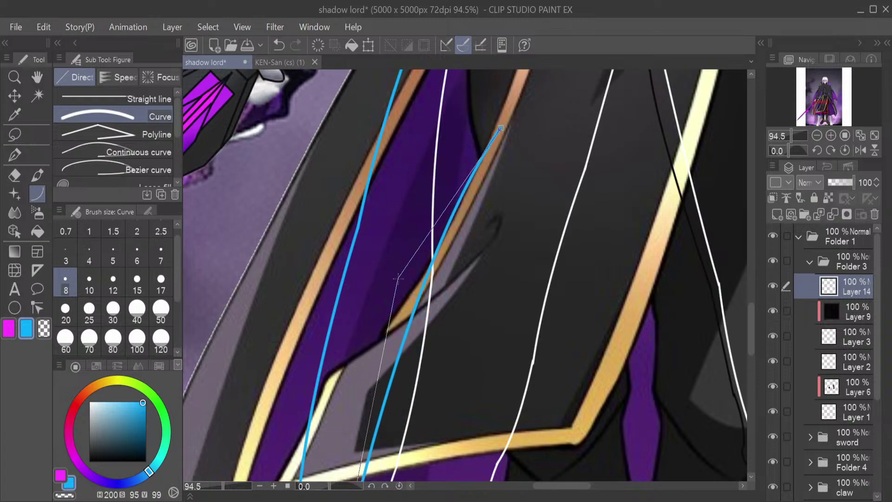
# Continue the left skirt panel's inner edge with a blue curve up to the belt's lower edge beneath the buckle
pyautogui.moveTo(754, 302); pyautogui.dragTo(753, 279)
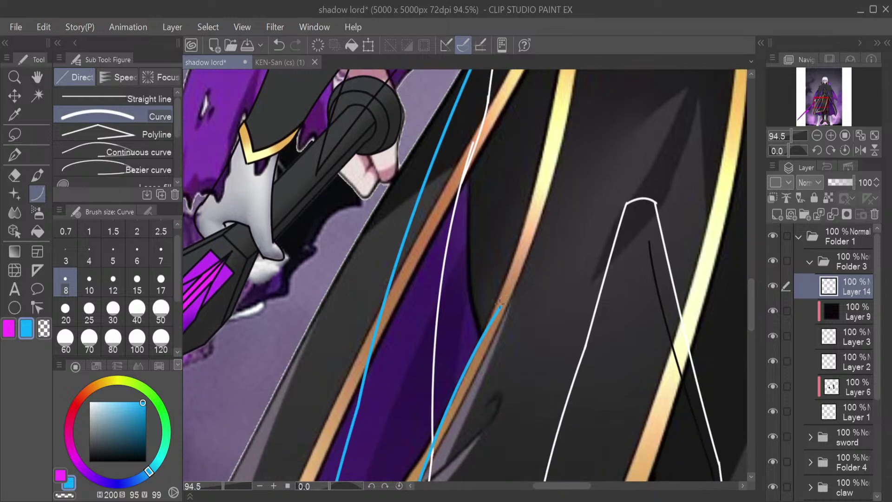
pyautogui.moveTo(500, 308); pyautogui.dragTo(522, 114)
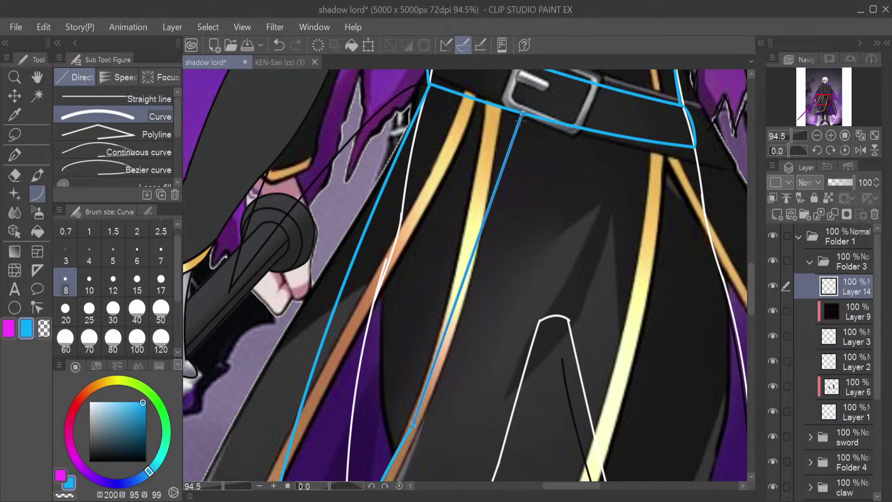
pyautogui.click(477, 316)
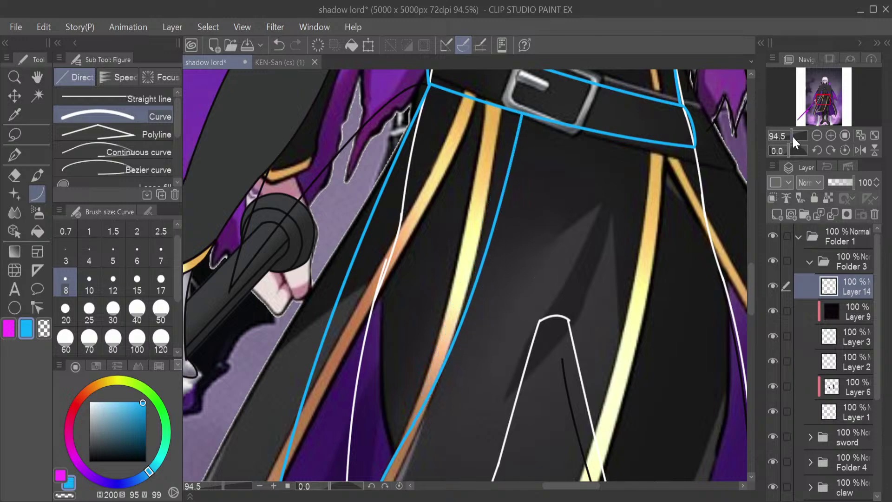
# Draw the upper part of the right skirt panel's outer edge with a blue curve from the belt's lower-right corner past the clawed hand
pyautogui.moveTo(823, 97); pyautogui.dragTo(832, 98)
pyautogui.moveTo(381, 126); pyautogui.dragTo(548, 426)
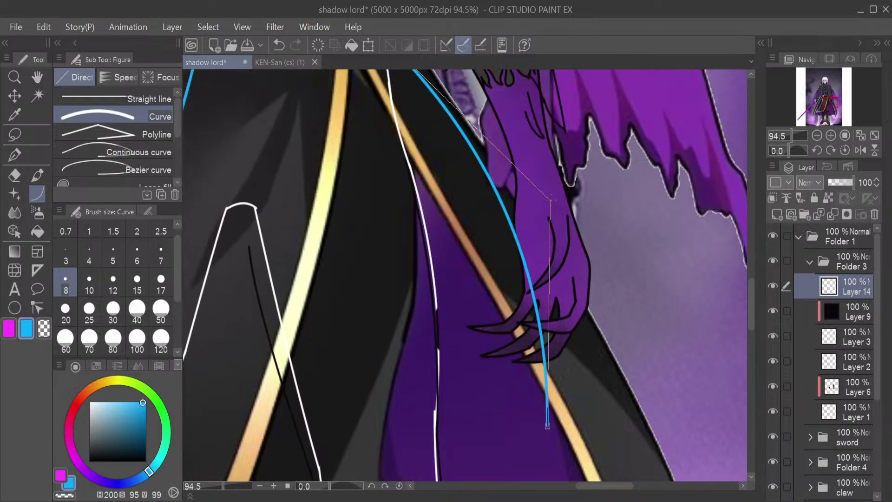
pyautogui.click(484, 257)
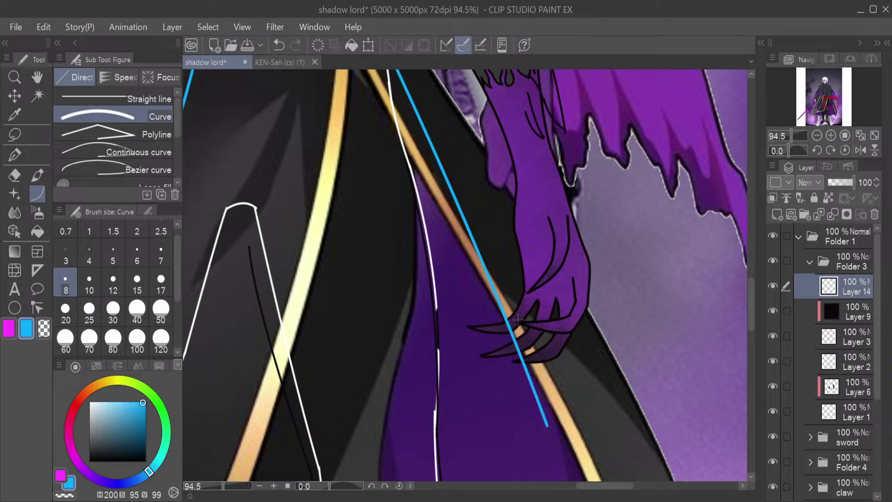
pyautogui.scroll(-5, 524, 231)
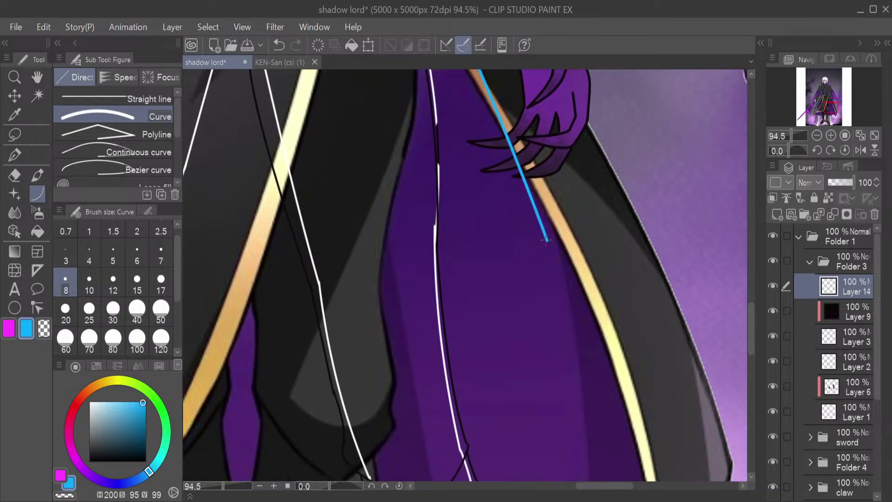
pyautogui.moveTo(547, 239)
pyautogui.mouseDown()
pyautogui.moveTo(578, 360)
pyautogui.moveTo(589, 468)
pyautogui.mouseUp()
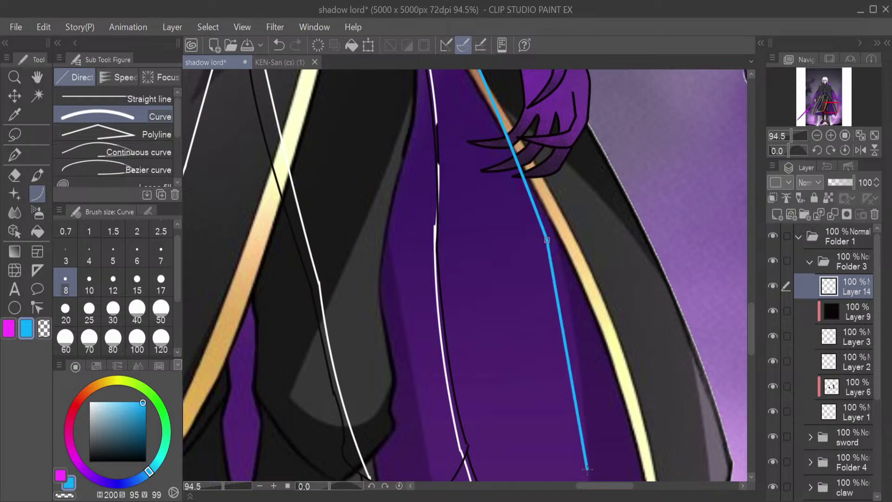
pyautogui.click(554, 247)
pyautogui.hotkey('ctrl', 'z')
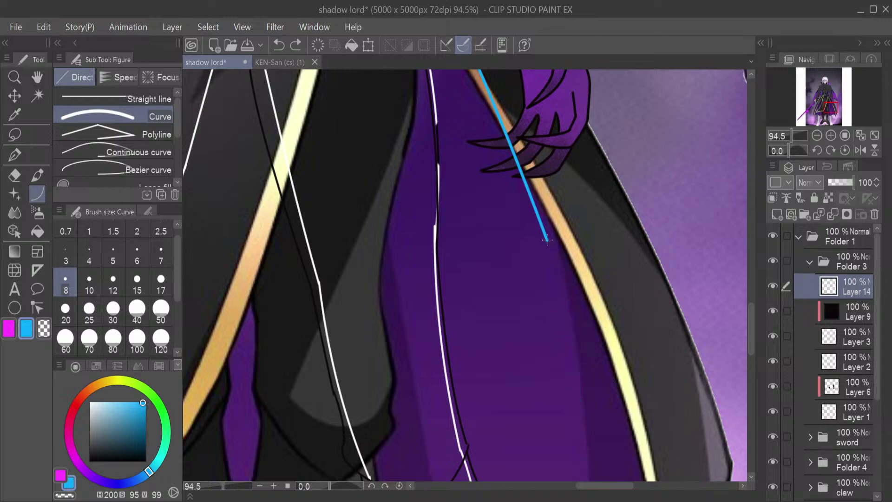
# Continue the right skirt panel's outer edge with an outward-bowing blue curve down to a pointed tip below the purple lining
pyautogui.moveTo(547, 240)
pyautogui.mouseDown()
pyautogui.moveTo(609, 448)
pyautogui.moveTo(604, 400)
pyautogui.moveTo(705, 408)
pyautogui.moveTo(612, 424)
pyautogui.mouseUp()
pyautogui.scroll(-5, 604, 400)
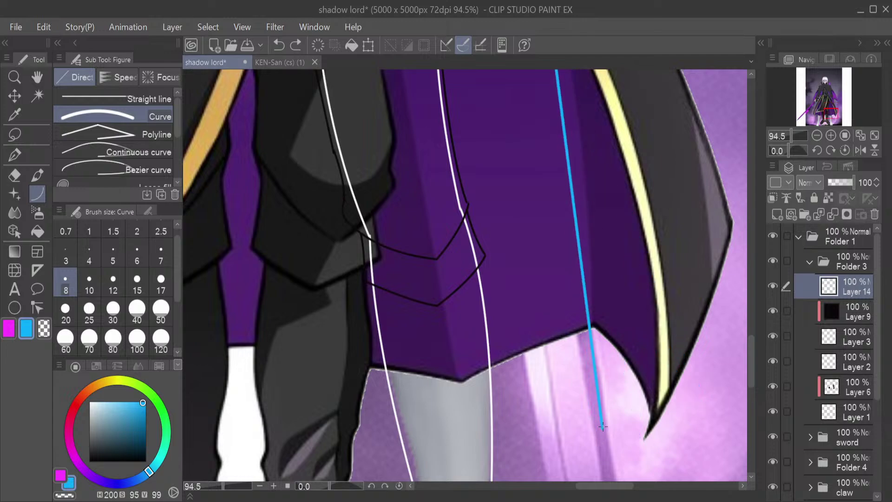
pyautogui.click(652, 282)
pyautogui.moveTo(610, 424)
pyautogui.mouseDown()
pyautogui.moveTo(577, 343)
pyautogui.moveTo(552, 333)
pyautogui.mouseUp()
pyautogui.click(599, 352)
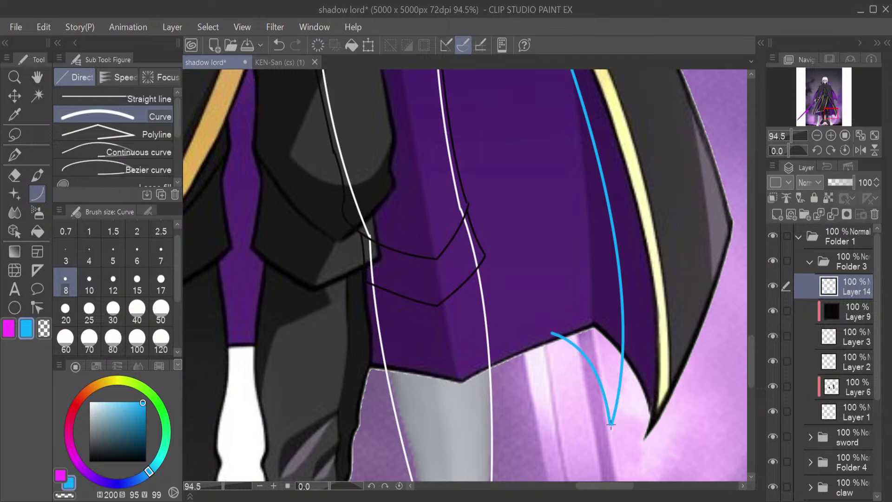
pyautogui.hotkey('ctrl', 'z')
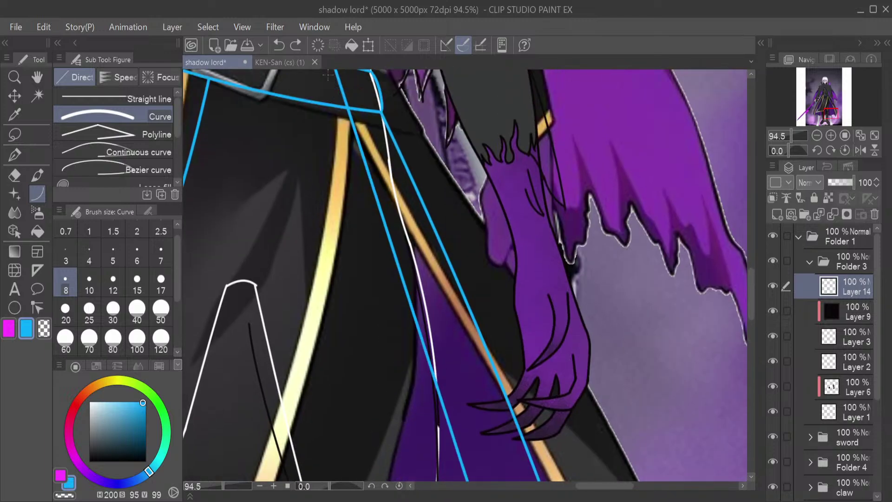
# Draw the right skirt panel's inner edge as a blue curve from the belt's lower edge, right of the buckle, down to the panel's tip
pyautogui.moveTo(441, 479)
pyautogui.mouseDown()
pyautogui.moveTo(301, 104)
pyautogui.moveTo(447, 480)
pyautogui.mouseUp()
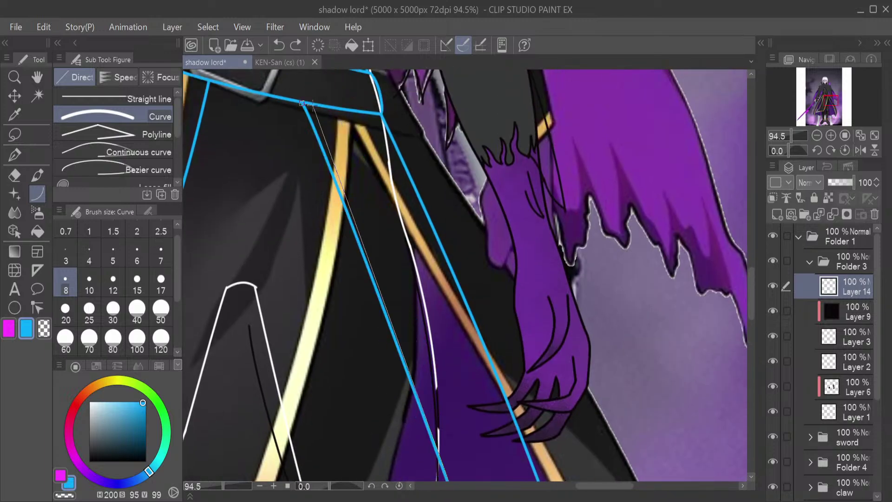
pyautogui.scroll(-5, 465, 479)
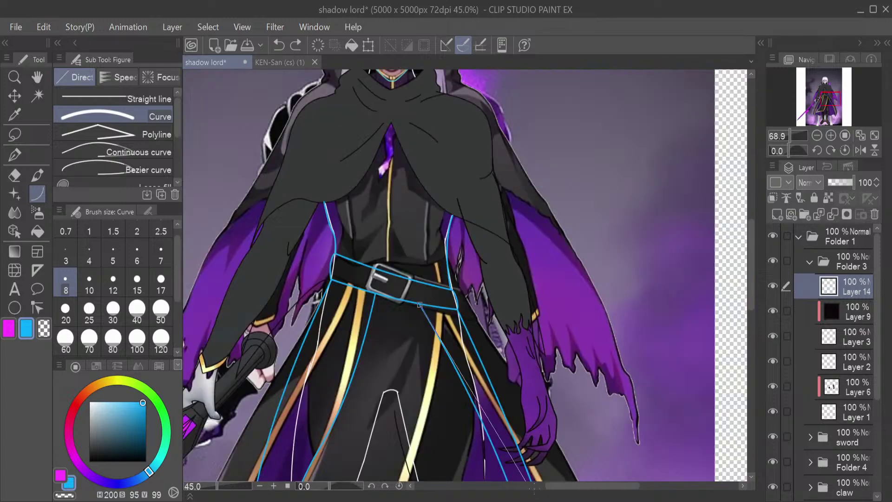
pyautogui.scroll(-9, 523, 419)
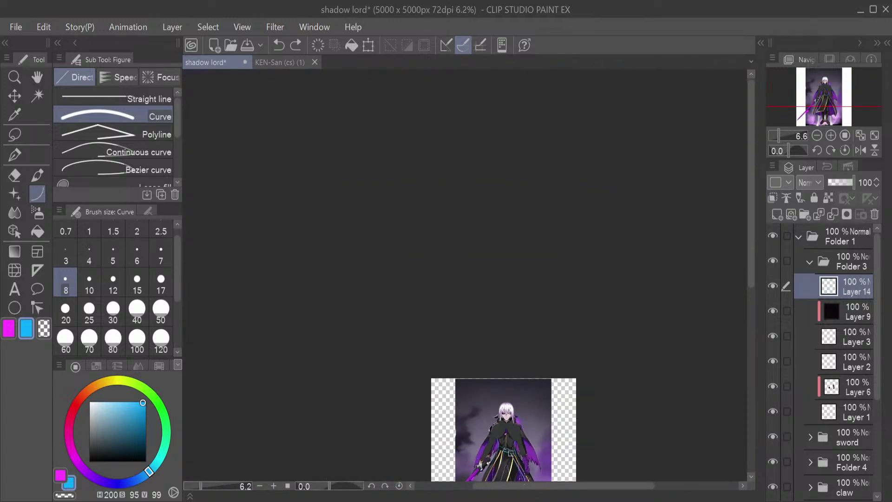
pyautogui.scroll(6, 523, 419)
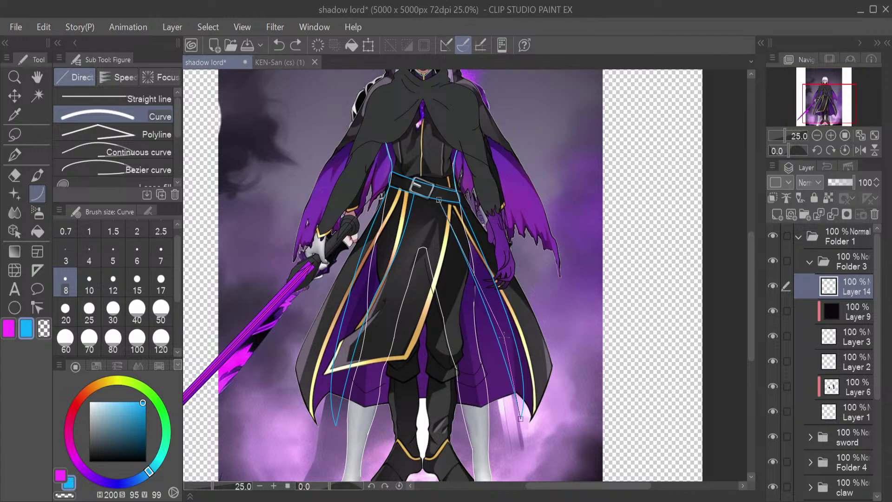
pyautogui.click(503, 337)
pyautogui.scroll(2, 520, 418)
pyautogui.scroll(1, 519, 417)
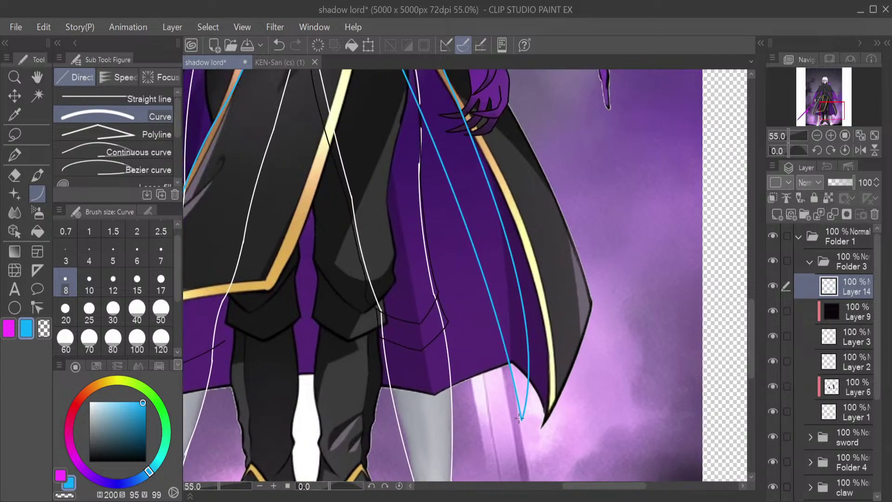
# Draw the robe's scalloped bottom hem with three blue curves linking the right and left skirt panel tips across the legs
pyautogui.moveTo(521, 419); pyautogui.dragTo(442, 390)
pyautogui.click(479, 369)
pyautogui.moveTo(579, 486); pyautogui.dragTo(546, 487)
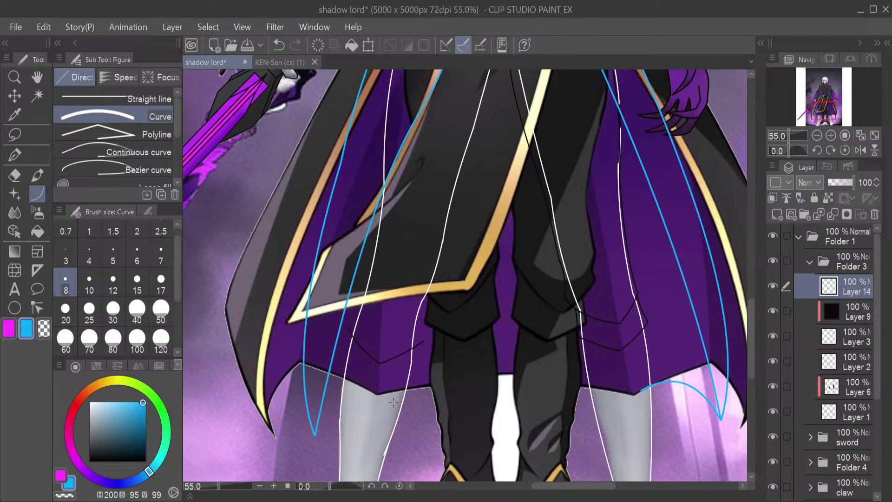
pyautogui.moveTo(315, 434); pyautogui.dragTo(378, 382)
pyautogui.click(339, 354)
pyautogui.moveTo(378, 383); pyautogui.dragTo(641, 390)
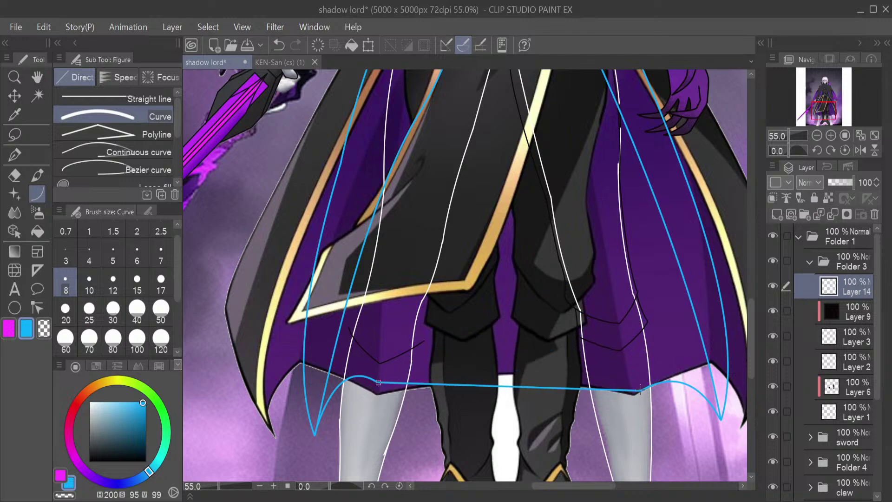
pyautogui.click(518, 329)
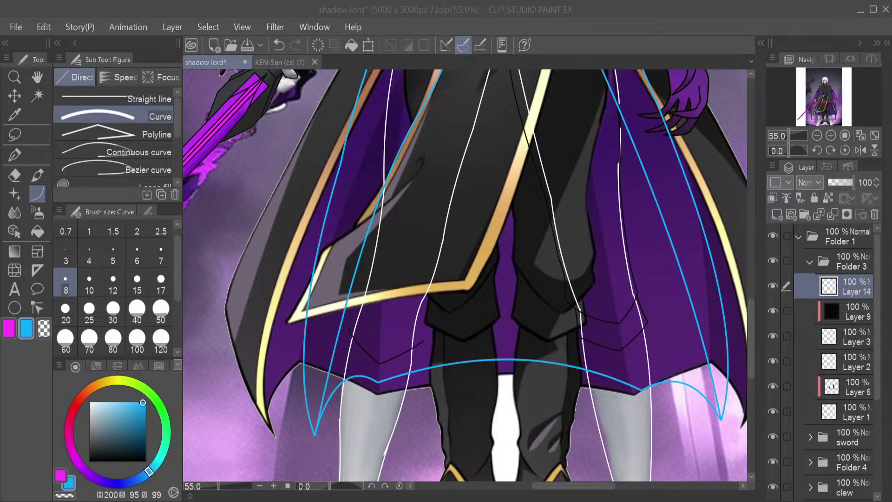
# Draw the central front panel's left edge down from the left skirt panel's inner edge, and its bottom edge across the knees, with blue curves
pyautogui.moveTo(787, 133); pyautogui.dragTo(791, 132)
pyautogui.moveTo(792, 134); pyautogui.dragTo(789, 135)
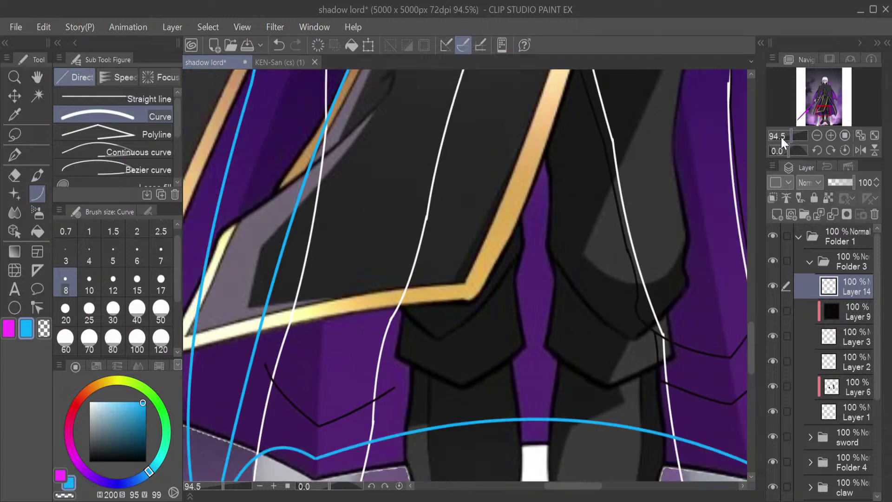
pyautogui.moveTo(823, 111); pyautogui.dragTo(822, 99)
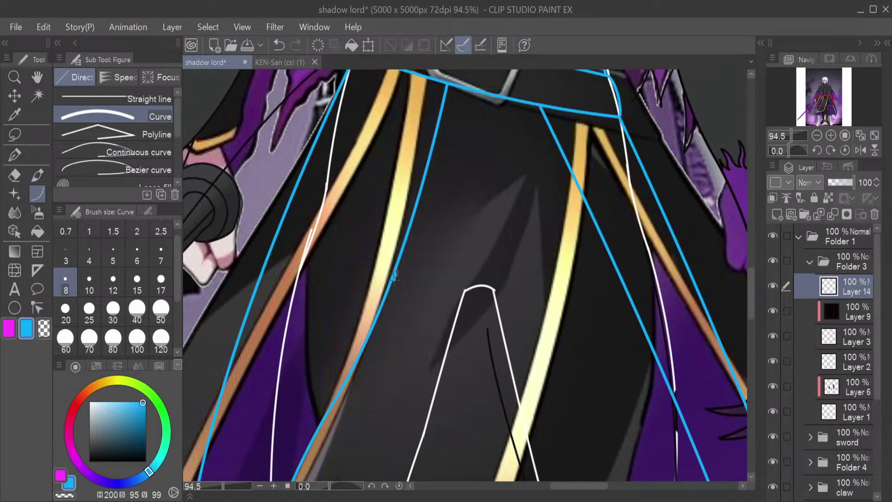
pyautogui.scroll(-5, 278, 478)
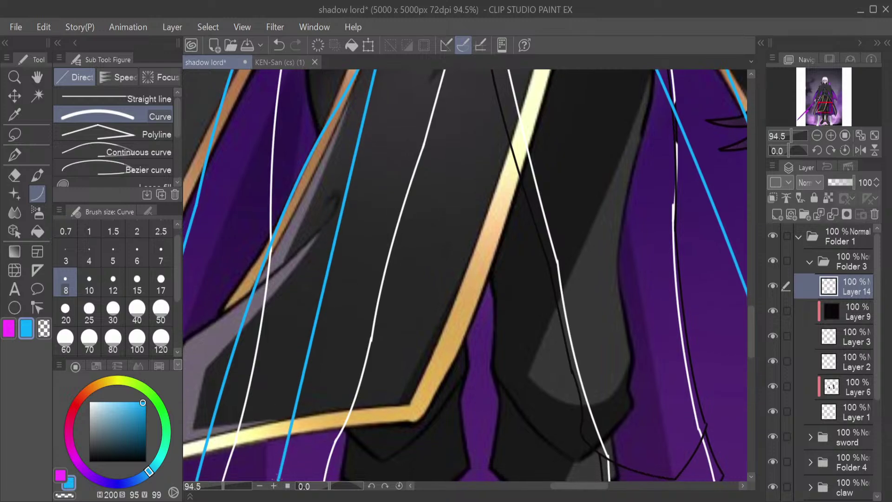
pyautogui.moveTo(278, 479)
pyautogui.mouseDown()
pyautogui.moveTo(284, 464)
pyautogui.moveTo(563, 405)
pyautogui.moveTo(599, 427)
pyautogui.moveTo(523, 439)
pyautogui.moveTo(576, 433)
pyautogui.moveTo(609, 448)
pyautogui.mouseUp()
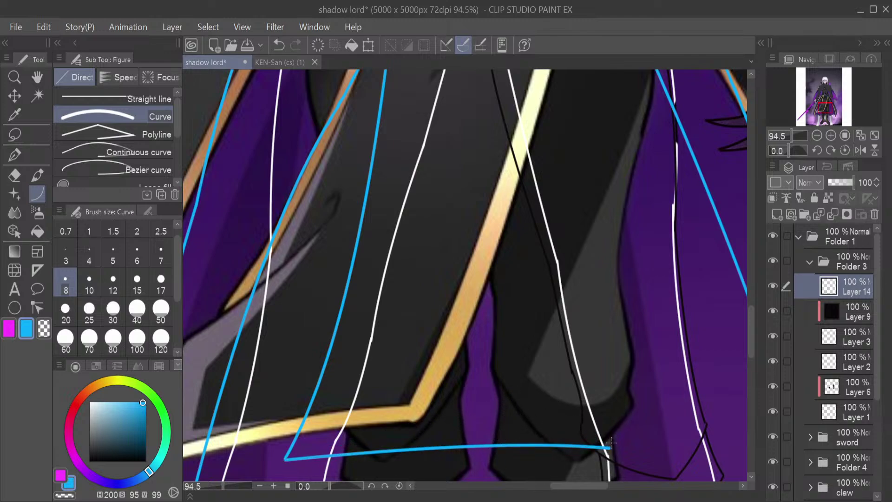
# Draw the central front panel's right edge as a blue curve from the right skirt panel's inner edge to the panel's lower-right corner
pyautogui.scroll(5, 575, 254)
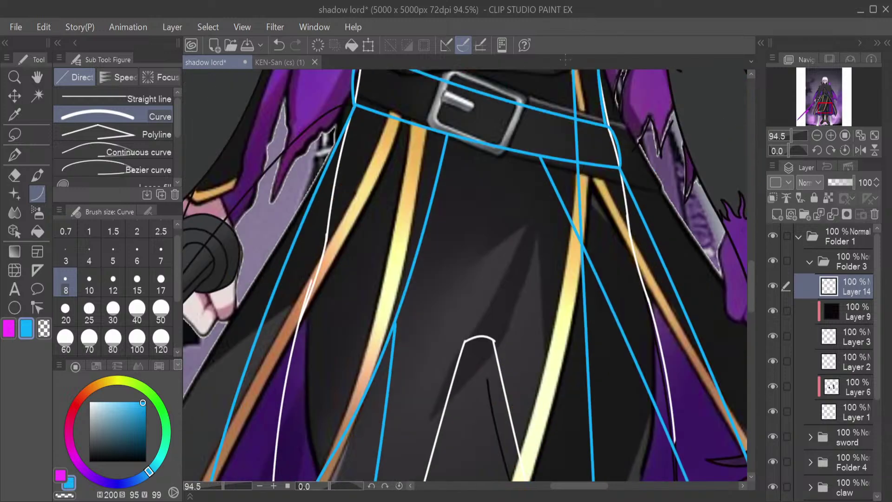
pyautogui.moveTo(583, 257); pyautogui.dragTo(601, 477)
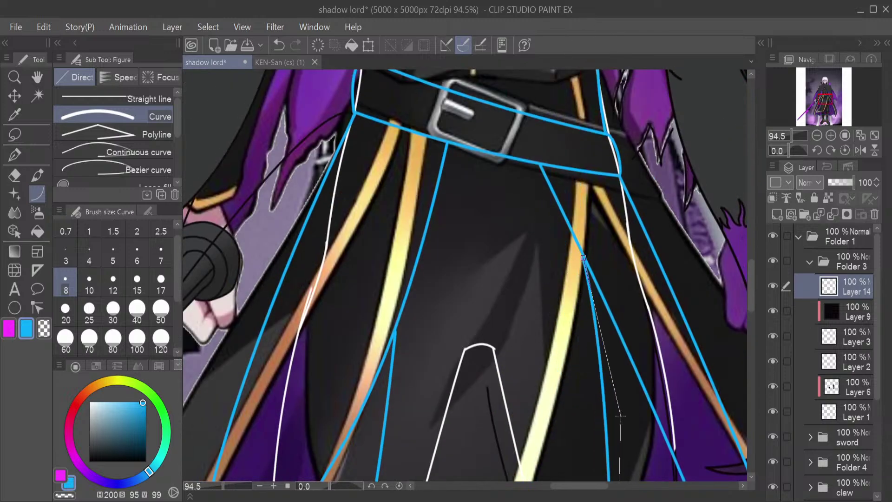
pyautogui.click(609, 453)
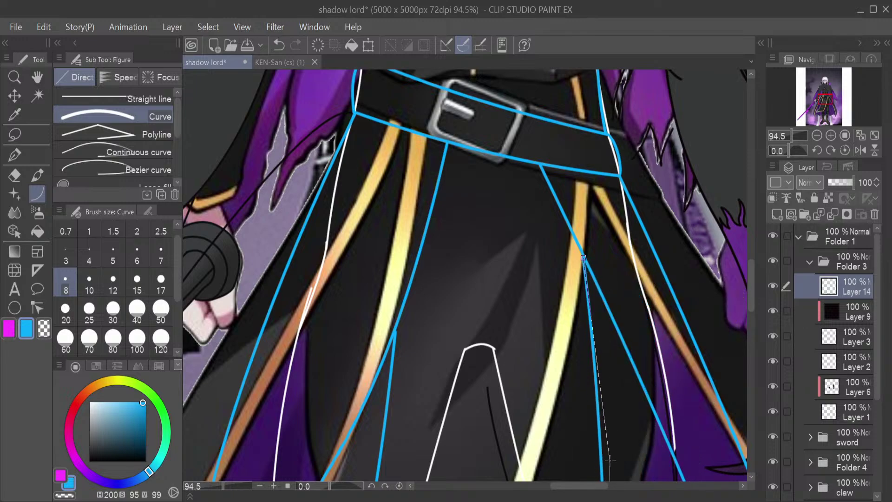
# Draw a blue inner trim curve just above the central front panel's bottom edge, following its slight bend
pyautogui.moveTo(752, 306); pyautogui.dragTo(749, 342)
pyautogui.click(786, 136)
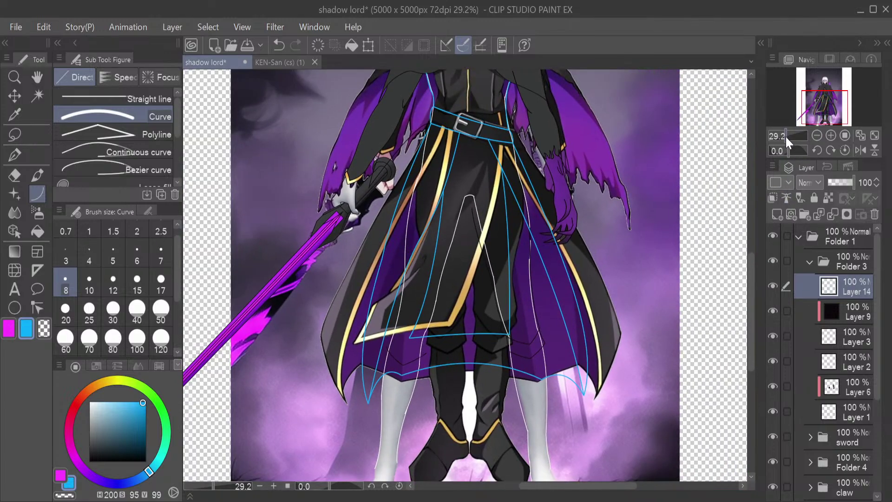
pyautogui.moveTo(785, 135); pyautogui.dragTo(789, 134)
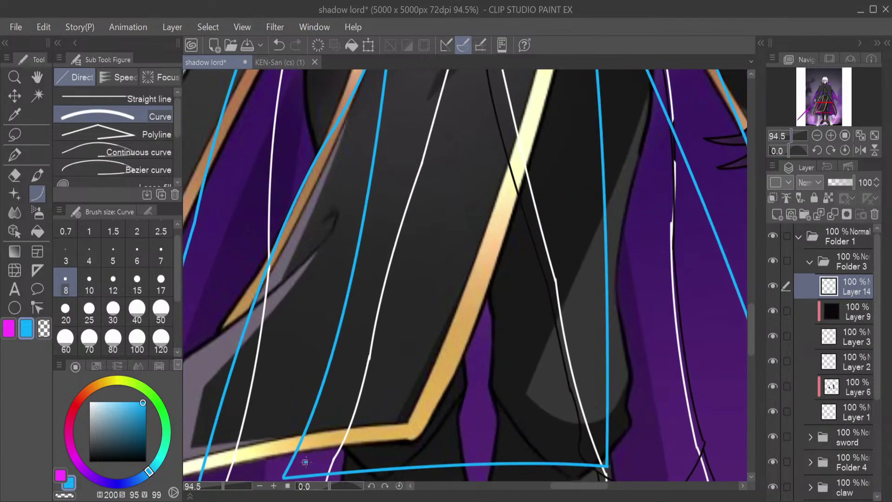
pyautogui.moveTo(305, 462); pyautogui.dragTo(593, 449)
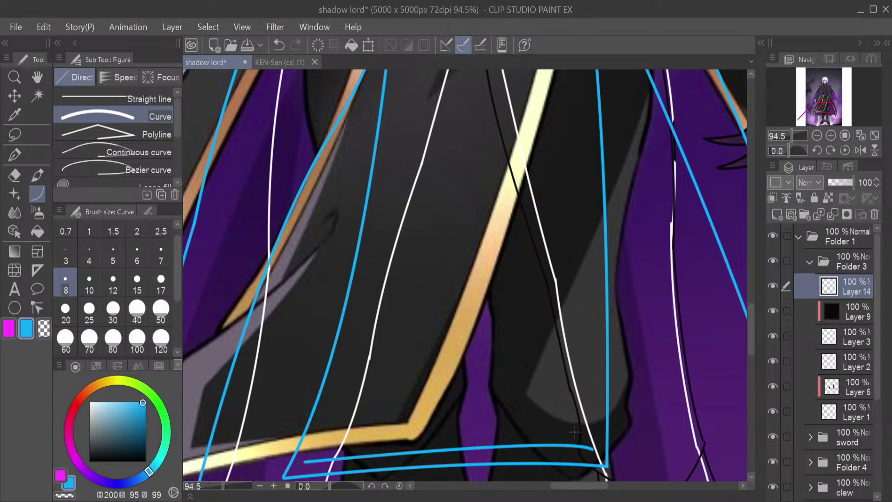
pyautogui.hotkey('ctrl', 'z')
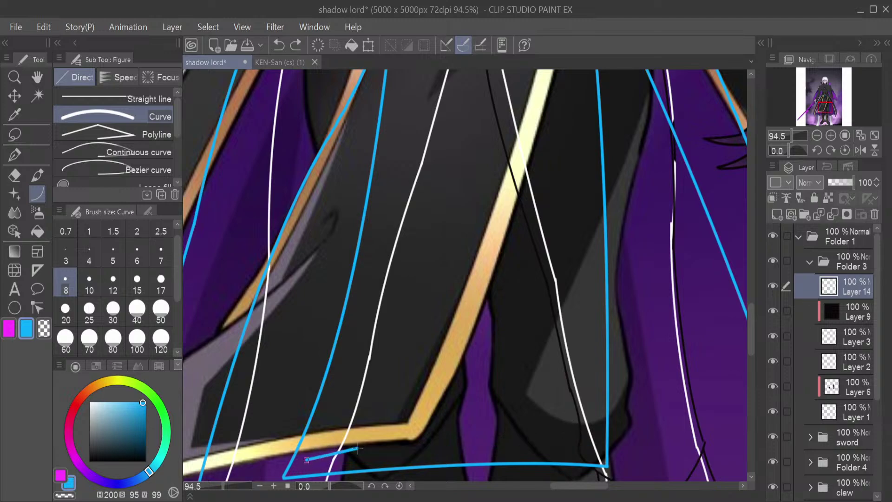
pyautogui.moveTo(357, 449); pyautogui.dragTo(592, 447)
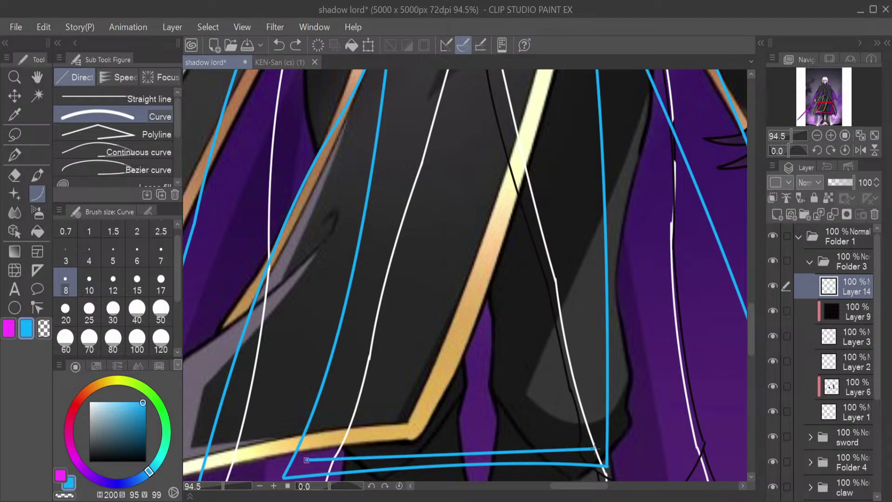
pyautogui.click(515, 436)
# Draw the trim's right side as a blue curve just inside the central front panel's right edge, up to the right skirt panel's inner edge
pyautogui.moveTo(590, 447); pyautogui.dragTo(572, 163)
pyautogui.scroll(3, 571, 70)
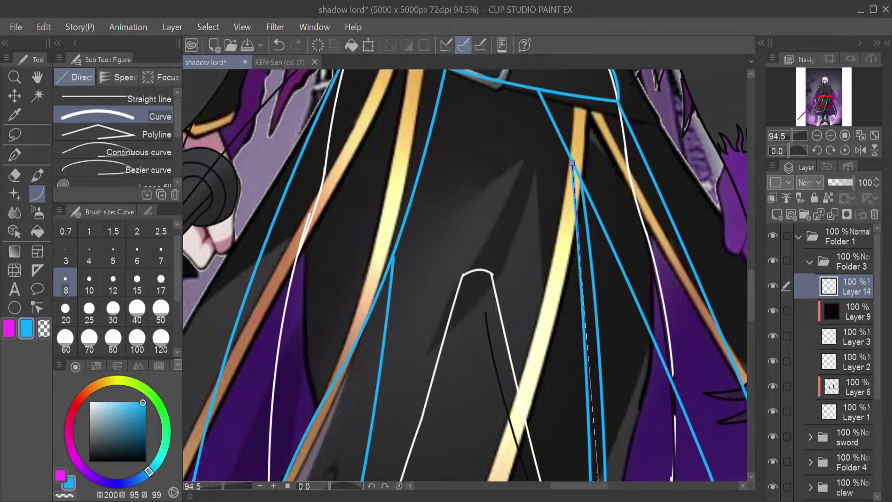
pyautogui.click(595, 474)
pyautogui.scroll(-10, 748, 352)
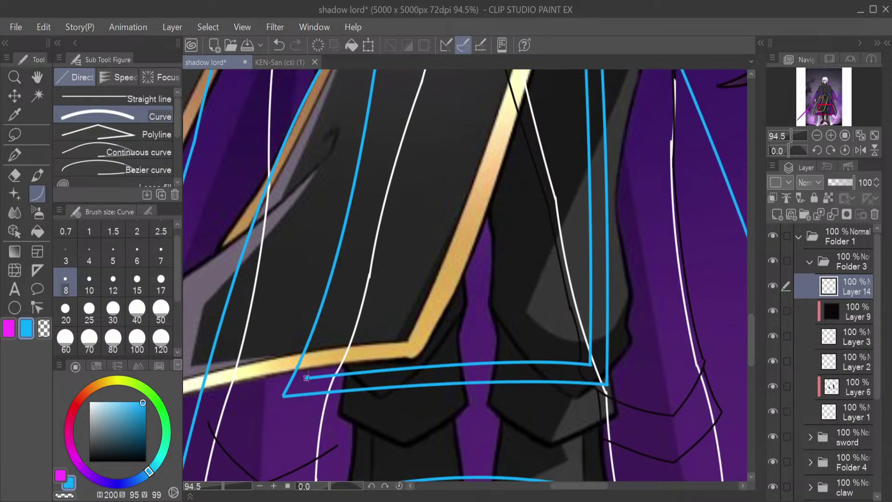
# Draw the trim's left side as a blue curve just inside the central front panel's left edge, joining the left skirt panel and the bottom trim line
pyautogui.scroll(5, 306, 377)
pyautogui.moveTo(444, 71); pyautogui.dragTo(360, 481)
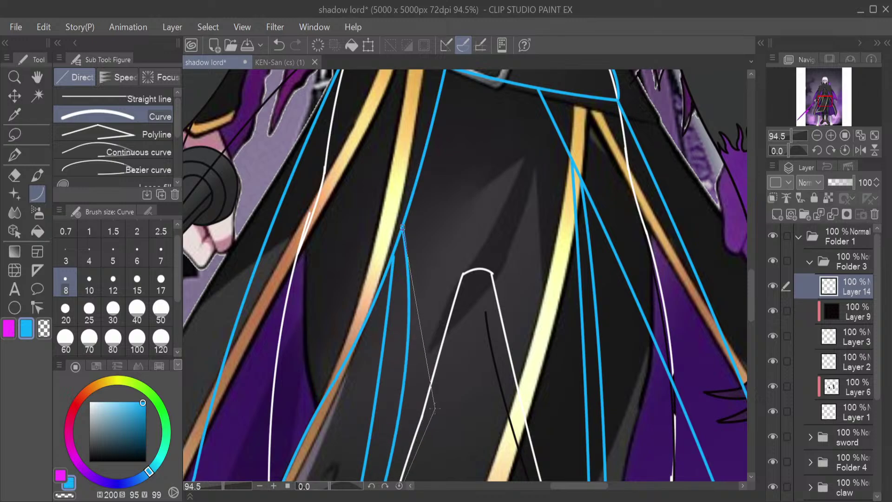
pyautogui.scroll(-10, 434, 408)
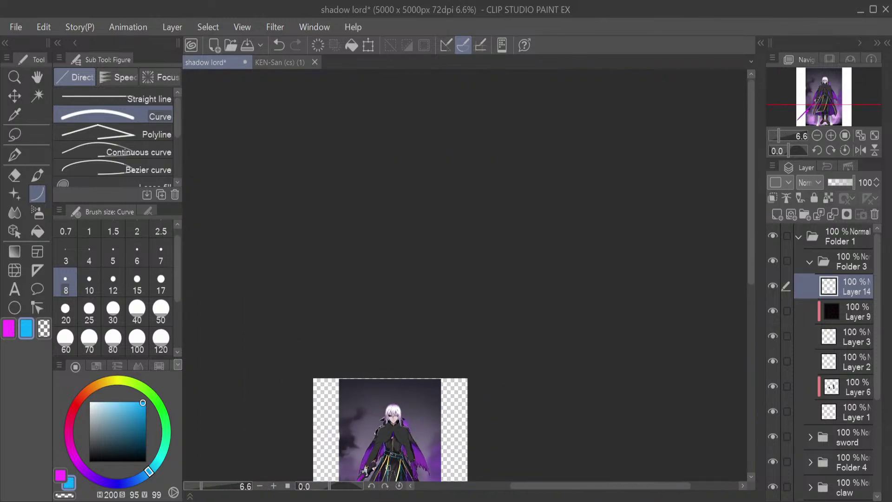
pyautogui.scroll(2, 396, 459)
pyautogui.scroll(-4, 396, 459)
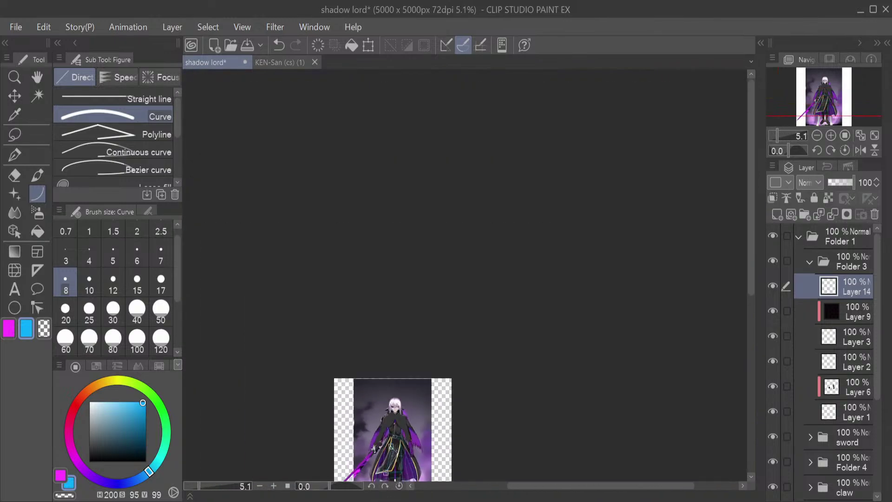
pyautogui.scroll(6, 396, 459)
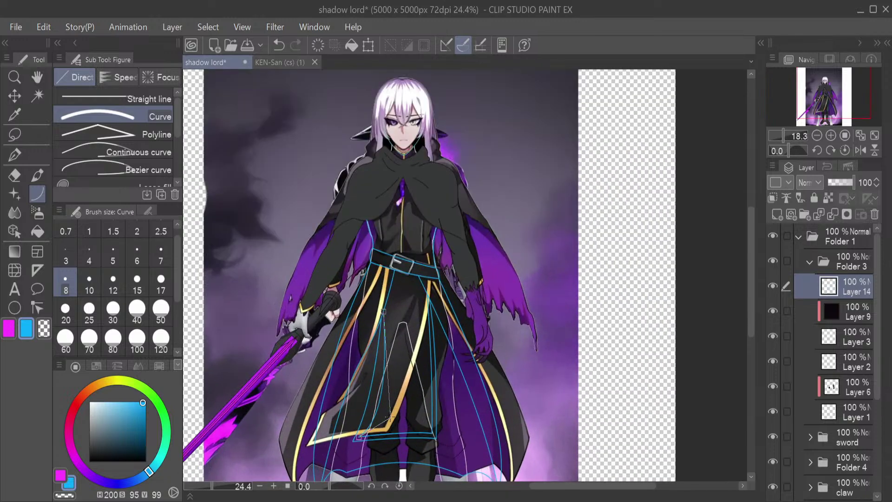
pyautogui.scroll(3, 390, 418)
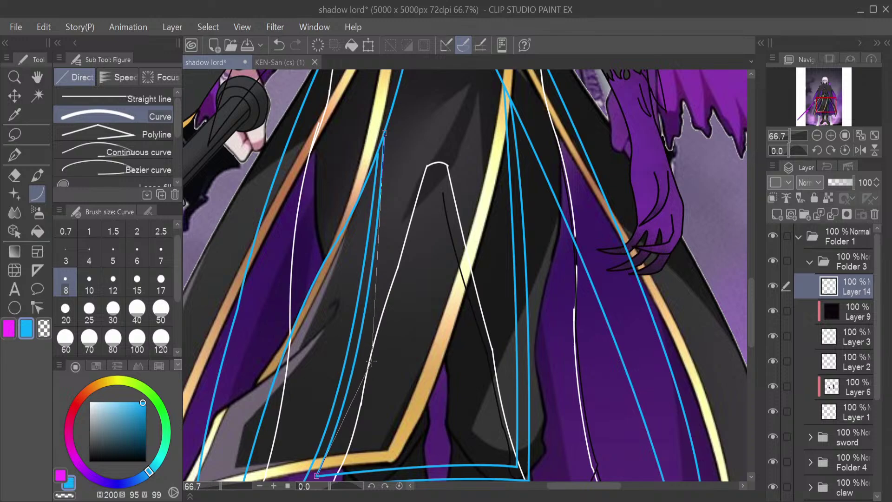
pyautogui.scroll(1, 382, 367)
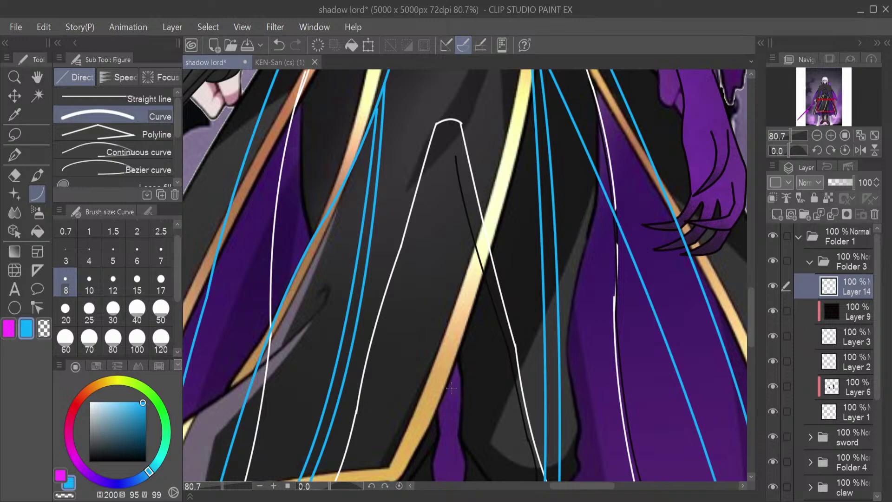
pyautogui.scroll(-3, 451, 387)
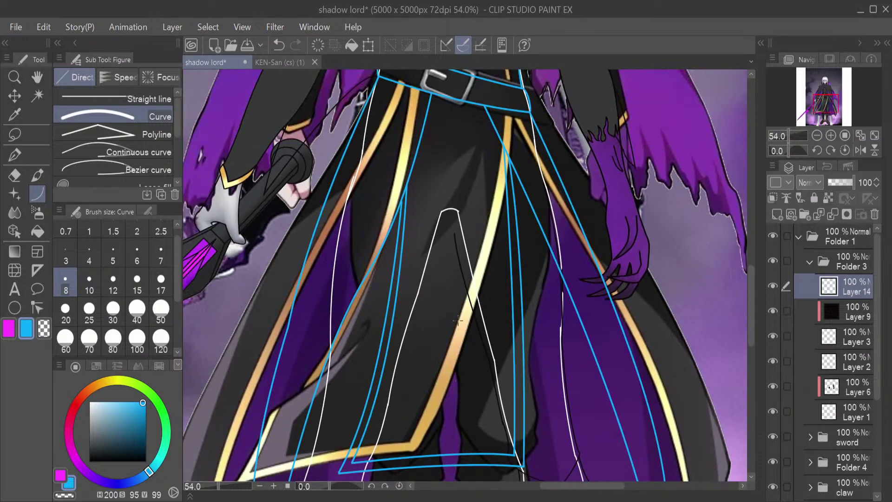
pyautogui.scroll(-2, 449, 292)
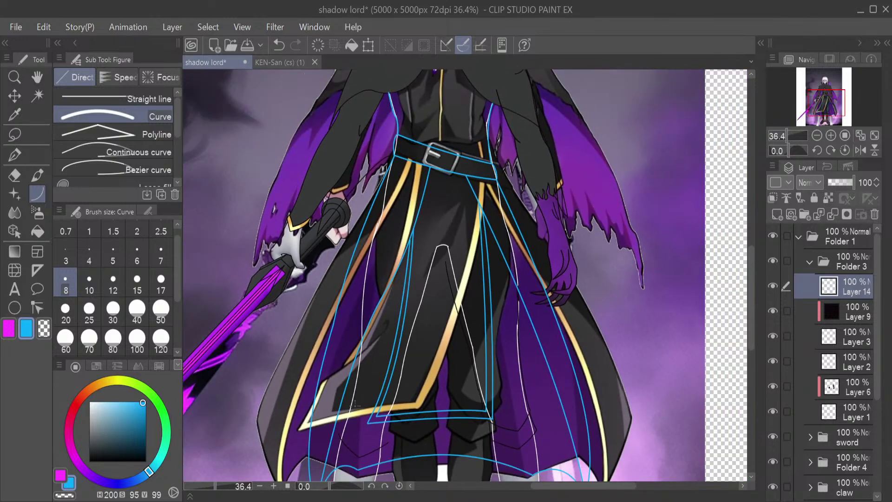
pyautogui.scroll(3, 324, 434)
pyautogui.scroll(-8, 324, 434)
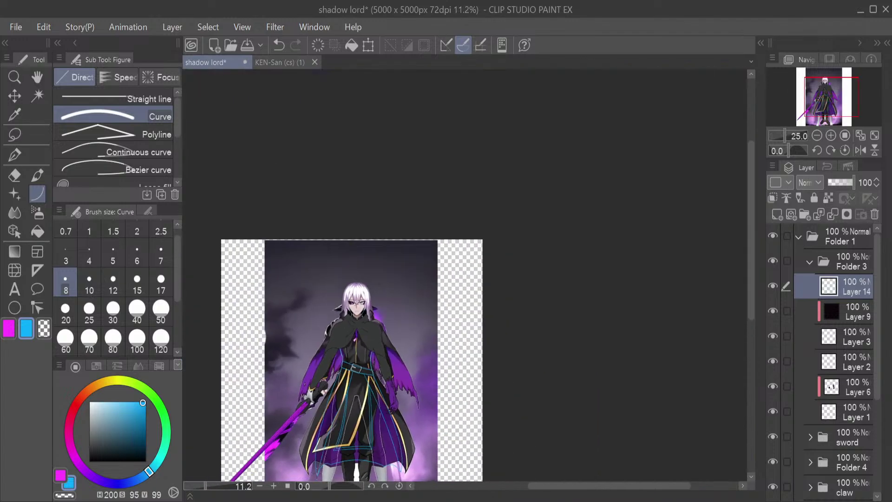
# Draw a second blue curve parallel to the inner edge of the coat's sword-side panel, from its lower tip upward
pyautogui.moveTo(322, 461); pyautogui.dragTo(313, 473)
pyautogui.scroll(5, 301, 466)
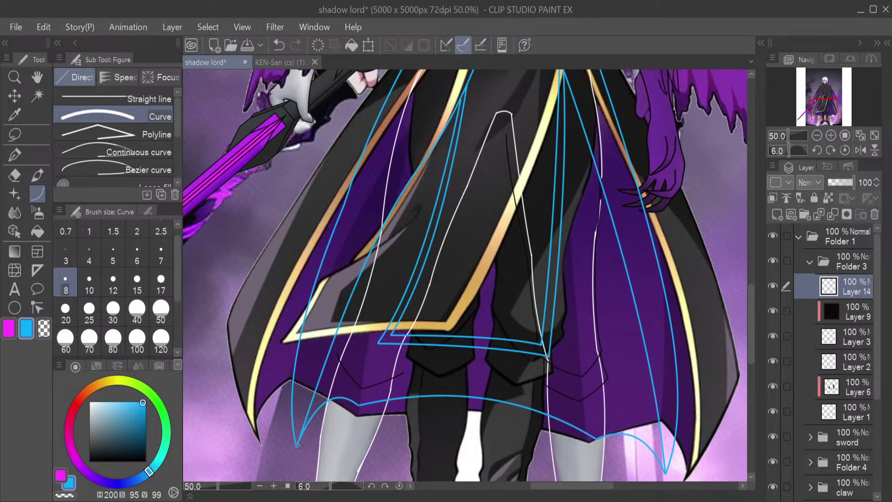
pyautogui.scroll(3, 306, 435)
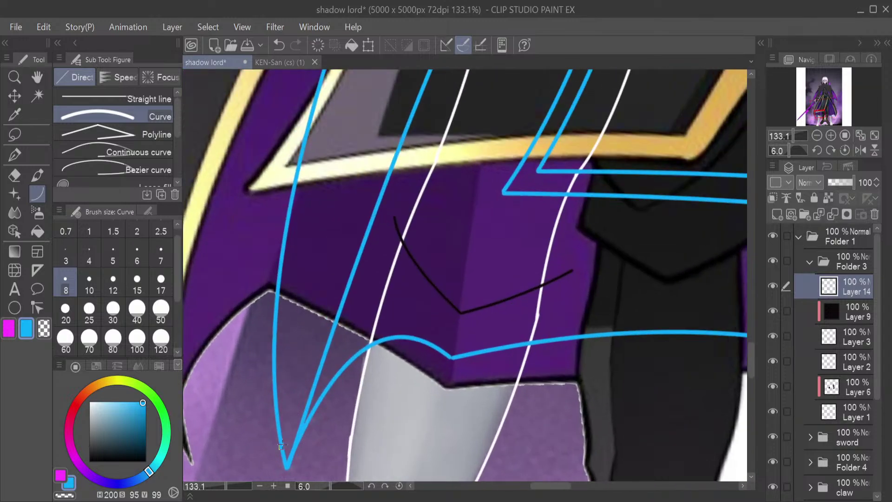
pyautogui.moveTo(395, 104)
pyautogui.mouseDown()
pyautogui.moveTo(453, 408)
pyautogui.moveTo(454, 379)
pyautogui.moveTo(457, 398)
pyautogui.moveTo(447, 481)
pyautogui.moveTo(466, 489)
pyautogui.moveTo(435, 278)
pyautogui.mouseUp()
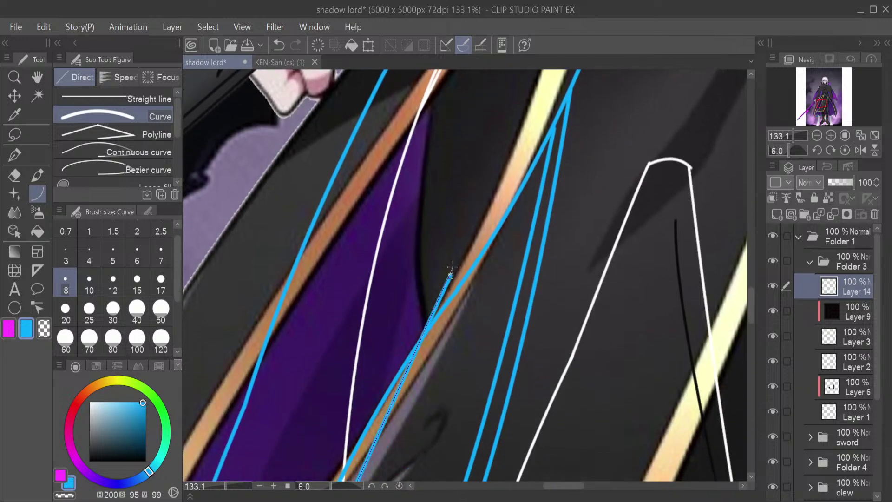
pyautogui.scroll(-5, 466, 243)
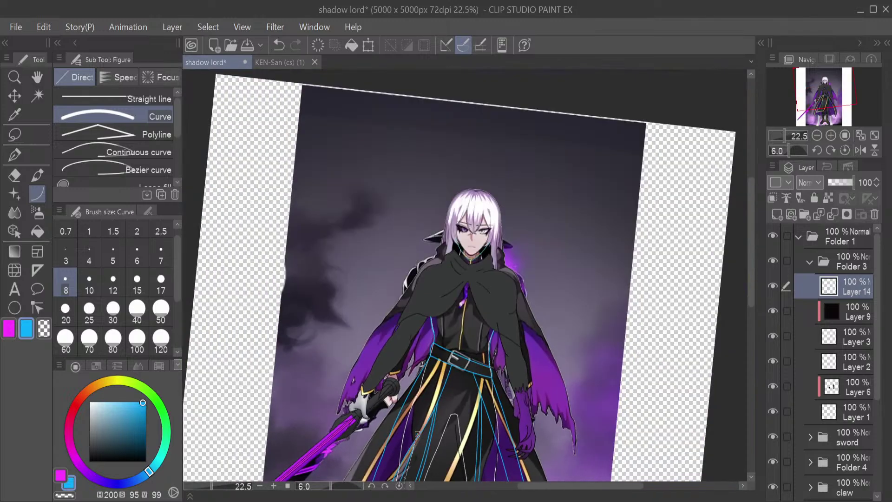
pyautogui.scroll(-6, 424, 411)
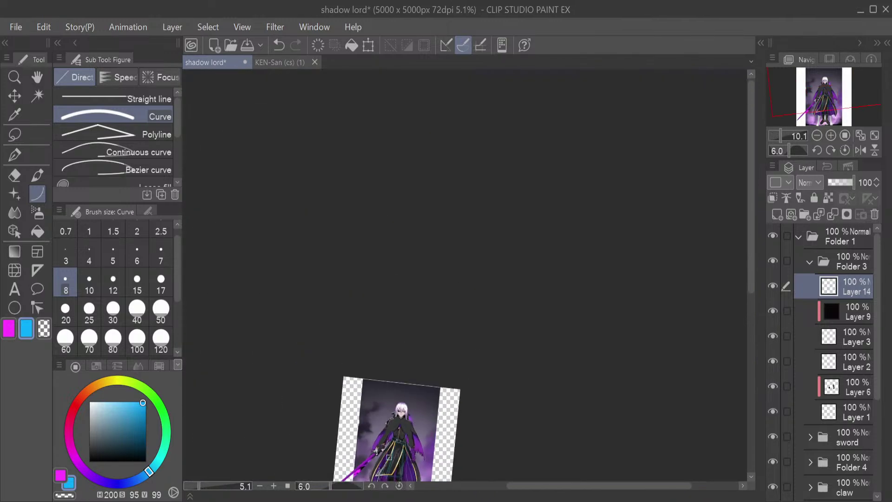
pyautogui.scroll(6, 389, 455)
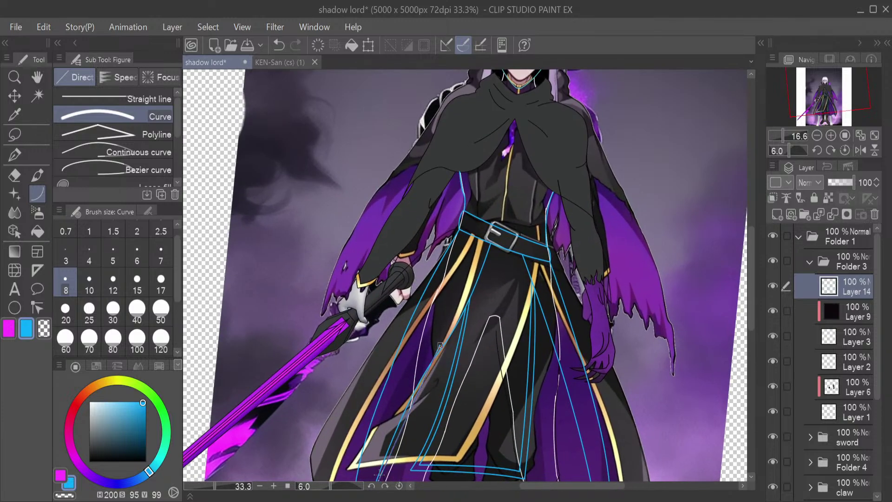
pyautogui.scroll(5, 440, 346)
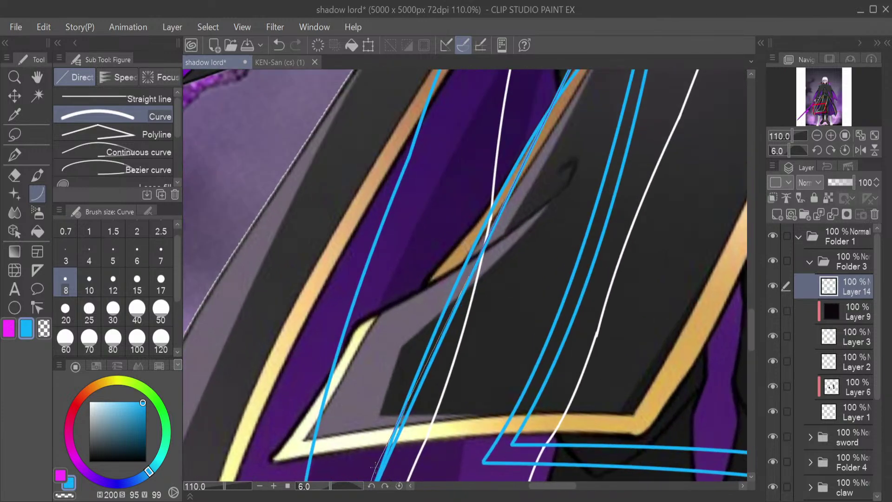
pyautogui.moveTo(375, 467); pyautogui.dragTo(353, 481)
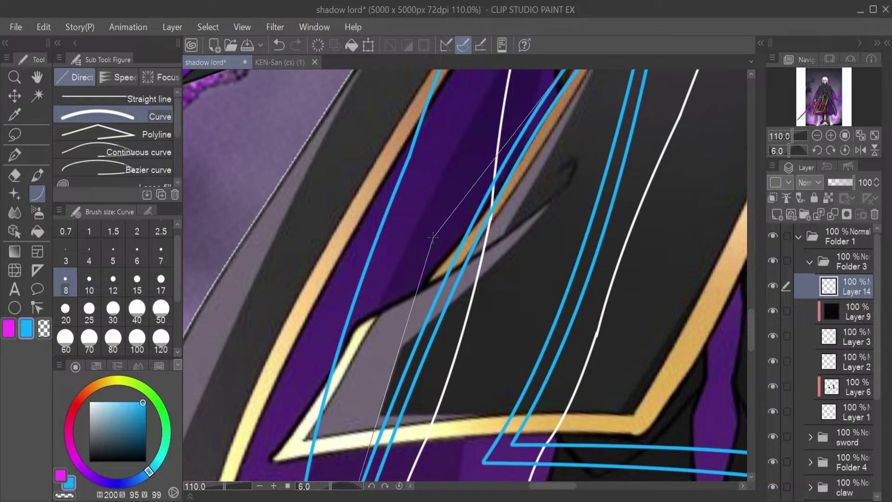
pyautogui.press('Escape')
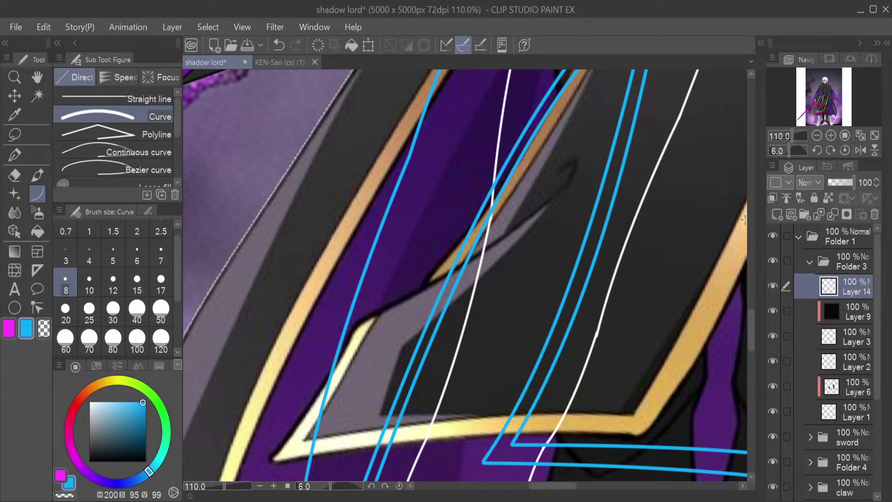
# Continue the sword-side panel's parallel blue curve up to the lower edge of the belt
pyautogui.moveTo(815, 110)
pyautogui.mouseDown()
pyautogui.moveTo(822, 106)
pyautogui.moveTo(807, 107)
pyautogui.mouseUp()
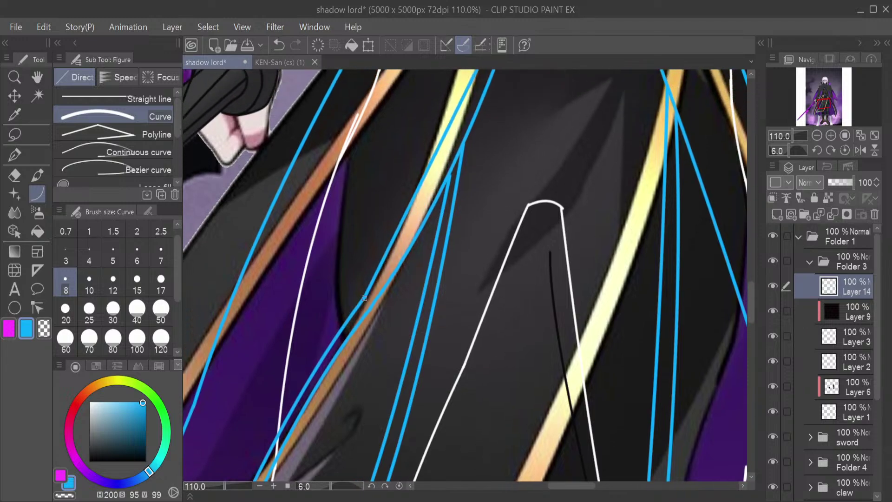
pyautogui.scroll(6, 365, 253)
pyautogui.moveTo(522, 213)
pyautogui.mouseDown()
pyautogui.moveTo(405, 480)
pyautogui.moveTo(421, 479)
pyautogui.mouseUp()
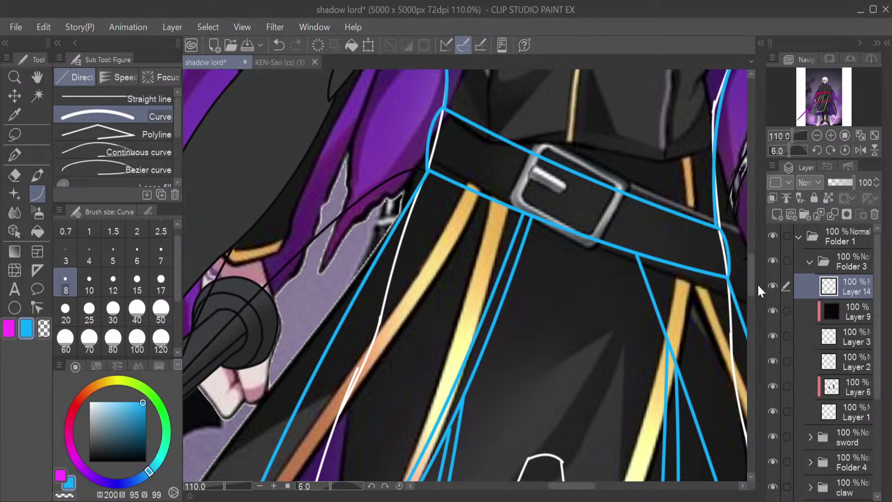
# Reset the canvas rotation and try twice to draw a parallel blue curve down the claw-side panel's inner edge, undoing each attempt
pyautogui.scroll(-4, 749, 283)
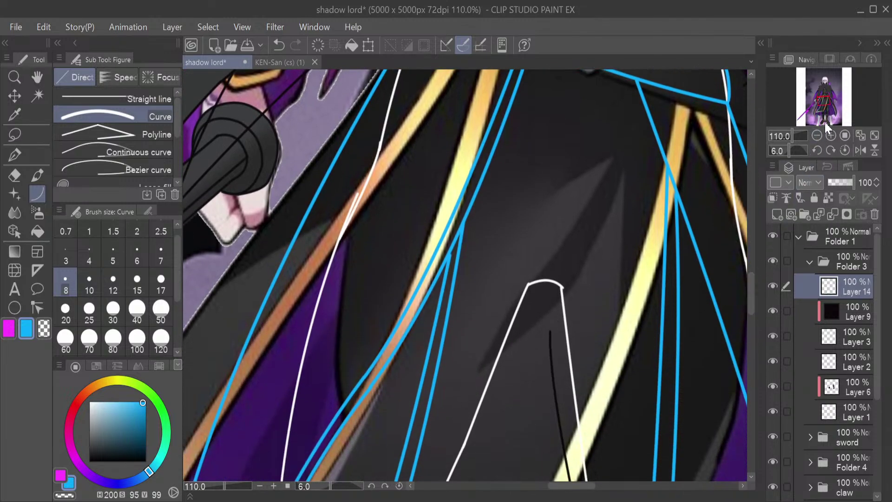
pyautogui.moveTo(826, 98); pyautogui.dragTo(818, 113)
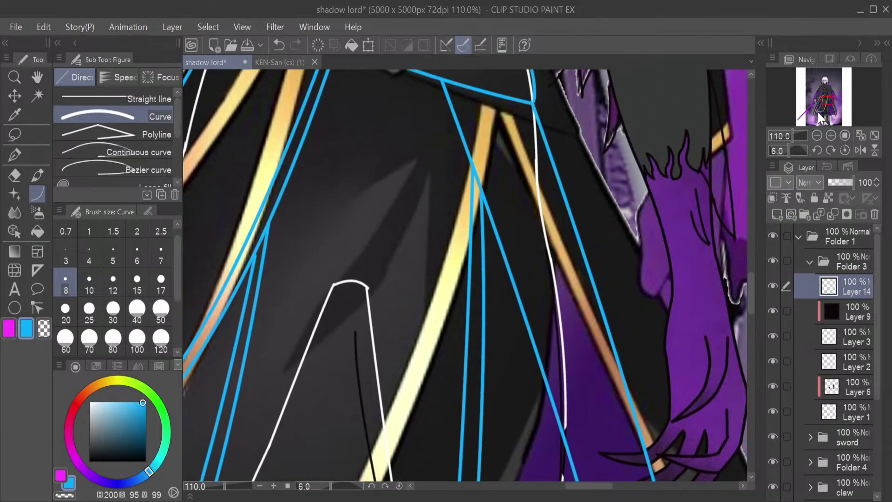
pyautogui.click(844, 149)
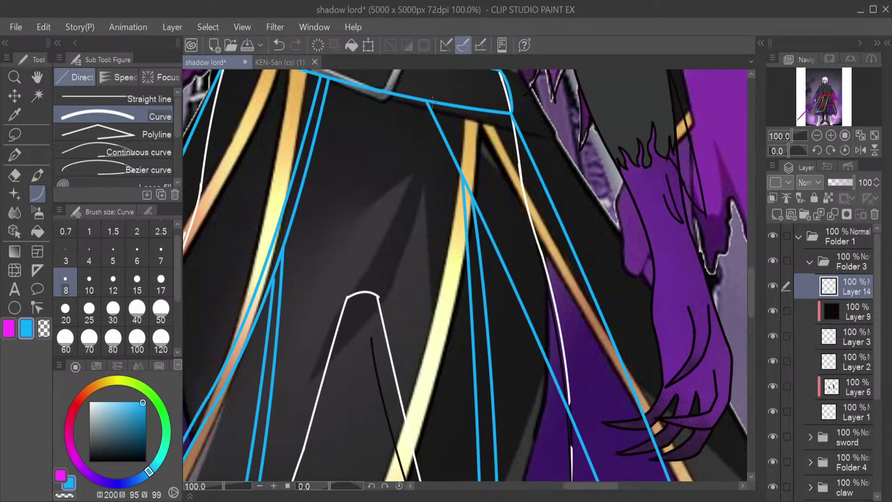
pyautogui.moveTo(497, 198)
pyautogui.mouseDown()
pyautogui.moveTo(565, 380)
pyautogui.moveTo(623, 480)
pyautogui.moveTo(663, 458)
pyautogui.moveTo(644, 321)
pyautogui.moveTo(660, 260)
pyautogui.moveTo(657, 355)
pyautogui.moveTo(621, 415)
pyautogui.mouseUp()
pyautogui.scroll(-4, 623, 480)
pyautogui.scroll(2, 660, 261)
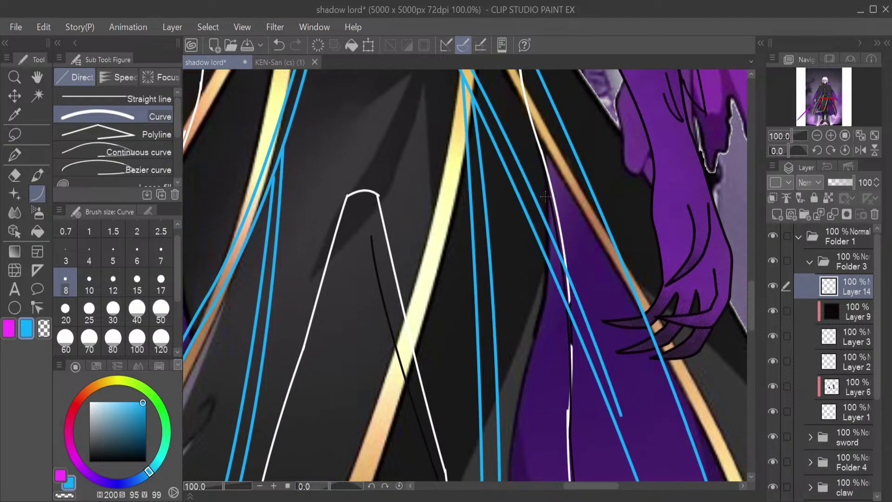
pyautogui.moveTo(754, 332); pyautogui.dragTo(748, 302)
pyautogui.hotkey('ctrl', 'z')
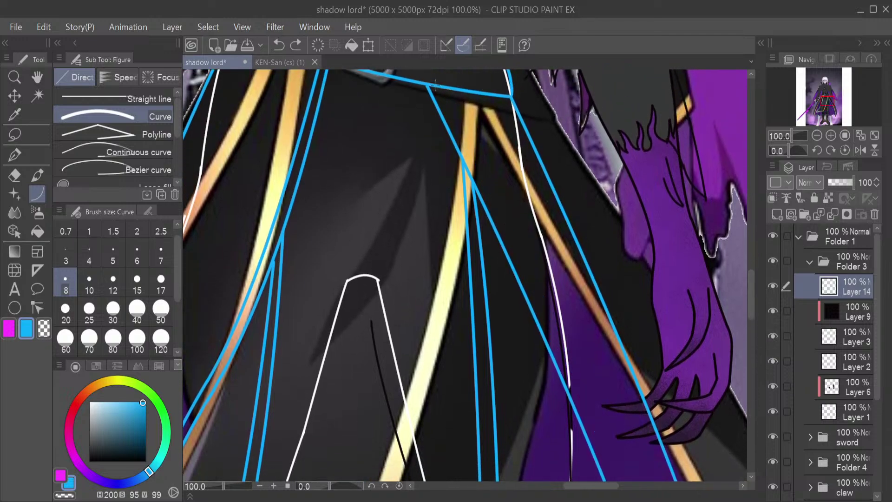
pyautogui.moveTo(488, 166); pyautogui.dragTo(606, 463)
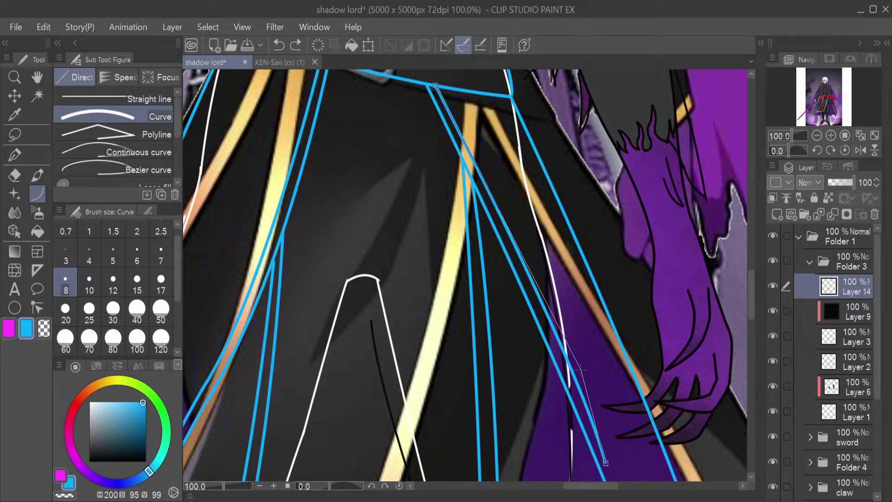
pyautogui.click(568, 356)
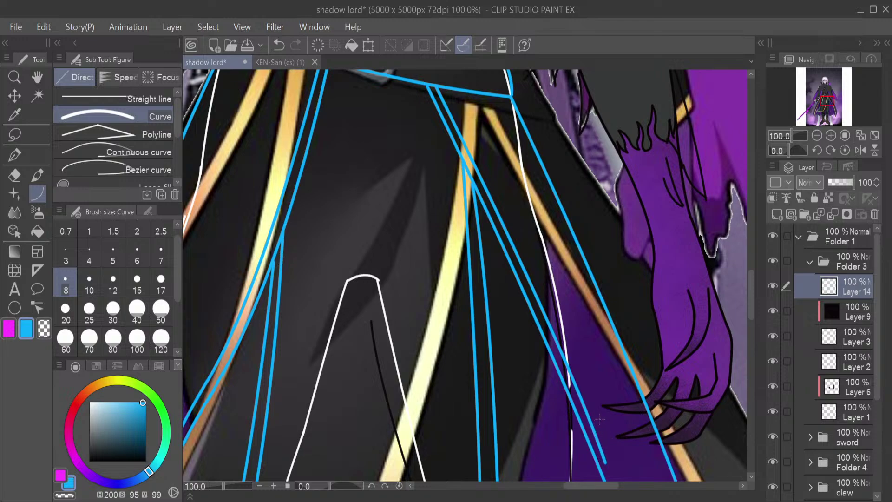
pyautogui.press('e')
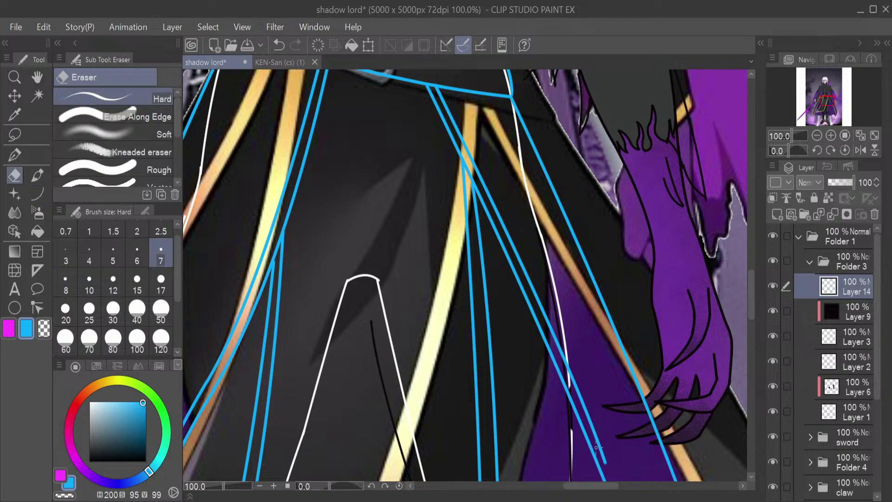
pyautogui.hotkey('ctrl', 'z')
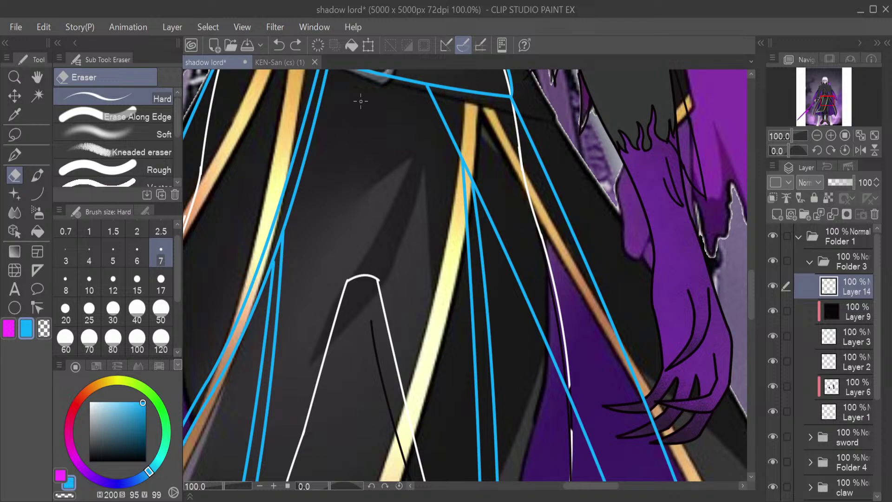
# Draw a blue curve from the belt down alongside the claw-side panel's inner edge, bending it to follow that edge
pyautogui.click(36, 195)
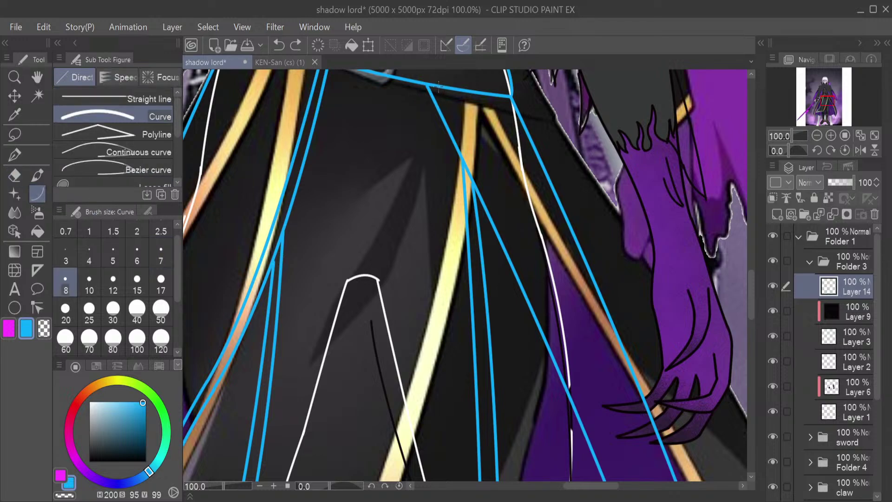
pyautogui.moveTo(461, 132)
pyautogui.mouseDown()
pyautogui.moveTo(602, 358)
pyautogui.moveTo(644, 463)
pyautogui.moveTo(701, 461)
pyautogui.moveTo(707, 439)
pyautogui.moveTo(693, 439)
pyautogui.moveTo(637, 395)
pyautogui.mouseUp()
pyautogui.scroll(-5, 666, 469)
pyautogui.hscroll(1, 702, 439)
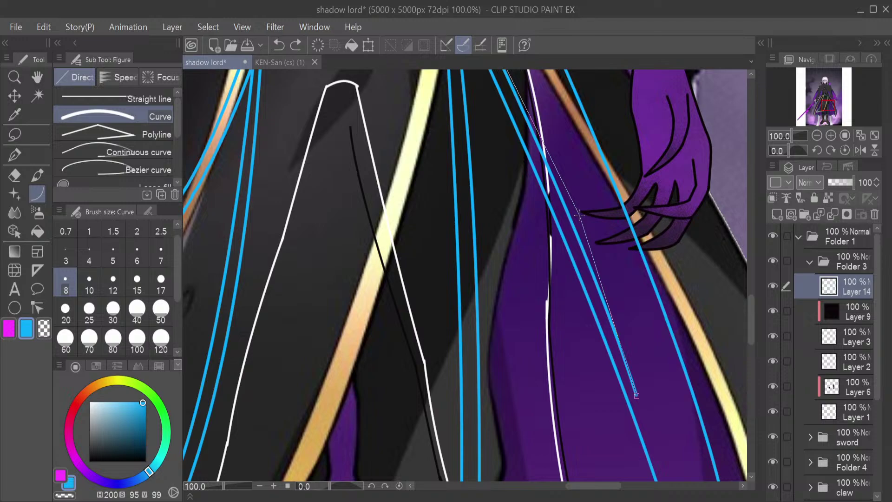
pyautogui.click(550, 145)
pyautogui.moveTo(751, 318); pyautogui.dragTo(750, 298)
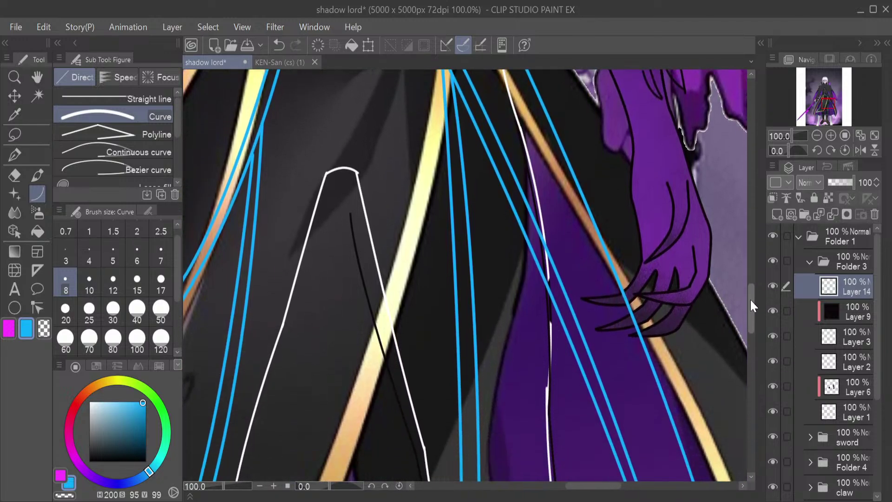
# Erase the lower part of the new claw-side curve with the Hard eraser at size 17
pyautogui.press('e')
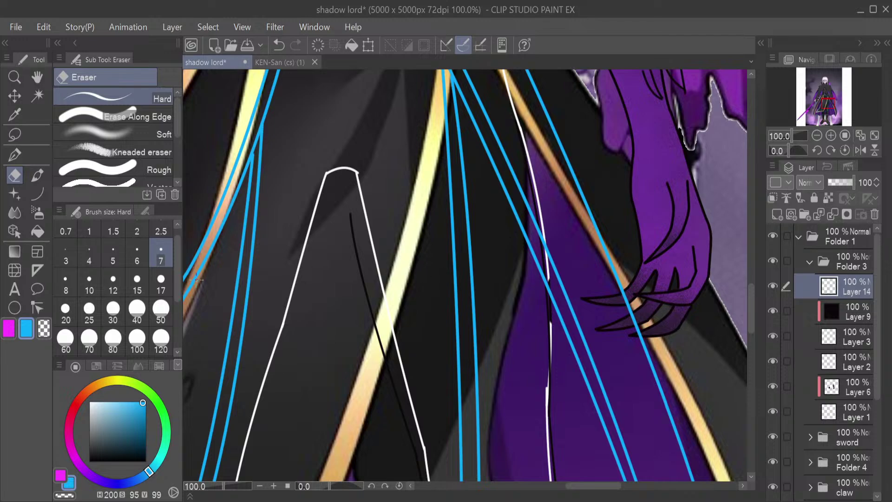
pyautogui.press(']')
pyautogui.press(']')
pyautogui.press(']')
pyautogui.press(']')
pyautogui.press(']')
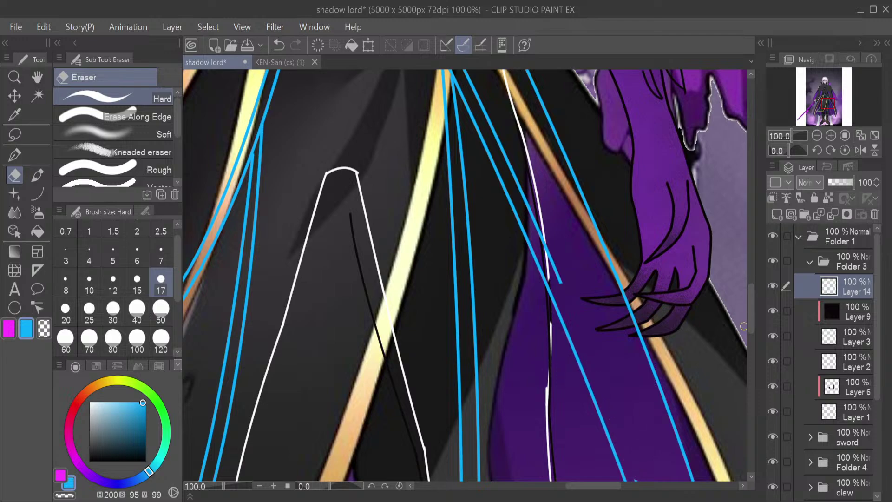
pyautogui.scroll(-3, 744, 326)
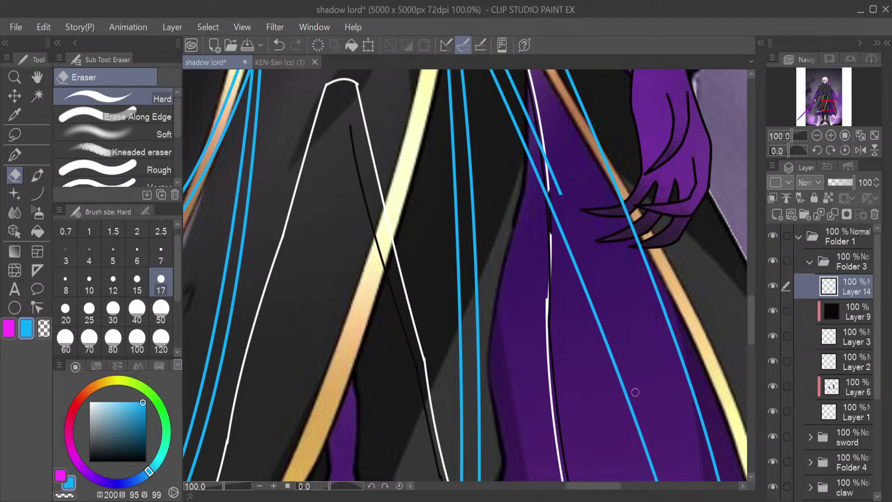
pyautogui.moveTo(750, 302)
pyautogui.mouseDown()
pyautogui.moveTo(748, 289)
pyautogui.moveTo(751, 301)
pyautogui.moveTo(740, 293)
pyautogui.mouseUp()
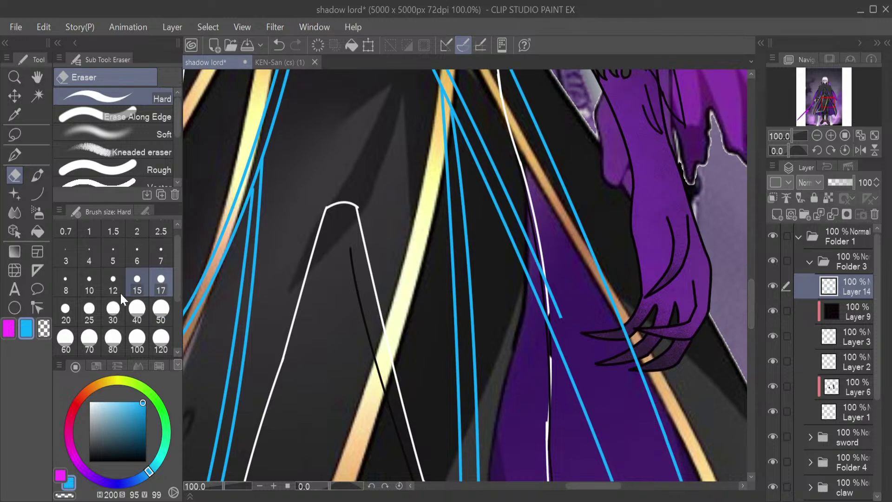
# Continue the claw-side panel's parallel blue line from its cut end down near the pointed lower tip, bending it along the inner edge
pyautogui.click(39, 199)
pyautogui.moveTo(825, 102); pyautogui.dragTo(828, 105)
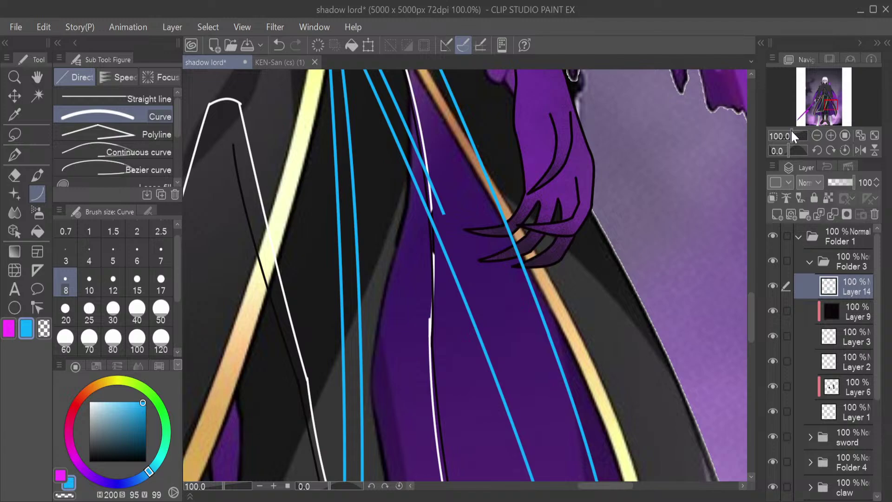
pyautogui.moveTo(792, 131); pyautogui.dragTo(796, 132)
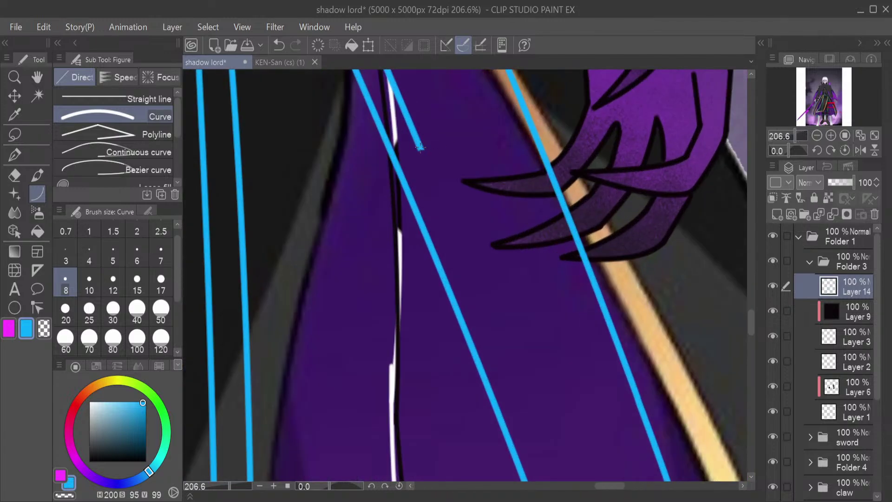
pyautogui.moveTo(420, 147)
pyautogui.mouseDown()
pyautogui.moveTo(537, 412)
pyautogui.moveTo(579, 479)
pyautogui.mouseUp()
pyautogui.scroll(-3, 557, 442)
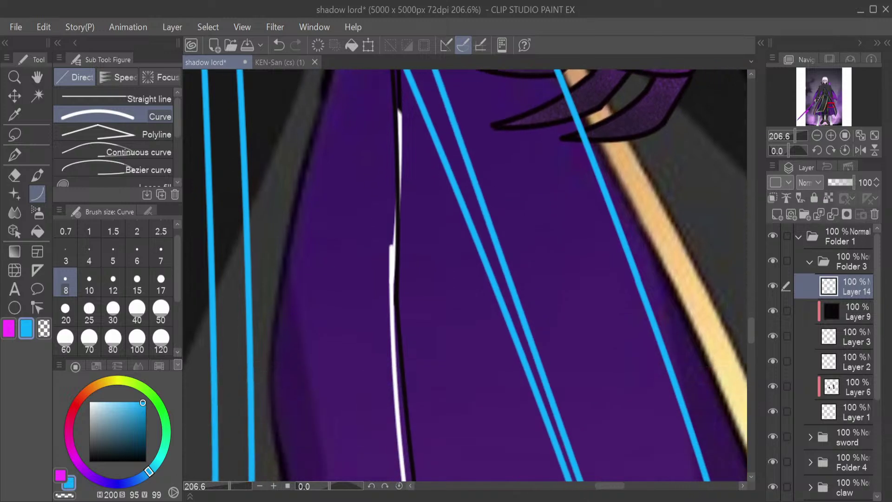
pyautogui.scroll(-8, 726, 474)
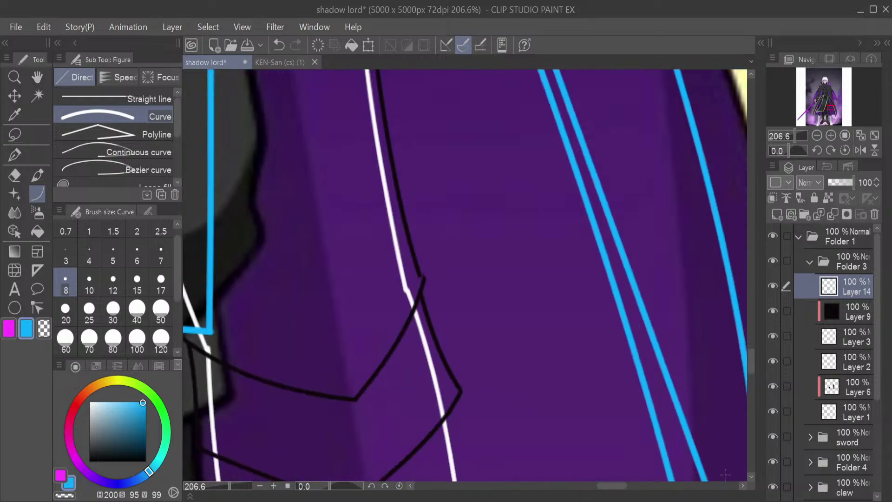
pyautogui.scroll(-10, 726, 474)
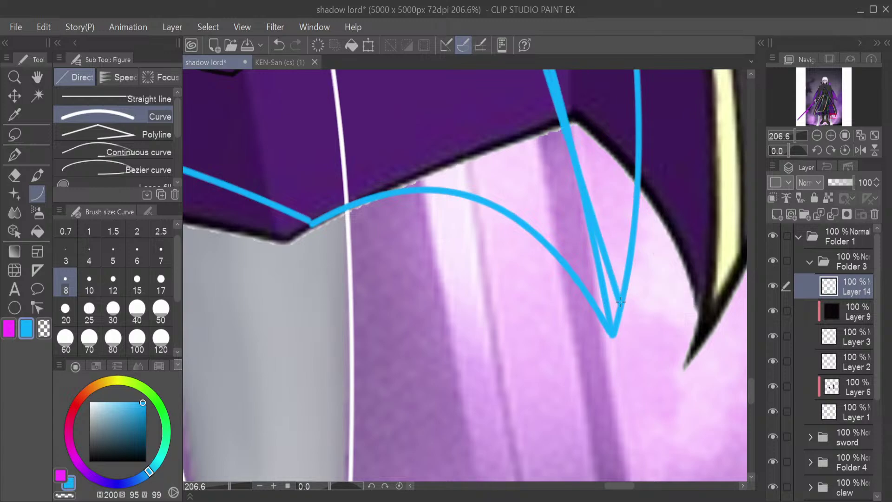
pyautogui.moveTo(620, 302); pyautogui.dragTo(621, 297)
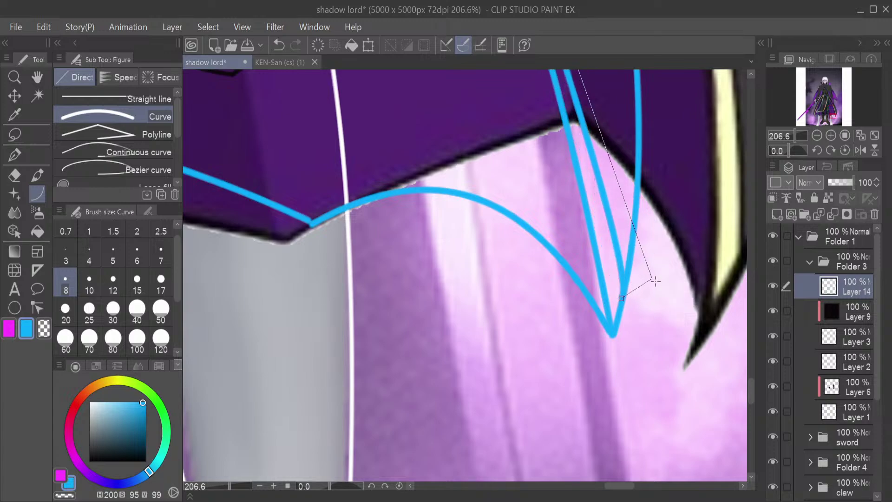
pyautogui.scroll(-10, 655, 281)
pyautogui.scroll(-3, 645, 156)
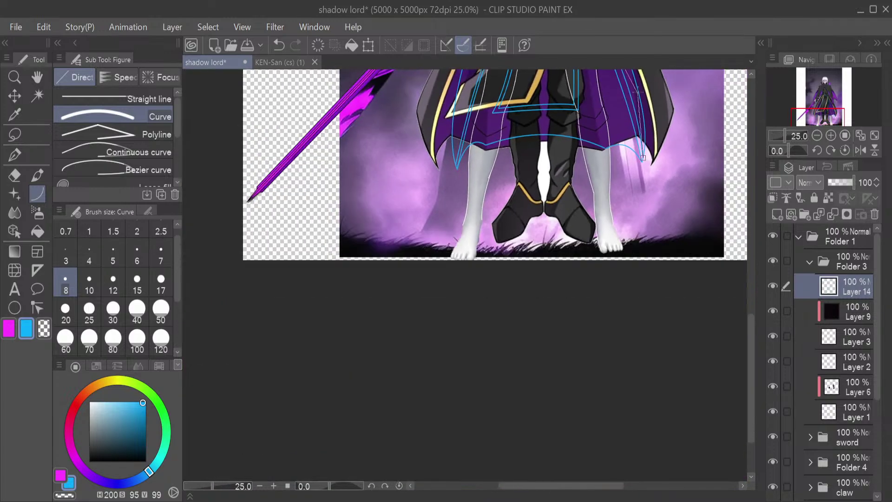
pyautogui.scroll(-5, 643, 158)
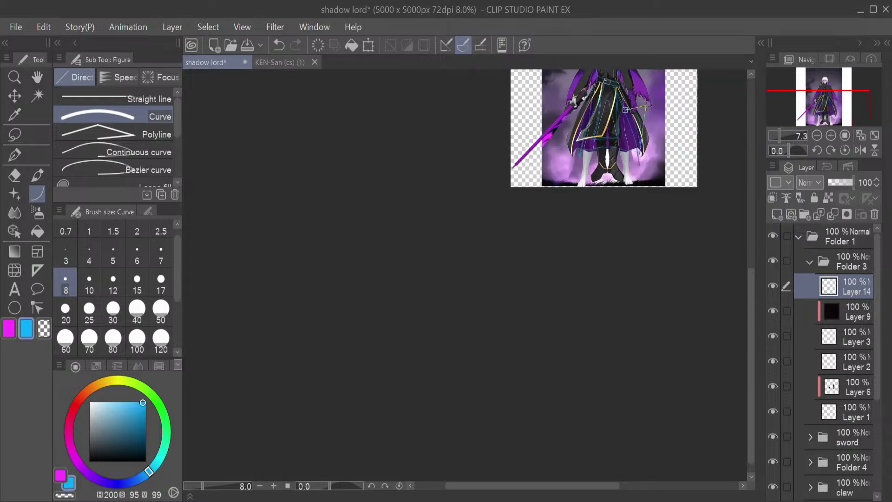
pyautogui.scroll(4, 649, 130)
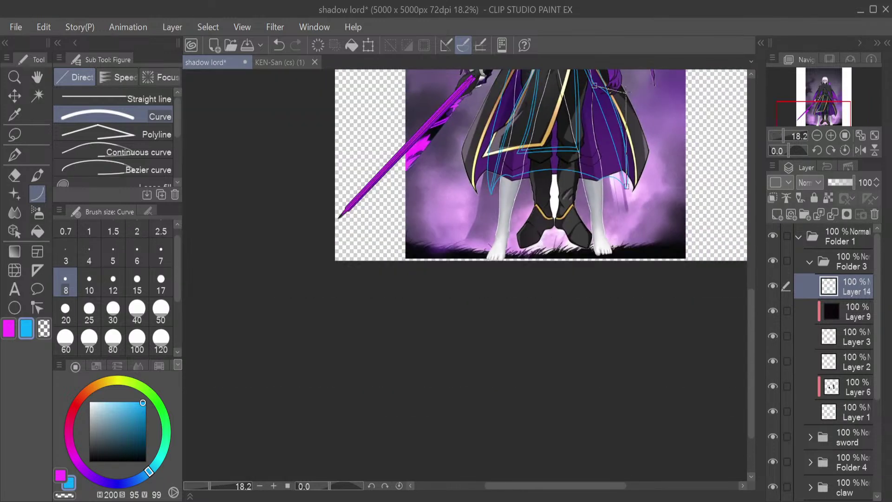
pyautogui.scroll(5, 628, 93)
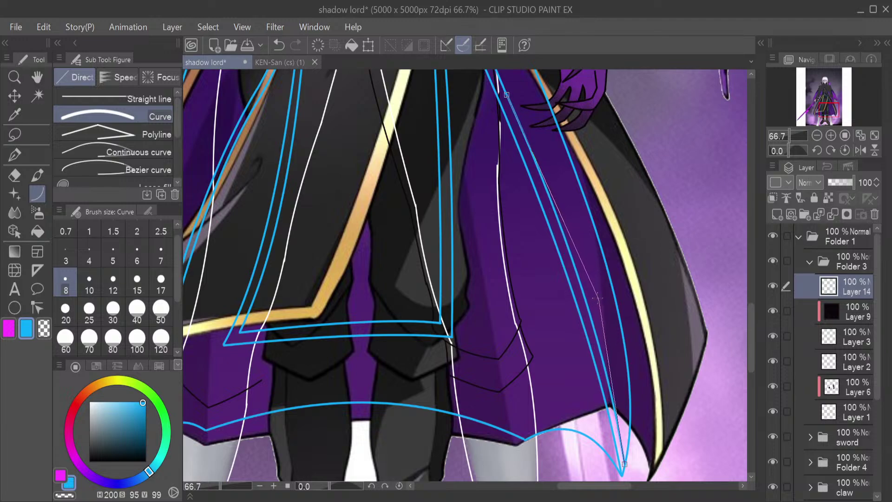
pyautogui.click(593, 295)
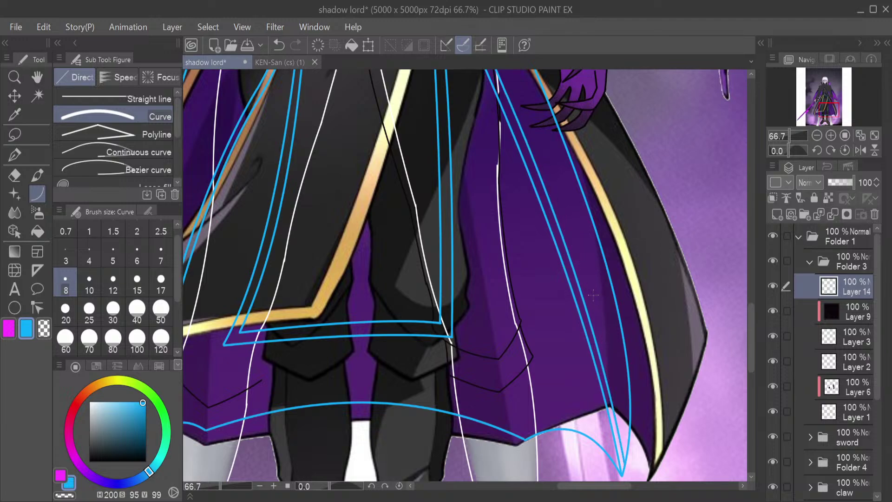
# Sample the dark grey of the cloak as the main drawing colour
pyautogui.scroll(-2, 600, 293)
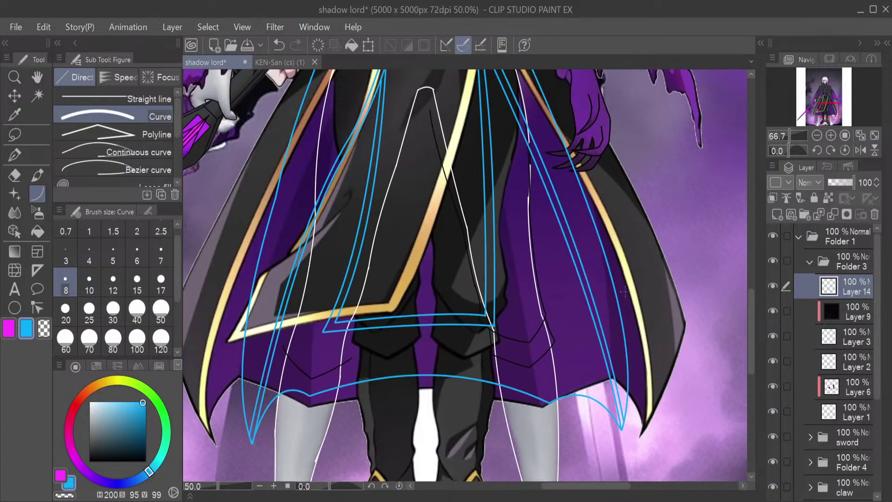
pyautogui.scroll(-2, 578, 257)
pyautogui.scroll(2, 555, 224)
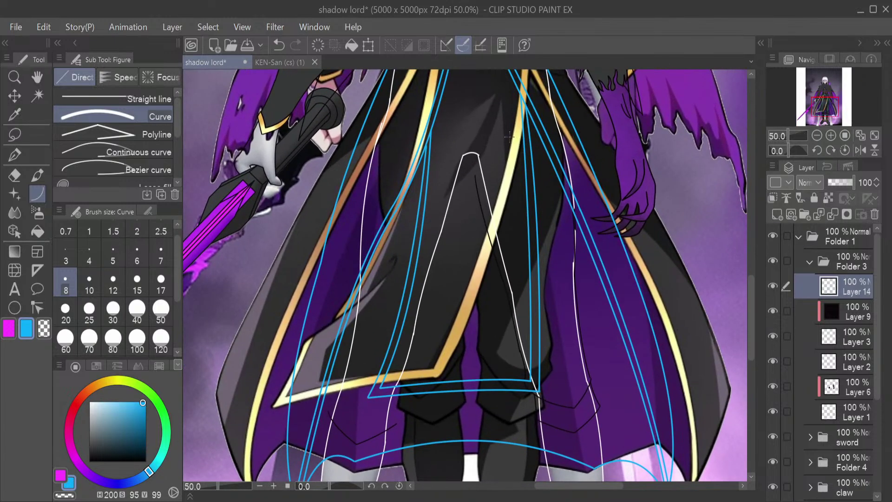
pyautogui.scroll(2, 505, 135)
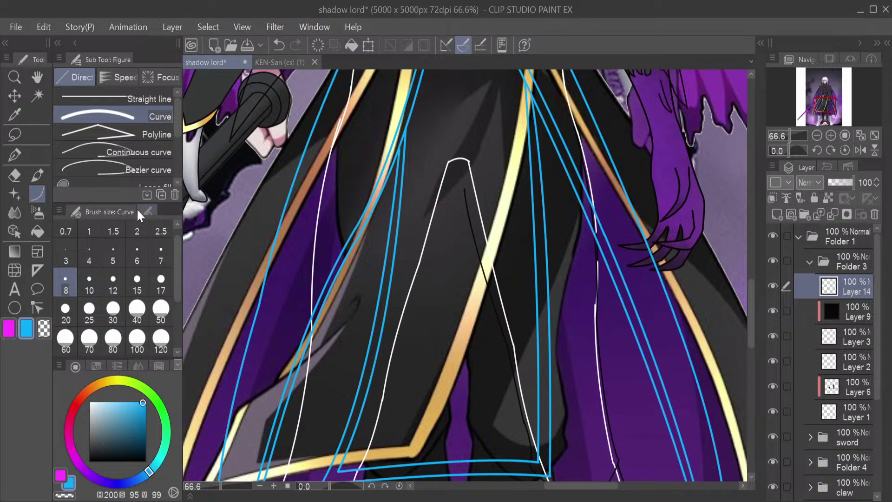
pyautogui.moveTo(360, 140); pyautogui.dragTo(430, 155)
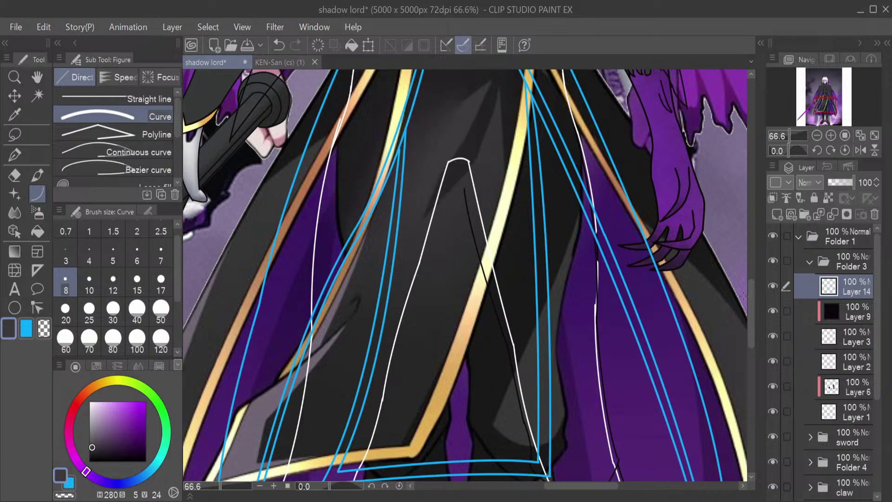
pyautogui.scroll(10, 481, 186)
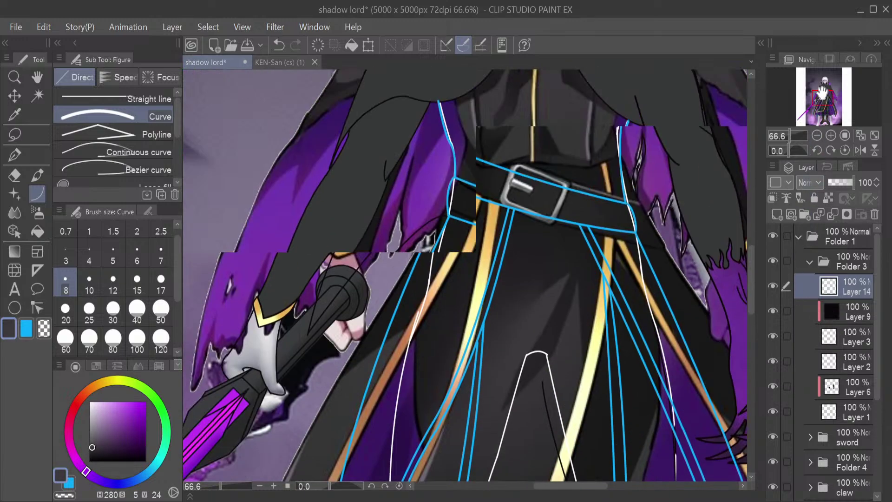
pyautogui.keyDown('alt'); pyautogui.click(481, 165); pyautogui.keyUp('alt')
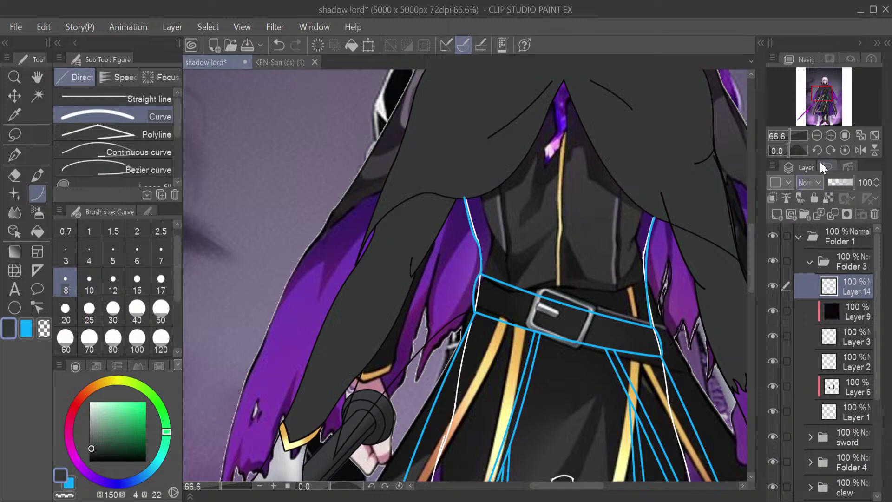
pyautogui.moveTo(823, 95); pyautogui.dragTo(824, 100)
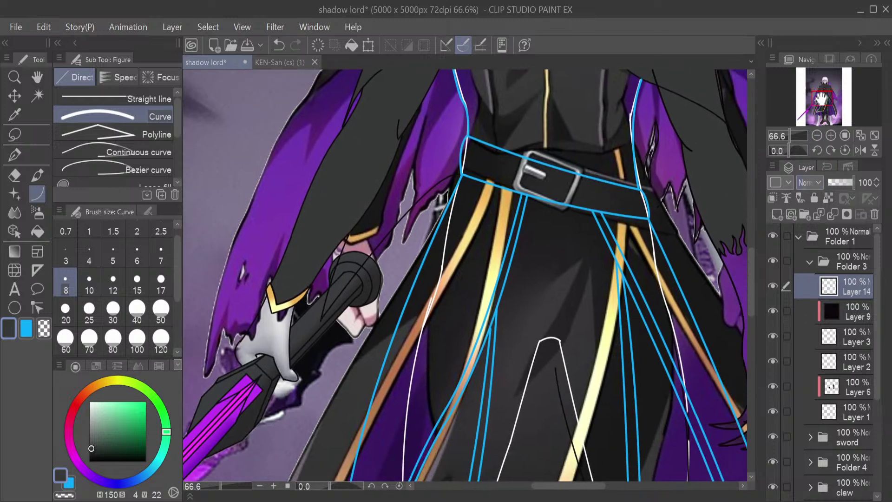
# Toggle the visibility of Layer 6, Layer 1 and the sword folder to check what each one contains
pyautogui.click(774, 386)
pyautogui.click(774, 386)
pyautogui.click(773, 412)
pyautogui.click(773, 412)
pyautogui.click(775, 436)
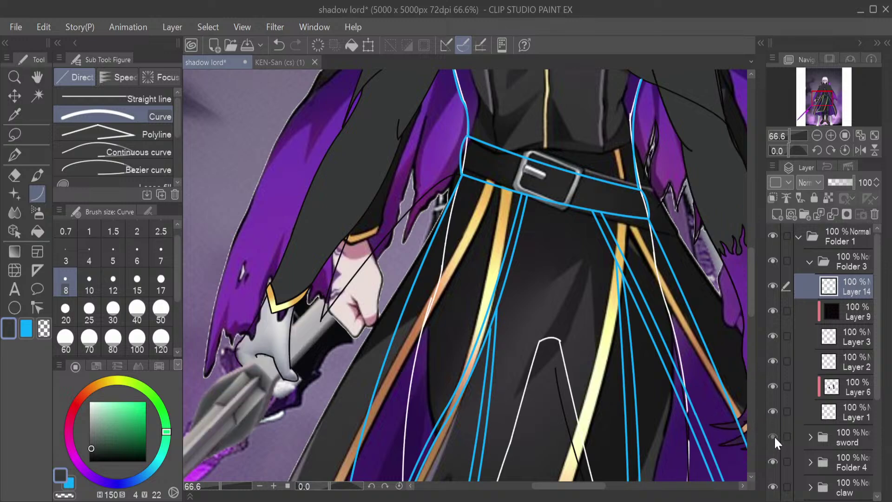
pyautogui.click(775, 436)
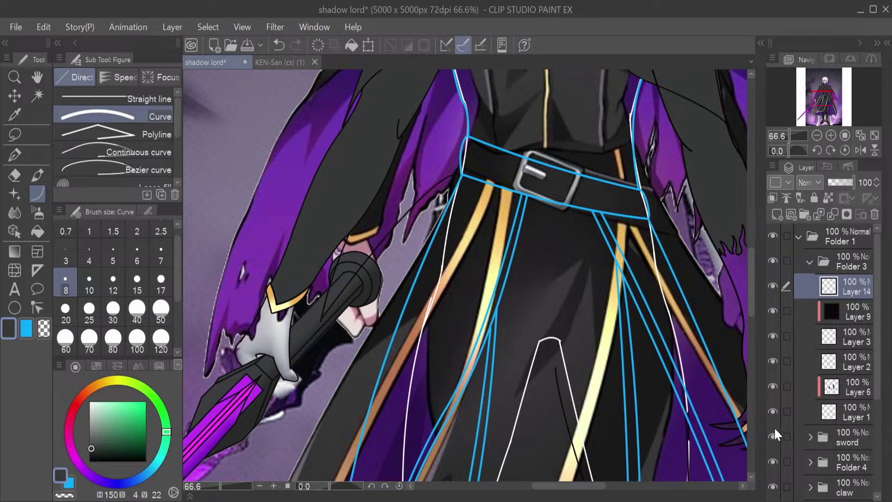
# Try moving Layer 6 below Layer 1 in Folder 3, and undo the move
pyautogui.moveTo(870, 386); pyautogui.dragTo(864, 415)
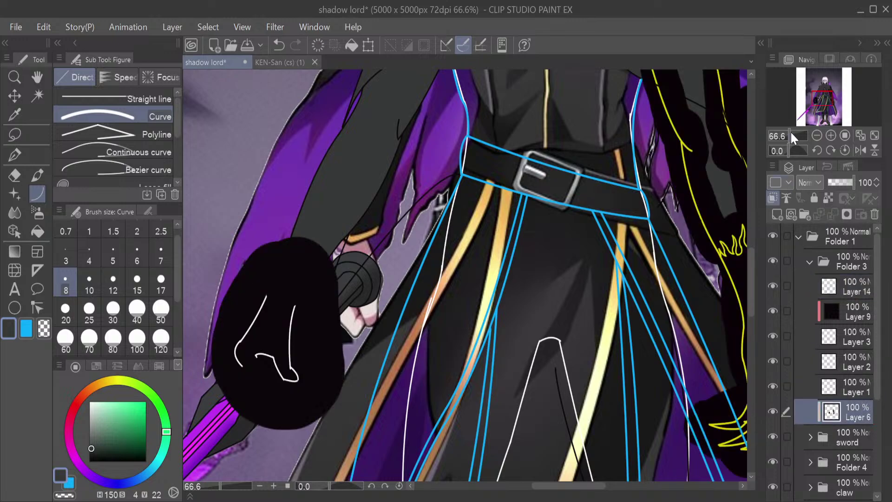
pyautogui.moveTo(792, 138); pyautogui.dragTo(795, 142)
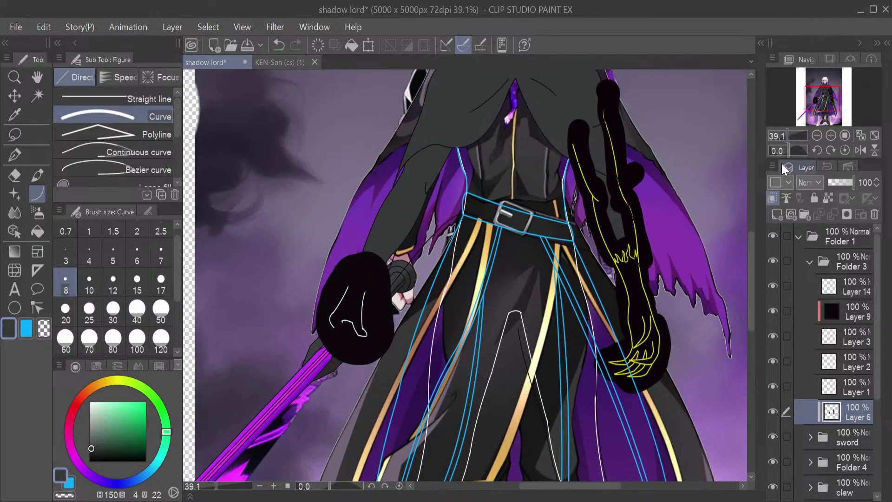
pyautogui.hotkey('ctrl', 'z')
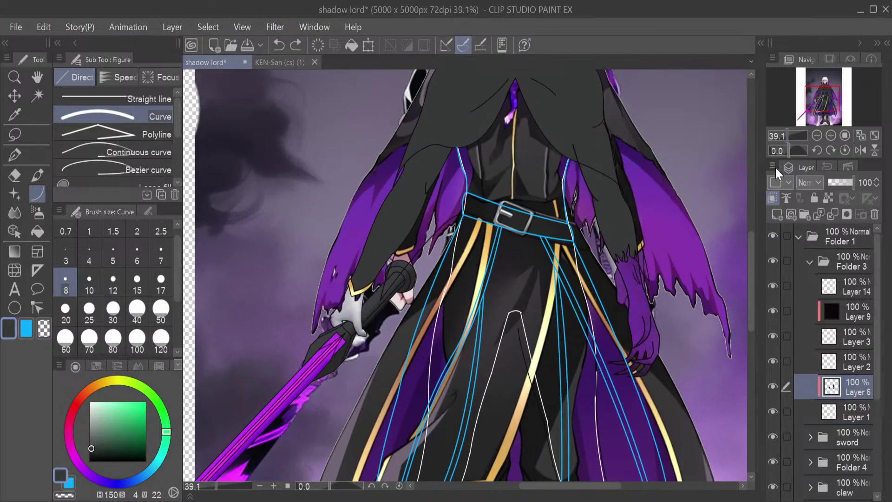
# Toggle the visibility of the sword folder and Folder 4 to check which parts of the figure each one covers
pyautogui.scroll(-5, 819, 288)
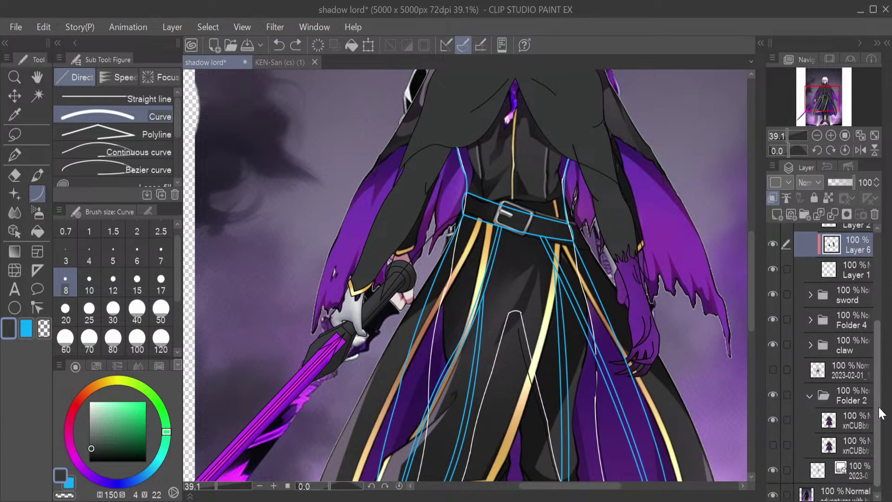
pyautogui.click(773, 296)
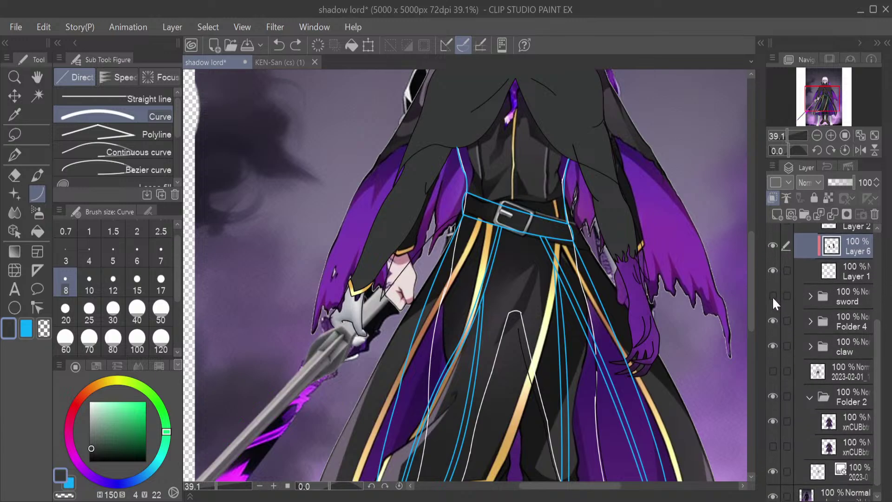
pyautogui.click(774, 297)
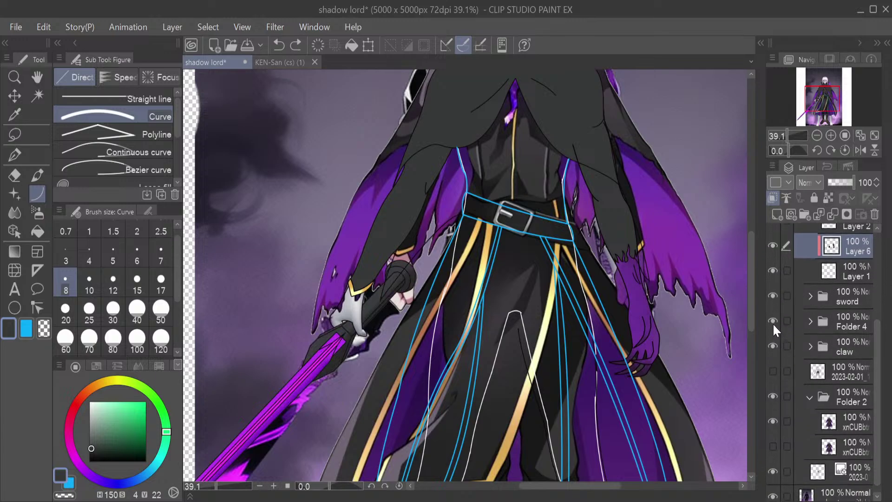
pyautogui.click(773, 323)
pyautogui.click(773, 322)
pyautogui.click(774, 322)
pyautogui.click(773, 322)
# Expand Folder 4, check its contents by toggling it, and rename it as the clothes colour folder
pyautogui.click(810, 321)
pyautogui.click(771, 322)
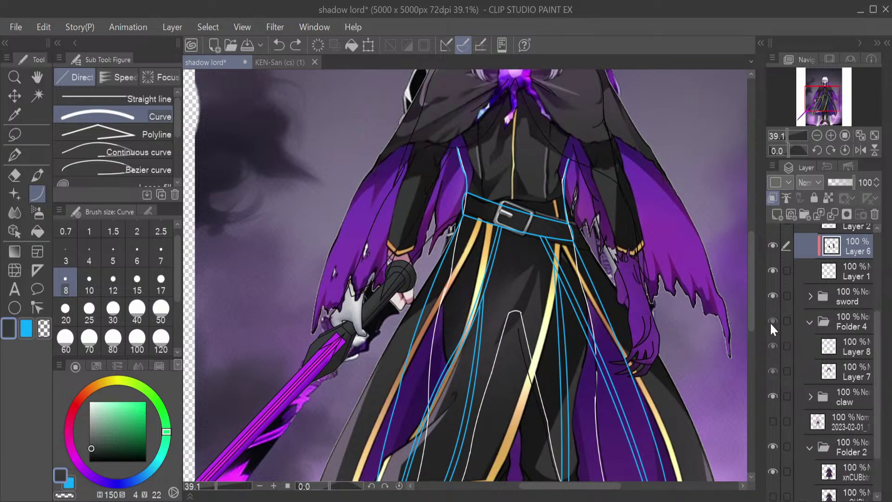
pyautogui.click(771, 322)
pyautogui.click(844, 329)
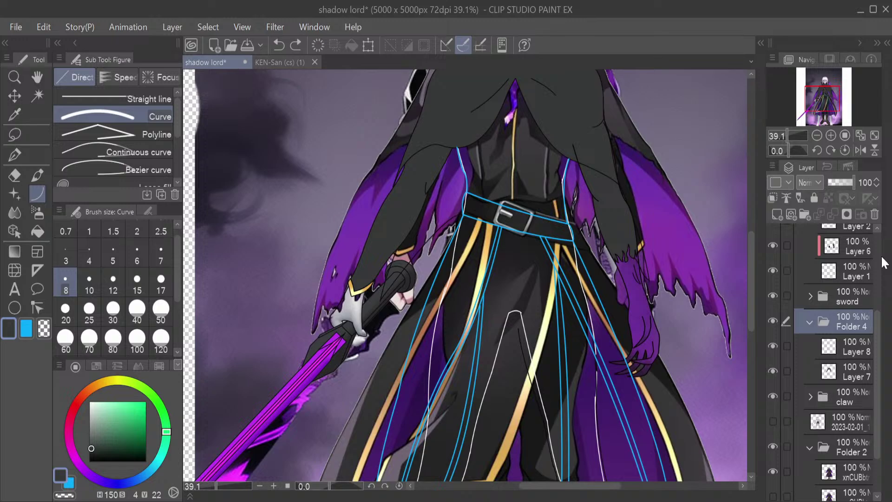
pyautogui.hotkey('ctrl', 'y')
# Hide Layer 1 with the white body guide lines
pyautogui.click(822, 269)
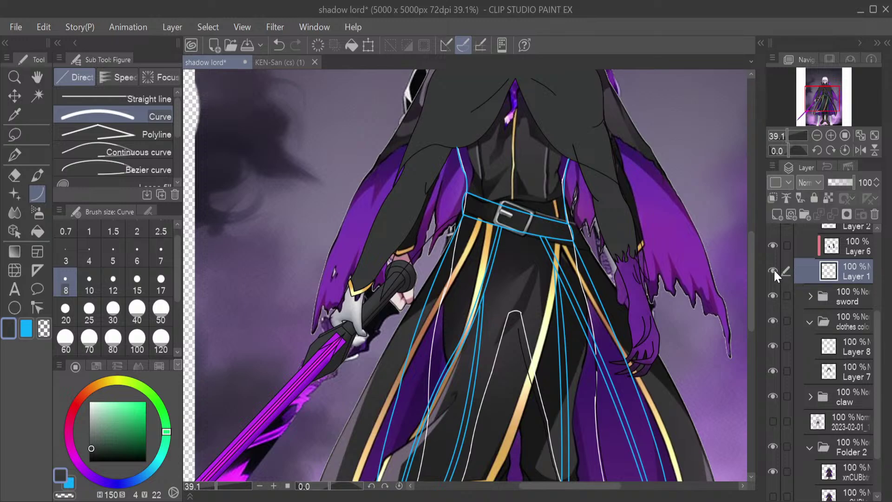
pyautogui.click(773, 271)
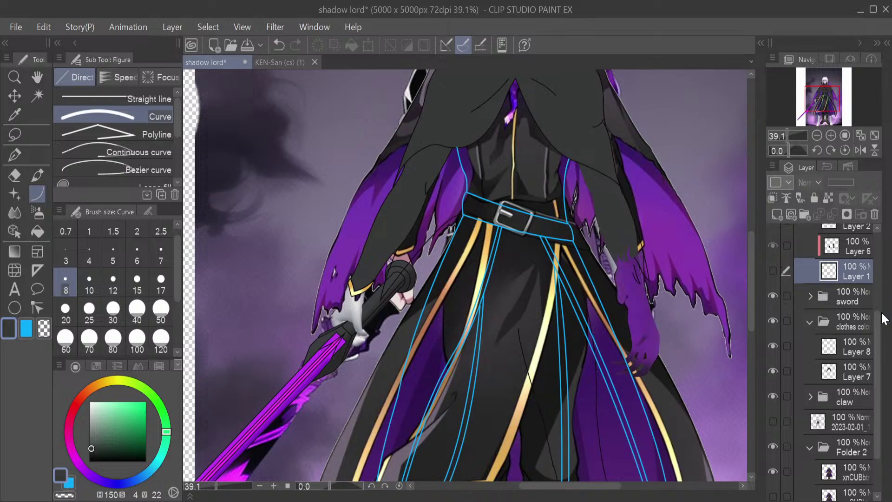
pyautogui.moveTo(878, 328); pyautogui.dragTo(879, 355)
pyautogui.moveTo(754, 299); pyautogui.dragTo(755, 347)
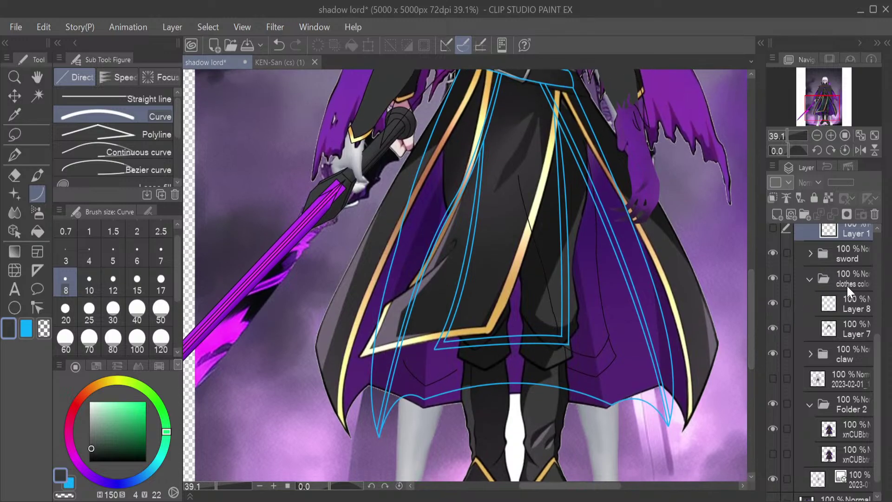
pyautogui.scroll(1, 877, 357)
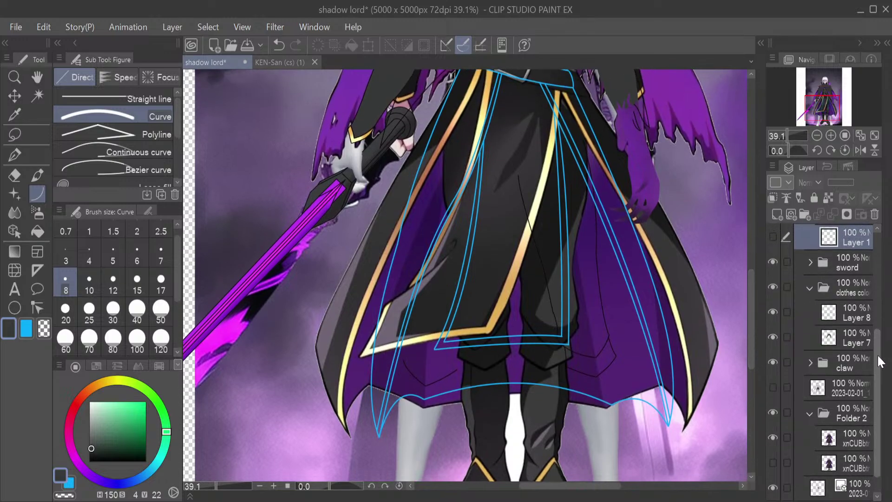
pyautogui.moveTo(879, 361); pyautogui.dragTo(885, 279)
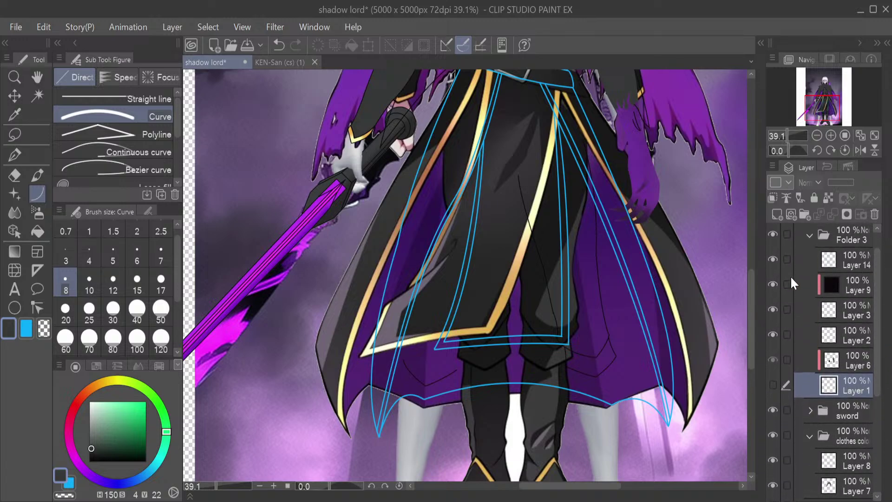
# Toggle Folder 3 and Layers 14, 9 and 3 to identify their contents, and hide Layer 3 with the black guide lines
pyautogui.click(773, 235)
pyautogui.click(774, 234)
pyautogui.click(773, 258)
pyautogui.click(774, 258)
pyautogui.click(773, 285)
pyautogui.click(773, 286)
pyautogui.click(774, 308)
pyautogui.click(774, 309)
pyautogui.click(835, 311)
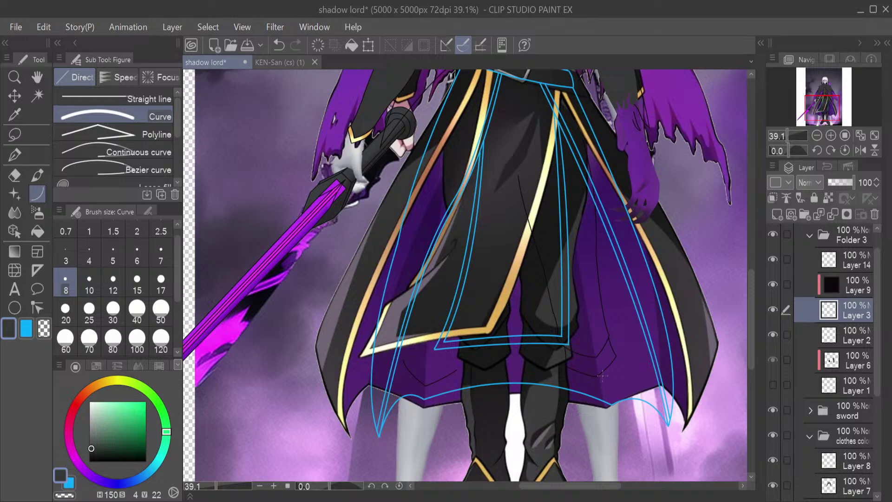
pyautogui.click(774, 309)
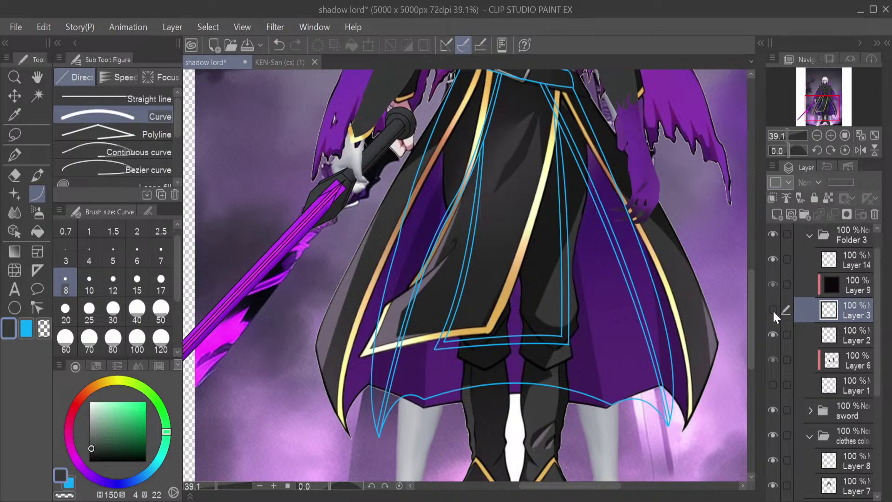
# Show Layer 3 with the black guide lines and Layer 1 with the white body lines again
pyautogui.click(774, 310)
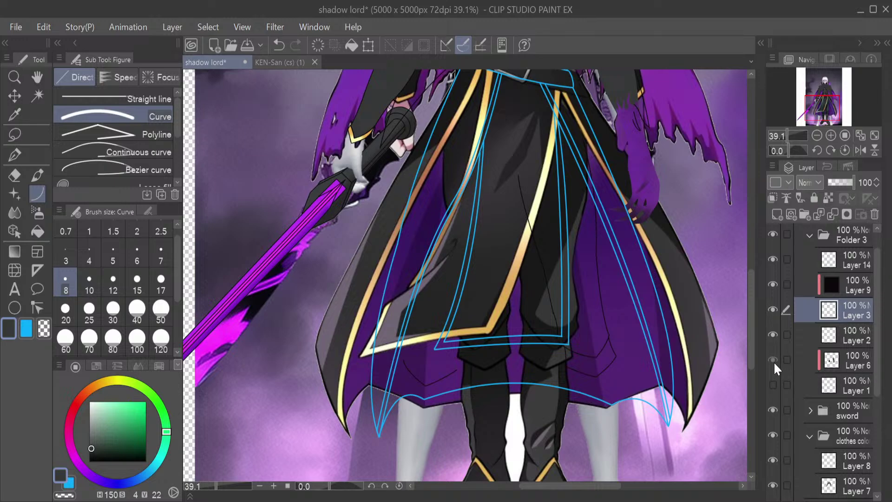
pyautogui.click(774, 386)
pyautogui.click(774, 390)
pyautogui.click(777, 387)
pyautogui.click(776, 392)
pyautogui.click(777, 392)
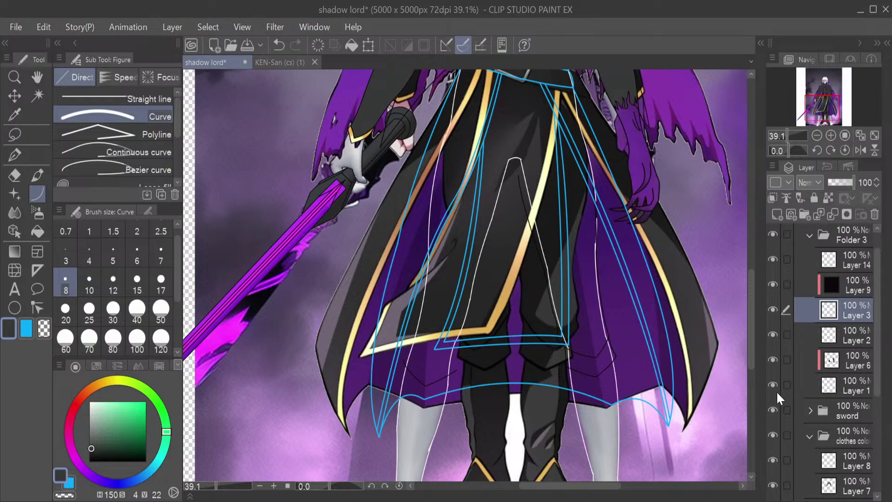
# Toggle the sword folder and Layer 7 to check what each covers, and select Layer 7
pyautogui.scroll(-2, 847, 365)
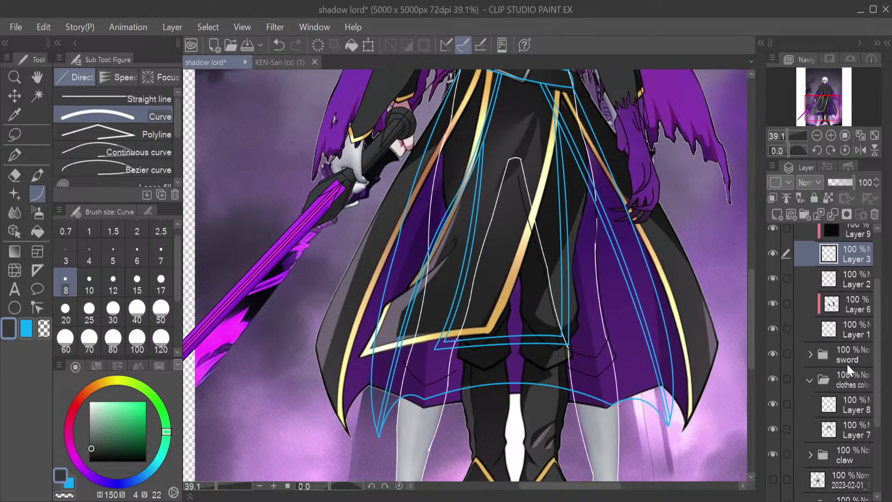
pyautogui.click(773, 352)
pyautogui.click(772, 354)
pyautogui.click(771, 424)
pyautogui.click(771, 425)
pyautogui.click(772, 424)
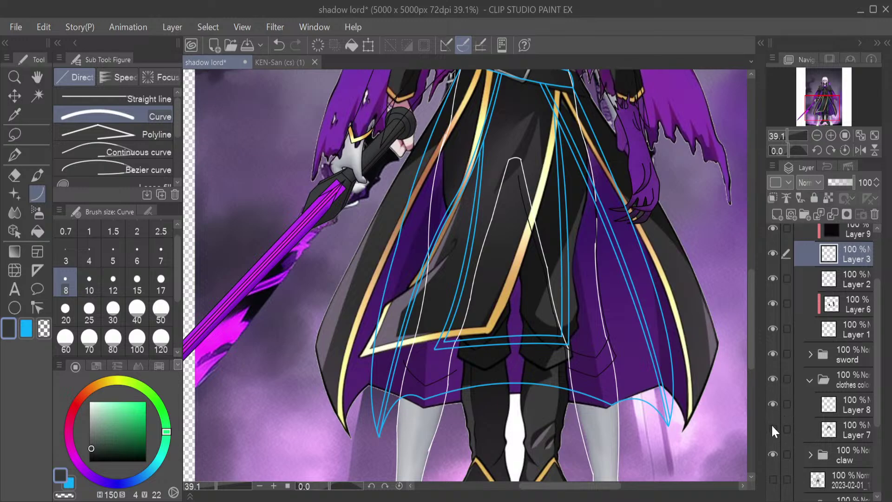
pyautogui.click(774, 425)
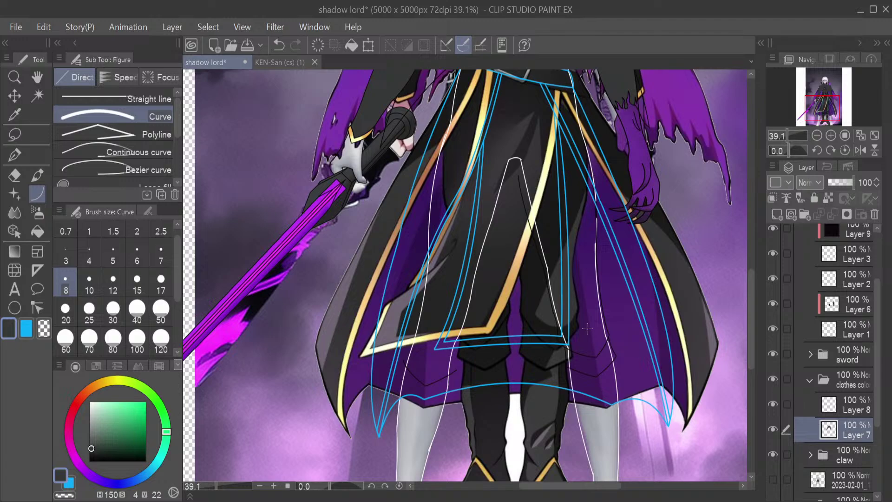
pyautogui.click(111, 312)
pyautogui.click(161, 338)
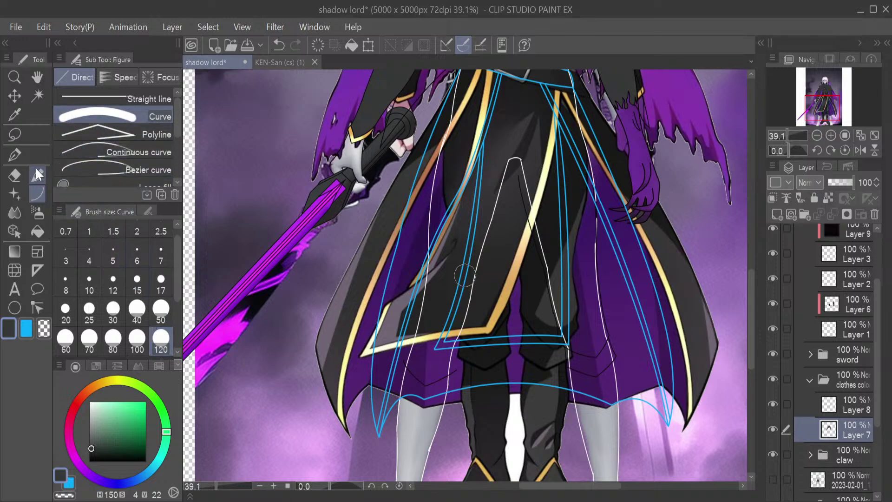
pyautogui.click(16, 153)
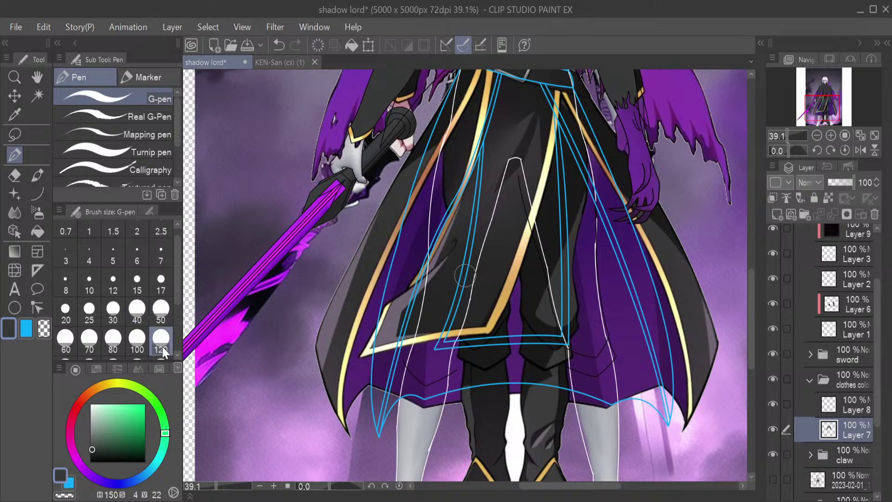
pyautogui.click(44, 197)
pyautogui.moveTo(335, 226); pyautogui.dragTo(350, 297)
pyautogui.hotkey('ctrl', 'z')
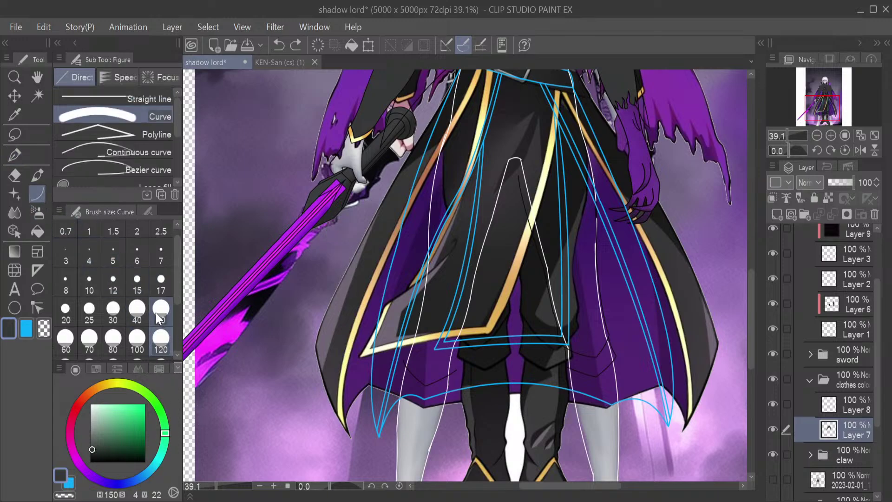
# Set the Curve tool's brush size to 8 and switch to the G-pen
pyautogui.click(158, 280)
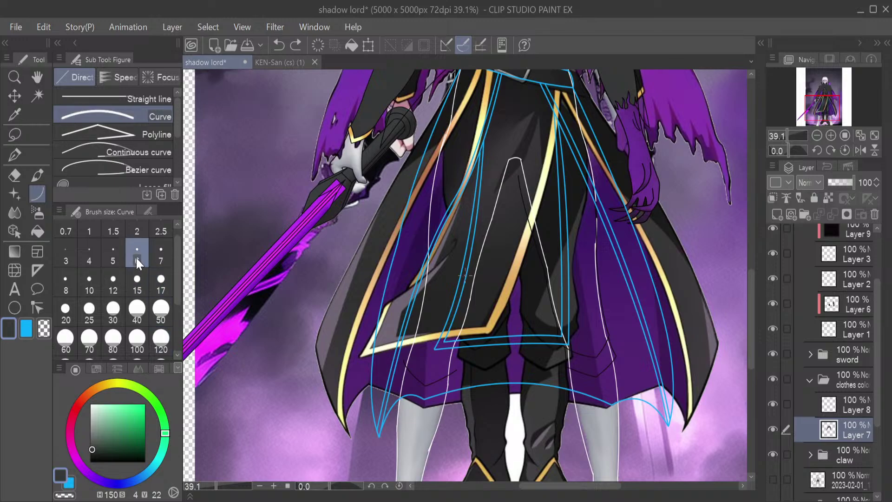
pyautogui.click(19, 161)
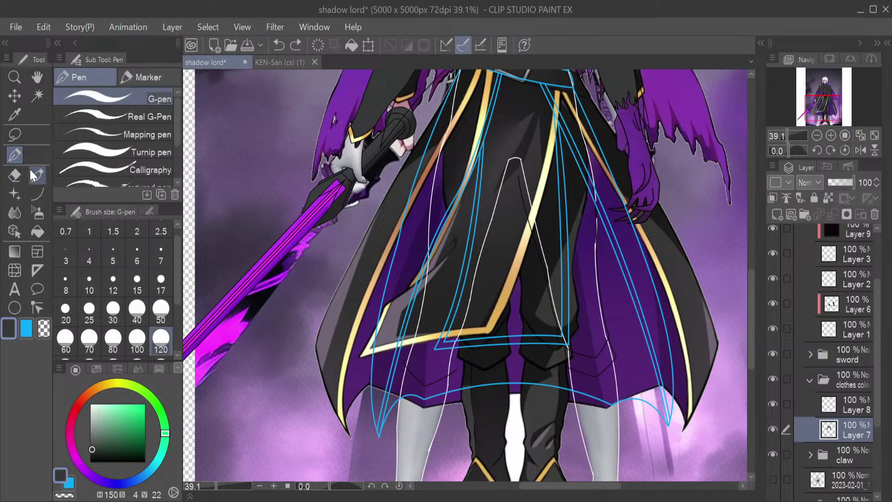
pyautogui.click(37, 193)
pyautogui.click(66, 284)
pyautogui.click(21, 158)
# Set Layer 14 with the blue coat guide lines as the reference layer
pyautogui.scroll(3, 883, 285)
pyautogui.click(820, 282)
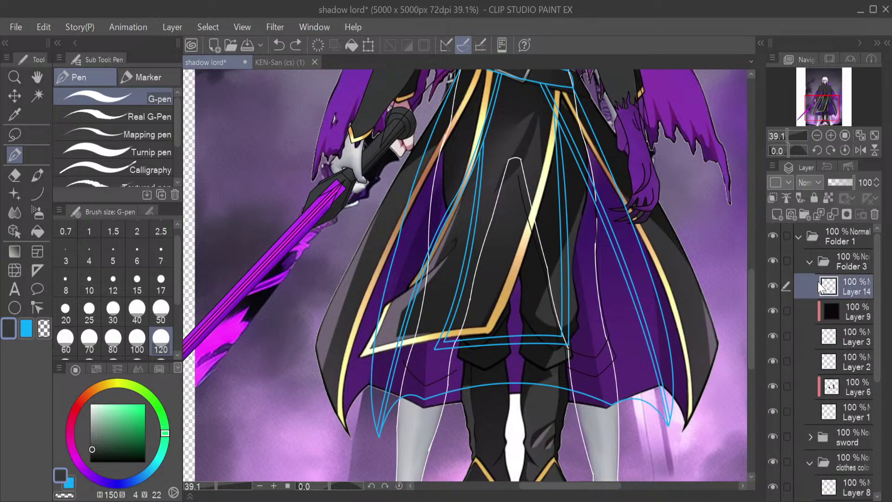
pyautogui.doubleClick(772, 284)
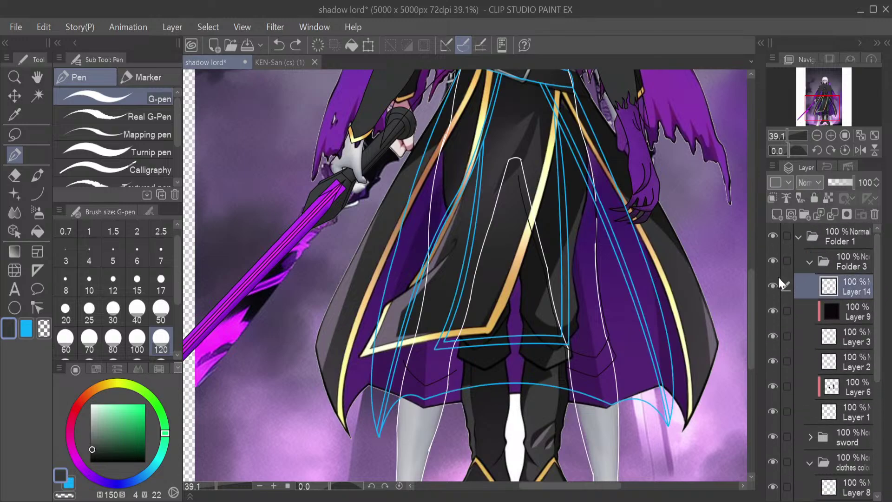
pyautogui.click(787, 199)
# On Layer 7, paint both side panels of the coat dark grey from the belt to the tips with the G-pen at size 120
pyautogui.scroll(-6, 868, 375)
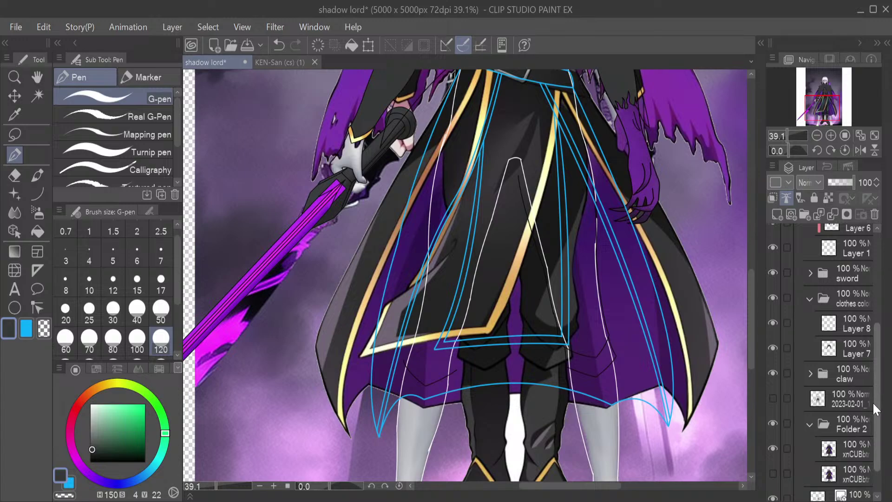
pyautogui.scroll(-1, 849, 383)
pyautogui.click(791, 344)
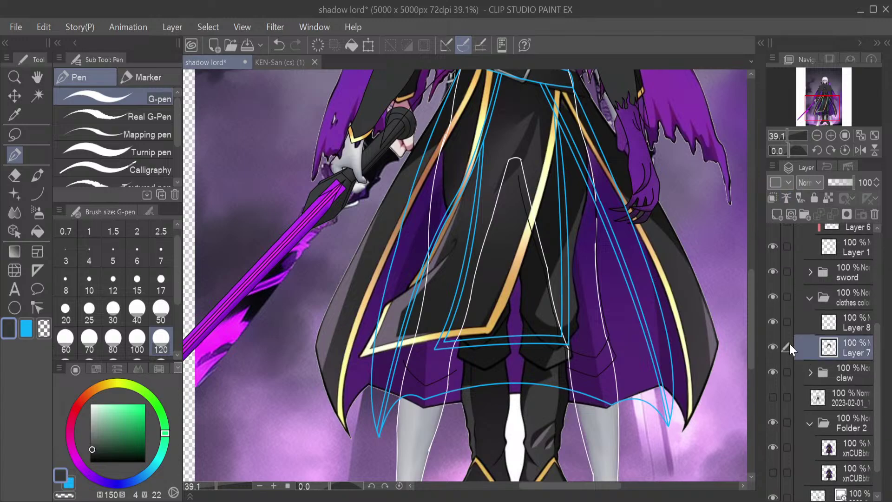
pyautogui.click(772, 346)
pyautogui.moveTo(391, 344)
pyautogui.mouseDown()
pyautogui.moveTo(386, 430)
pyautogui.moveTo(386, 261)
pyautogui.moveTo(390, 358)
pyautogui.moveTo(409, 273)
pyautogui.moveTo(455, 153)
pyautogui.moveTo(400, 251)
pyautogui.moveTo(462, 93)
pyautogui.moveTo(441, 102)
pyautogui.moveTo(484, 92)
pyautogui.moveTo(462, 153)
pyautogui.mouseUp()
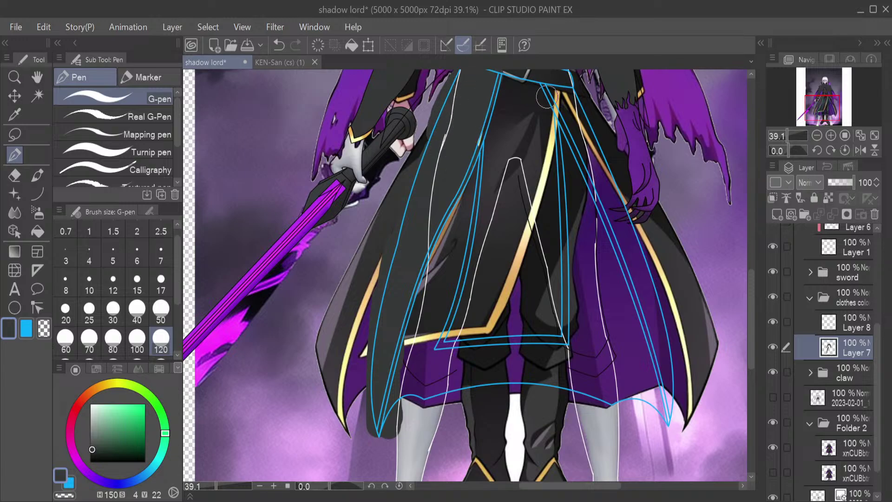
pyautogui.moveTo(584, 126)
pyautogui.mouseDown()
pyautogui.moveTo(556, 74)
pyautogui.moveTo(584, 120)
pyautogui.moveTo(640, 259)
pyautogui.moveTo(621, 219)
pyautogui.moveTo(651, 334)
pyautogui.moveTo(652, 304)
pyautogui.moveTo(674, 430)
pyautogui.moveTo(656, 353)
pyautogui.mouseUp()
# Erase the dark paint outside the blue guide lines of both coat panels and over the belt, using Erase Along Edge at size 40
pyautogui.press('e')
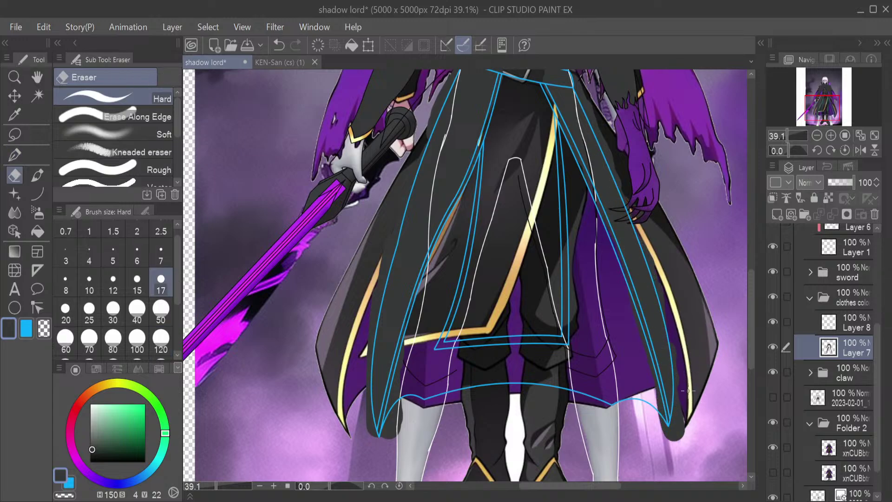
pyautogui.click(168, 344)
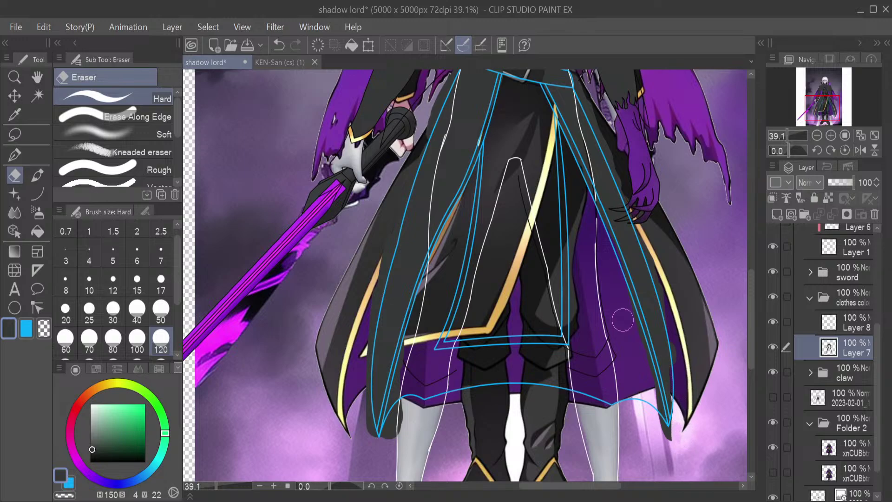
pyautogui.click(148, 117)
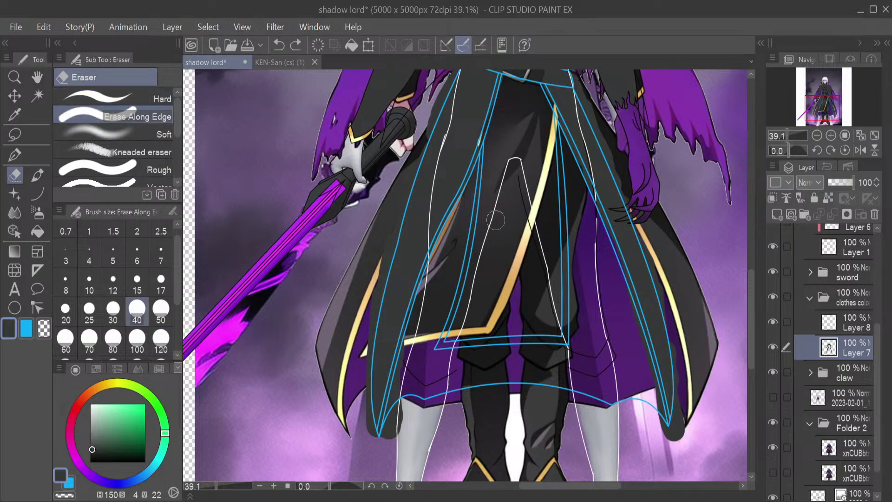
pyautogui.moveTo(685, 439)
pyautogui.mouseDown()
pyautogui.moveTo(669, 310)
pyautogui.moveTo(584, 78)
pyautogui.mouseUp()
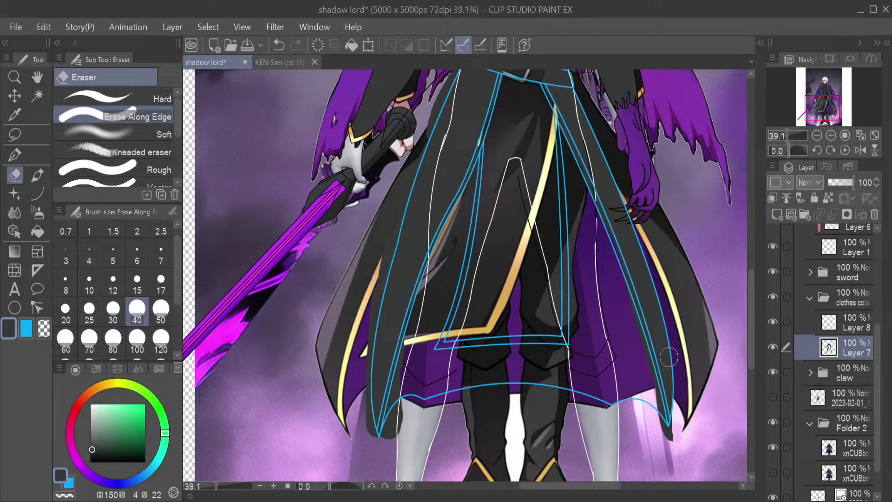
pyautogui.moveTo(677, 411)
pyautogui.mouseDown()
pyautogui.moveTo(664, 440)
pyautogui.moveTo(656, 394)
pyautogui.moveTo(664, 418)
pyautogui.mouseUp()
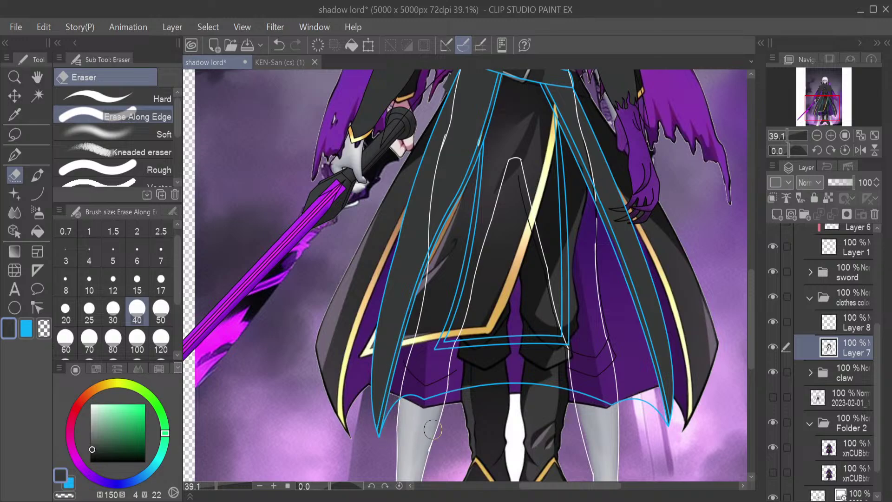
pyautogui.moveTo(748, 334); pyautogui.dragTo(749, 304)
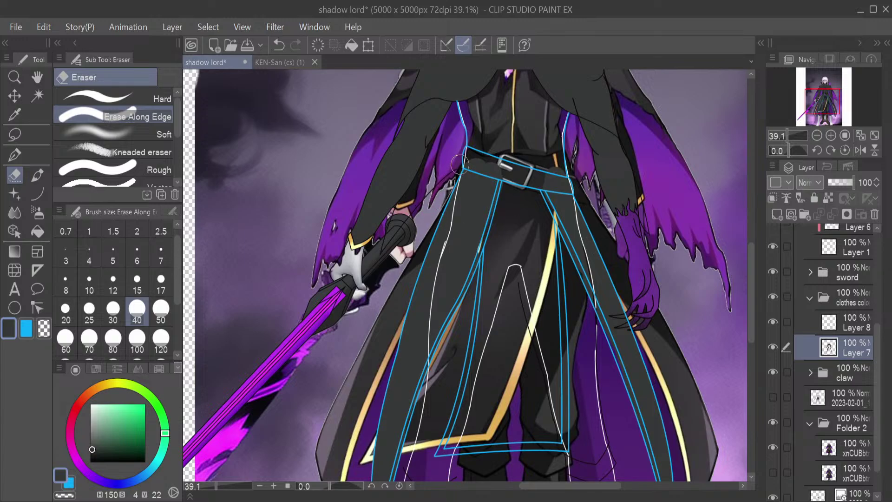
pyautogui.moveTo(460, 163)
pyautogui.mouseDown()
pyautogui.moveTo(579, 187)
pyautogui.moveTo(568, 173)
pyautogui.mouseUp()
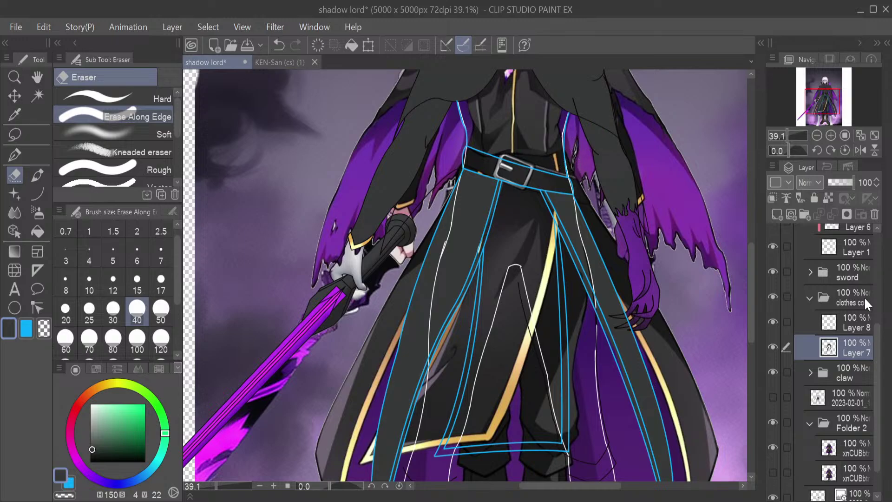
# Toggle Folder 3 and Layer 14 to compare the painted coat with and without the blue guide lines
pyautogui.moveTo(882, 346); pyautogui.dragTo(882, 259)
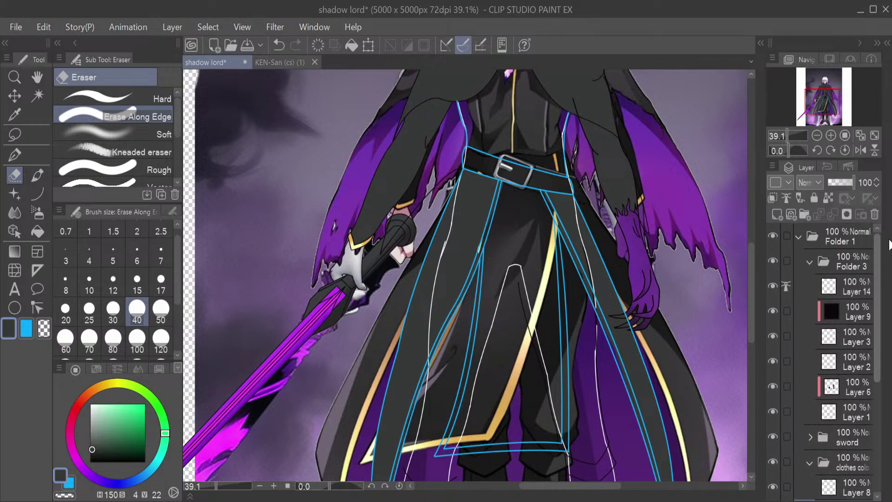
pyautogui.click(772, 259)
pyautogui.click(776, 259)
pyautogui.click(773, 286)
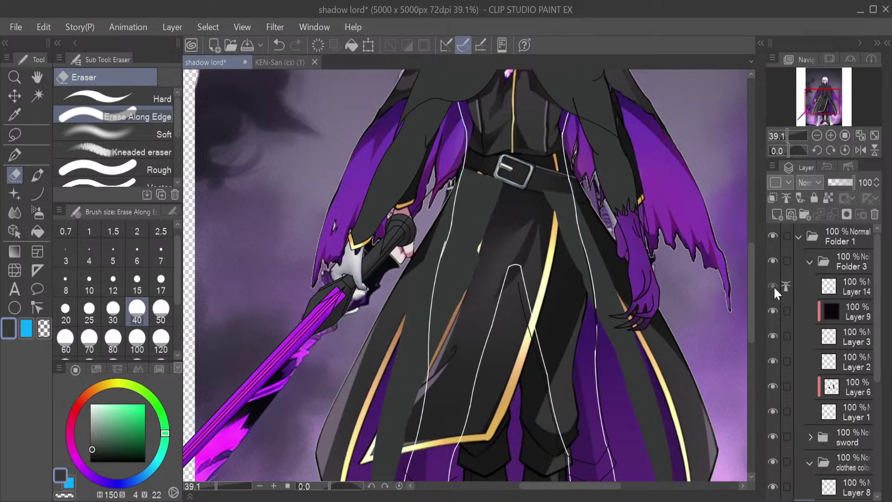
pyautogui.click(774, 286)
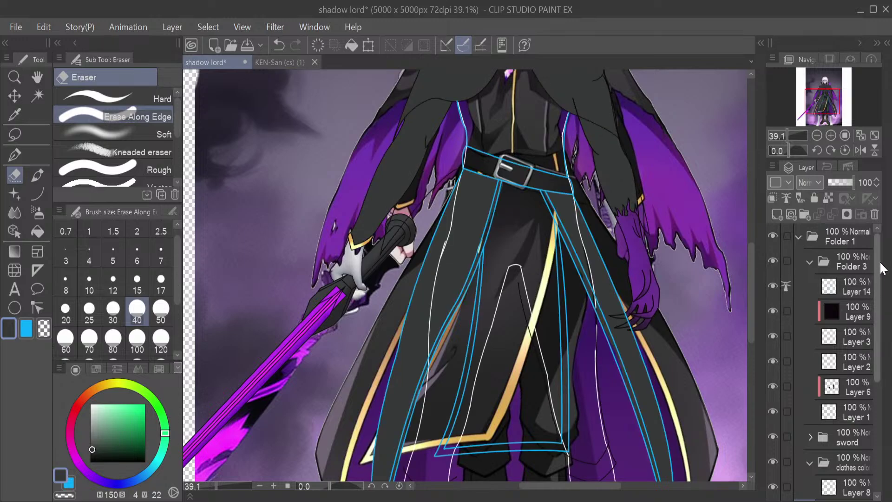
pyautogui.scroll(-1, 850, 279)
pyautogui.scroll(1, 850, 279)
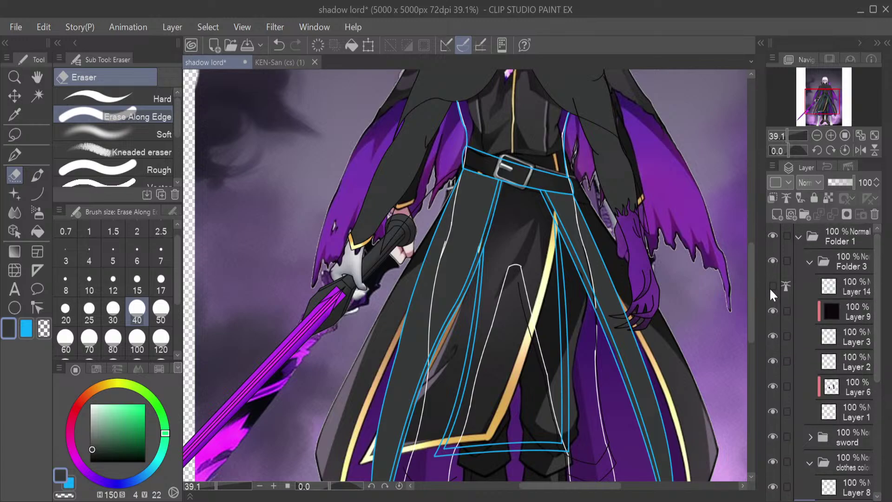
pyautogui.click(773, 286)
pyautogui.click(774, 285)
pyautogui.click(775, 286)
# Toggle Layer 1 to check which body lines it contains
pyautogui.scroll(-10, 872, 368)
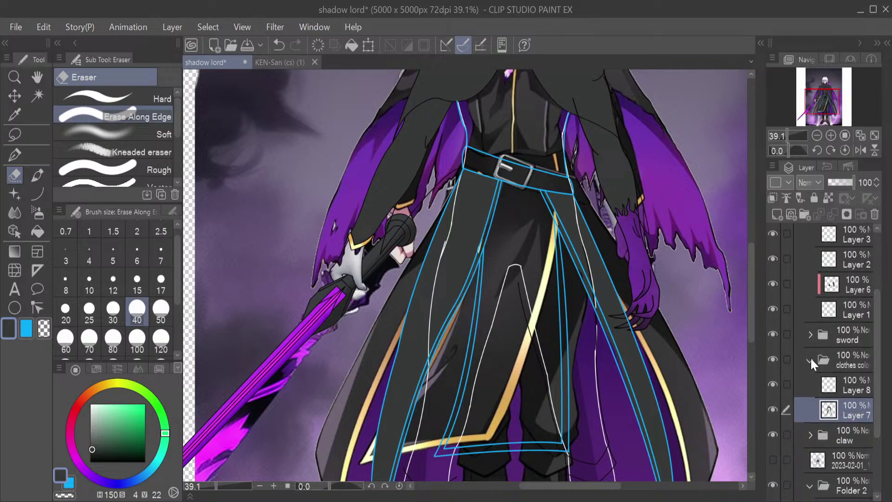
pyautogui.click(776, 309)
pyautogui.click(772, 310)
pyautogui.click(772, 316)
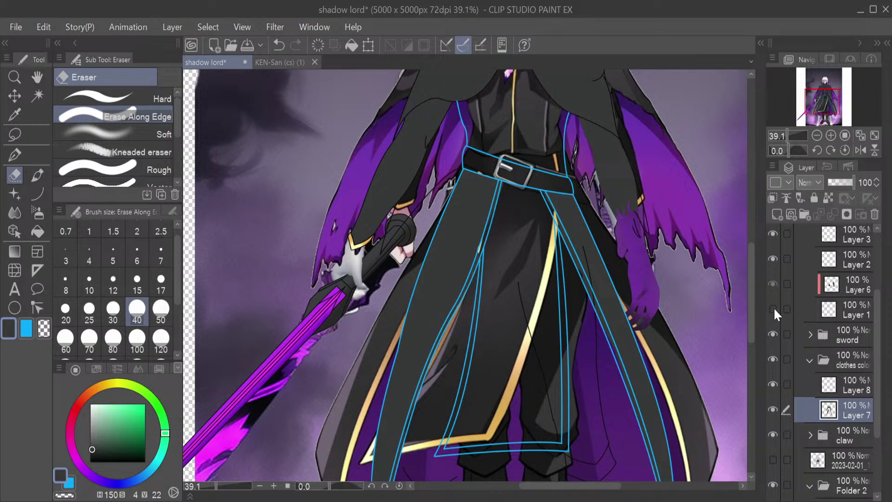
pyautogui.click(773, 309)
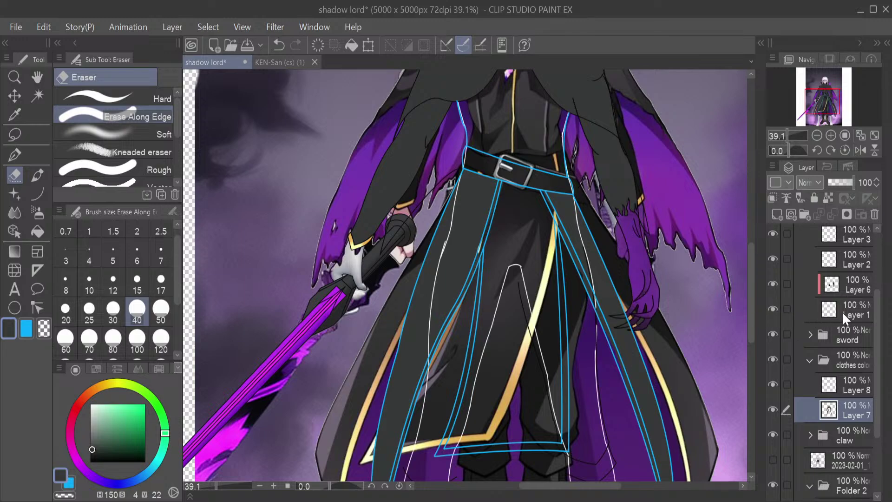
# On Layer 1, erase the white body lines crossing the coat's side panels, belt edges and front flap with Erase Along Edge at size 40
pyautogui.click(842, 312)
pyautogui.click(771, 307)
pyautogui.click(772, 307)
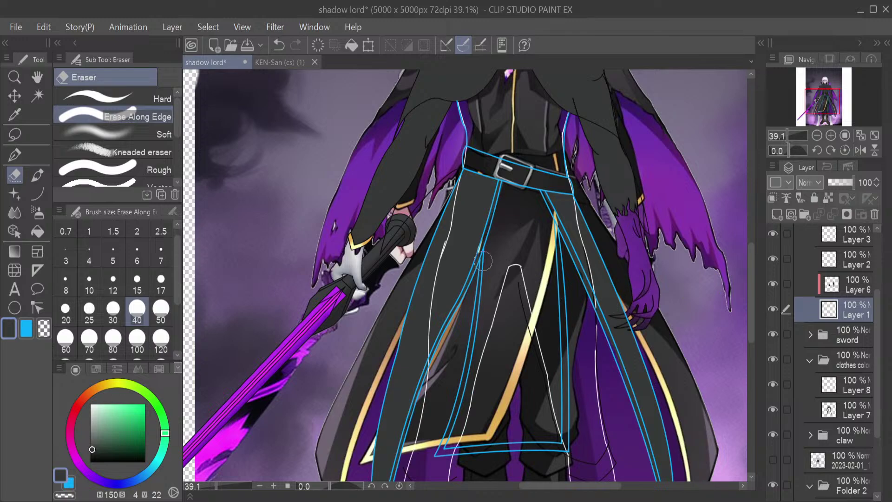
pyautogui.moveTo(455, 228)
pyautogui.mouseDown()
pyautogui.moveTo(435, 277)
pyautogui.moveTo(426, 360)
pyautogui.mouseUp()
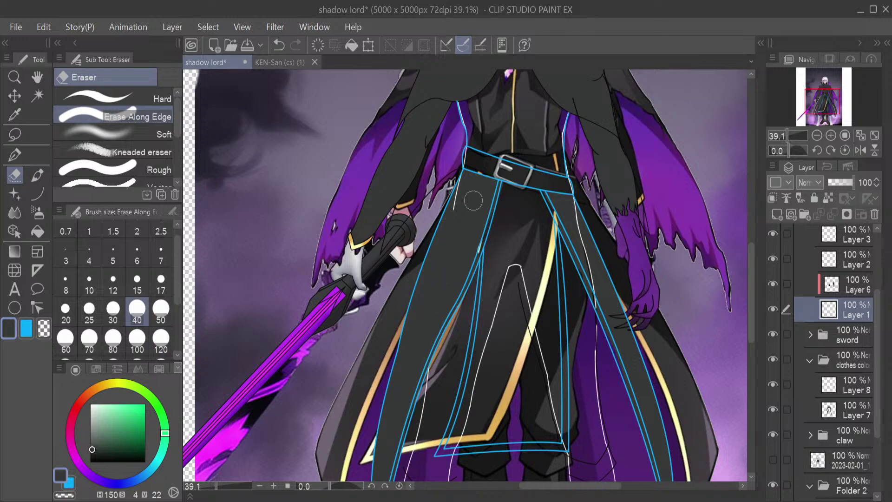
pyautogui.moveTo(473, 200)
pyautogui.mouseDown()
pyautogui.moveTo(456, 205)
pyautogui.moveTo(472, 159)
pyautogui.moveTo(462, 102)
pyautogui.moveTo(481, 136)
pyautogui.mouseUp()
pyautogui.moveTo(593, 298)
pyautogui.mouseDown()
pyautogui.moveTo(558, 143)
pyautogui.moveTo(565, 126)
pyautogui.moveTo(566, 169)
pyautogui.moveTo(562, 123)
pyautogui.mouseUp()
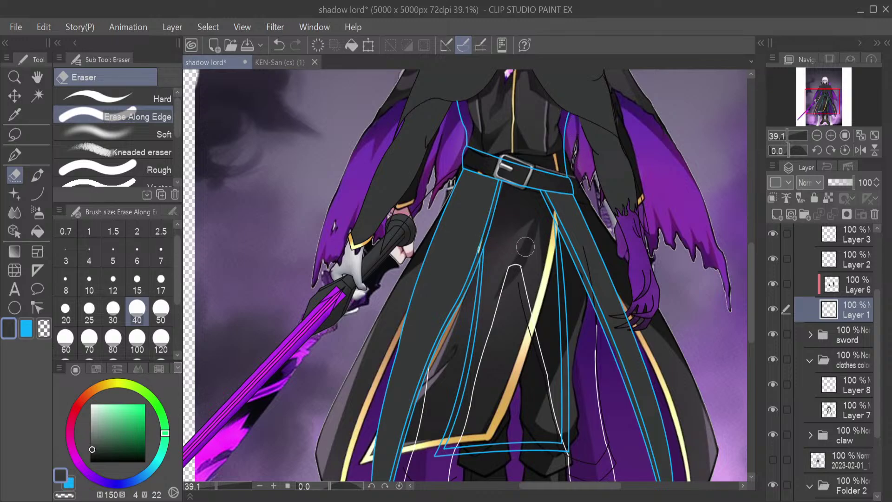
pyautogui.moveTo(523, 248); pyautogui.dragTo(460, 445)
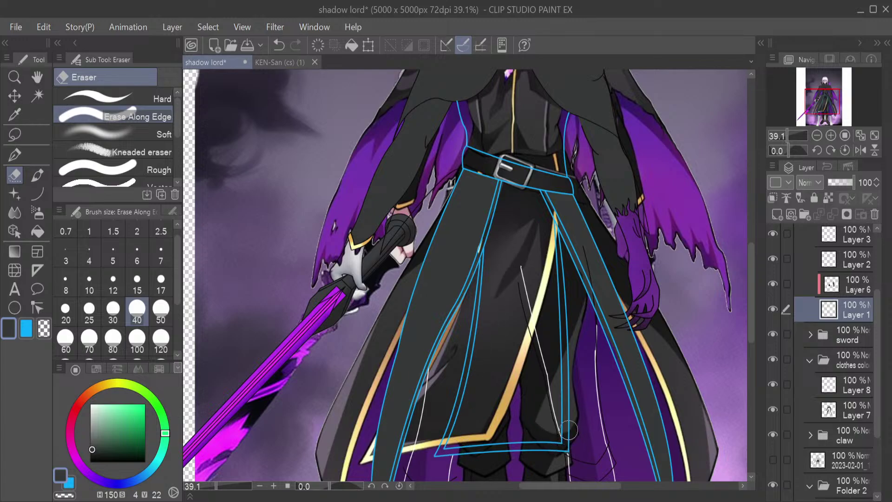
pyautogui.moveTo(557, 434)
pyautogui.mouseDown()
pyautogui.moveTo(518, 254)
pyautogui.moveTo(521, 225)
pyautogui.moveTo(523, 250)
pyautogui.mouseUp()
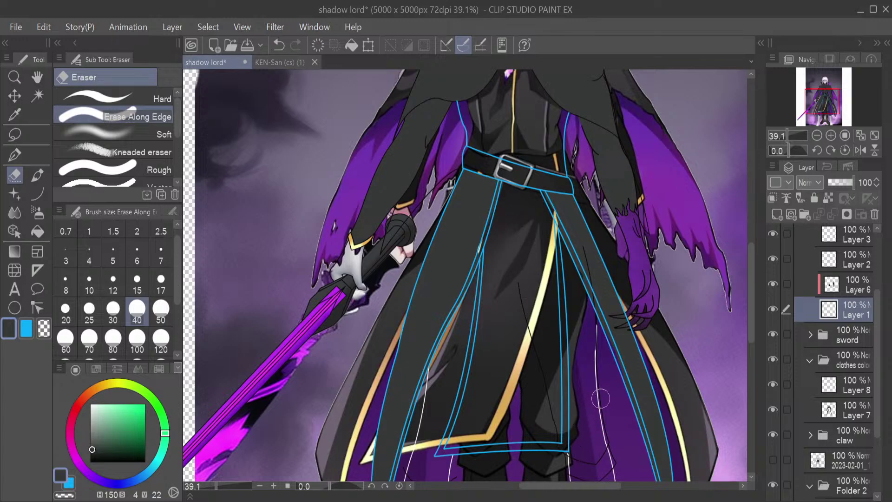
pyautogui.moveTo(591, 316); pyautogui.dragTo(595, 342)
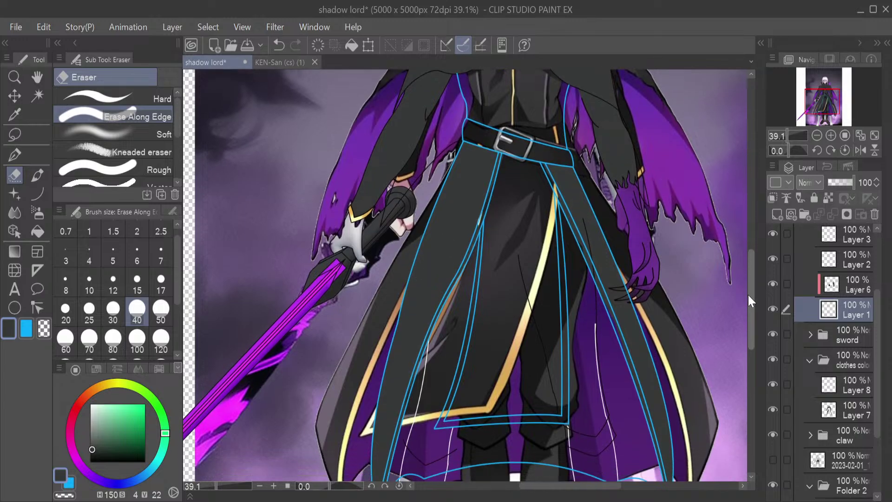
# Toggle the visibility of Layer 1, Folder 3 and Layer 14 to check which lines each contributes around the lower coat and legs
pyautogui.moveTo(749, 241); pyautogui.dragTo(750, 320)
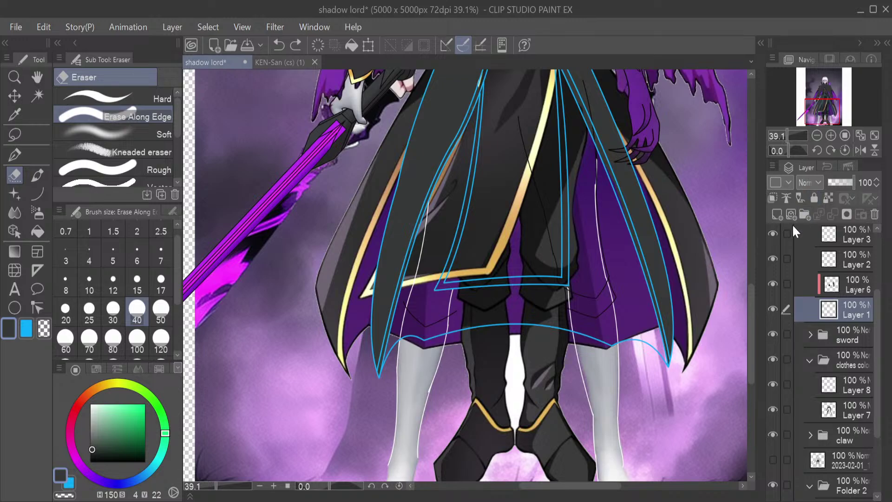
pyautogui.moveTo(749, 310)
pyautogui.mouseDown()
pyautogui.moveTo(760, 260)
pyautogui.moveTo(756, 300)
pyautogui.mouseUp()
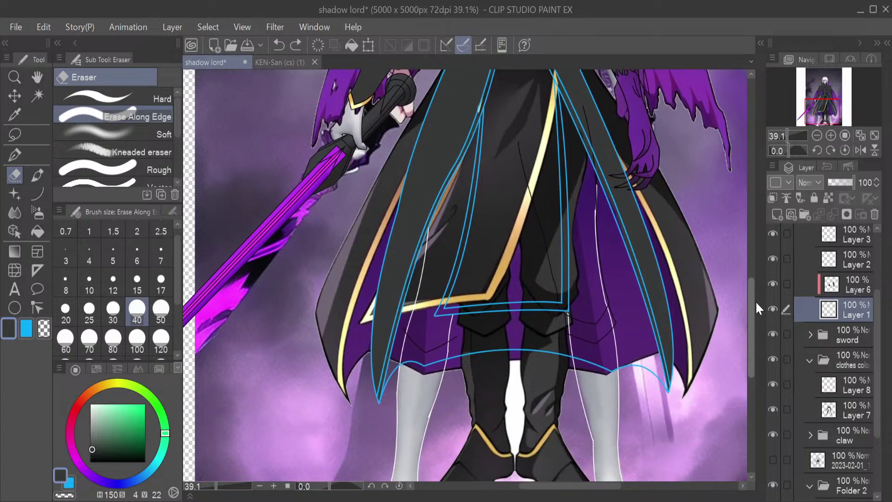
pyautogui.click(773, 309)
pyautogui.click(774, 307)
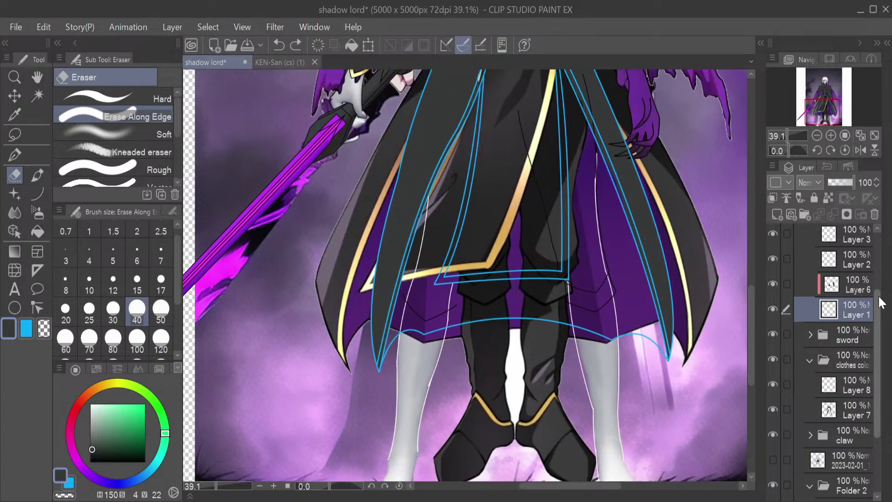
pyautogui.scroll(4, 835, 270)
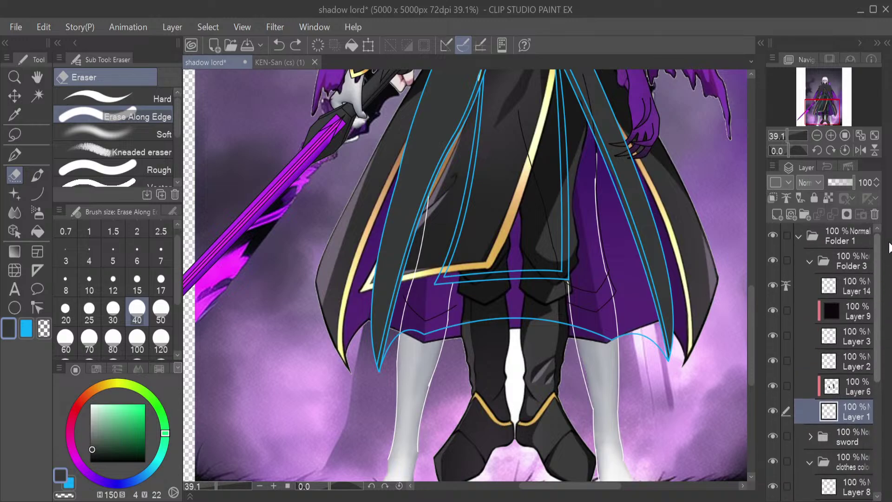
pyautogui.click(773, 260)
pyautogui.click(775, 259)
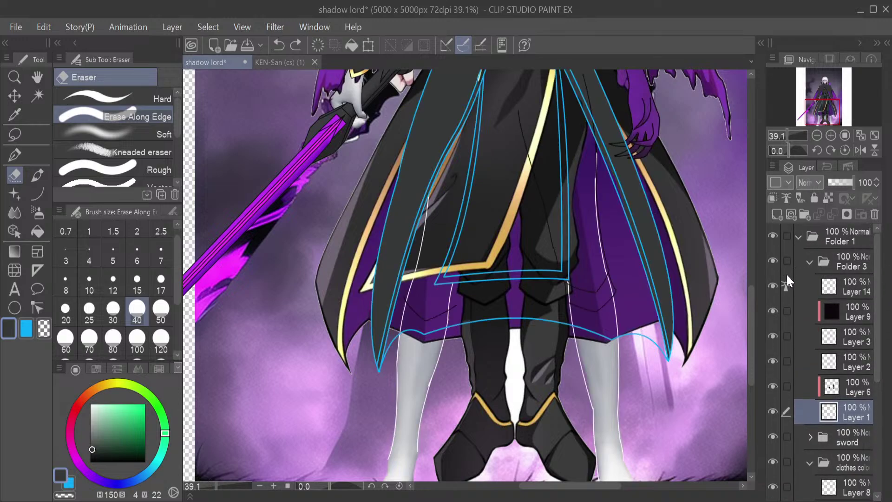
pyautogui.click(773, 285)
pyautogui.click(775, 284)
pyautogui.click(846, 432)
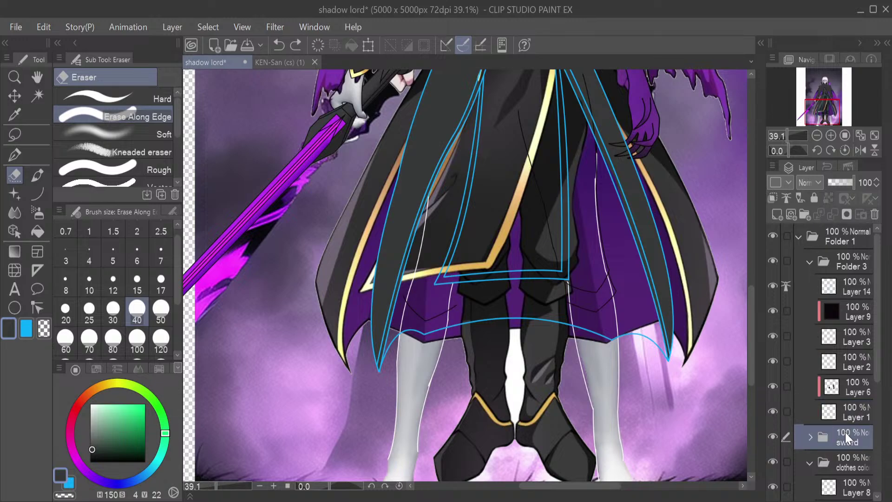
# Sample gold as the main colour and pale yellow as the sub colour from the existing trim, and ready the G-pen on Layer 8
pyautogui.moveTo(876, 365); pyautogui.dragTo(847, 404)
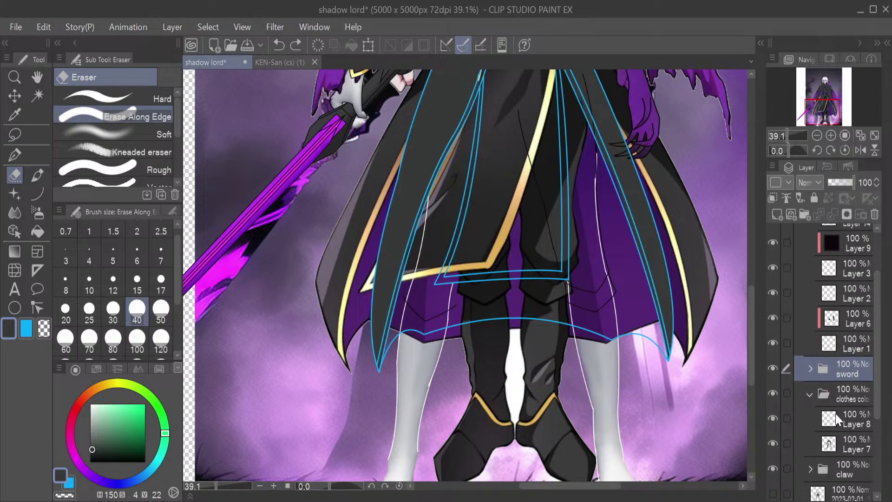
pyautogui.click(780, 439)
pyautogui.keyDown('alt'); pyautogui.click(505, 231); pyautogui.keyUp('alt')
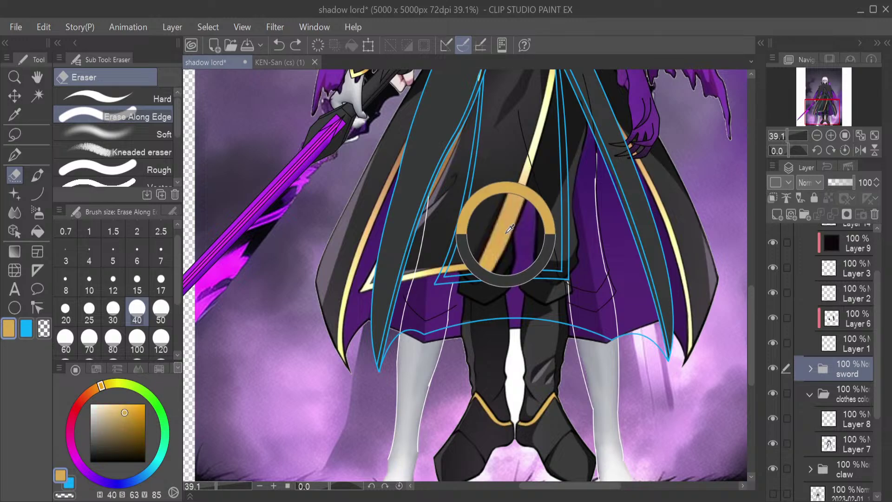
pyautogui.click(29, 332)
pyautogui.keyDown('alt'); pyautogui.click(540, 126); pyautogui.keyUp('alt')
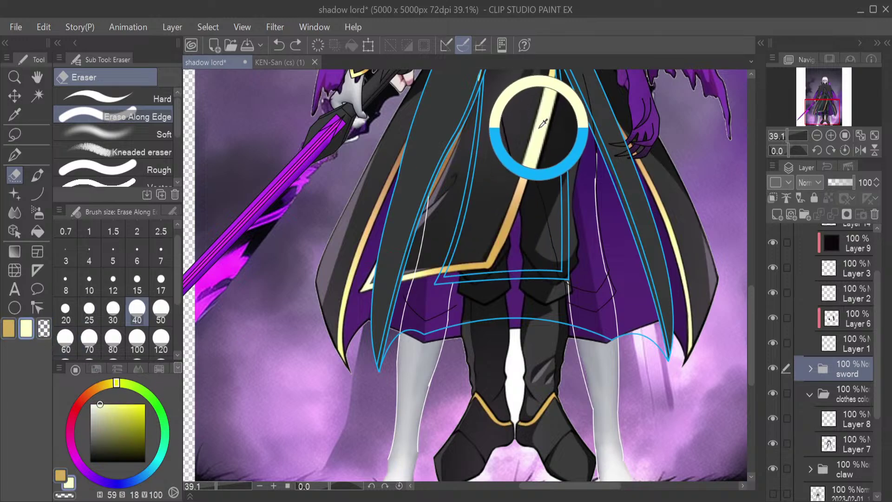
pyautogui.click(14, 331)
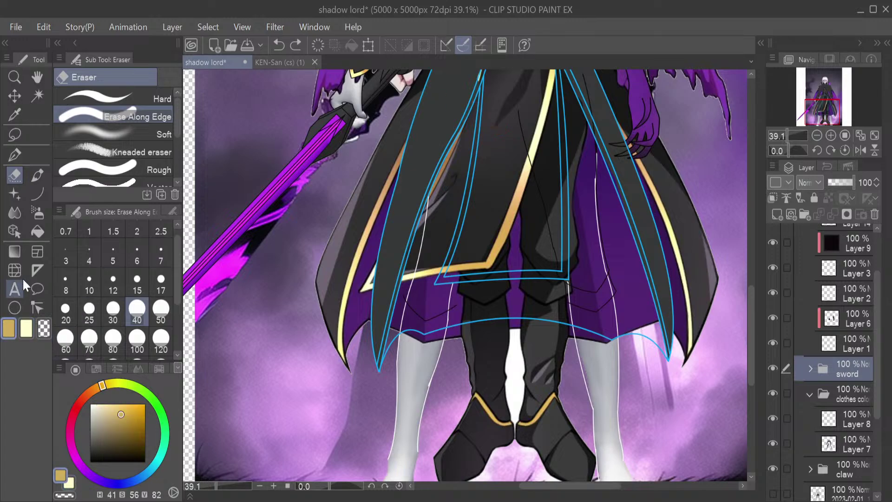
pyautogui.click(16, 153)
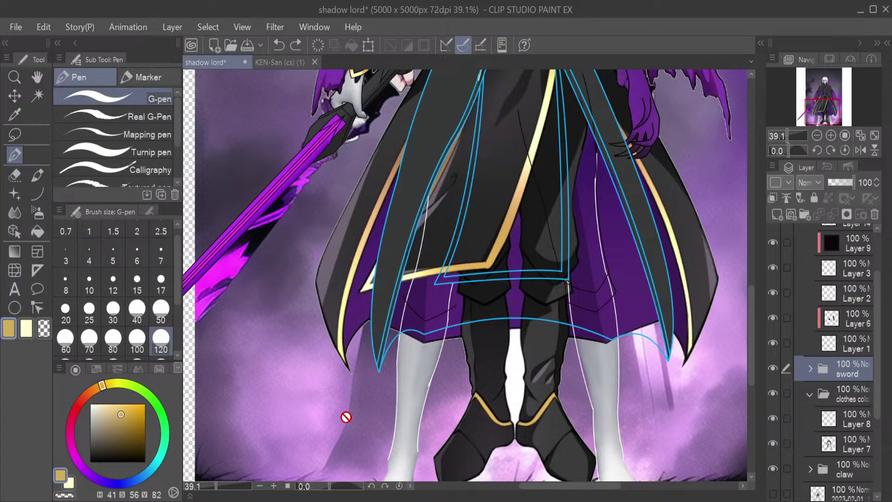
pyautogui.click(848, 440)
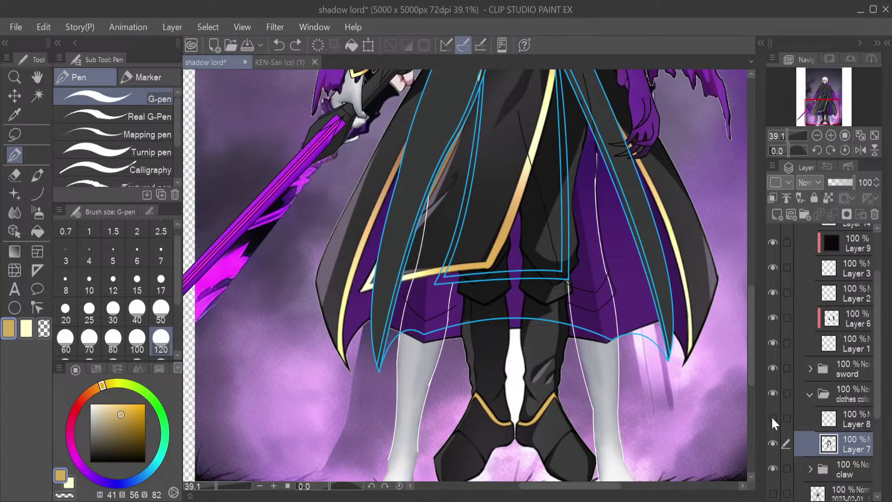
pyautogui.click(828, 420)
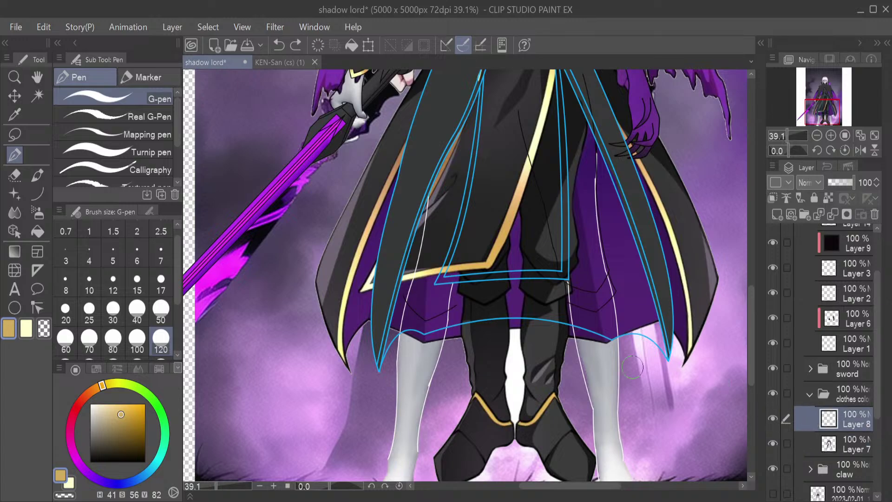
pyautogui.moveTo(384, 363)
pyautogui.mouseDown()
pyautogui.moveTo(420, 191)
pyautogui.moveTo(436, 176)
pyautogui.mouseUp()
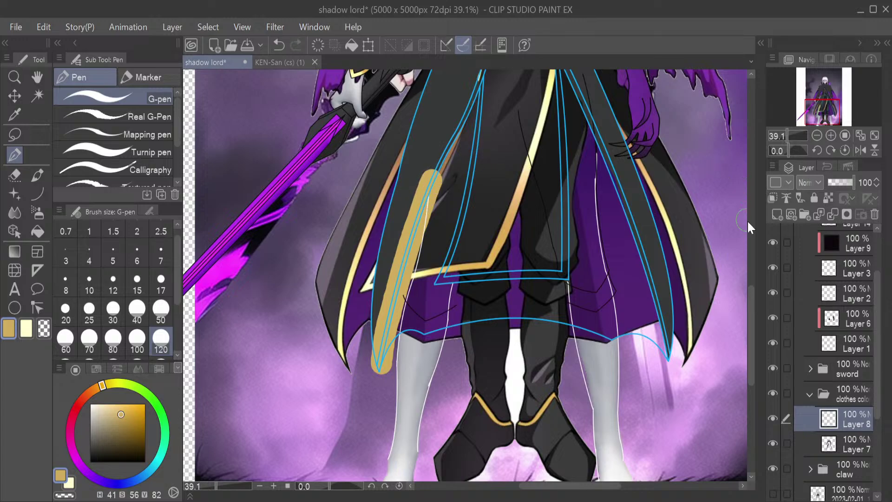
pyautogui.moveTo(752, 310); pyautogui.dragTo(750, 294)
pyautogui.hotkey('ctrl', 'z')
# Paint gold trim along the inner edge of the sword-side coat panel on Layer 8, and erase the overflow outside its guide lines
pyautogui.moveTo(504, 72)
pyautogui.mouseDown()
pyautogui.moveTo(398, 342)
pyautogui.moveTo(382, 436)
pyautogui.moveTo(392, 432)
pyautogui.moveTo(399, 443)
pyautogui.moveTo(389, 447)
pyautogui.moveTo(403, 381)
pyautogui.mouseUp()
pyautogui.press('e')
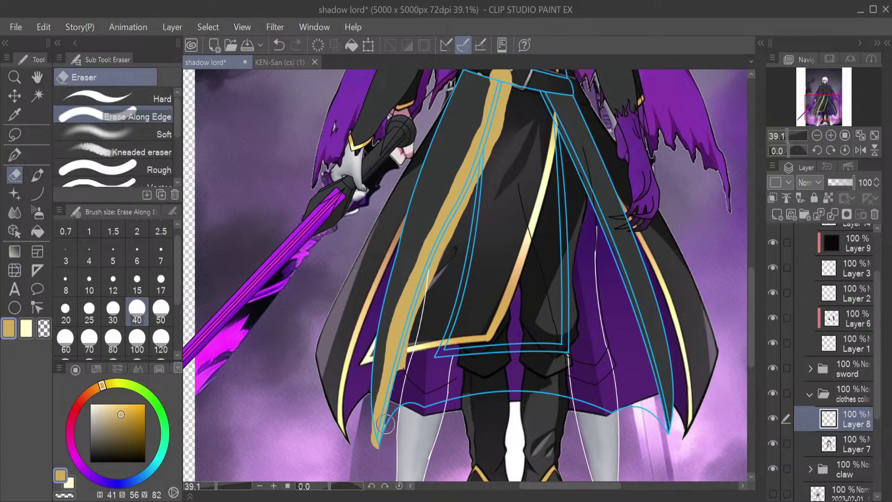
pyautogui.moveTo(370, 433)
pyautogui.mouseDown()
pyautogui.moveTo(376, 433)
pyautogui.moveTo(422, 260)
pyautogui.mouseUp()
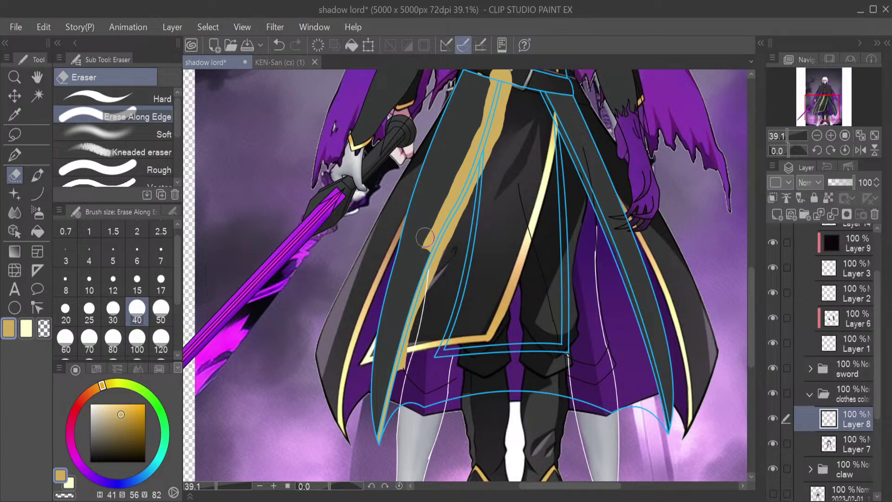
pyautogui.moveTo(424, 259)
pyautogui.mouseDown()
pyautogui.moveTo(478, 138)
pyautogui.moveTo(495, 70)
pyautogui.moveTo(498, 110)
pyautogui.moveTo(481, 173)
pyautogui.mouseUp()
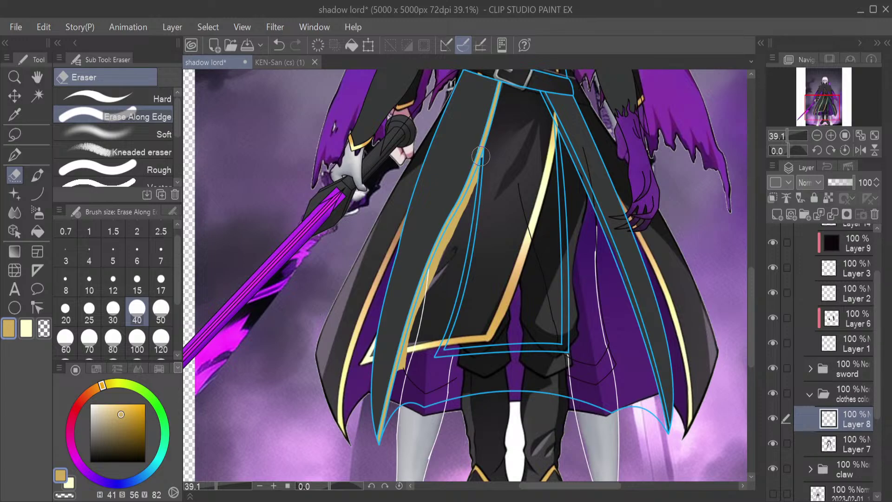
pyautogui.hotkey('ctrl', 'z')
pyautogui.moveTo(468, 198); pyautogui.dragTo(429, 288)
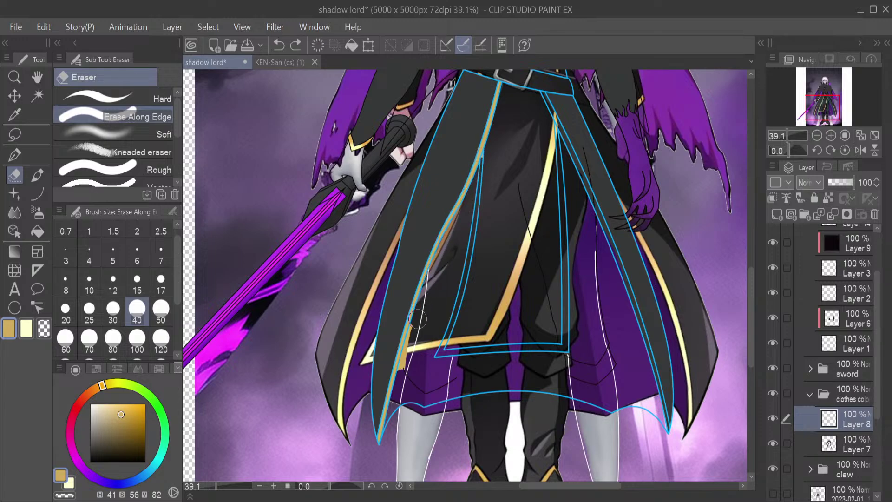
pyautogui.moveTo(417, 319); pyautogui.dragTo(404, 374)
# Toggle Layers 1, 8 and 7 to find which one holds the stray mark beside the gold trim, with the Hard eraser at size 6
pyautogui.moveTo(789, 136); pyautogui.dragTo(794, 134)
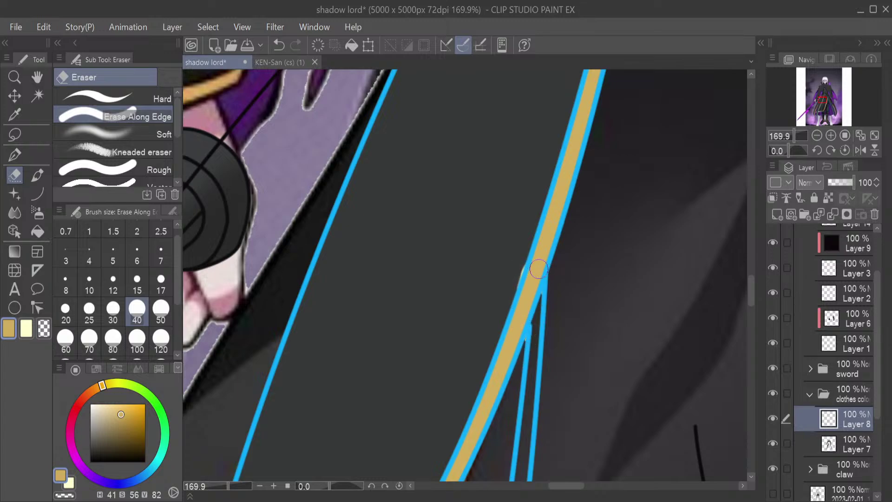
pyautogui.click(839, 348)
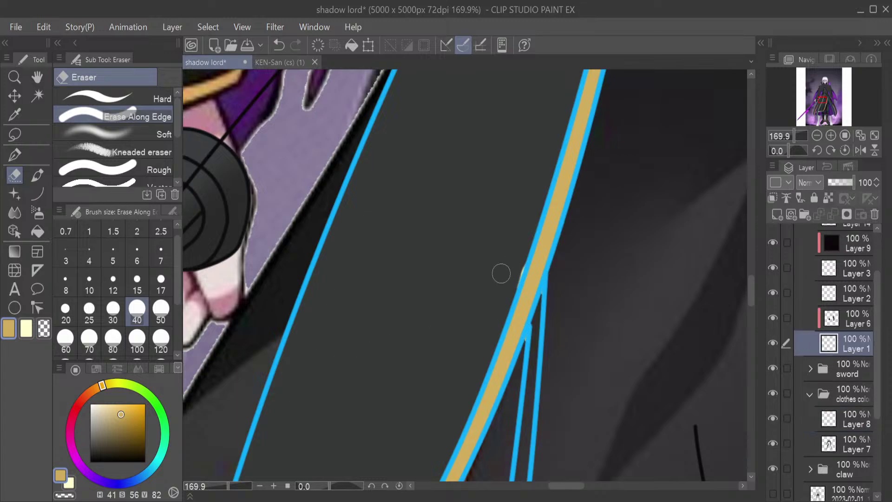
pyautogui.click(95, 97)
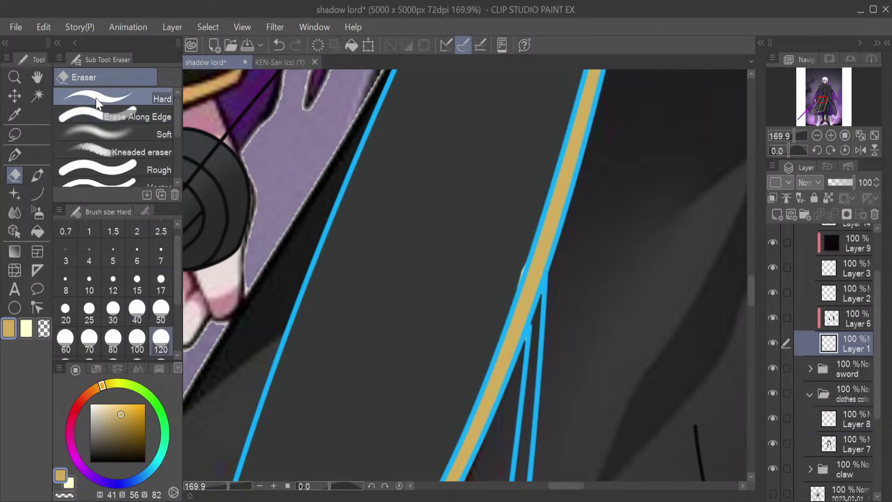
pyautogui.click(137, 256)
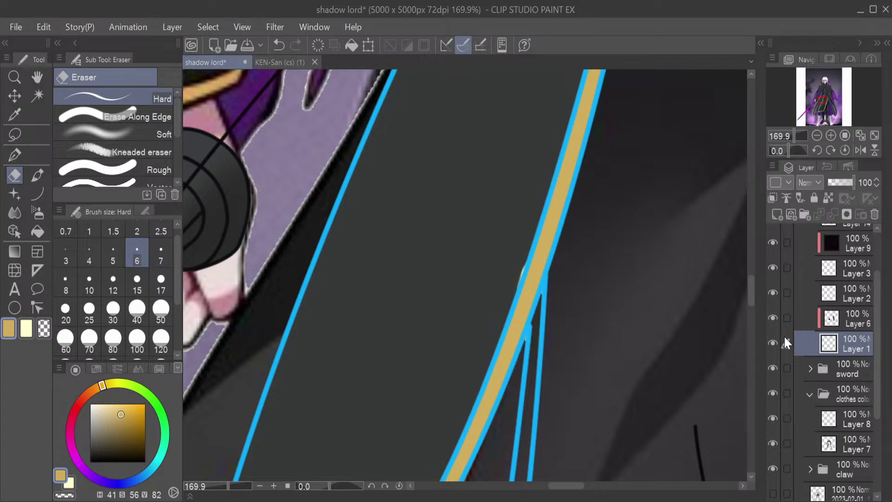
pyautogui.click(771, 343)
pyautogui.hotkey('ctrl', 'z')
pyautogui.click(773, 418)
pyautogui.click(772, 417)
pyautogui.click(772, 418)
pyautogui.click(773, 443)
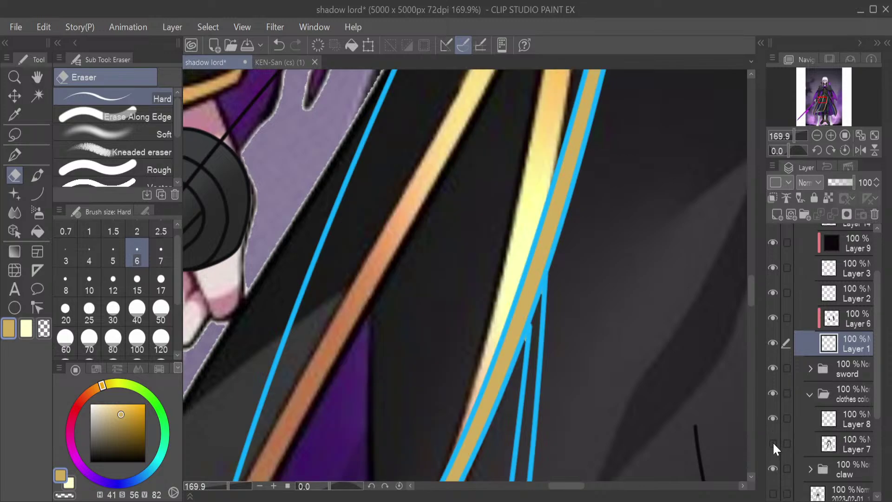
pyautogui.click(774, 443)
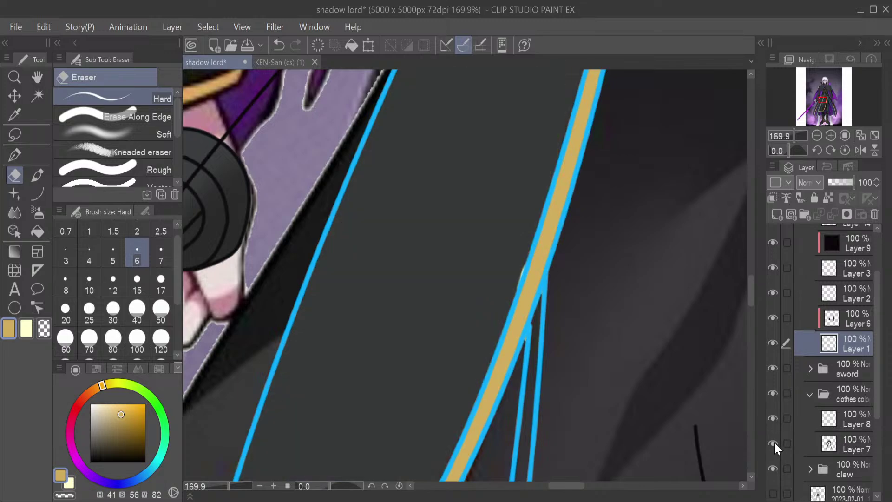
# Paint gold trim on Layer 8 over the hem and both side edges of the front coat panel with the G-pen at size 120
pyautogui.click(829, 419)
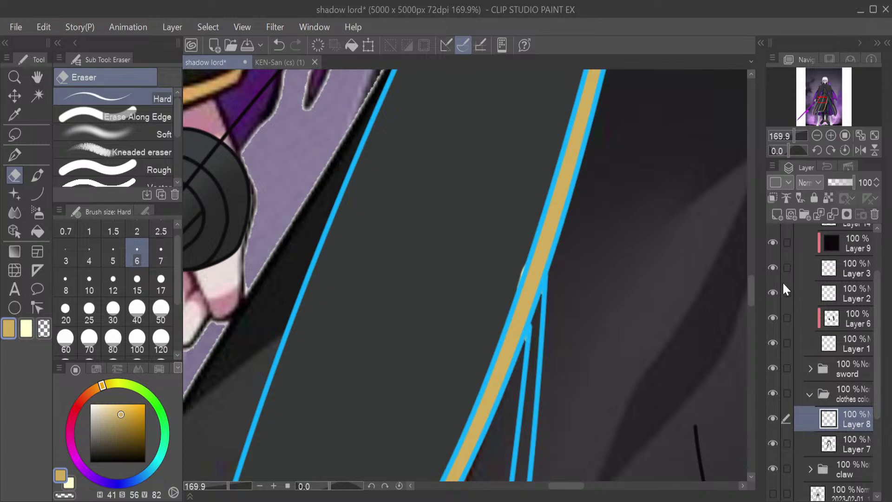
pyautogui.moveTo(797, 135)
pyautogui.mouseDown()
pyautogui.moveTo(792, 122)
pyautogui.moveTo(801, 131)
pyautogui.moveTo(811, 114)
pyautogui.moveTo(796, 132)
pyautogui.mouseUp()
pyautogui.moveTo(824, 105); pyautogui.dragTo(797, 152)
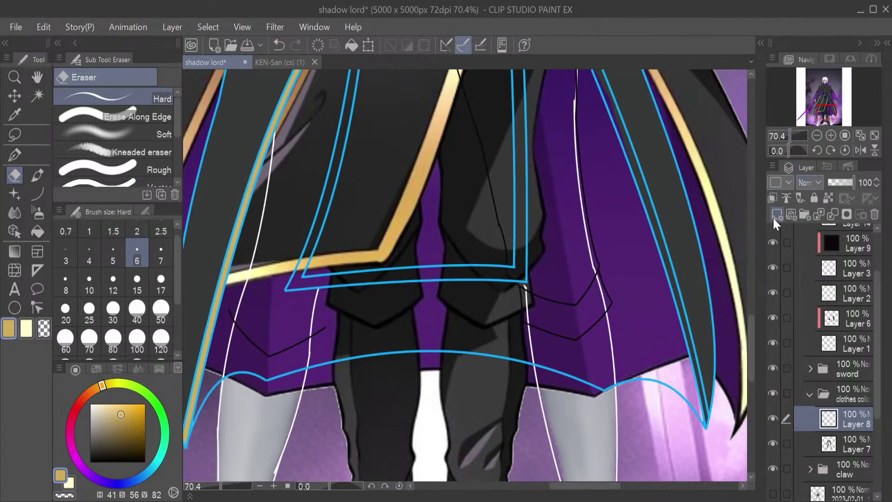
pyautogui.click(15, 154)
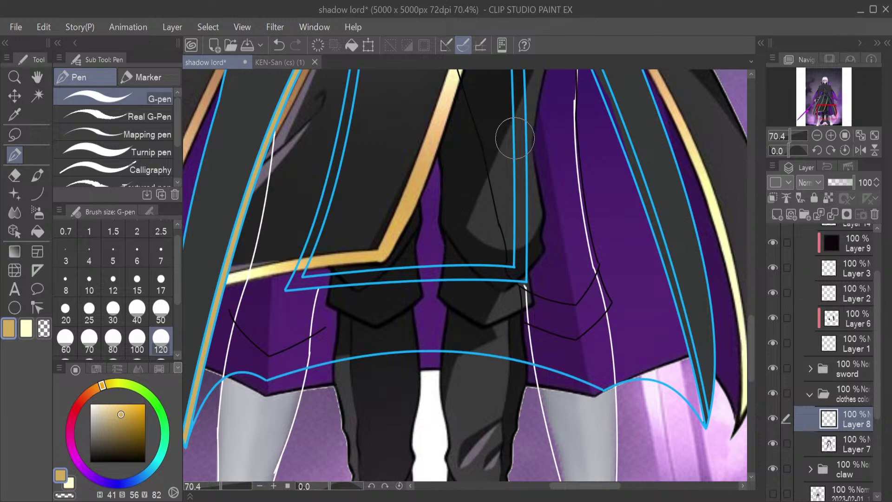
pyautogui.moveTo(498, 267)
pyautogui.mouseDown()
pyautogui.moveTo(519, 271)
pyautogui.moveTo(298, 283)
pyautogui.moveTo(331, 186)
pyautogui.mouseUp()
pyautogui.scroll(5, 504, 421)
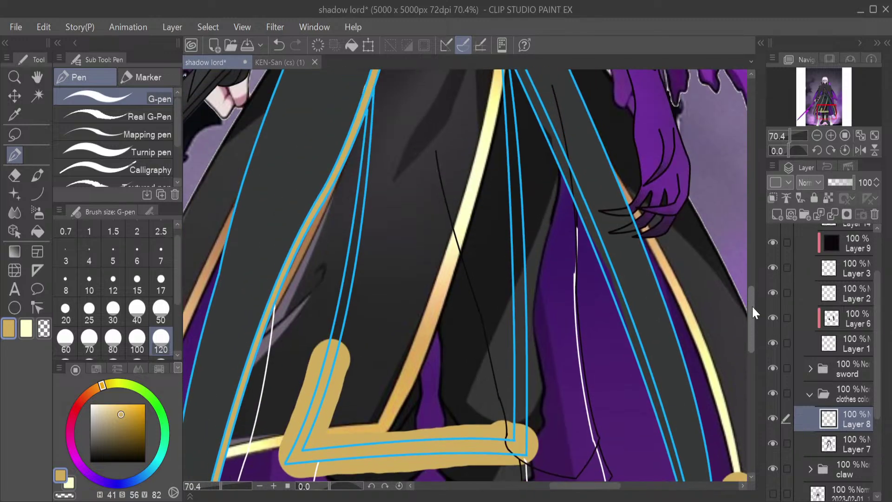
pyautogui.moveTo(505, 421)
pyautogui.mouseDown()
pyautogui.moveTo(521, 285)
pyautogui.moveTo(509, 127)
pyautogui.mouseUp()
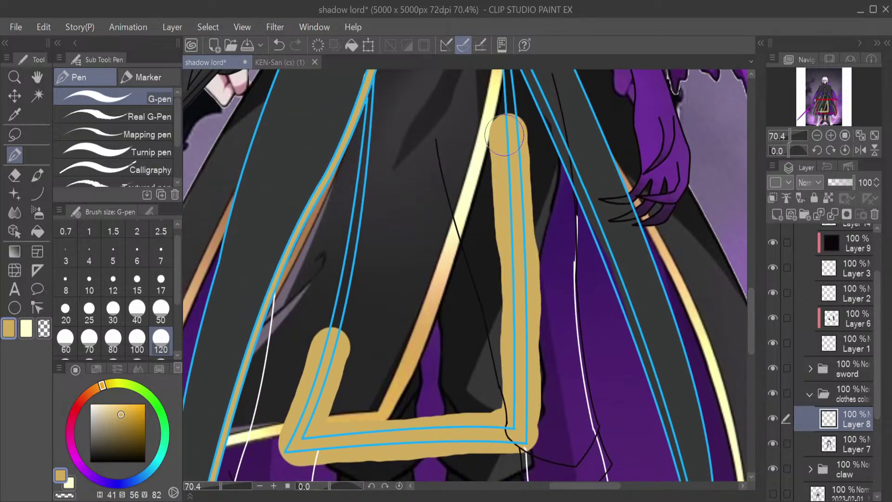
pyautogui.moveTo(331, 342); pyautogui.dragTo(374, 75)
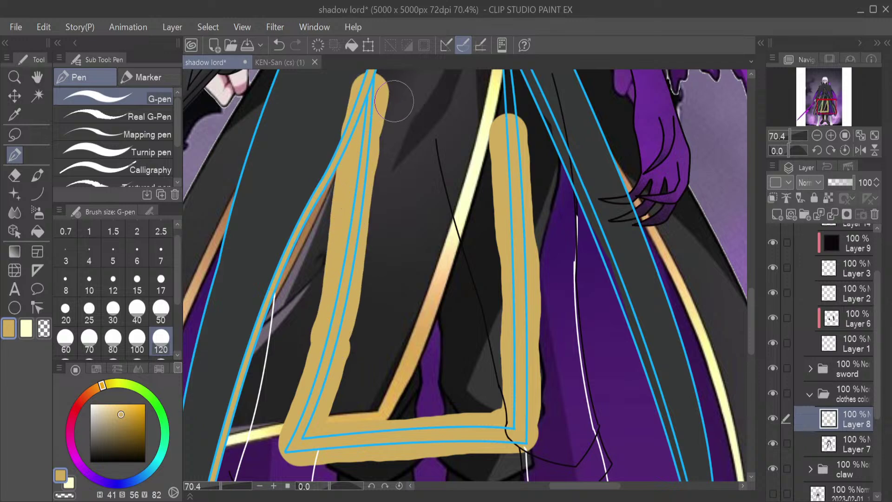
# Erase the gold overflow around the front panel's guide lines with the Erase Along Edge eraser at size 120
pyautogui.press('e')
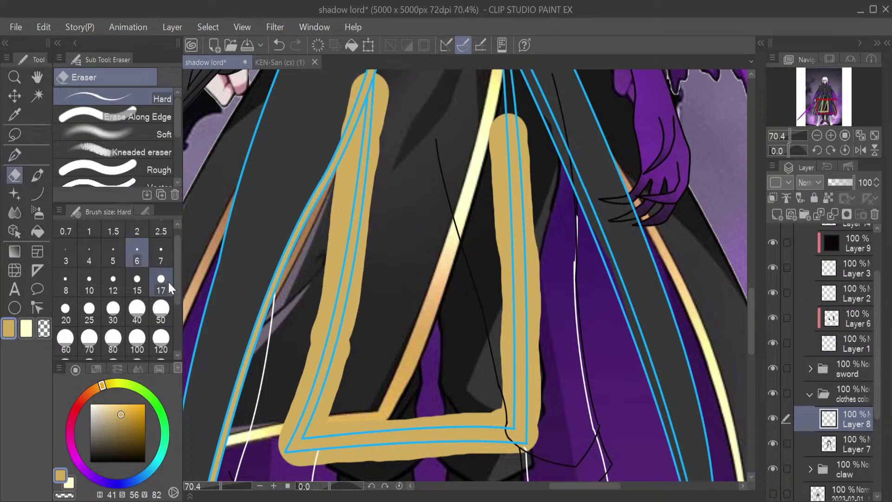
pyautogui.click(161, 310)
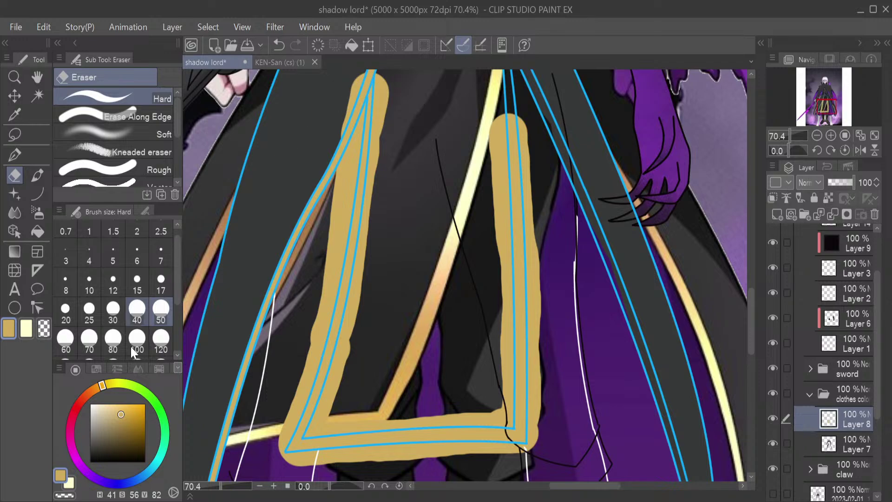
pyautogui.click(161, 344)
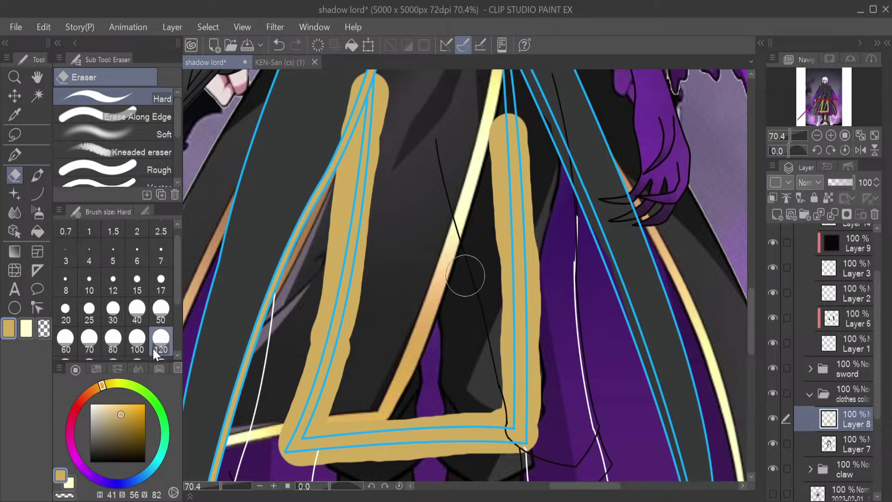
pyautogui.click(130, 116)
pyautogui.moveTo(393, 72)
pyautogui.mouseDown()
pyautogui.moveTo(359, 349)
pyautogui.moveTo(319, 416)
pyautogui.moveTo(496, 406)
pyautogui.moveTo(489, 122)
pyautogui.moveTo(401, 115)
pyautogui.moveTo(347, 76)
pyautogui.moveTo(325, 116)
pyautogui.moveTo(338, 134)
pyautogui.moveTo(327, 226)
pyautogui.moveTo(361, 119)
pyautogui.moveTo(322, 304)
pyautogui.moveTo(274, 436)
pyautogui.moveTo(274, 468)
pyautogui.moveTo(301, 476)
pyautogui.moveTo(472, 455)
pyautogui.moveTo(537, 460)
pyautogui.moveTo(551, 440)
pyautogui.moveTo(546, 162)
pyautogui.mouseUp()
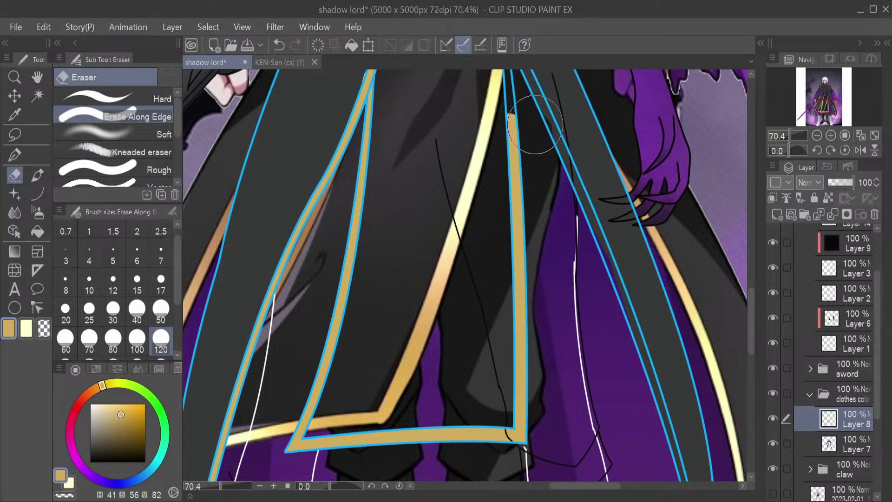
# Extend the front panel's claw-side gold trim up toward the belt and erase the overflow outside its guide lines
pyautogui.moveTo(752, 313); pyautogui.dragTo(752, 281)
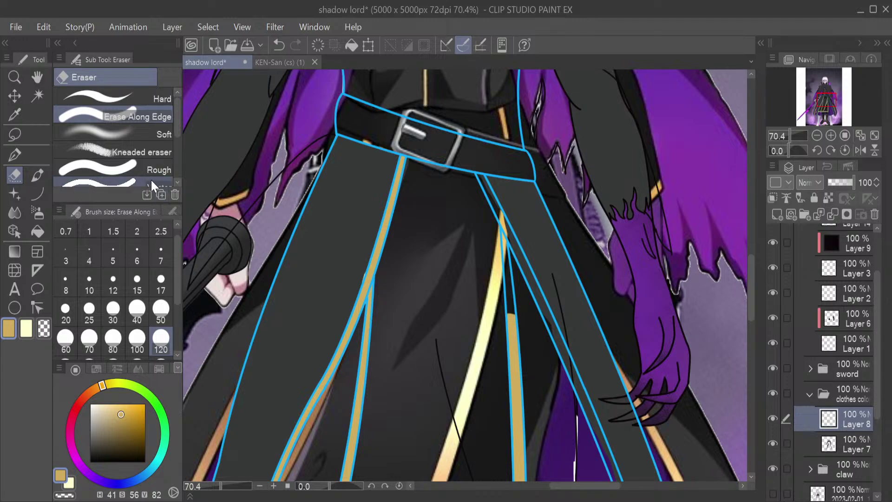
pyautogui.click(23, 155)
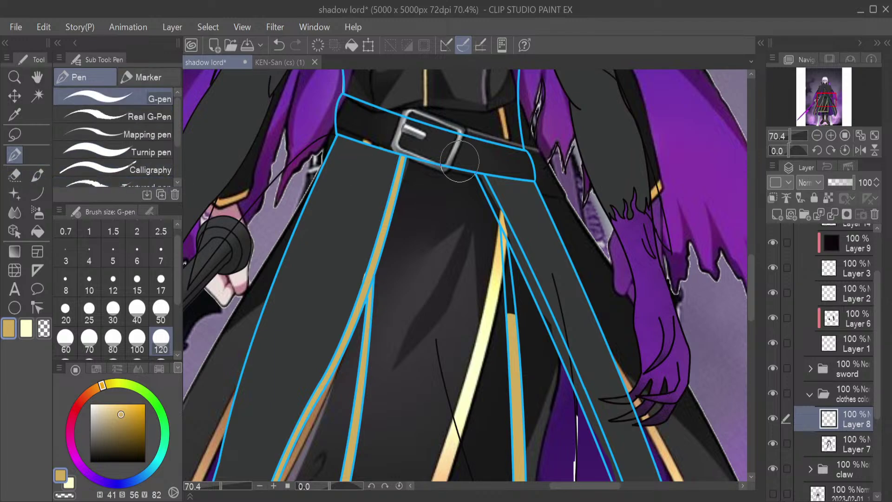
pyautogui.moveTo(508, 315); pyautogui.dragTo(505, 238)
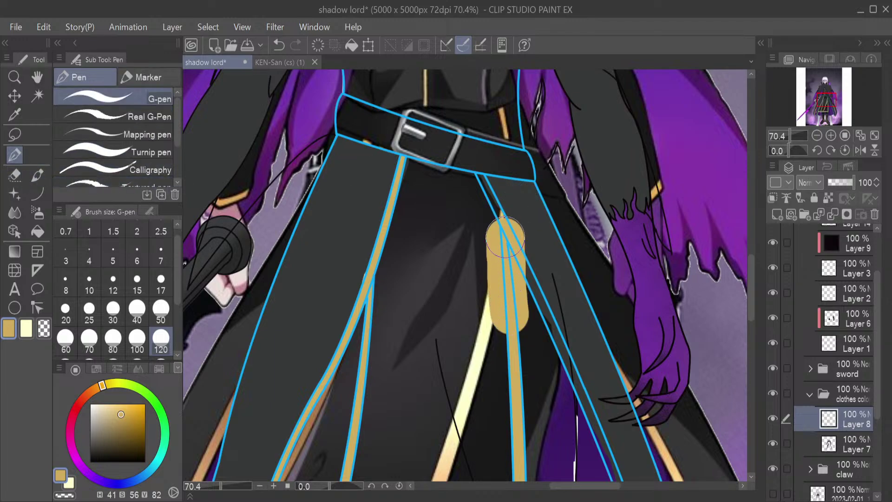
pyautogui.press('e')
pyautogui.moveTo(517, 325)
pyautogui.mouseDown()
pyautogui.moveTo(513, 267)
pyautogui.moveTo(550, 231)
pyautogui.moveTo(535, 233)
pyautogui.moveTo(524, 213)
pyautogui.moveTo(483, 228)
pyautogui.moveTo(488, 353)
pyautogui.mouseUp()
# Paint gold trim along the inner edge of the claw-side coat panel, from the belt down to its pointed tip
pyautogui.click(20, 158)
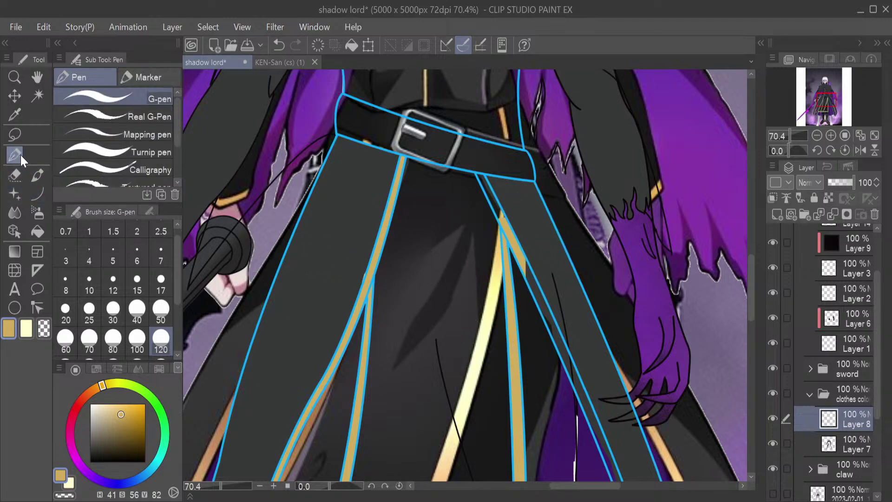
pyautogui.moveTo(481, 172)
pyautogui.mouseDown()
pyautogui.moveTo(520, 230)
pyautogui.moveTo(614, 449)
pyautogui.mouseUp()
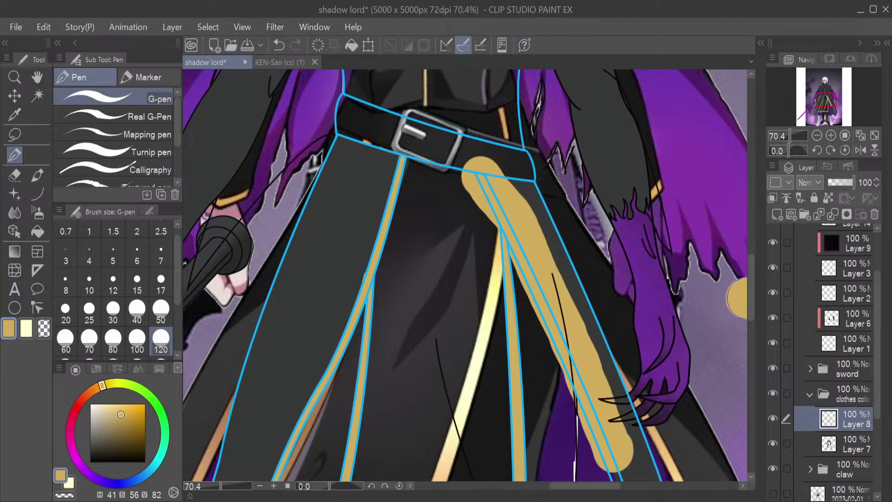
pyautogui.scroll(-5, 748, 317)
pyautogui.moveTo(613, 243); pyautogui.dragTo(683, 457)
pyautogui.scroll(-5, 752, 367)
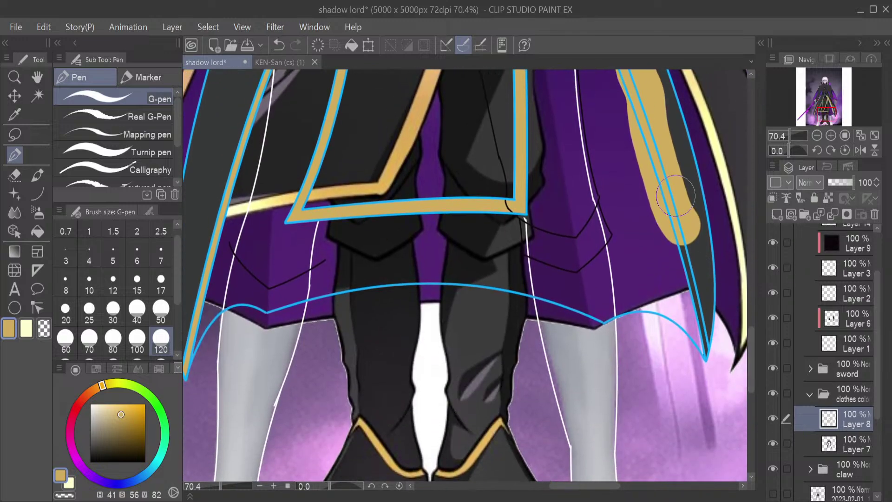
pyautogui.moveTo(677, 195)
pyautogui.mouseDown()
pyautogui.moveTo(699, 279)
pyautogui.moveTo(706, 362)
pyautogui.mouseUp()
# Erase the gold overflow on both sides of the claw-side panel's trim, from the pointed tip up past the claw hand
pyautogui.press('e')
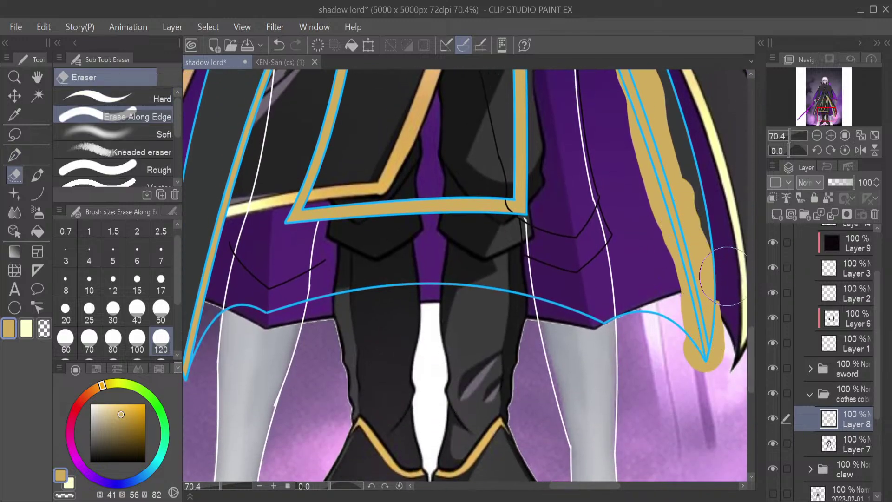
pyautogui.moveTo(726, 277)
pyautogui.mouseDown()
pyautogui.moveTo(722, 351)
pyautogui.moveTo(706, 399)
pyautogui.moveTo(689, 378)
pyautogui.moveTo(673, 310)
pyautogui.moveTo(693, 343)
pyautogui.moveTo(607, 96)
pyautogui.moveTo(674, 133)
pyautogui.moveTo(719, 288)
pyautogui.moveTo(712, 310)
pyautogui.moveTo(695, 225)
pyautogui.moveTo(713, 343)
pyautogui.moveTo(713, 311)
pyautogui.moveTo(753, 367)
pyautogui.moveTo(752, 328)
pyautogui.mouseUp()
pyautogui.moveTo(693, 367)
pyautogui.mouseDown()
pyautogui.moveTo(660, 325)
pyautogui.moveTo(558, 93)
pyautogui.moveTo(567, 175)
pyautogui.mouseUp()
pyautogui.hotkey('ctrl', 'z')
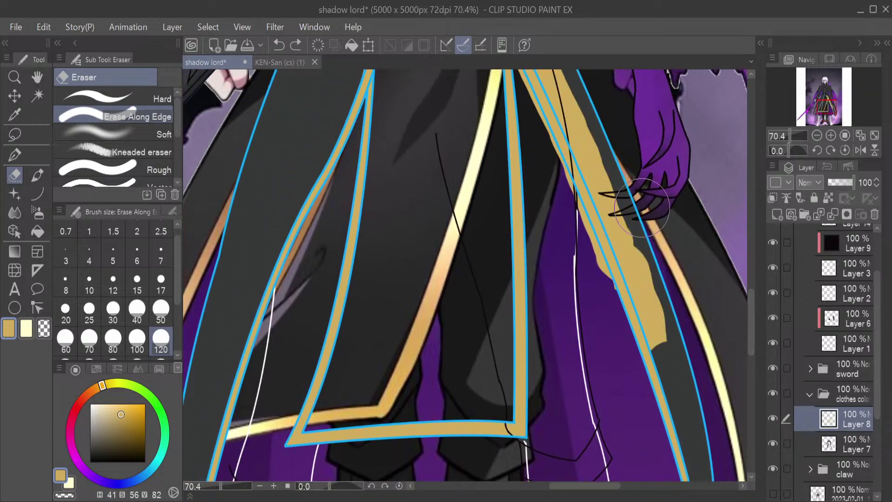
pyautogui.hotkey('ctrl', 'y')
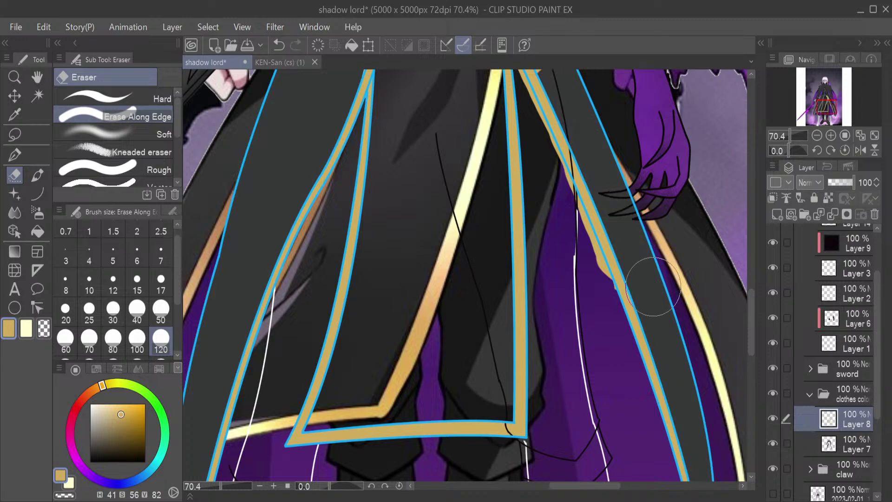
pyautogui.moveTo(654, 287)
pyautogui.mouseDown()
pyautogui.moveTo(622, 303)
pyautogui.moveTo(592, 273)
pyautogui.moveTo(558, 185)
pyautogui.moveTo(577, 144)
pyautogui.mouseUp()
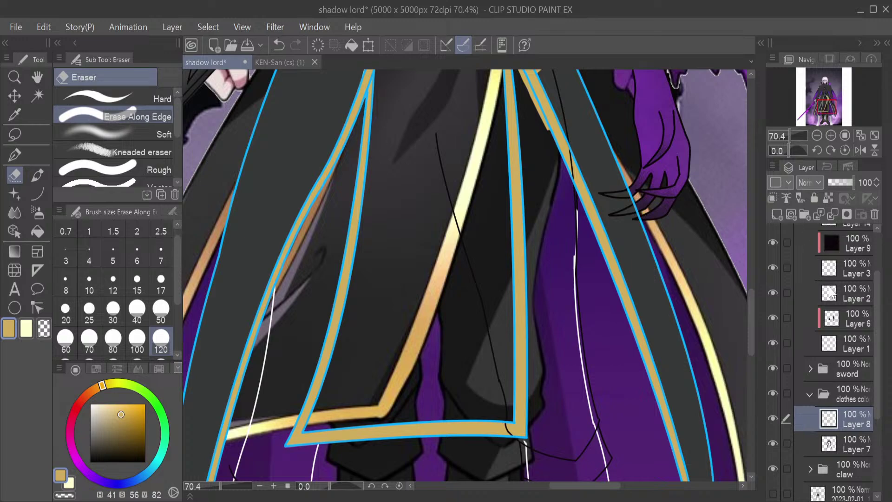
# Toggle the visibility of Layers 6, 1 and 7 to check which lines and colours each contributes around the coat and claw
pyautogui.click(772, 317)
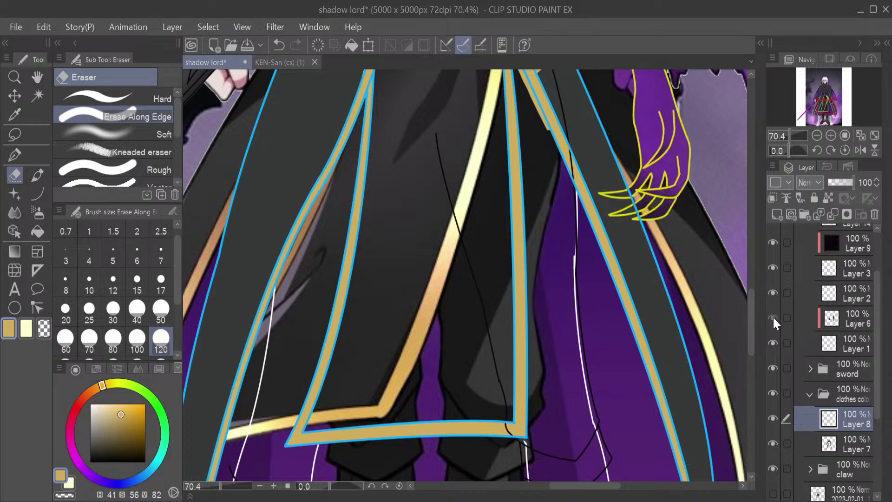
pyautogui.click(774, 317)
pyautogui.click(771, 343)
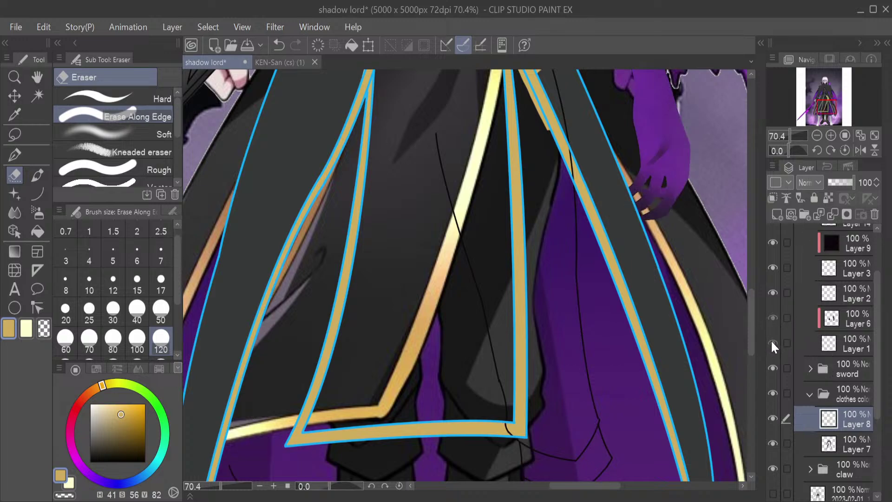
pyautogui.click(771, 342)
pyautogui.click(772, 442)
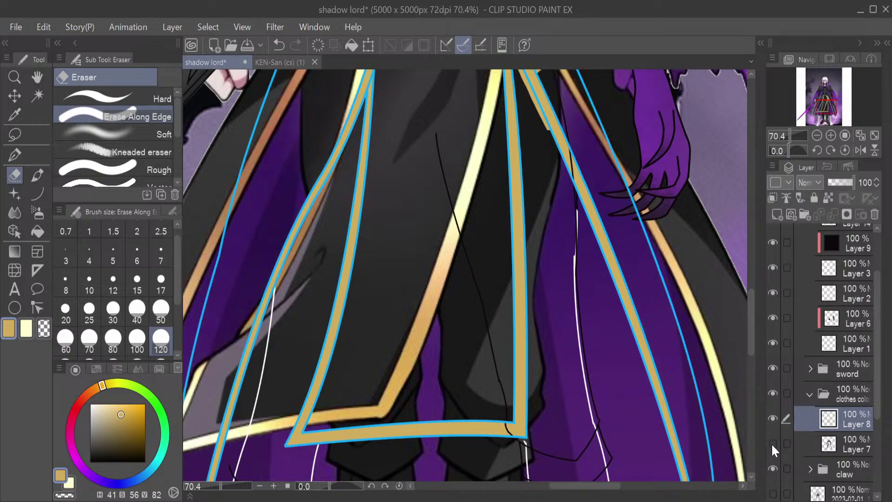
pyautogui.click(775, 443)
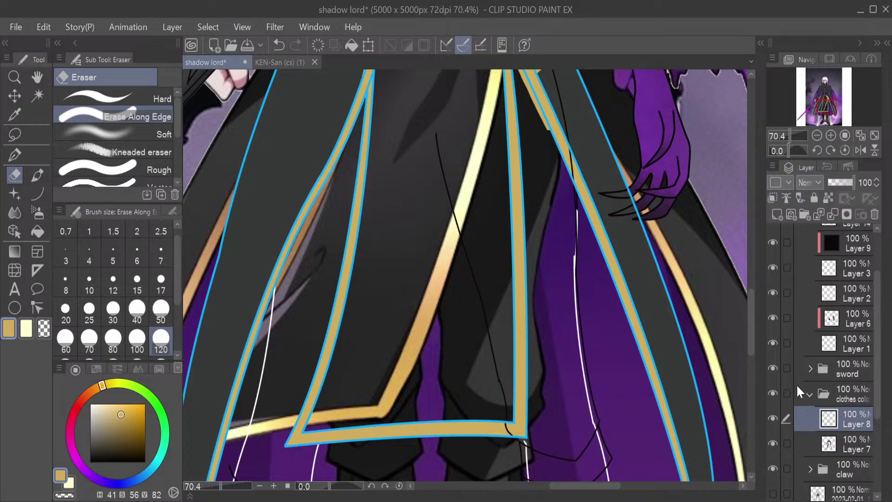
# Erase the remaining gold overflow around the upper end of the claw-side panel's trim, just below the belt
pyautogui.moveTo(752, 331); pyautogui.dragTo(752, 300)
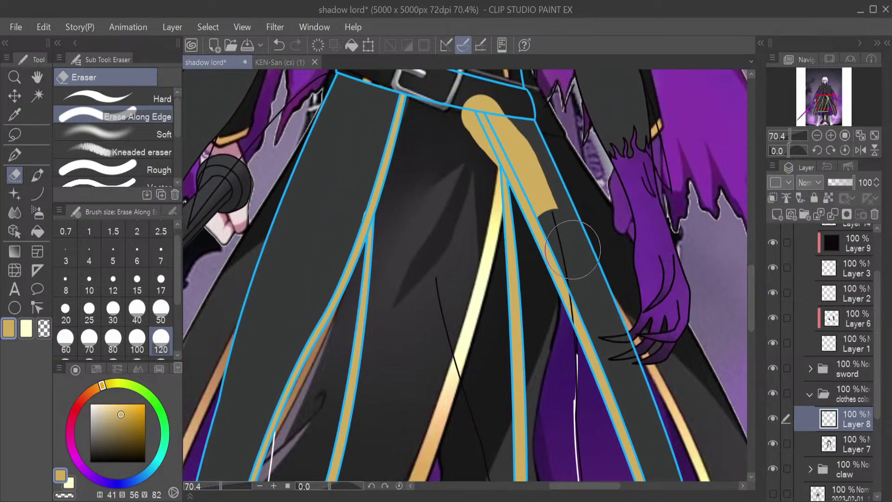
pyautogui.moveTo(572, 250); pyautogui.dragTo(514, 121)
pyautogui.moveTo(506, 113)
pyautogui.mouseDown()
pyautogui.moveTo(457, 94)
pyautogui.moveTo(480, 167)
pyautogui.mouseUp()
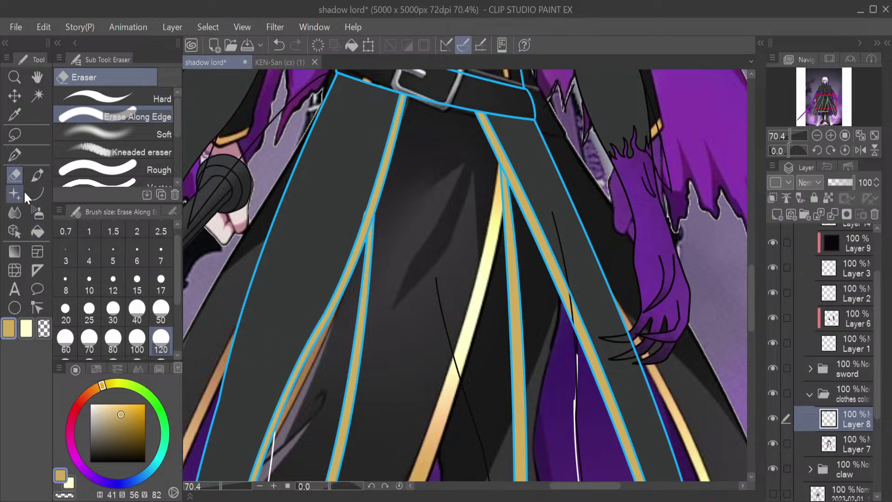
# Ready the Soft airbrush at size 80 with the pale yellow sub colour, and add a new layer clipped to Layer 8
pyautogui.click(26, 331)
pyautogui.click(37, 212)
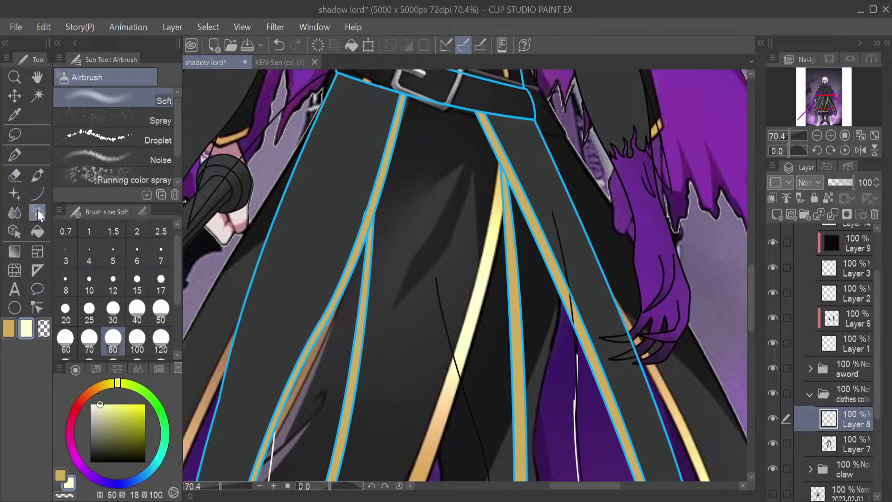
pyautogui.moveTo(380, 183); pyautogui.dragTo(316, 343)
pyautogui.hotkey('ctrl', 'z')
pyautogui.click(778, 213)
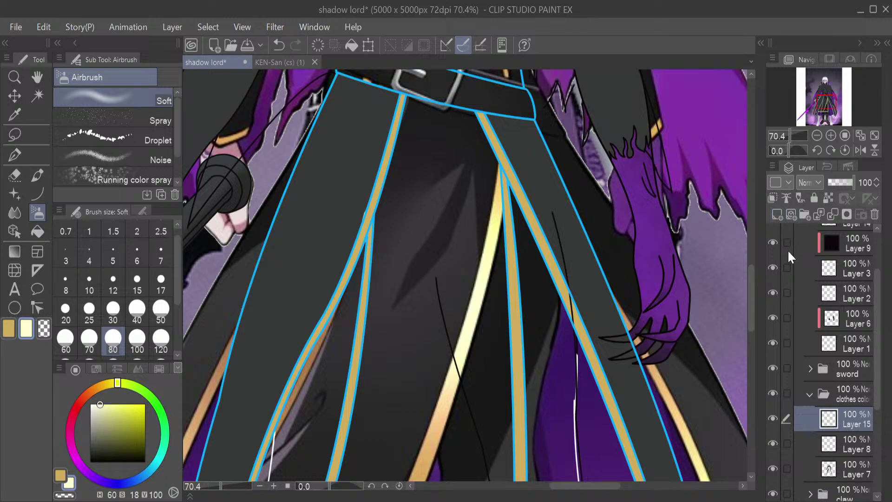
pyautogui.click(774, 199)
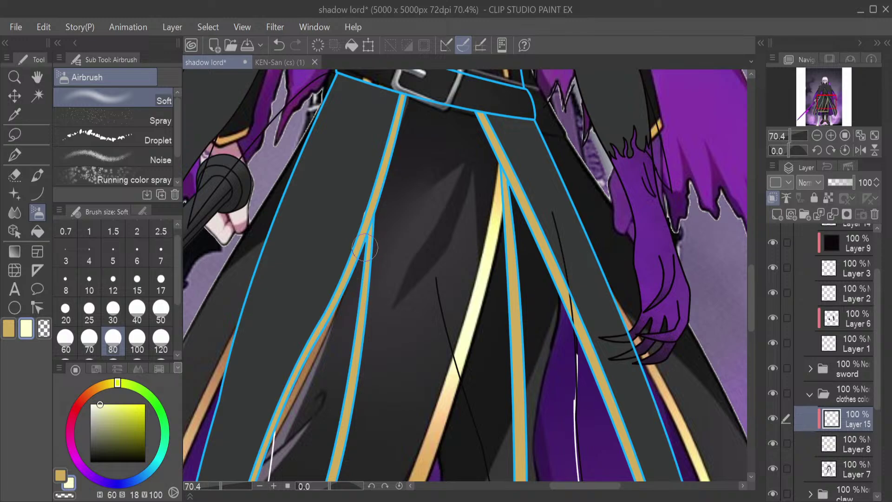
# Airbrush pale yellow highlights on the clipped layer over the gold trim of the sword-side, front and claw-side coat panels
pyautogui.moveTo(377, 179)
pyautogui.mouseDown()
pyautogui.moveTo(345, 285)
pyautogui.moveTo(281, 396)
pyautogui.moveTo(340, 273)
pyautogui.moveTo(335, 301)
pyautogui.mouseUp()
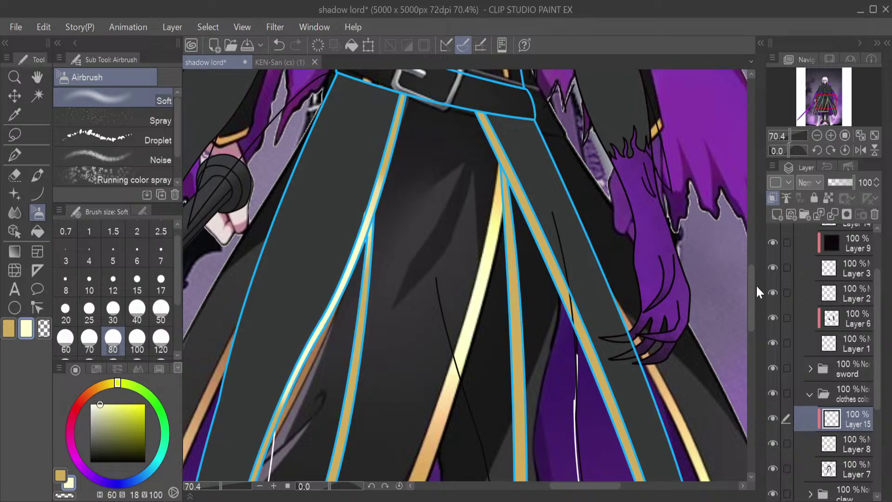
pyautogui.moveTo(752, 285); pyautogui.dragTo(752, 319)
pyautogui.moveTo(361, 145); pyautogui.dragTo(325, 307)
pyautogui.moveTo(358, 392)
pyautogui.mouseDown()
pyautogui.moveTo(307, 406)
pyautogui.moveTo(369, 389)
pyautogui.moveTo(331, 393)
pyautogui.moveTo(422, 384)
pyautogui.moveTo(365, 392)
pyautogui.mouseUp()
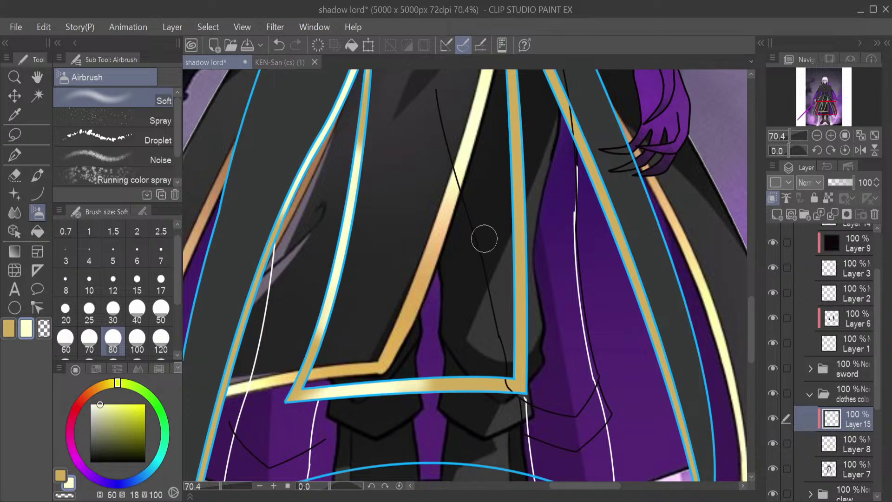
pyautogui.moveTo(523, 279)
pyautogui.mouseDown()
pyautogui.moveTo(512, 92)
pyautogui.moveTo(520, 234)
pyautogui.moveTo(519, 173)
pyautogui.moveTo(523, 204)
pyautogui.mouseUp()
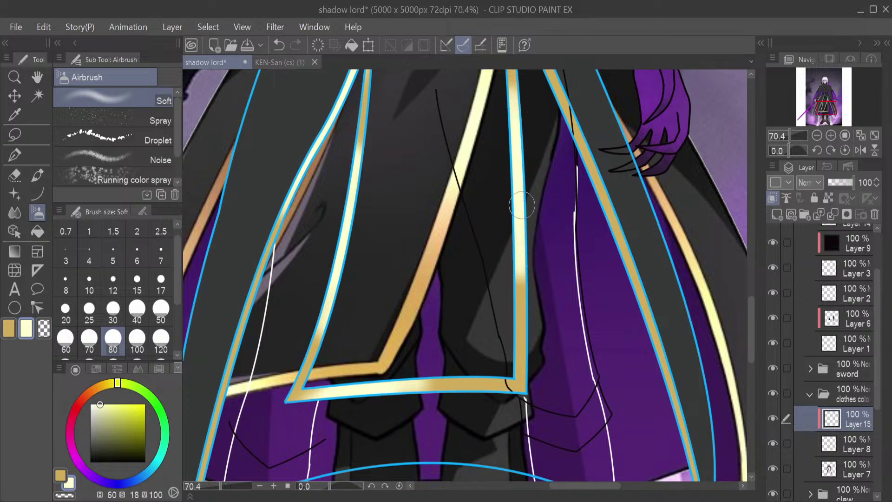
pyautogui.moveTo(660, 339)
pyautogui.mouseDown()
pyautogui.moveTo(610, 197)
pyautogui.moveTo(563, 119)
pyautogui.moveTo(602, 189)
pyautogui.moveTo(625, 287)
pyautogui.moveTo(671, 370)
pyautogui.moveTo(593, 122)
pyautogui.mouseUp()
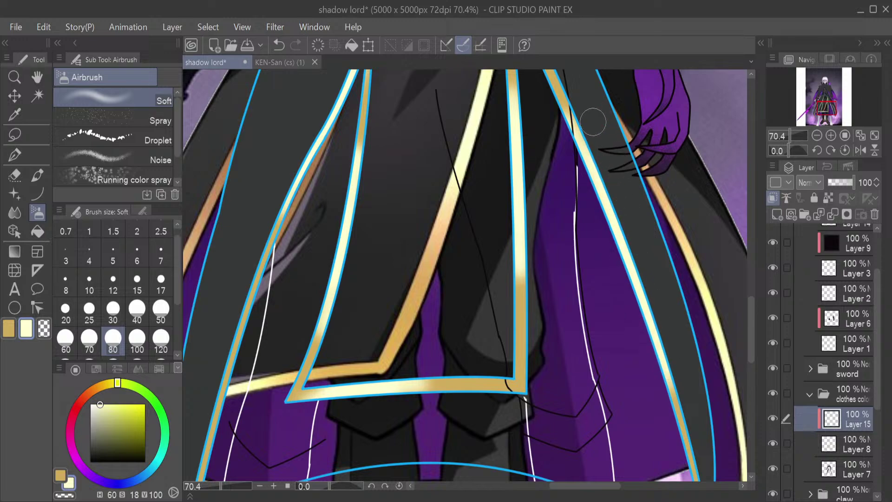
# Sample the brighter yellow from the front trim in the KEN-San (cs) reference as the sub colour, and return to the shadow lord drawing
pyautogui.click(279, 61)
pyautogui.keyDown('alt'); pyautogui.click(441, 252); pyautogui.keyUp('alt')
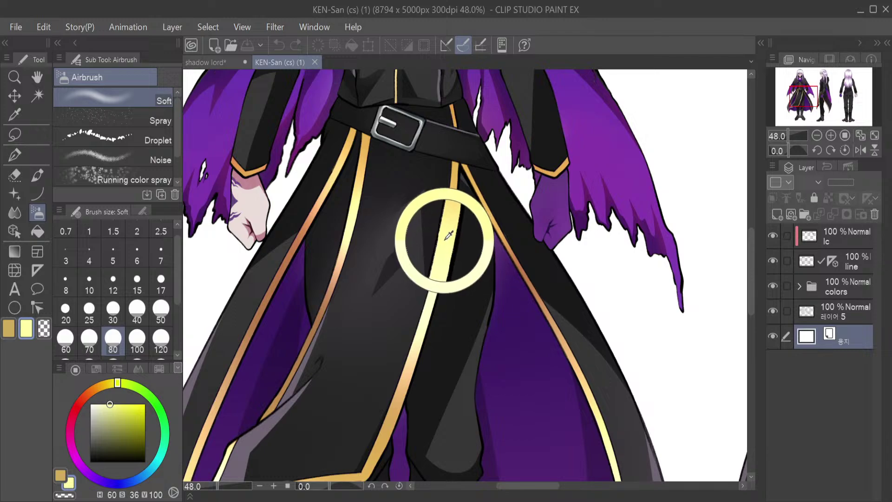
pyautogui.click(206, 62)
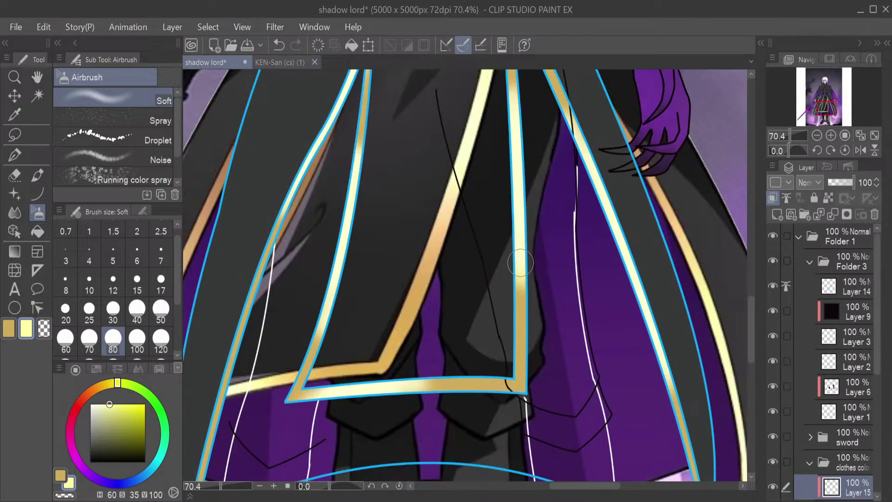
# Airbrush brighter yellow highlights over the gold trim of the front coat panel, along its claw-side edge and sword-side edge
pyautogui.moveTo(530, 251)
pyautogui.mouseDown()
pyautogui.moveTo(515, 263)
pyautogui.moveTo(502, 257)
pyautogui.moveTo(554, 253)
pyautogui.moveTo(516, 278)
pyautogui.mouseUp()
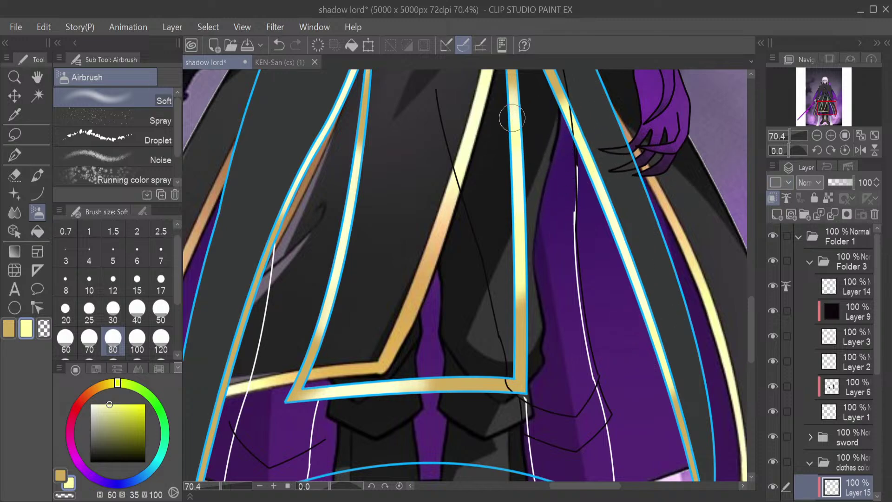
pyautogui.scroll(5, 335, 280)
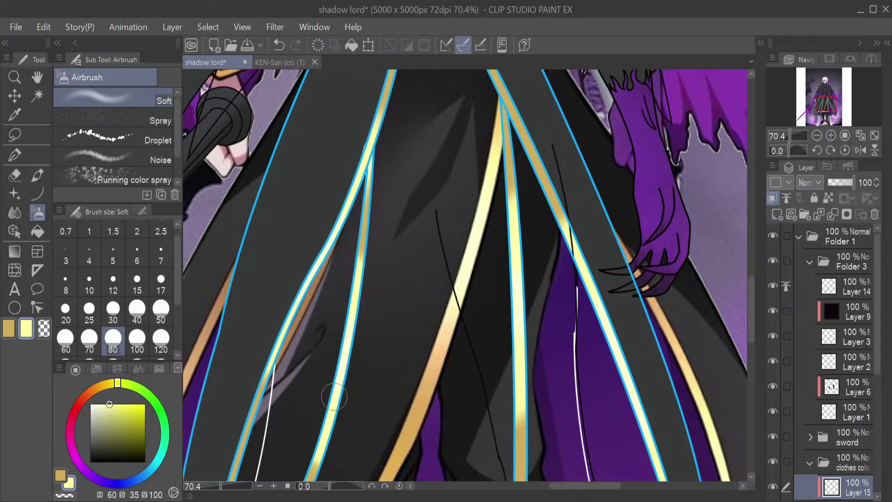
pyautogui.moveTo(789, 133); pyautogui.dragTo(784, 146)
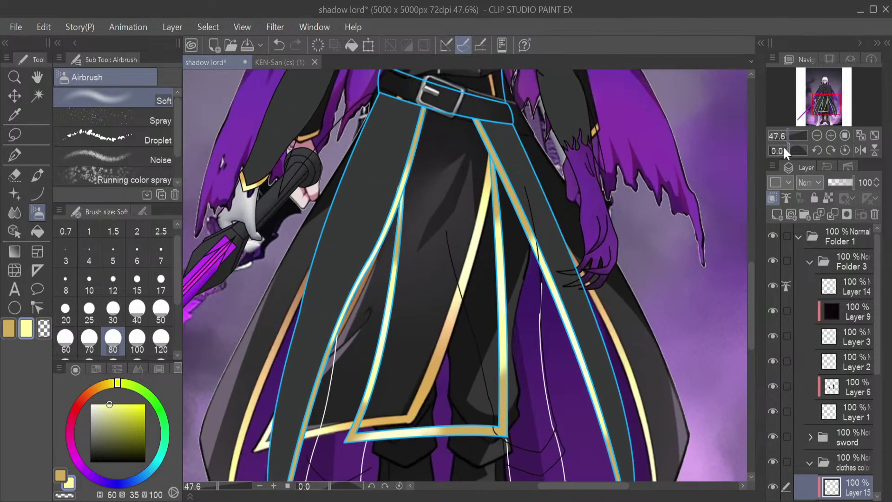
# Sample peach and pale yellow tones from the neighbouring trim and touch up the highlights on the front panel's gold trim
pyautogui.keyDown('alt'); pyautogui.click(501, 297); pyautogui.keyUp('alt')
pyautogui.keyDown('alt'); pyautogui.click(420, 385); pyautogui.keyUp('alt')
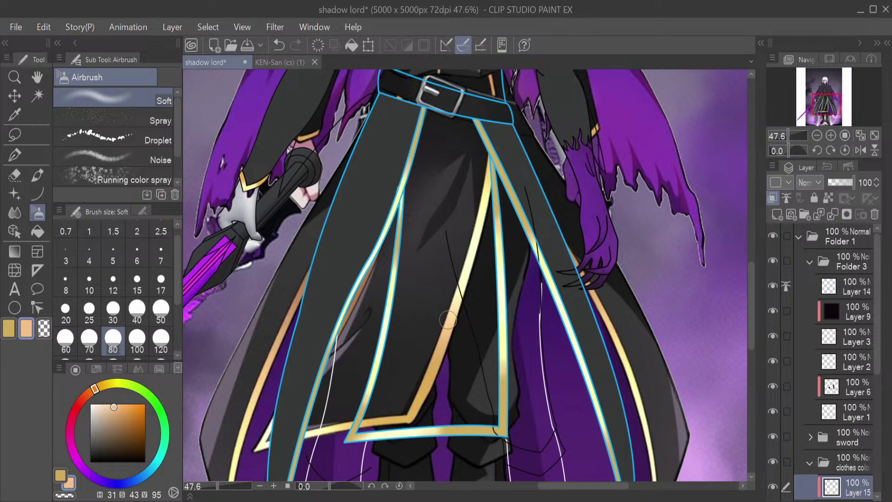
pyautogui.keyDown('alt'); pyautogui.click(468, 278); pyautogui.keyUp('alt')
pyautogui.moveTo(468, 279); pyautogui.dragTo(453, 306)
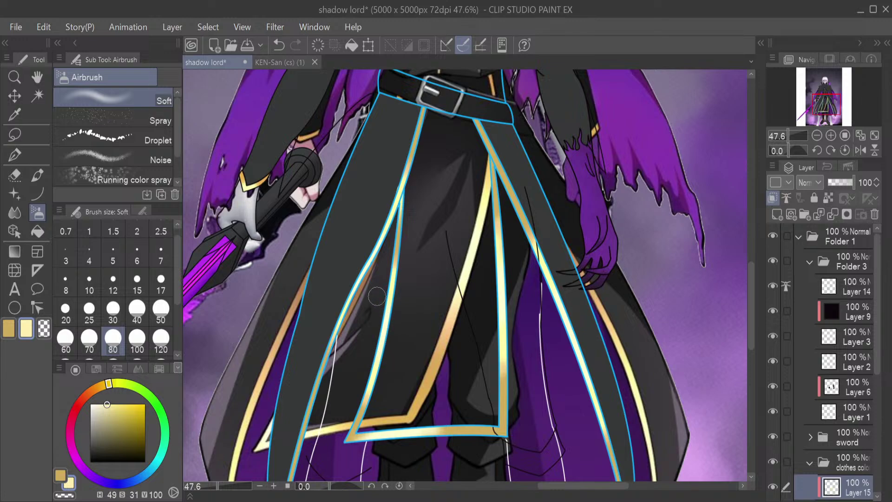
pyautogui.click(410, 280)
pyautogui.moveTo(401, 382)
pyautogui.mouseDown()
pyautogui.moveTo(389, 339)
pyautogui.moveTo(369, 368)
pyautogui.moveTo(376, 379)
pyautogui.mouseUp()
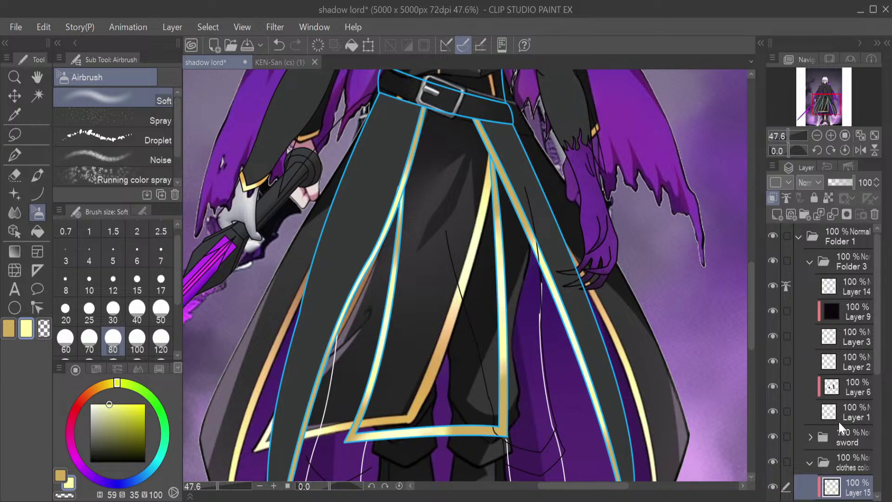
# Pick near-black as the sub colour and check which layer of Folder 3 holds the blue coat outline
pyautogui.moveTo(556, 122); pyautogui.dragTo(558, 125)
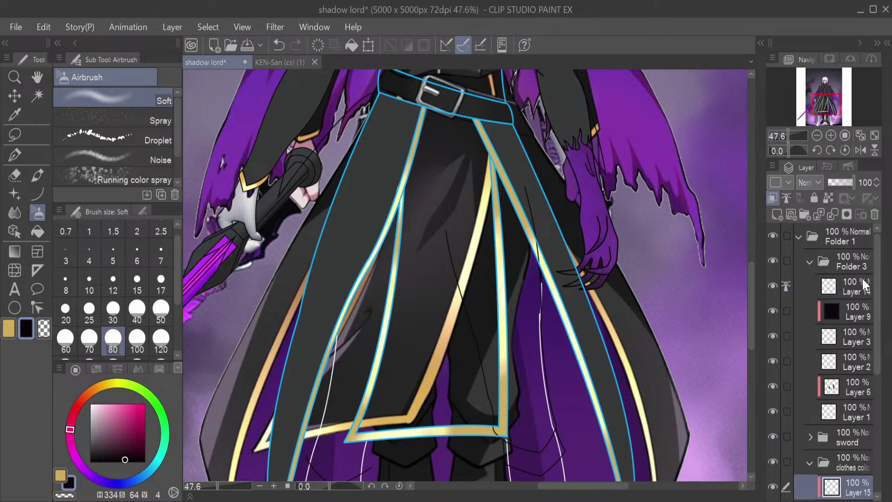
pyautogui.click(845, 247)
pyautogui.click(831, 292)
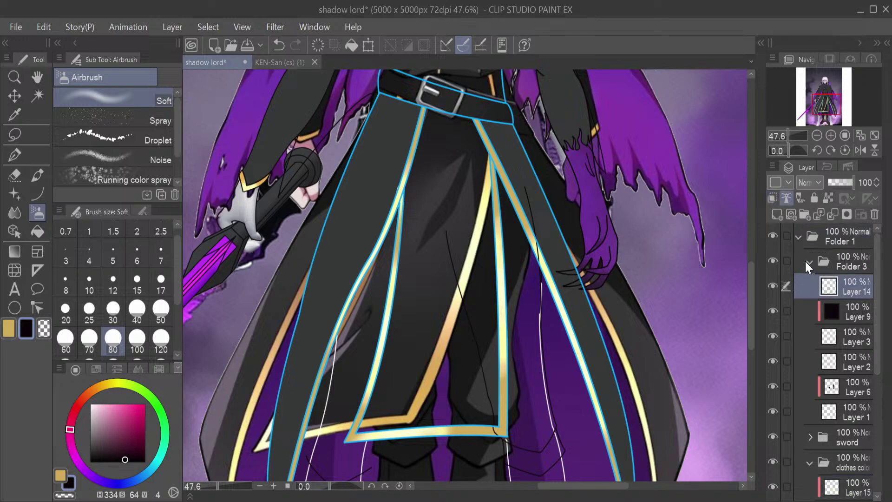
pyautogui.click(772, 260)
pyautogui.click(830, 414)
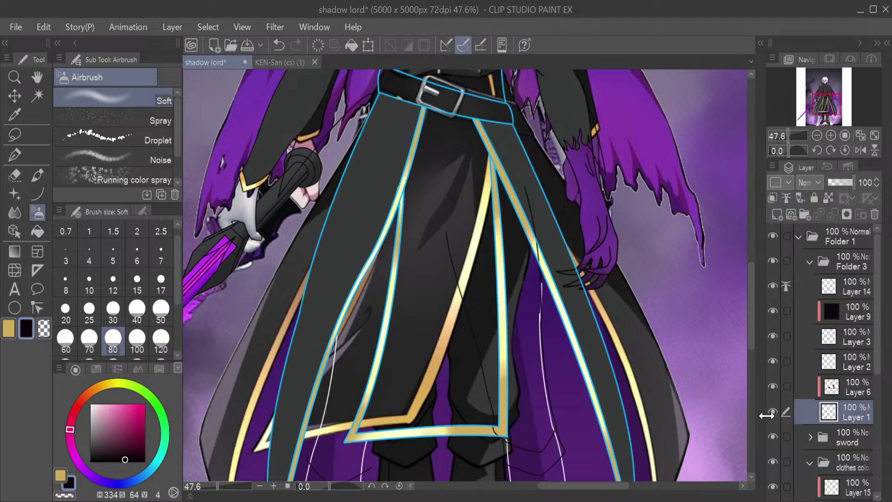
pyautogui.click(828, 365)
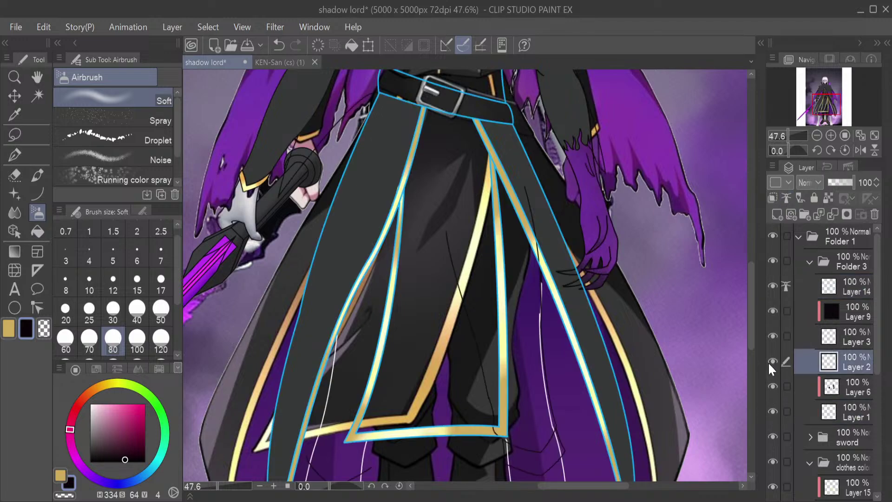
pyautogui.click(773, 284)
pyautogui.click(774, 284)
# Move Layer 14 with the coat outline directly beneath the clipped black Layer 9, merge it into Layer 3, and check the merged layer's visibility
pyautogui.moveTo(842, 288); pyautogui.dragTo(841, 417)
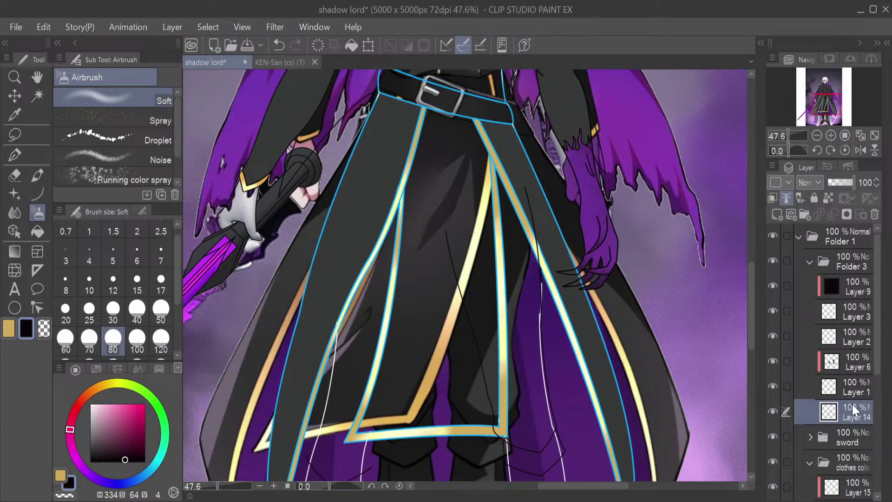
pyautogui.moveTo(852, 404); pyautogui.dragTo(852, 327)
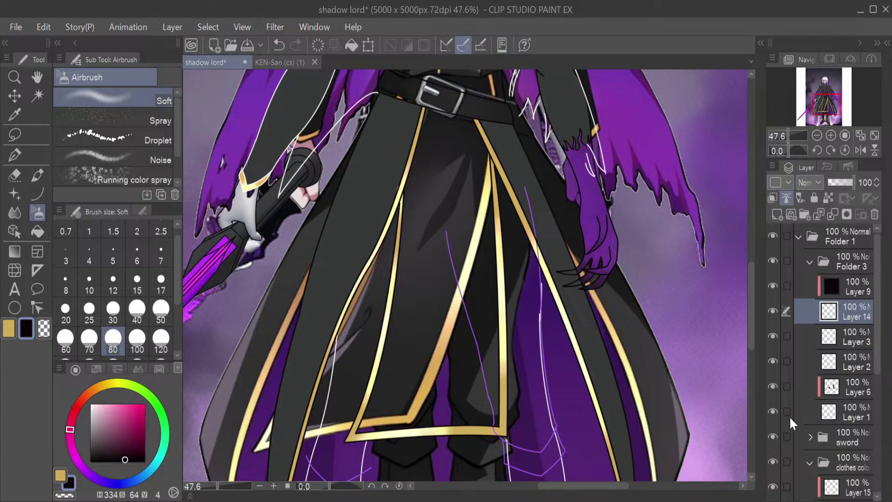
pyautogui.press('Delete')
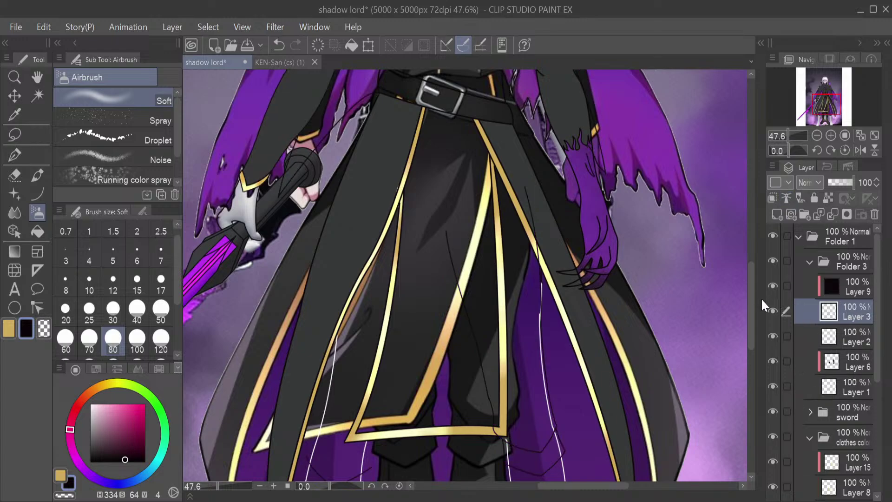
pyautogui.click(772, 310)
pyautogui.click(774, 310)
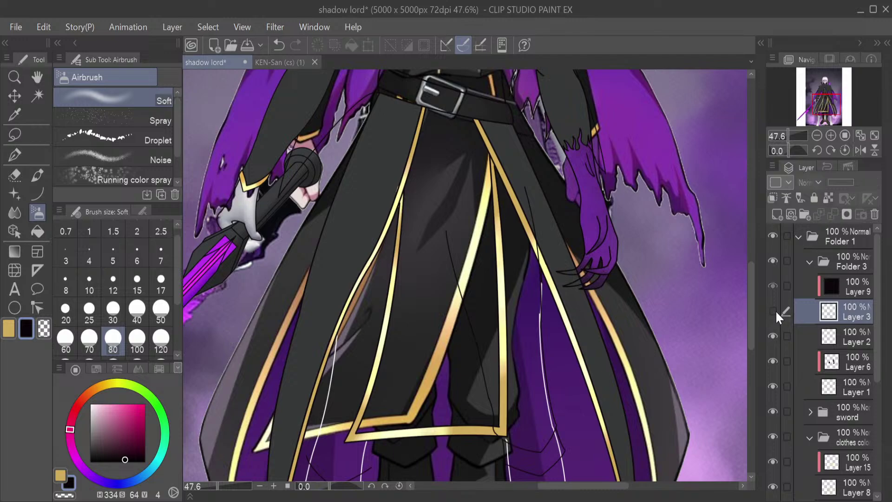
pyautogui.click(776, 311)
pyautogui.click(774, 310)
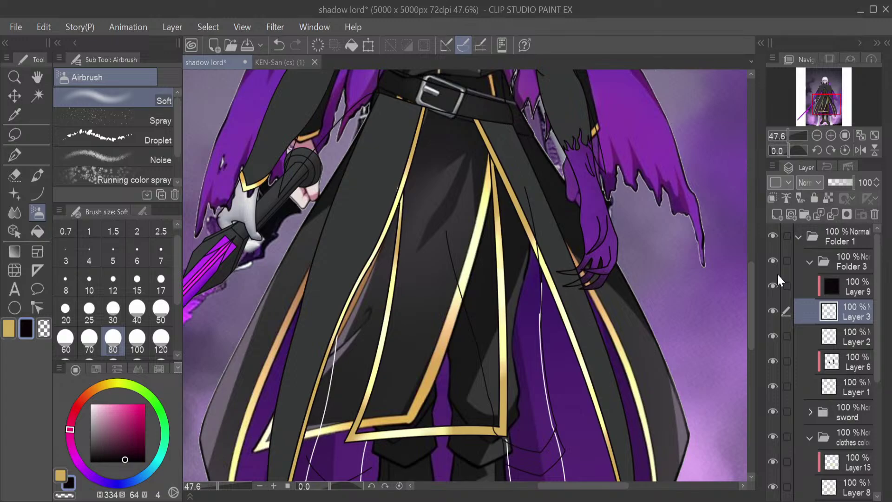
# Hide the clothed reference in Folder 2, the dated body reference layer and the adventurer background
pyautogui.scroll(-5, 553, 382)
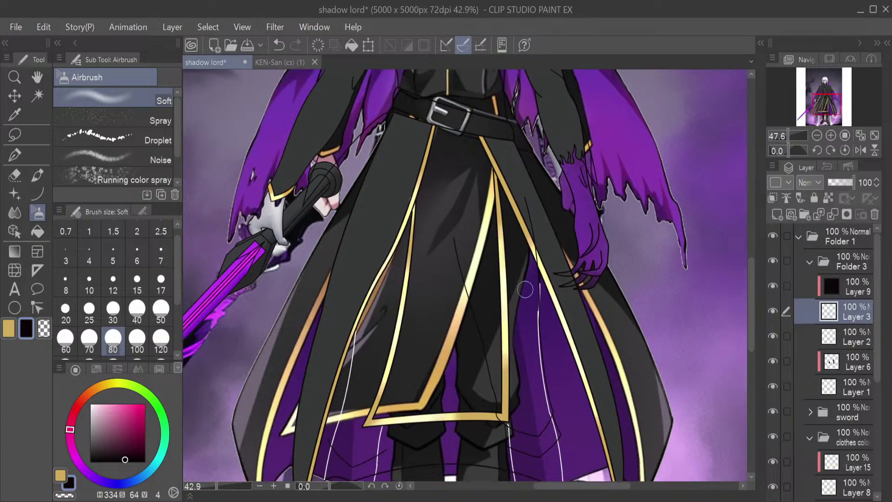
pyautogui.scroll(3, 553, 382)
pyautogui.scroll(2, 473, 301)
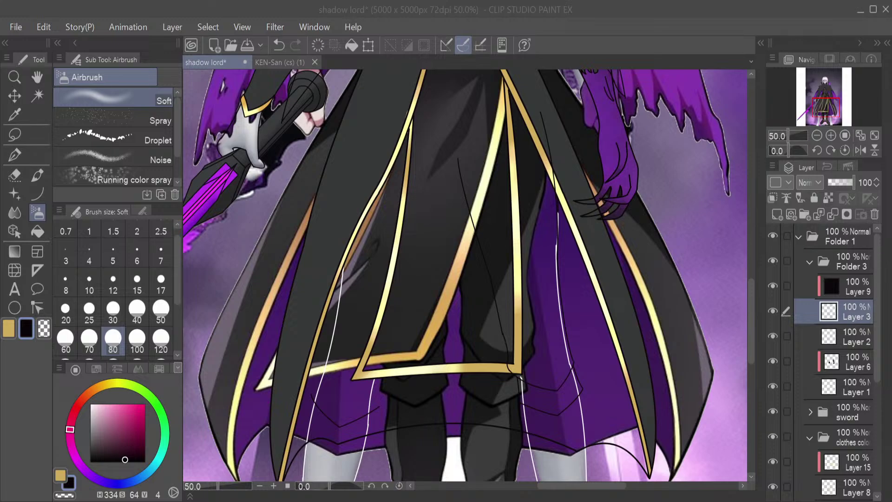
pyautogui.scroll(-5, 832, 434)
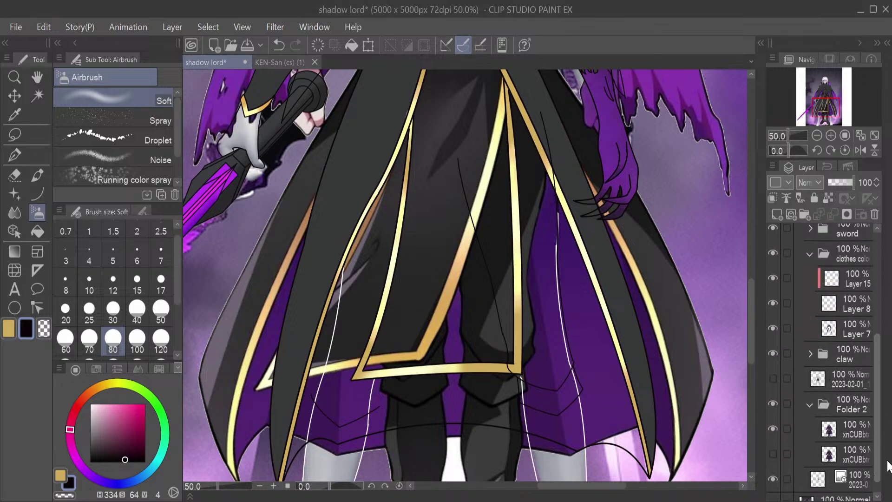
pyautogui.scroll(3, 798, 416)
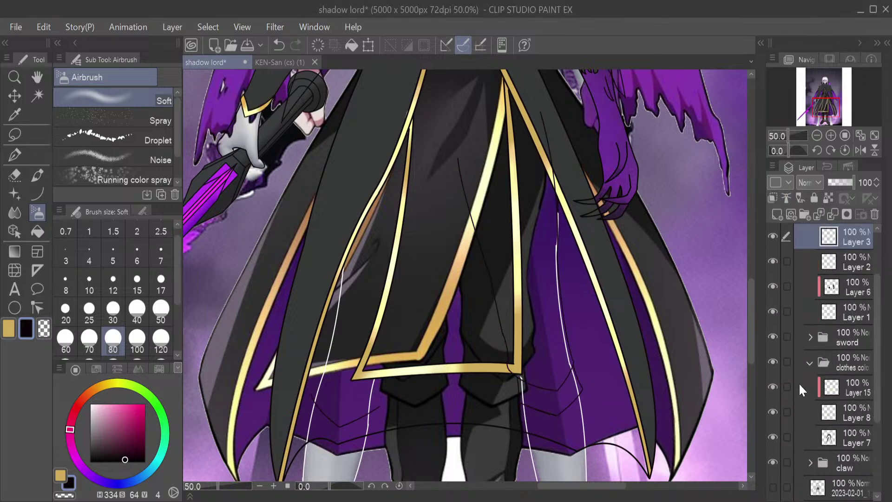
pyautogui.scroll(-4, 837, 419)
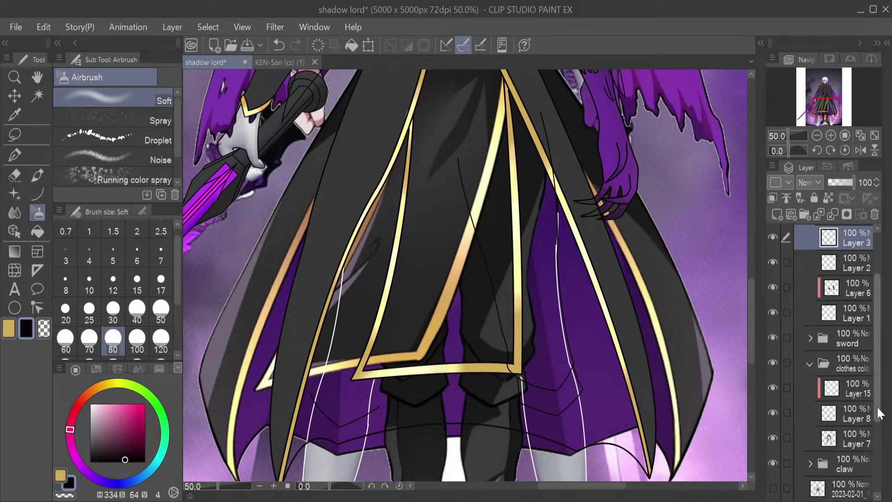
pyautogui.click(773, 413)
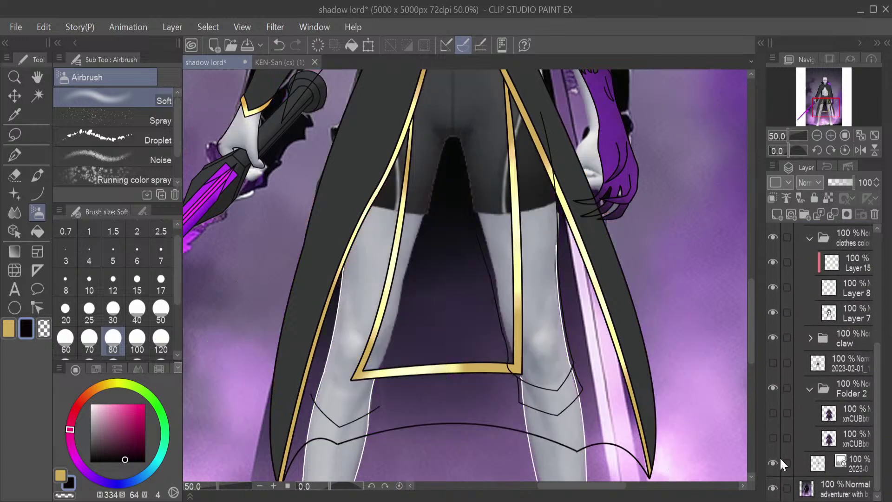
pyautogui.click(773, 489)
# Examine the isolated line art and colouring of the cape, sword, claw arm, belt and coat panels against the transparent canvas
pyautogui.scroll(-4, 651, 304)
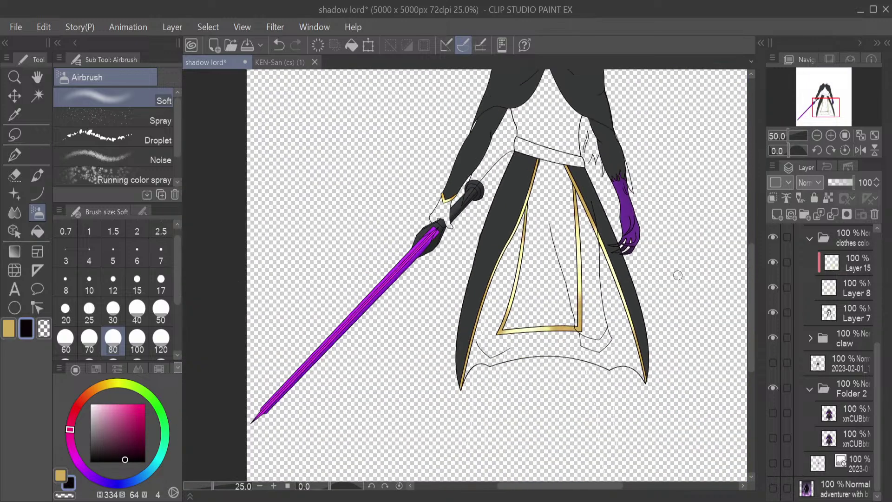
pyautogui.scroll(2, 661, 228)
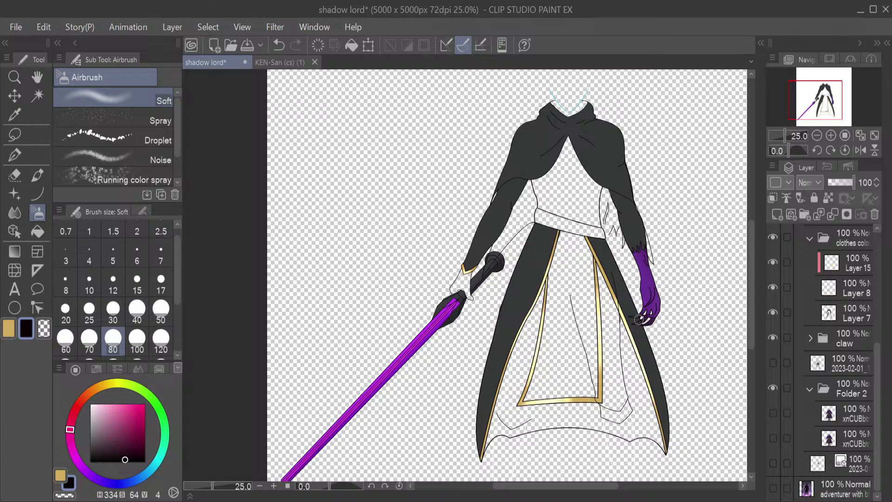
pyautogui.scroll(1, 542, 327)
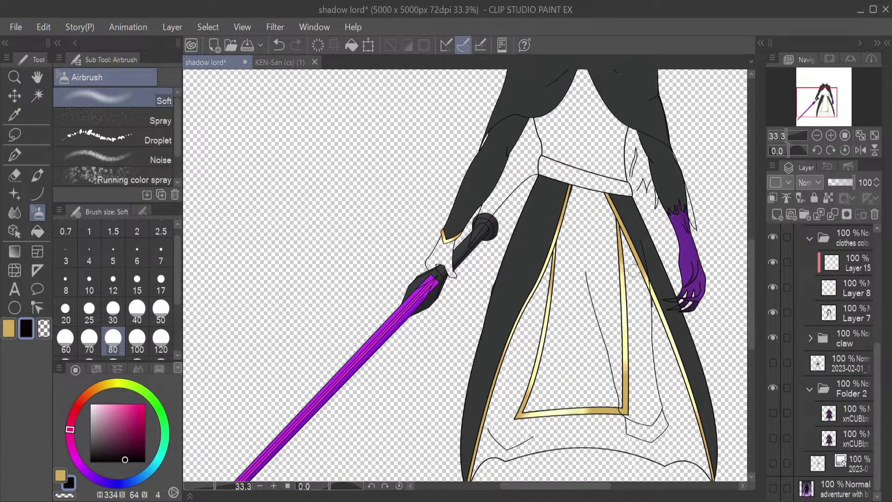
pyautogui.scroll(-2, 516, 425)
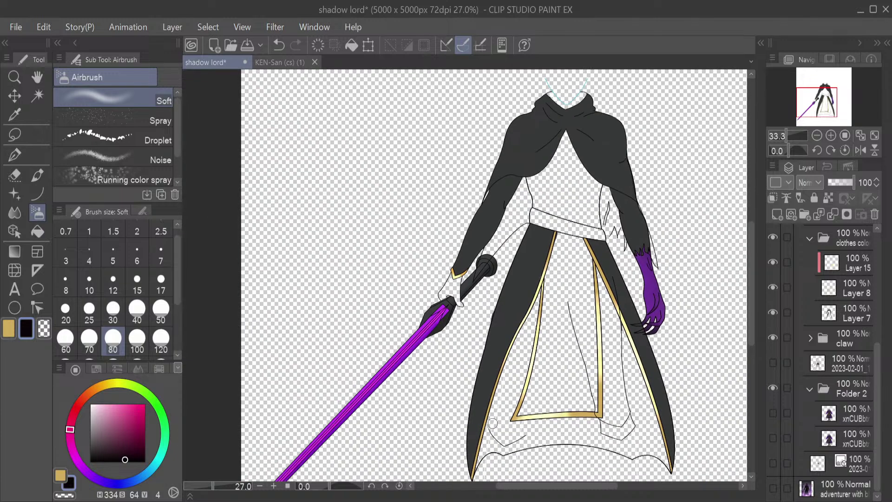
pyautogui.scroll(3, 516, 436)
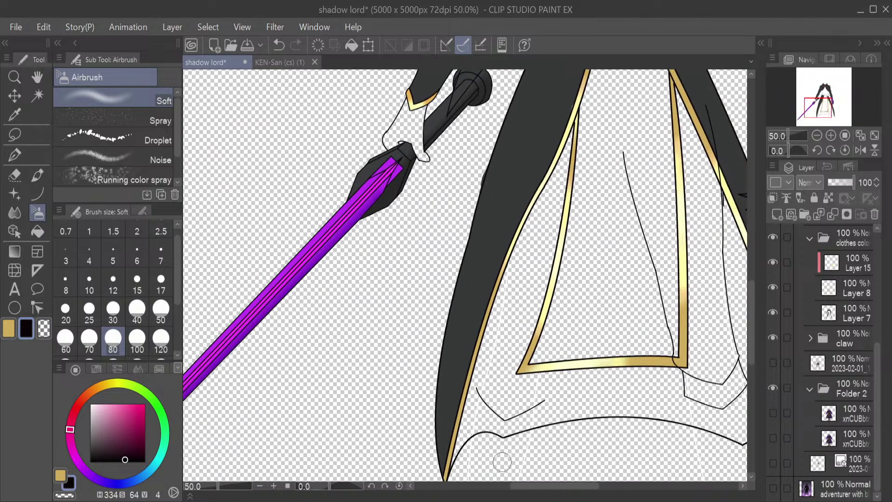
pyautogui.scroll(1, 646, 211)
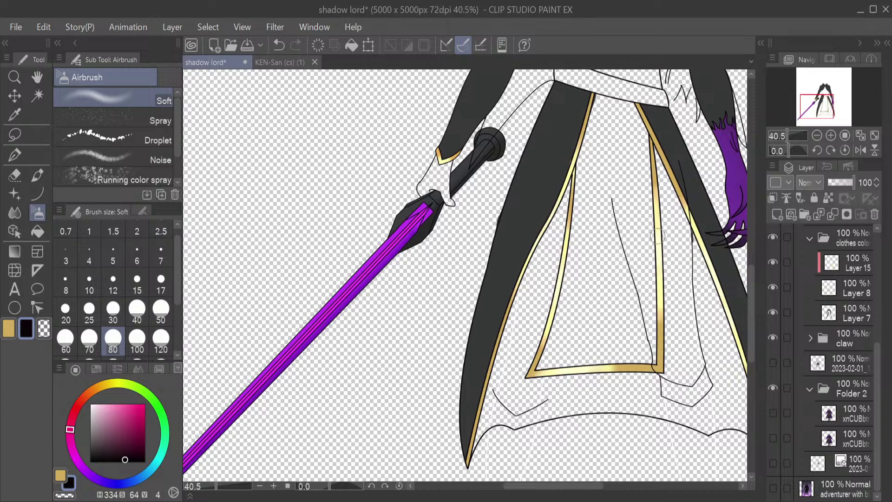
pyautogui.scroll(1, 646, 210)
pyautogui.scroll(-7, 645, 211)
pyautogui.scroll(7, 647, 142)
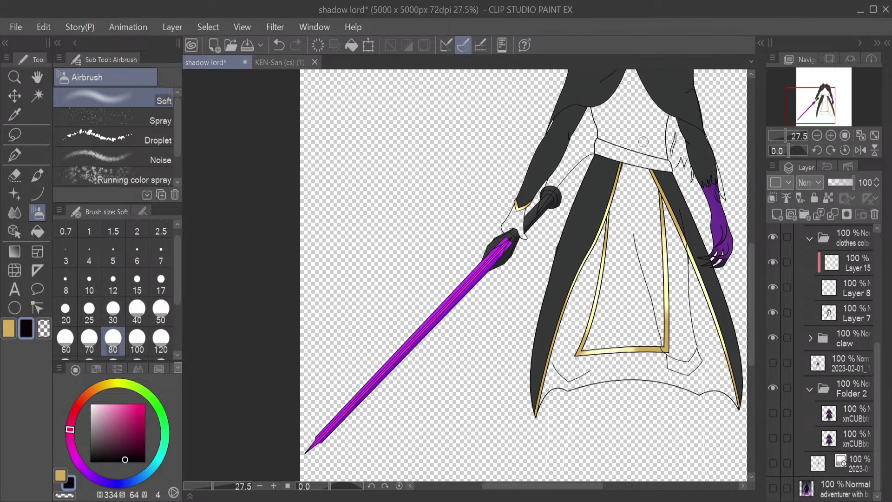
pyautogui.scroll(2, 647, 143)
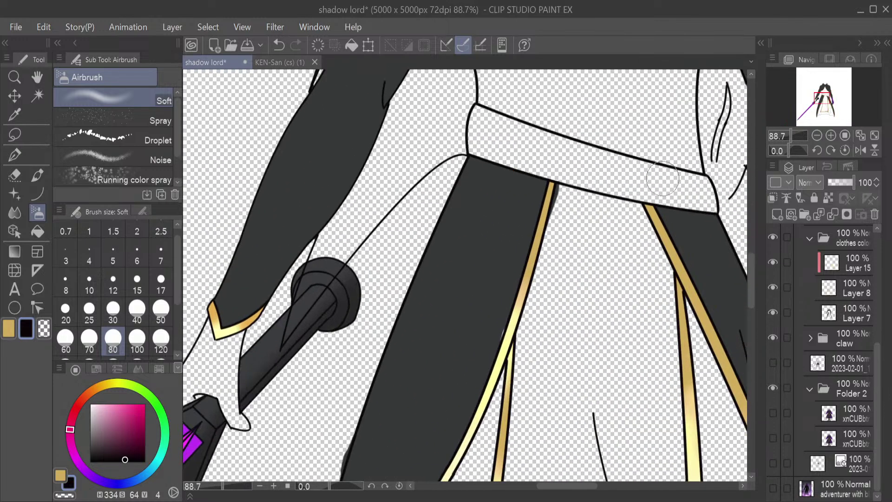
pyautogui.scroll(-3, 662, 179)
pyautogui.scroll(-3, 662, 179)
pyautogui.scroll(5, 659, 102)
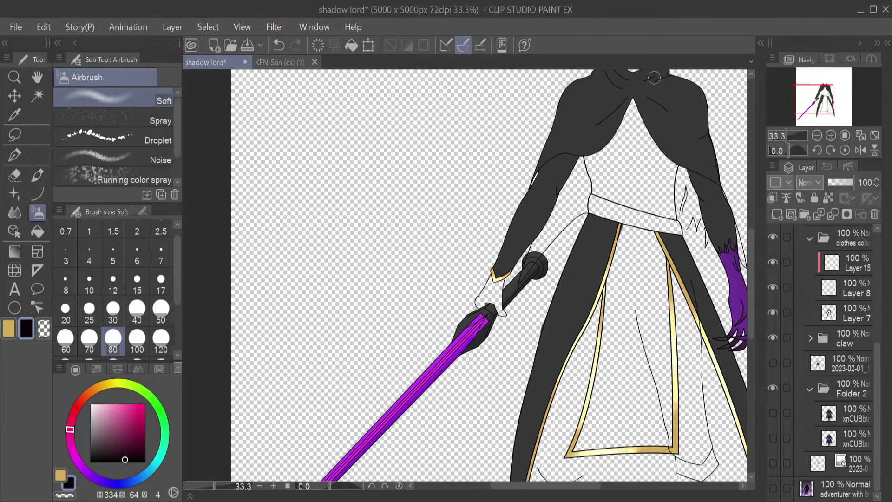
pyautogui.scroll(2, 659, 102)
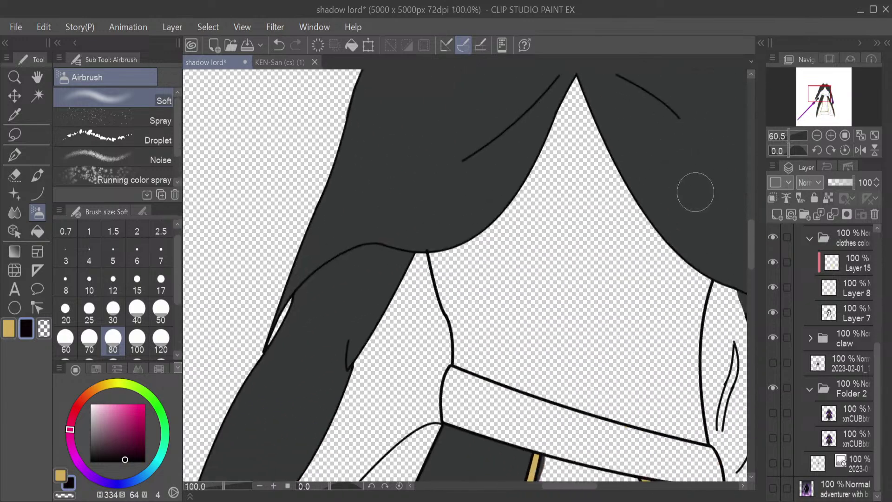
# Show the background, the dated body reference and the clothed reference again, and inspect the torso and belt area
pyautogui.click(773, 488)
pyautogui.click(773, 463)
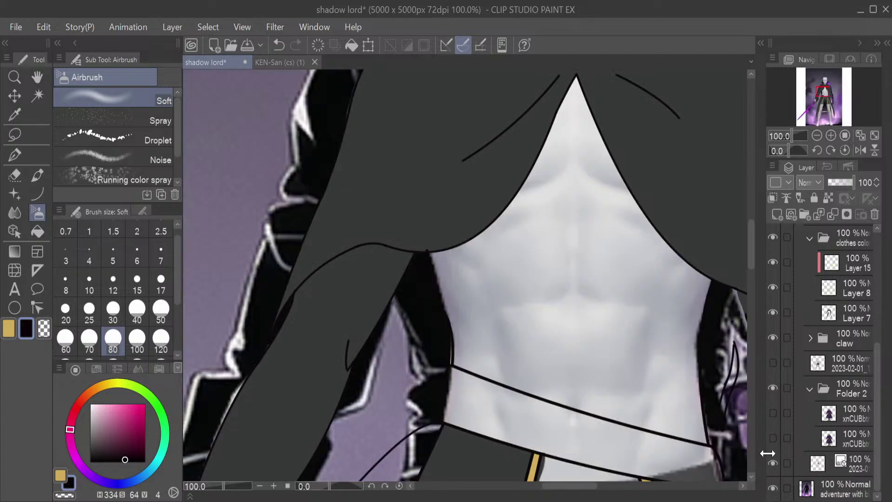
pyautogui.click(773, 414)
pyautogui.scroll(-1, 557, 409)
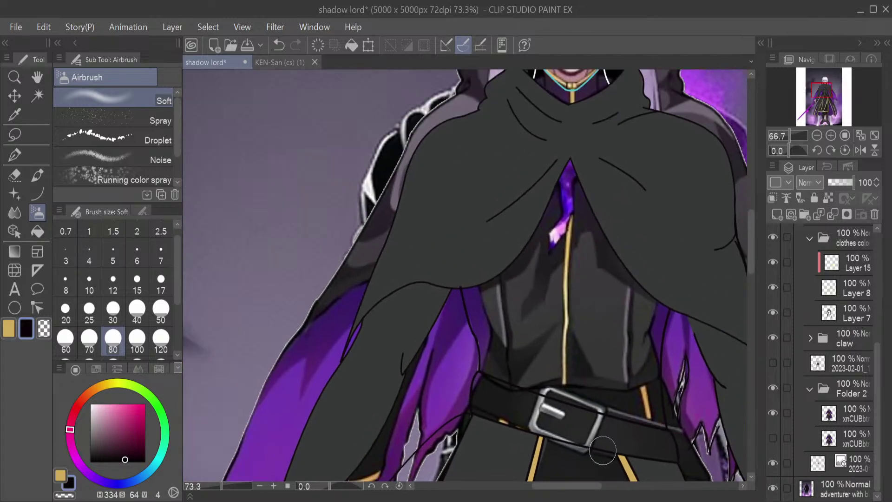
pyautogui.scroll(2, 611, 458)
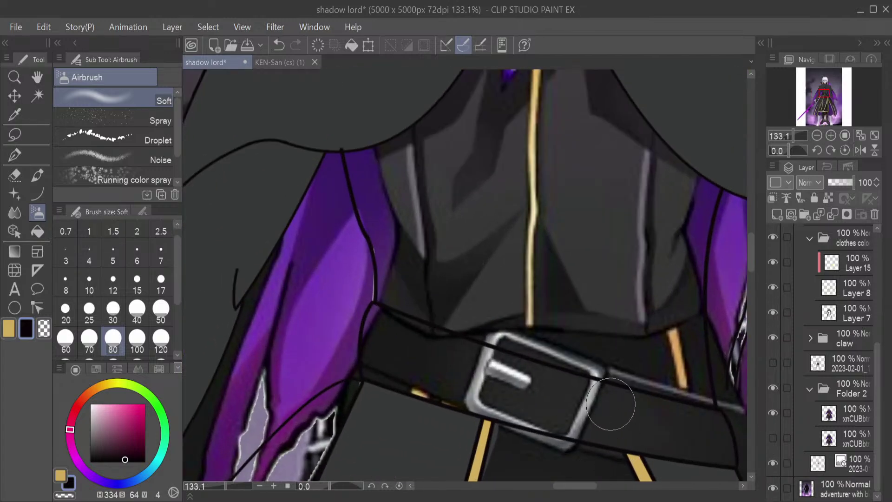
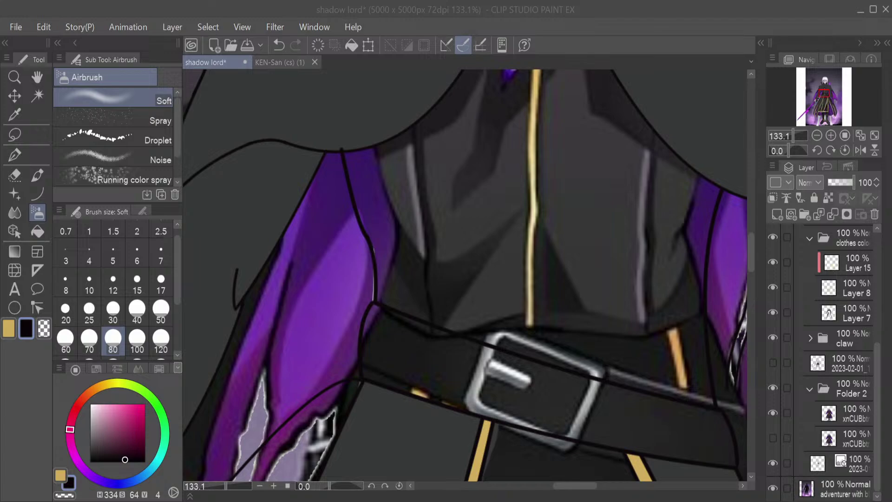
# Save the shadow lord drawing, then close it and the KEN-San document
pyautogui.moveTo(751, 251)
pyautogui.mouseDown()
pyautogui.moveTo(786, 333)
pyautogui.moveTo(801, 344)
pyautogui.moveTo(773, 309)
pyautogui.moveTo(750, 325)
pyautogui.moveTo(754, 253)
pyautogui.mouseUp()
pyautogui.moveTo(801, 135); pyautogui.dragTo(782, 141)
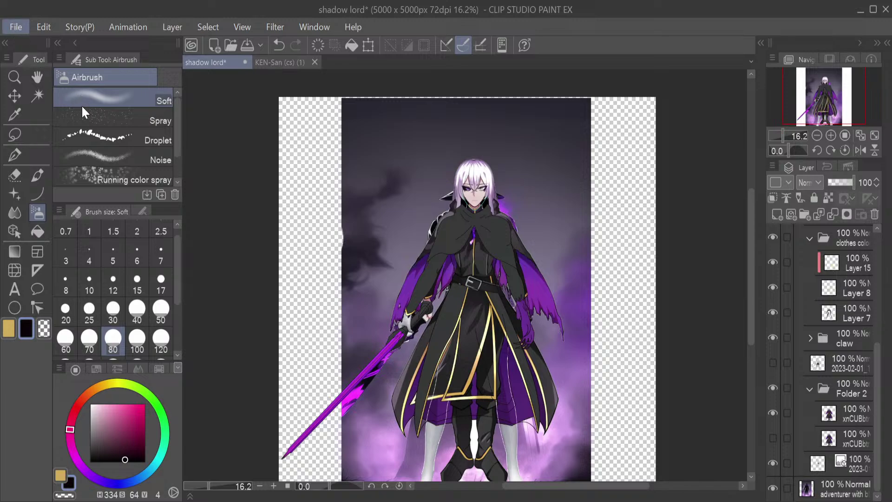
pyautogui.hotkey('ctrl', 's')
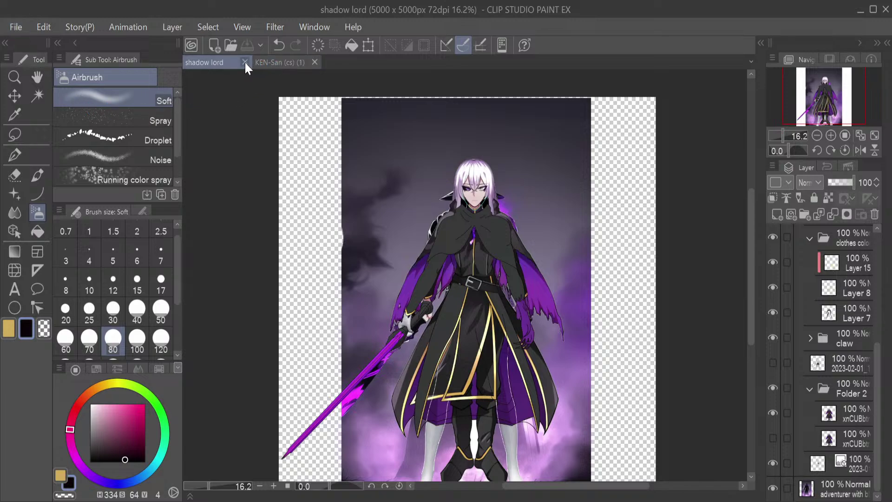
pyautogui.click(245, 62)
pyautogui.click(245, 62)
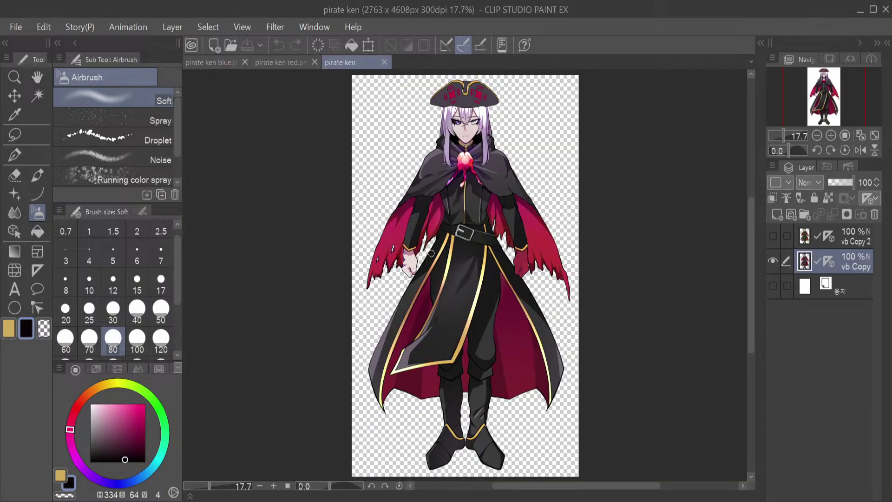
# Examine the full figure of the pirate ken drawing against its transparent canvas
pyautogui.scroll(-3, 422, 208)
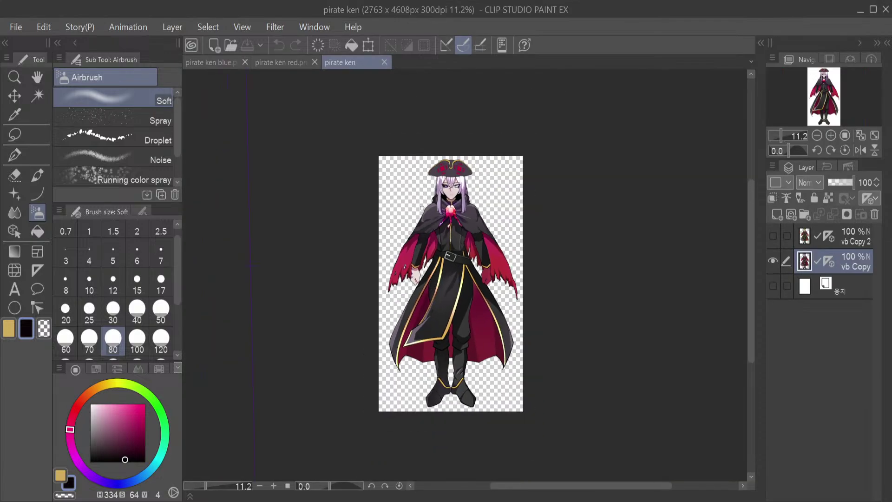
pyautogui.scroll(3, 395, 158)
pyautogui.scroll(-4, 549, 334)
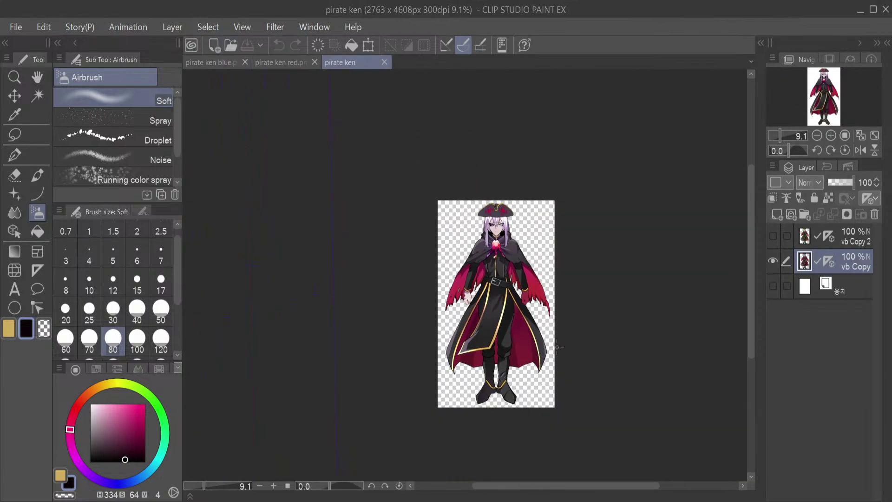
pyautogui.scroll(3, 549, 334)
pyautogui.scroll(1, 549, 334)
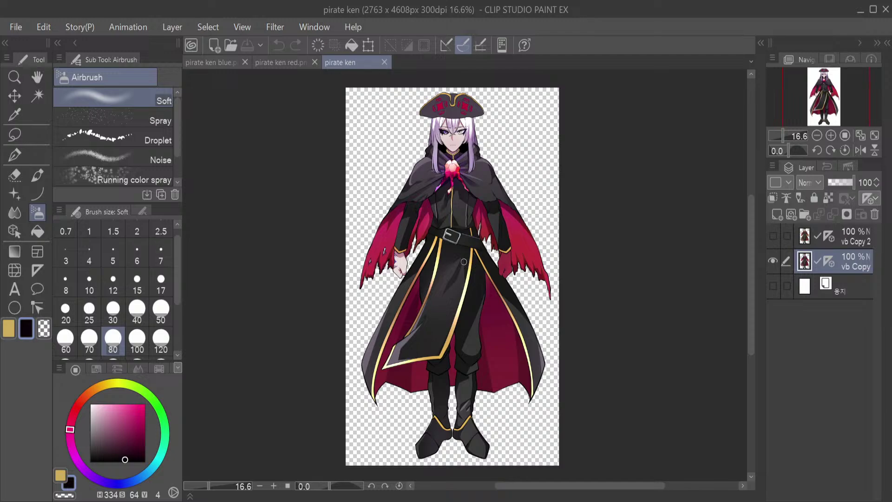
# Compare the pirate ken red, pirate ken blue and pirate ken versions of the costume, ending on the blue one
pyautogui.click(285, 63)
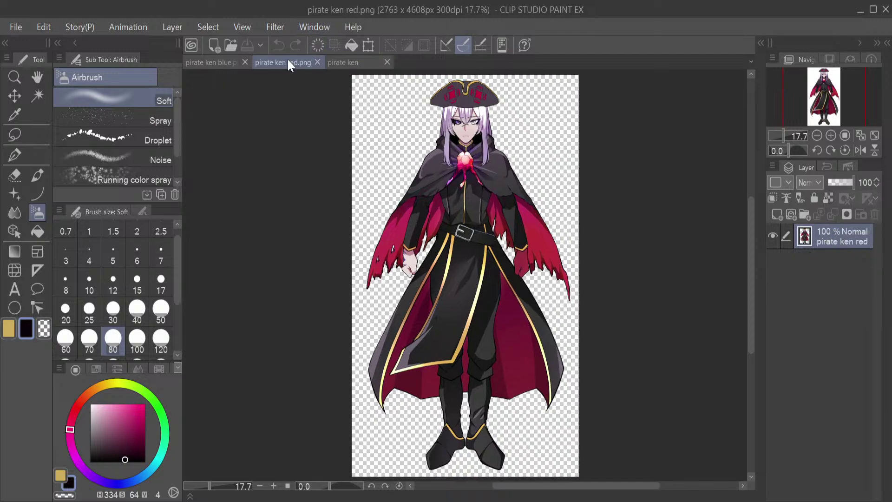
pyautogui.click(218, 63)
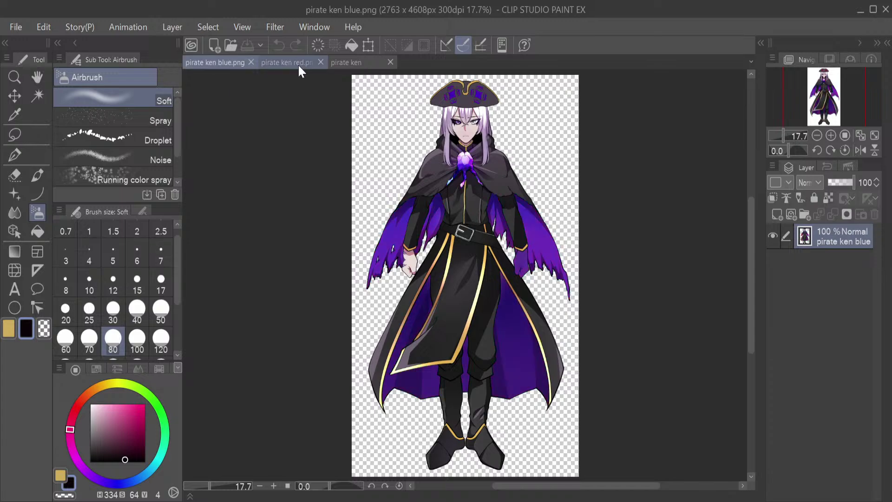
pyautogui.click(297, 63)
pyautogui.click(345, 62)
pyautogui.click(290, 62)
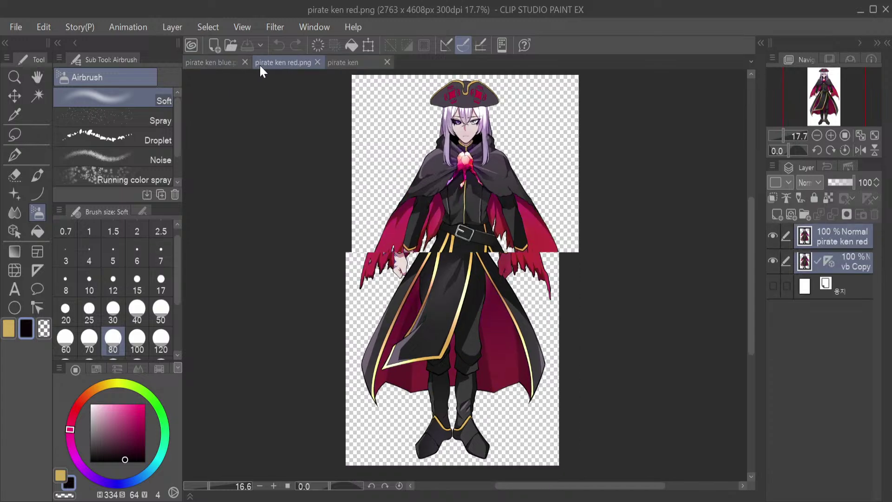
pyautogui.click(222, 62)
pyautogui.click(352, 63)
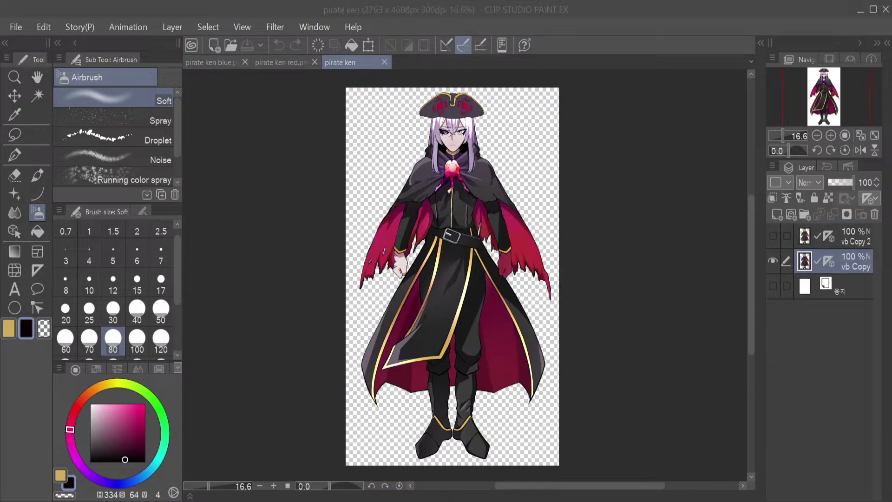
pyautogui.click(269, 66)
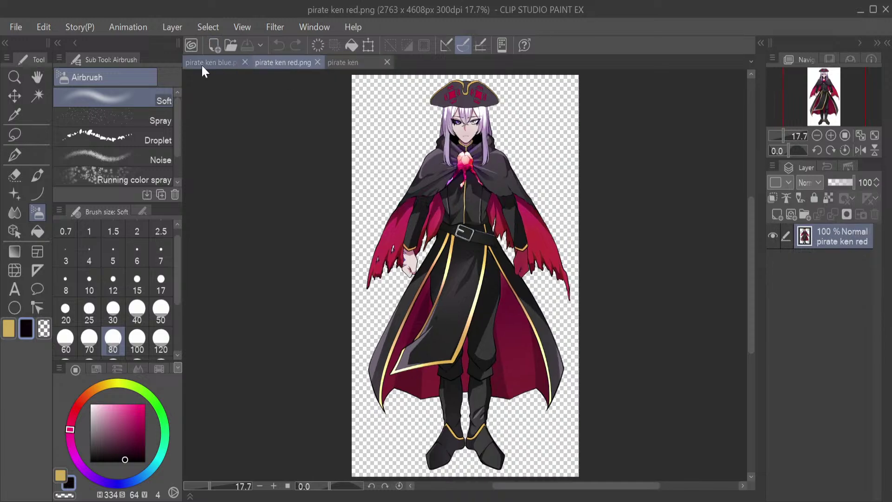
pyautogui.click(202, 63)
pyautogui.click(263, 62)
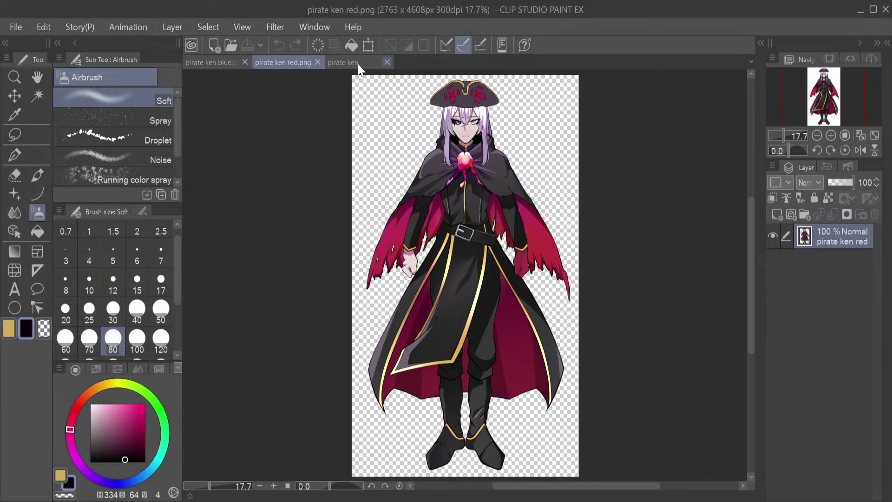
pyautogui.click(209, 63)
# Inspect the blue pirate version's coat, hat, face, chest gem and cape close up and at full figure
pyautogui.scroll(1, 460, 233)
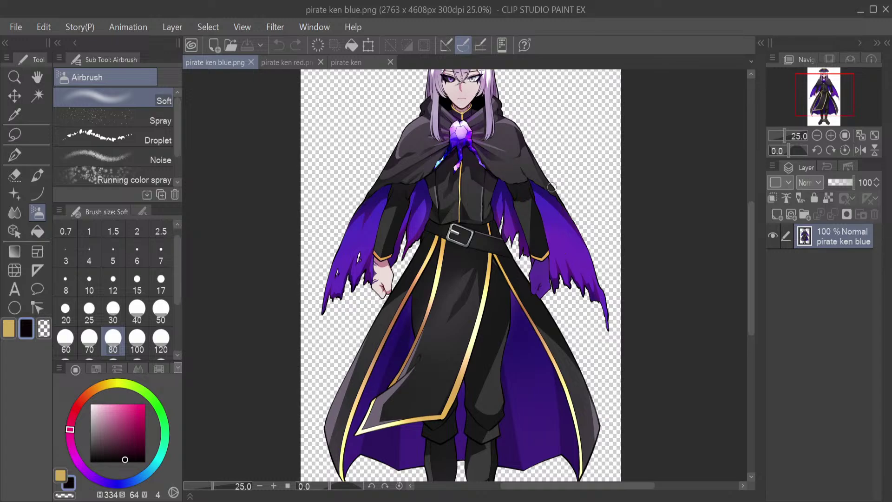
pyautogui.scroll(2, 552, 187)
pyautogui.scroll(-5, 534, 149)
pyautogui.scroll(3, 518, 111)
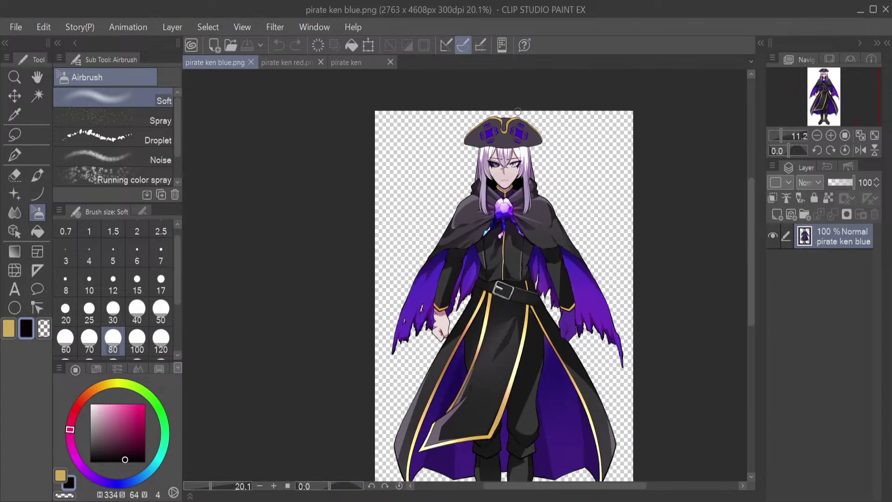
pyautogui.scroll(5, 517, 111)
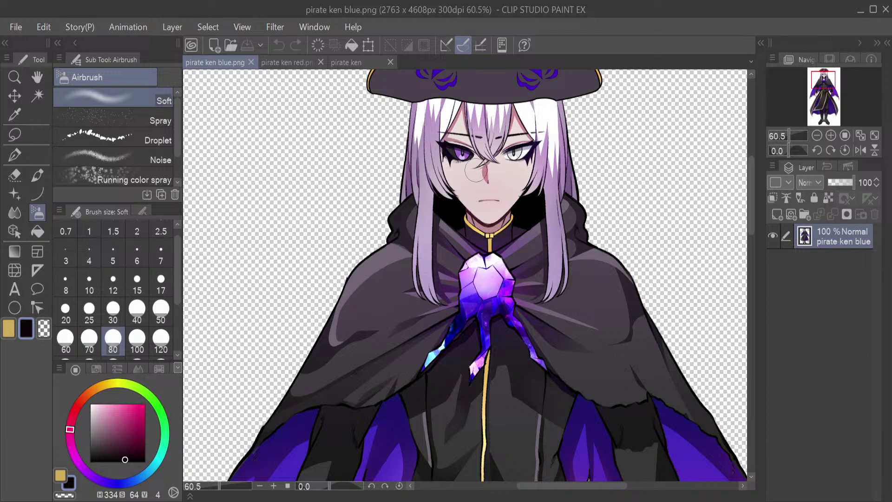
pyautogui.scroll(-3, 502, 209)
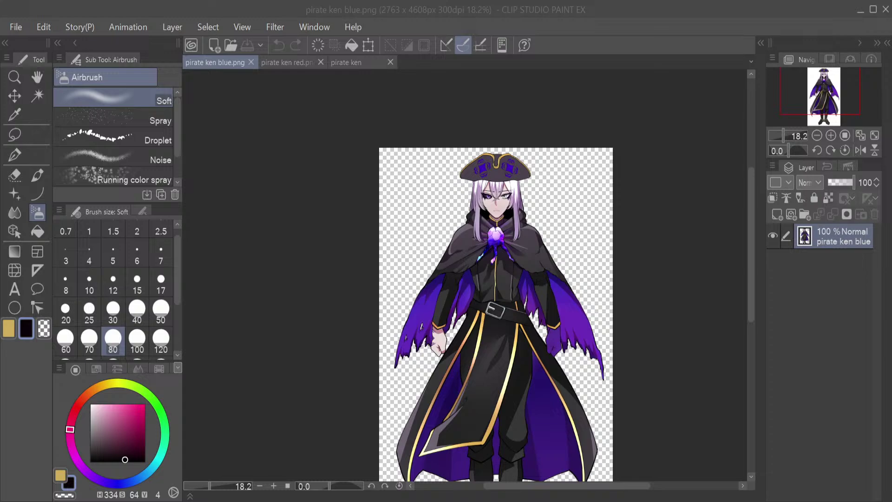
# Examine ken pink.png, checking the face, chest gem, cloak and green-trimmed coat up close and as a whole
pyautogui.scroll(1, 623, 148)
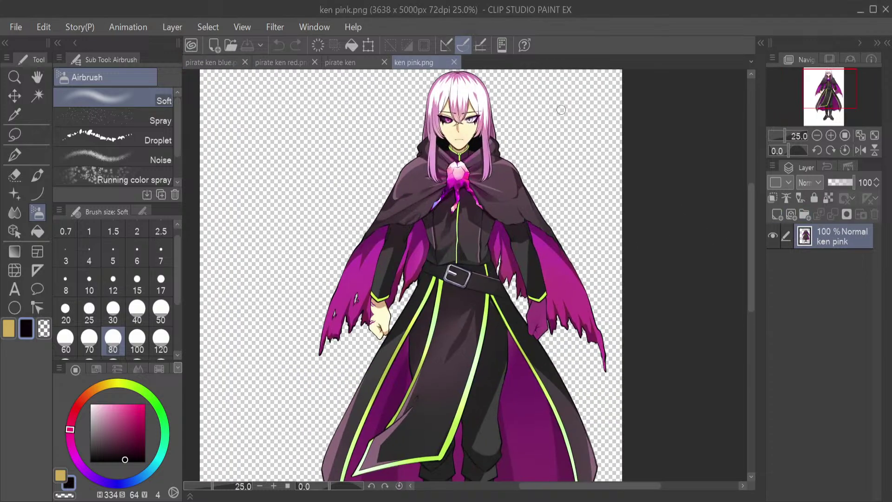
pyautogui.scroll(4, 397, 109)
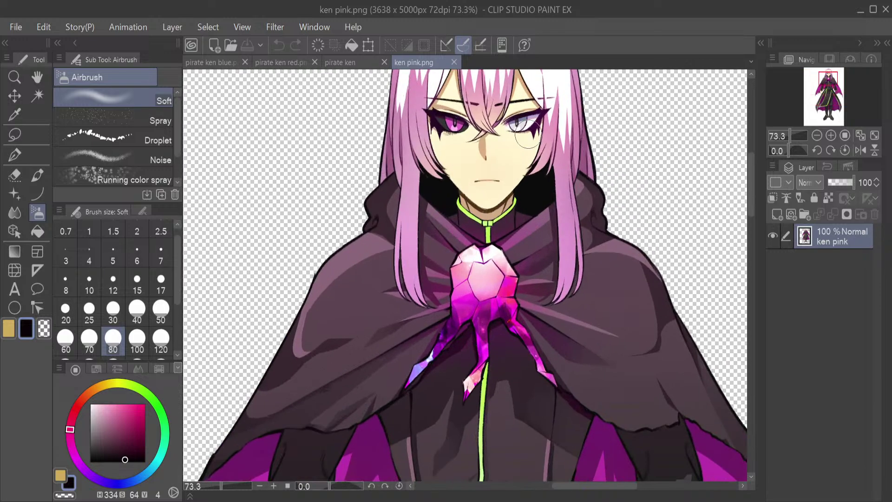
pyautogui.scroll(-2, 512, 140)
pyautogui.scroll(2, 502, 145)
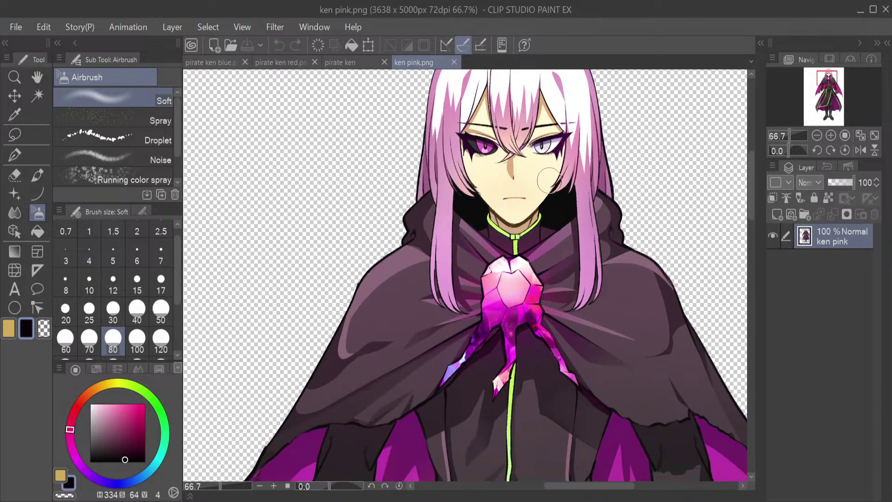
pyautogui.scroll(-6, 669, 175)
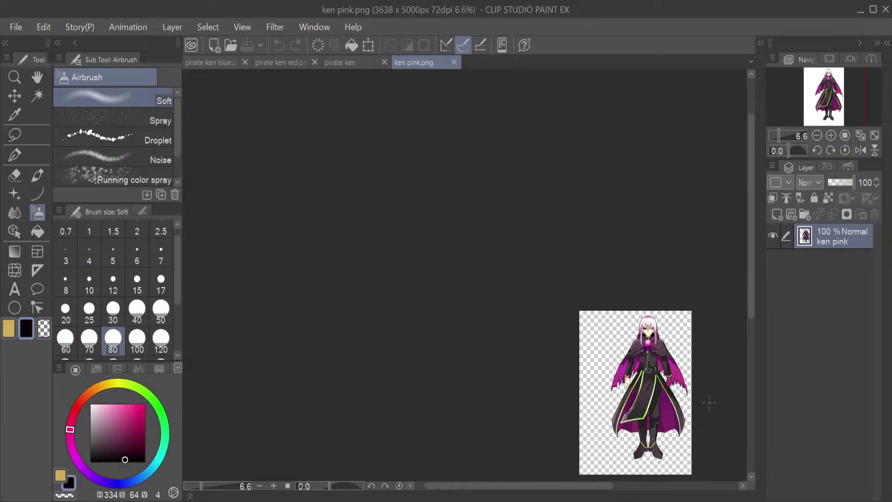
pyautogui.scroll(6, 697, 432)
pyautogui.hscroll(-3, 649, 477)
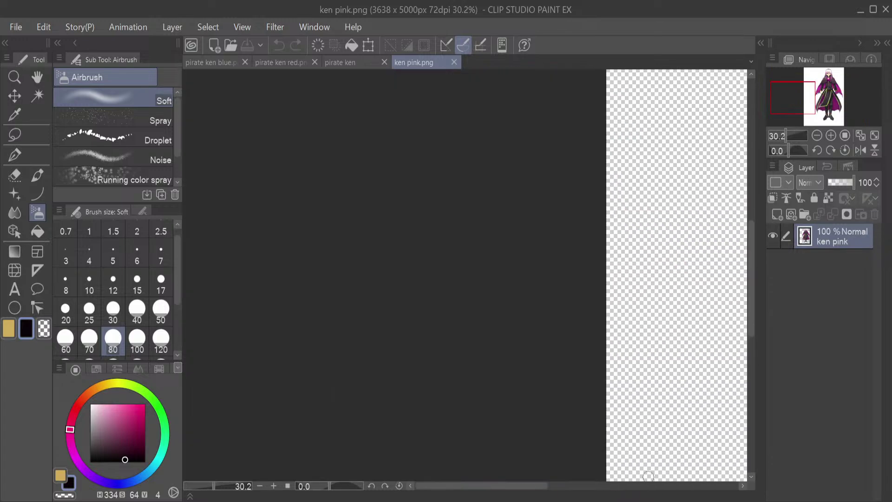
pyautogui.hscroll(3, 651, 418)
pyautogui.scroll(-3, 669, 358)
pyautogui.scroll(2, 697, 360)
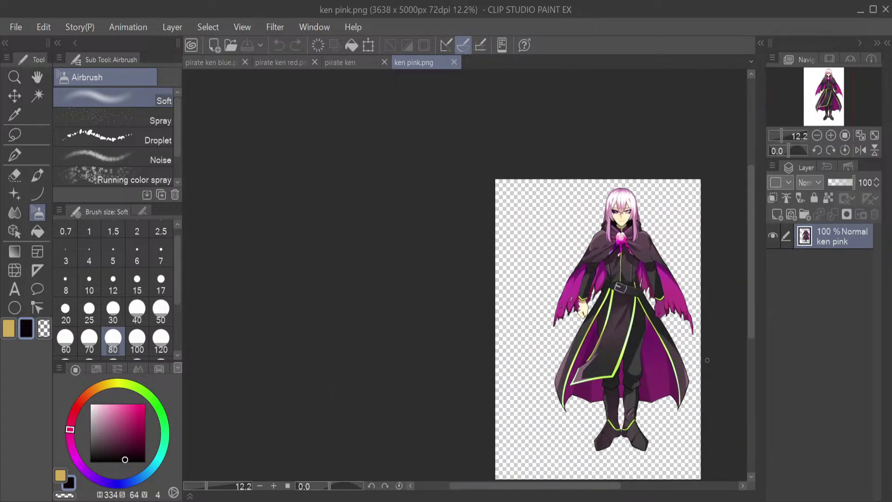
pyautogui.scroll(2, 707, 360)
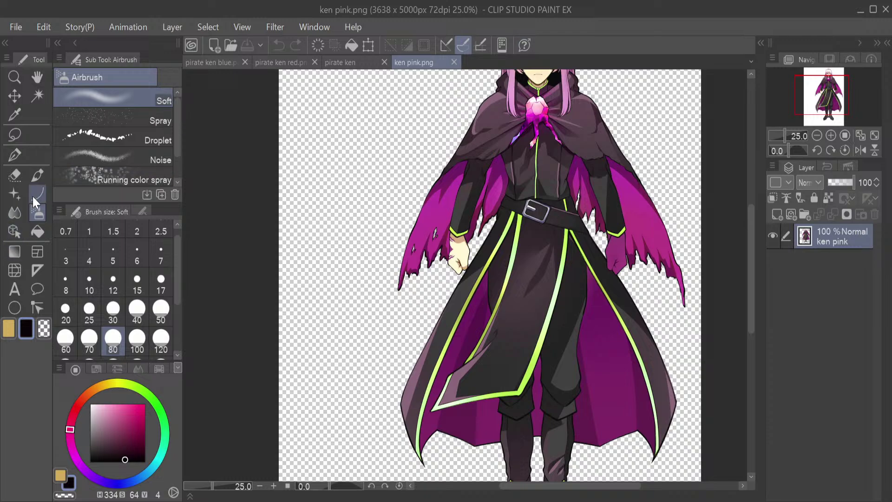
# Lasso a rough area around one sleeve, then auto-select the cloak shadow and parts of the opposite cape lining
pyautogui.click(14, 134)
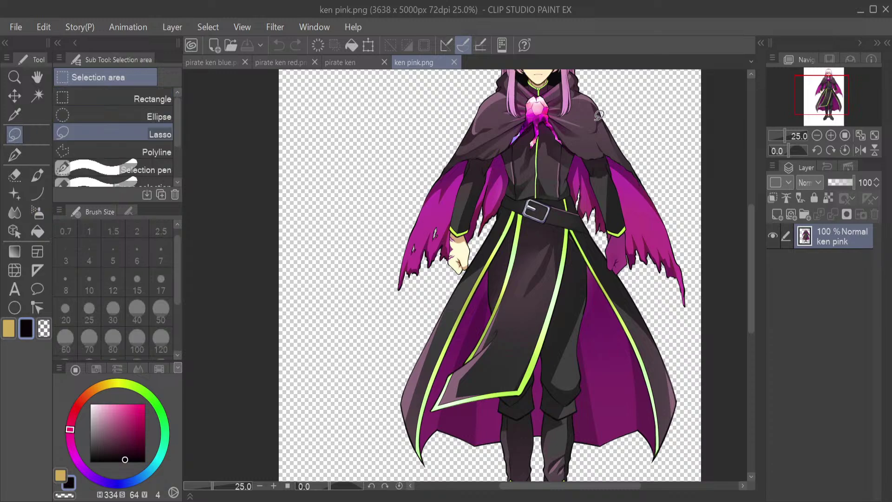
pyautogui.moveTo(669, 172)
pyautogui.mouseDown()
pyautogui.moveTo(573, 176)
pyautogui.moveTo(581, 190)
pyautogui.mouseUp()
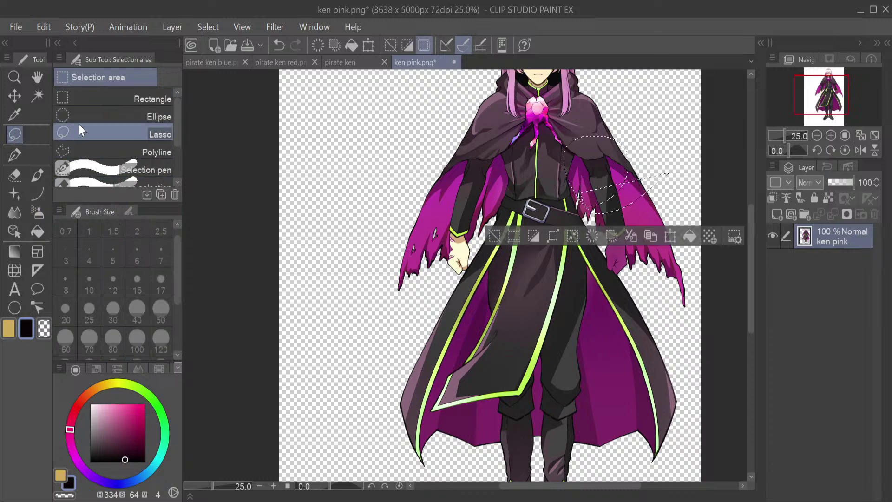
pyautogui.click(38, 96)
pyautogui.click(499, 142)
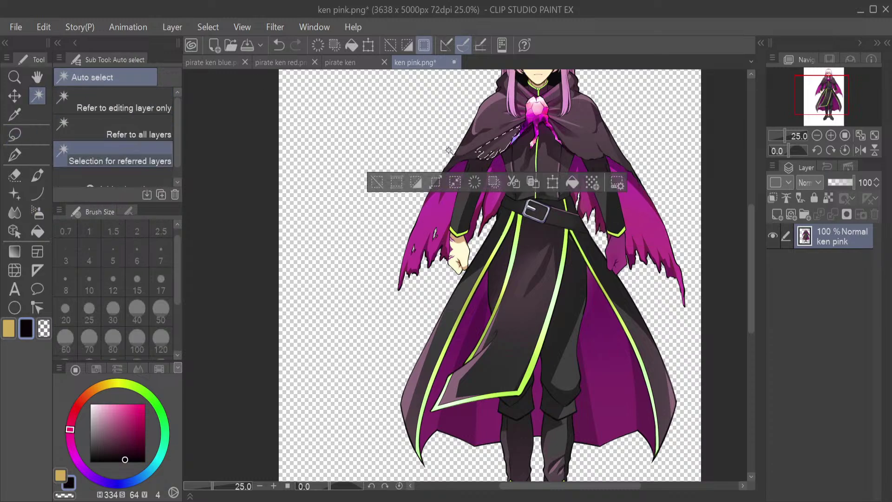
pyautogui.click(445, 222)
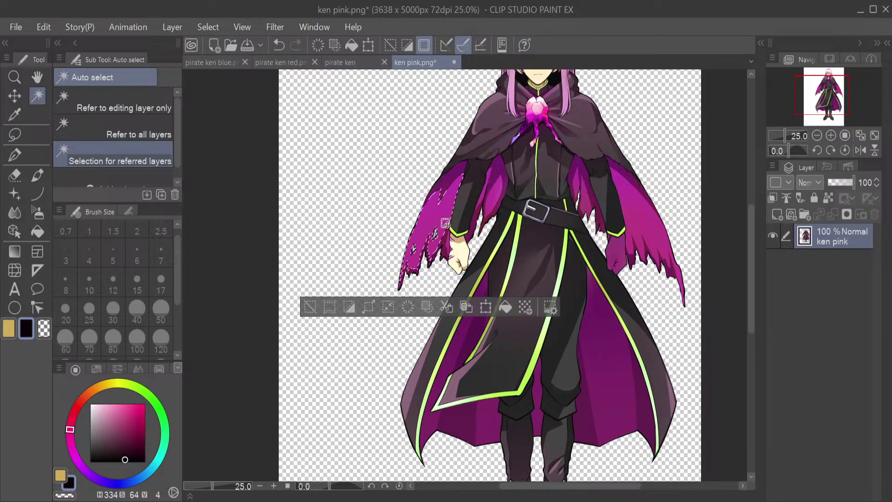
pyautogui.click(445, 242)
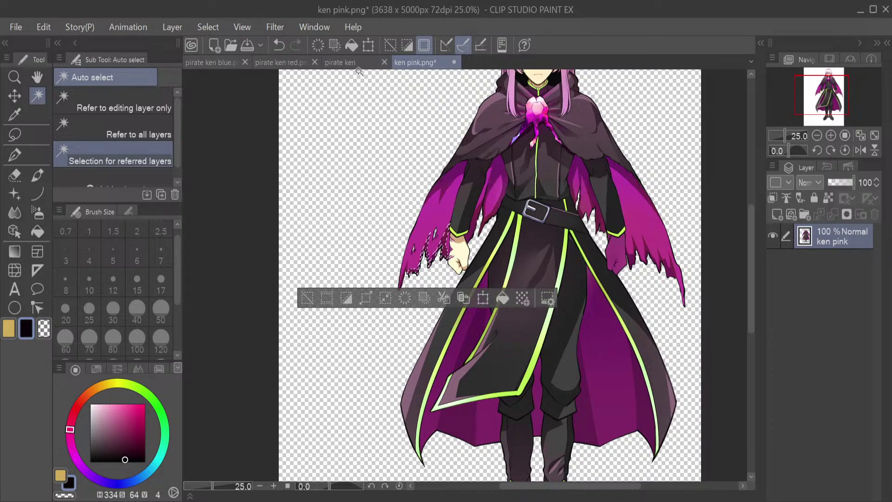
# Auto-select the shaded and lit parts of the inner cape lining between the belt and the purple-handed arm
pyautogui.scroll(4, 693, 237)
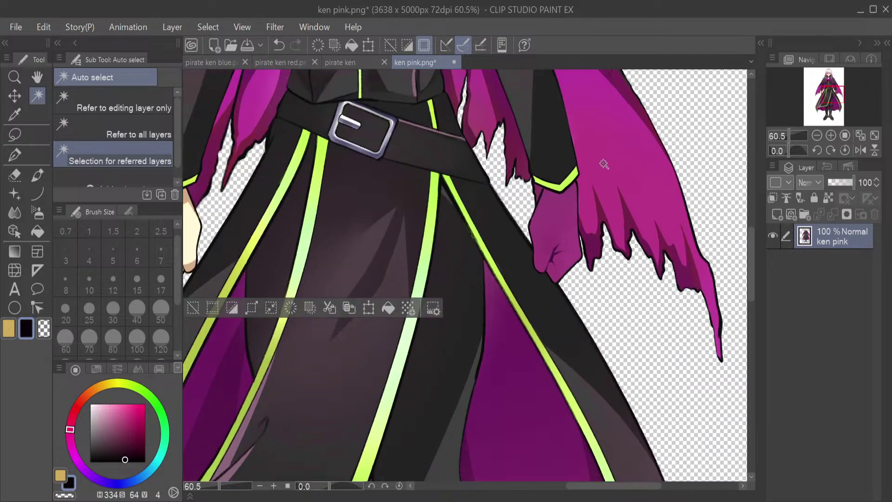
pyautogui.click(512, 129)
pyautogui.click(463, 117)
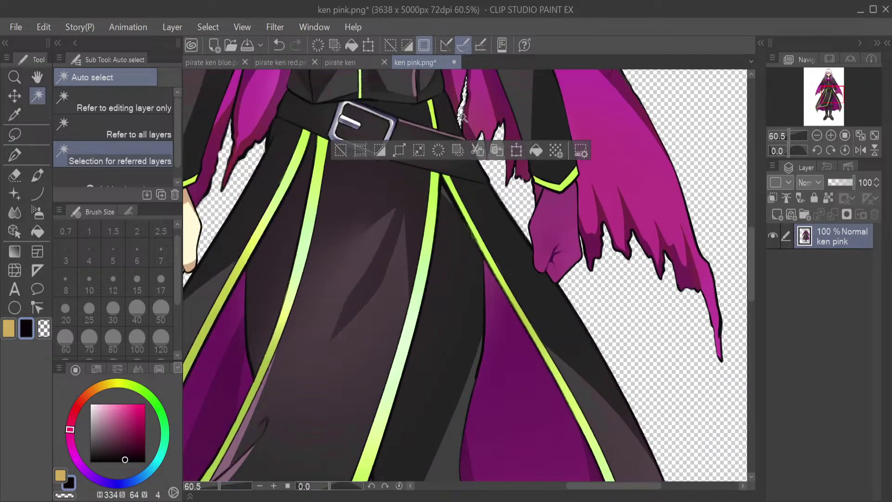
pyautogui.click(479, 108)
pyautogui.scroll(-5, 476, 251)
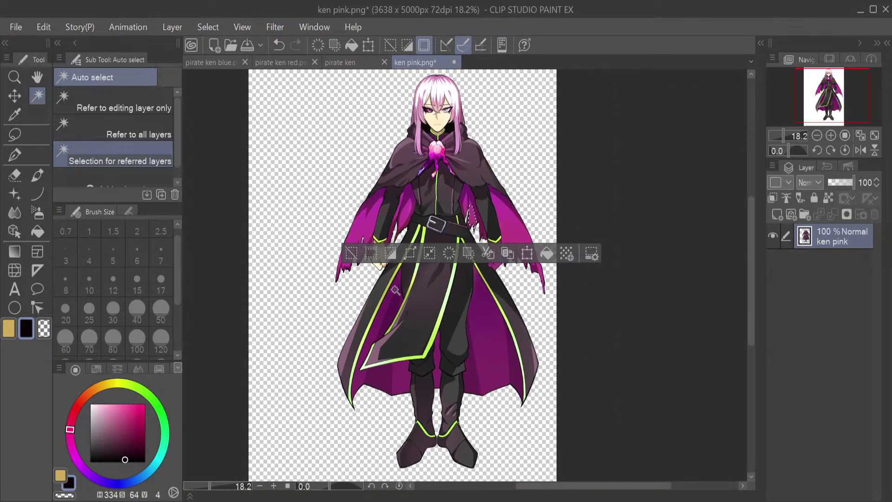
# Auto-select the front coat panel below the belt and inspect its shading and the chest area
pyautogui.click(422, 297)
pyautogui.scroll(6, 422, 297)
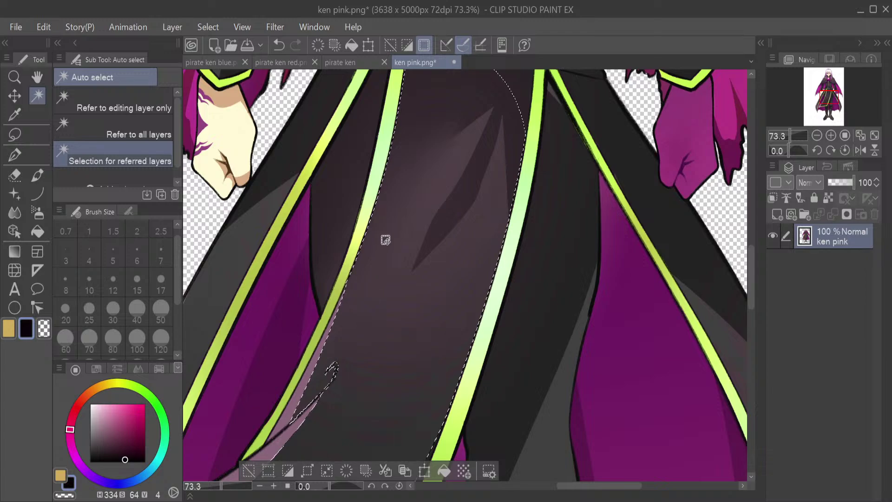
pyautogui.scroll(-4, 479, 284)
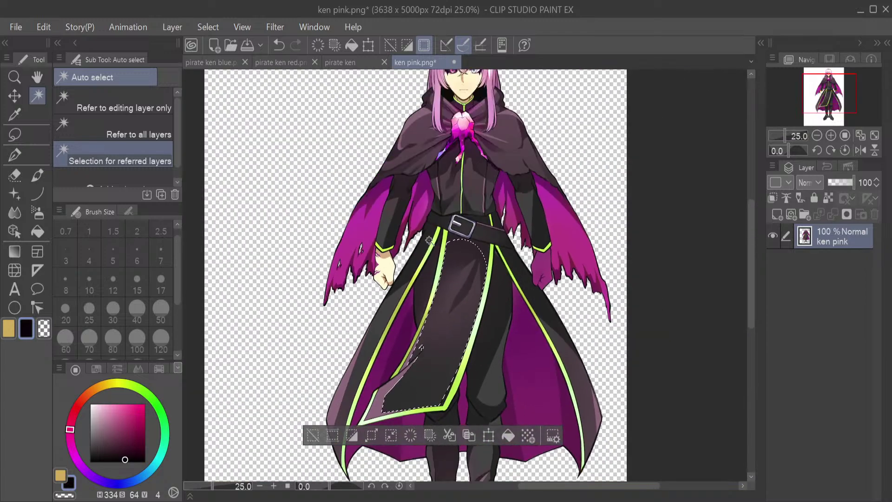
pyautogui.scroll(3, 479, 88)
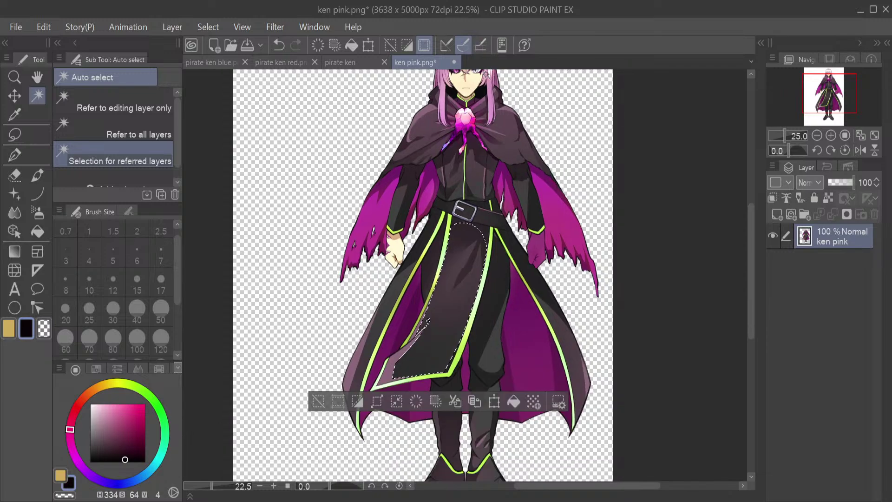
pyautogui.scroll(2, 475, 101)
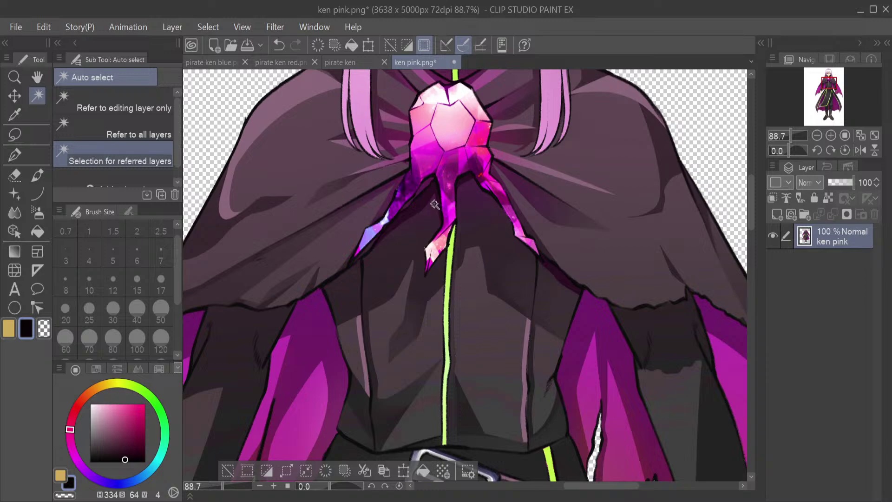
# Inspect the chest gem, face and cloak in ken pink.png, and close the document
pyautogui.scroll(-1, 434, 205)
pyautogui.scroll(2, 460, 141)
pyautogui.scroll(1, 460, 140)
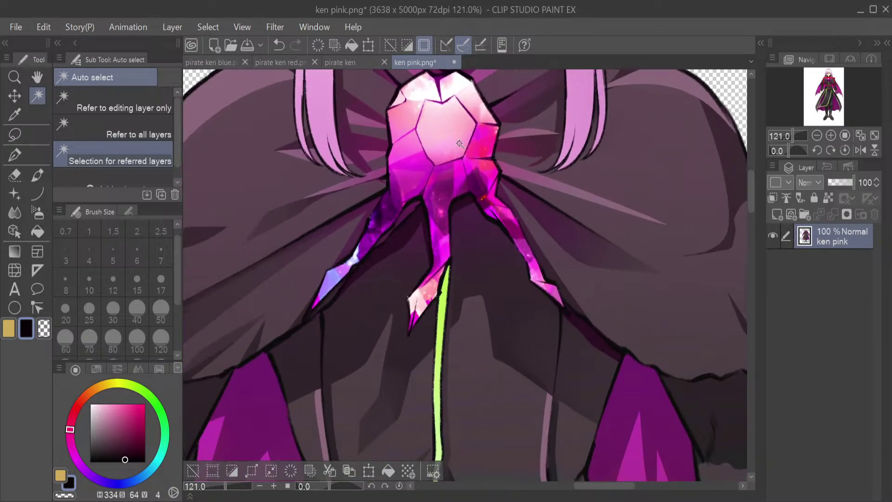
pyautogui.scroll(2, 460, 144)
pyautogui.scroll(-8, 460, 149)
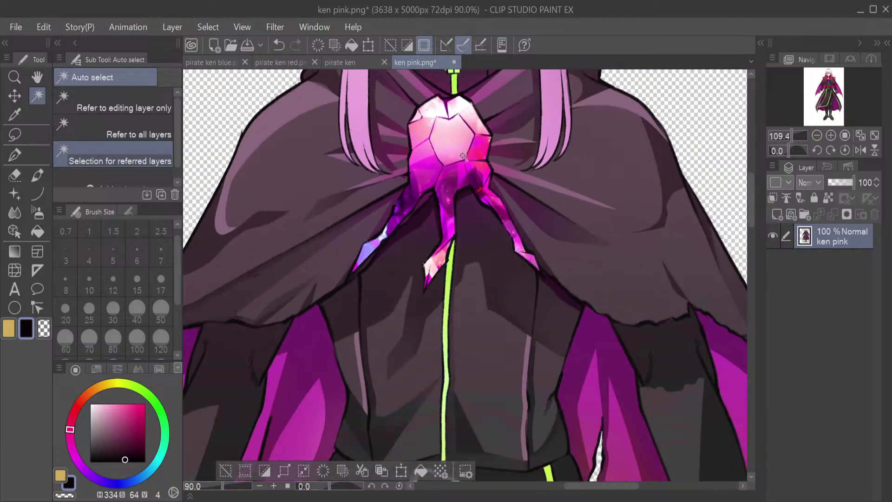
pyautogui.scroll(-1, 463, 160)
pyautogui.scroll(3, 465, 158)
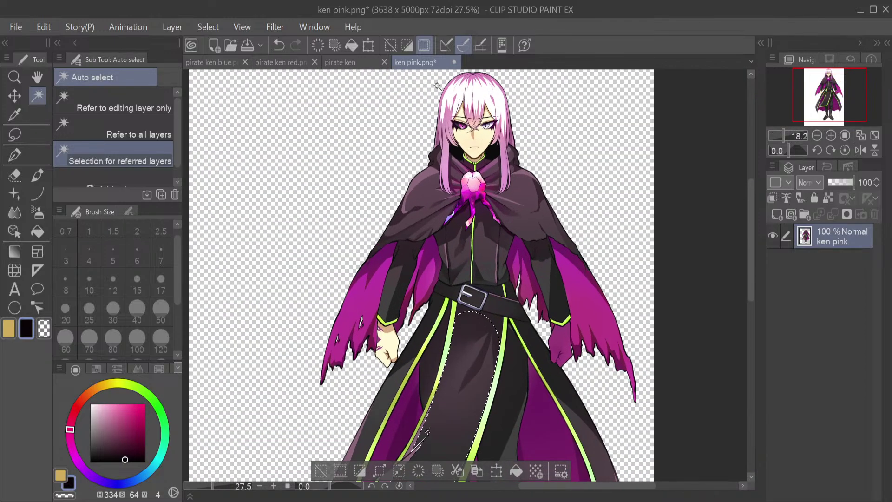
pyautogui.scroll(1, 504, 136)
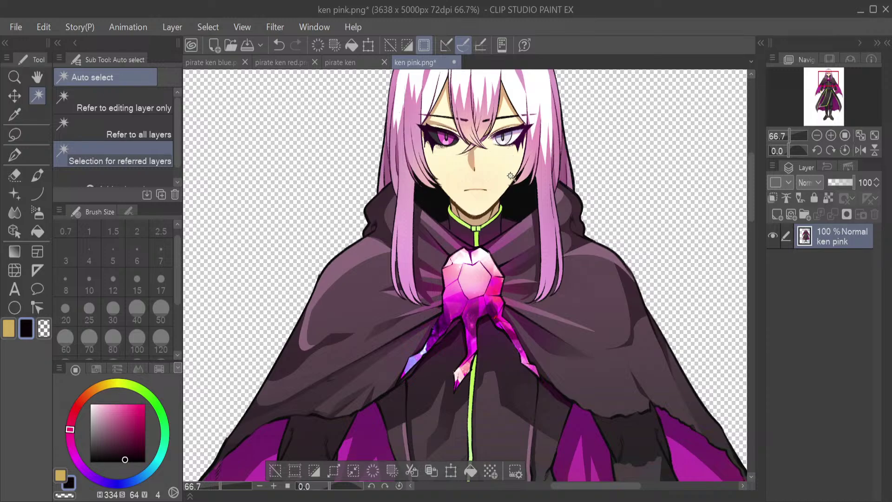
pyautogui.scroll(-2, 509, 176)
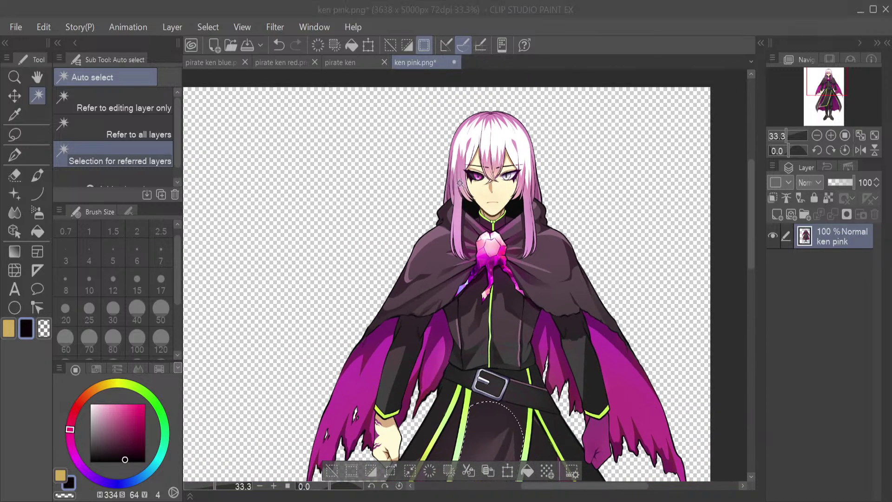
pyautogui.press('Return')
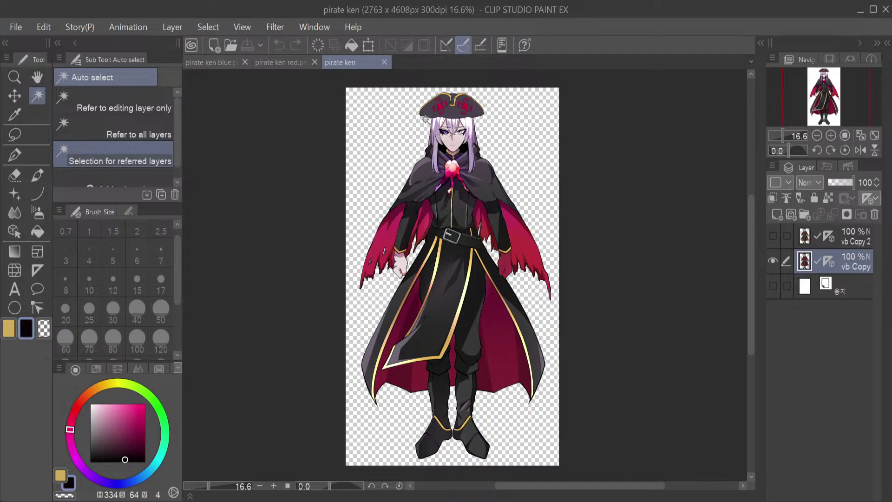
# Examine the pirate ken figure as a whole and up close at the cloak, red cape lining and gold-trimmed coat
pyautogui.scroll(1, 520, 184)
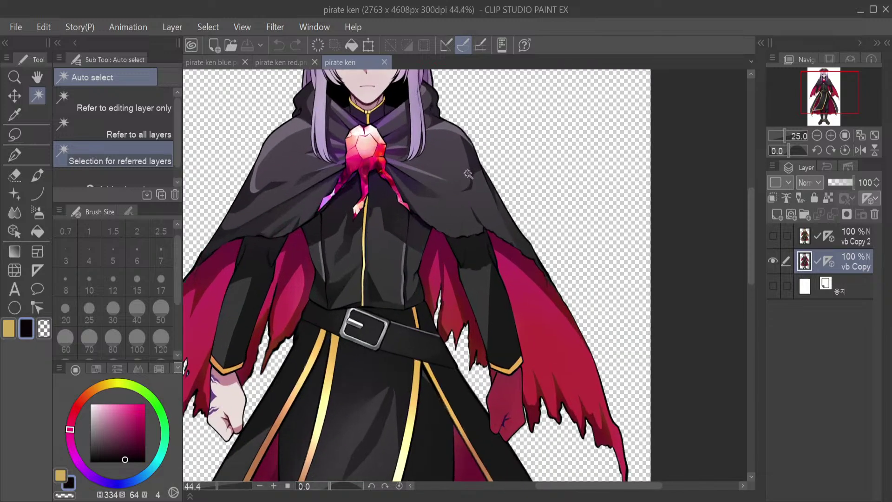
pyautogui.scroll(1, 470, 165)
pyautogui.scroll(-1, 427, 217)
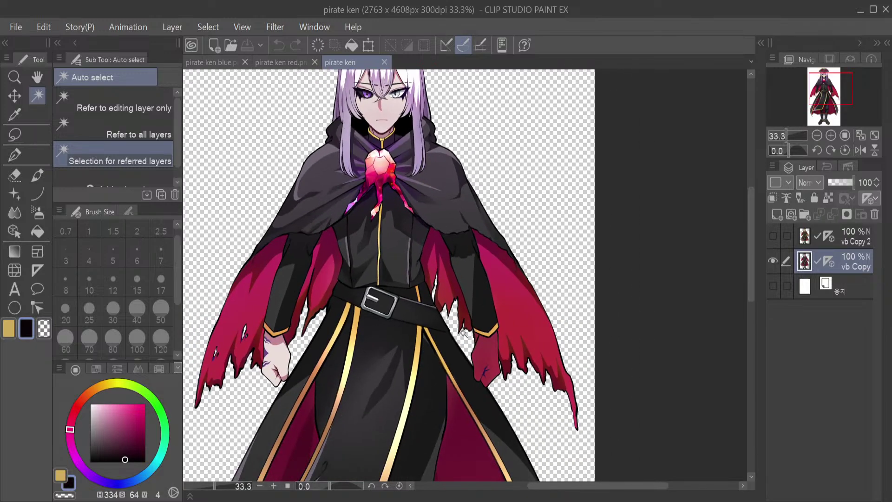
pyautogui.scroll(-3, 477, 362)
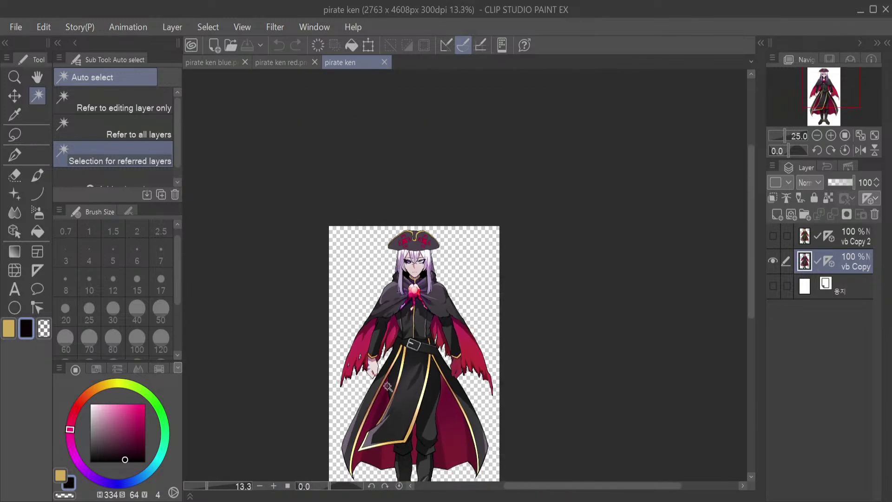
pyautogui.scroll(4, 401, 430)
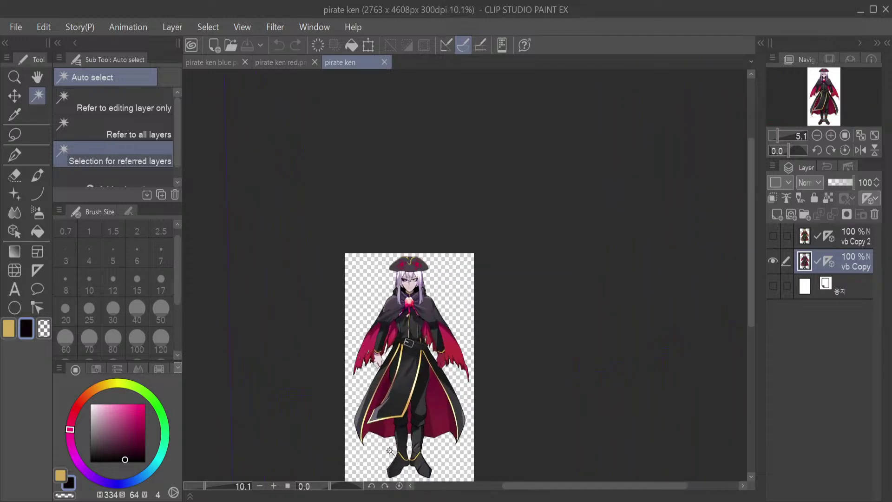
pyautogui.scroll(1, 385, 443)
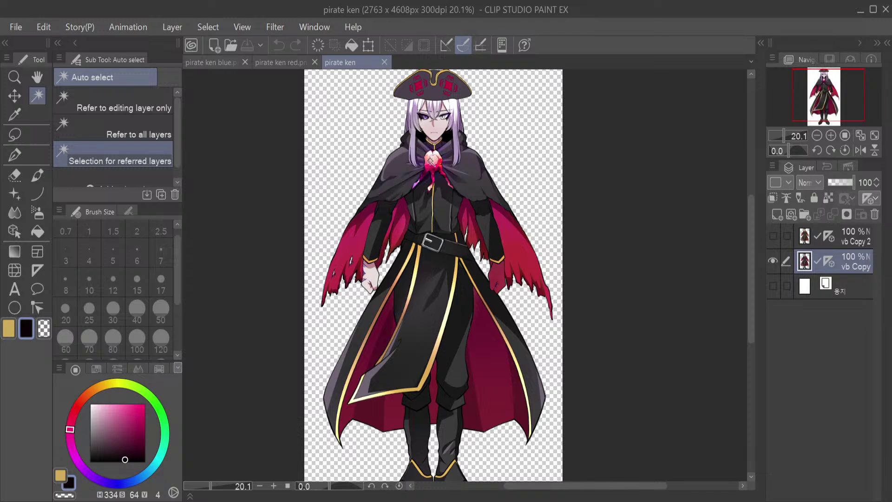
pyautogui.scroll(3, 431, 163)
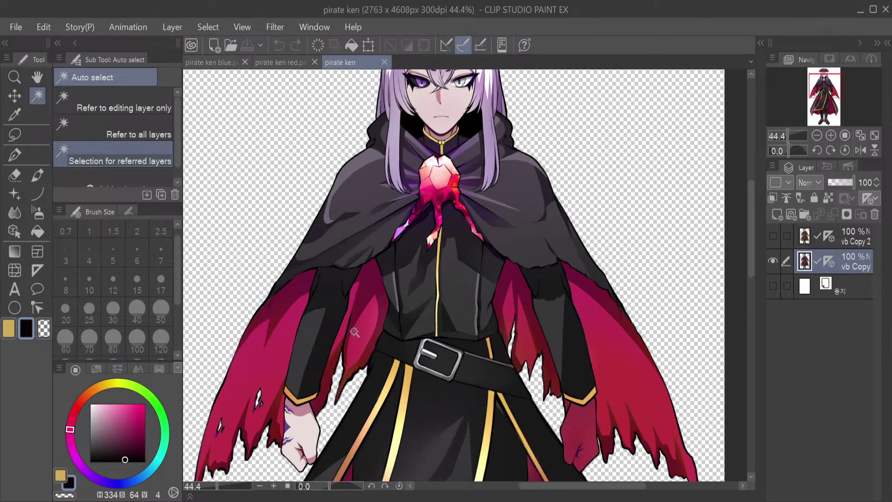
pyautogui.scroll(-7, 470, 172)
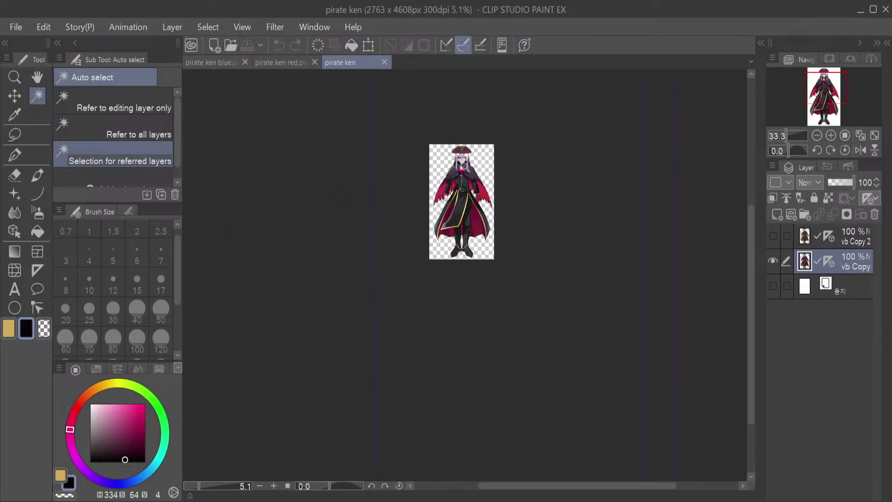
pyautogui.scroll(2, 475, 159)
pyautogui.scroll(8, 475, 159)
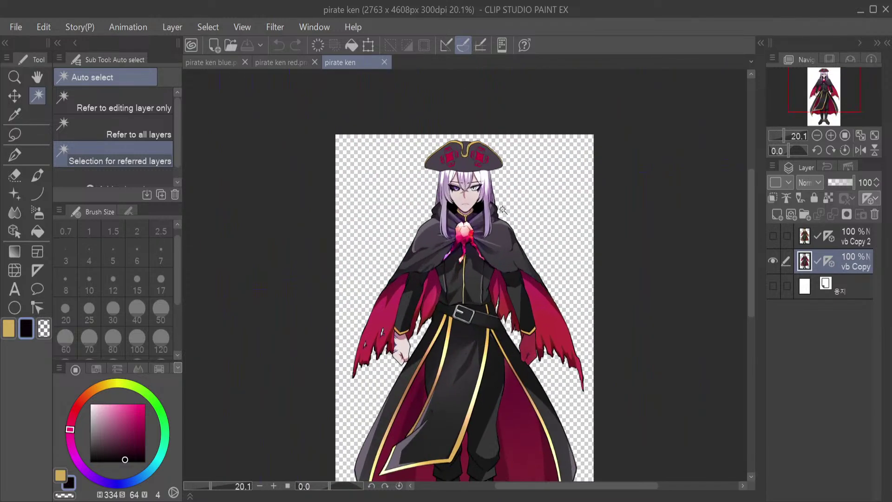
# Inspect the hat, eyes, hair and chest gem of the pirate ken figure up close, and close the document
pyautogui.scroll(1, 464, 177)
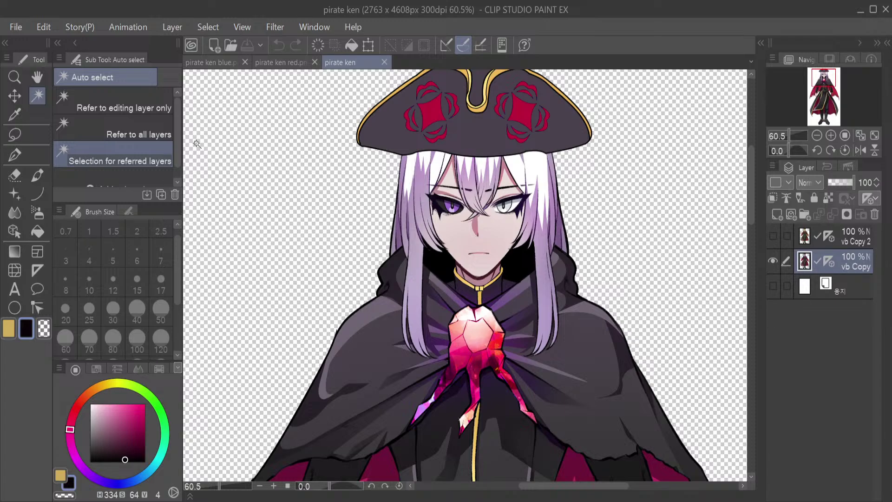
pyautogui.scroll(9, 470, 268)
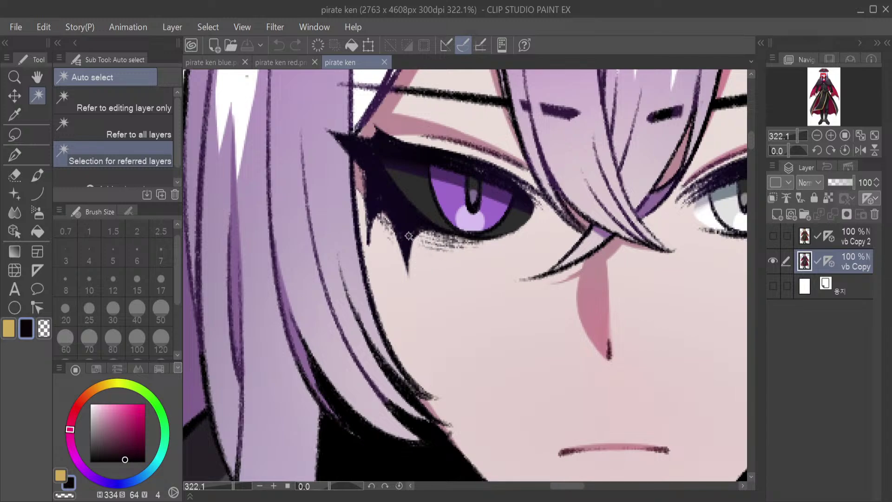
pyautogui.scroll(-12, 439, 250)
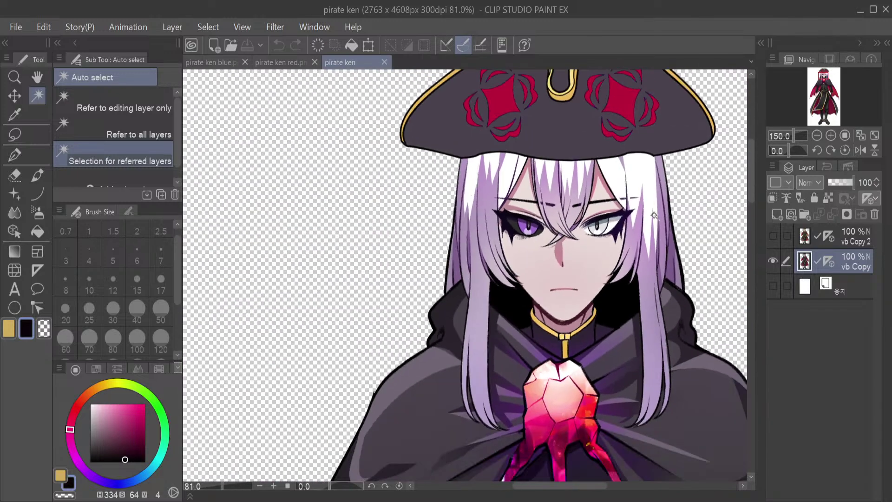
pyautogui.scroll(-3, 649, 271)
pyautogui.scroll(2, 675, 329)
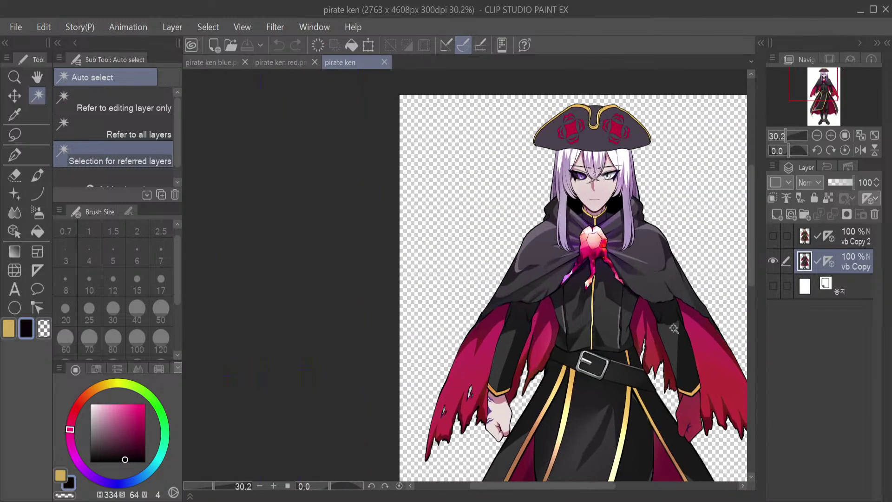
pyautogui.scroll(2, 710, 287)
pyautogui.scroll(2, 711, 285)
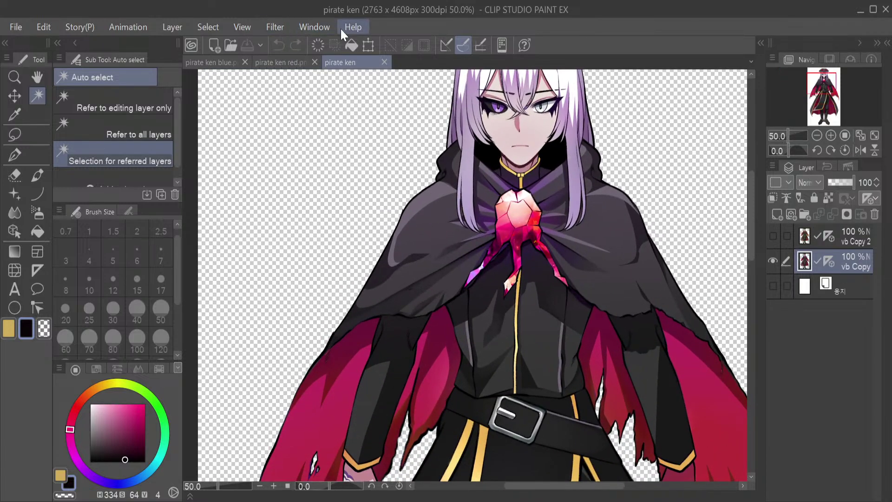
pyautogui.click(383, 62)
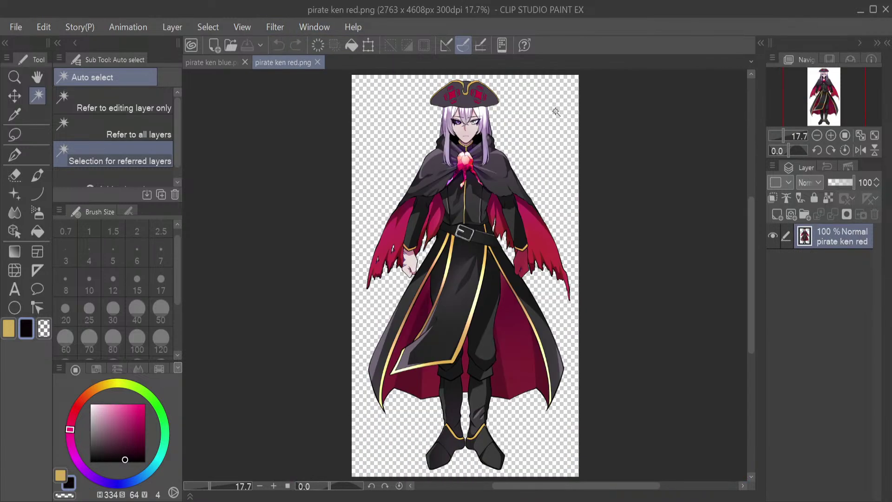
# Auto-select the white hair highlight beside the grey eye in pirate ken red.png, and close the file without saving
pyautogui.scroll(3, 484, 103)
pyautogui.scroll(6, 486, 104)
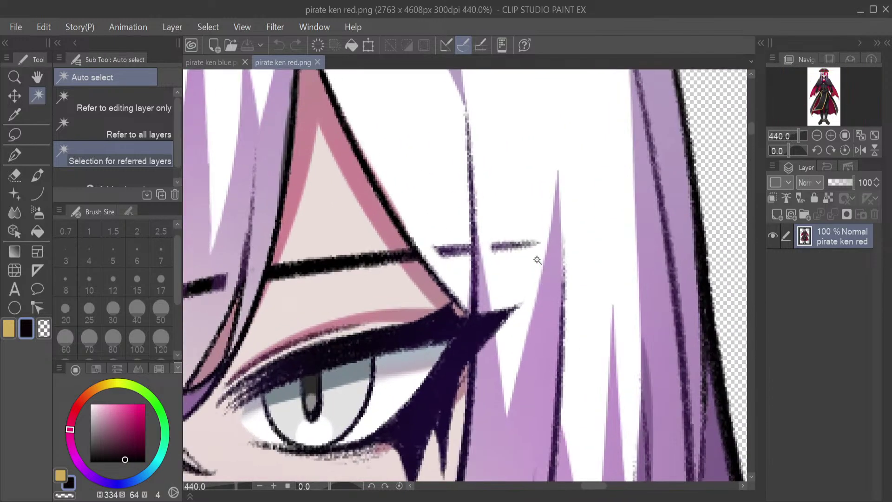
pyautogui.scroll(2, 534, 256)
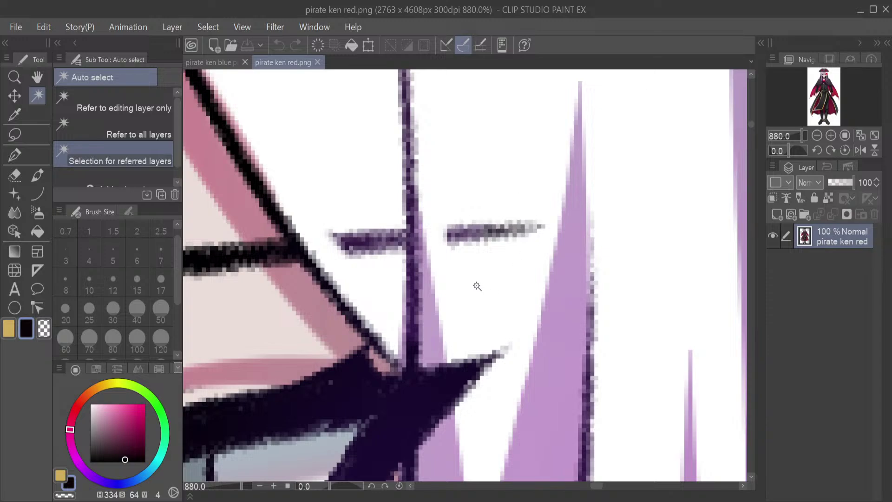
pyautogui.click(474, 285)
pyautogui.scroll(-3, 488, 244)
pyautogui.scroll(-4, 490, 254)
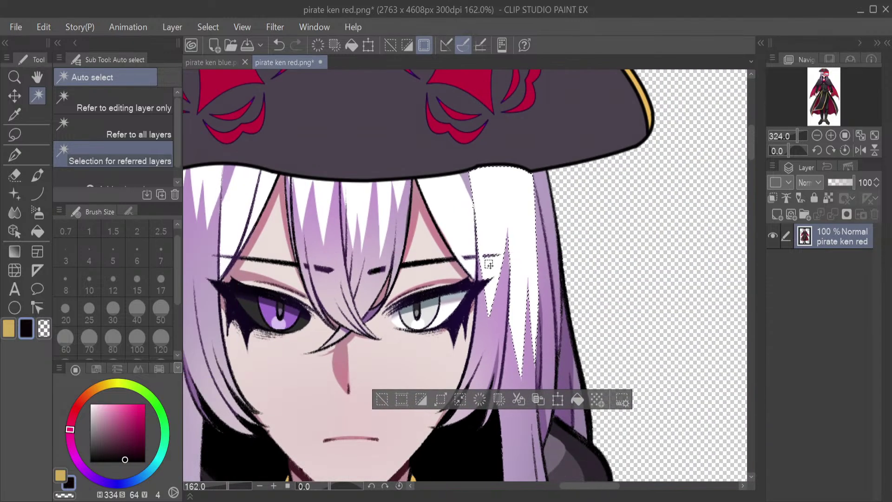
pyautogui.scroll(-3, 329, 298)
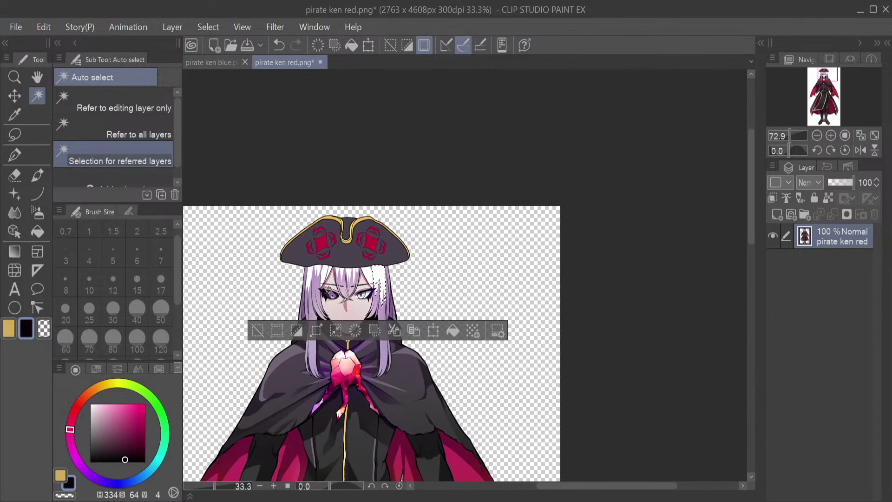
pyautogui.scroll(2, 301, 300)
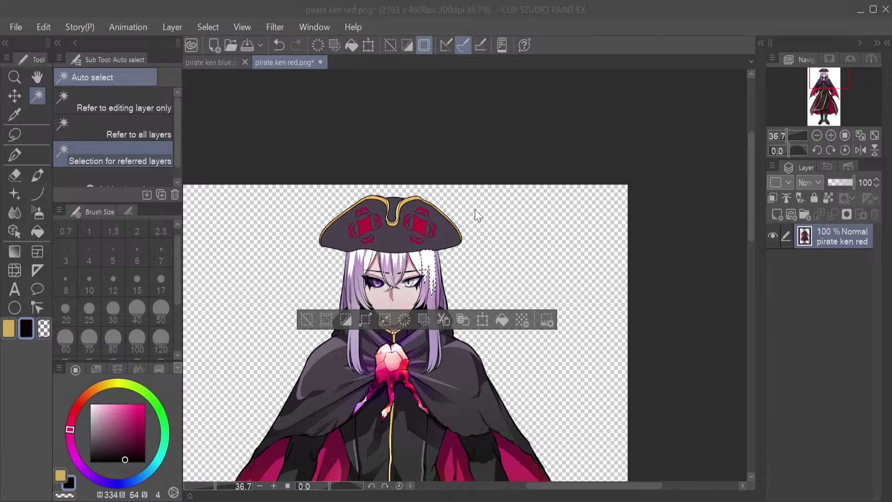
pyautogui.press('n')
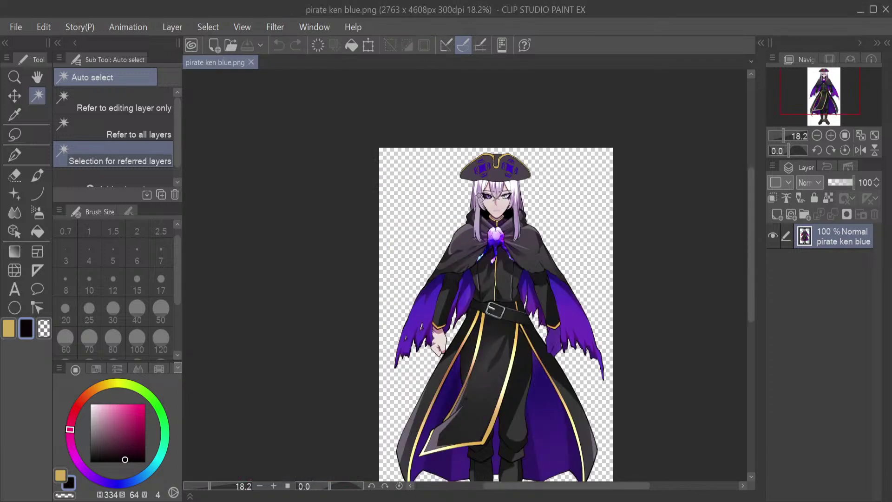
# Inspect the face, gem and full blue costume in pirate ken blue.png, and close the file
pyautogui.scroll(3, 479, 195)
pyautogui.scroll(5, 482, 184)
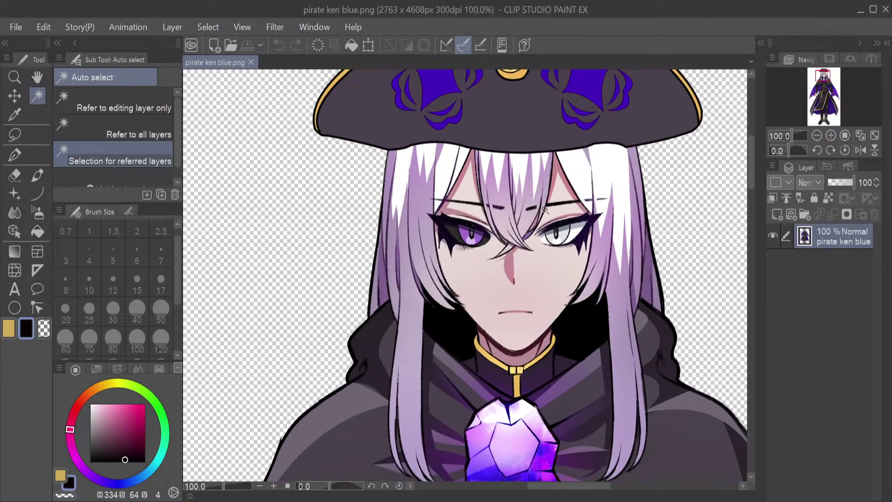
pyautogui.scroll(-6, 545, 209)
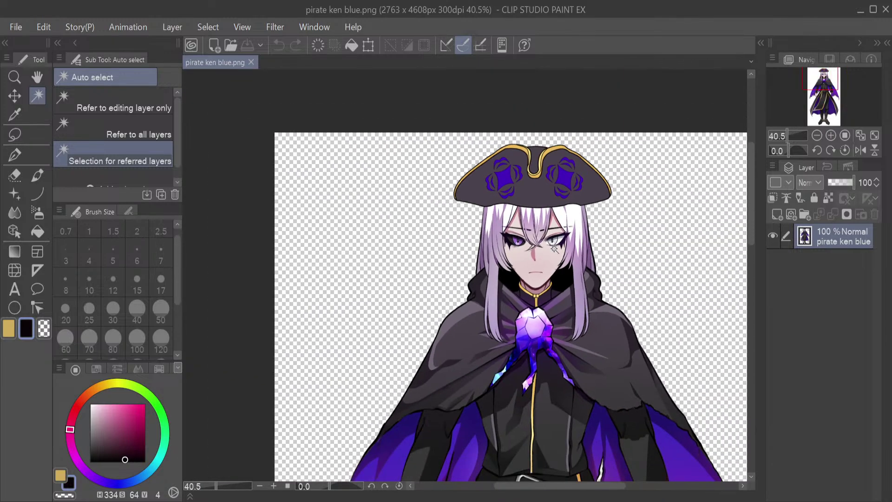
pyautogui.scroll(-1, 575, 371)
pyautogui.scroll(4, 585, 358)
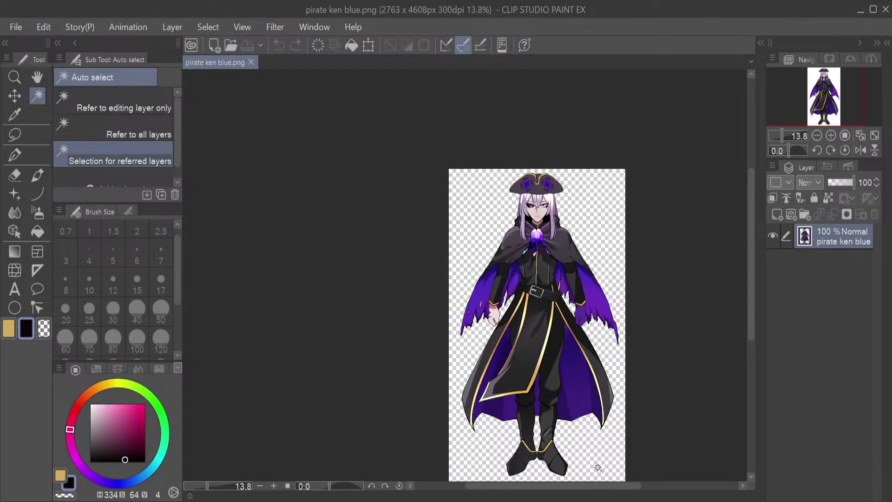
pyautogui.scroll(-3, 604, 332)
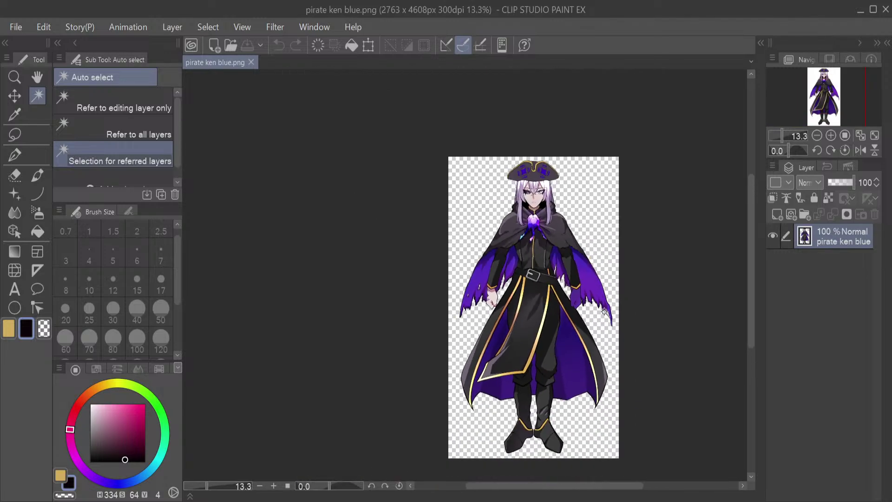
pyautogui.scroll(3, 628, 305)
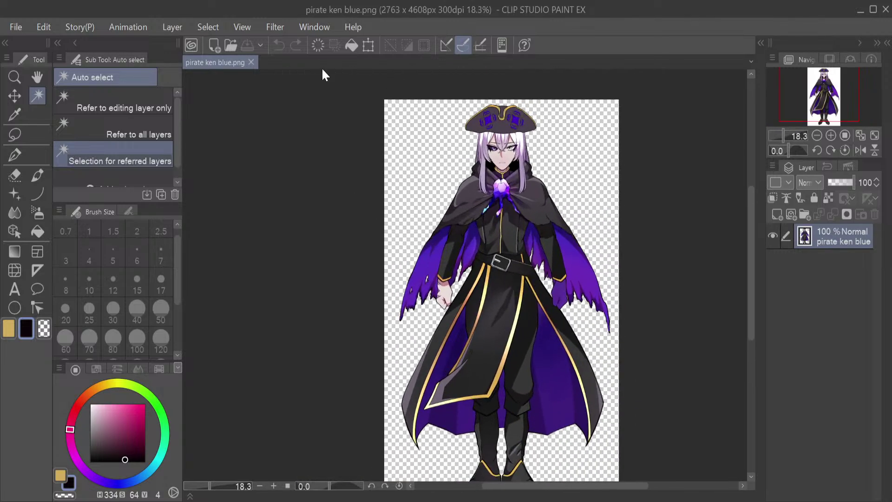
pyautogui.click(251, 63)
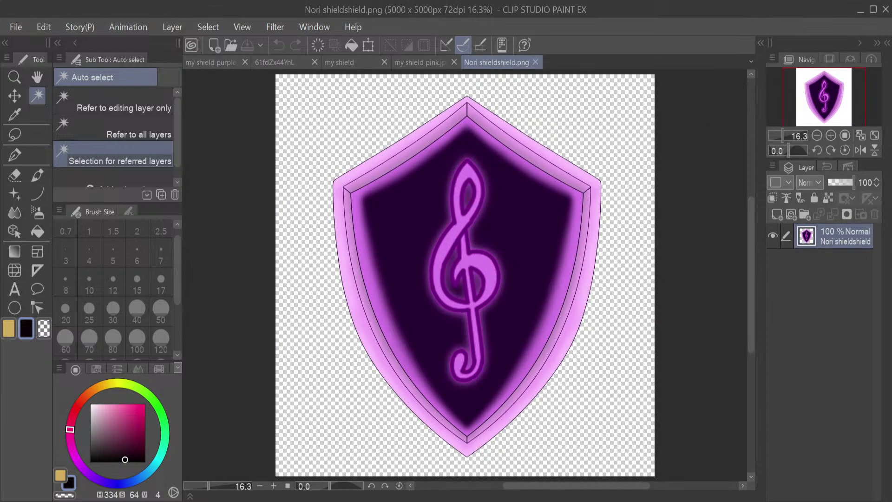
# Compare the shield designs in Nori shieldshield.png, my shield pink.jpg and the layered my shield document
pyautogui.scroll(-1, 394, 221)
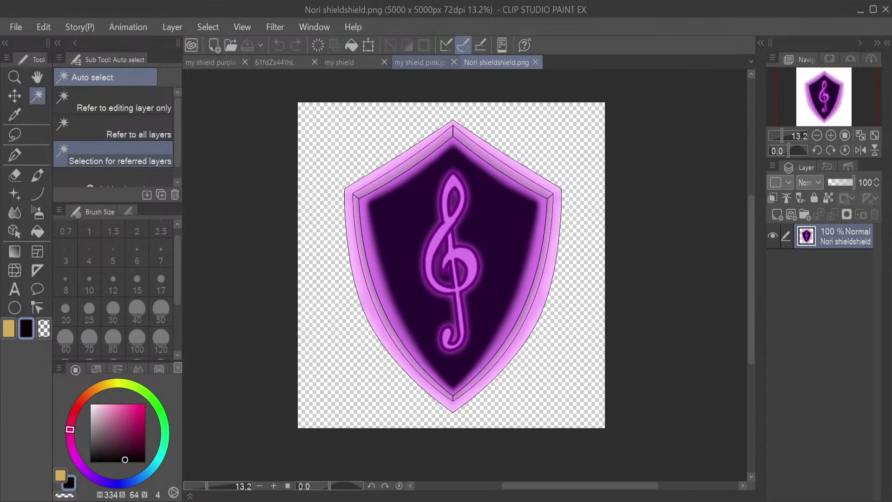
pyautogui.click(421, 62)
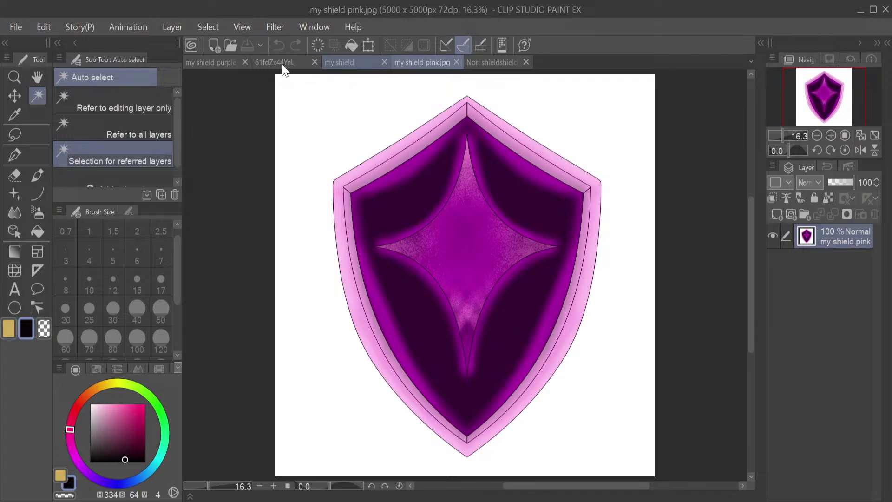
pyautogui.click(269, 64)
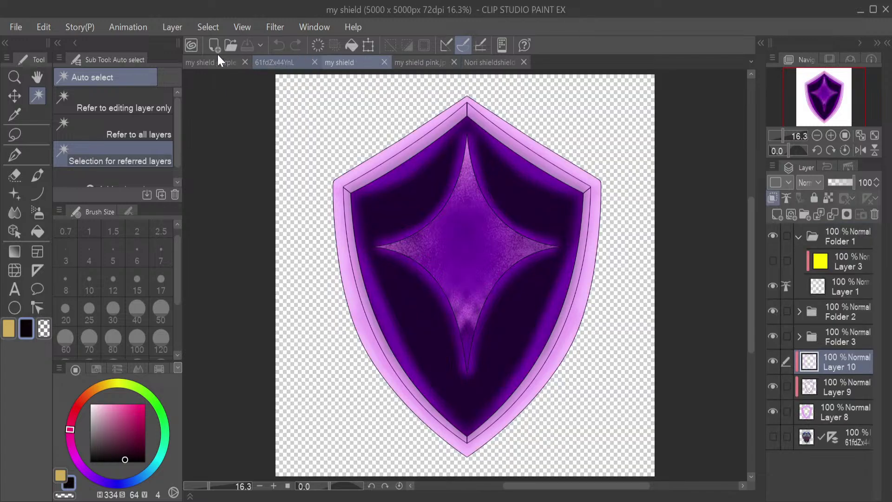
# Compare the my shield purple, 61fdZx44YnL and my shield documents, and close the my shield purple and 61fdZx44YnL documents
pyautogui.click(194, 65)
pyautogui.click(269, 64)
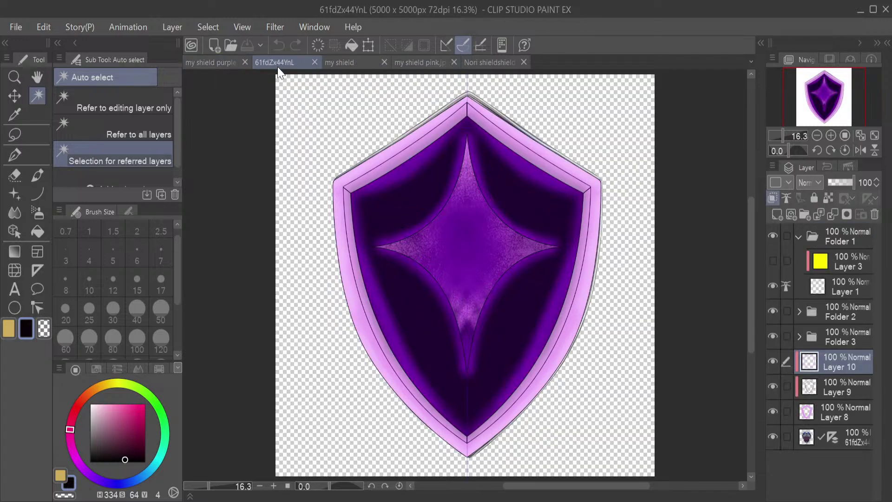
pyautogui.click(329, 63)
pyautogui.click(243, 64)
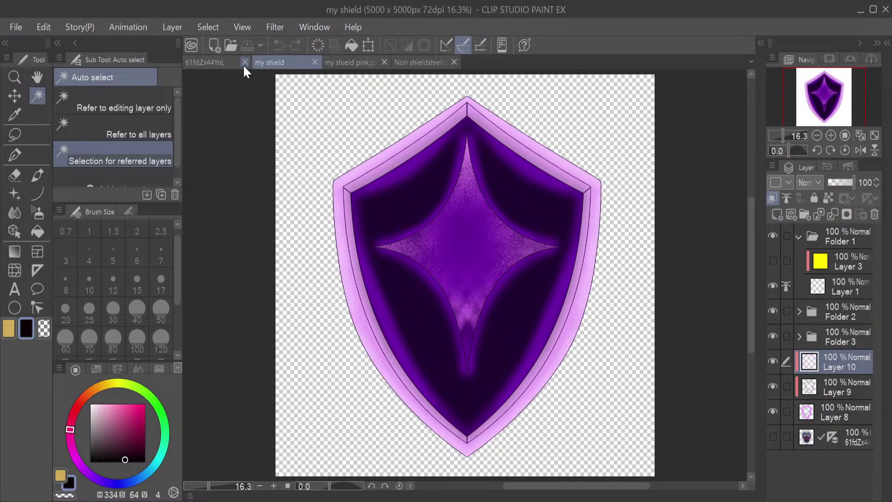
pyautogui.click(216, 59)
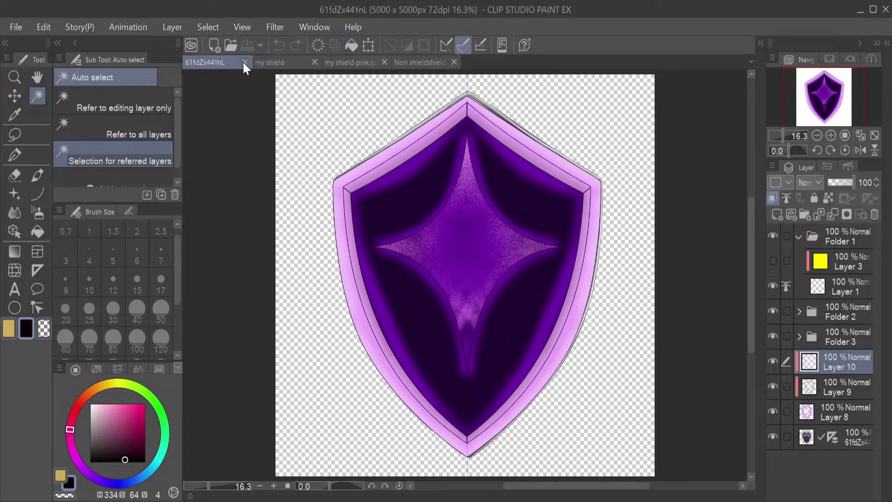
pyautogui.click(244, 62)
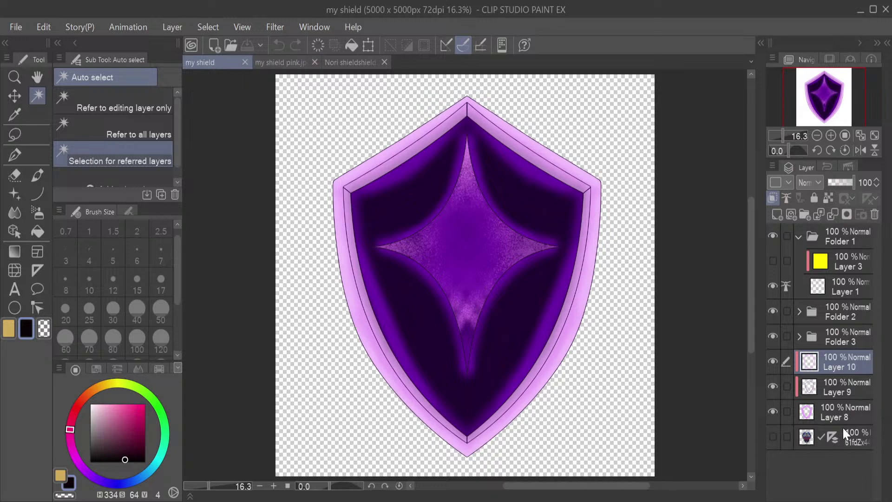
# Move the 61fdZx44YnL reference layer above Folder 1 in my shield, make it visible, and close the document
pyautogui.moveTo(844, 430); pyautogui.dragTo(803, 237)
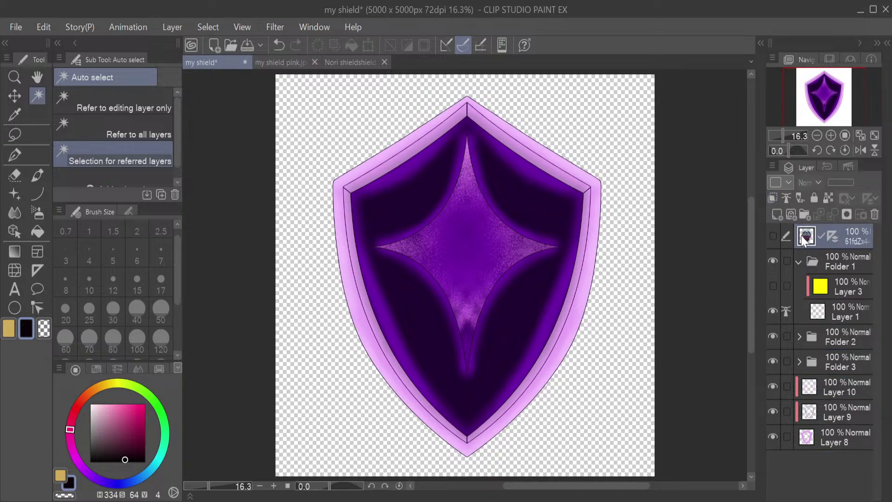
pyautogui.click(771, 240)
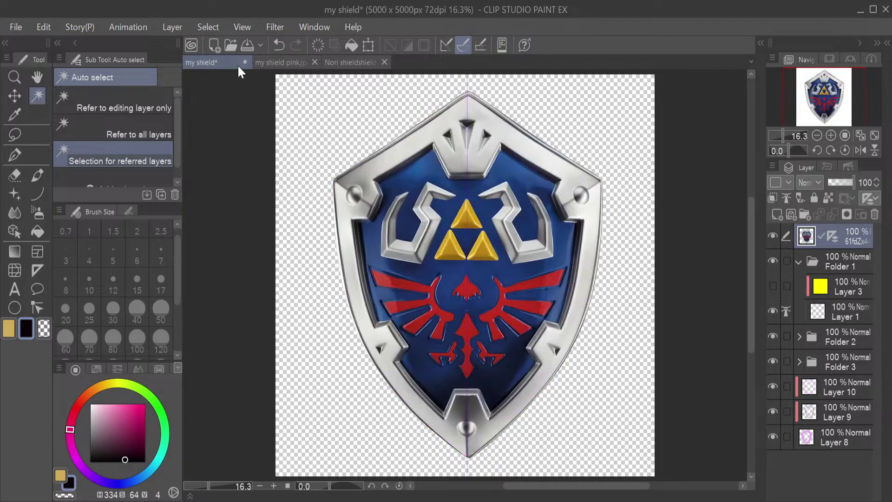
pyautogui.click(472, 207)
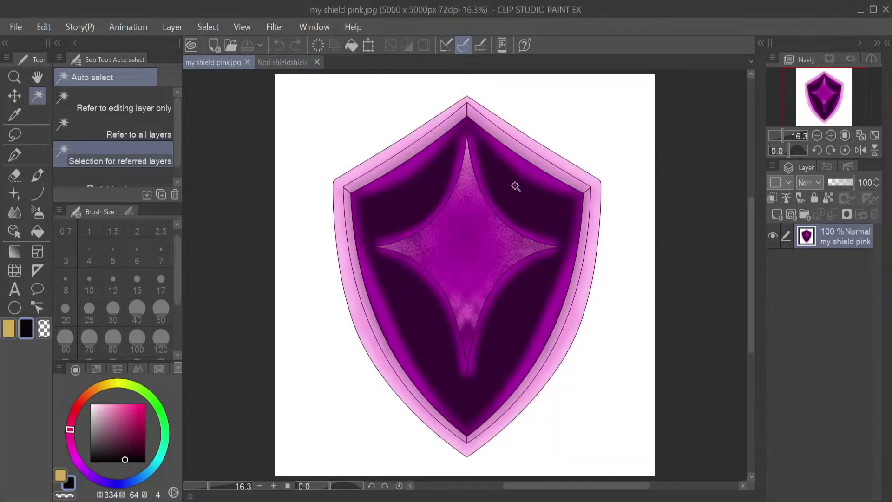
# View the whole shield in my shield pink.jpg, and close both that file and Nori shieldshield.png
pyautogui.scroll(-2, 516, 185)
pyautogui.scroll(1, 595, 155)
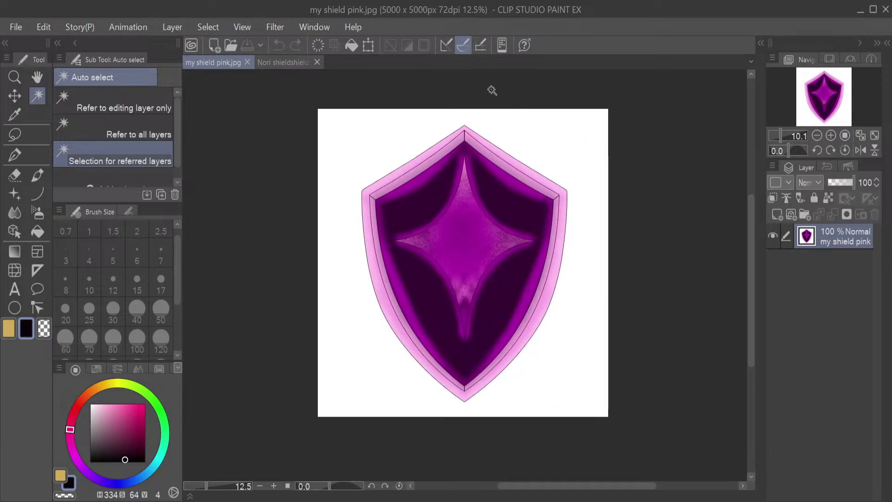
pyautogui.click(247, 62)
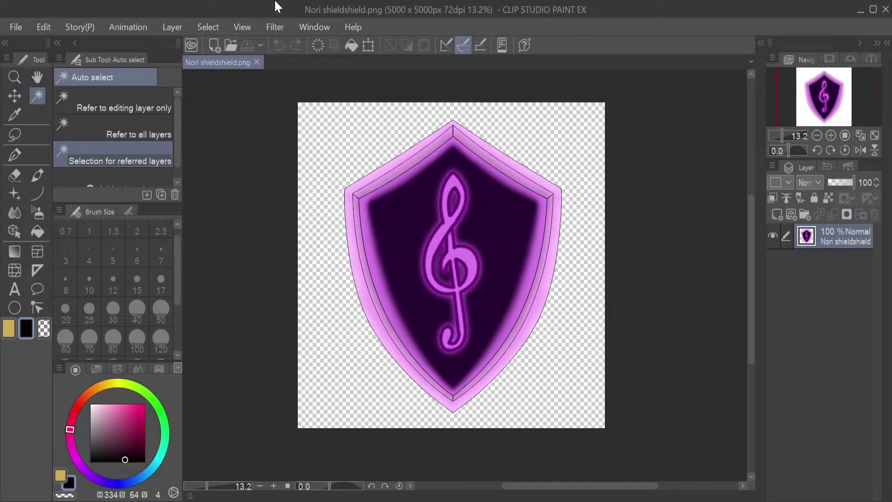
pyautogui.click(256, 63)
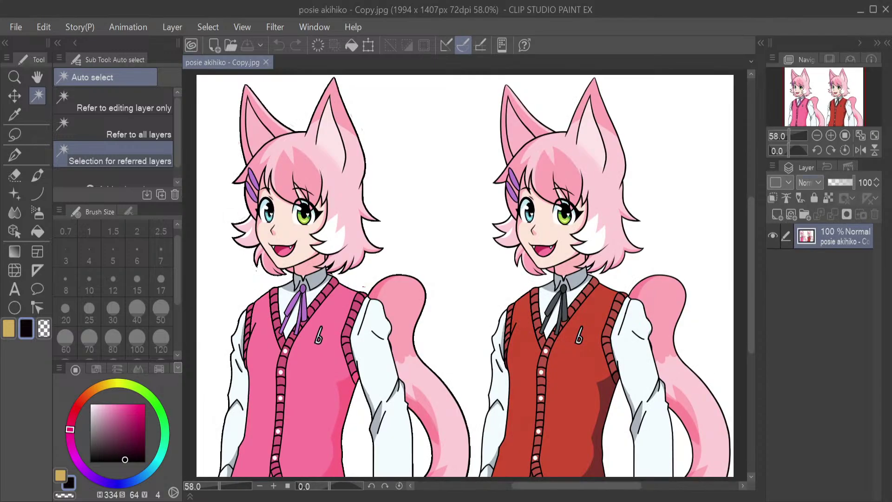
# View the pink and red vest versions side by side in posie akihiko - Copy.jpg, and close the file
pyautogui.hotkey('ctrl', '-')
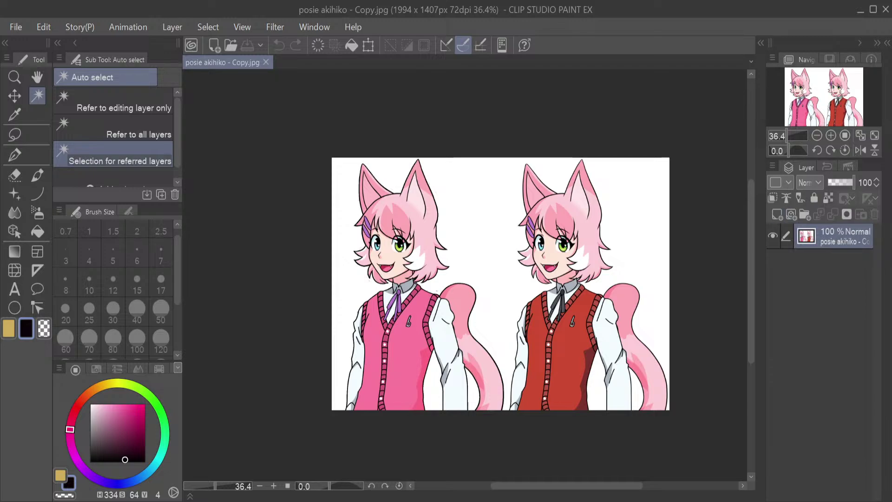
pyautogui.click(266, 62)
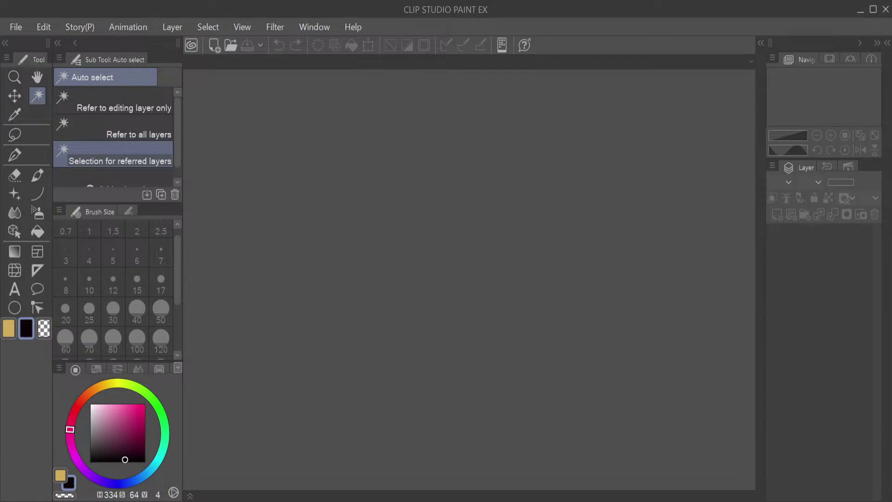
# Open FnJKFBMXgAAGm7N.png and view the whole purple-robed figure
pyautogui.moveTo(59, 274); pyautogui.dragTo(316, 239)
pyautogui.scroll(-1, 479, 320)
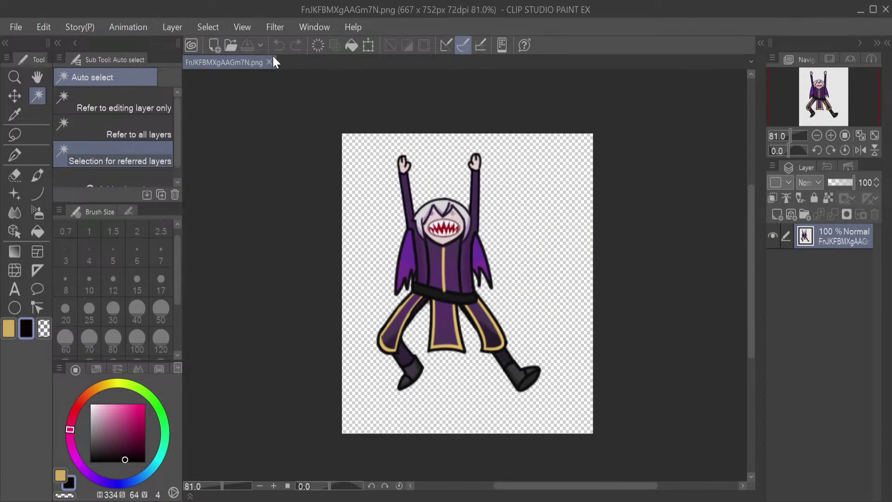